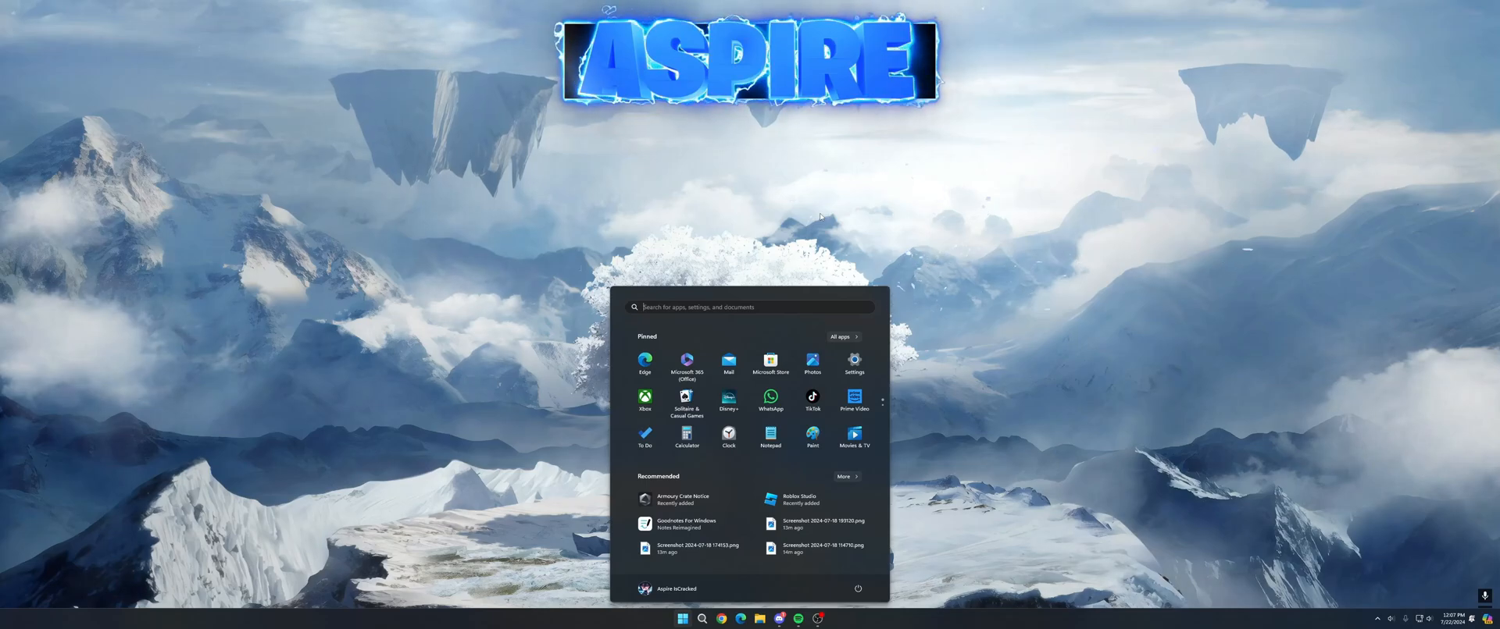
Step: Open Roblox Studio and bring up its avatar tools
text(roblox)
key(Return)
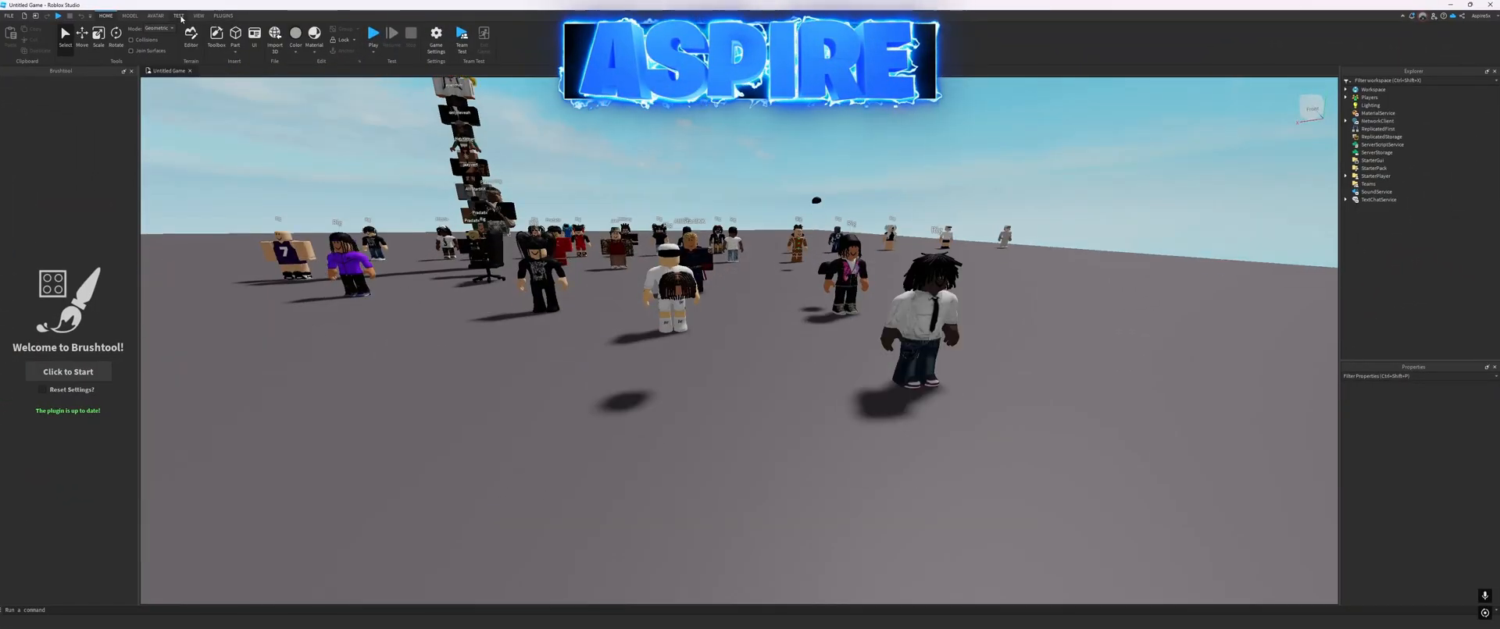
click(179, 16)
click(157, 16)
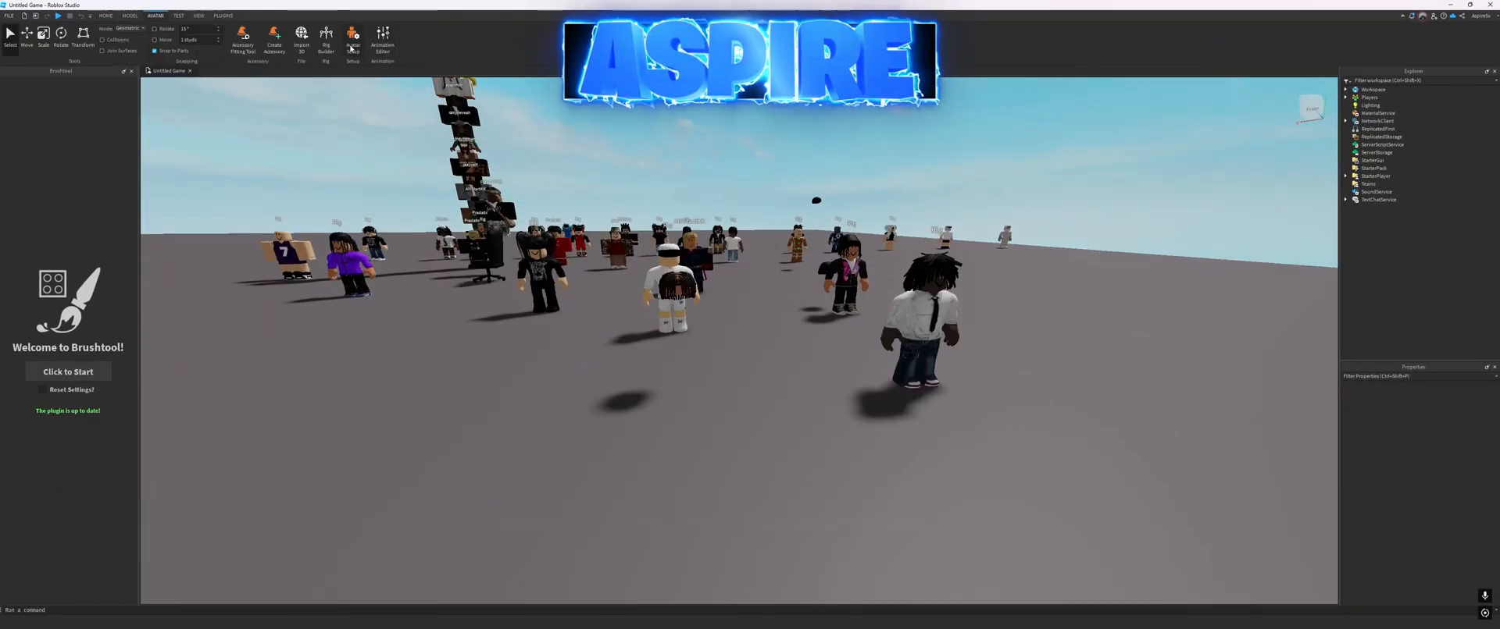
click(325, 35)
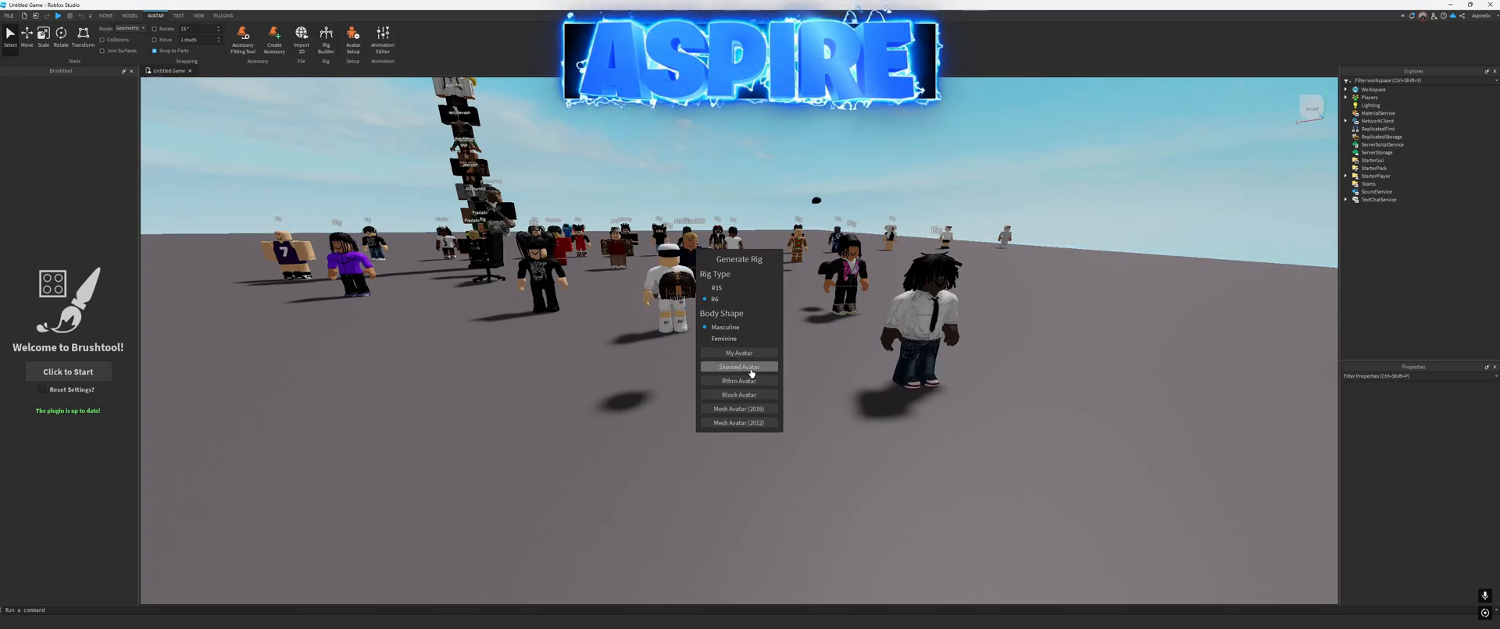
click(746, 365)
scroll(816, 315, up, 5)
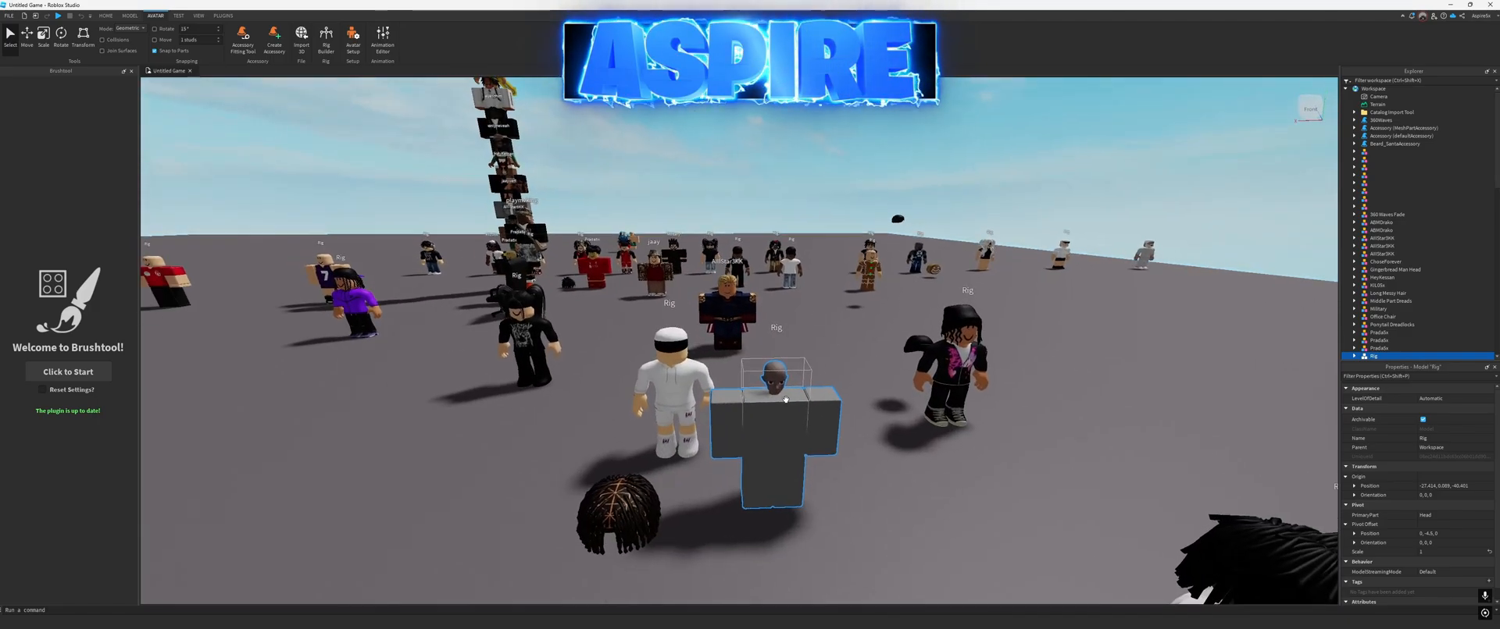
key(Delete)
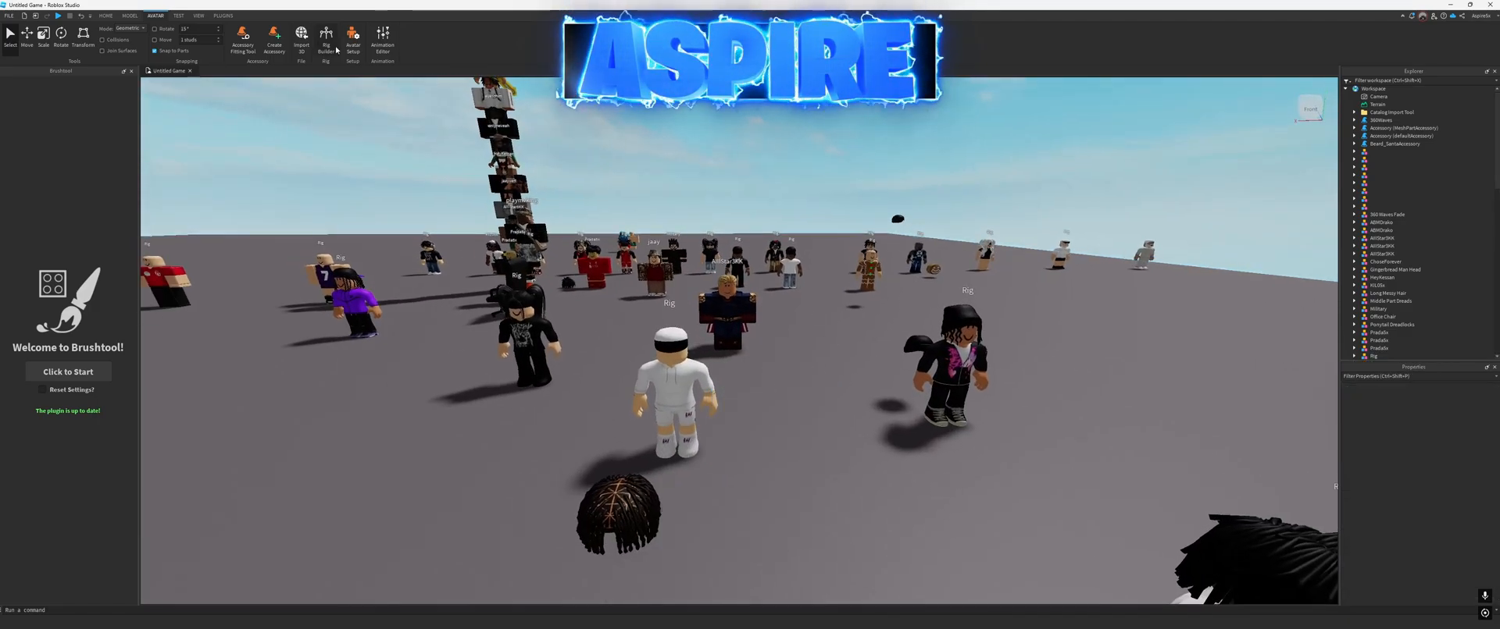
Step: Generate an R6 masculine Mesh Avatar (2016) rig and move it to open ground in front of the other characters
click(328, 40)
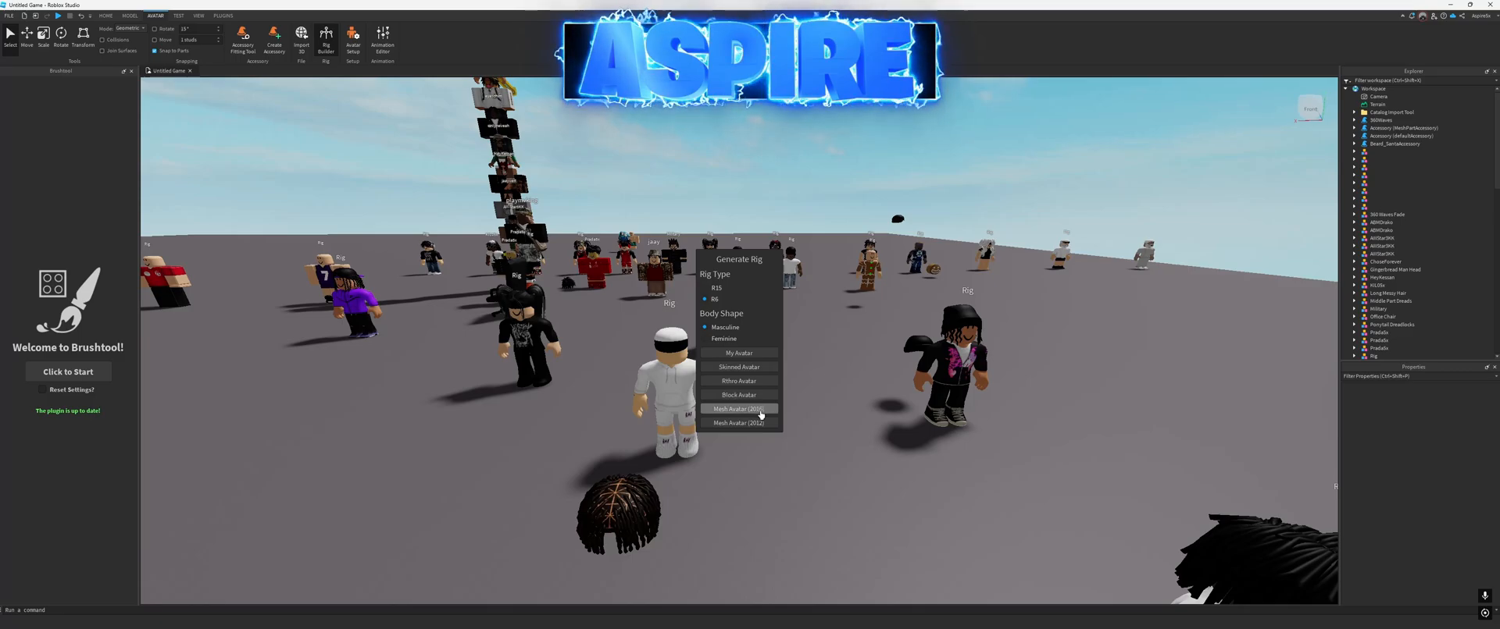
click(762, 409)
key(s)
key(a)
drag(742, 323, 683, 468)
mouse_move(683, 469)
right_down()
mouse_move(687, 383)
mouse_move(687, 460)
right_up()
click(781, 374)
right_drag(814, 301, 789, 310)
key(w)
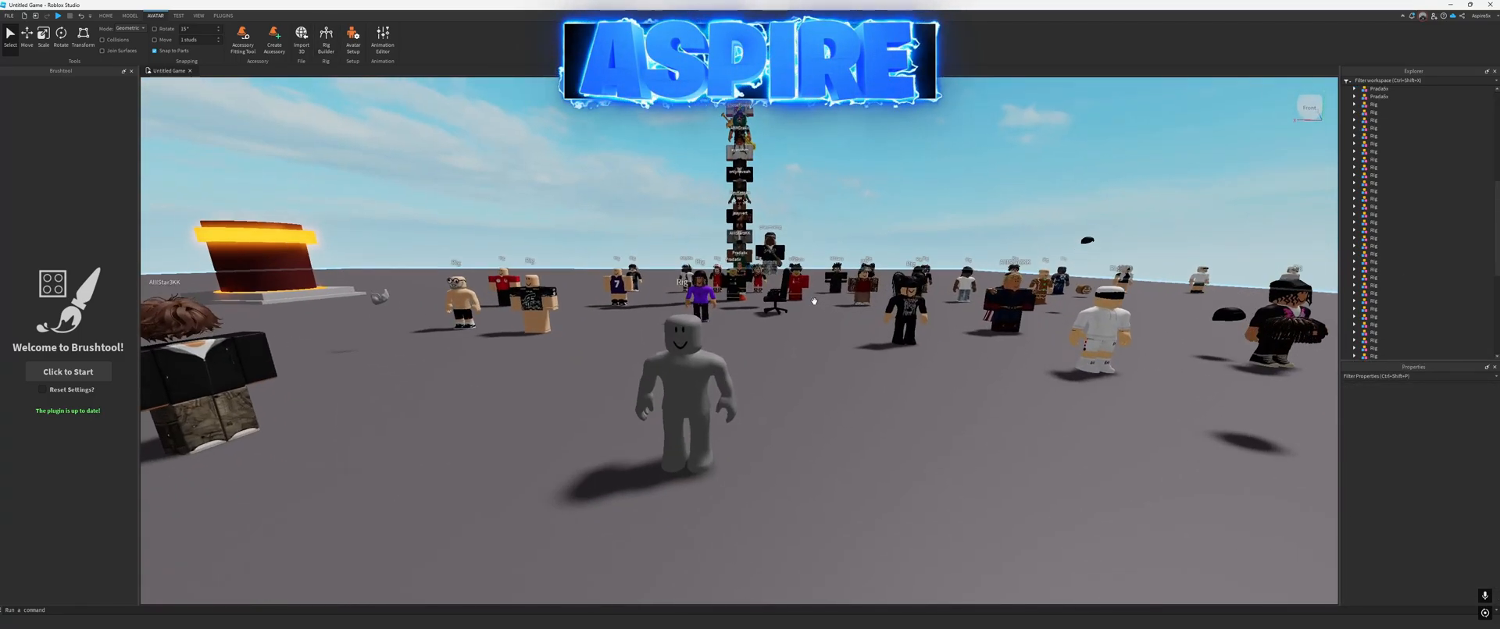
key(a)
scroll(719, 362, down, 2)
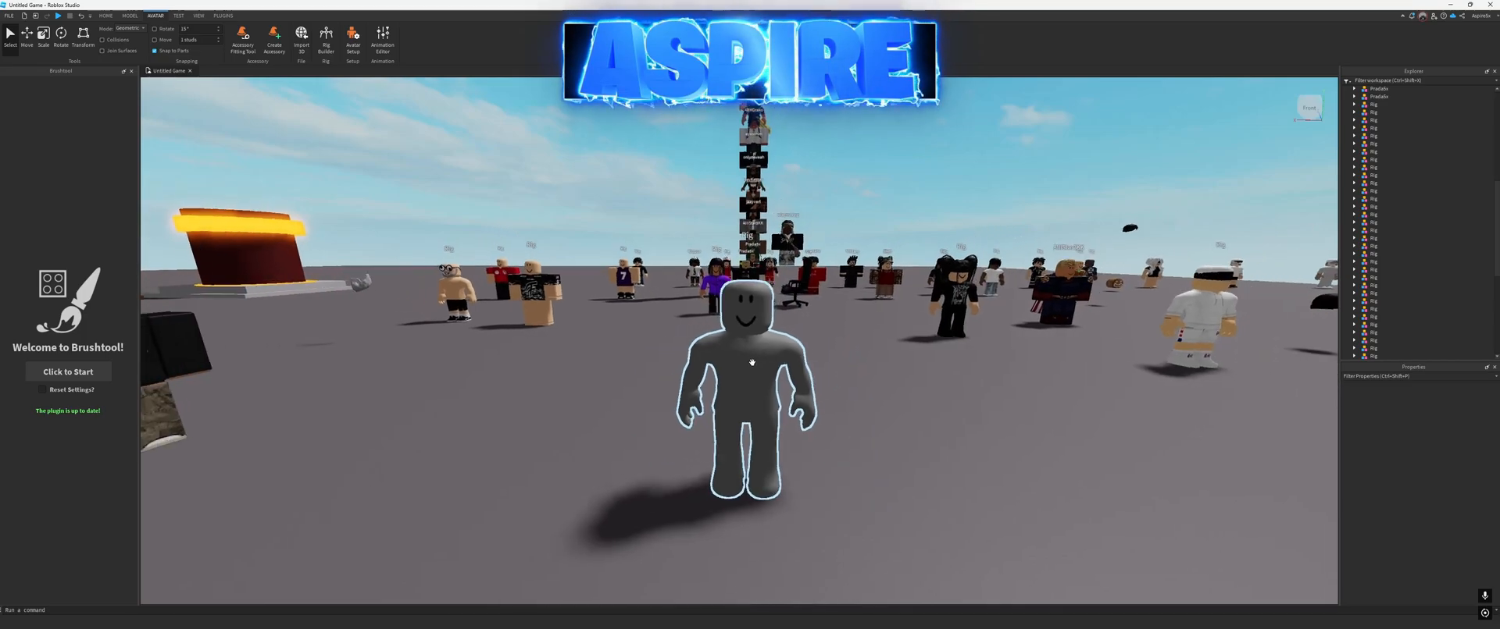
scroll(830, 354, down, 6)
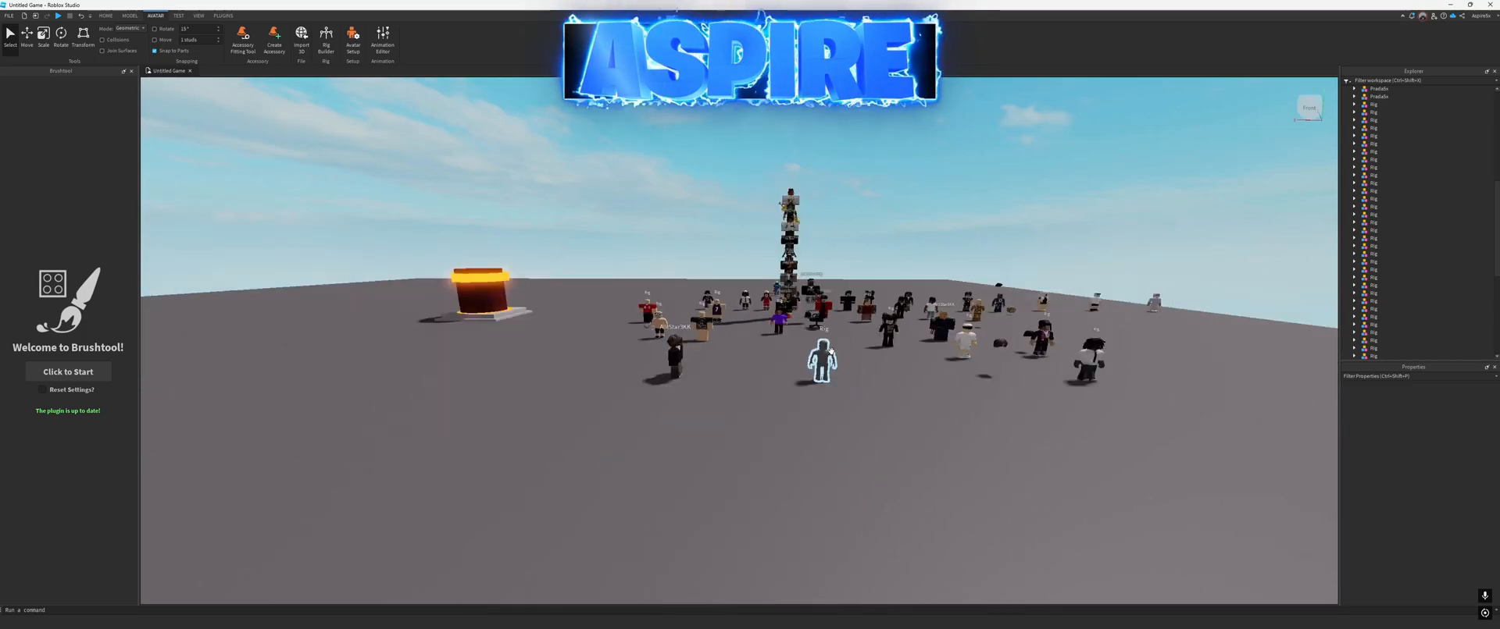
scroll(832, 353, up, 8)
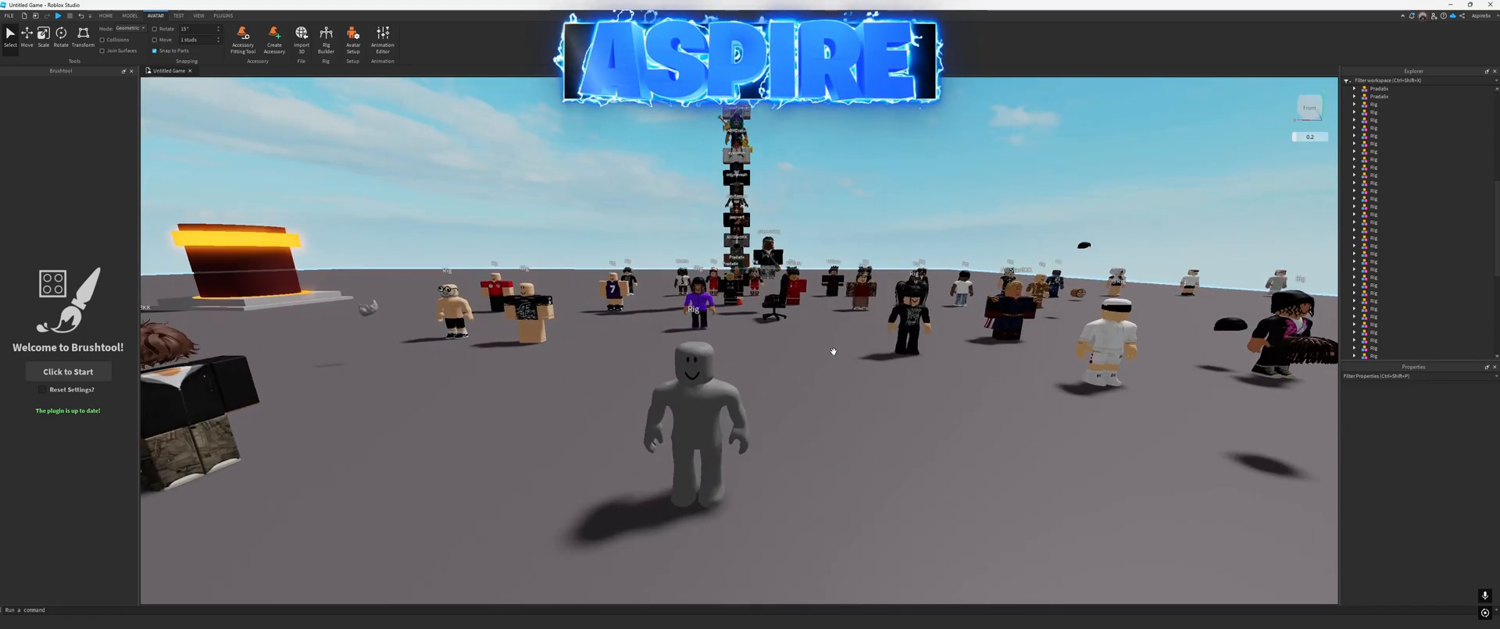
scroll(833, 351, up, 4)
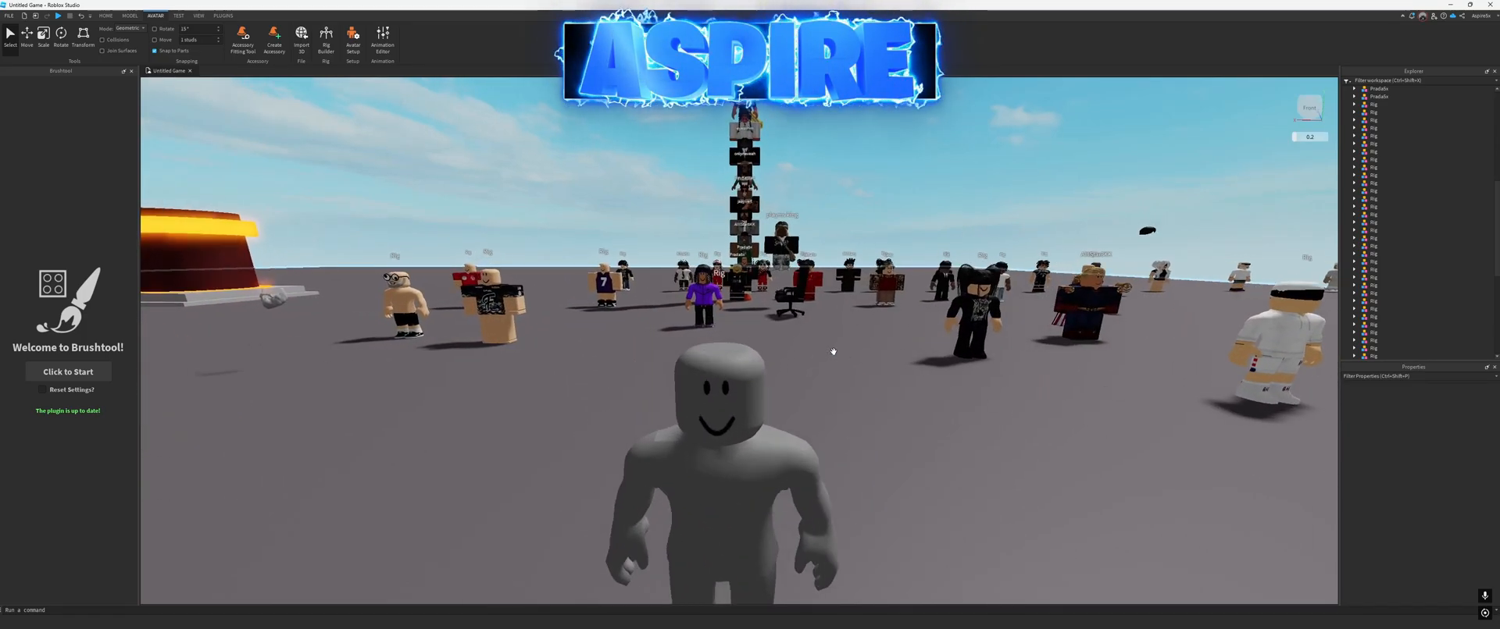
right_drag(834, 349, 840, 300)
scroll(840, 301, down, 3)
scroll(857, 247, down, 1)
right_drag(858, 247, 855, 275)
Step: Switch to Chrome, maximize its window and open the bookmarked Roblox site
key(super)
click(717, 624)
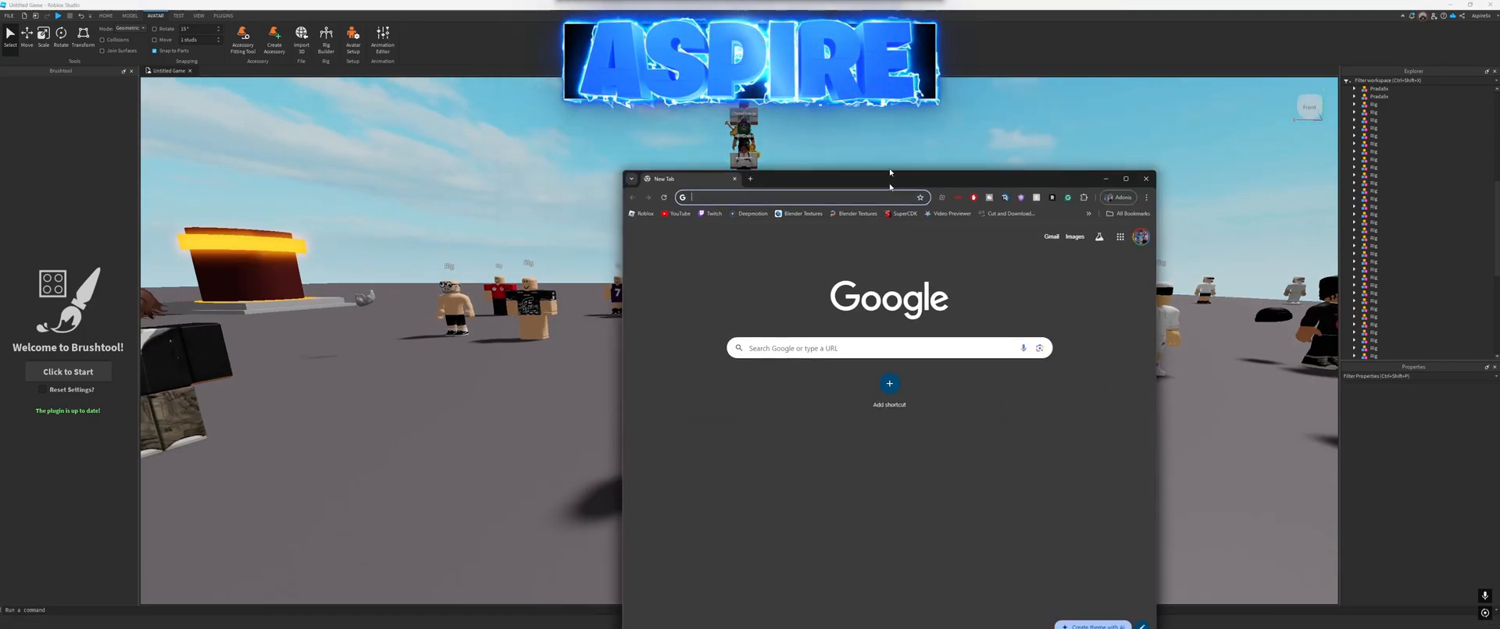
drag(890, 179, 844, 2)
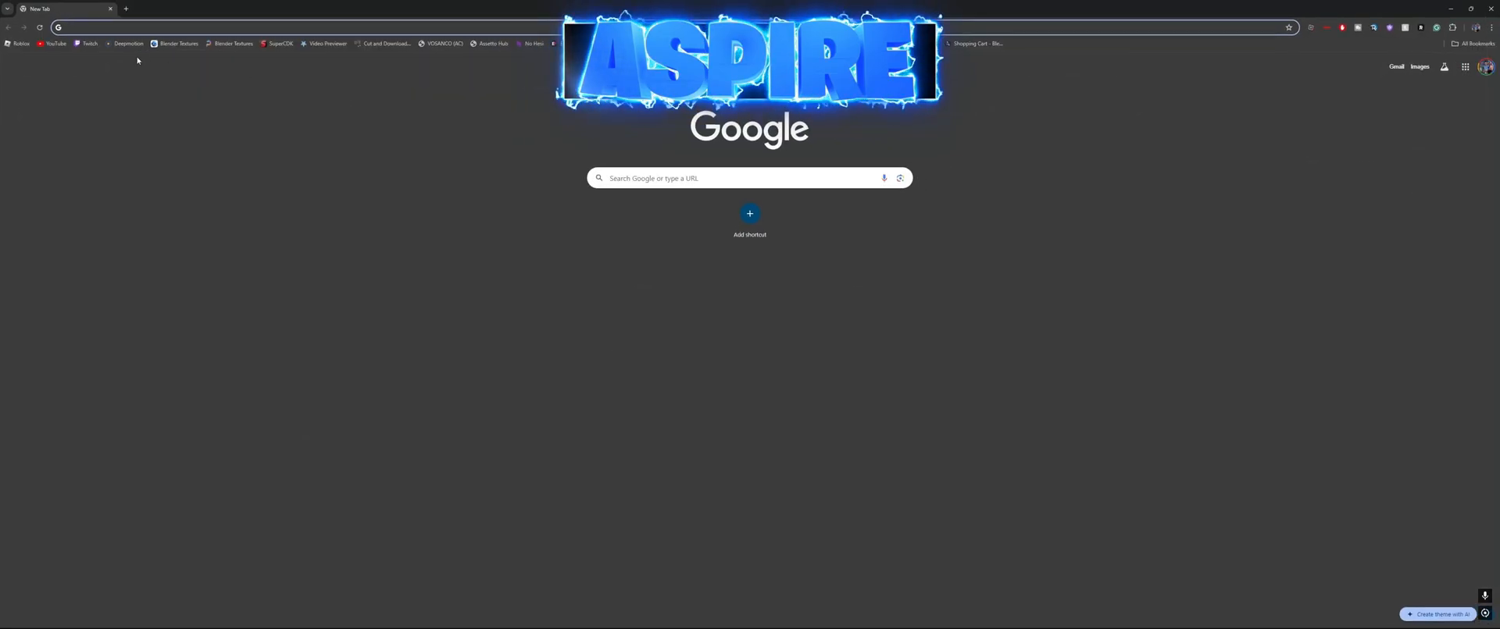
click(26, 46)
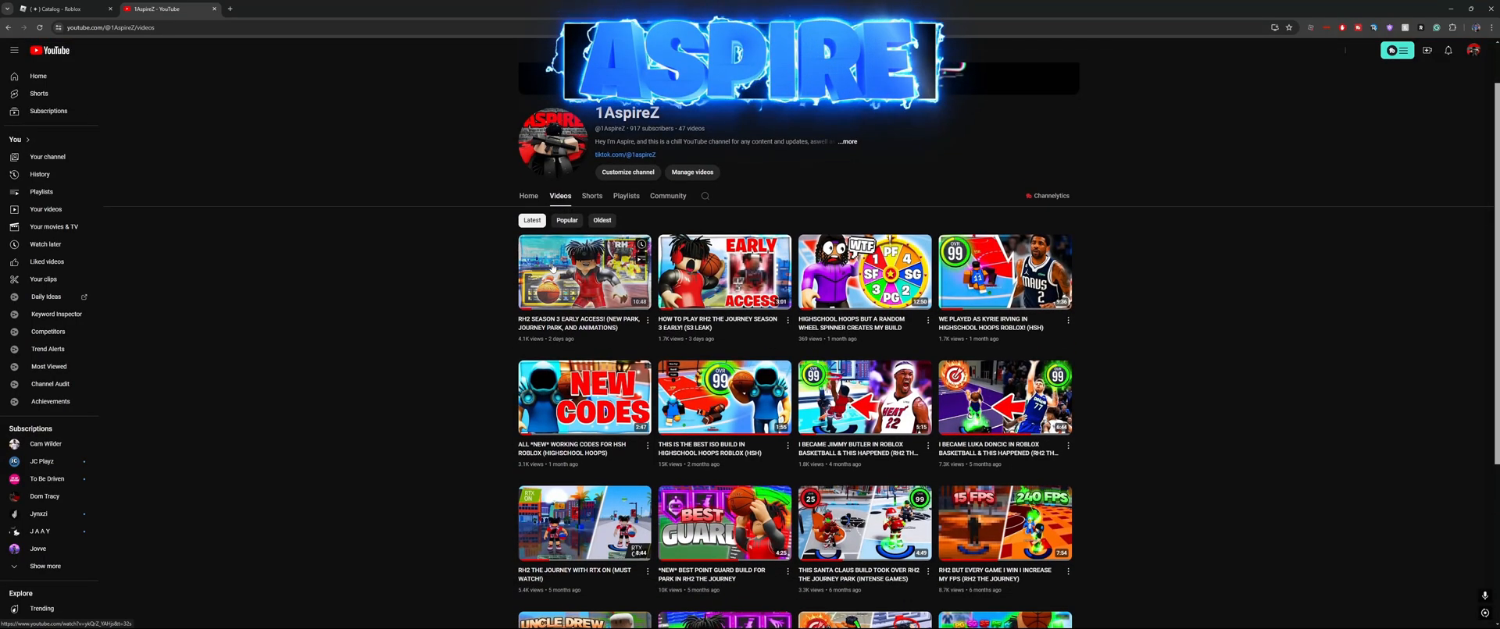
scroll(759, 403, down, 3)
scroll(759, 403, down, 1)
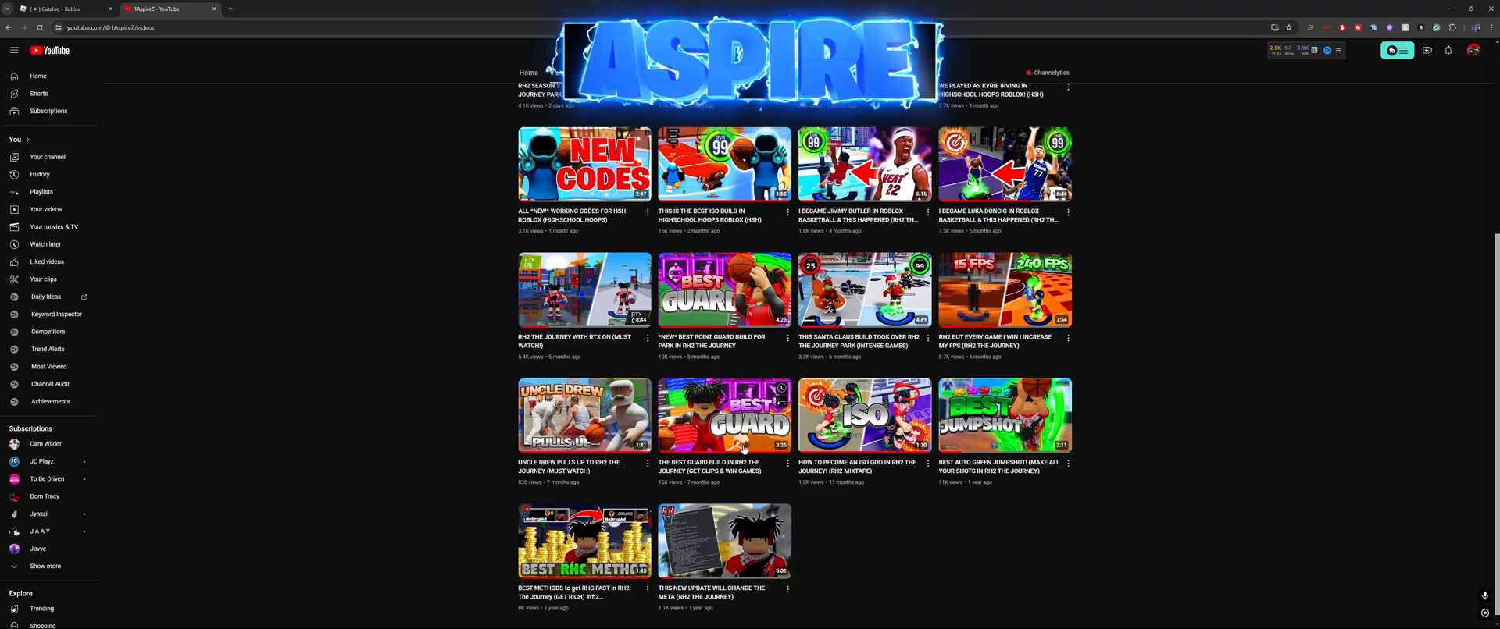
scroll(1165, 548, up, 6)
scroll(1087, 385, down, 6)
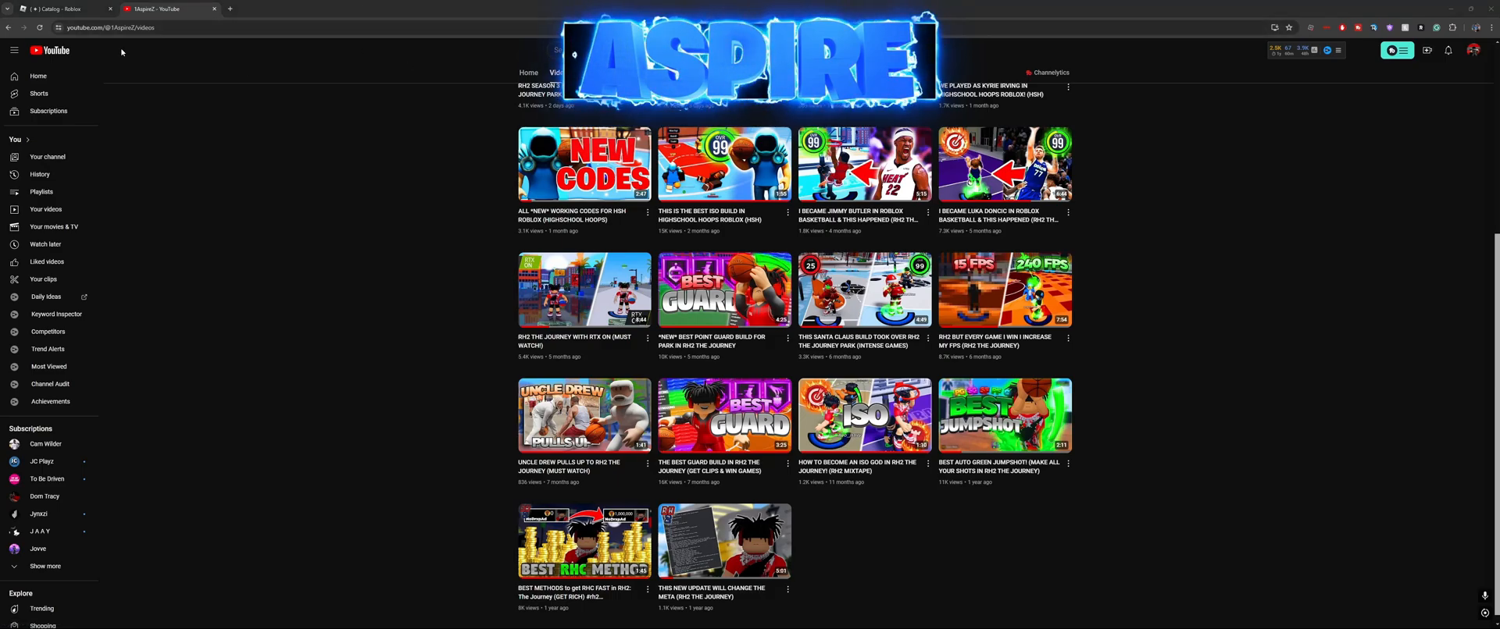
Step: Try to search all items in the Roblox marketplace for a red jersey
click(81, 14)
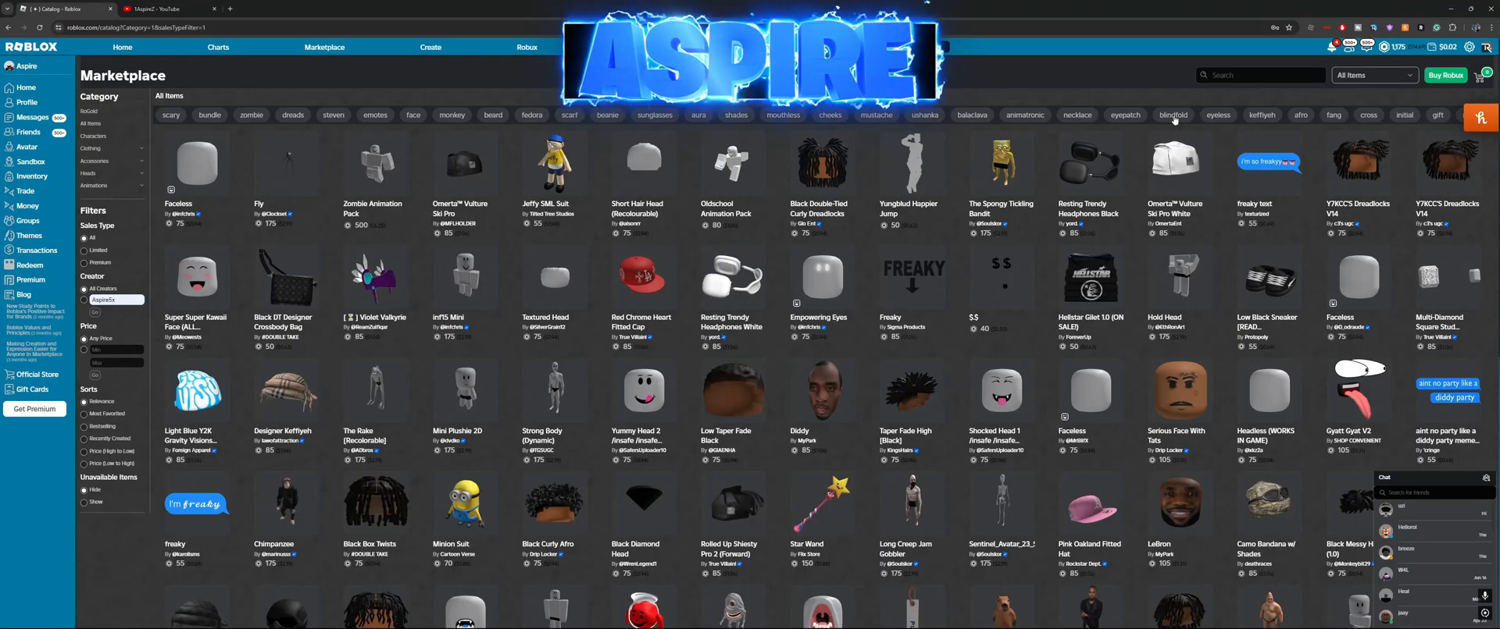
click(1215, 75)
text(red jers4ey)
key(Return)
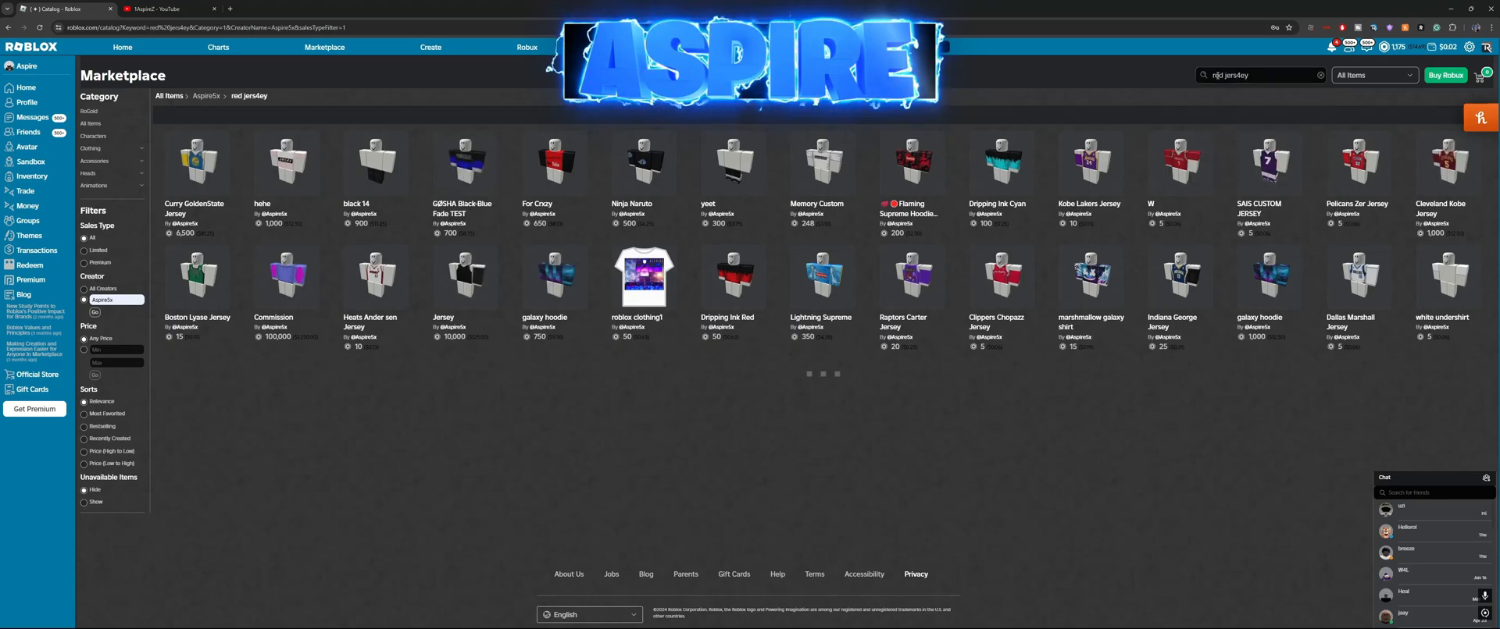
Step: Restrict the marketplace to Classic Pants under Clothing and search it for "red jersey"
click(91, 173)
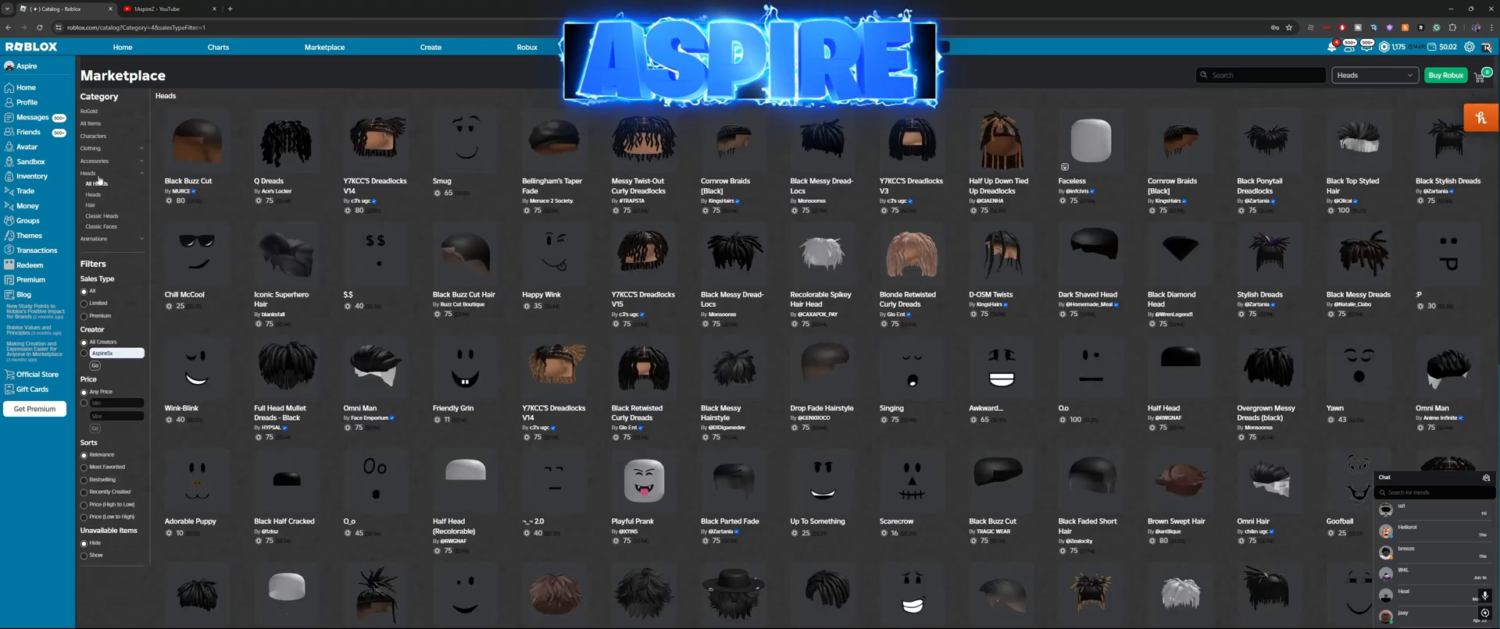
click(90, 148)
click(101, 254)
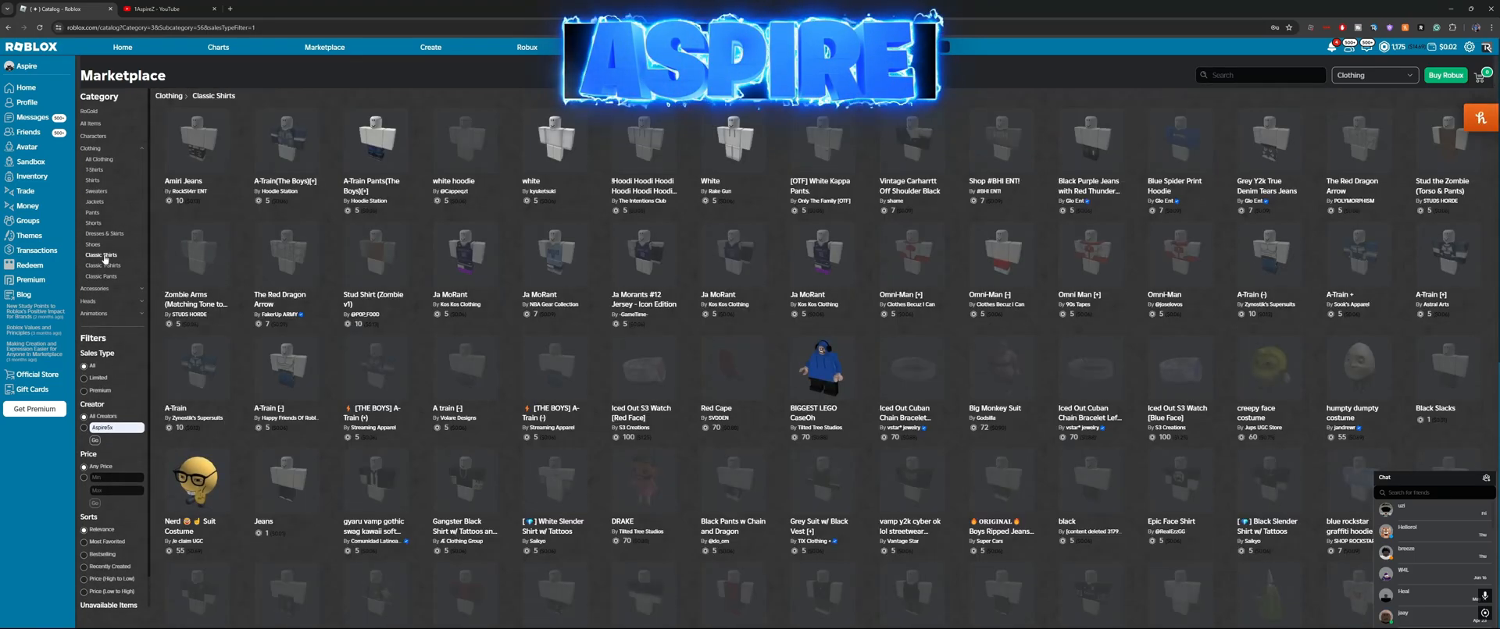
click(109, 276)
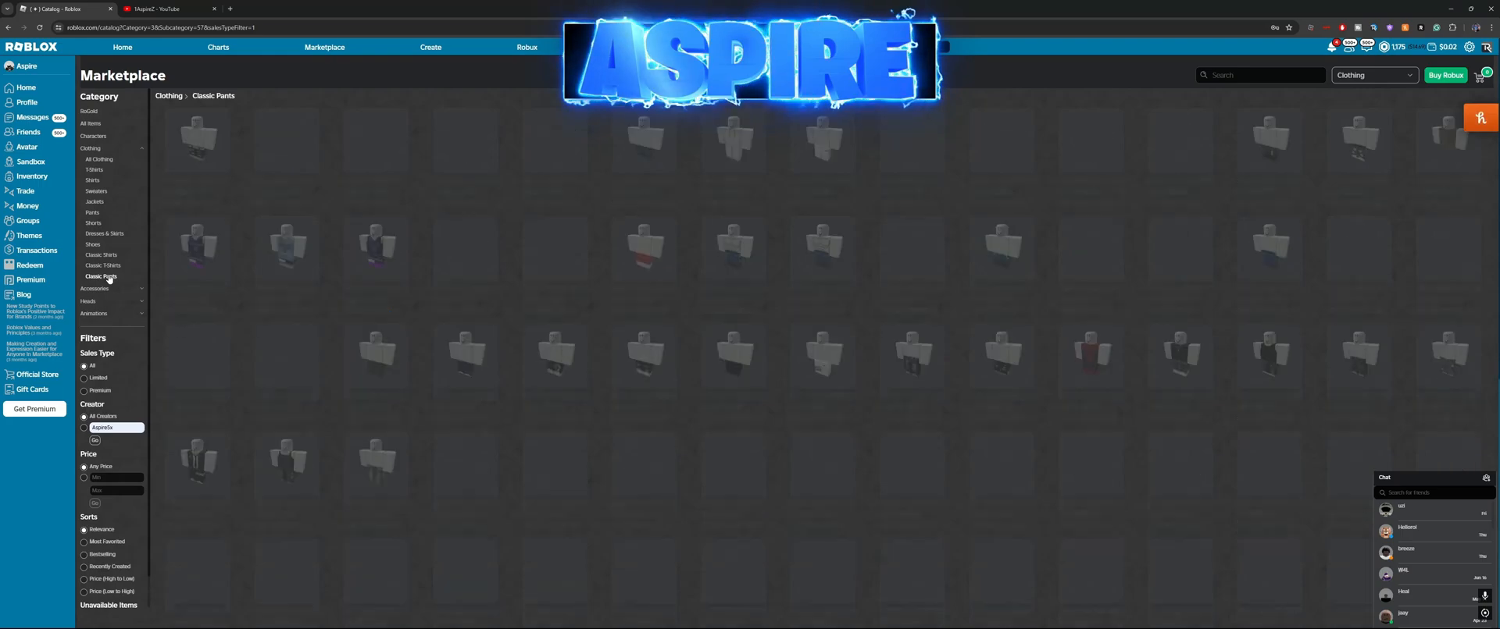
click(1262, 76)
text(red jer)
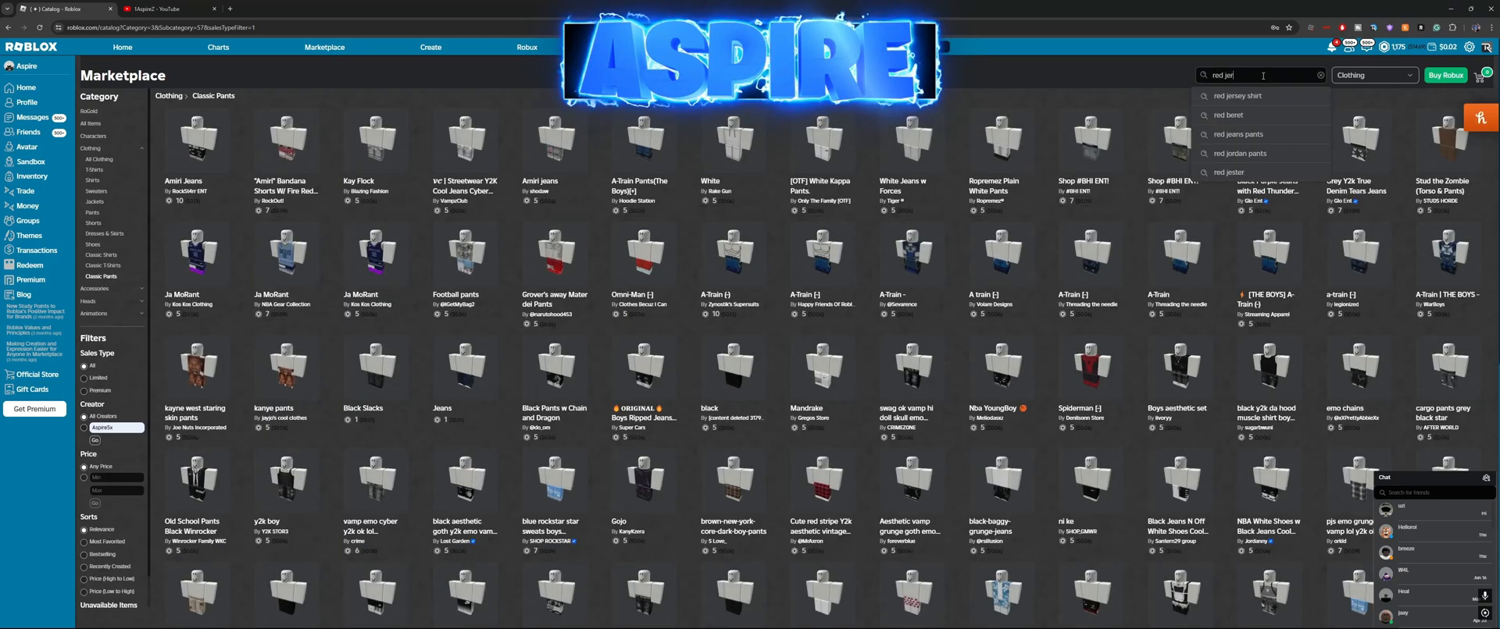
text(sey)
key(Return)
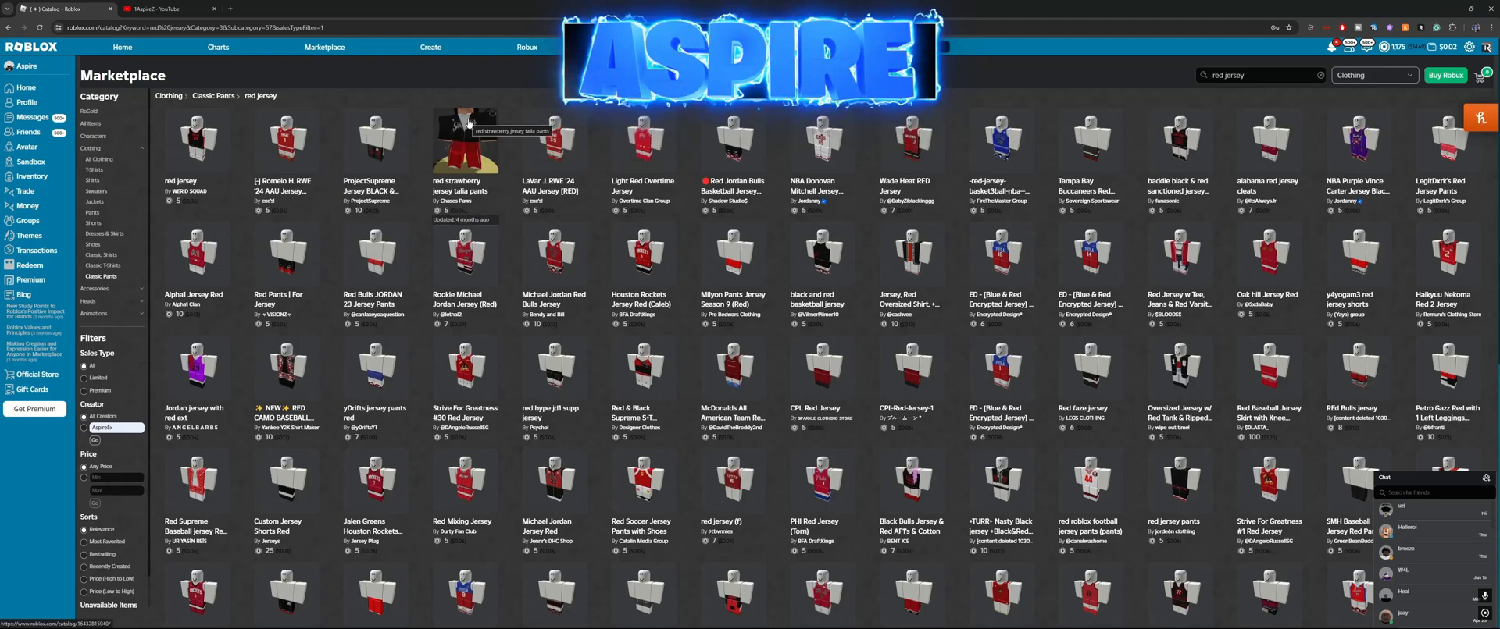
Step: Search the Classic Shirts category of the marketplace for "red jersey"
click(100, 254)
click(1212, 75)
text(r)
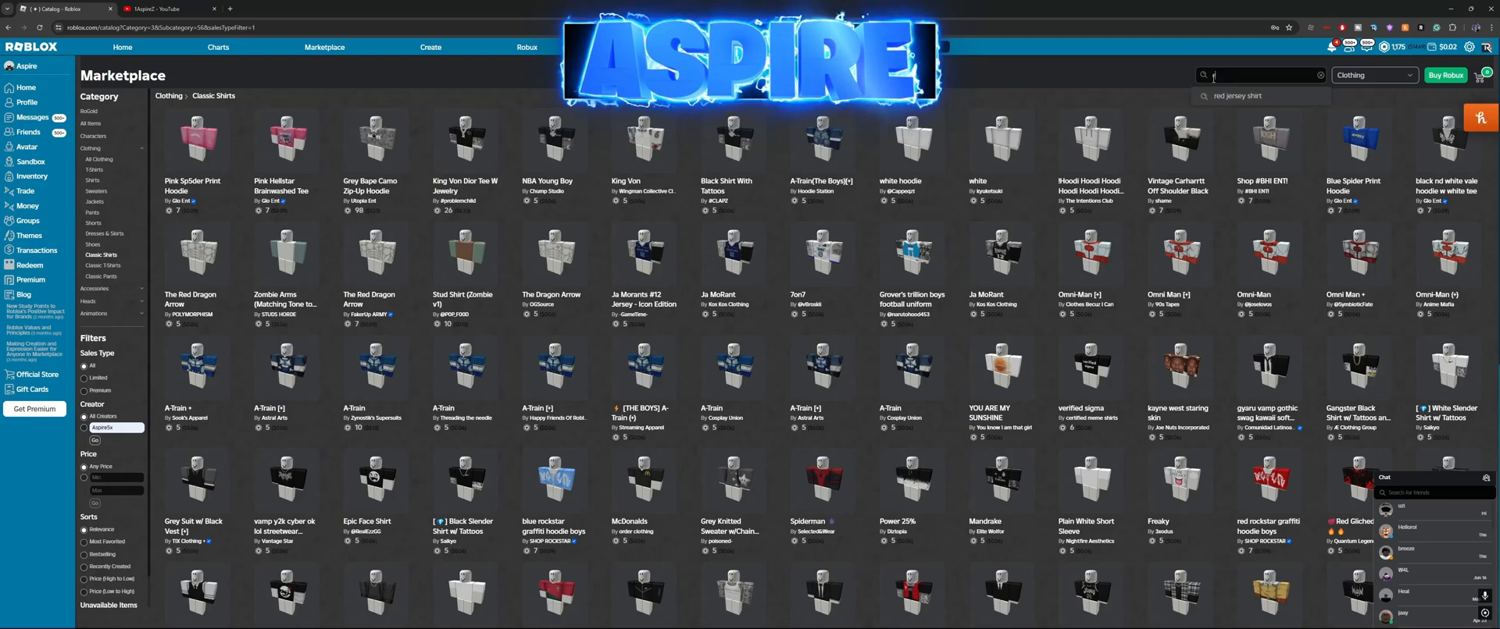
text(ed jersey)
key(Return)
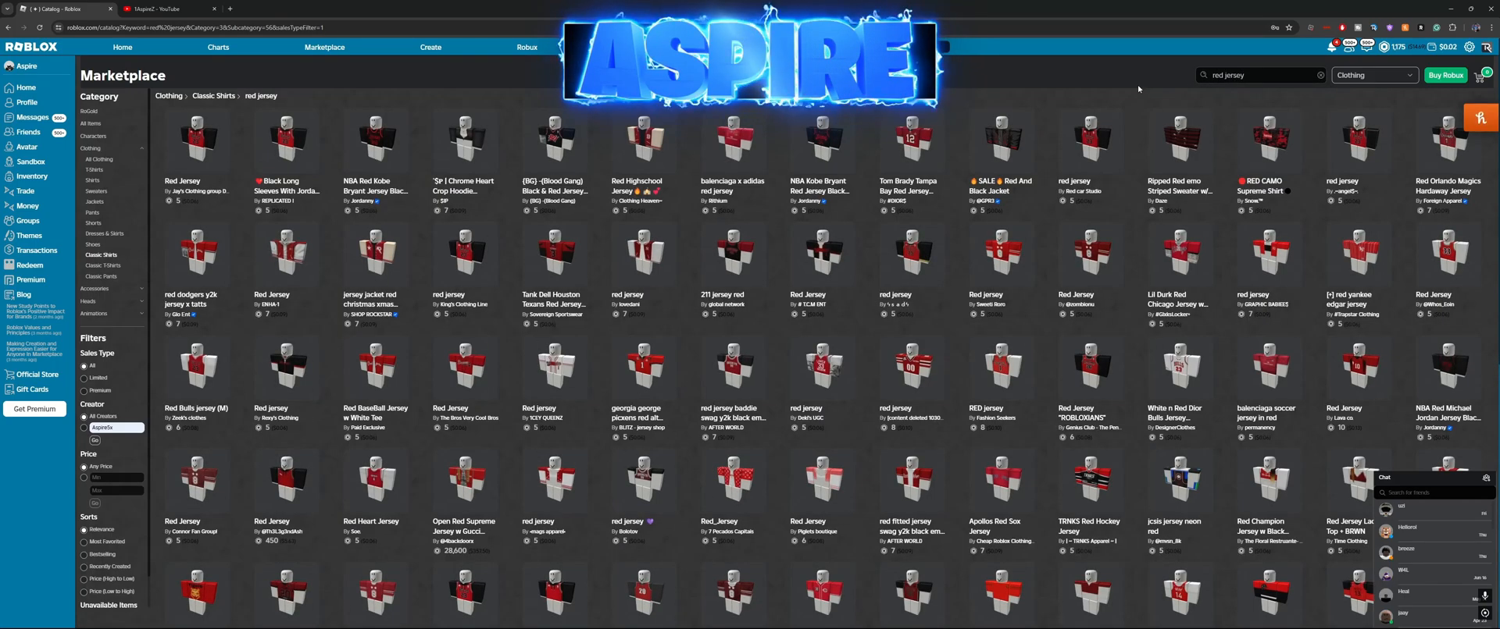
Step: Open the item page of the Red Jersey shirt priced at 450 Robux, keeping the search results open
middle_click(279, 464)
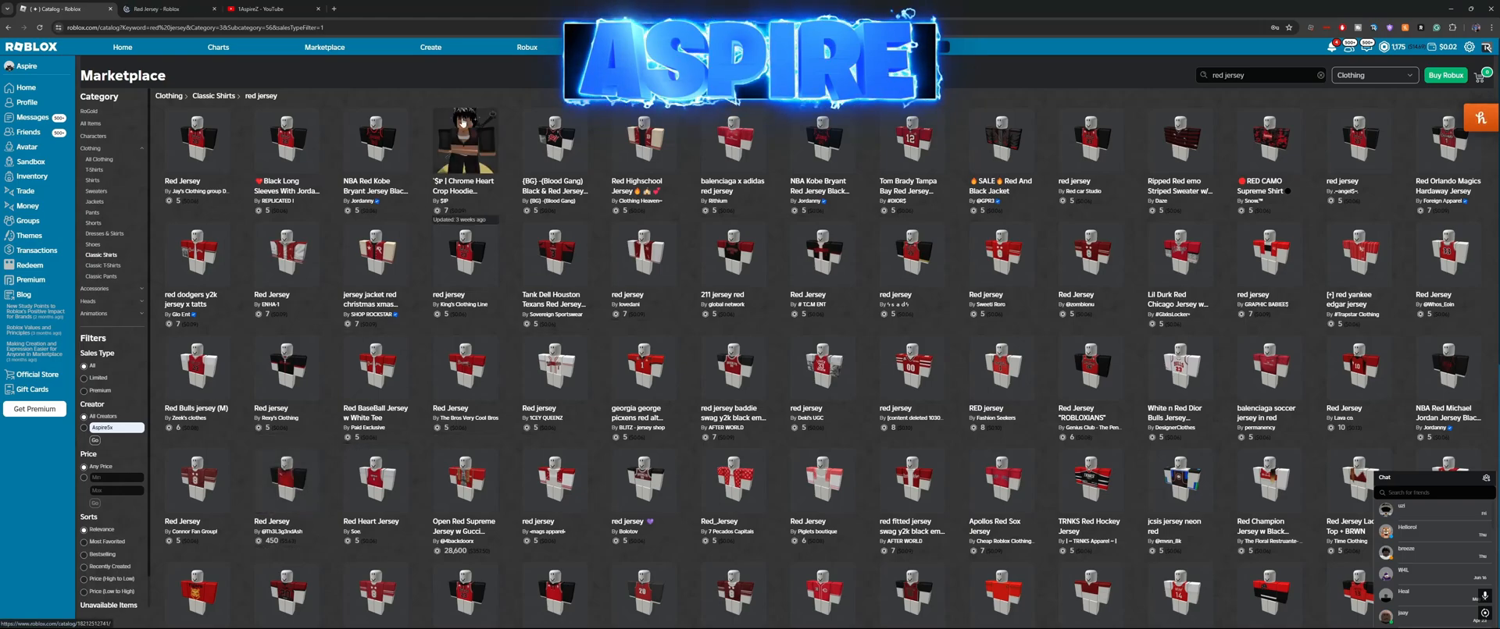
click(243, 7)
key(ctrl+shift+t)
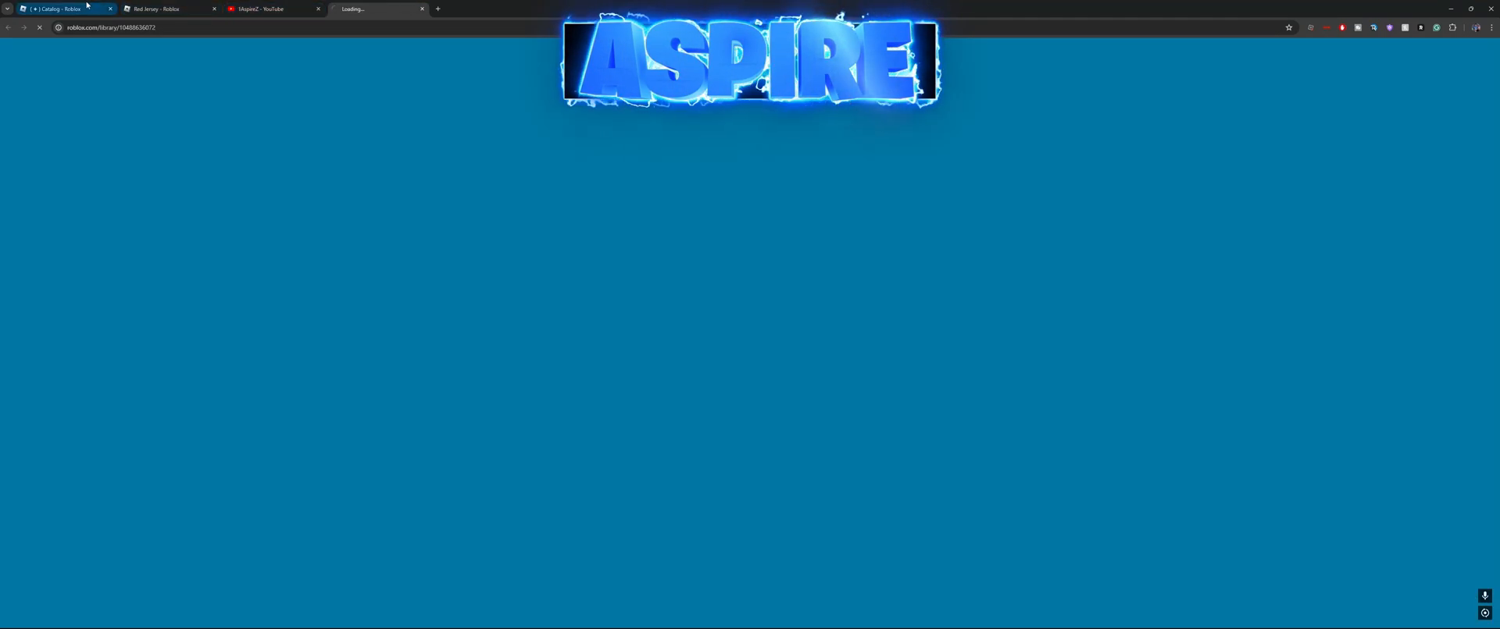
click(87, 7)
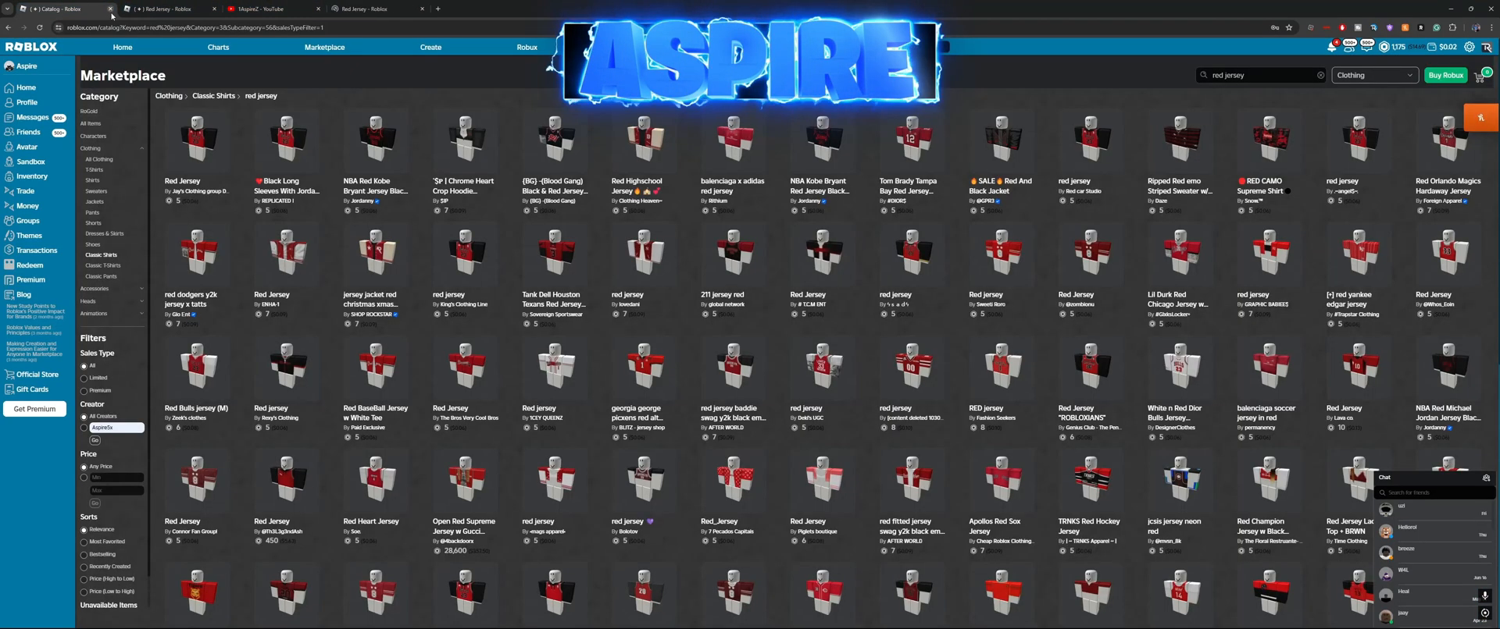
middle_click(395, 10)
click(161, 10)
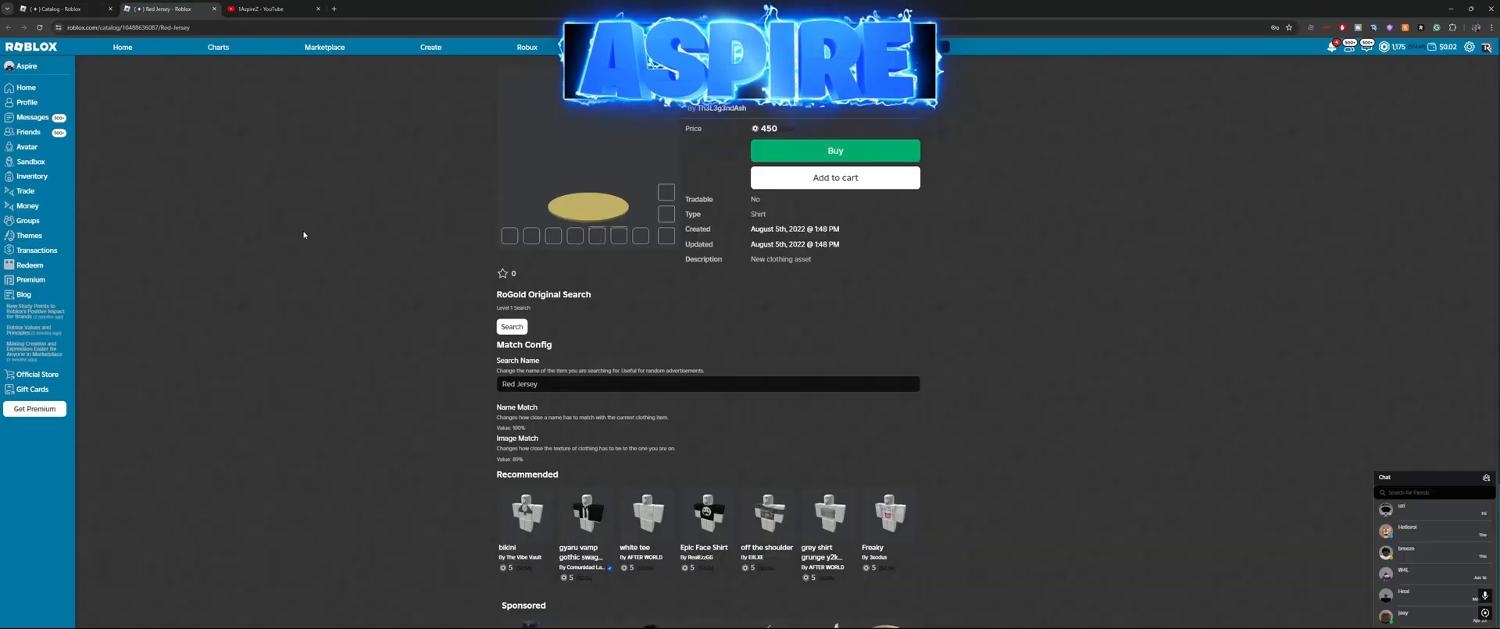
Step: Examine the red jersey from the front and side on the page's 3D avatar preview
scroll(610, 187, up, 5)
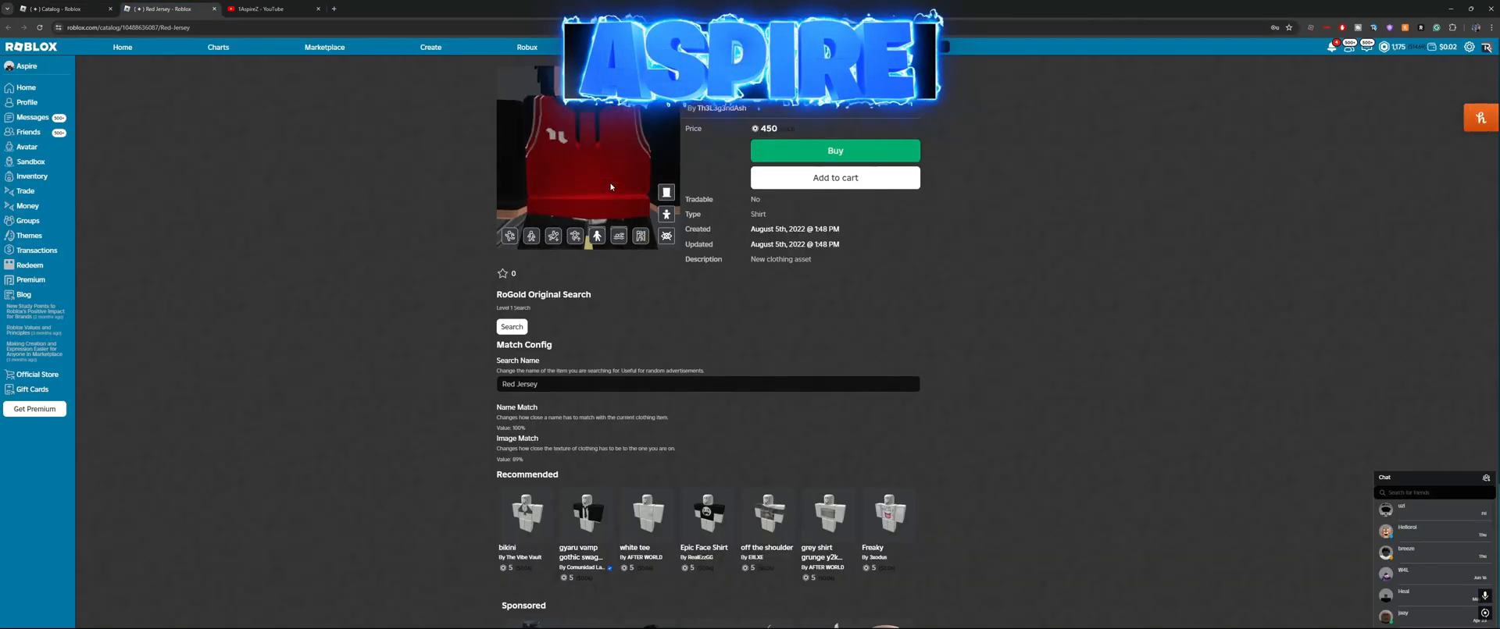
scroll(611, 186, down, 6)
scroll(612, 164, up, 3)
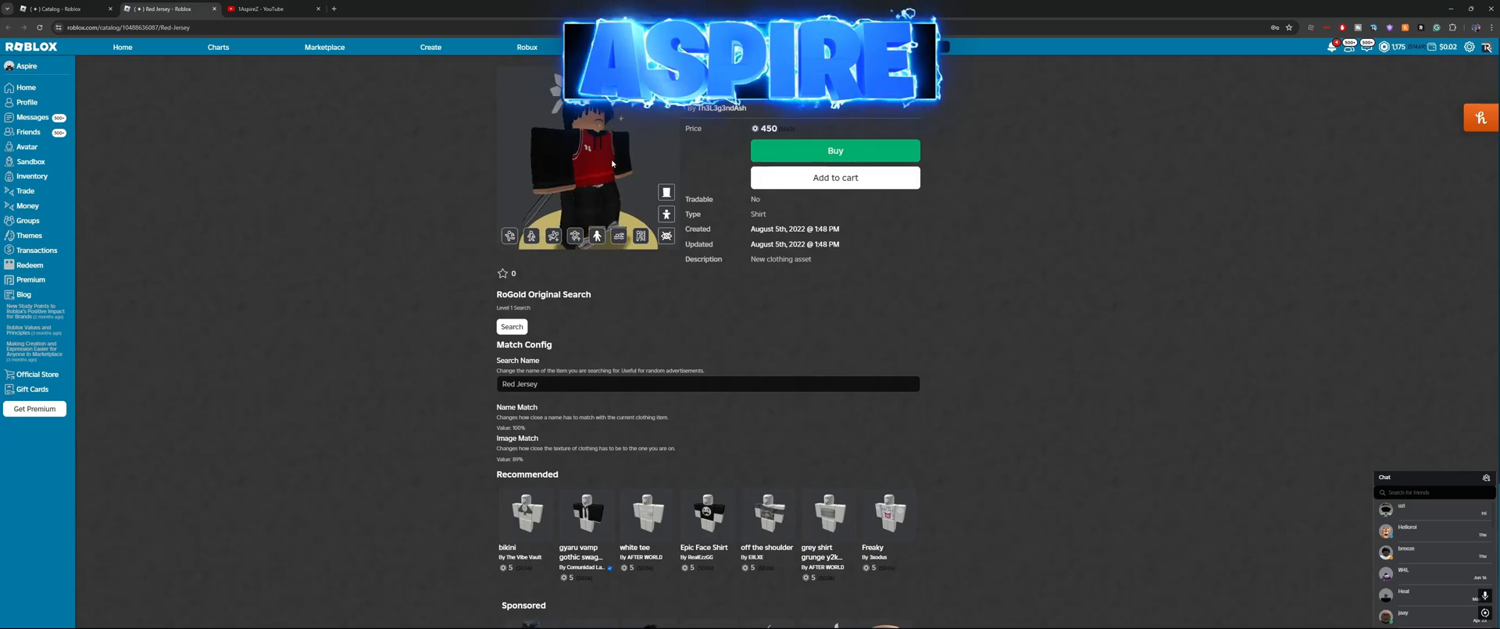
mouse_move(613, 164)
mouse_down()
mouse_move(693, 162)
mouse_move(587, 165)
mouse_up()
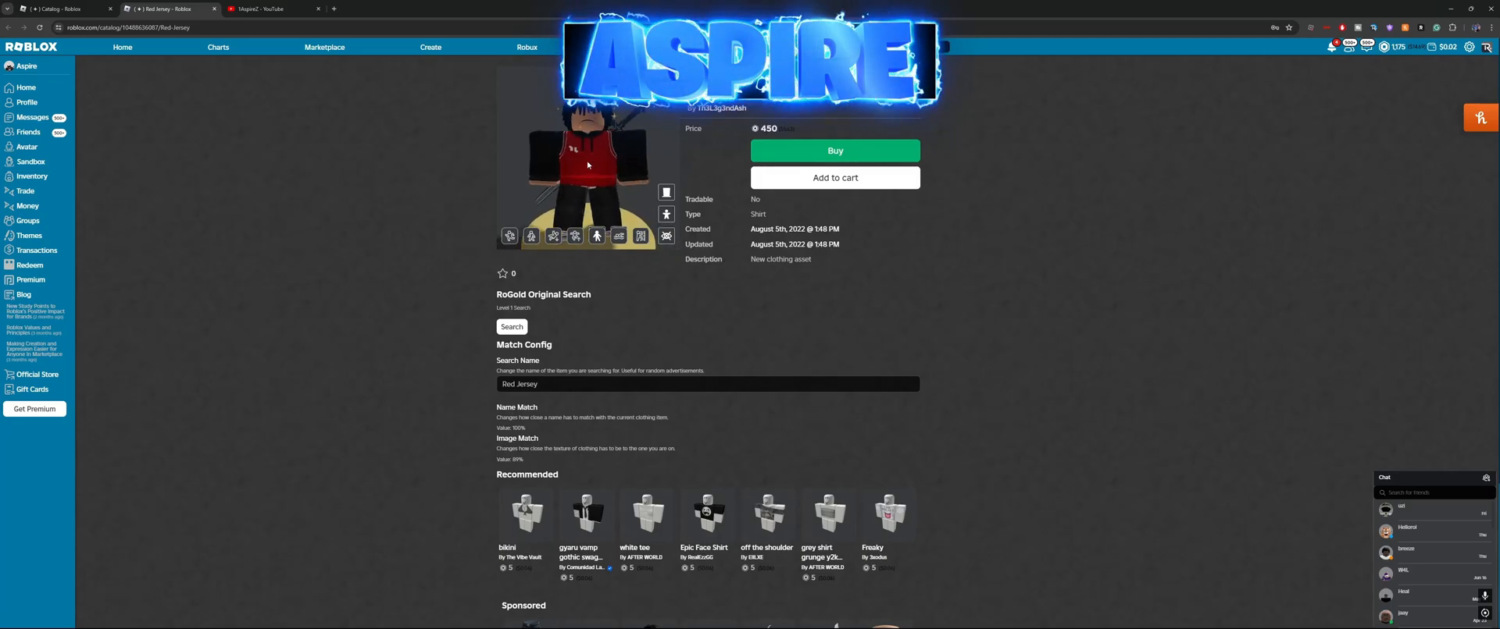
Step: Copy the Red Jersey's item ID from the page address and switch back to Roblox Studio
click(154, 11)
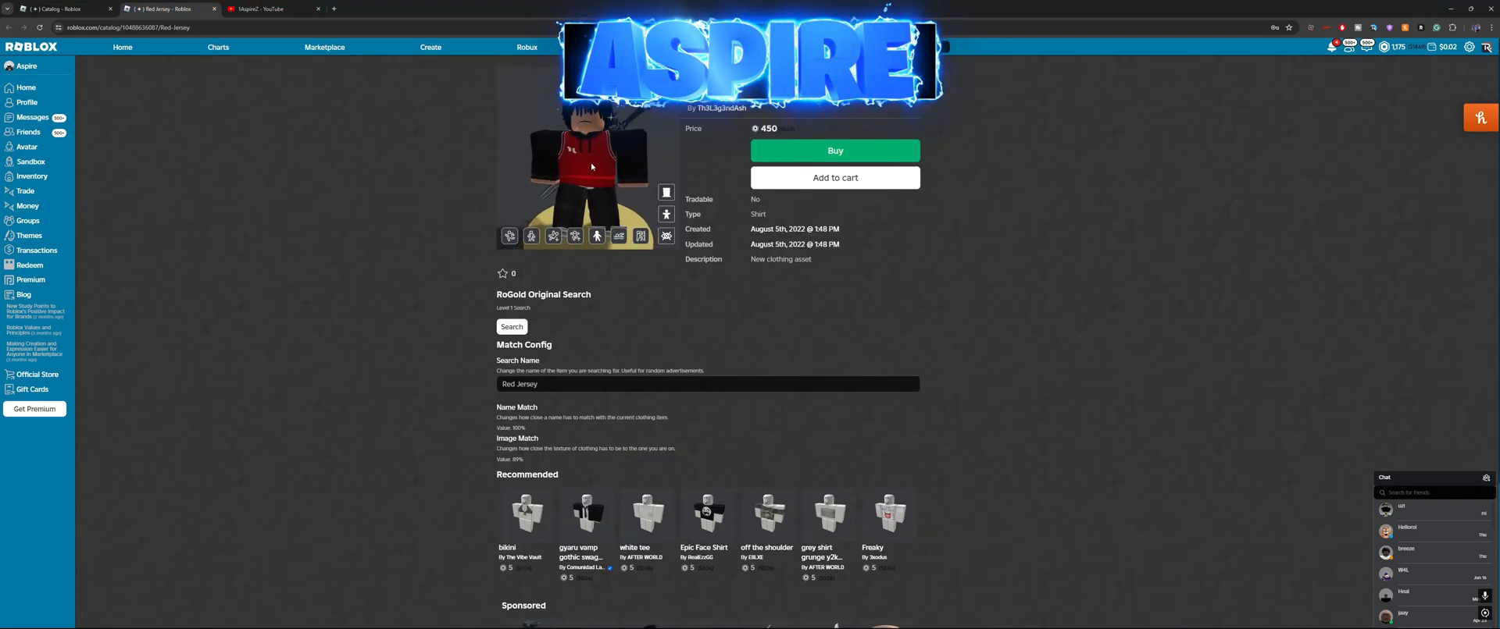
double_click(140, 28)
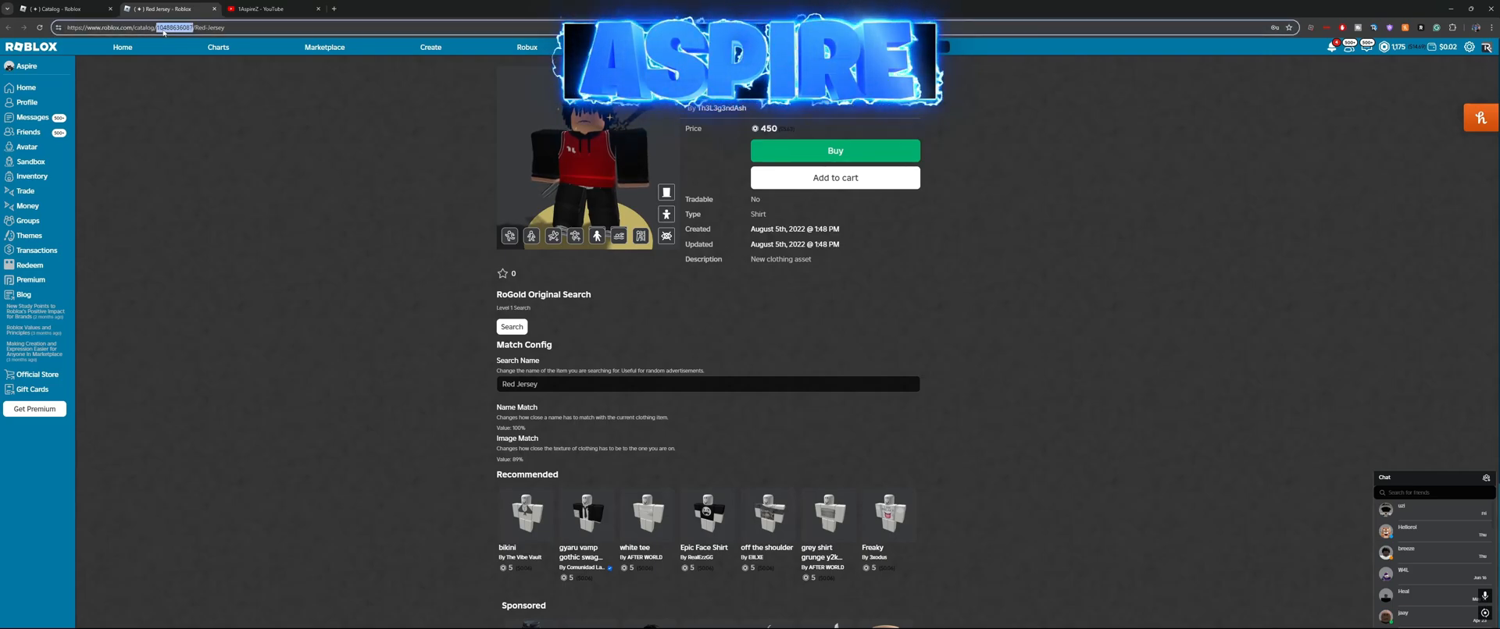
key(alt+Tab)
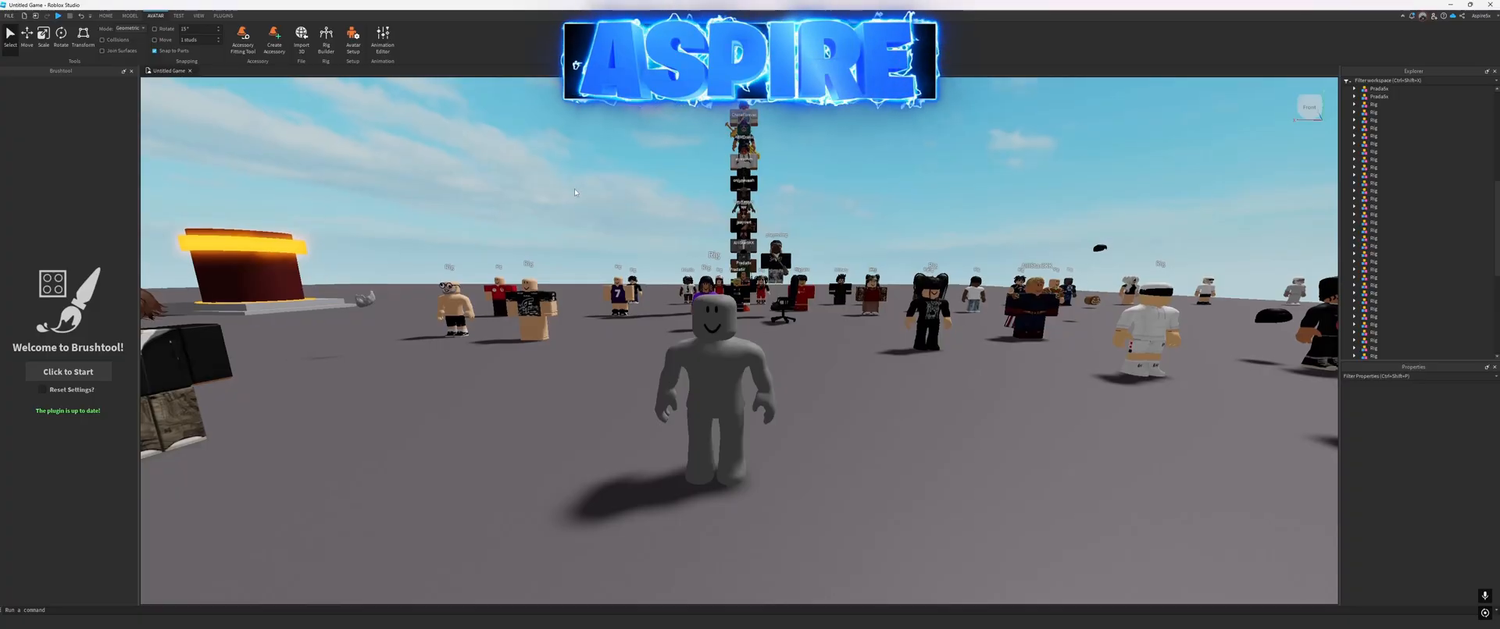
Step: Insert the Red Jersey shirt asset into the place using its copied catalog item ID
click(223, 16)
click(376, 39)
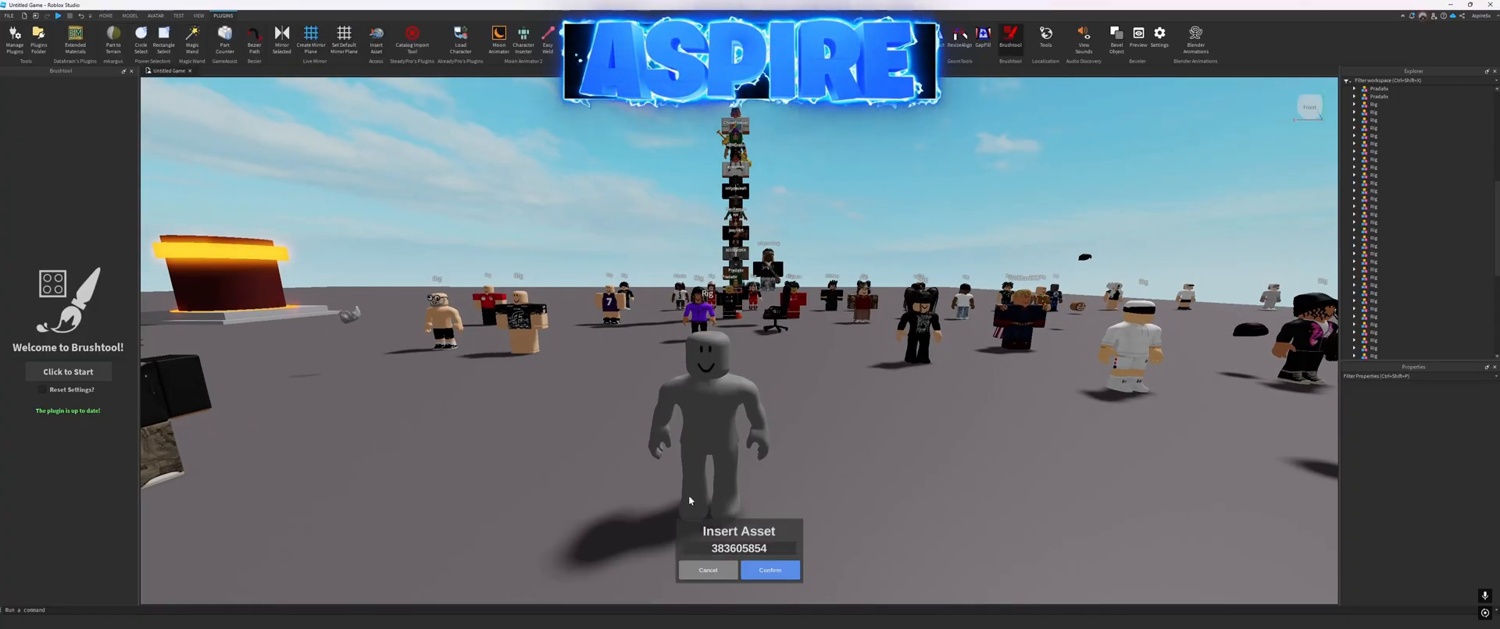
click(764, 548)
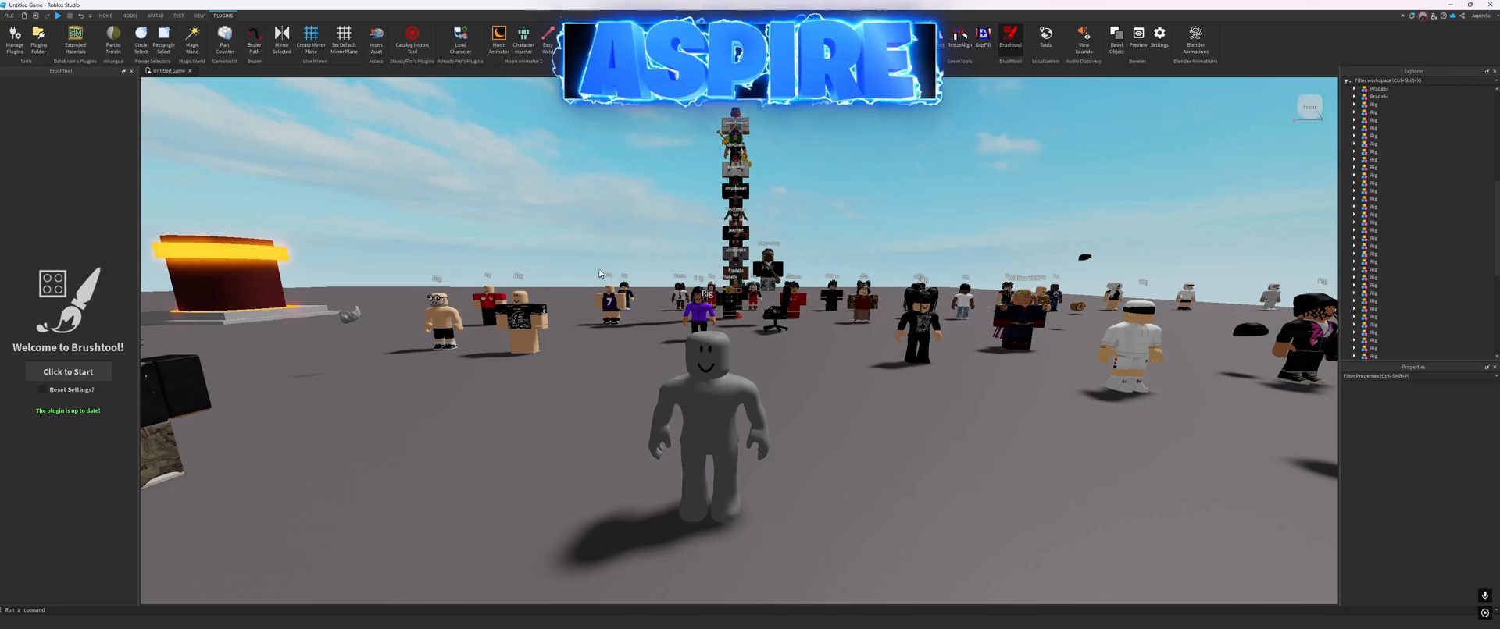
click(376, 35)
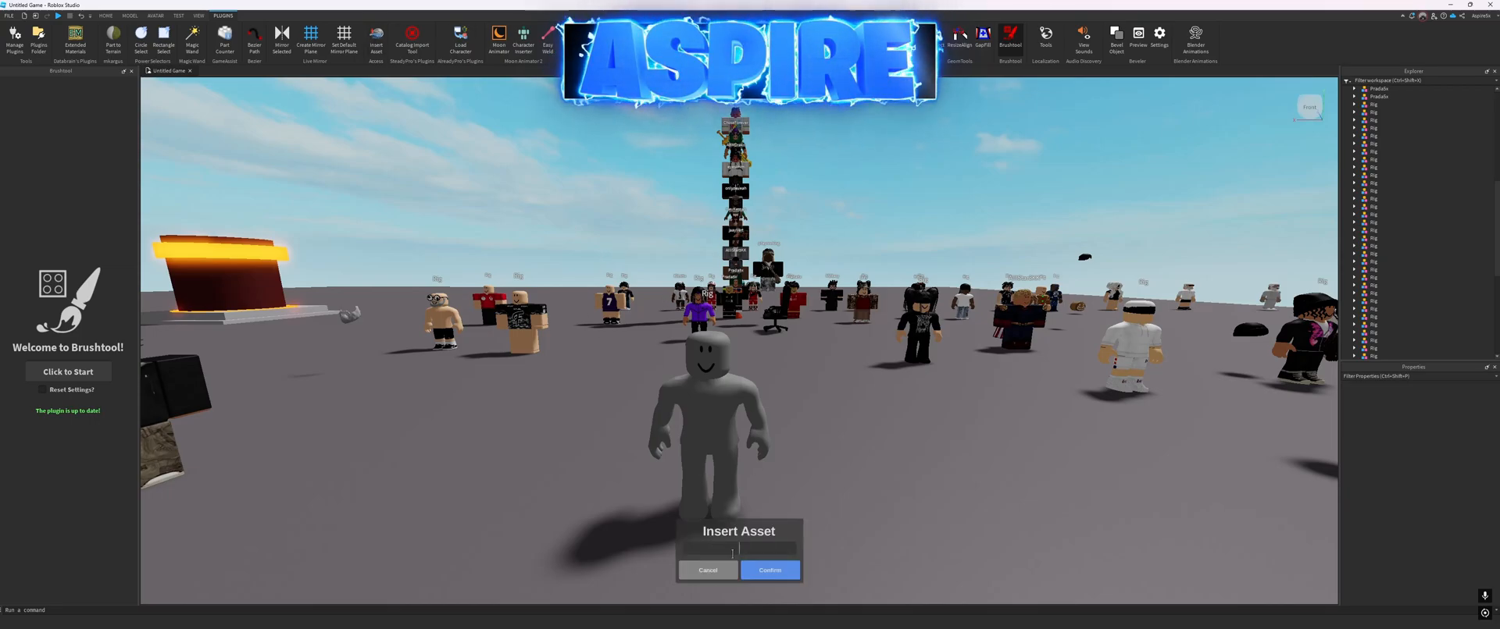
click(771, 571)
Step: Move the inserted Shirt object from the workspace into the grey R6 rig's model so the rig wears it
scroll(1394, 188, up, 10)
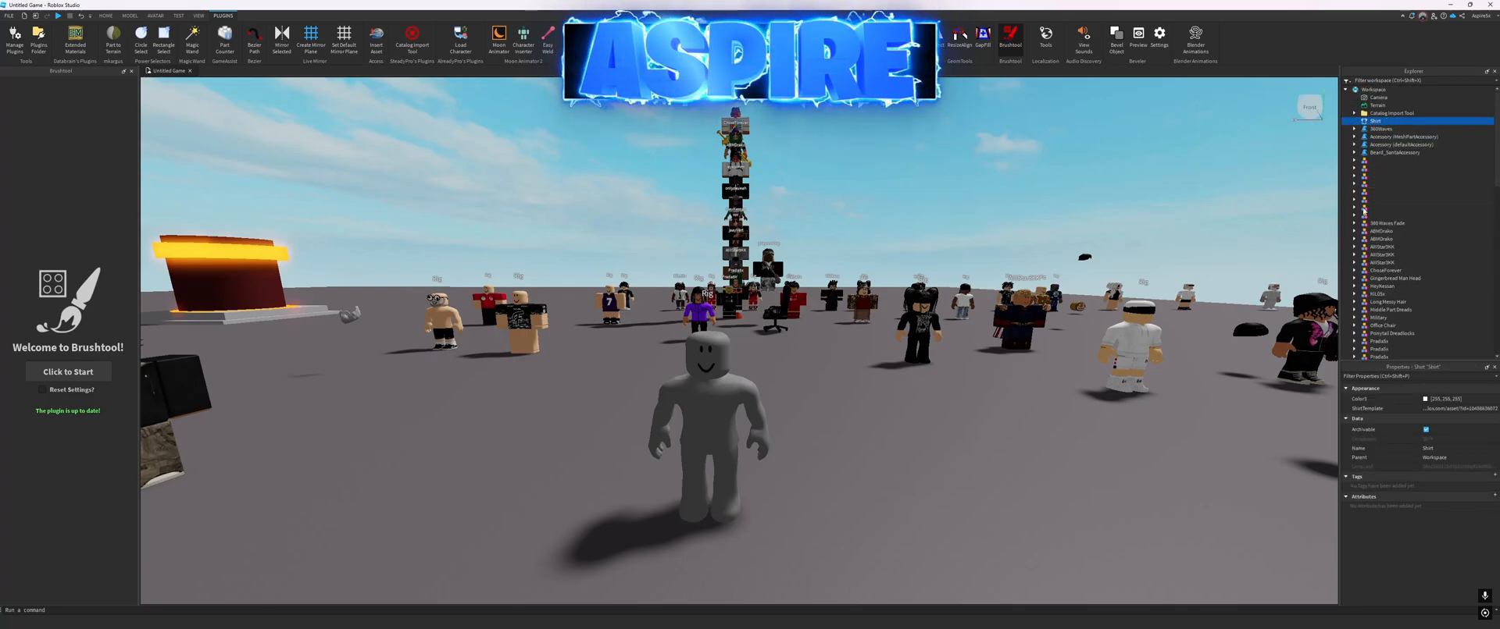
scroll(1384, 263, down, 15)
scroll(1386, 258, up, 2)
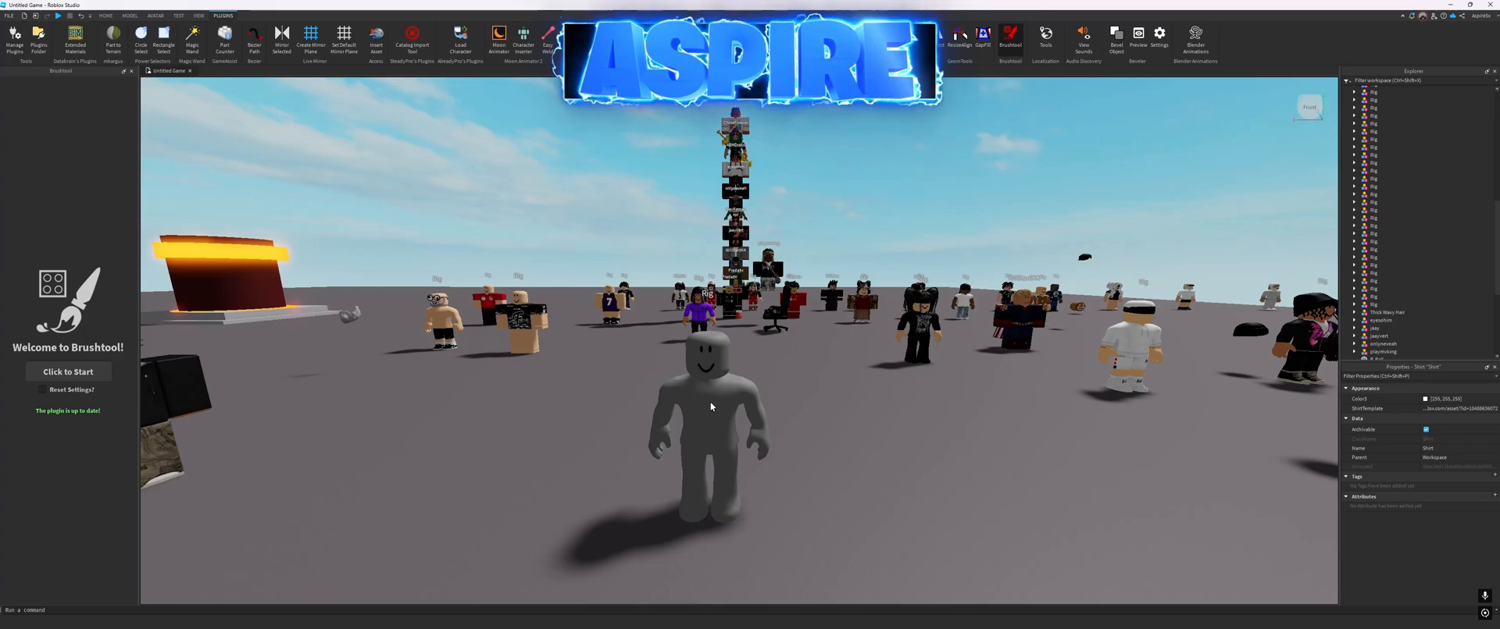
click(105, 15)
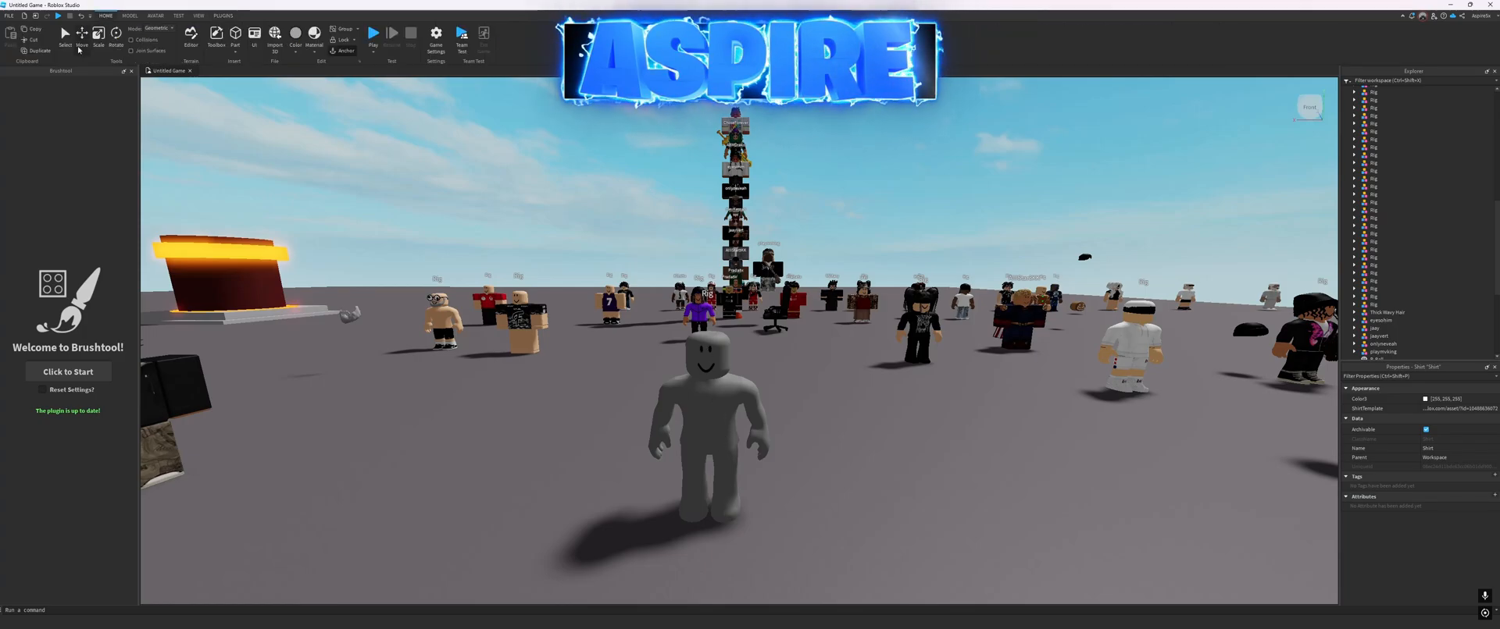
click(1379, 302)
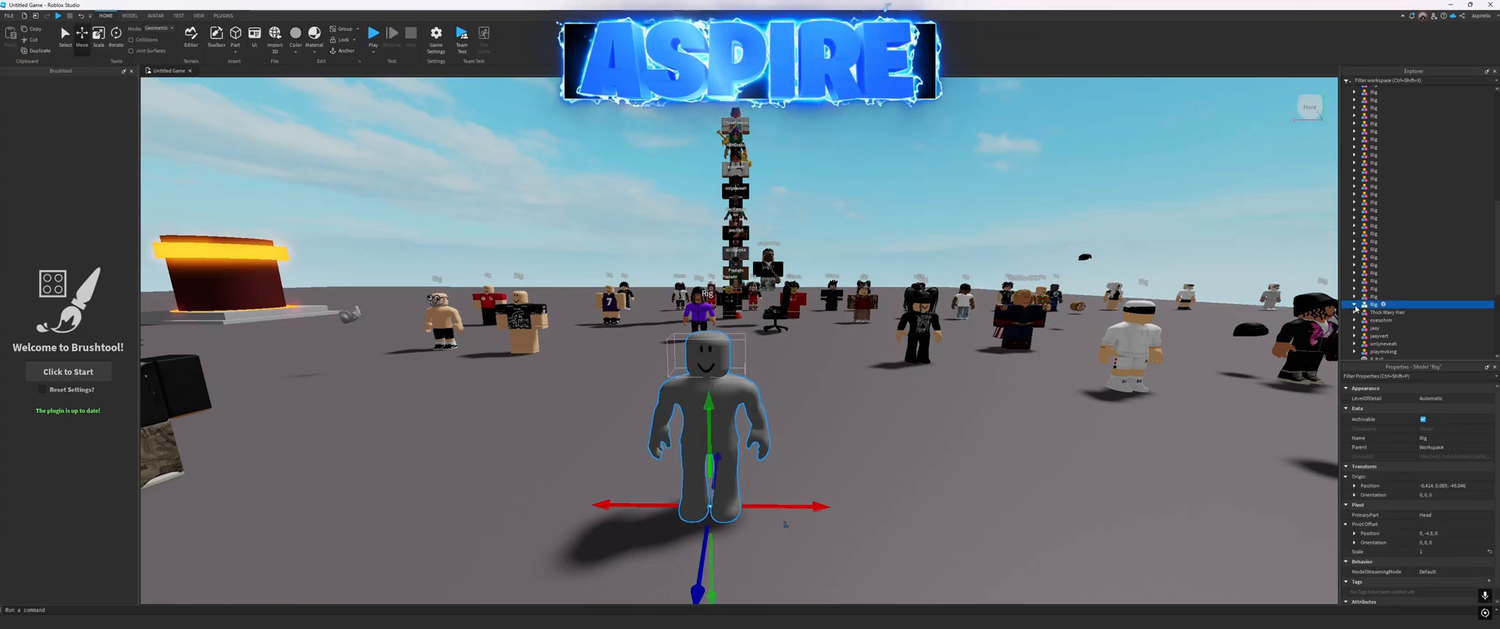
scroll(1390, 287, down, 4)
scroll(1454, 242, up, 15)
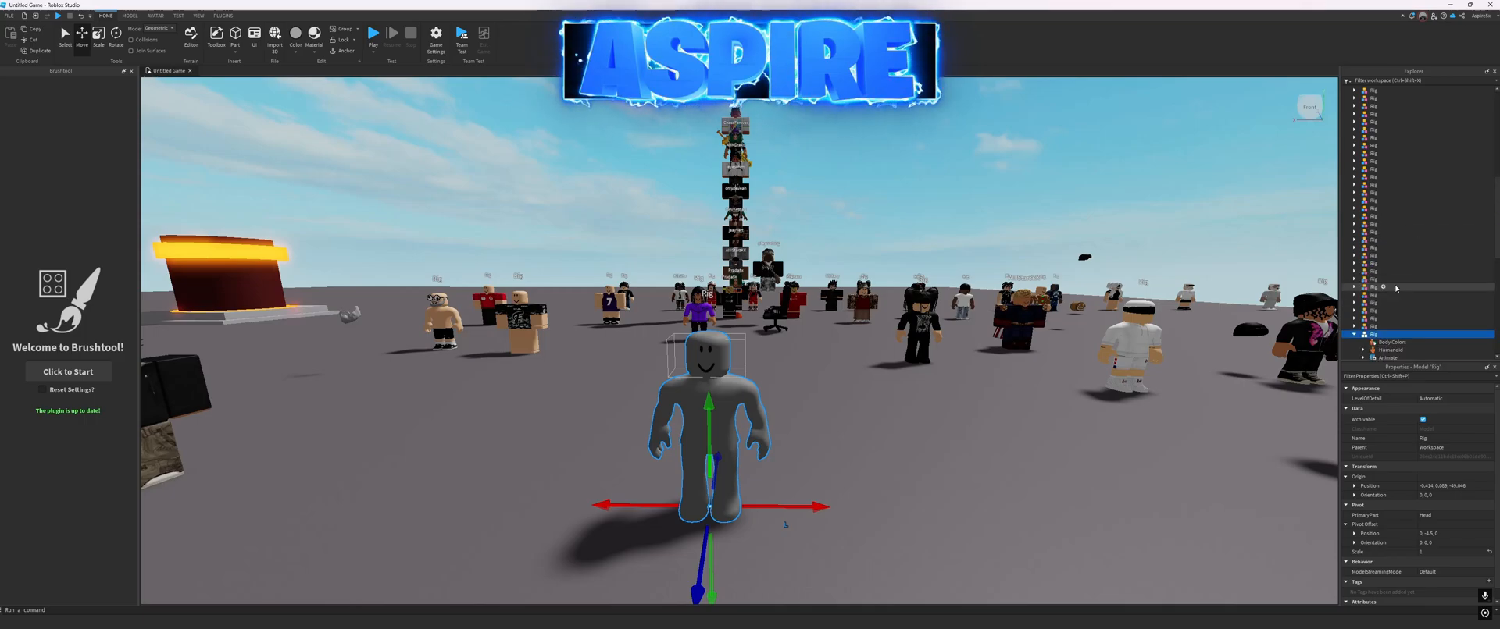
scroll(1385, 178, down, 18)
drag(1378, 123, 1388, 187)
drag(1368, 143, 1369, 141)
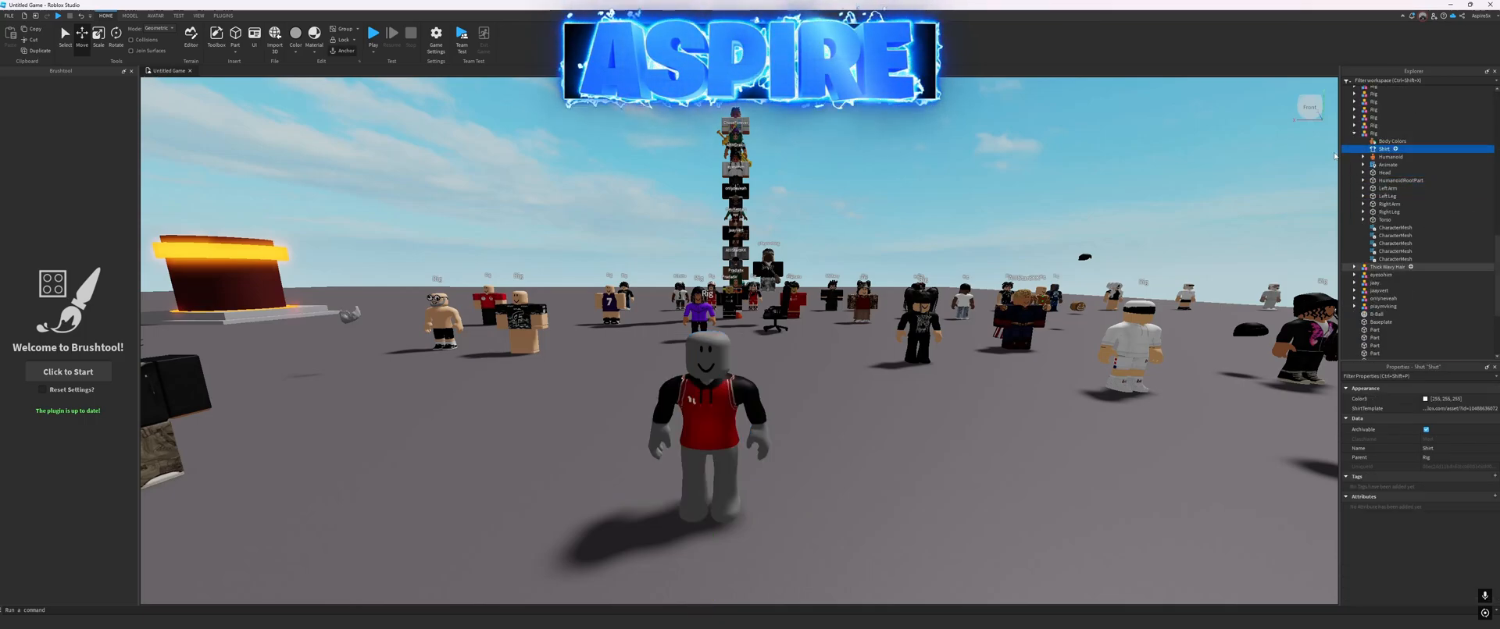
Step: Set the head color in the rig's Body Colors to Nougat
click(948, 172)
key(w)
right_drag(948, 173, 948, 173)
key(a)
key(e)
key(s)
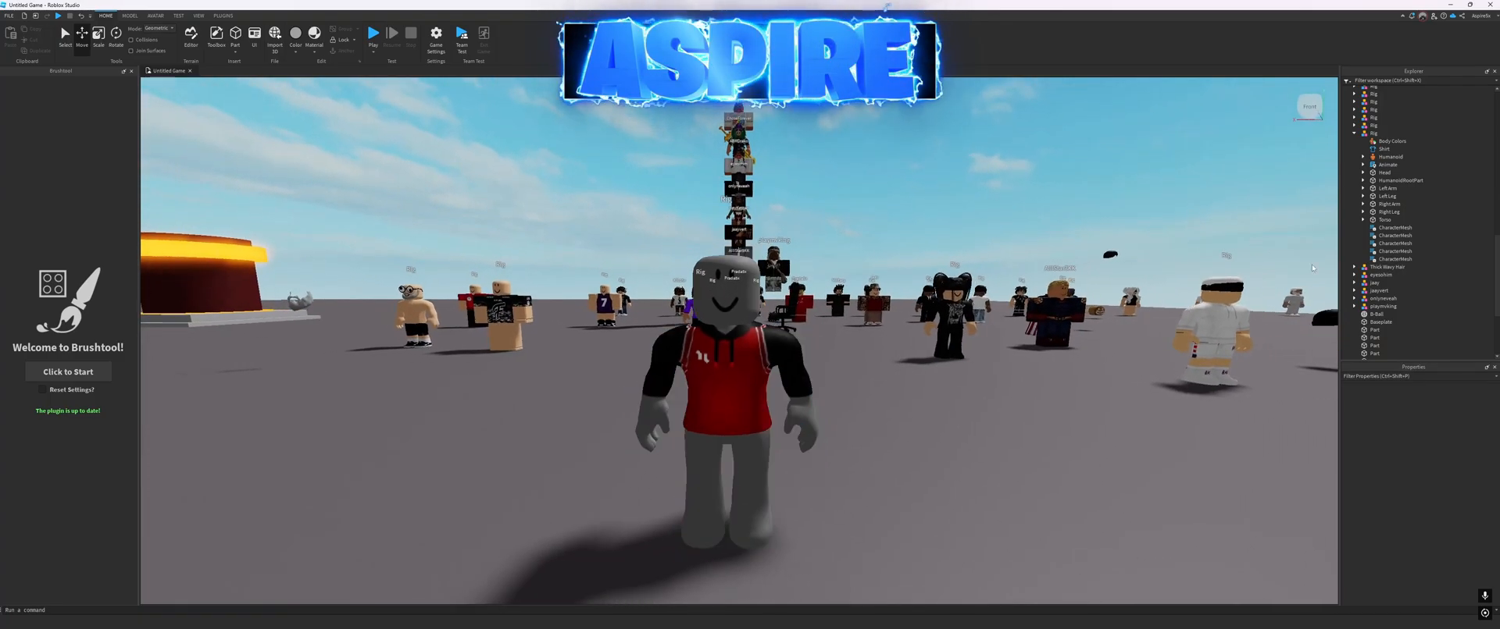
scroll(1374, 203, up, 1)
click(1389, 156)
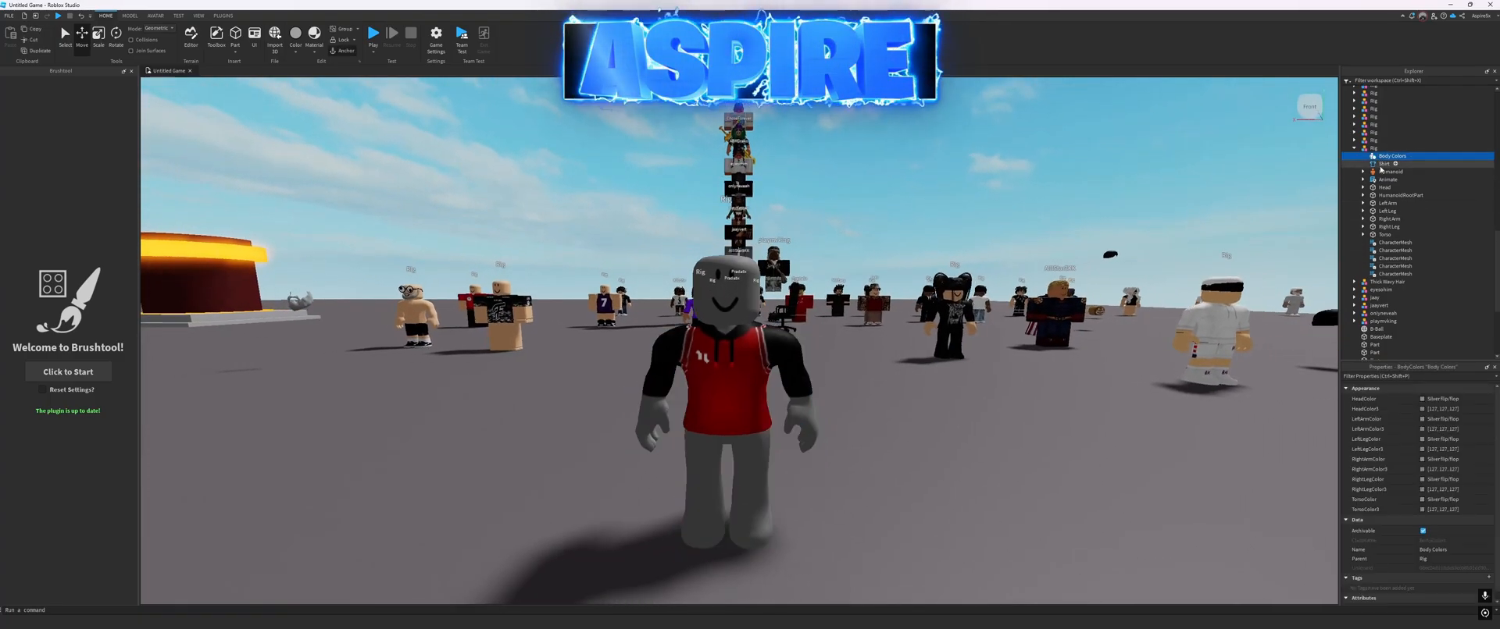
click(1421, 399)
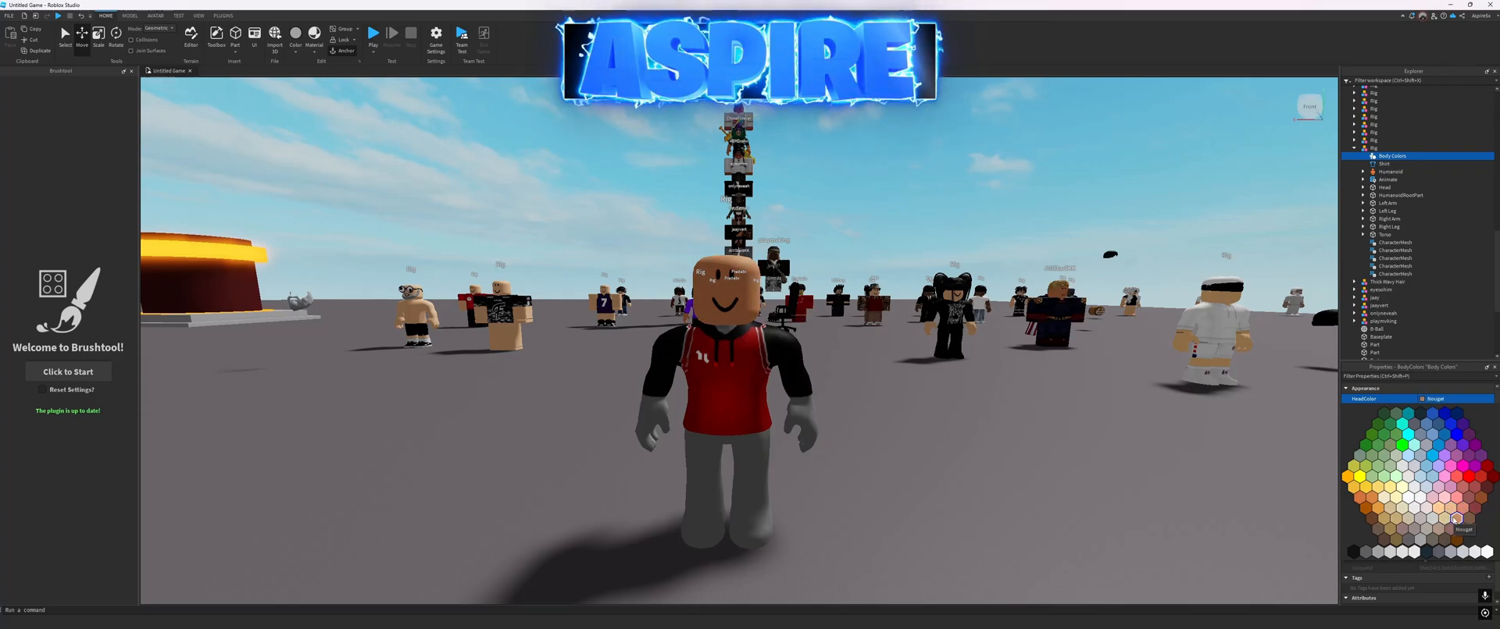
click(1456, 519)
Step: Set the rig's arm, leg and torso Color3 values to 204, 142, 105, and deselect the rig
click(1454, 431)
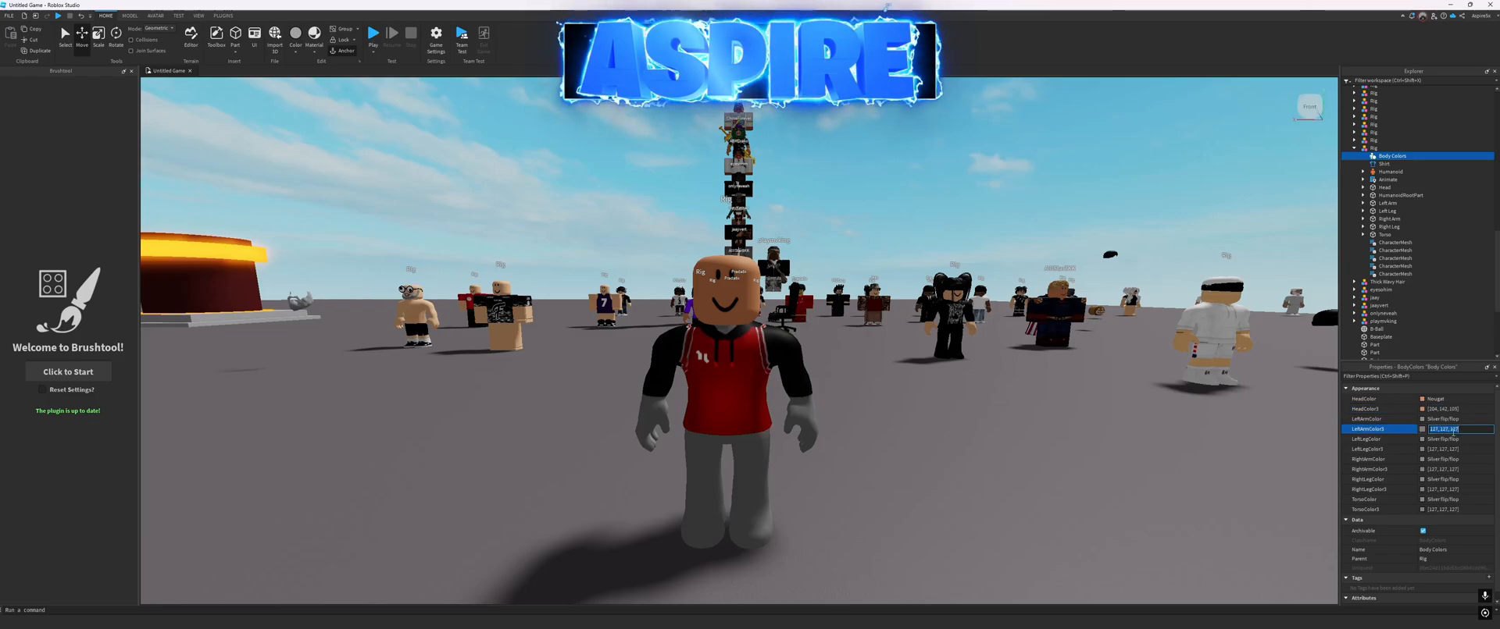
text(204, 142, 105)
click(1454, 449)
text(204, 142, 105)
click(1457, 470)
text(204, 142, 105)
click(1459, 490)
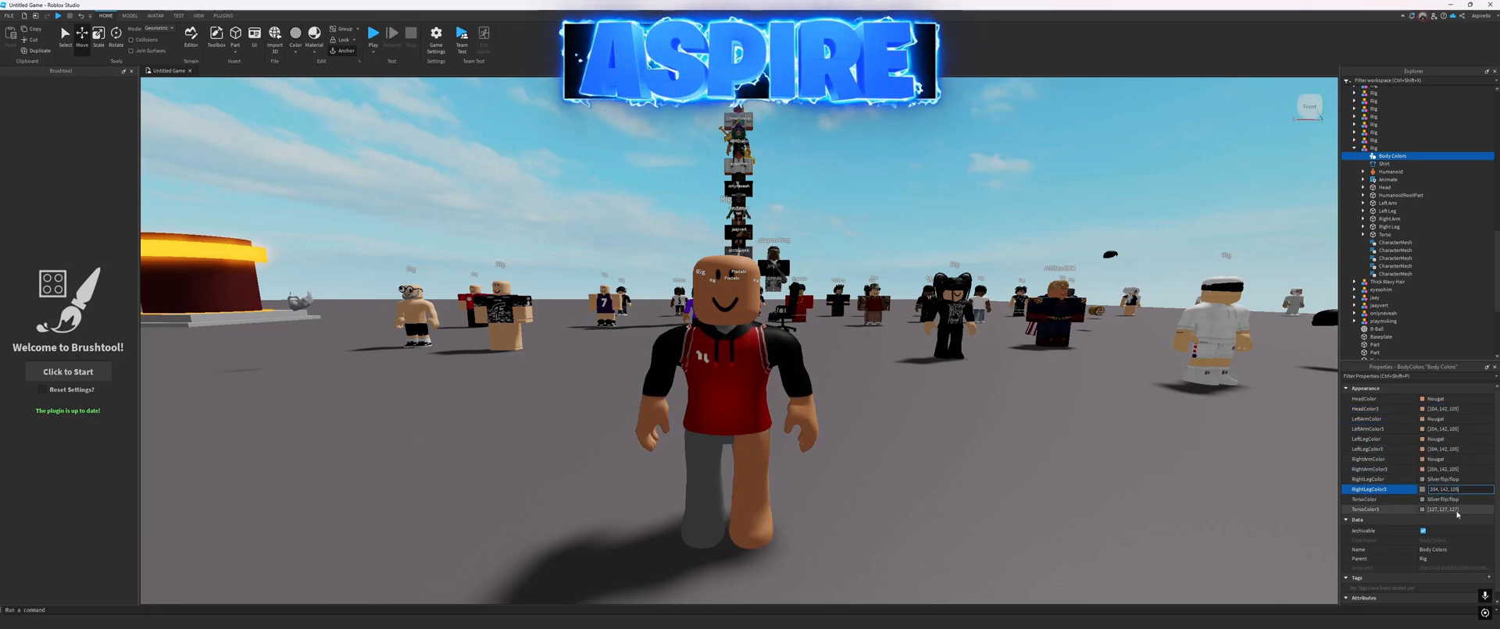
click(1453, 510)
text(204, 142, 105)
click(1114, 206)
key(super)
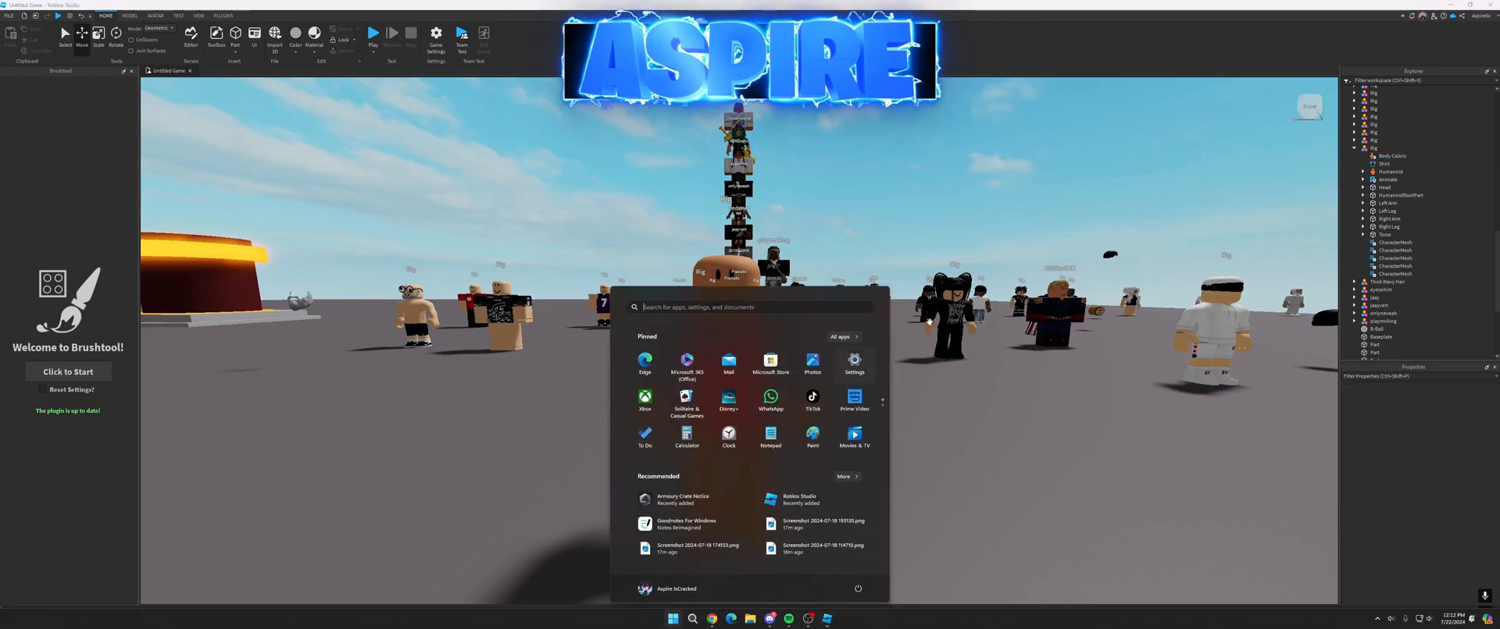
key(super)
key(super+v)
click(746, 363)
click(757, 321)
scroll(888, 187, down, 2)
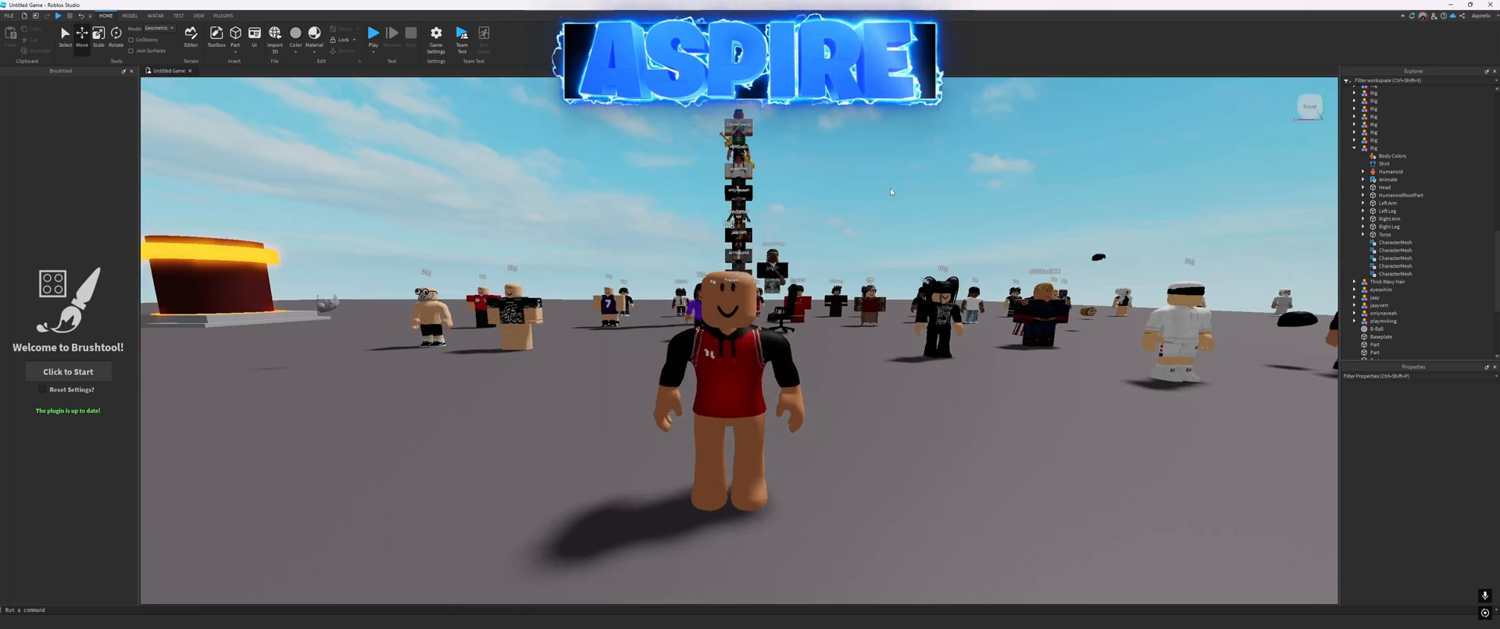
scroll(892, 183, up, 1)
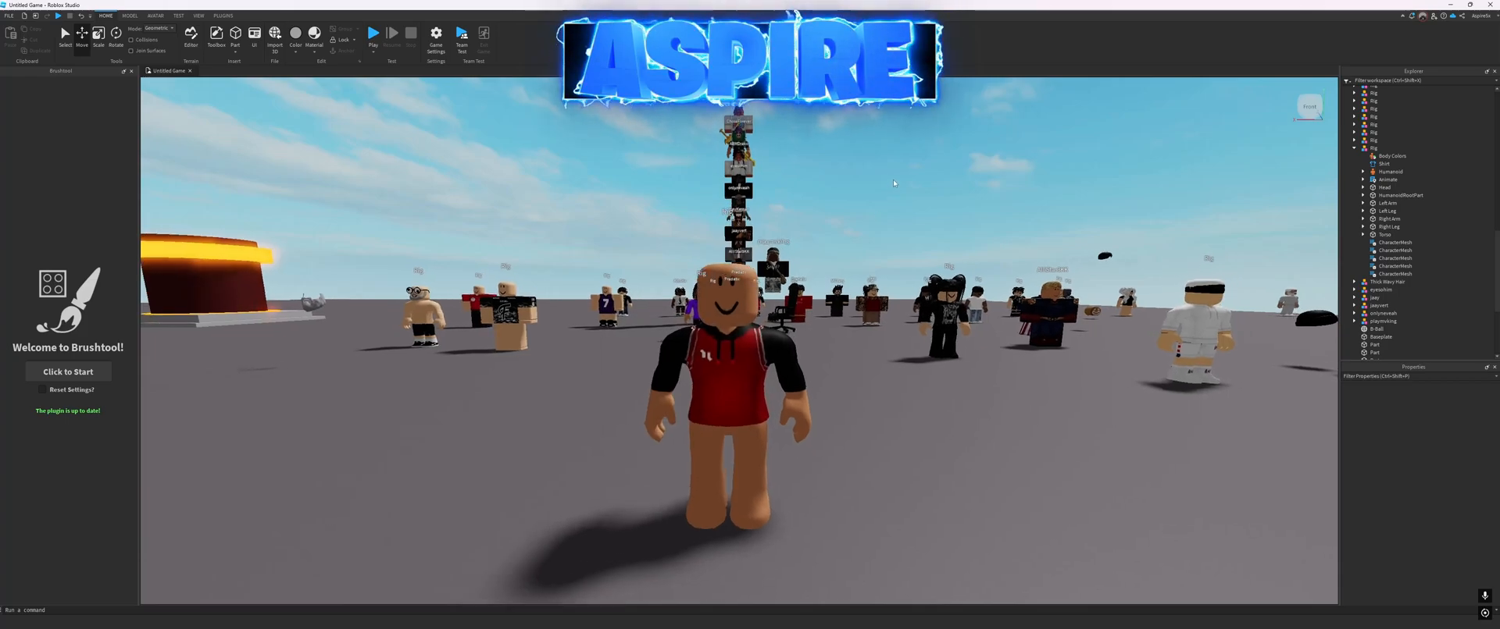
Step: Switch to the browser and examine the video thumbnails on the YouTube channel's videos page
key(alt+Tab)
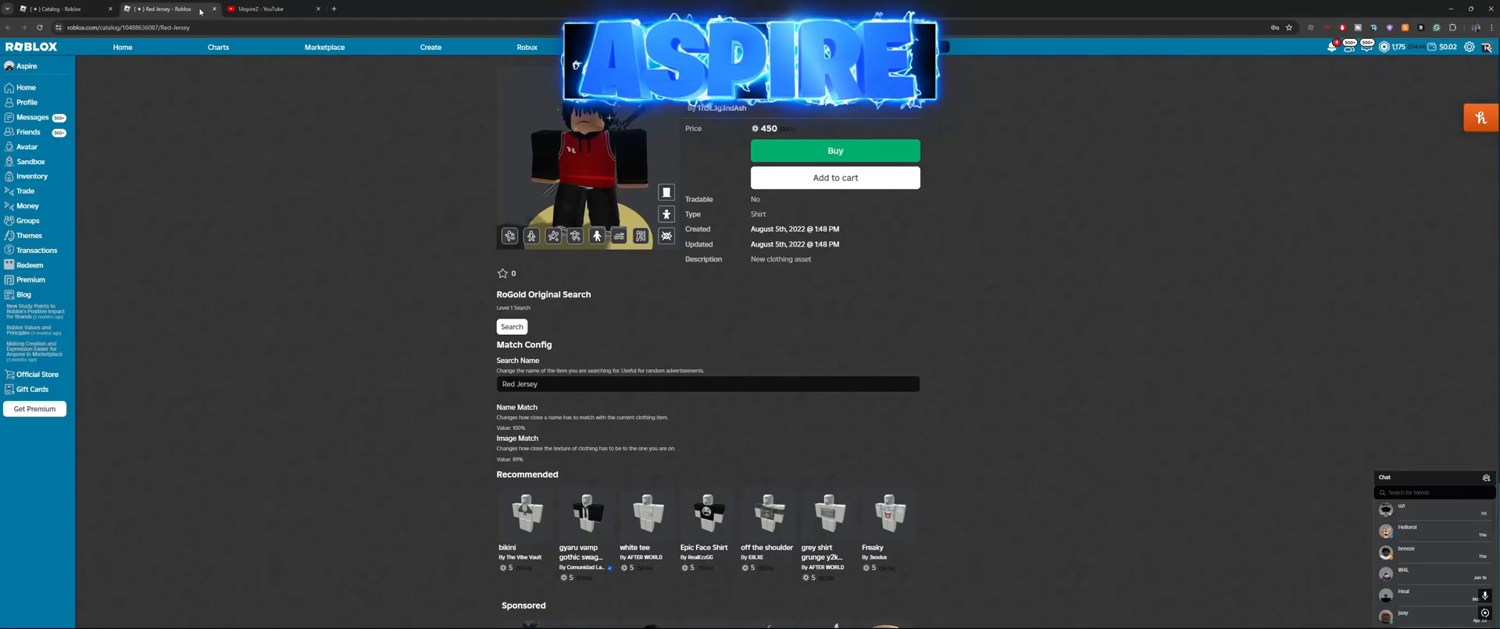
click(245, 8)
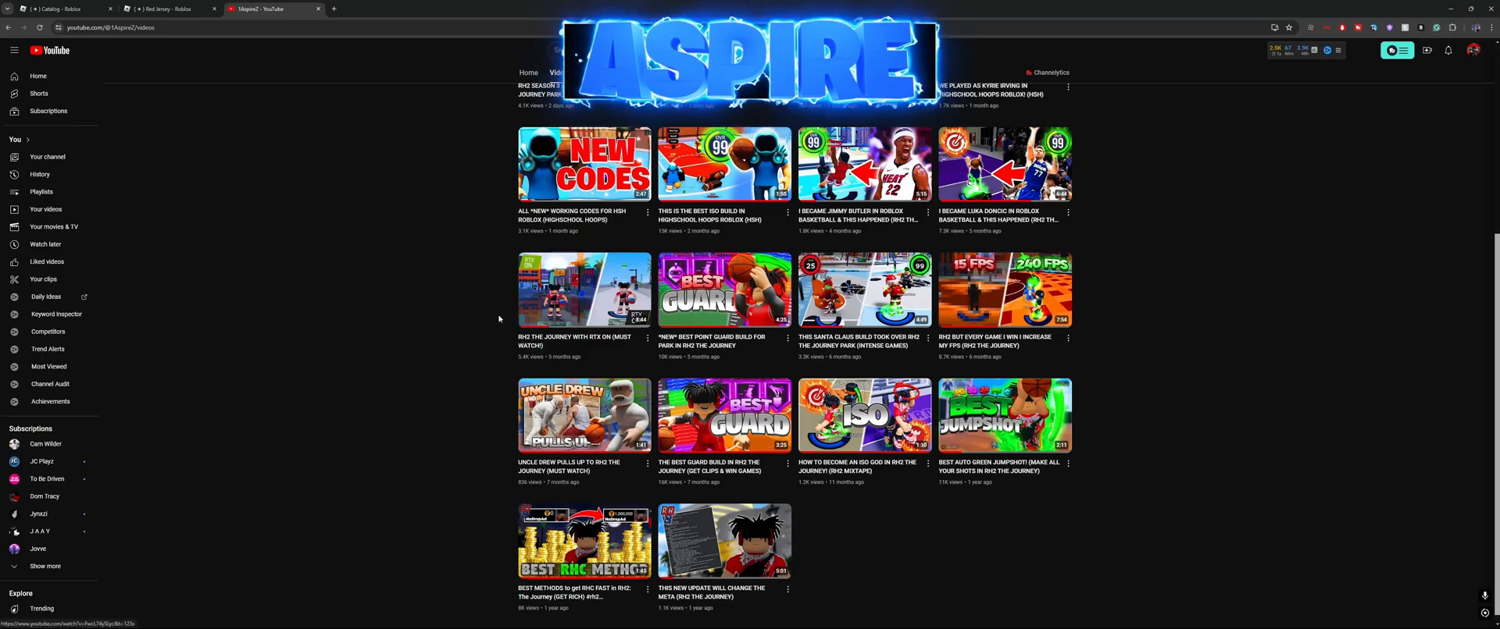
scroll(421, 320, up, 1)
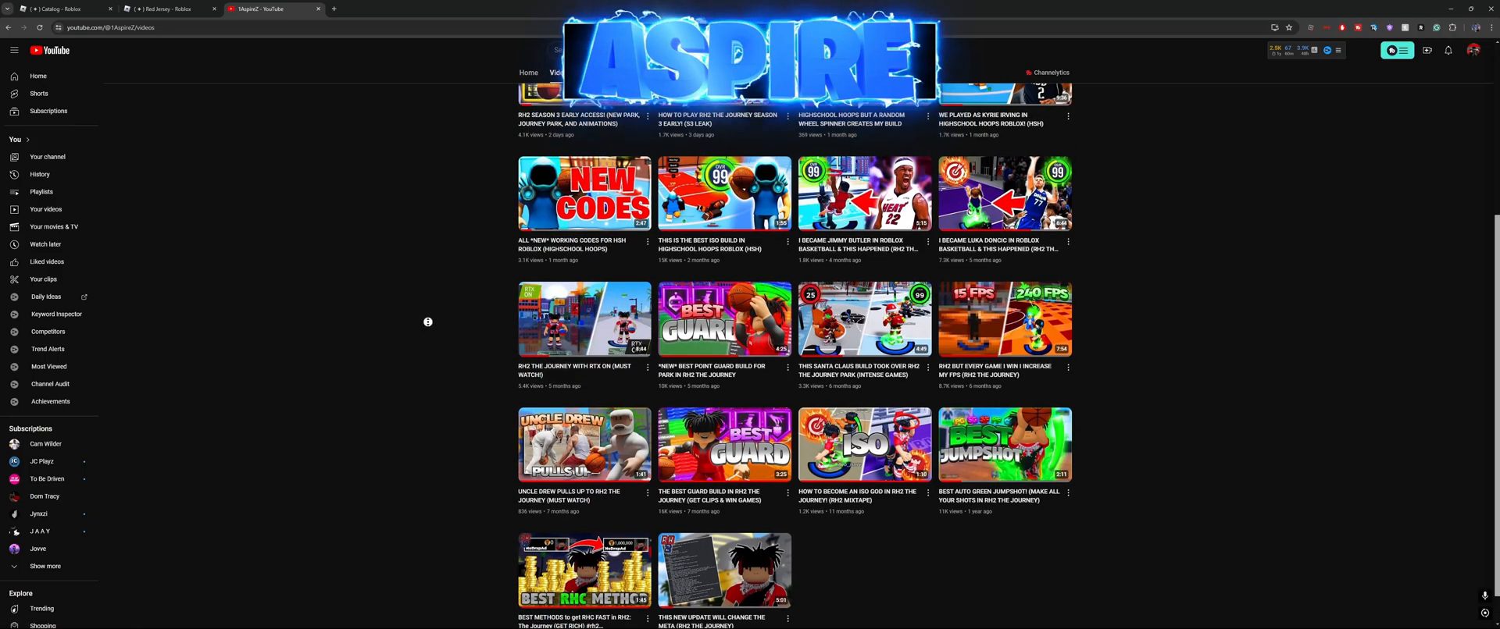
scroll(427, 322, down, 1)
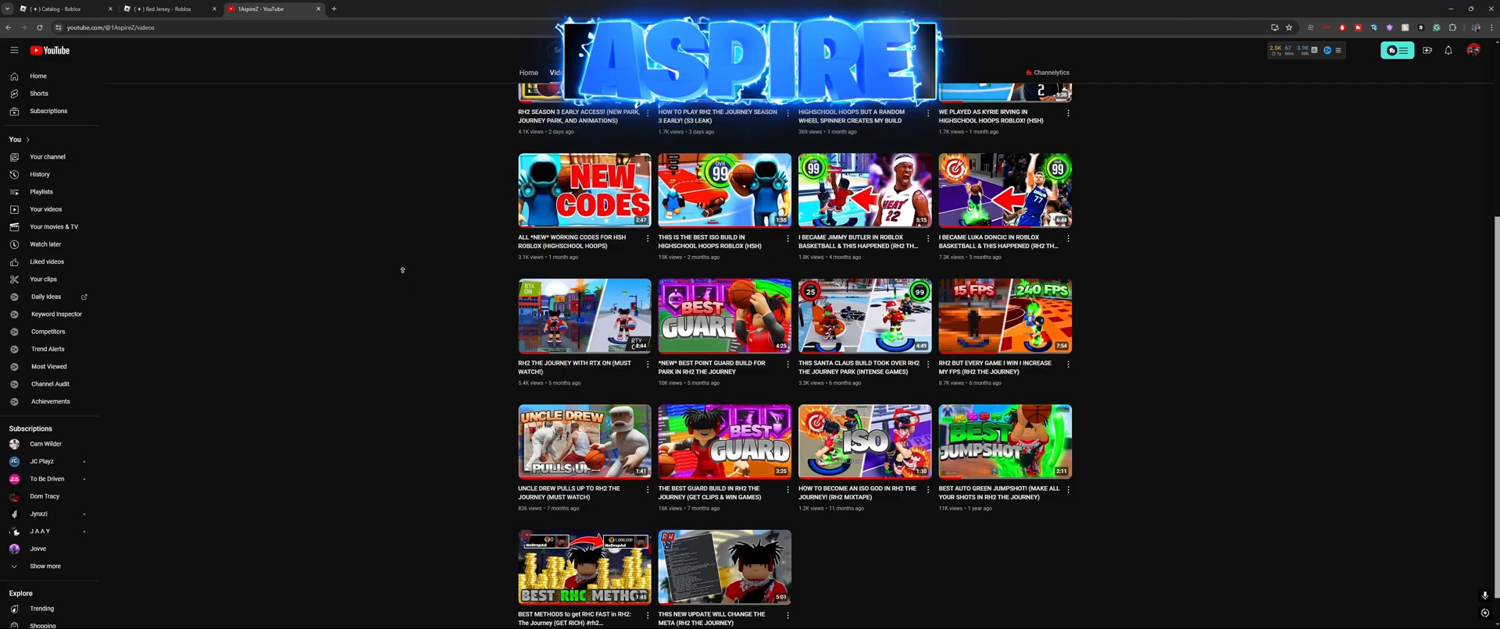
scroll(411, 316, up, 3)
scroll(418, 325, down, 3)
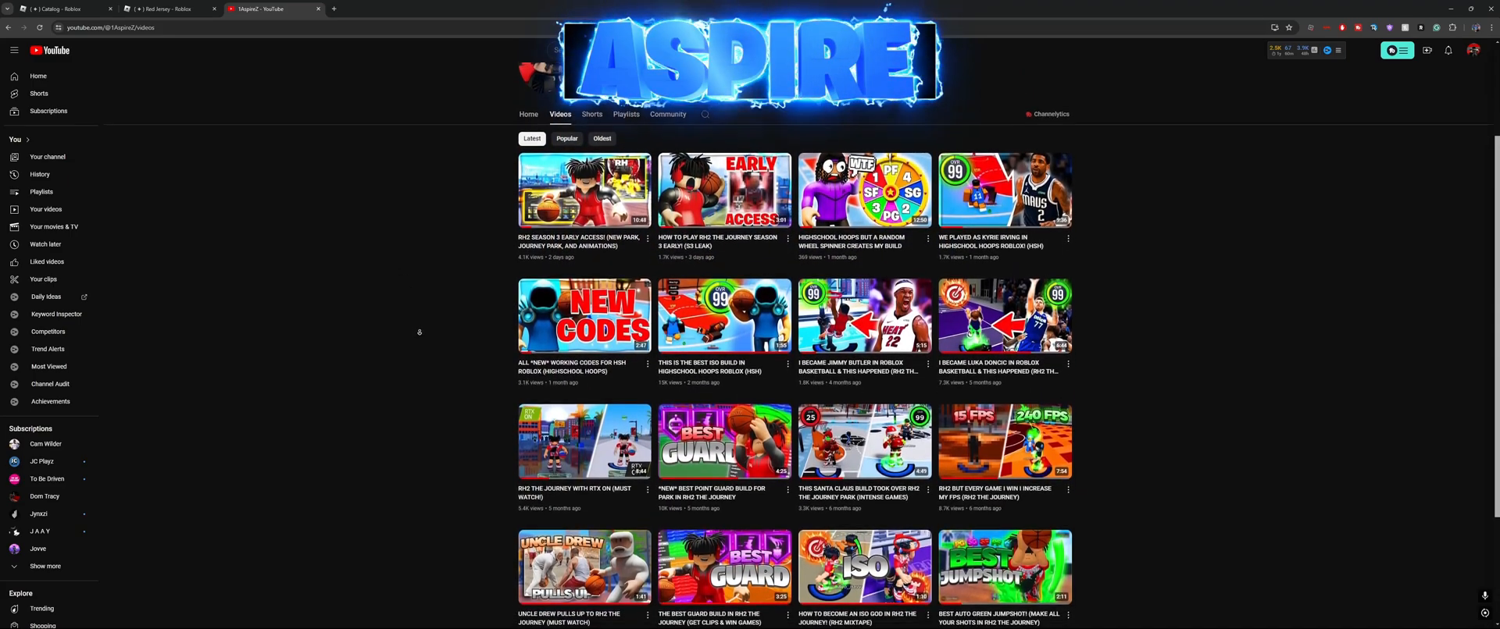
Step: Search the Classic Pants category of the Roblox marketplace for "red jersey pants"
click(183, 11)
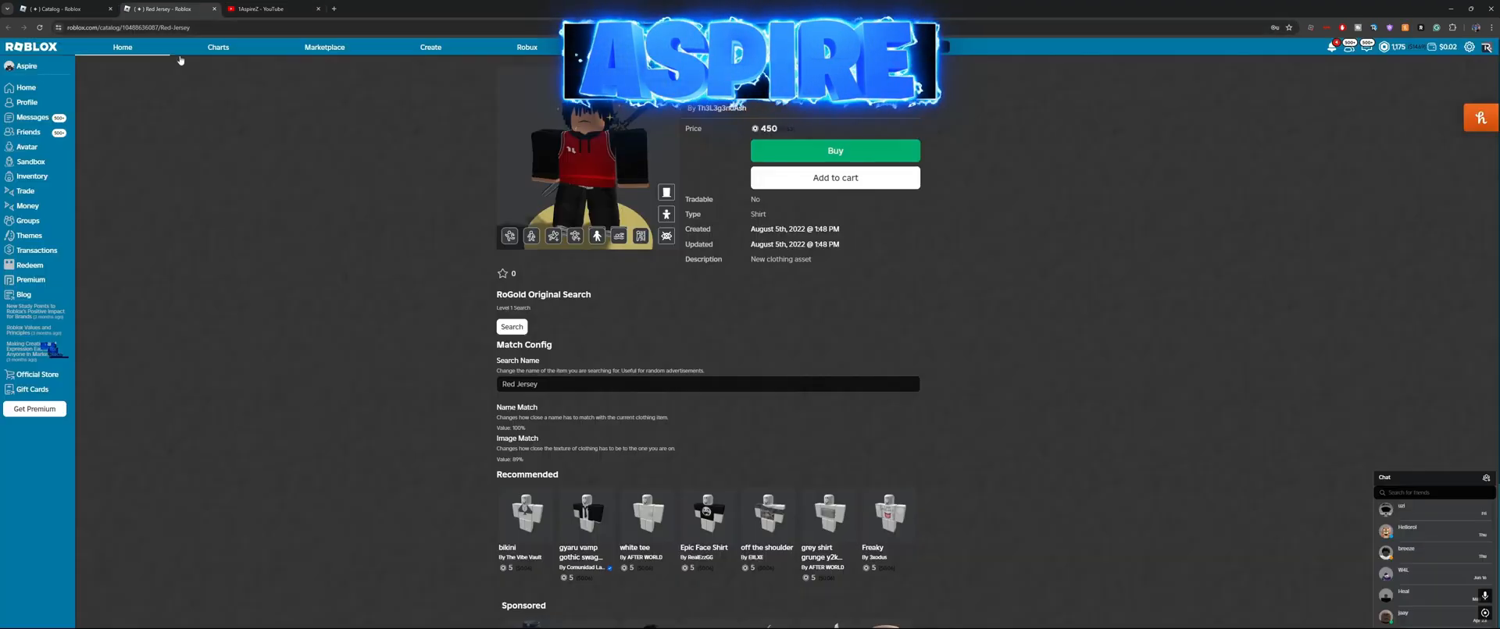
click(72, 14)
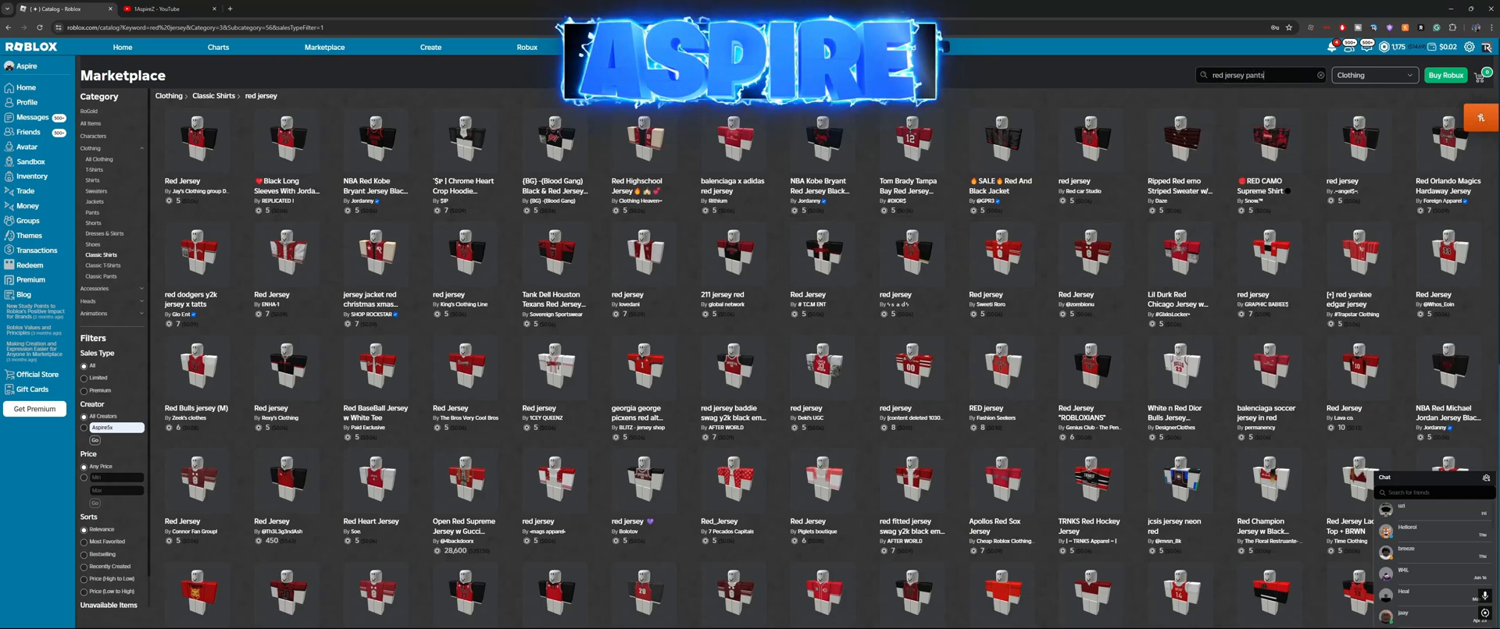
click(1248, 71)
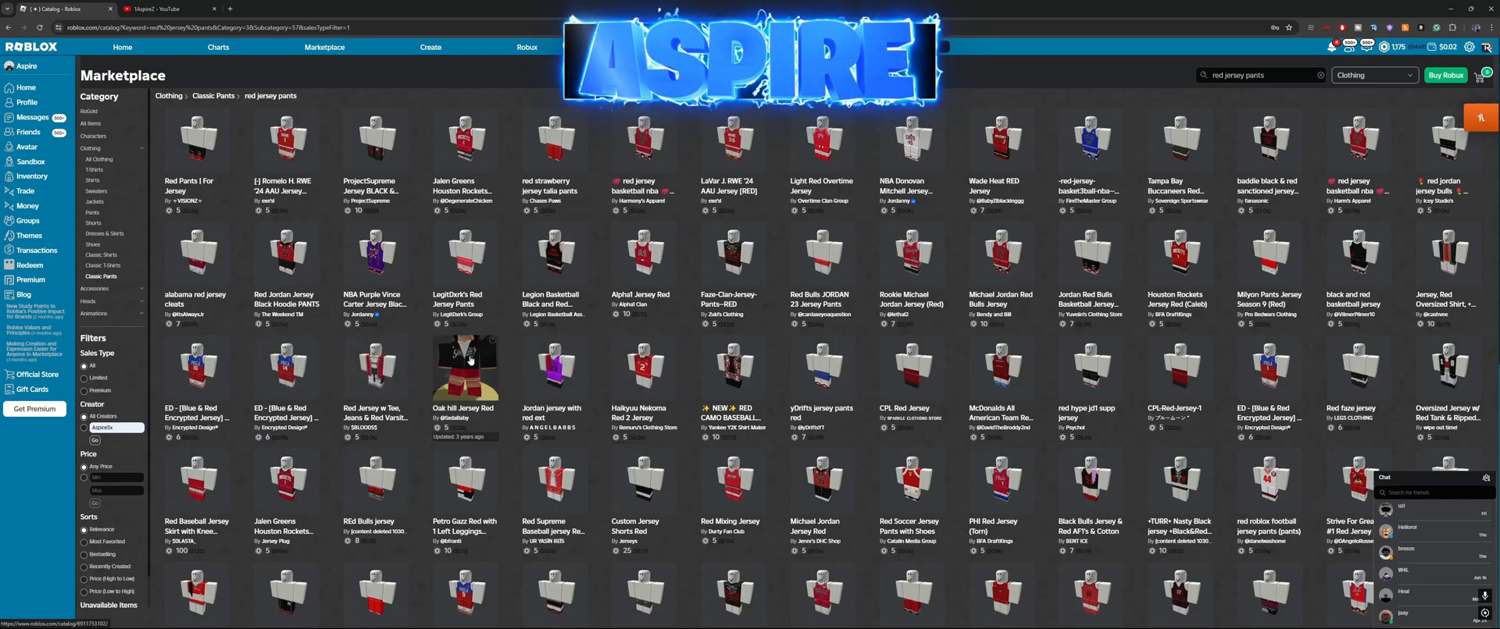
Step: Copy the item ID from the Oak hill Jersey Red pants page address and switch back to Roblox Studio
click(205, 12)
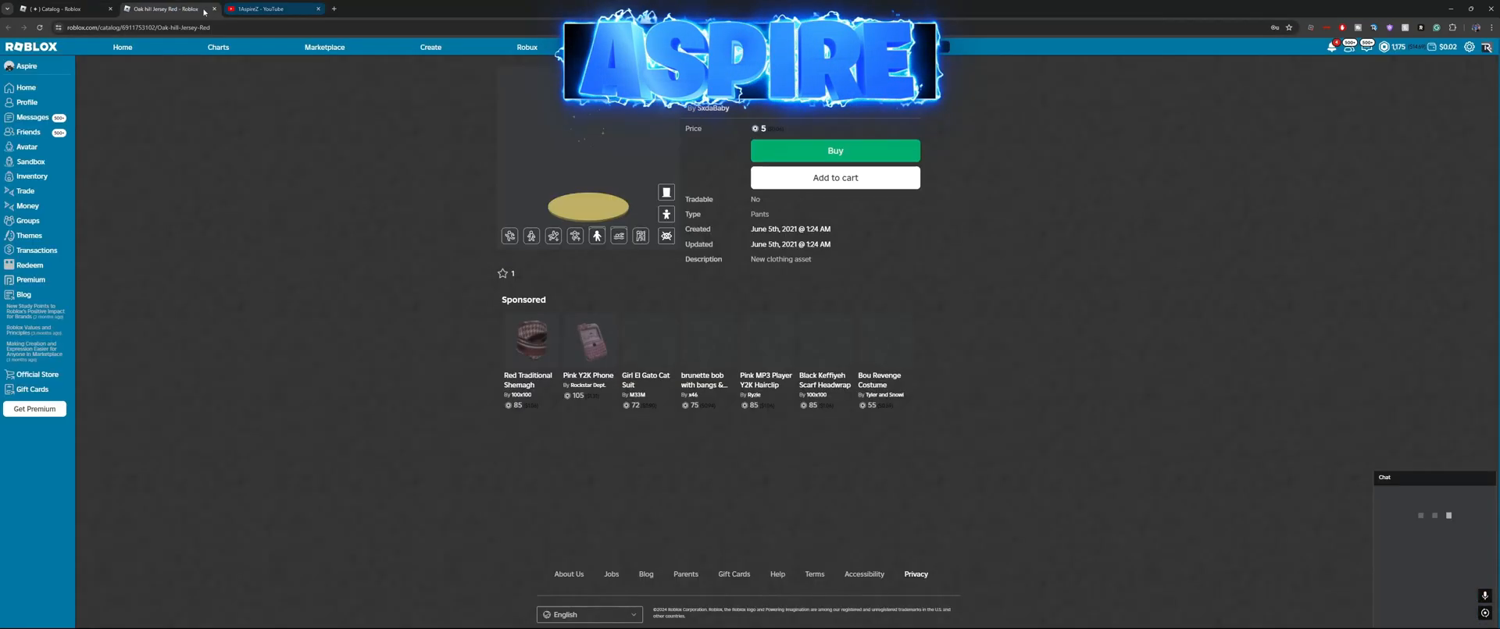
double_click(144, 27)
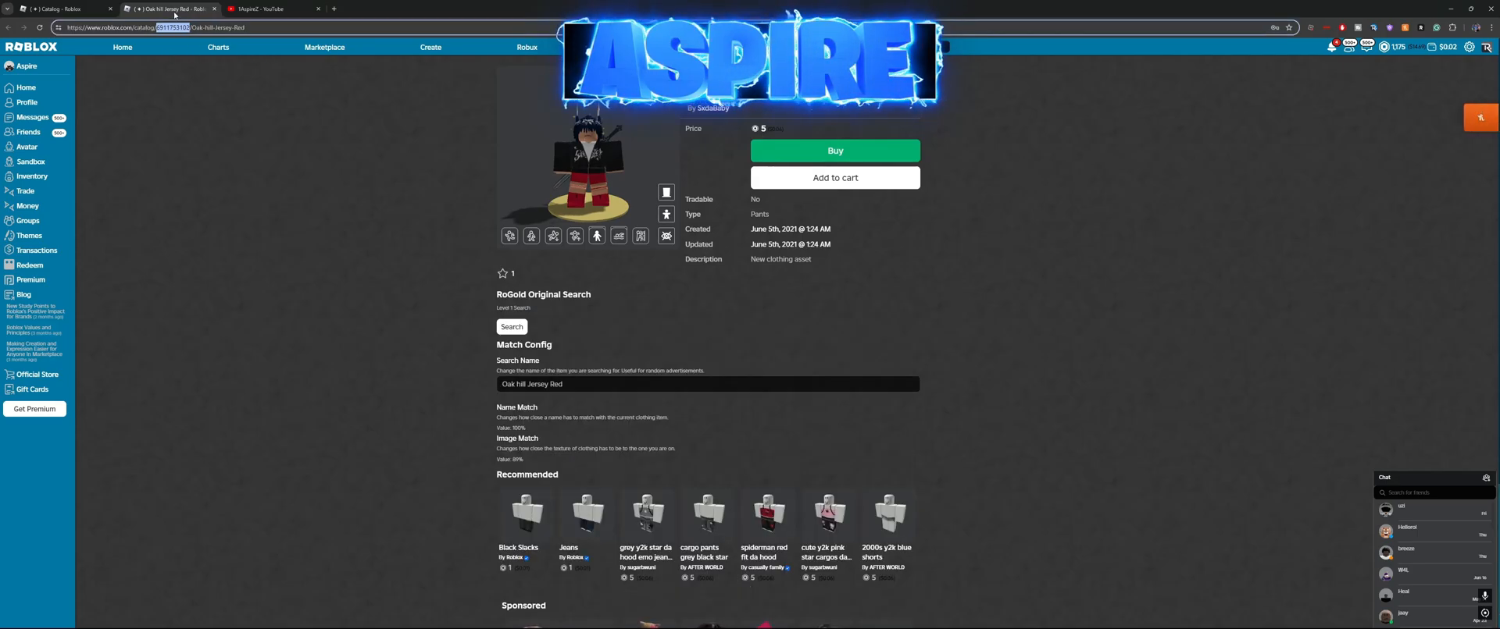
key(alt+Tab)
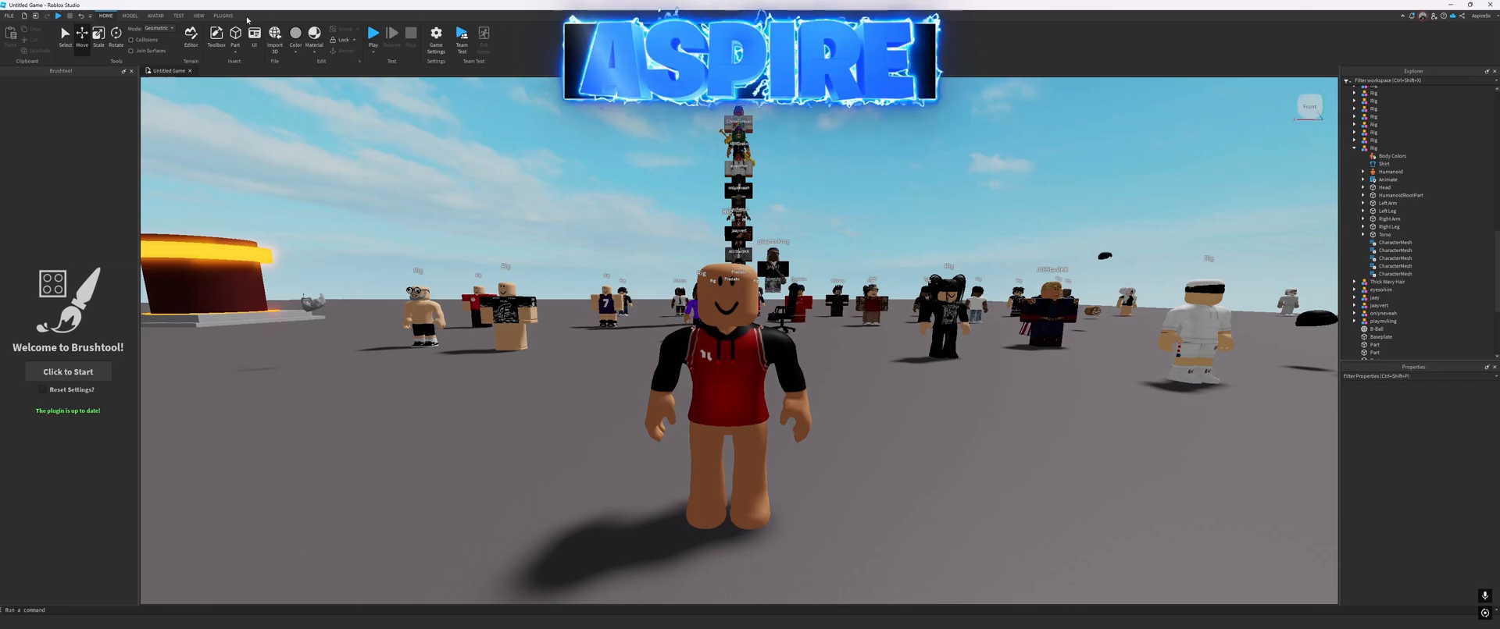
click(229, 16)
key(F11)
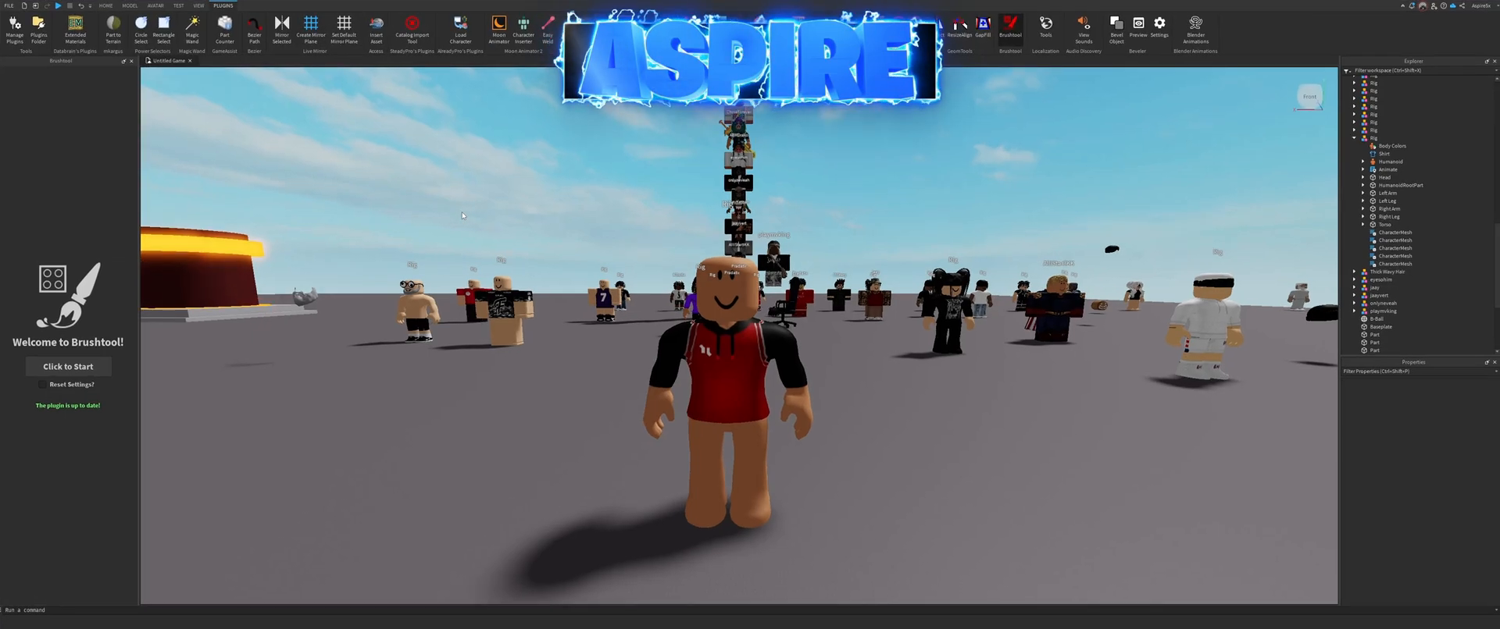
click(131, 61)
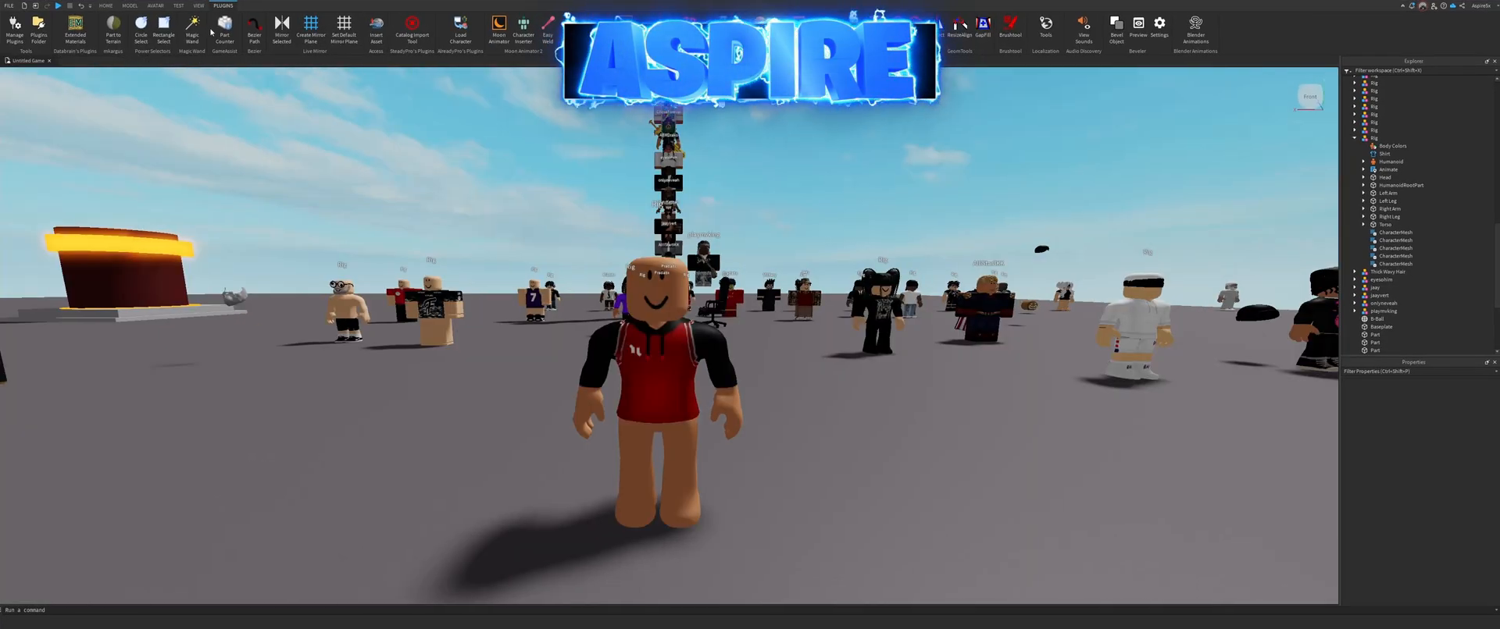
click(376, 29)
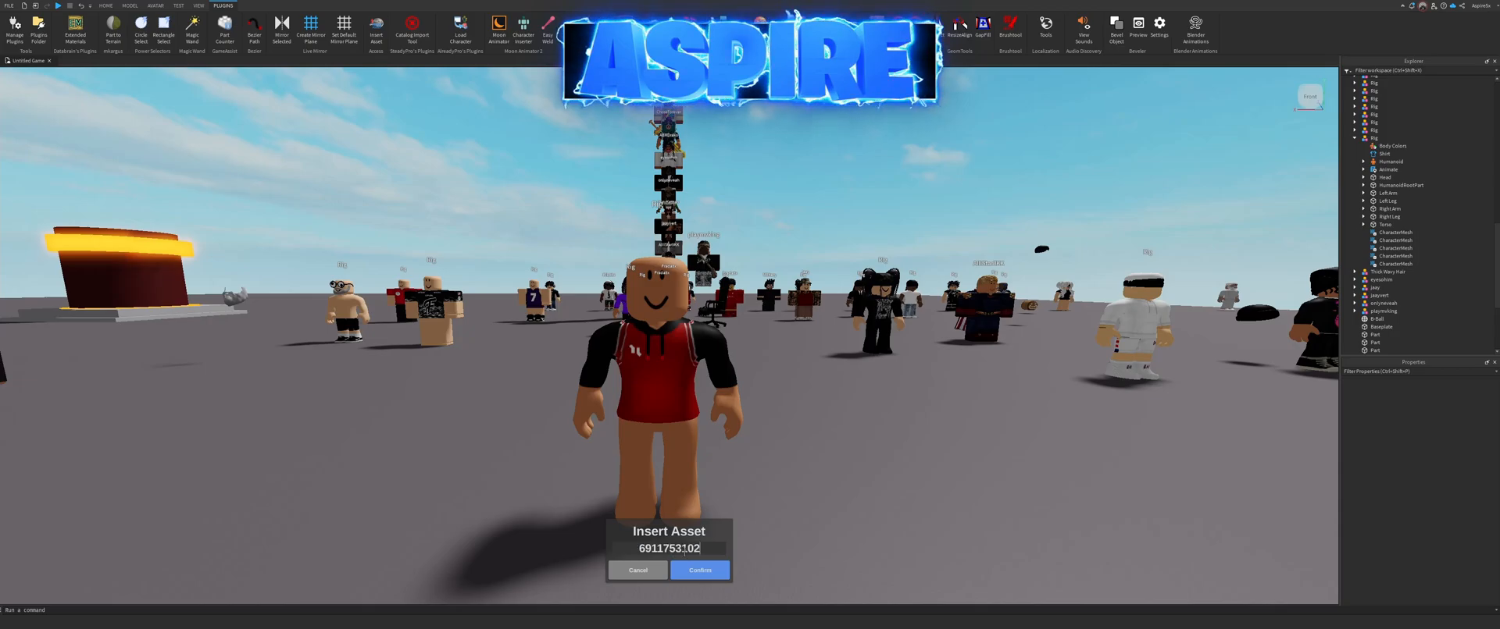
key(super+v)
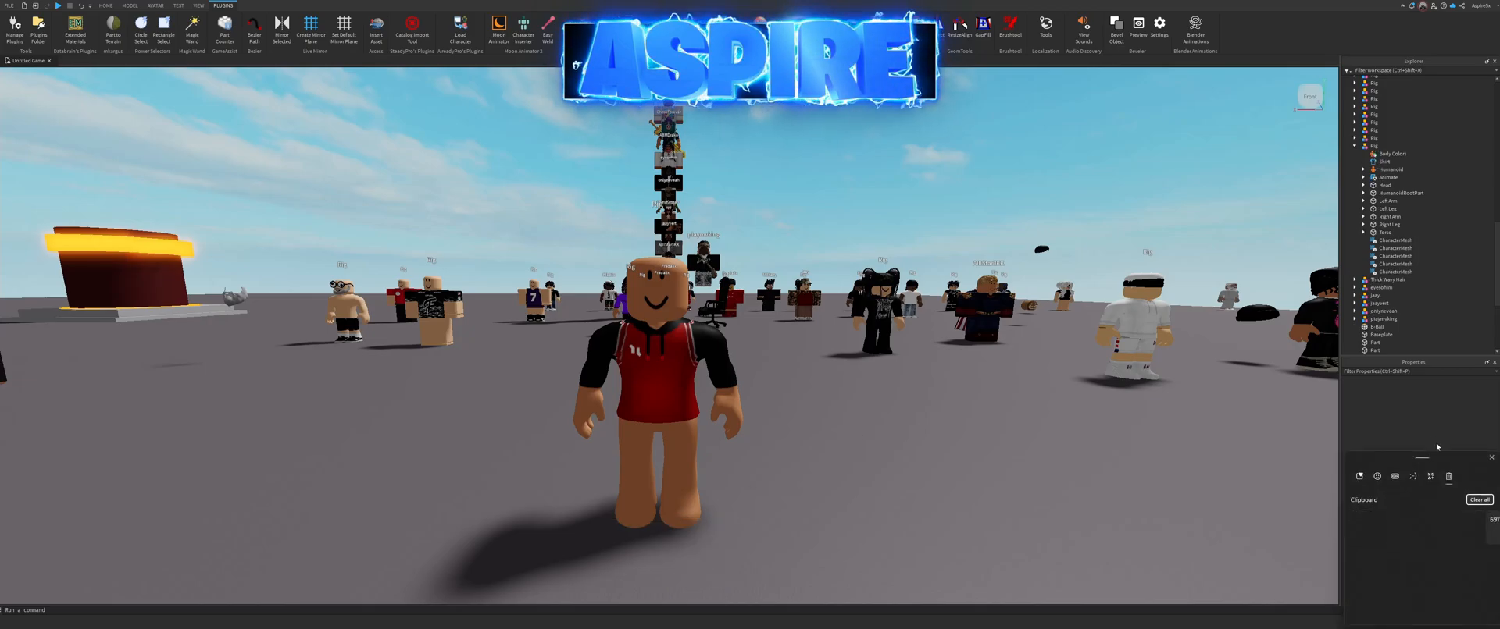
Step: Move the inserted Pants object from the workspace into the rig wearing the red jersey
scroll(1383, 224, up, 10)
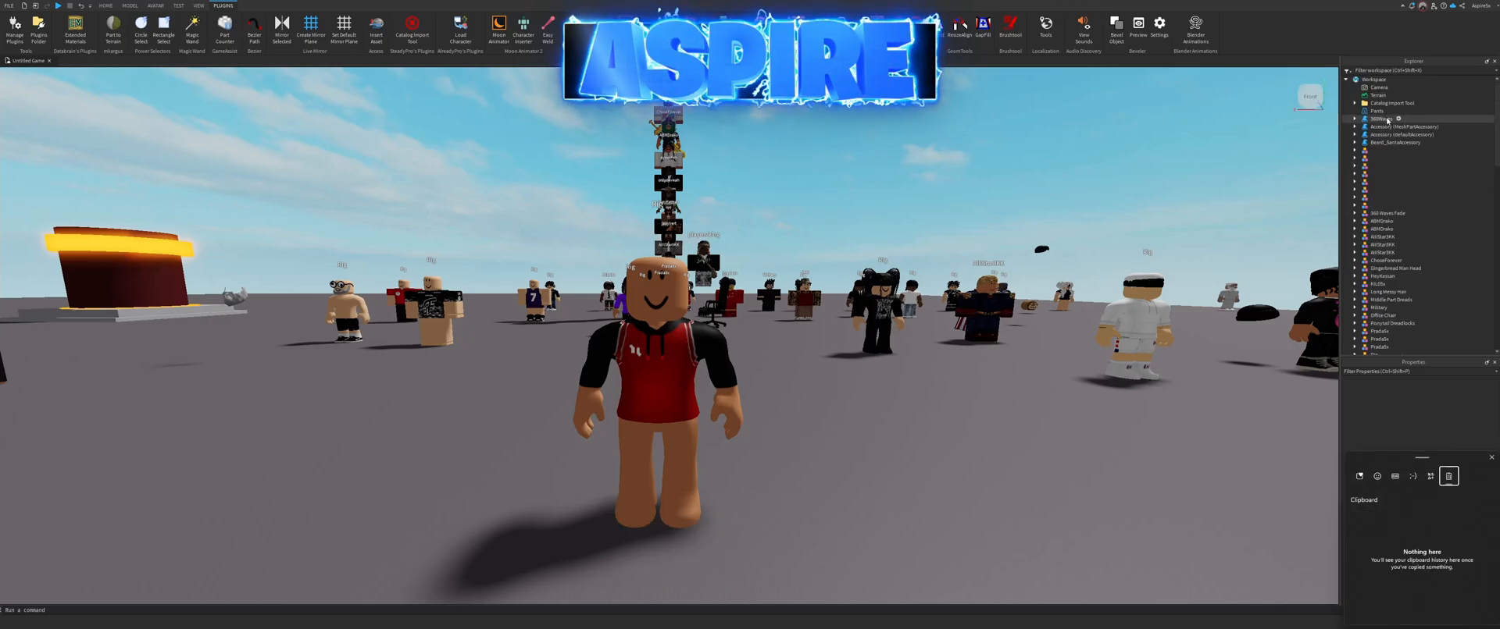
scroll(1375, 252, down, 15)
mouse_move(1377, 113)
mouse_down()
mouse_move(1376, 254)
mouse_move(1375, 115)
mouse_up()
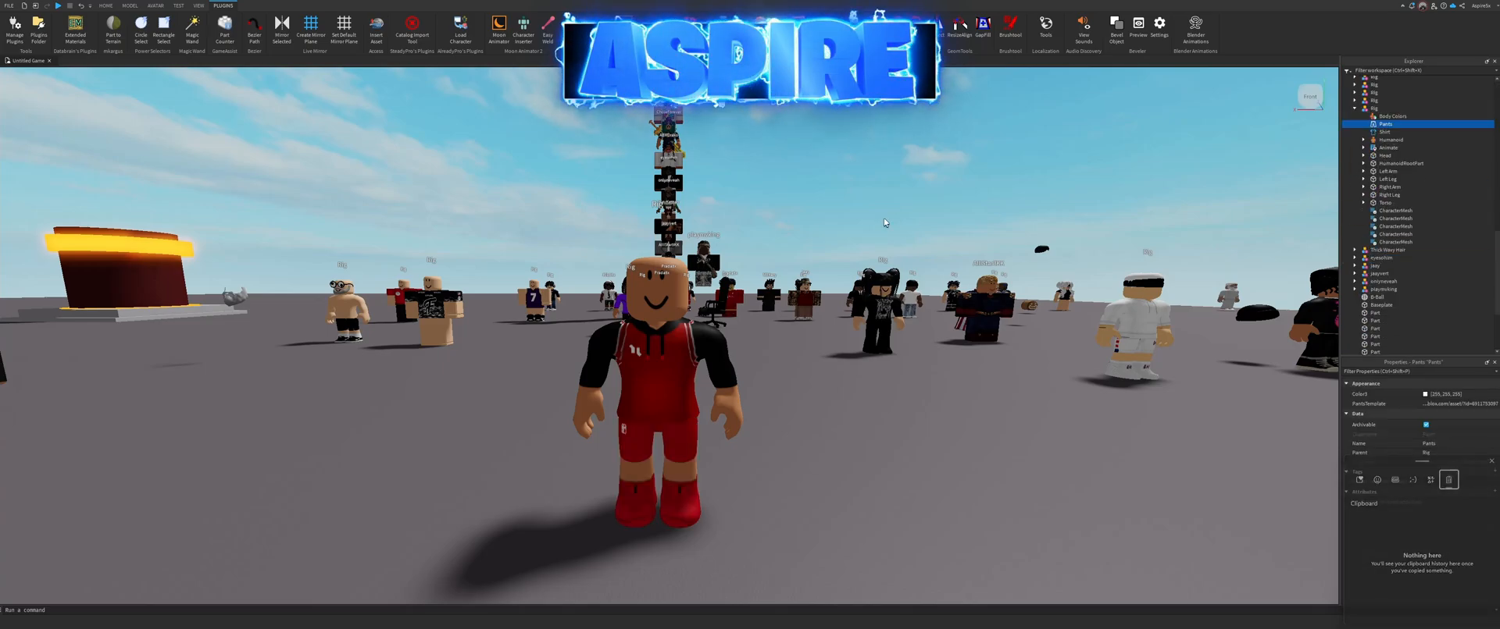
Step: Examine the dressed rig's red jersey and pants from several angles and distances
key(w)
key(d)
right_drag(883, 222, 845, 200)
key(w)
key(d)
key(s)
key(w)
key(s)
key(s)
key(d)
key(w)
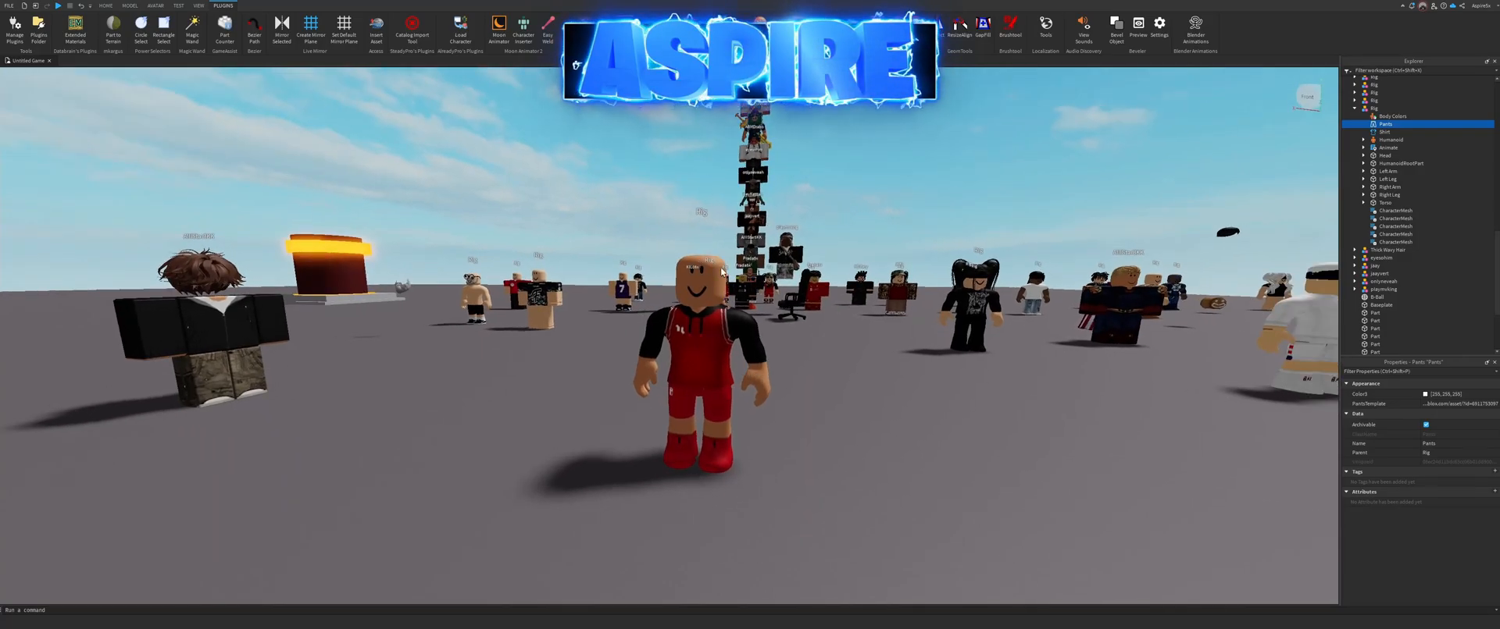
Step: Examine the finished red-jersey rigs, focusing on the one with dreadlocks and red headphones, and return to the new rig
key(alt+Tab)
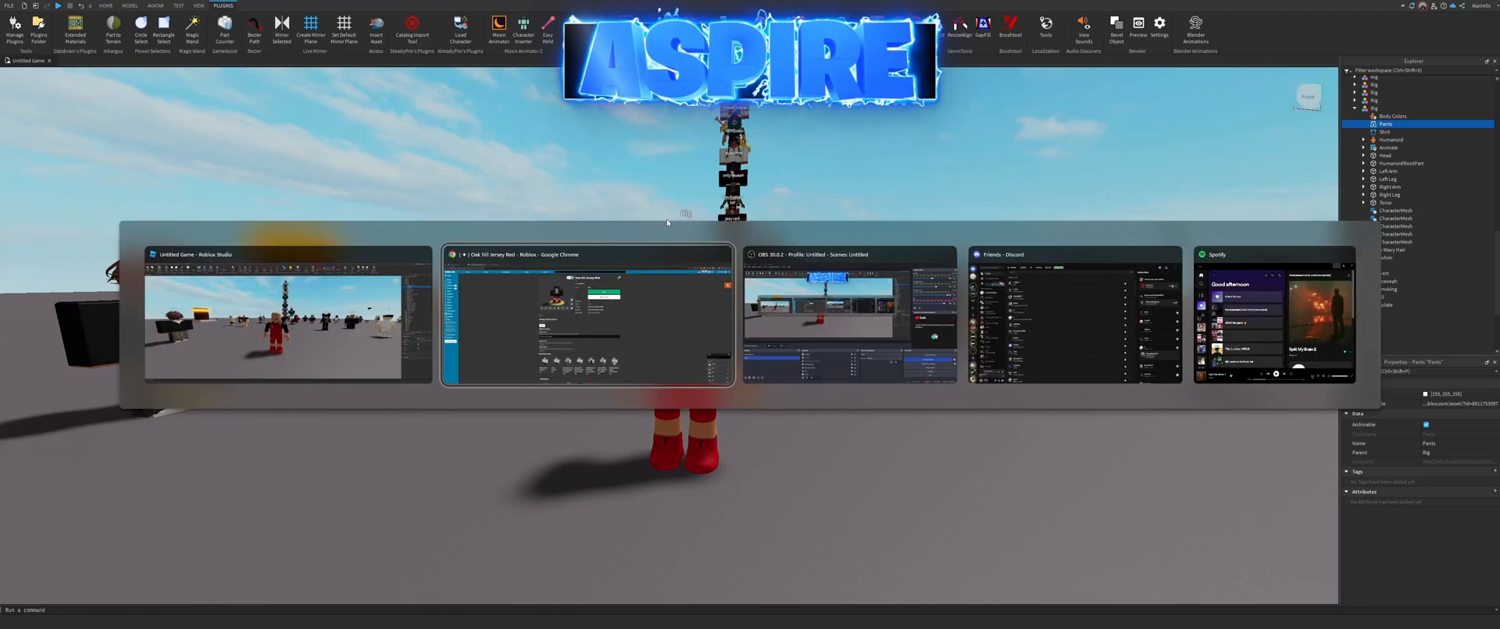
key(alt+Tab)
key(w)
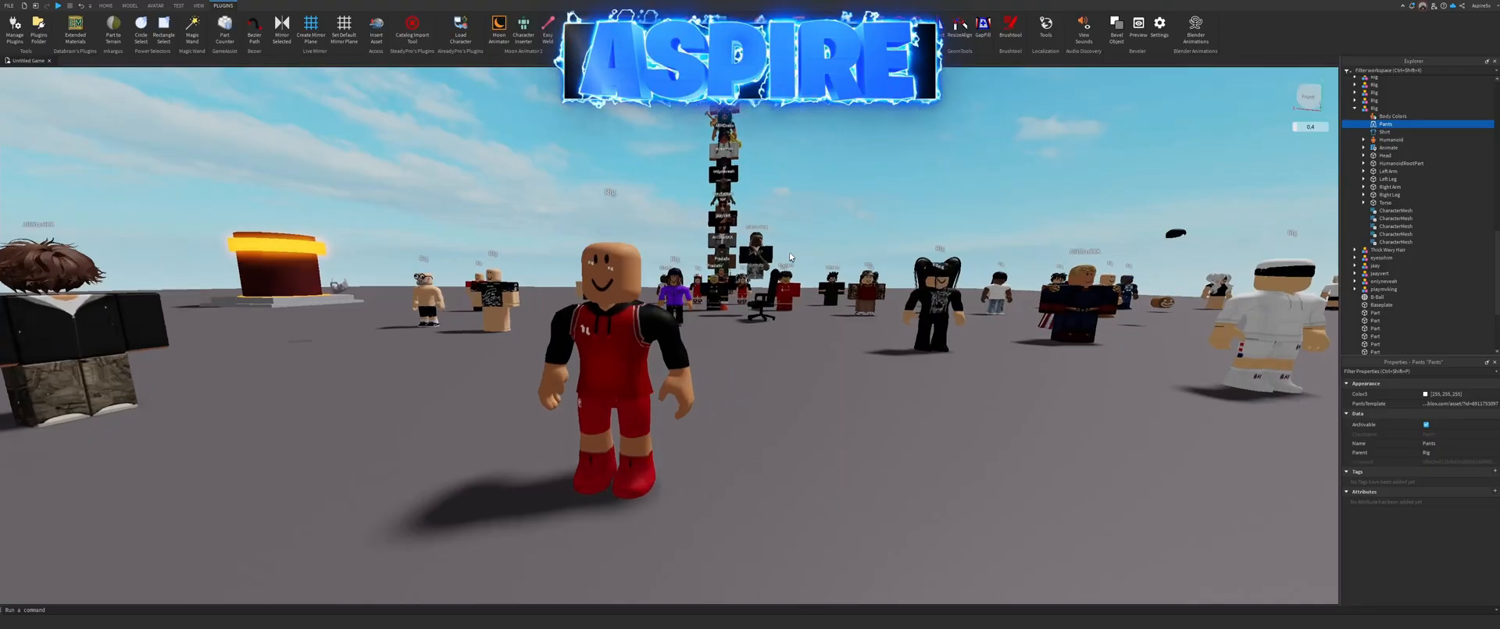
key(w)
right_drag(789, 254, 788, 254)
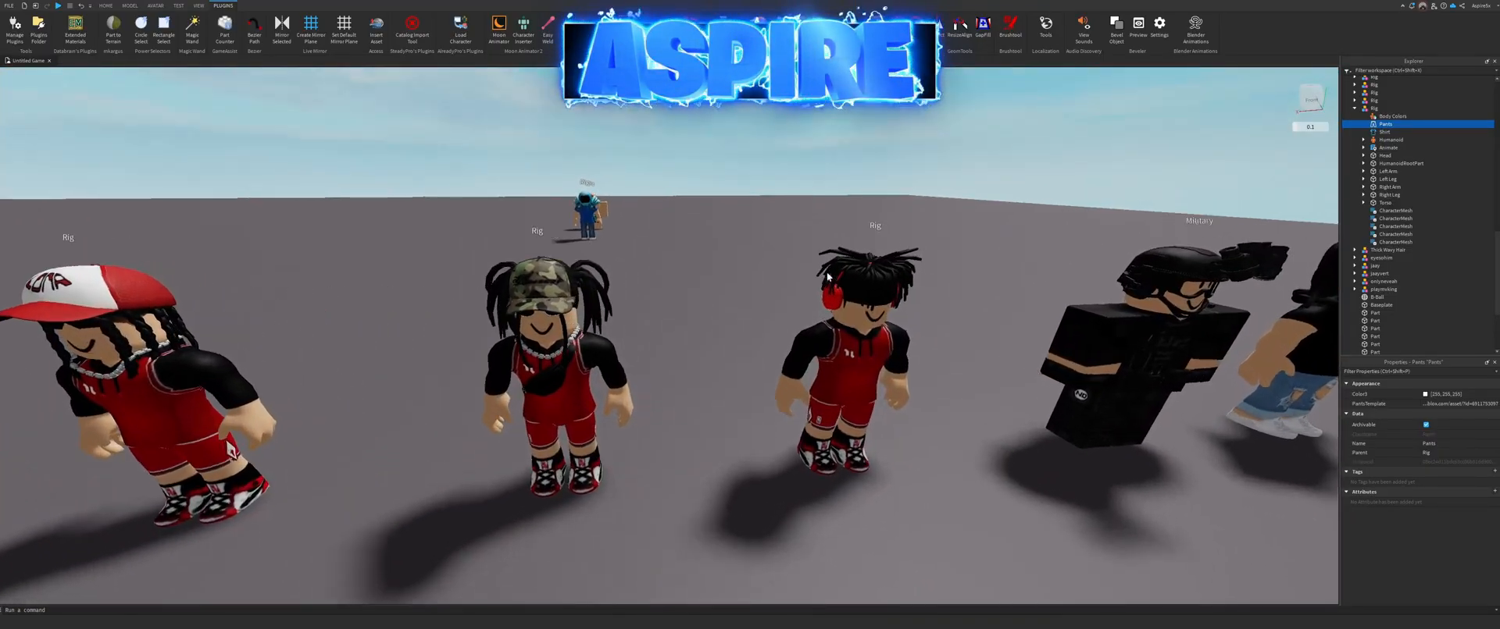
click(828, 277)
key(f)
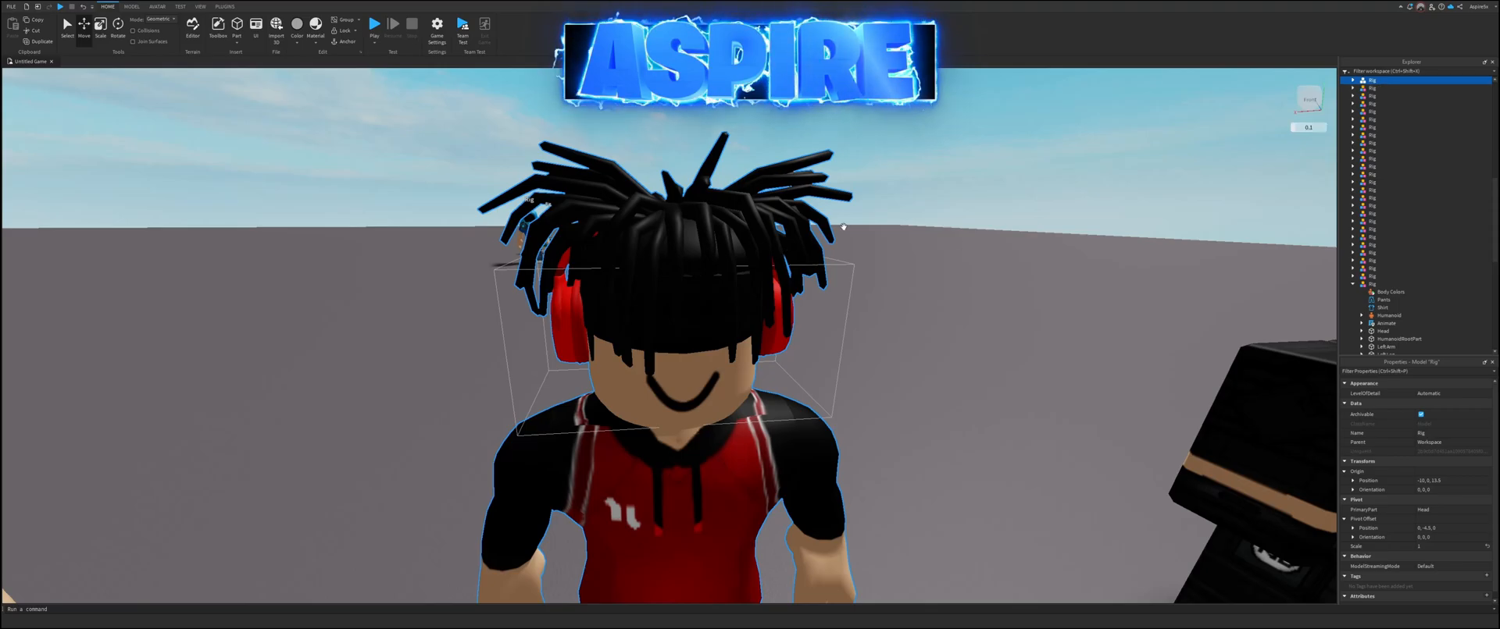
scroll(895, 185, down, 5)
click(894, 185)
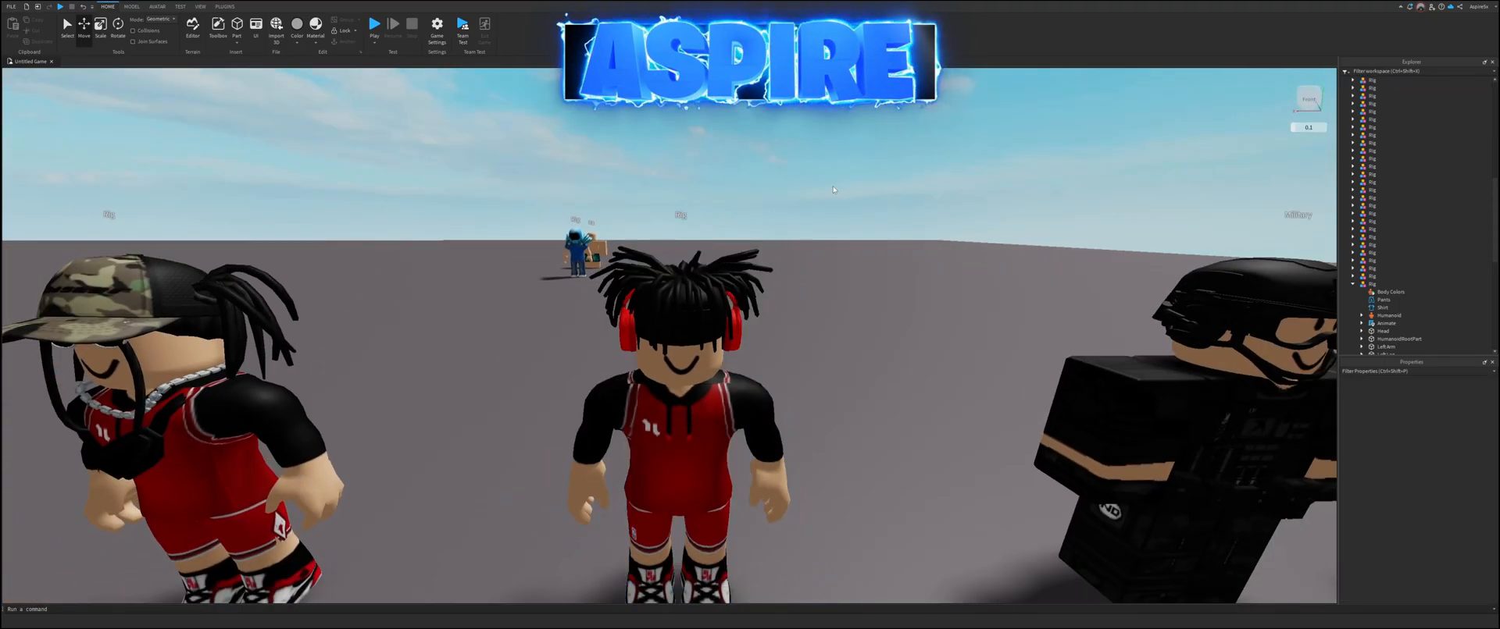
right_drag(833, 190, 833, 189)
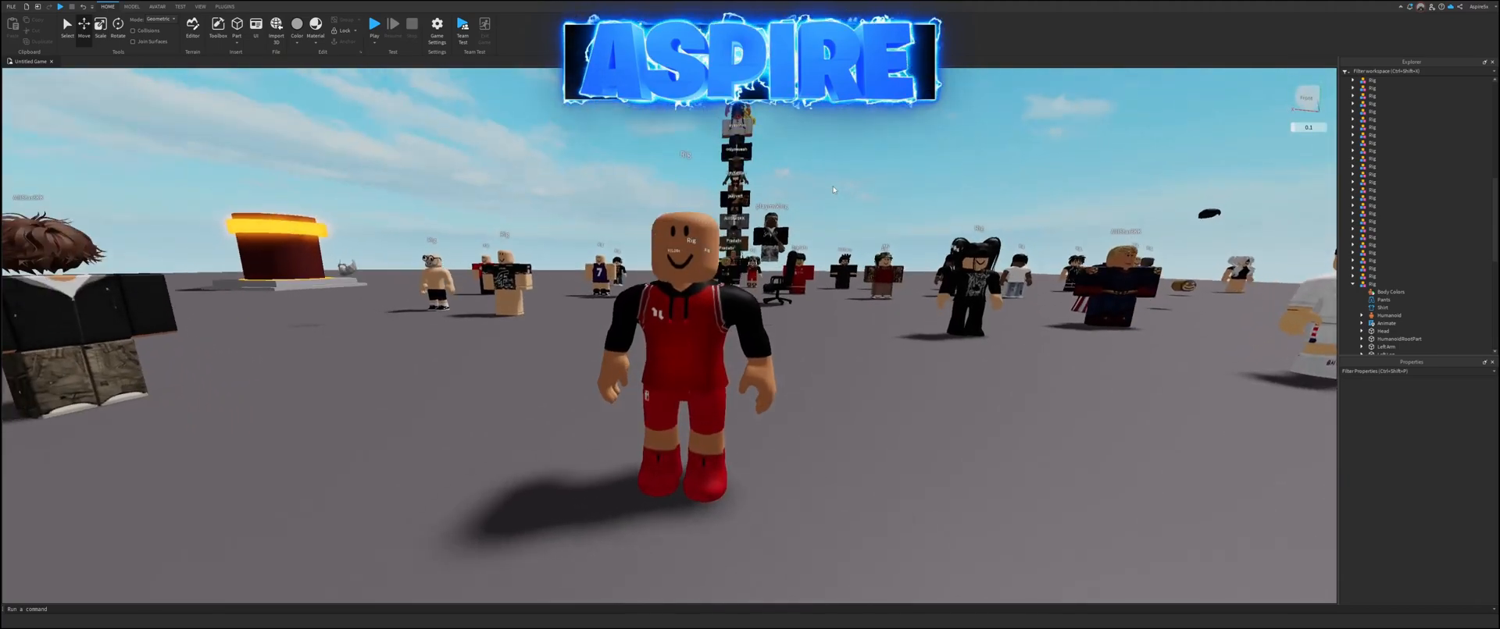
Step: Switch to Chrome, close the jersey pants page and search Roblox for "ponytail dreadlocks"
key(alt+Tab)
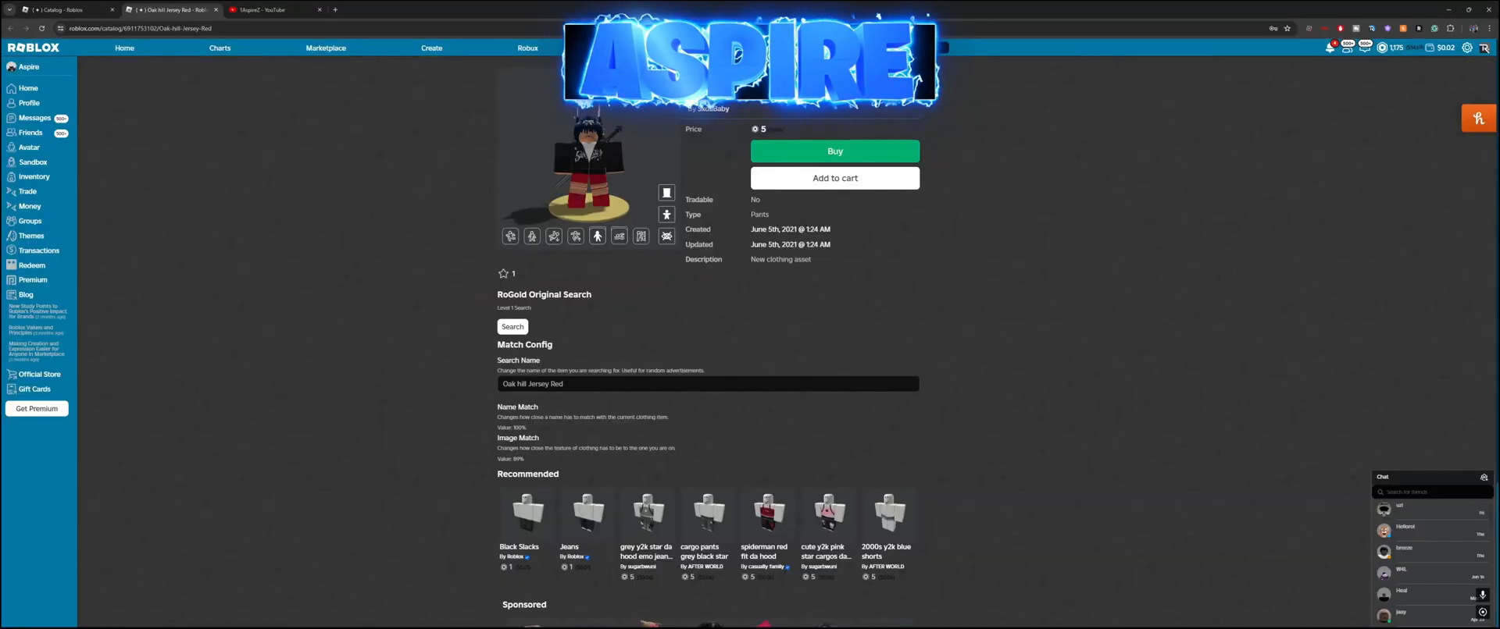
click(216, 10)
click(78, 10)
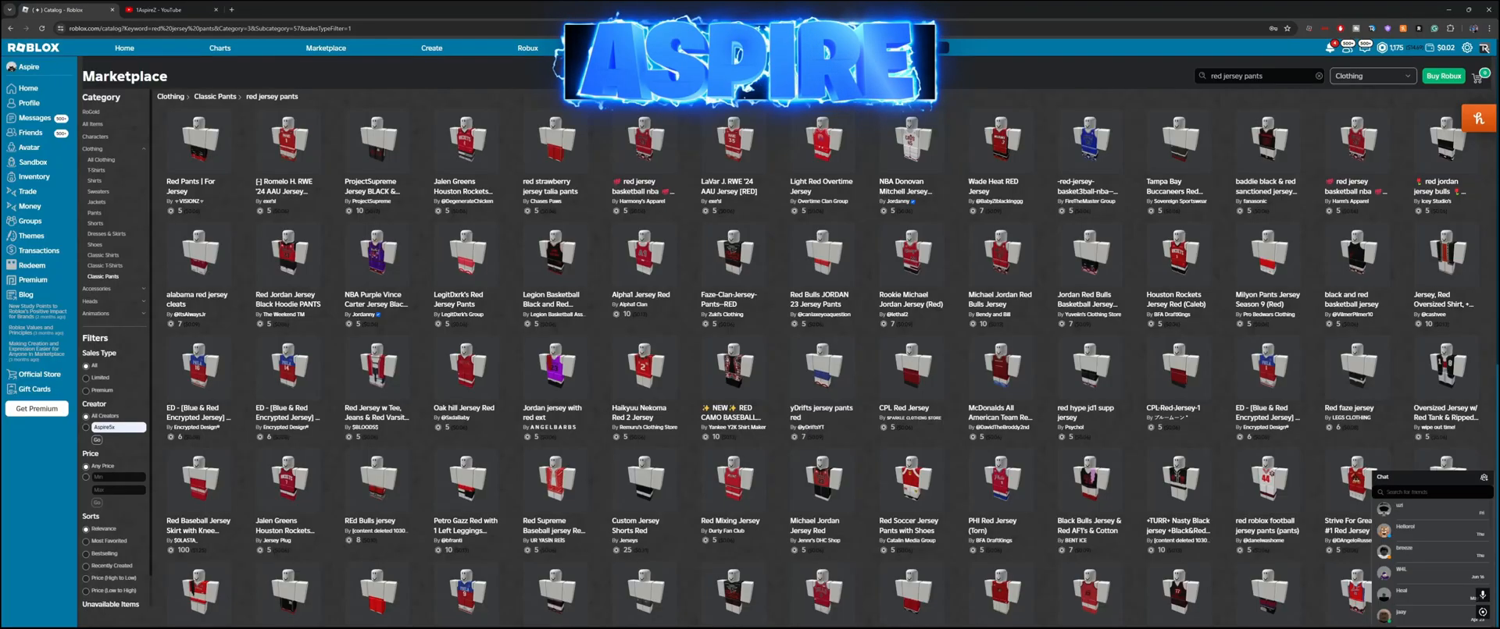
text(pon)
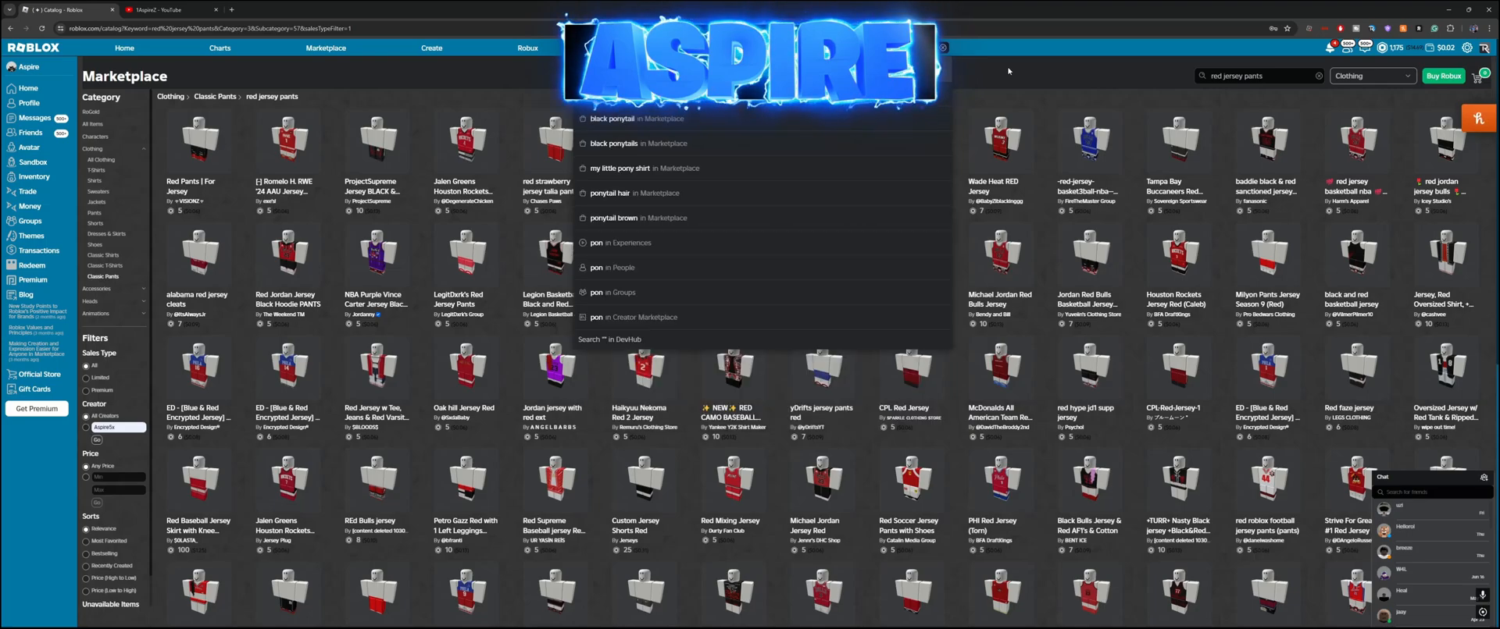
text(ytail dreadlock)
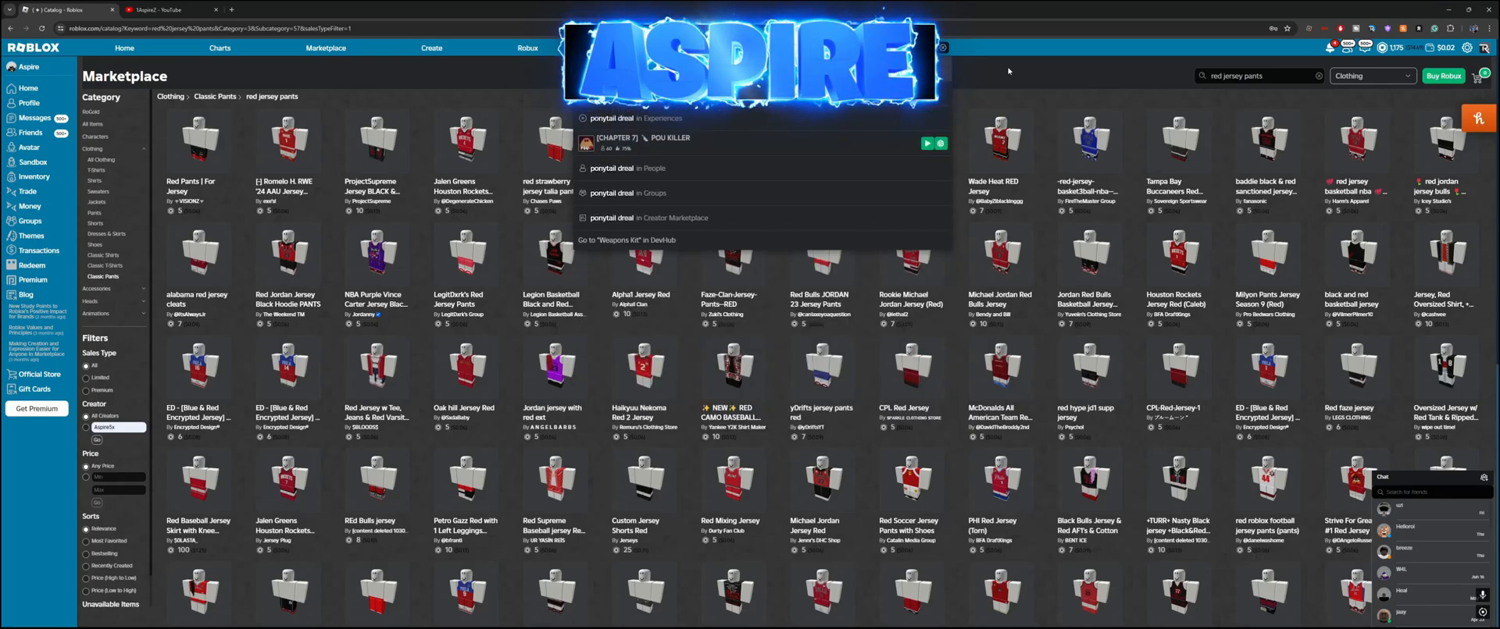
text(s)
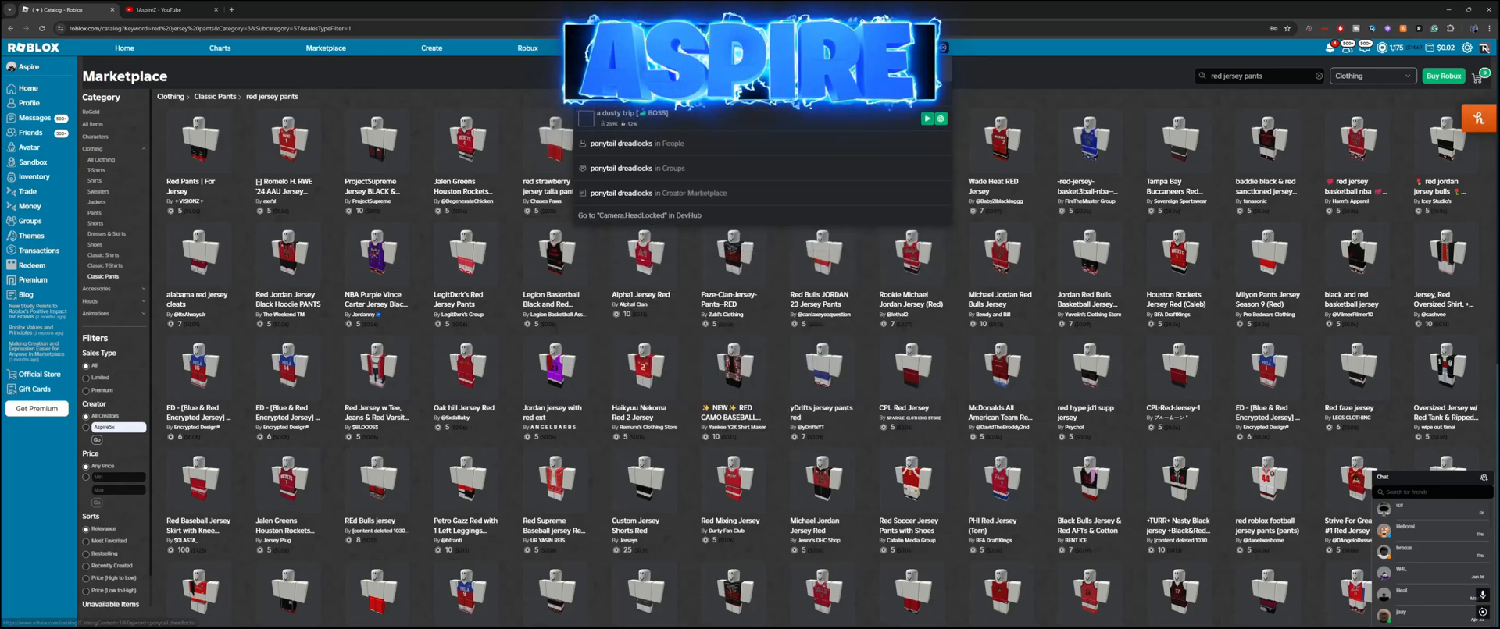
key(Return)
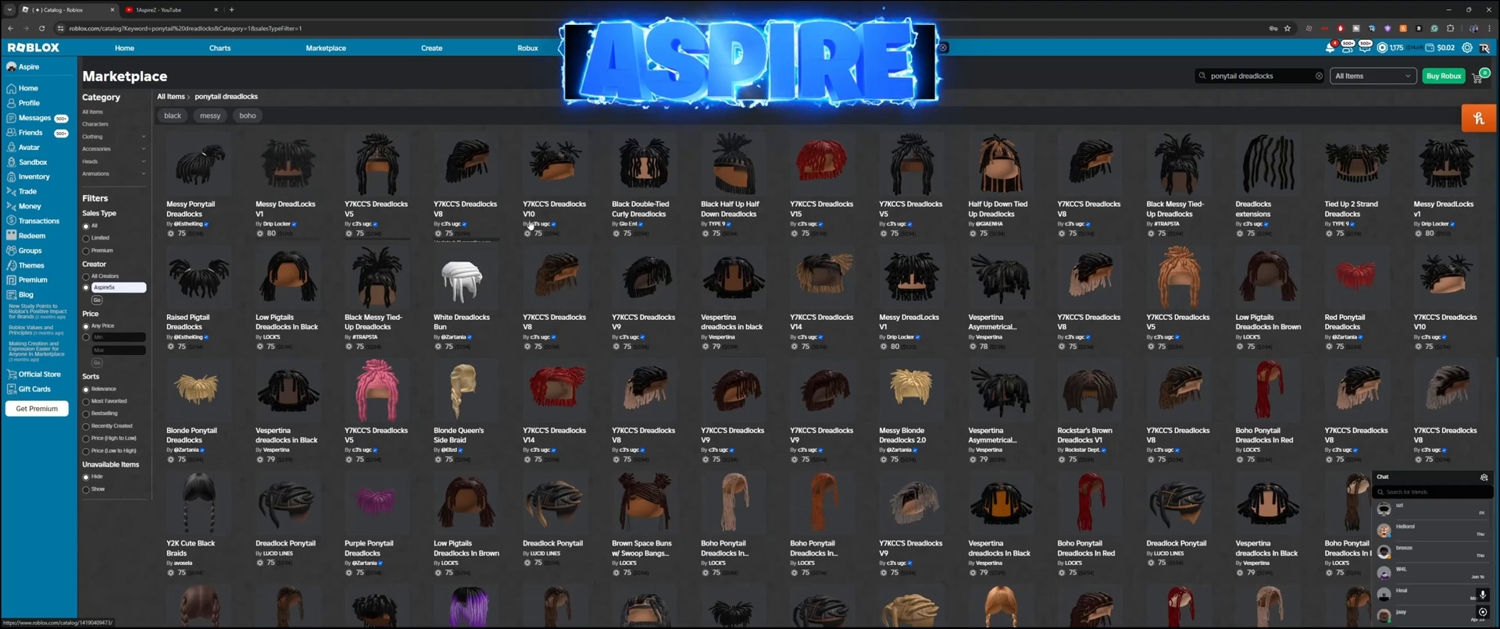
Step: Open the Black Ponytail Dreadlocks page, copy the item ID from its address and switch back to Roblox Studio
scroll(703, 391, down, 2)
mouse_move(750, 470)
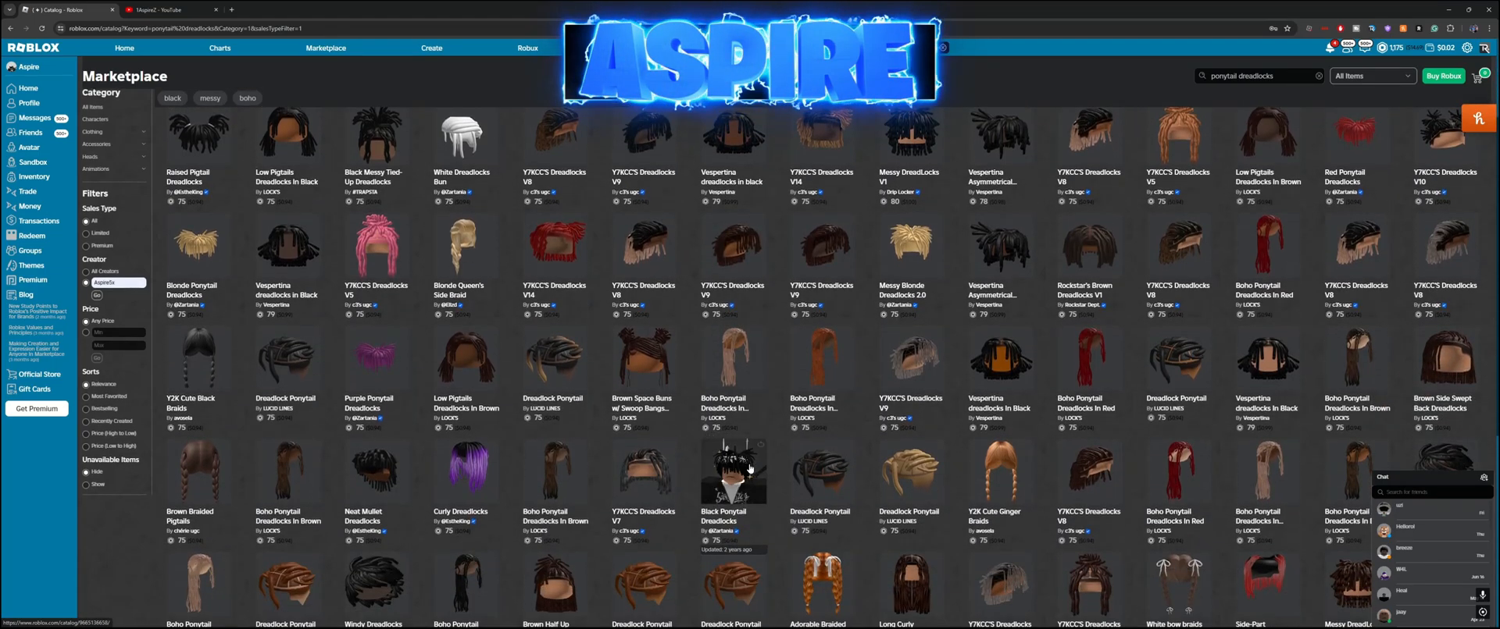
click(173, 10)
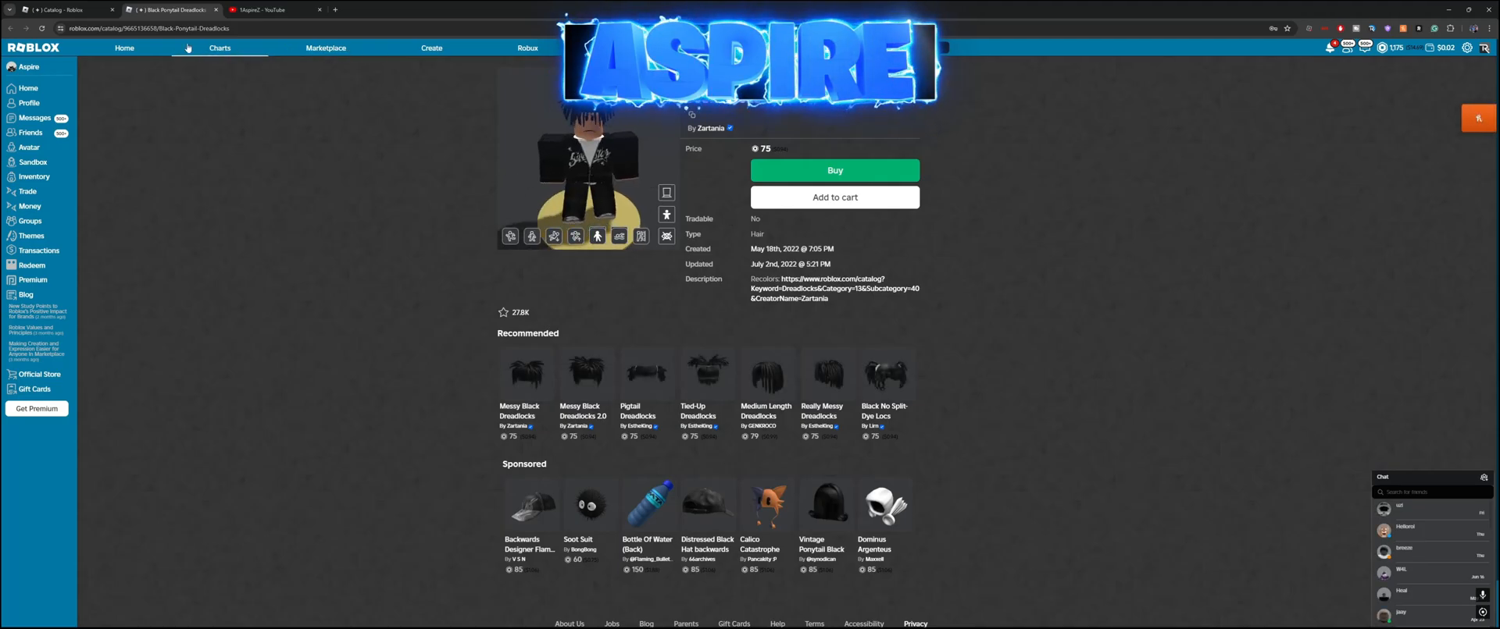
double_click(151, 28)
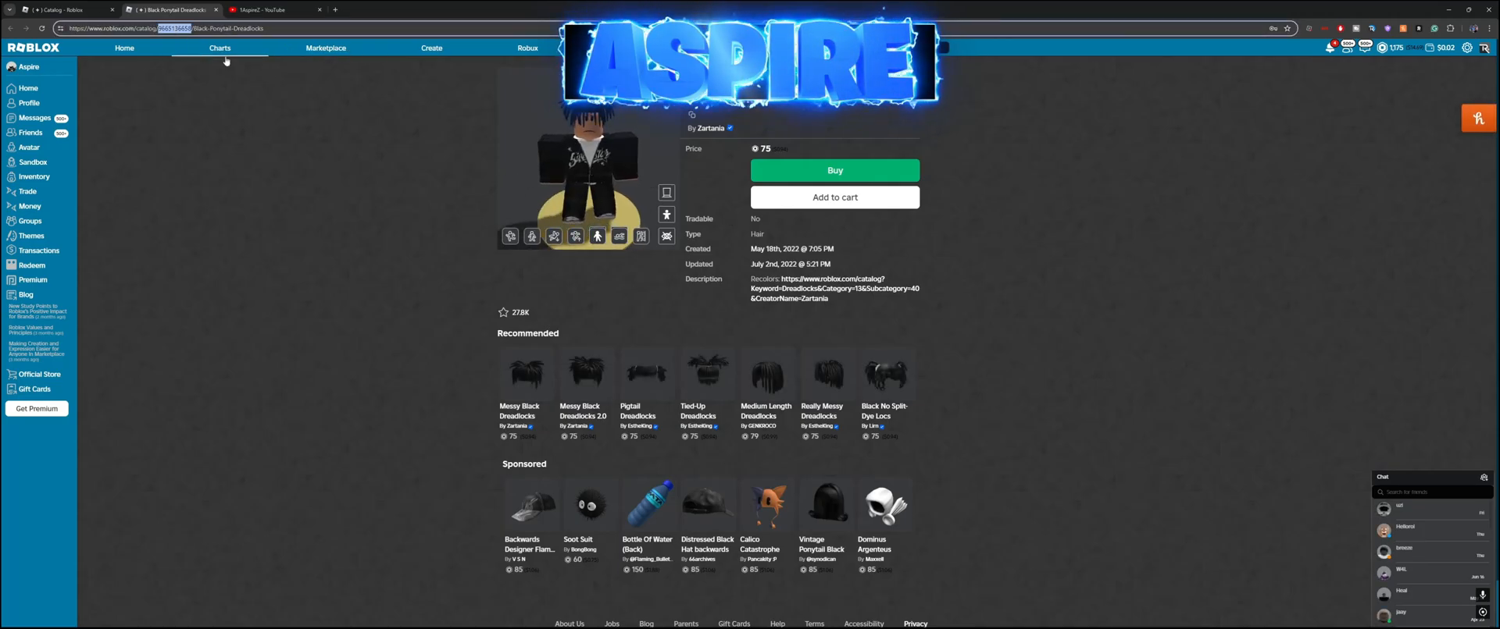
key(alt+Tab)
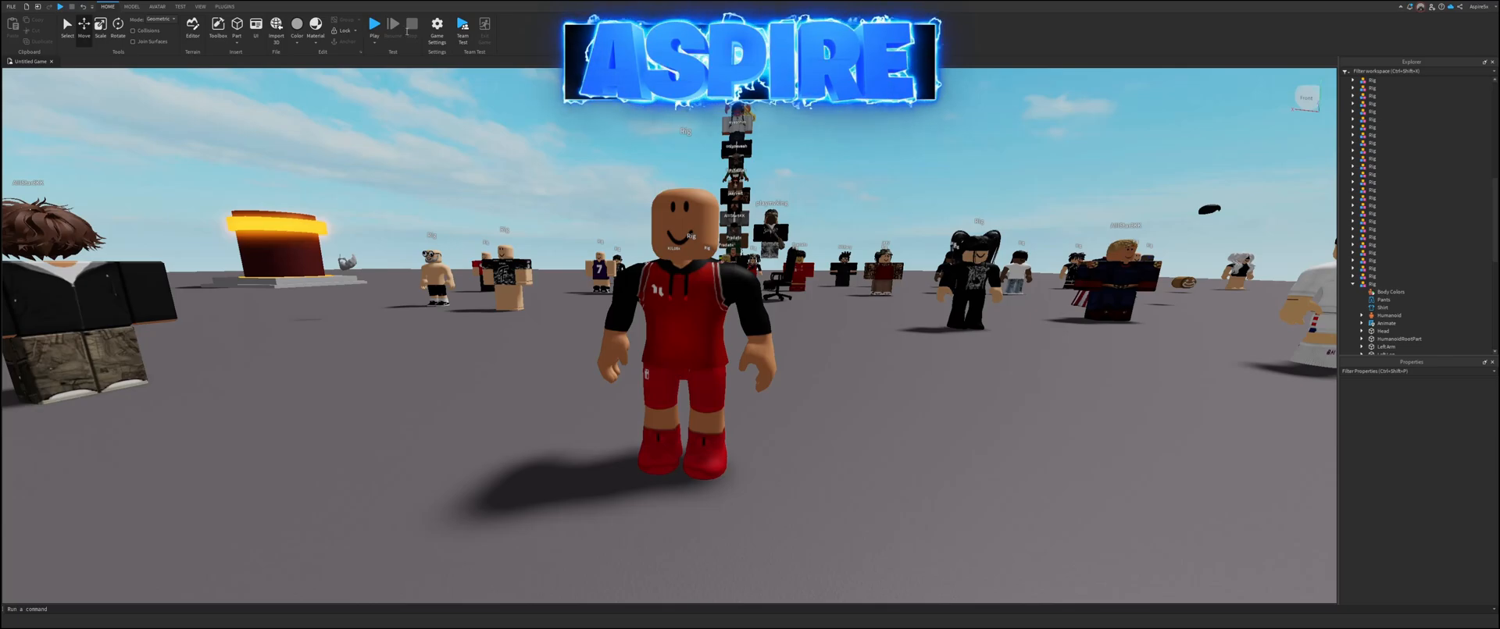
click(226, 7)
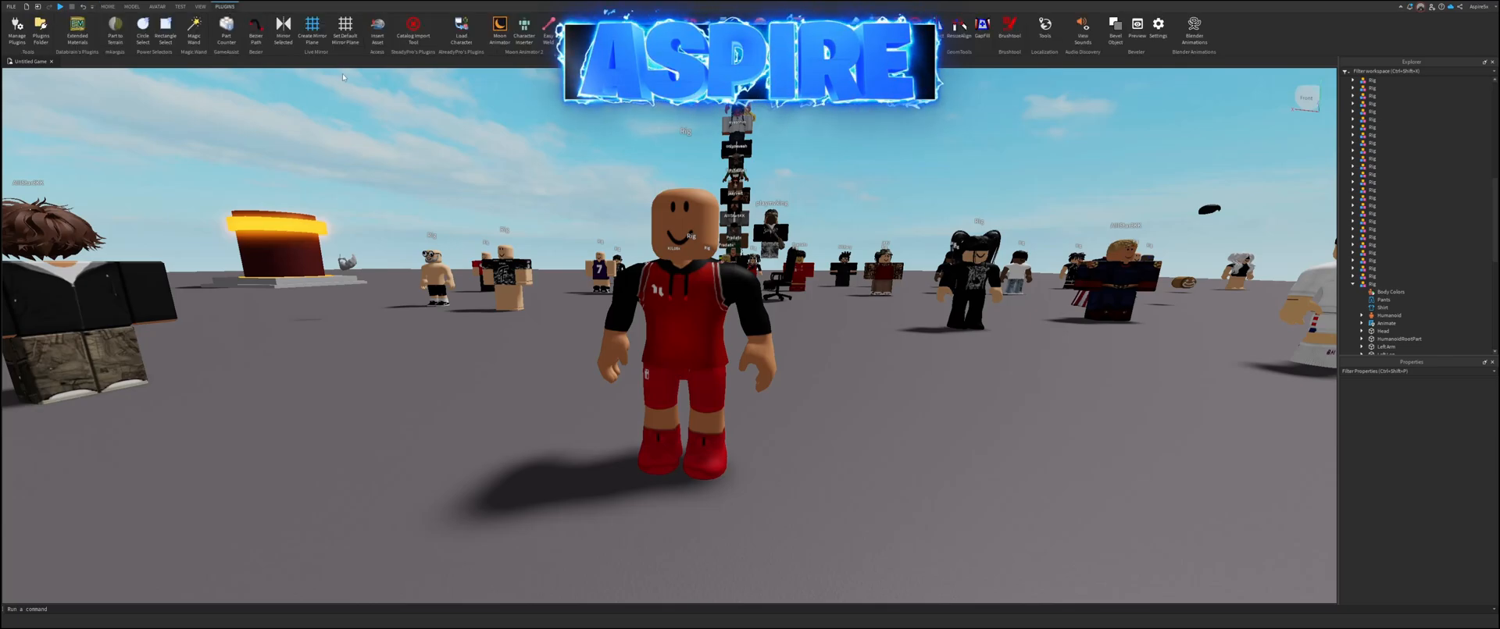
click(378, 35)
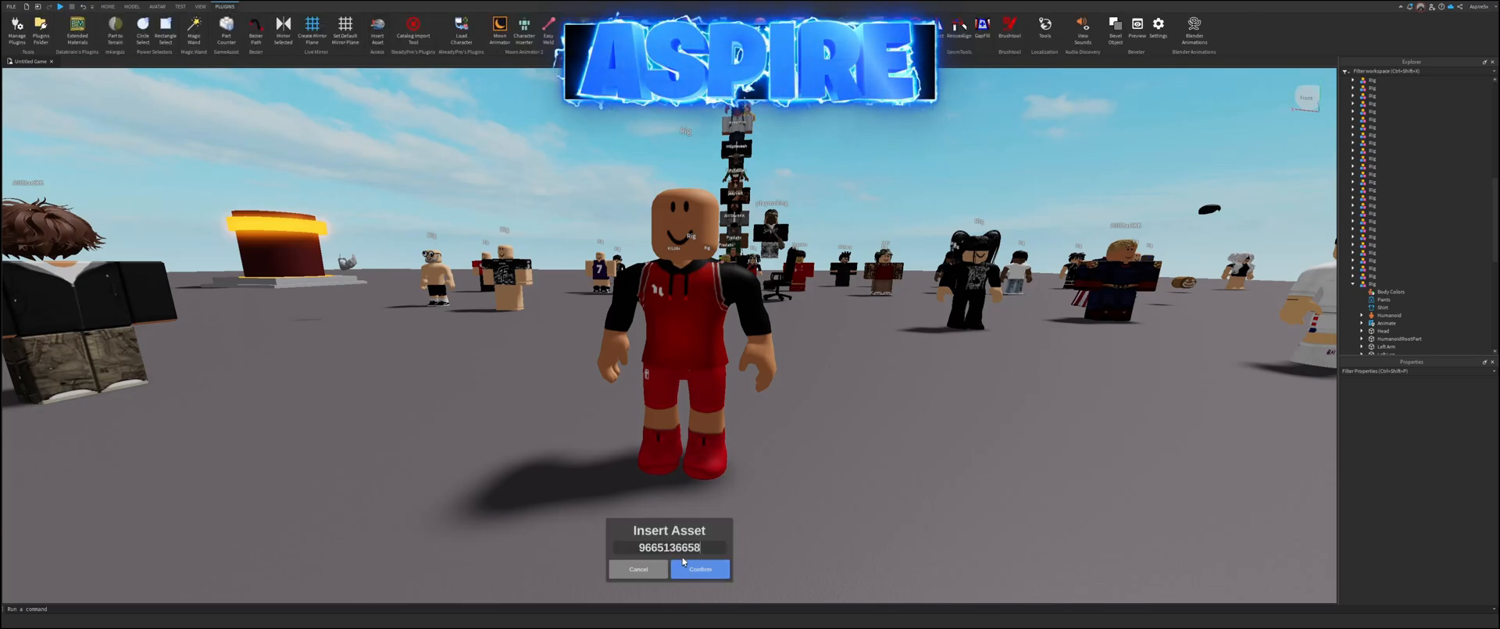
key(d)
mouse_move(1167, 272)
right_down()
mouse_move(1133, 270)
mouse_move(1160, 270)
right_up()
Step: Move the inserted dreadlocks accessory from the workspace into the rig wearing the red jersey and view the hair on its head
scroll(1433, 254, up, 7)
scroll(1434, 249, up, 5)
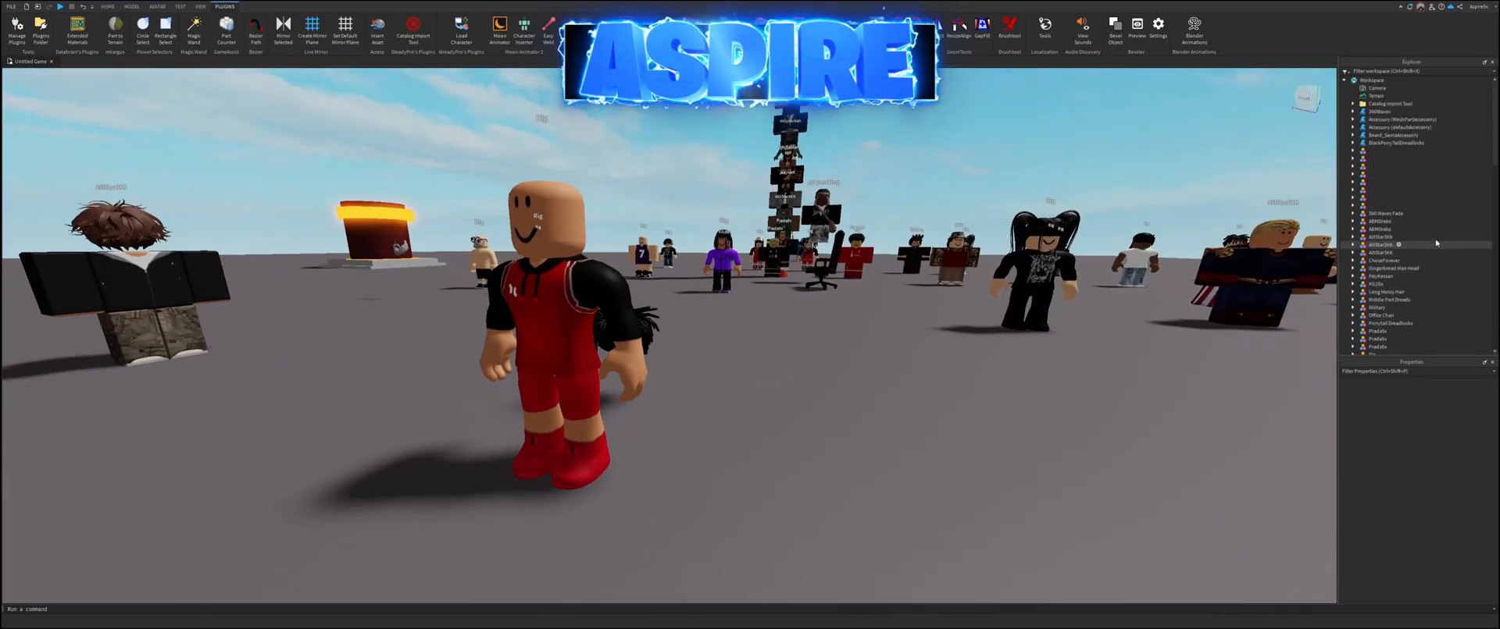
scroll(1402, 188, down, 12)
drag(1406, 152, 1393, 185)
drag(1370, 120, 1370, 119)
key(a)
mouse_move(844, 160)
right_down()
mouse_move(881, 160)
mouse_move(844, 160)
mouse_move(857, 150)
right_up()
key(w)
key(s)
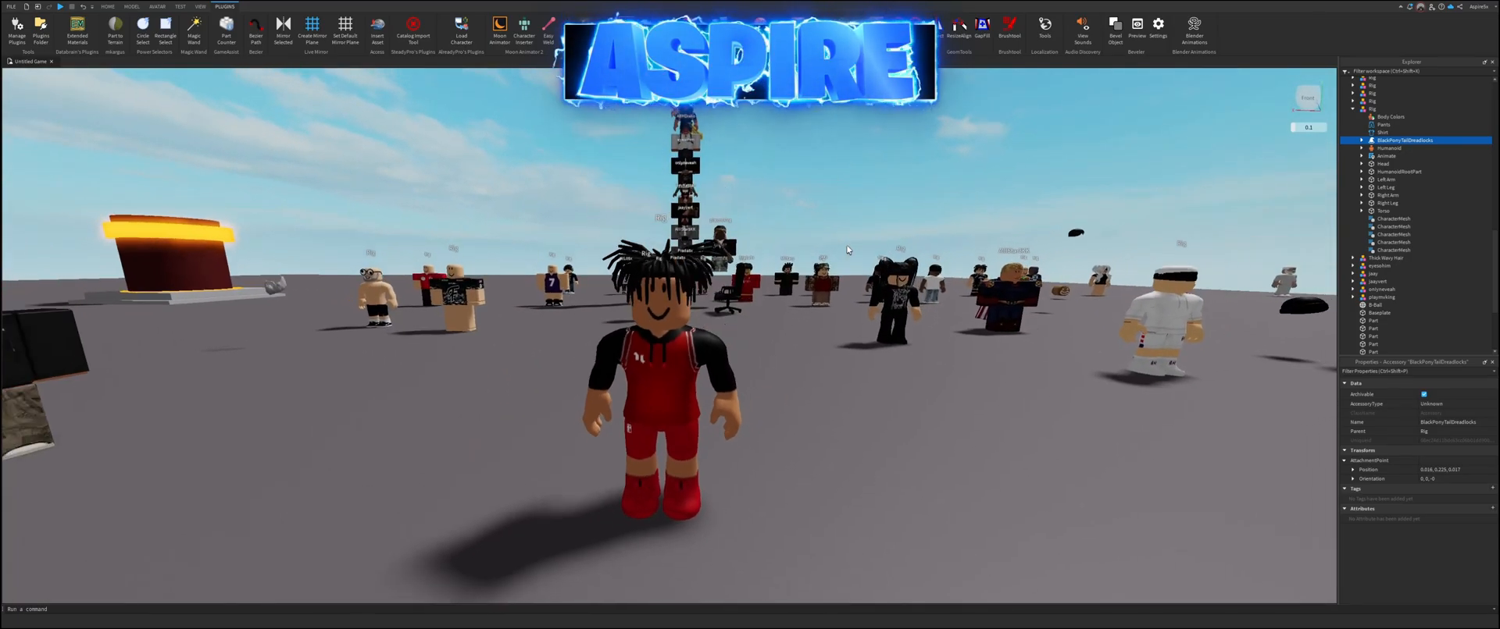
key(w)
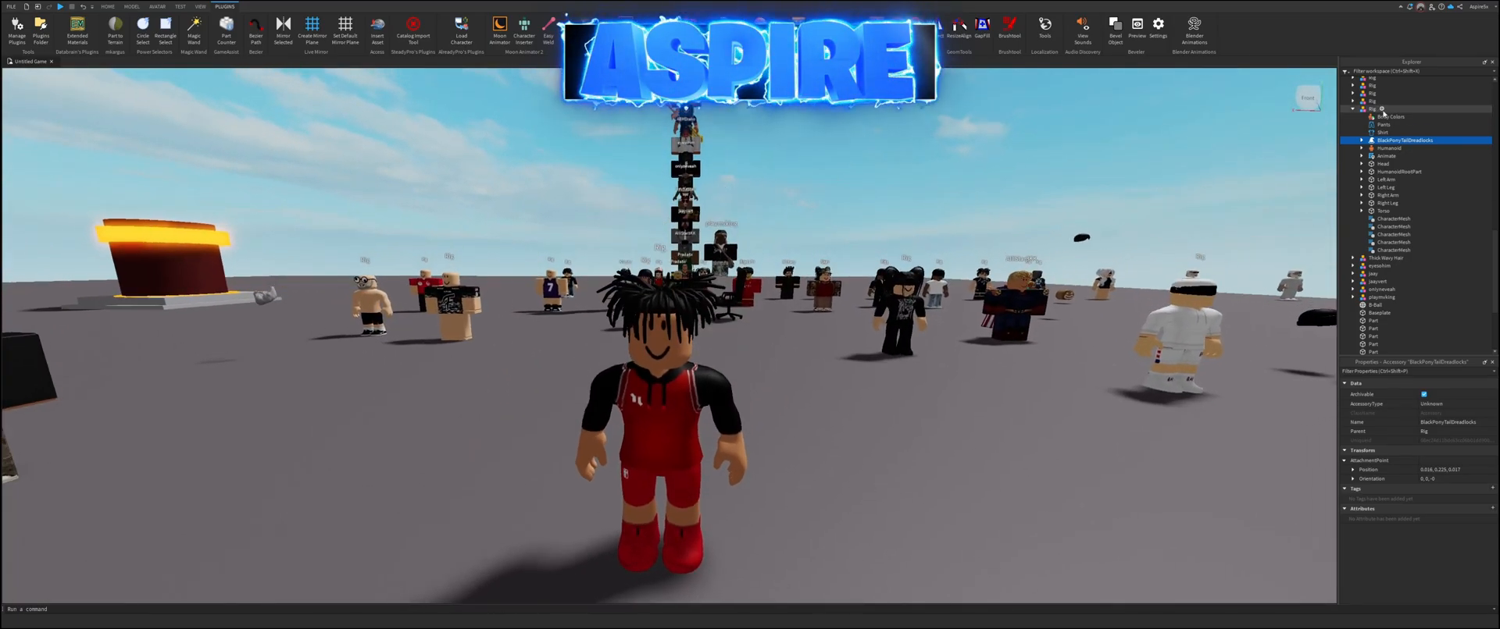
Step: Set the head, arm, leg and torso colors in the rig's Body Colors to Light orange (234, 184, 146)
click(1382, 115)
click(1449, 394)
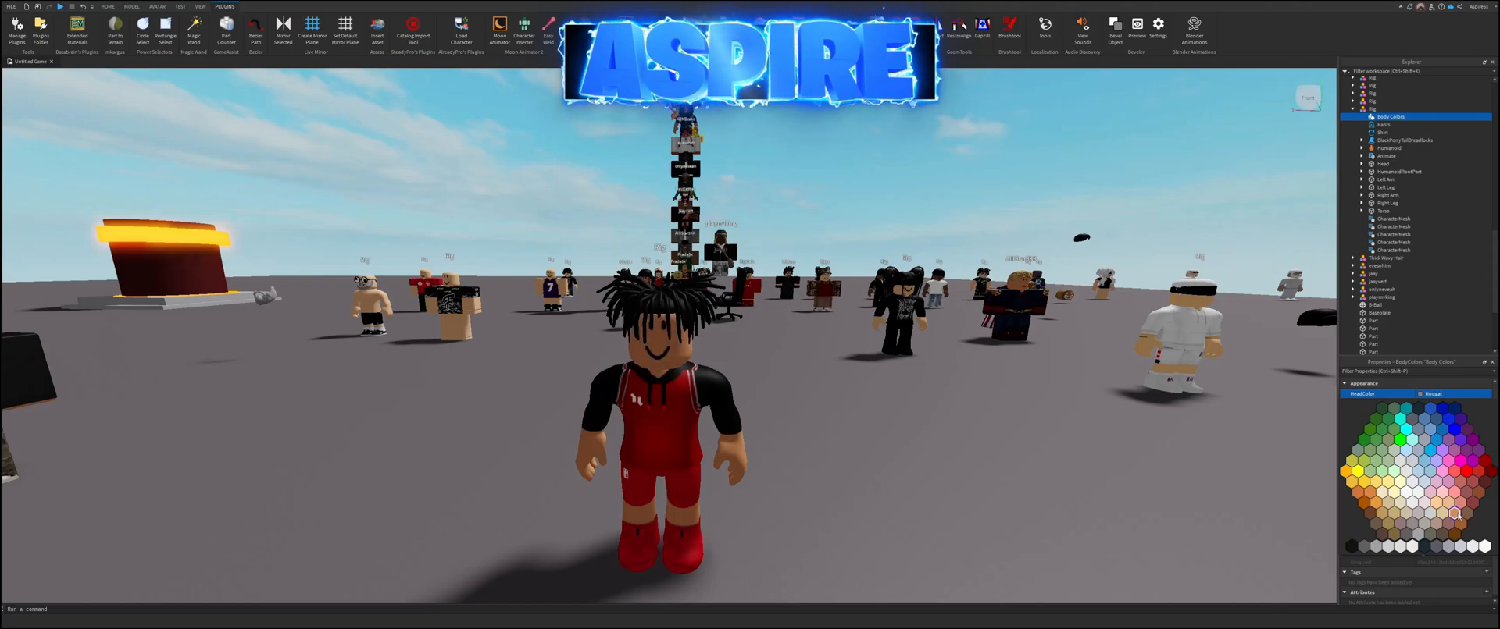
click(1451, 509)
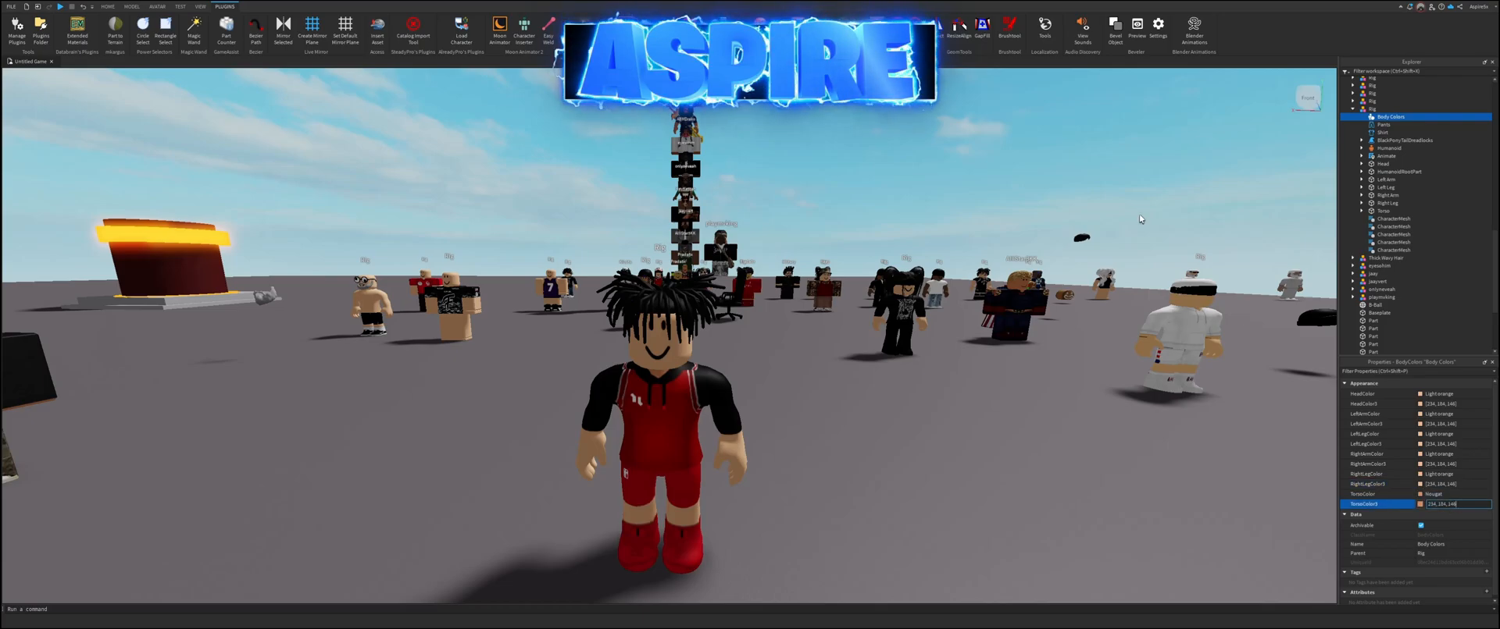
key(super+v)
click(1414, 527)
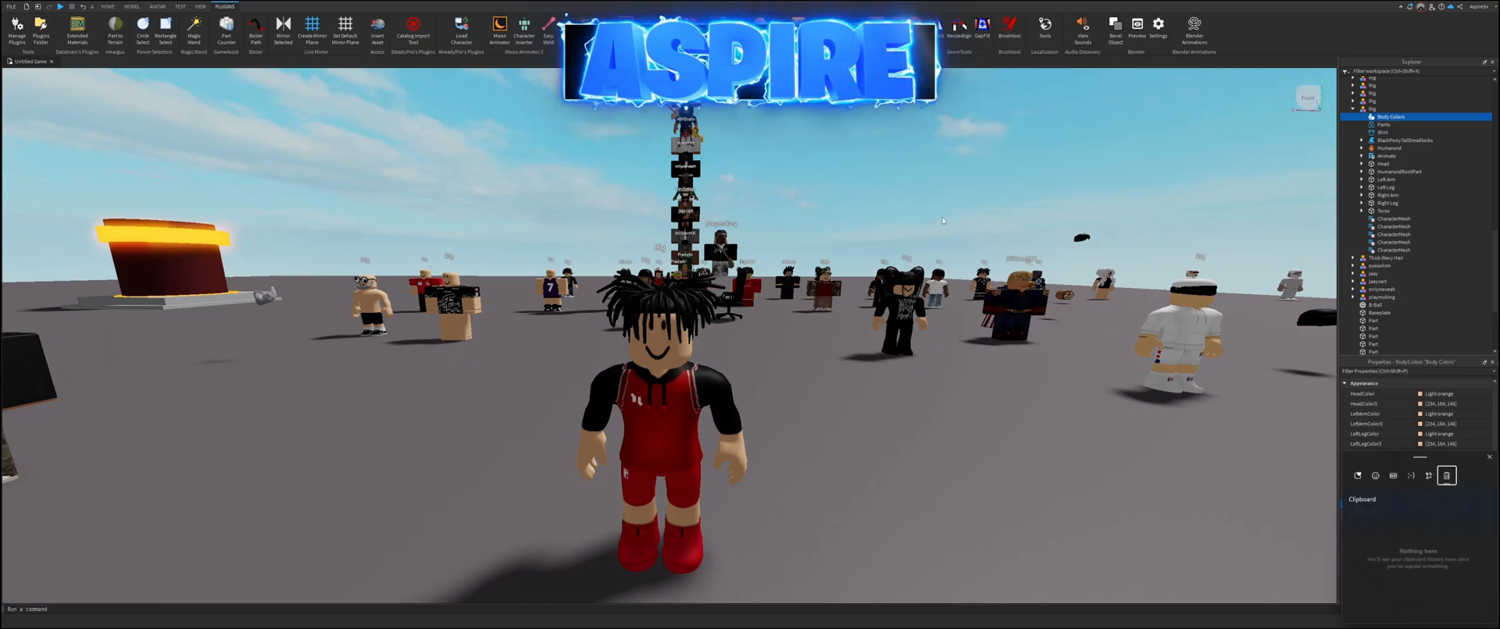
Step: Switch to Chrome, look over the YouTube channel's video thumbnails and return to the marketplace results, closing the dreadlocks page
key(alt+Tab)
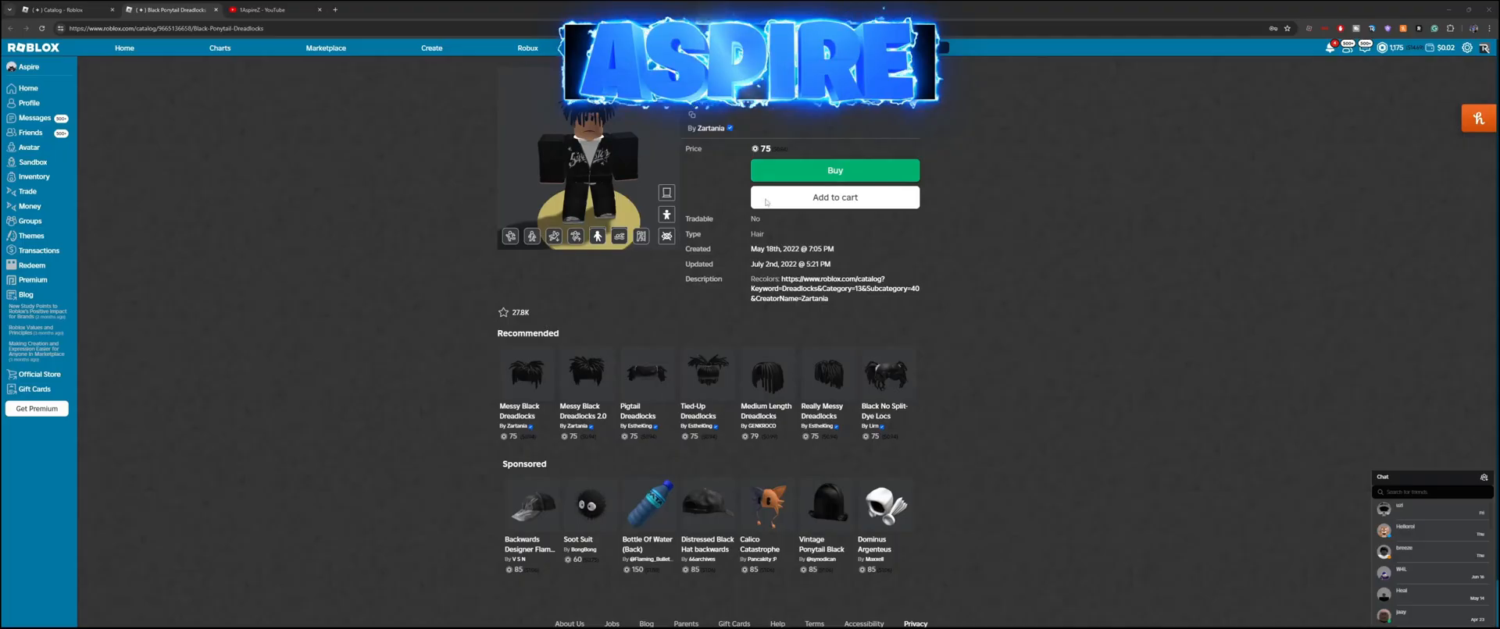
key(ctrl+Tab)
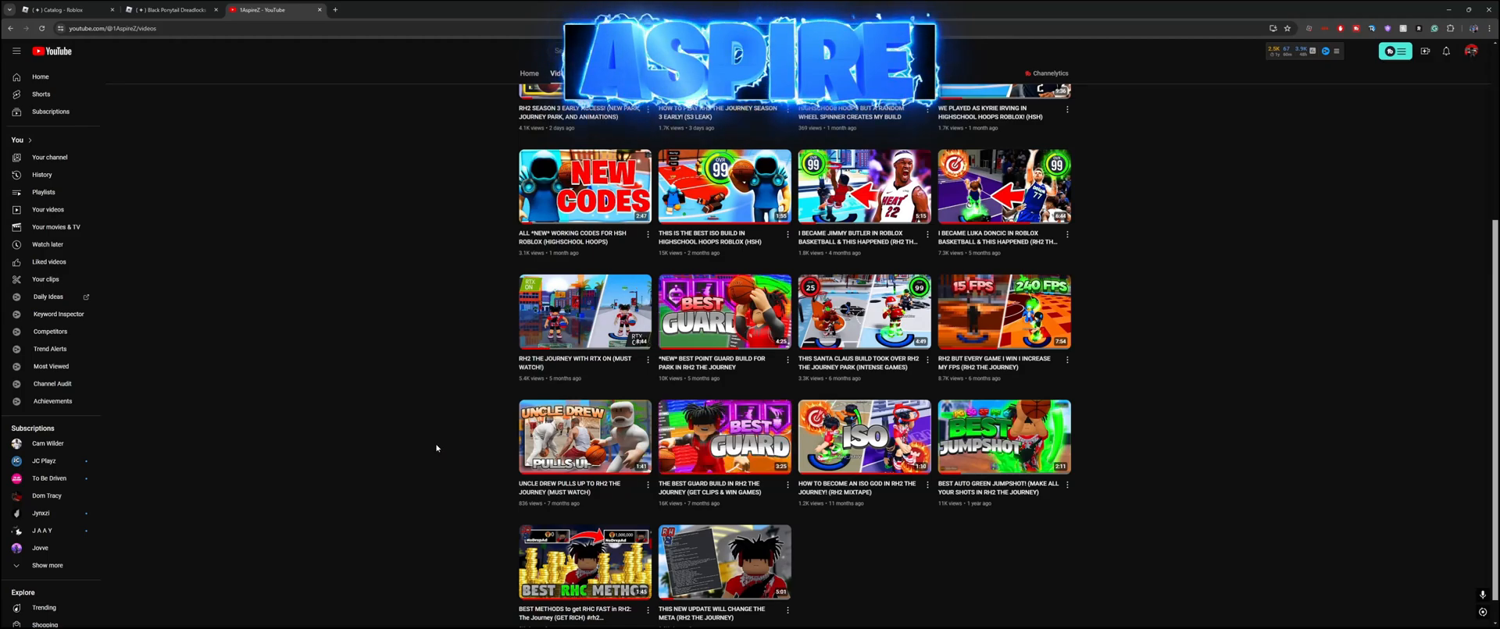
key(alt+Tab)
key(alt+Tab)
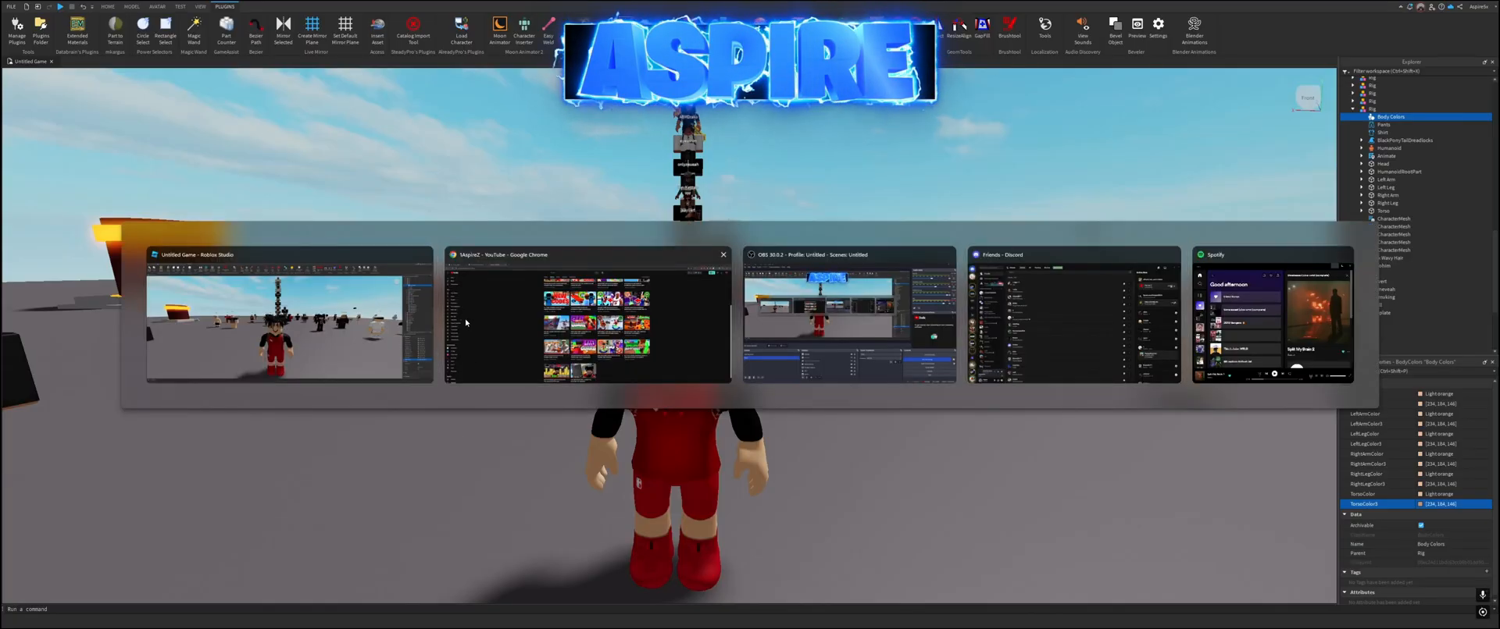
click(469, 360)
click(154, 10)
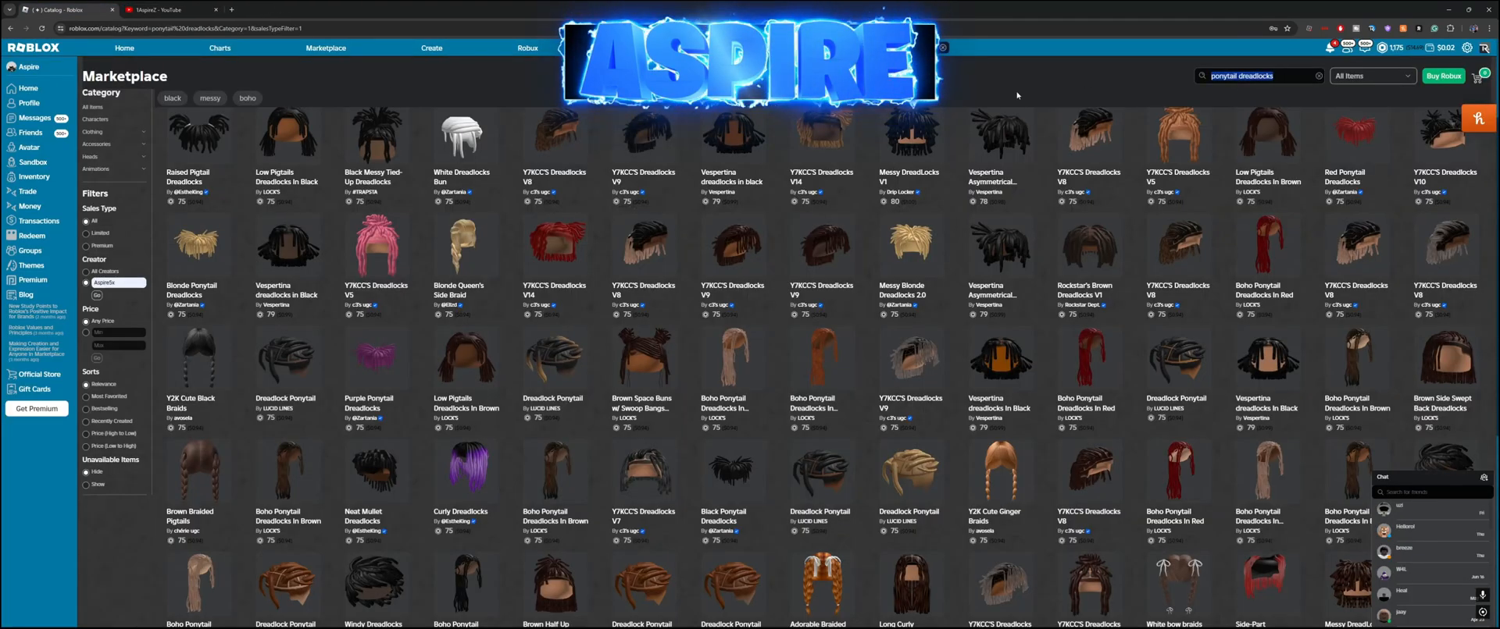
Step: Try to search the marketplace for "blindfold" with the creator filter still applied
text(bb)
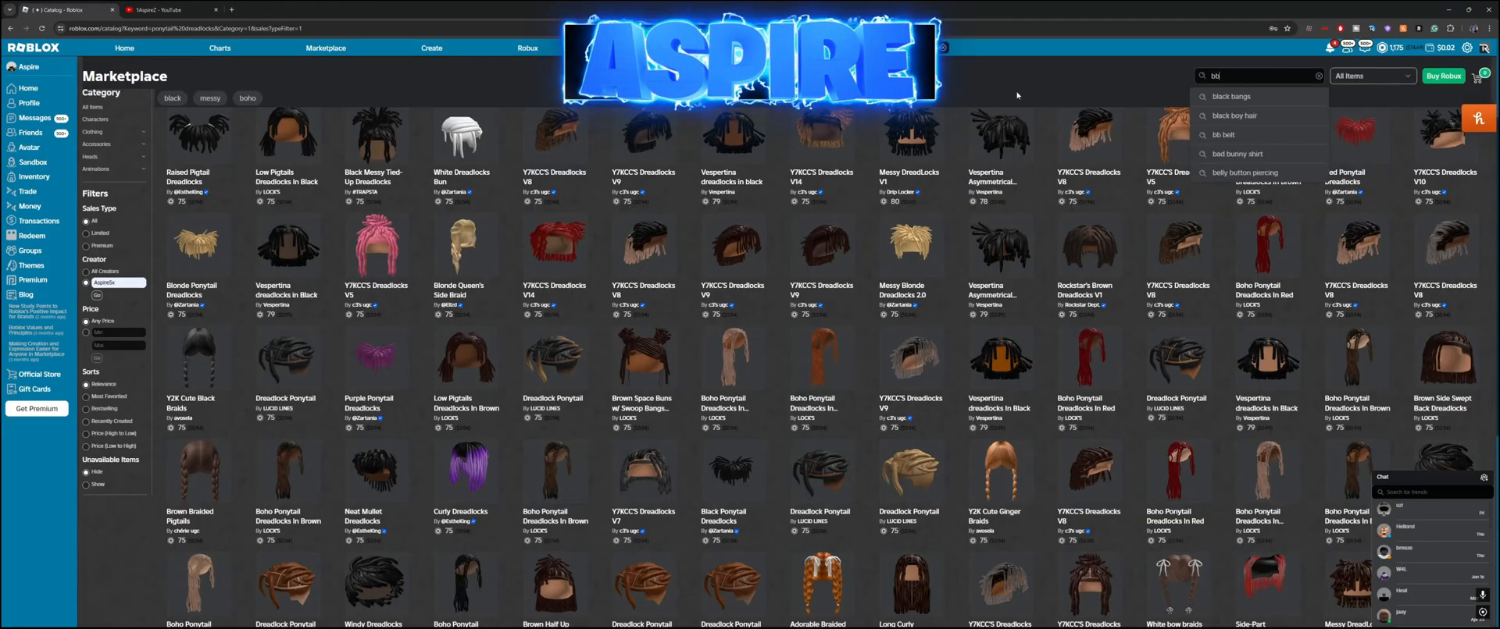
text(lindfoofold)
key(Return)
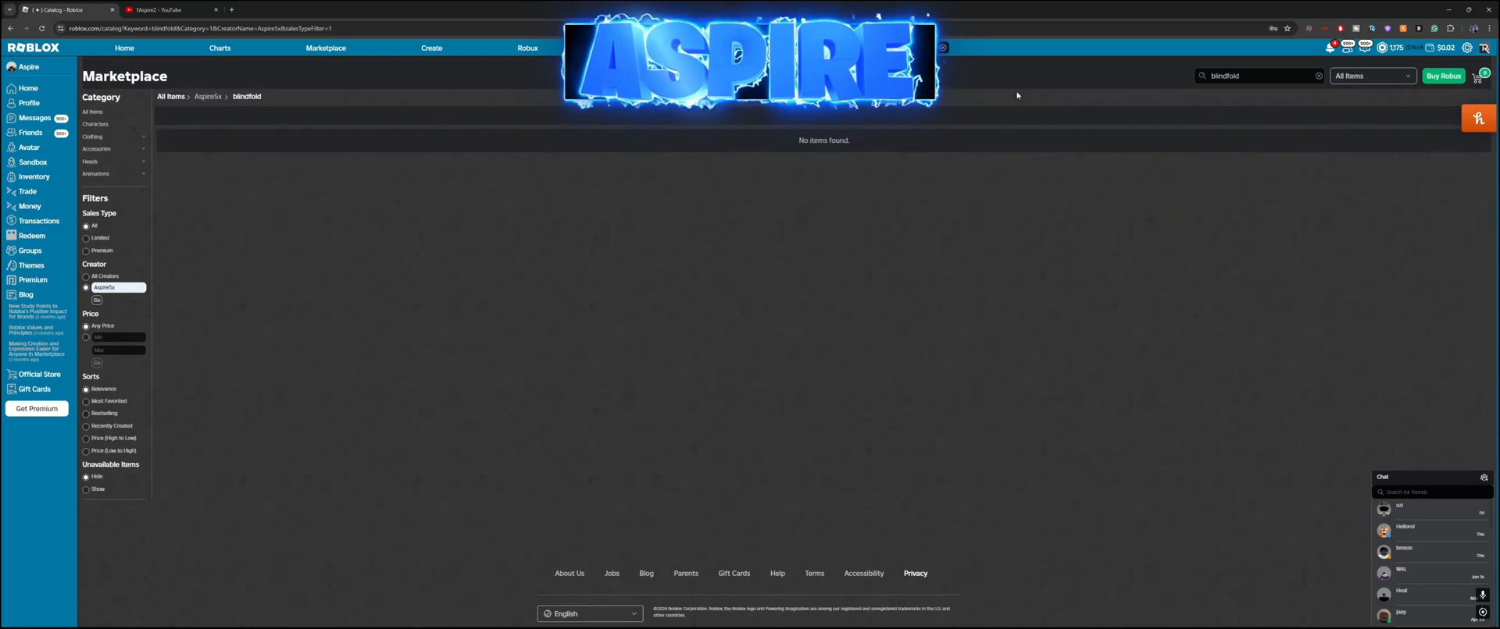
Step: Reset the marketplace to all items from all creators and search for "blindfold"
click(174, 97)
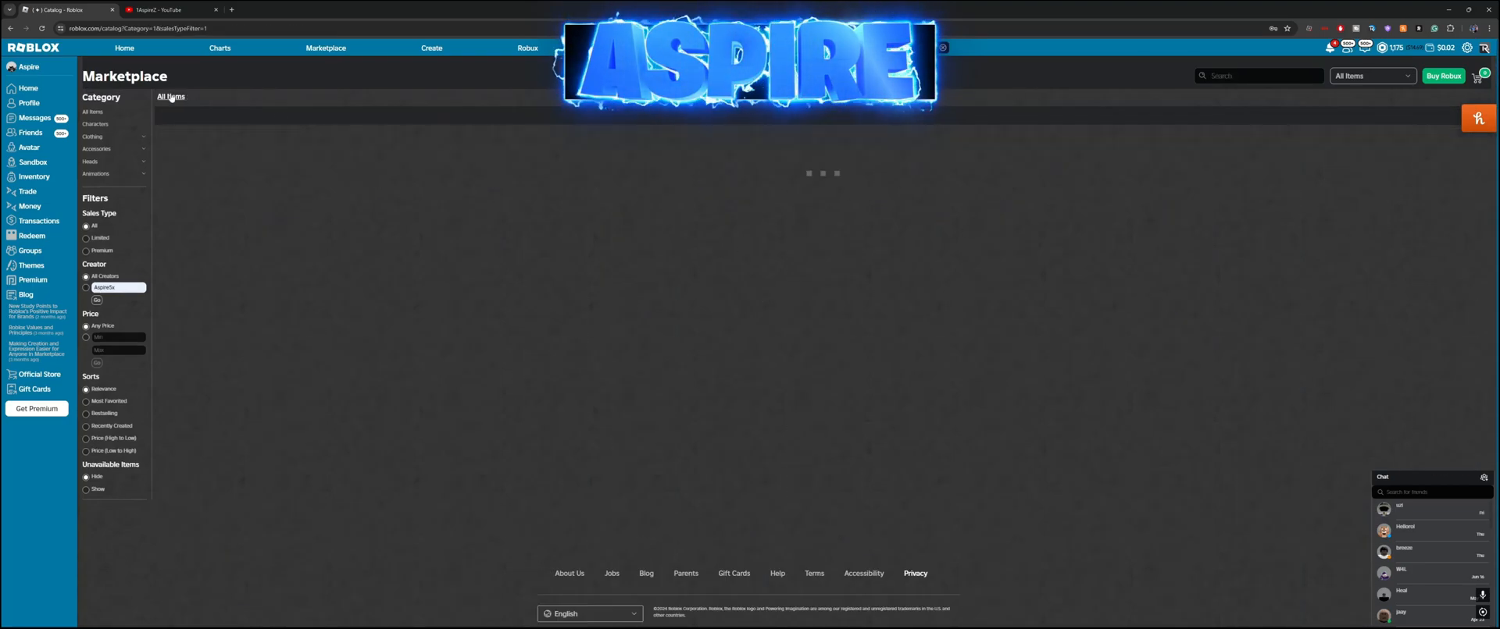
click(1219, 78)
text(blindfold)
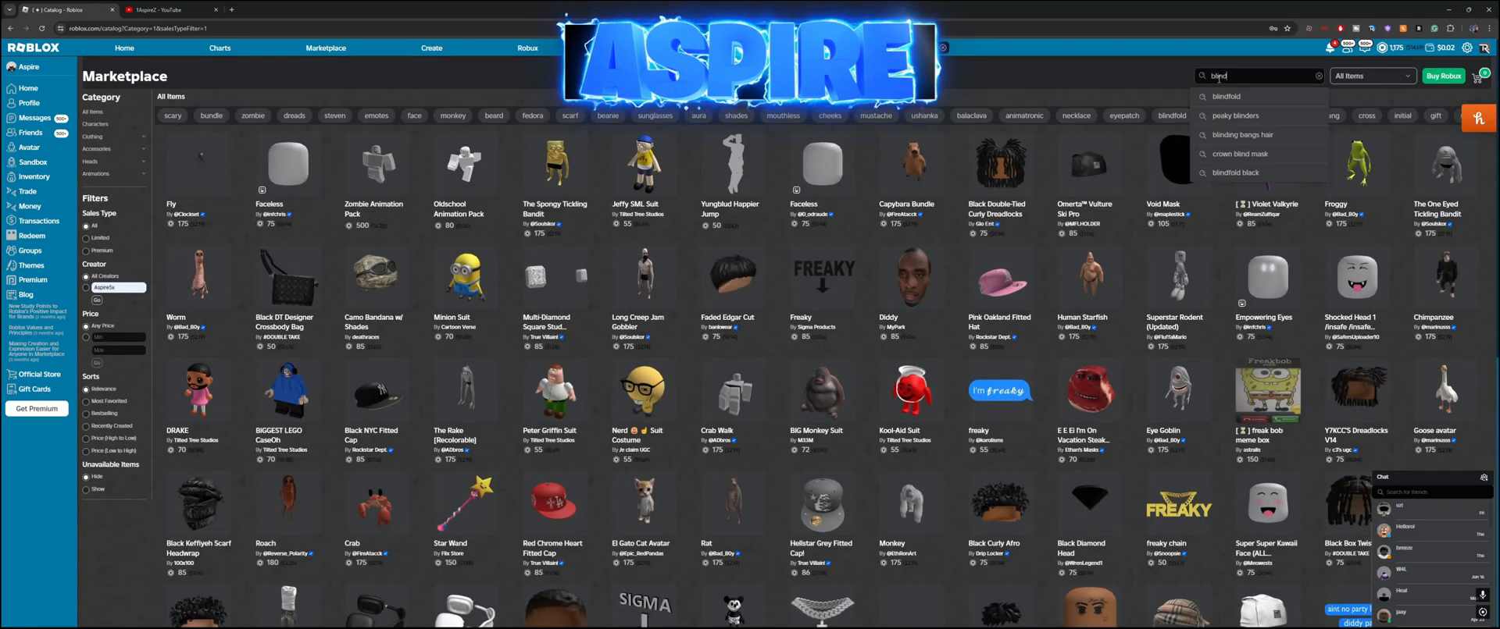
key(Return)
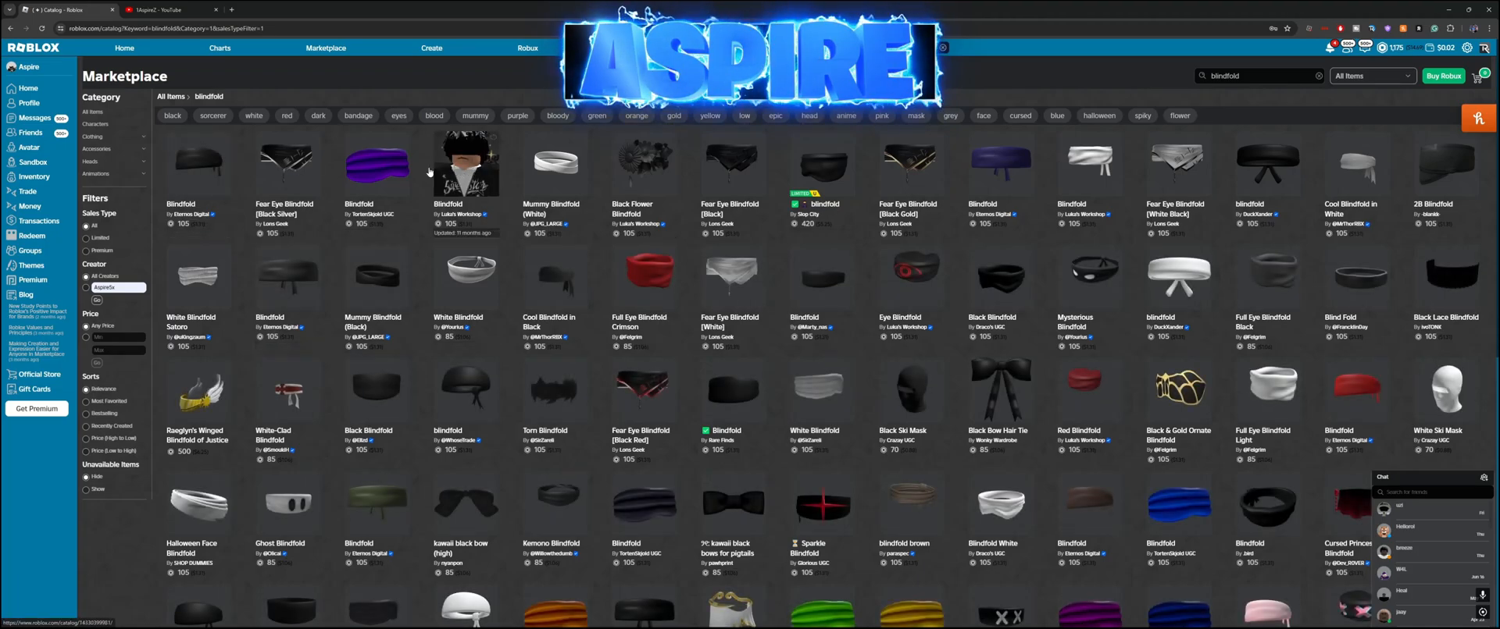
Step: Open the black Blindfold by Eternos Digital on its own page and rotate its avatar preview
middle_click(205, 170)
click(174, 10)
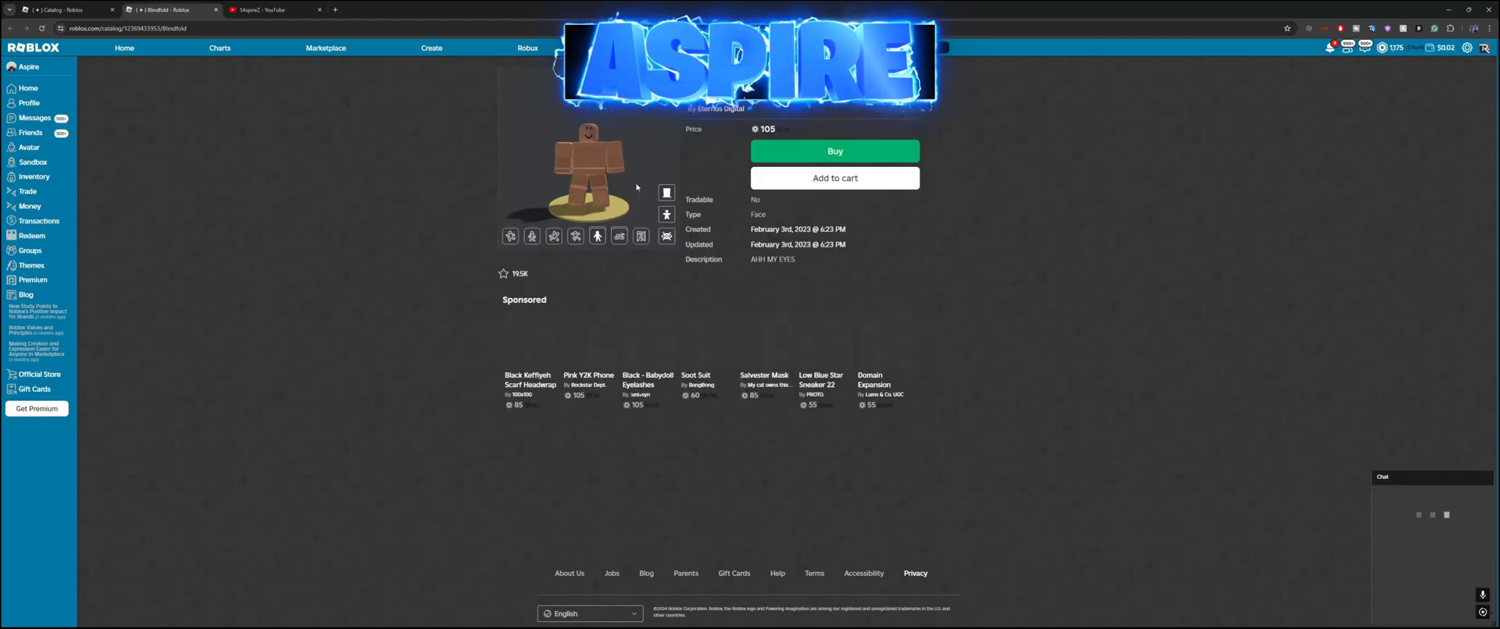
drag(572, 185, 591, 186)
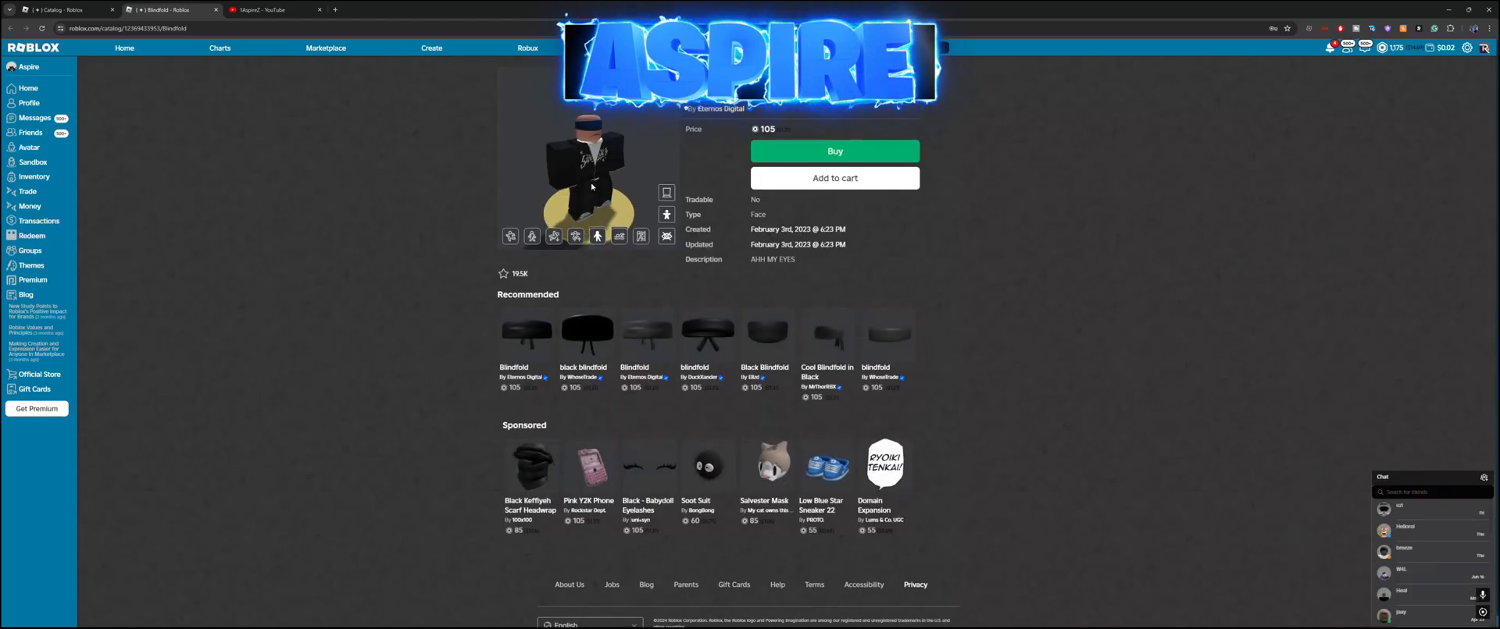
Step: Copy the blindfold's item ID from its page address, switch to Roblox Studio and insert the asset by that ID
scroll(558, 175, down, 1)
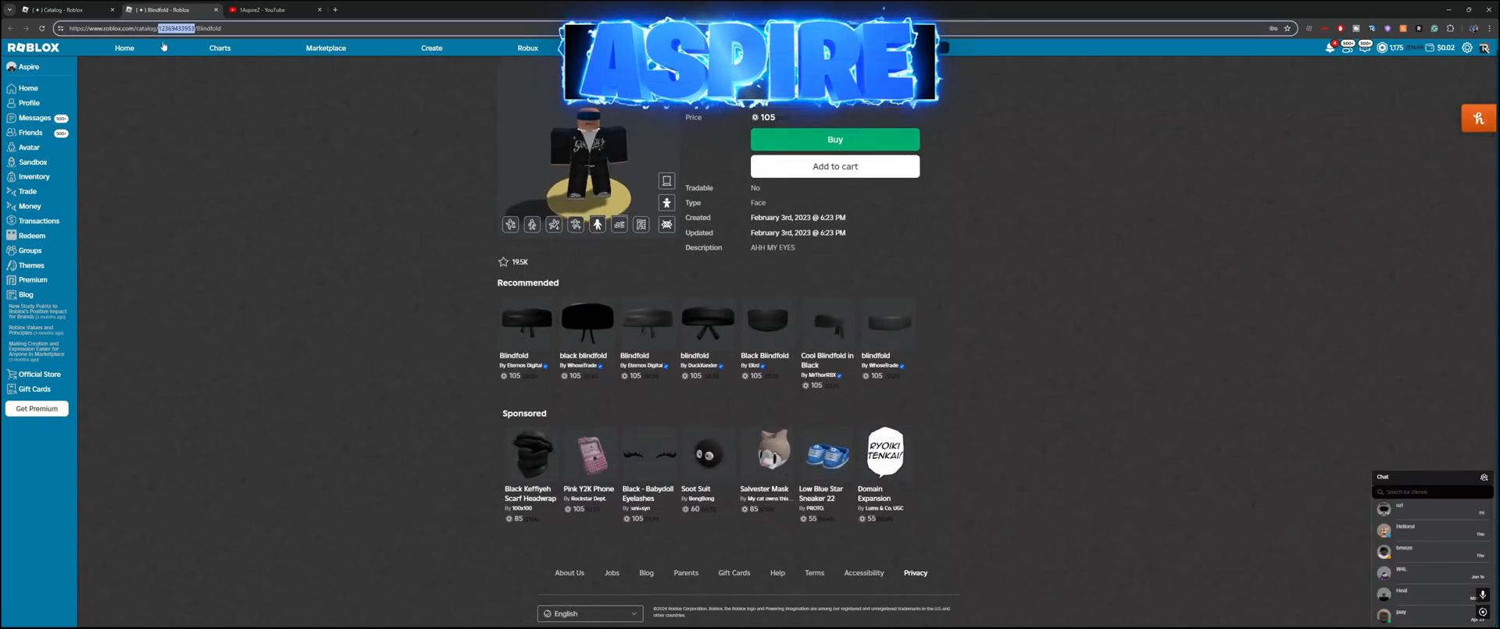
key(alt+Tab)
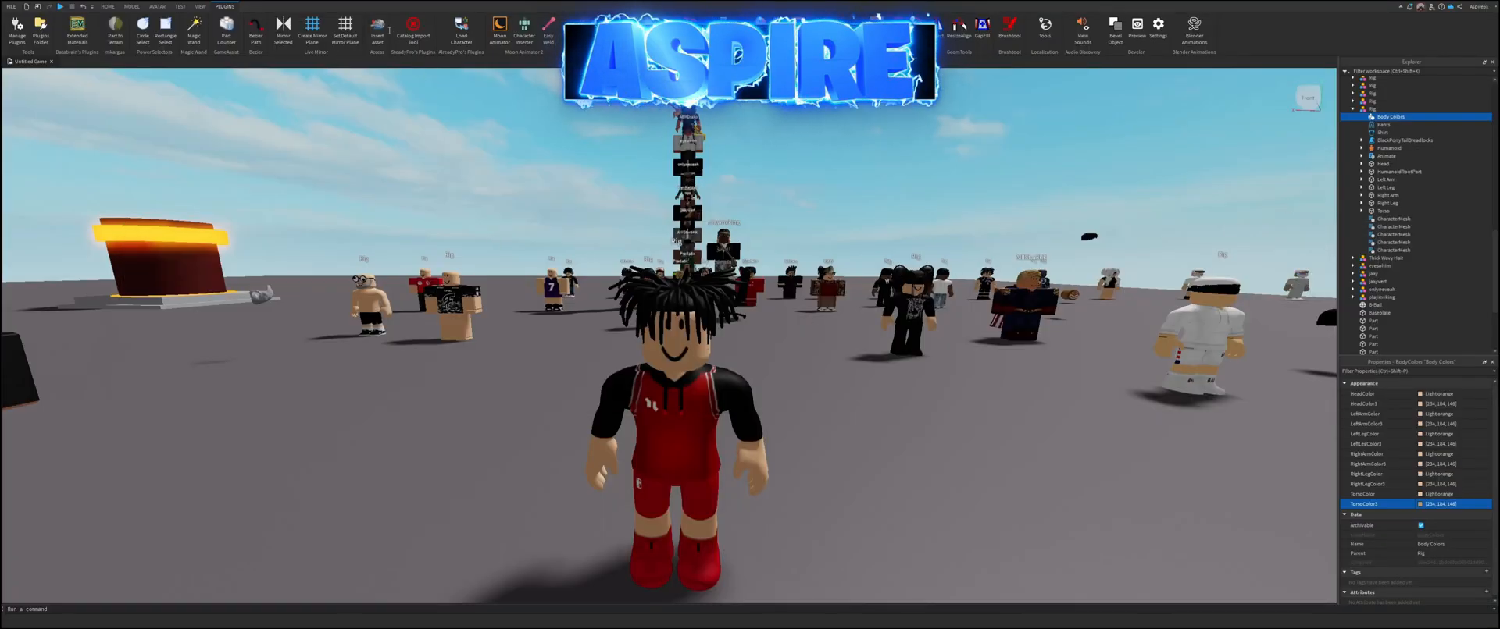
click(385, 31)
click(697, 568)
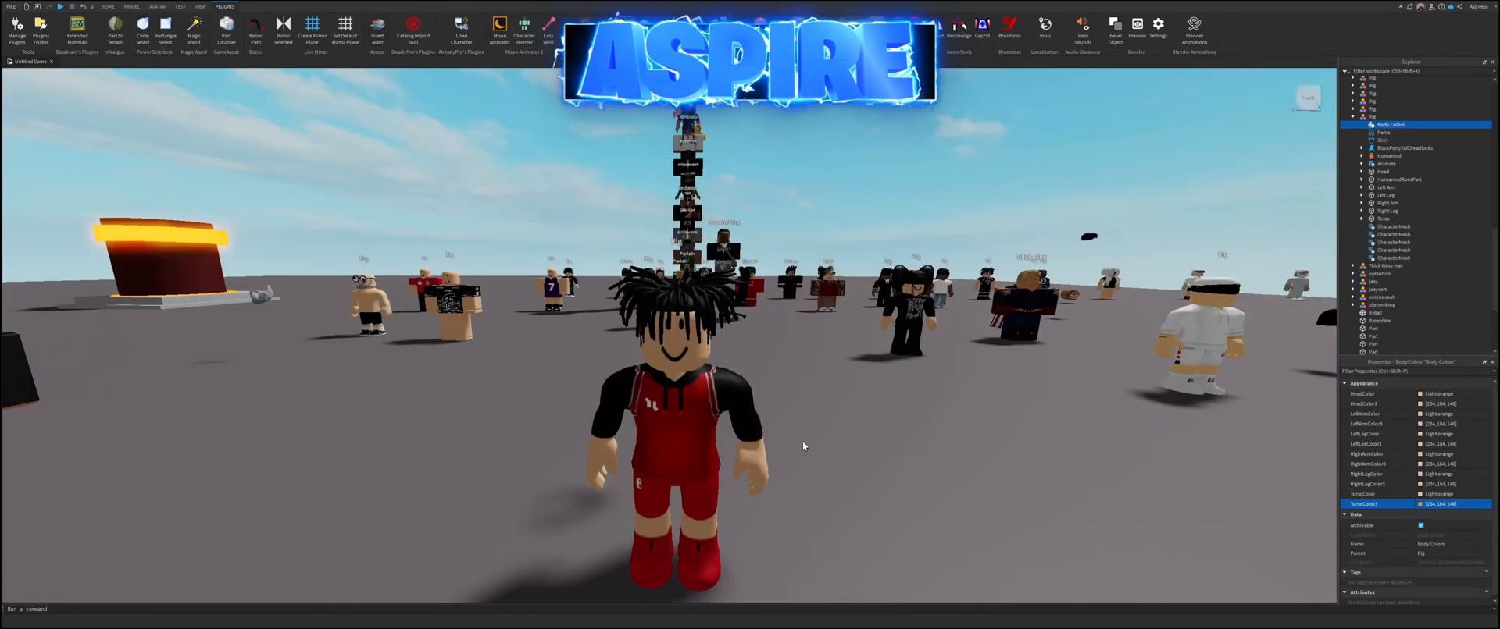
key(super+v)
click(1481, 502)
Step: Move the inserted Blindfold accessory from the workspace into the basketball character's Rig model
key(d)
right_drag(696, 316, 682, 316)
key(a)
scroll(1379, 191, up, 10)
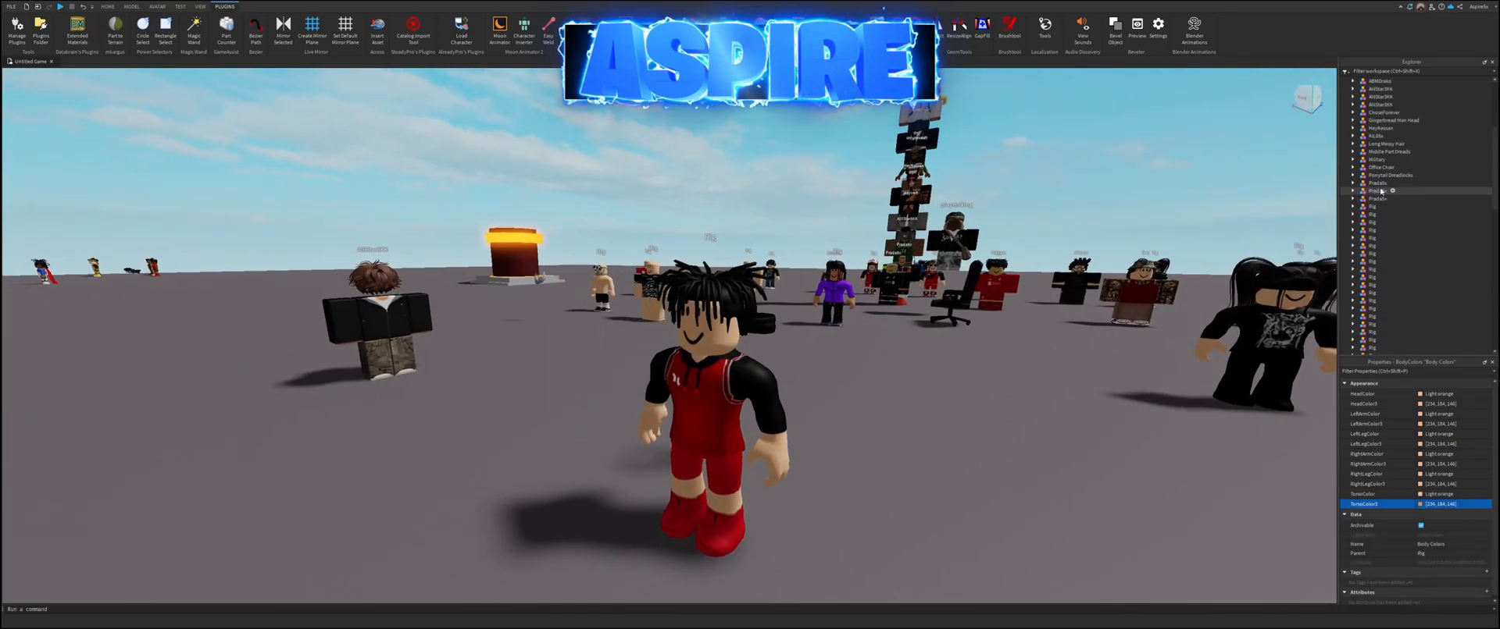
click(1378, 143)
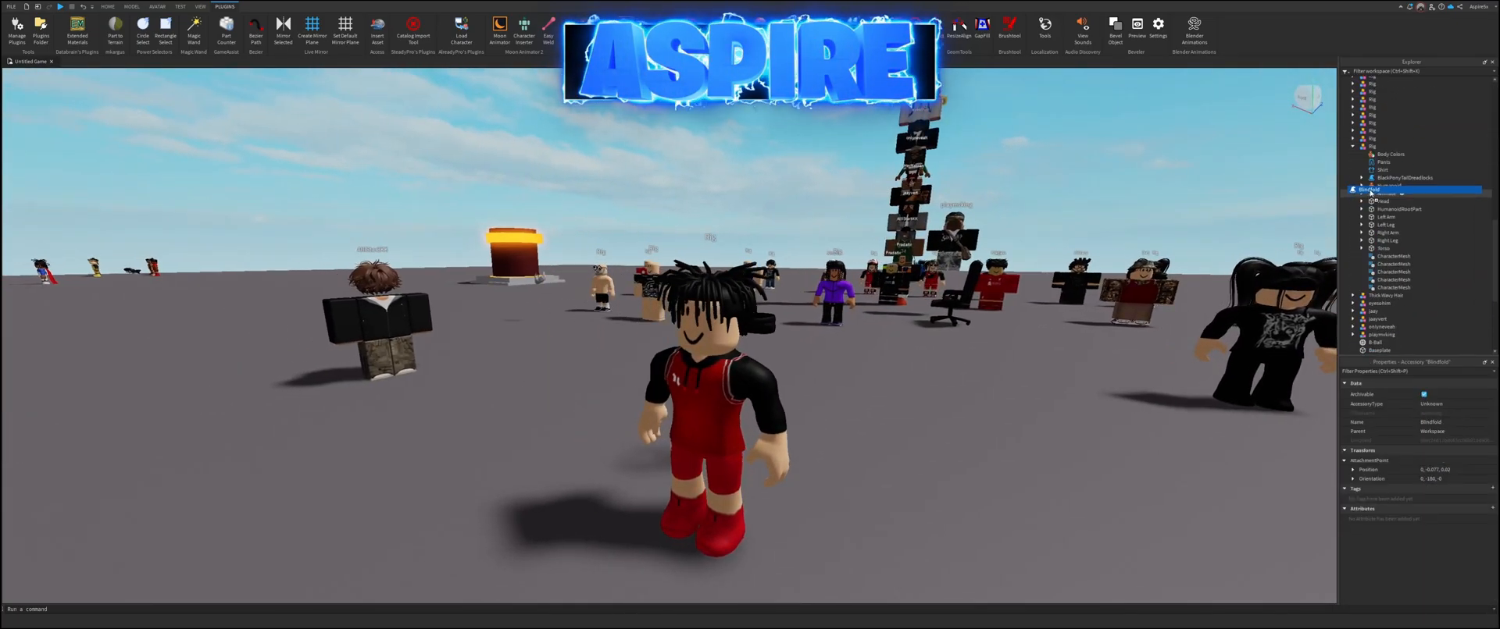
drag(1364, 154, 1371, 146)
Step: Examine the fit of the blindfold on the character's head from the front at different distances
key(a)
mouse_move(869, 178)
right_down()
mouse_move(883, 185)
mouse_move(872, 170)
right_up()
key(w)
key(q)
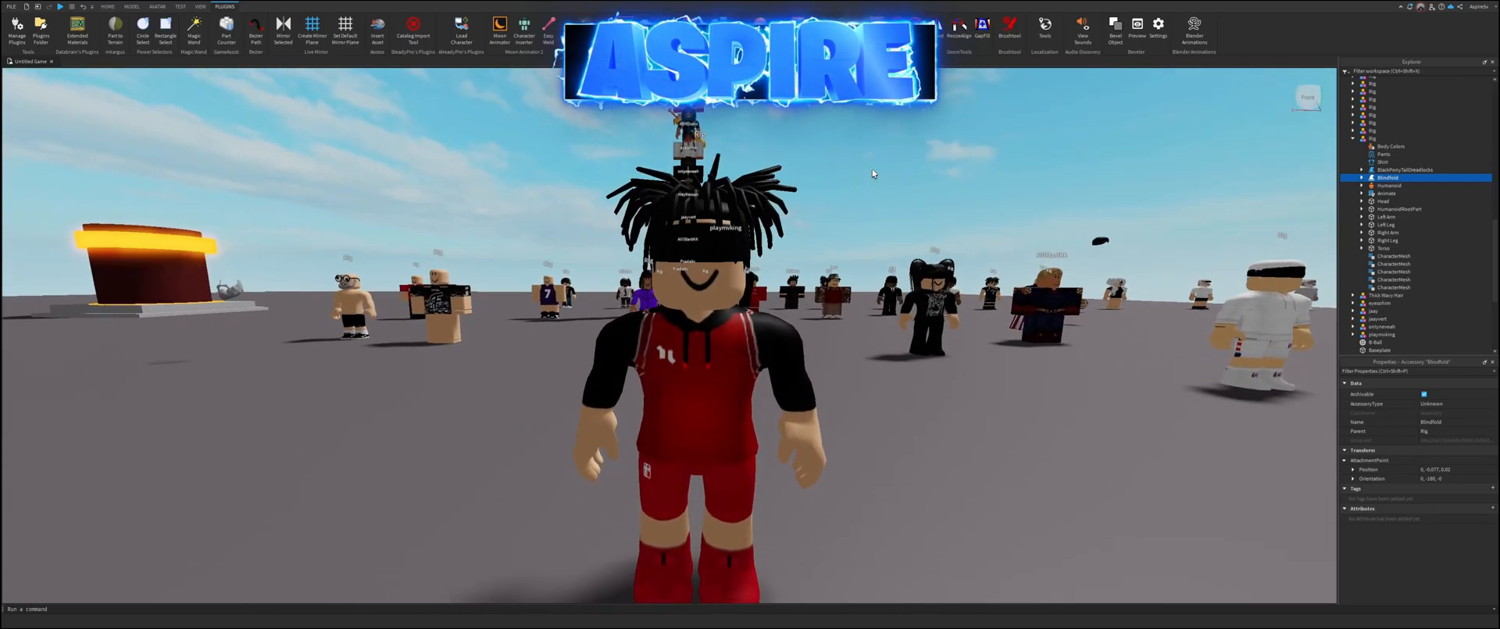
key(s)
key(s)
key(w)
key(s)
key(s)
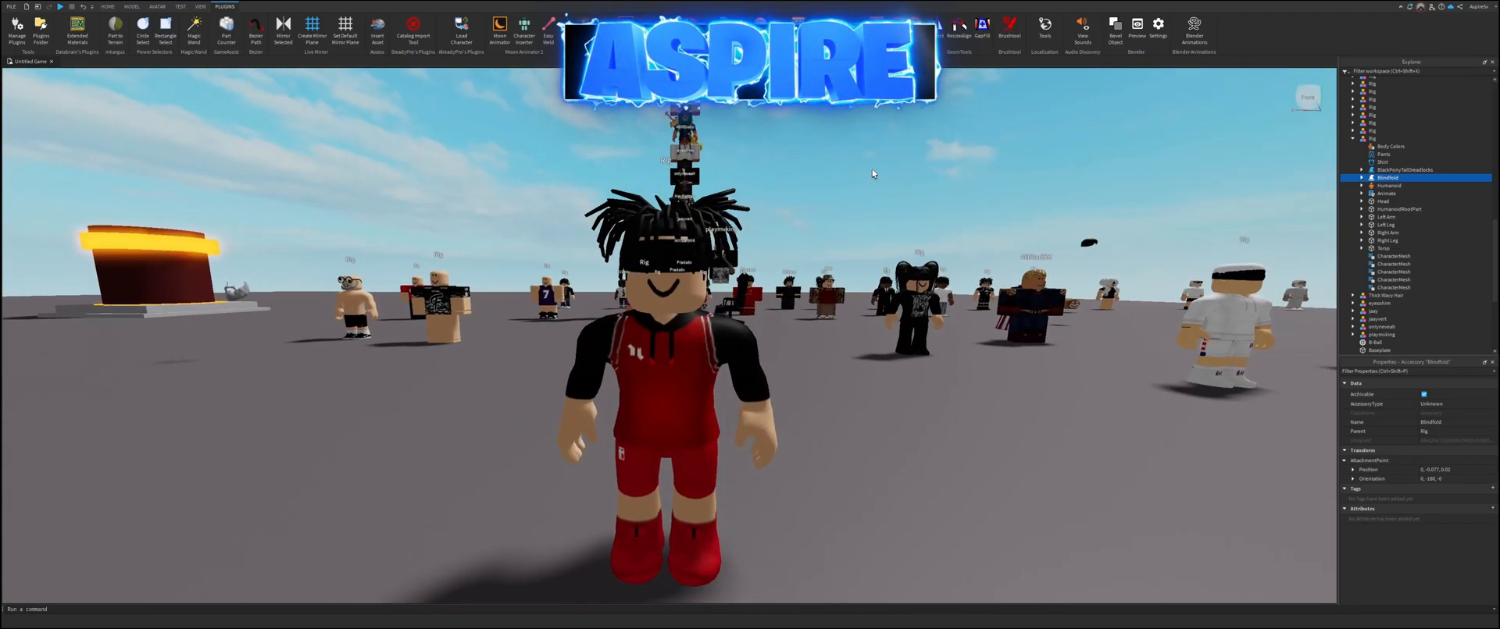
key(w)
key(w)
key(d)
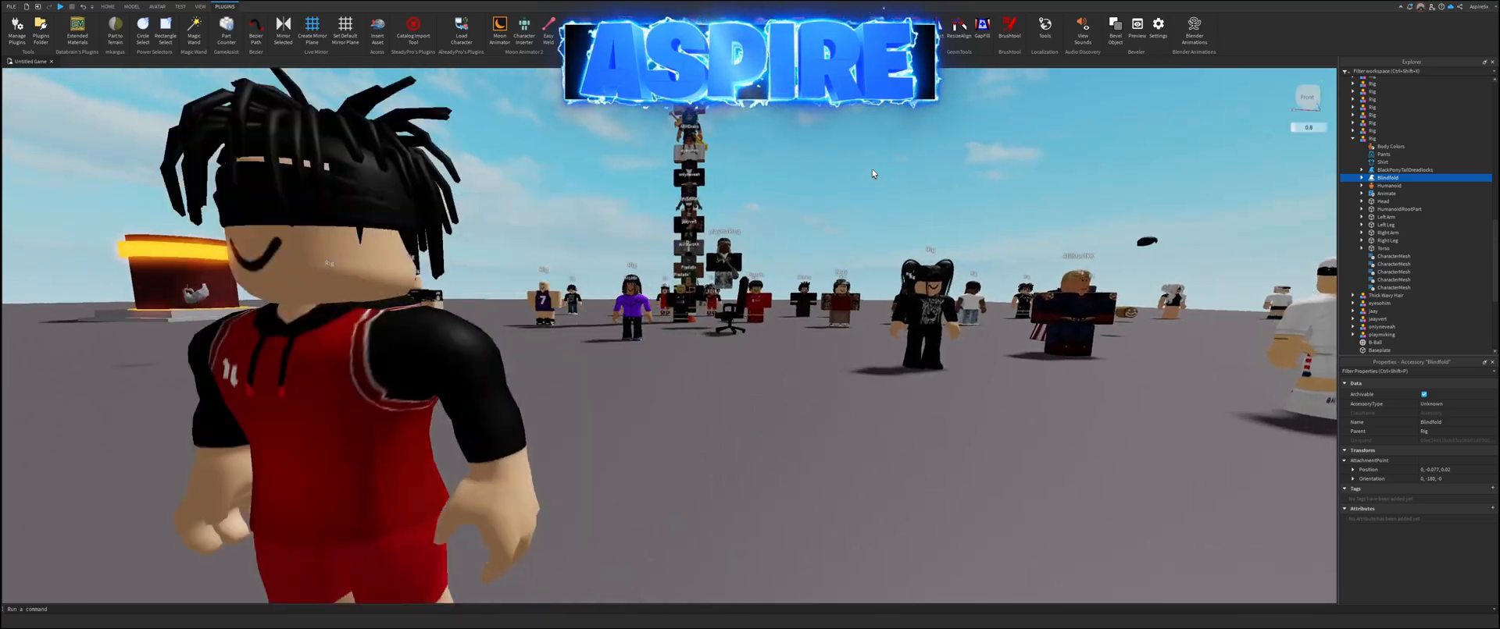
Step: Look over the finished red-jersey characters elsewhere in the scene for accessory ideas and return to the new character
right_drag(872, 173, 872, 173)
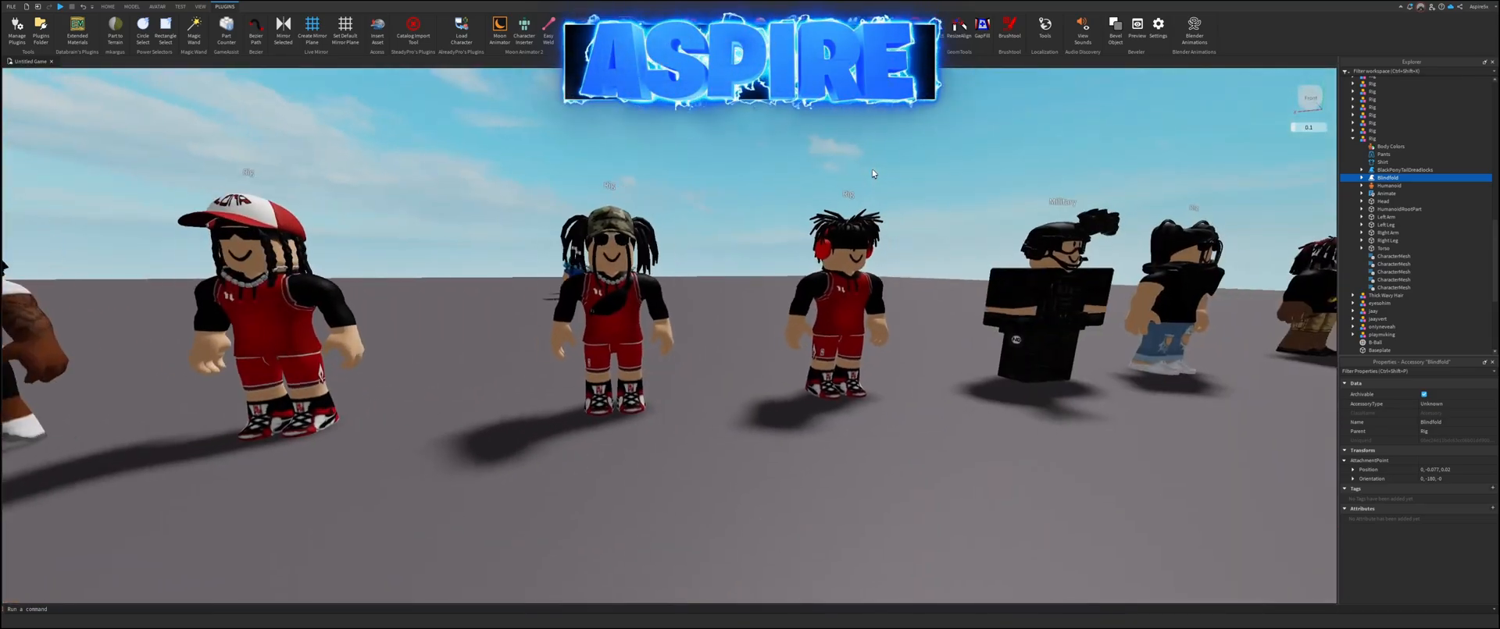
key(w)
key(w)
right_drag(873, 174, 873, 173)
scroll(873, 173, up, 5)
key(w)
scroll(872, 174, down, 5)
key(d)
key(w)
key(s)
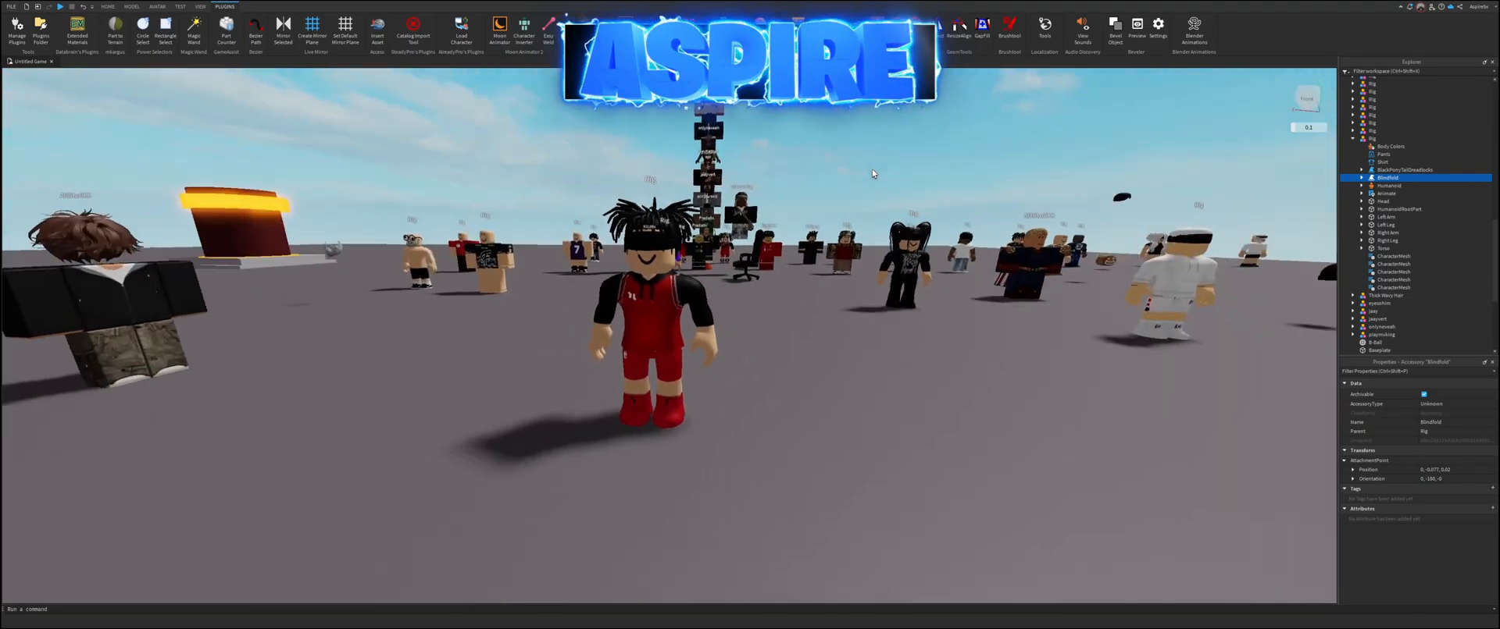
Step: Switch to Chrome, return to the marketplace results and search for "red headphones"
key(alt+Tab)
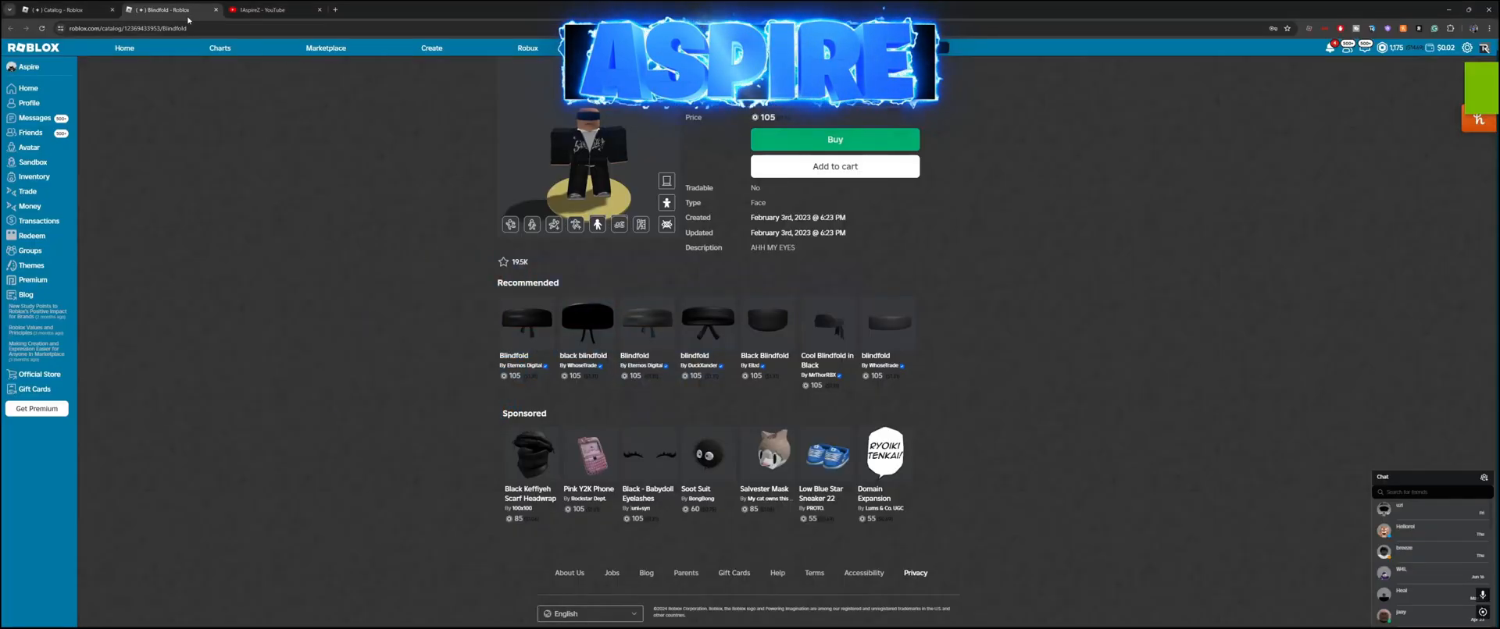
key(alt+Left)
text(read)
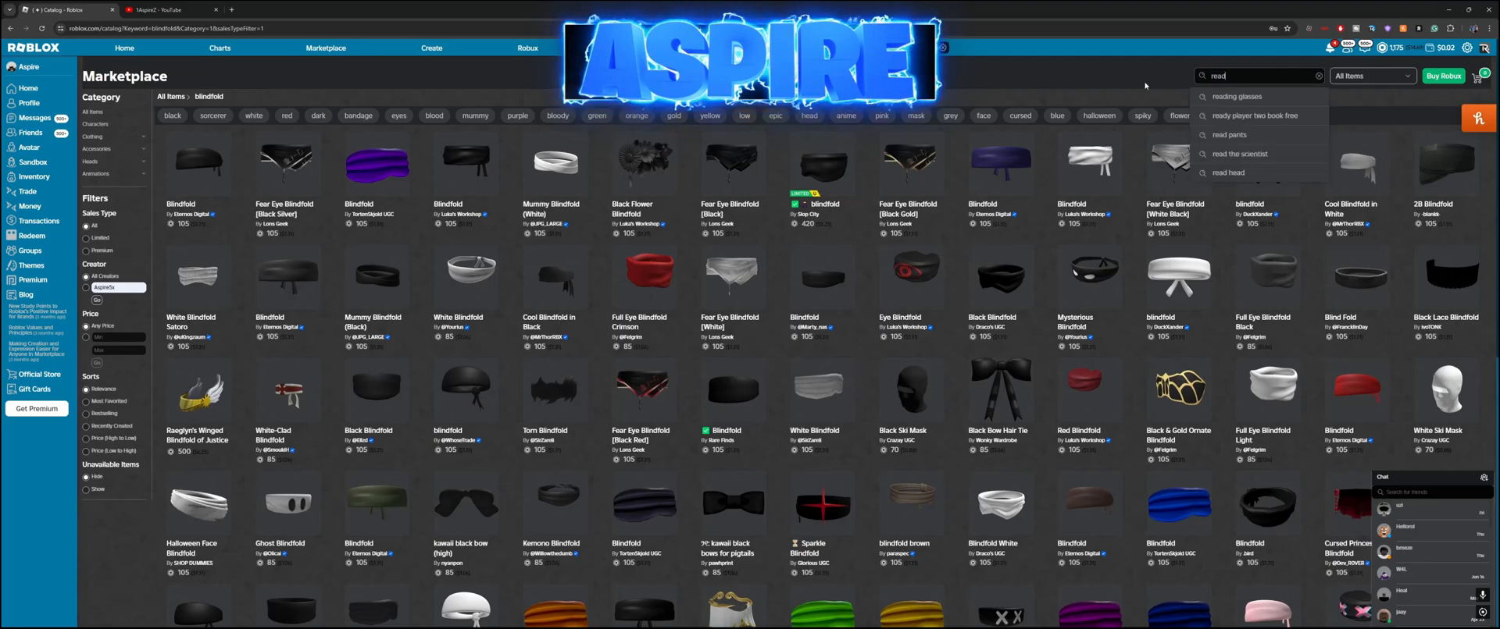
text(adphones)
key(Return)
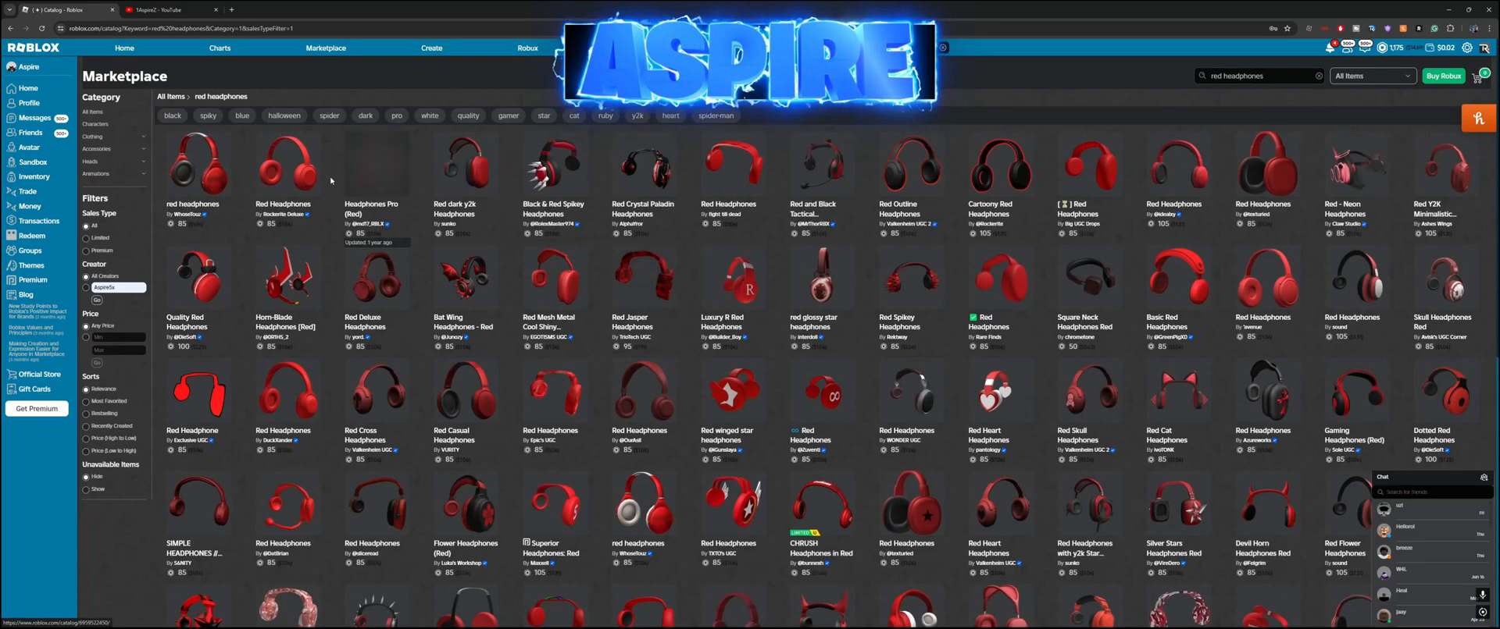
Step: Open the Red Headphones by fight till dead, inspect them on the rotated avatar preview and close their page
click(733, 164)
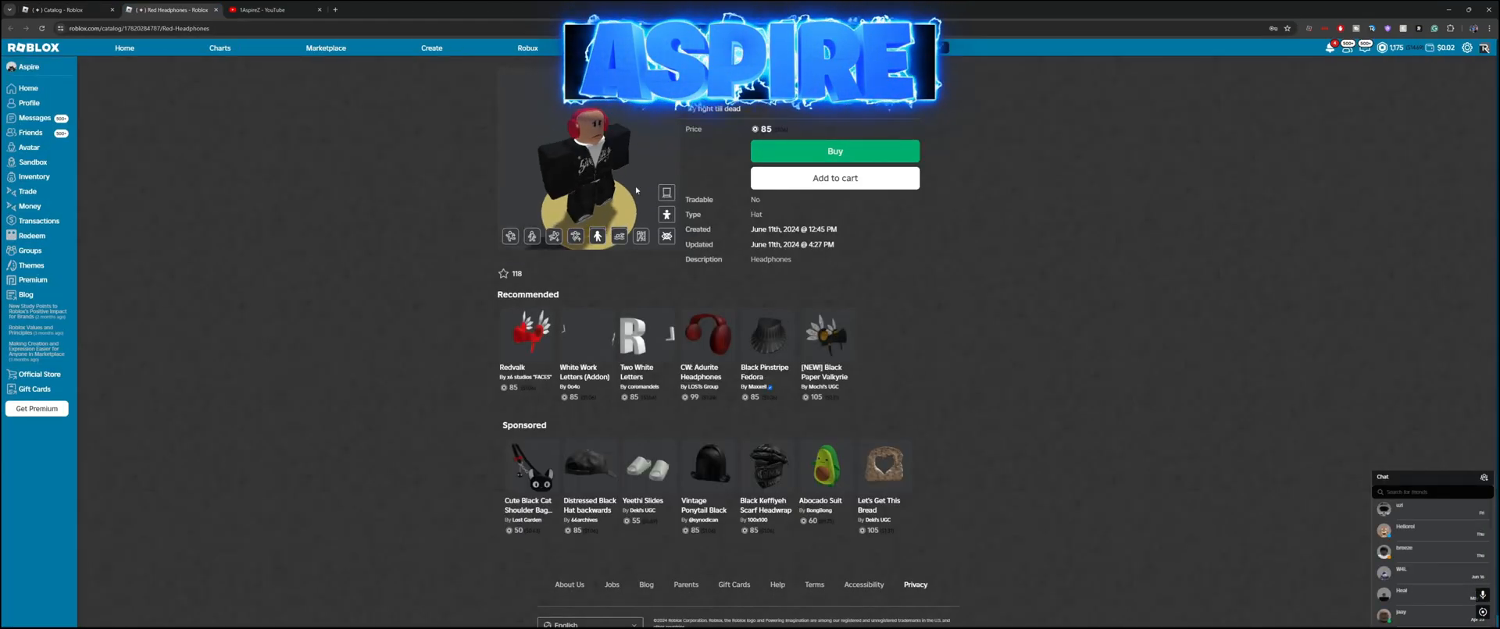
drag(640, 182, 523, 167)
scroll(593, 180, up, 5)
scroll(578, 173, down, 5)
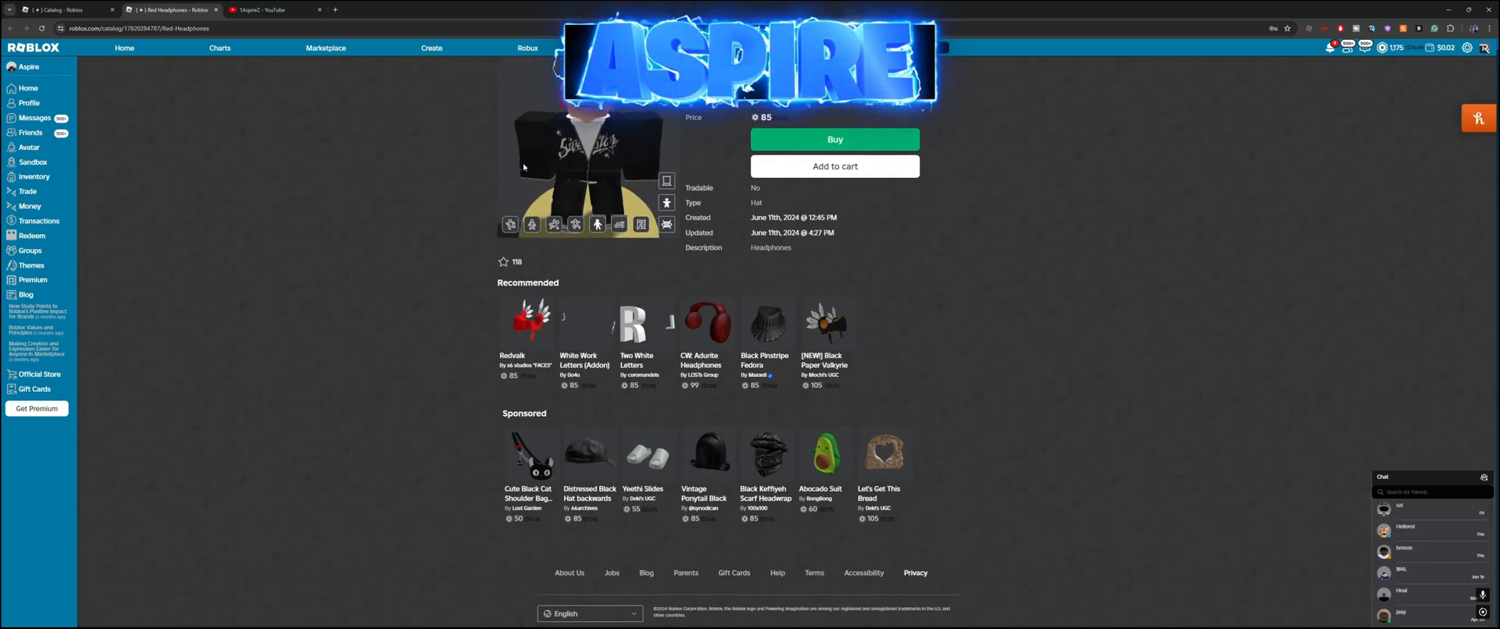
middle_click(181, 11)
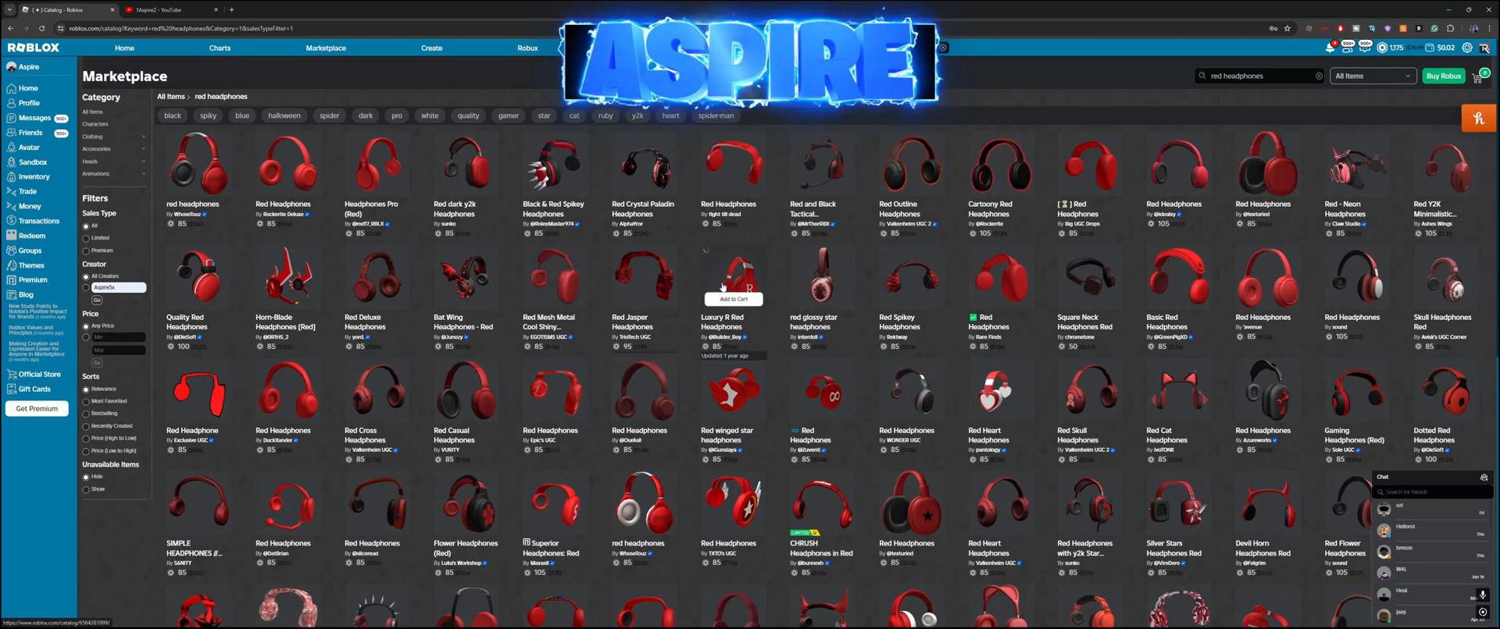
Step: Open the Red Headphones by Rare Finds on their own page and select the item ID in the page address
middle_click(1001, 281)
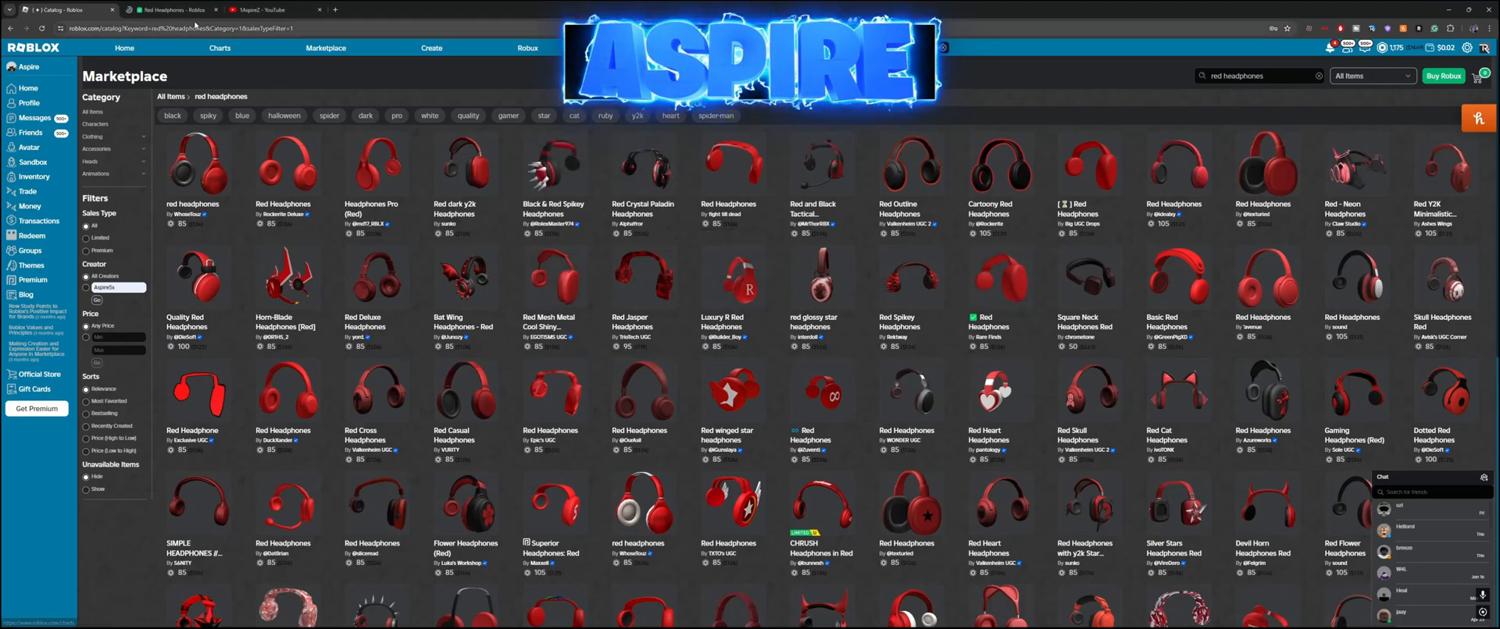
key(ctrl+Tab)
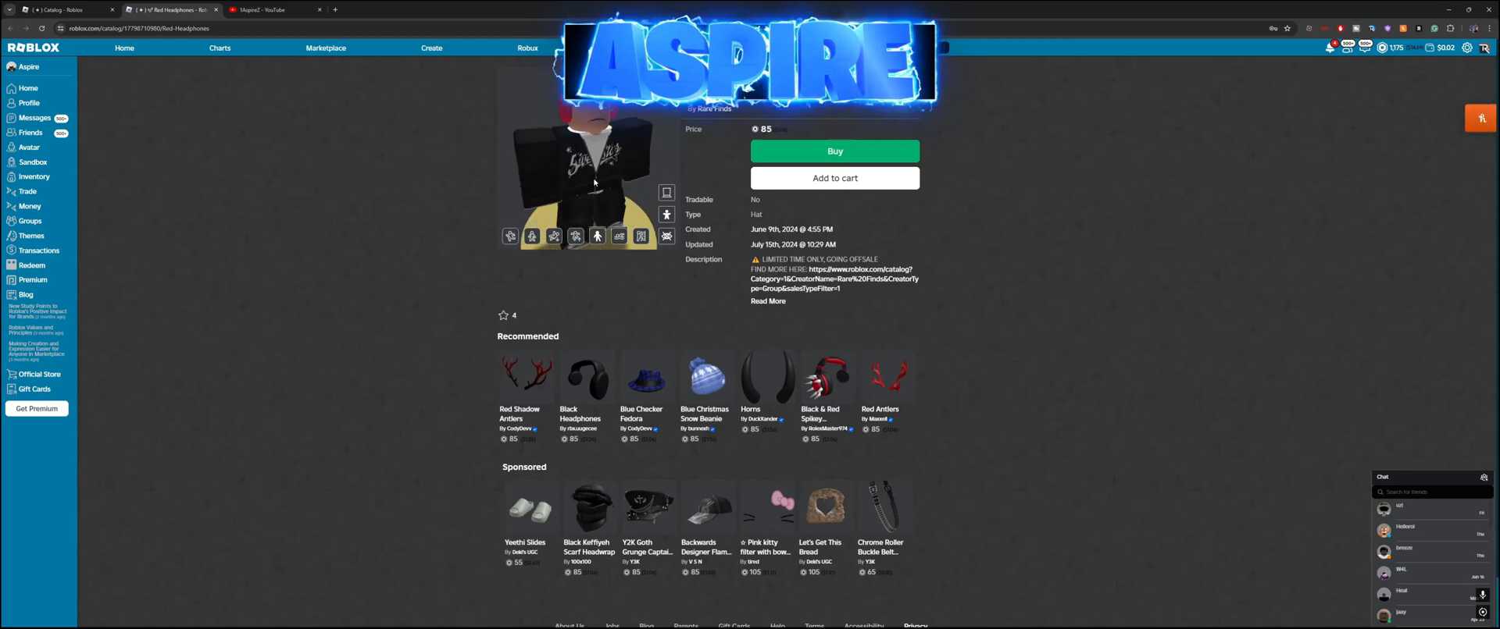
double_click(135, 30)
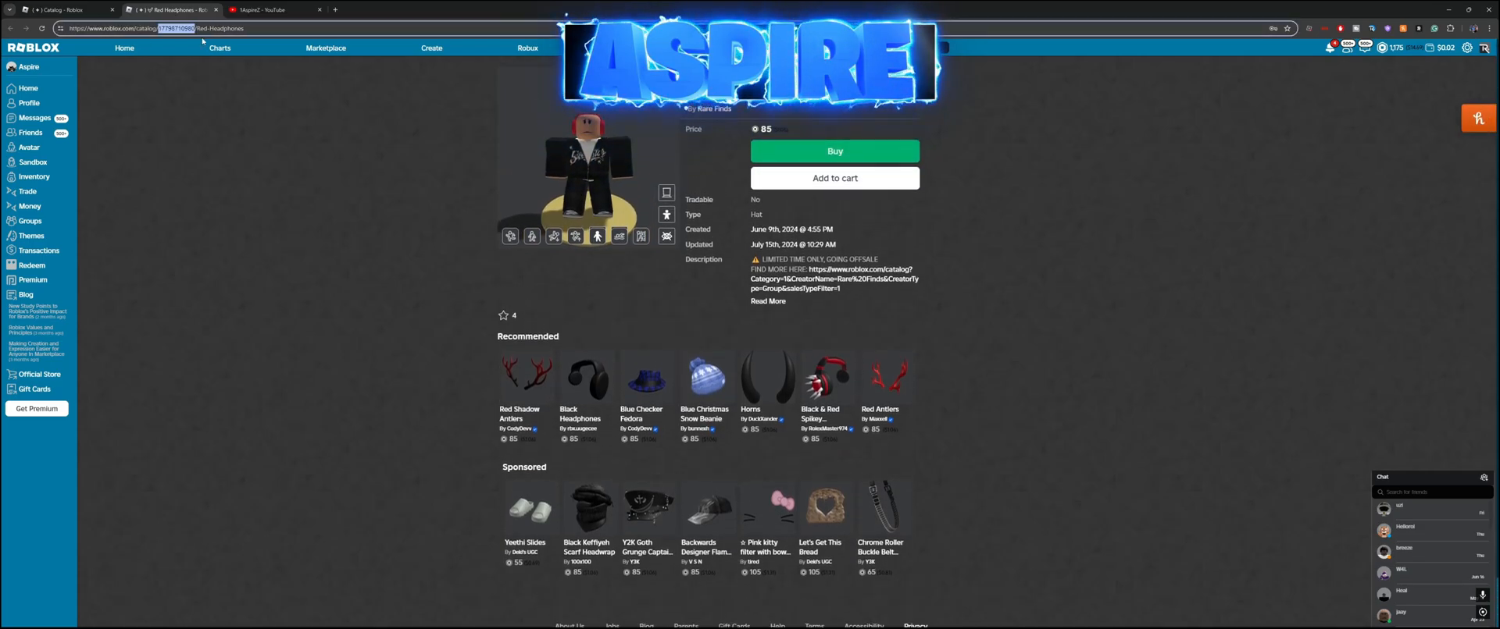
Step: Switch to Roblox Studio and insert the Rare Finds headphones asset using the copied item ID
key(alt+Tab)
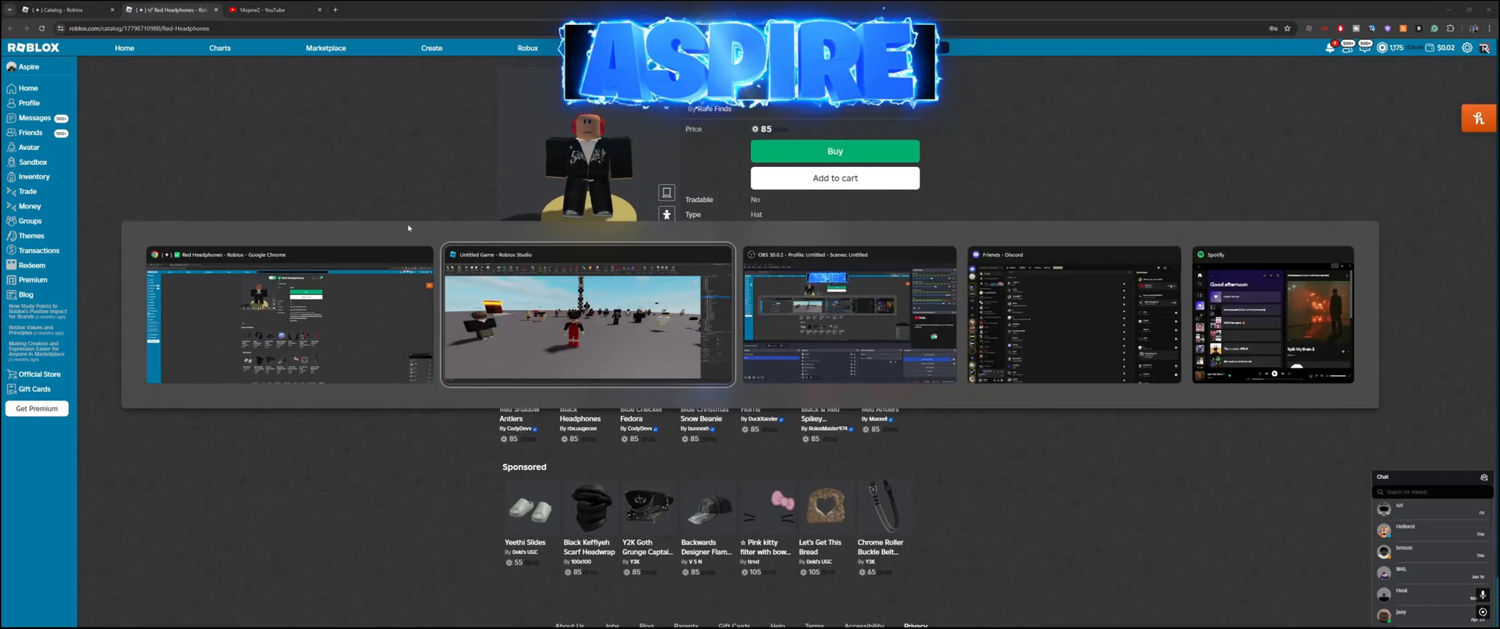
click(378, 33)
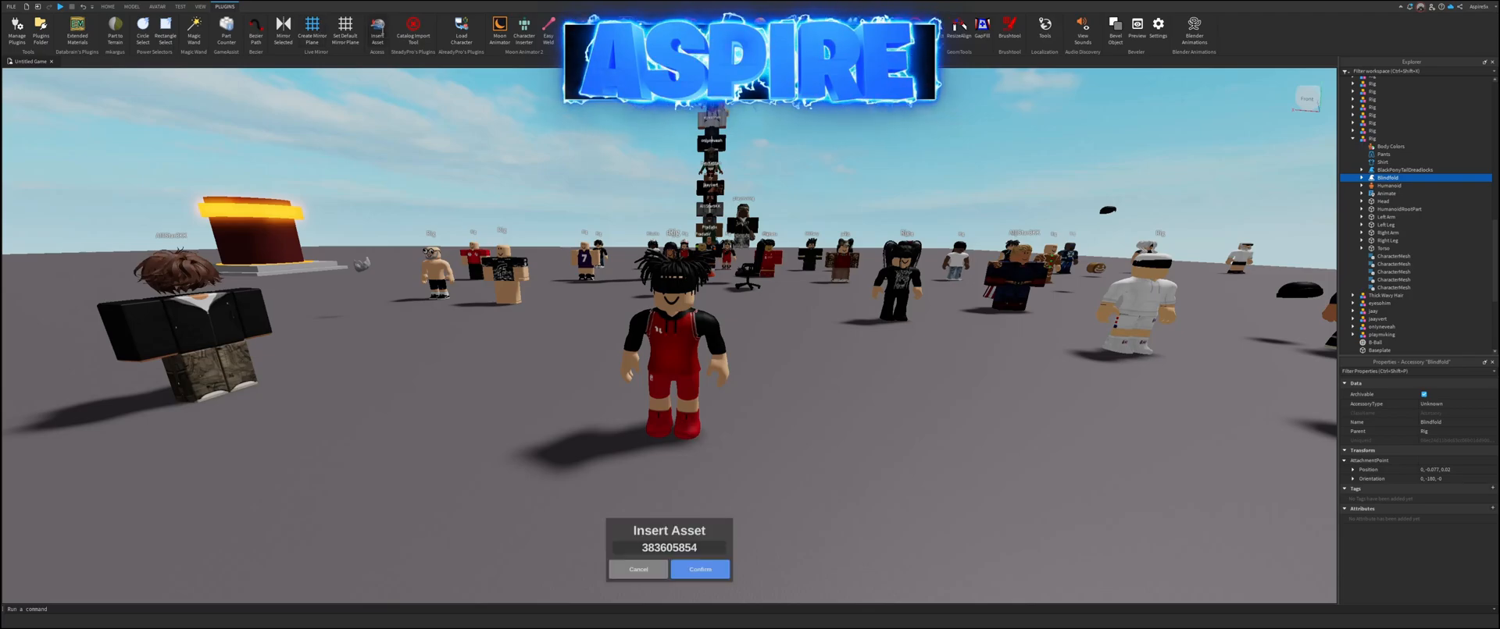
click(699, 569)
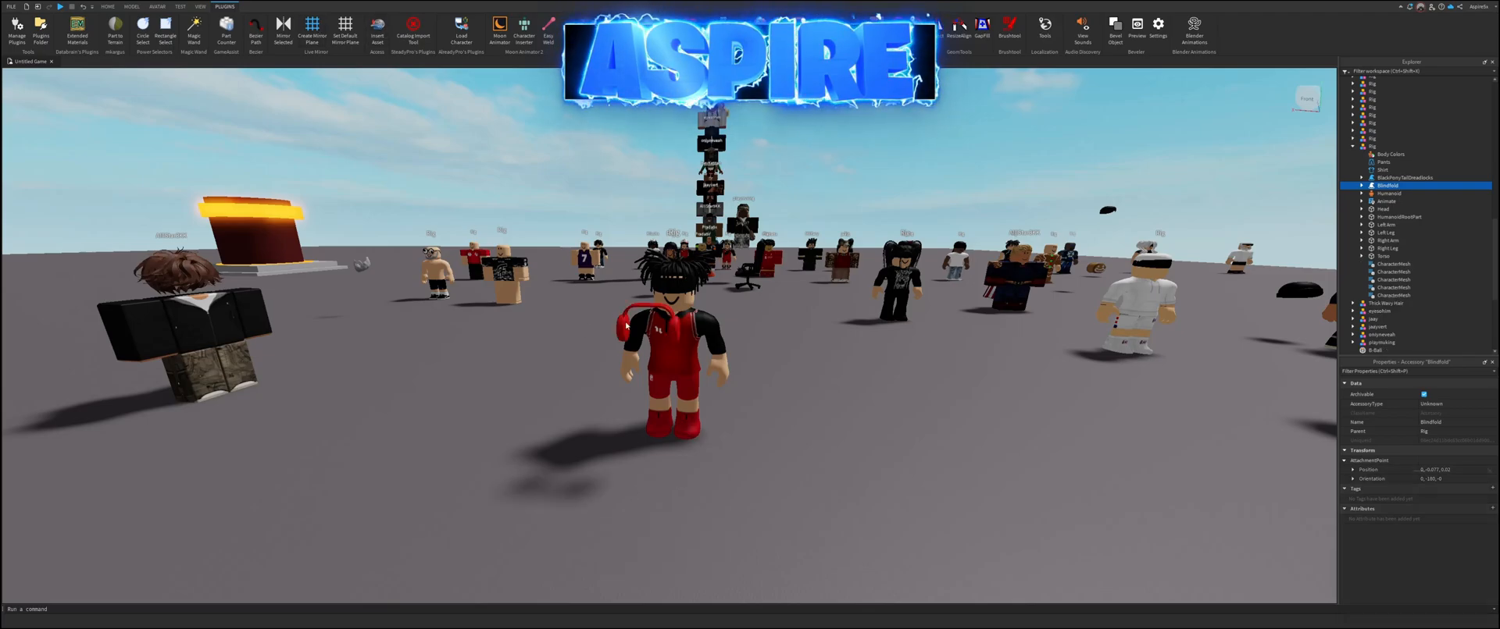
key(super+v)
click(1477, 499)
click(1489, 457)
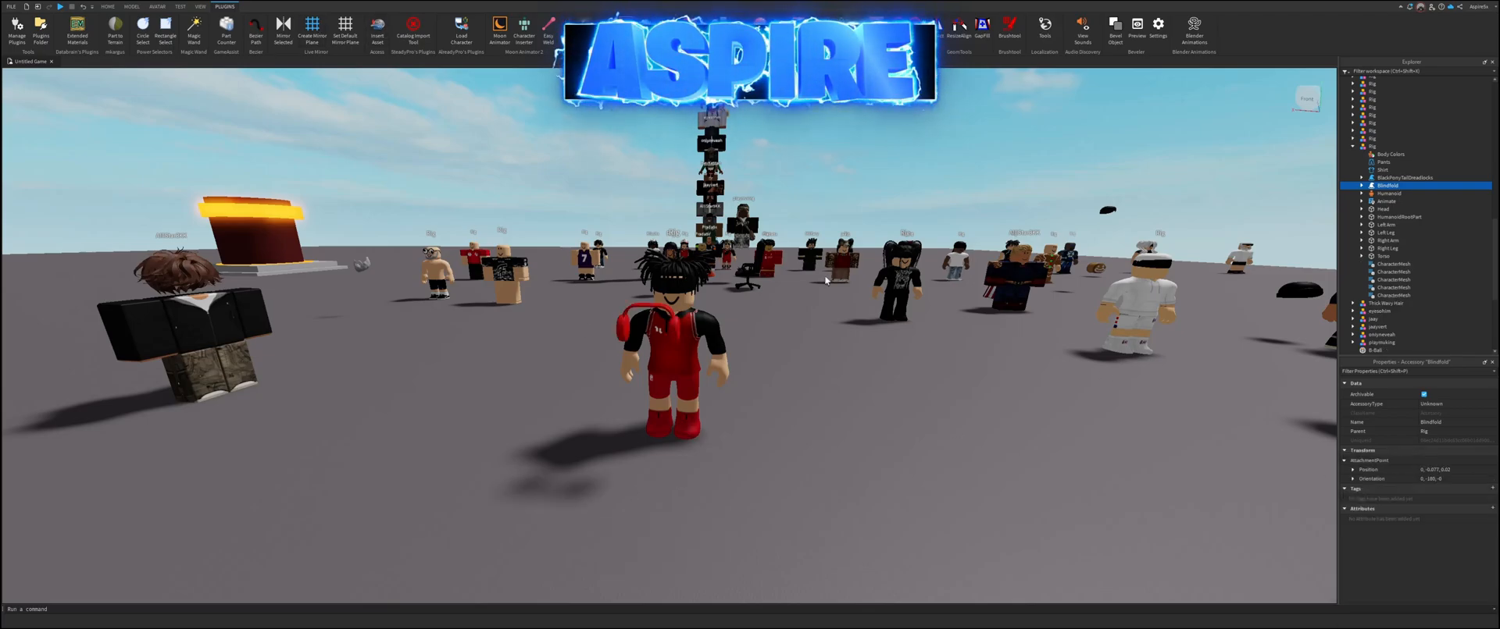
Step: Move the inserted headphones, Accessory (defaultAccessory), from the workspace into the basketball character's Rig model
scroll(1374, 196, up, 18)
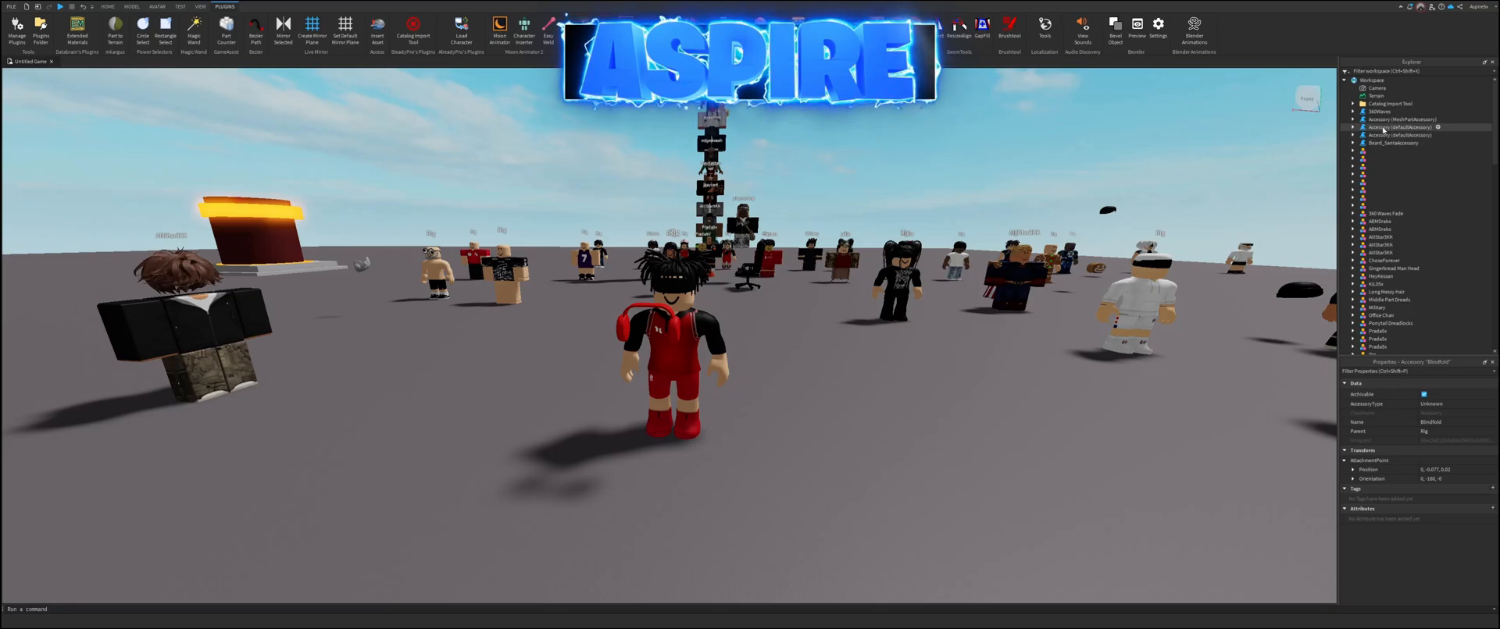
click(1387, 135)
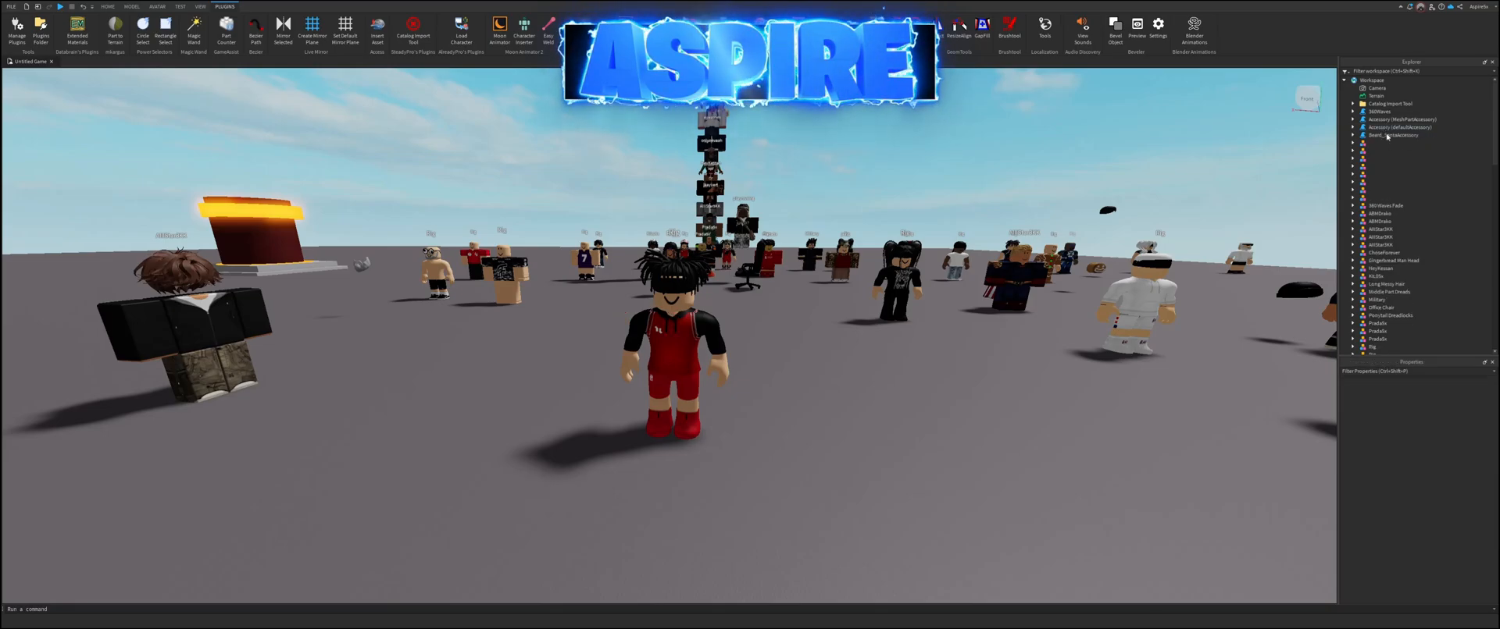
scroll(1391, 198, down, 18)
mouse_move(1389, 138)
mouse_down()
mouse_move(1391, 198)
mouse_move(1379, 133)
mouse_up()
key(w)
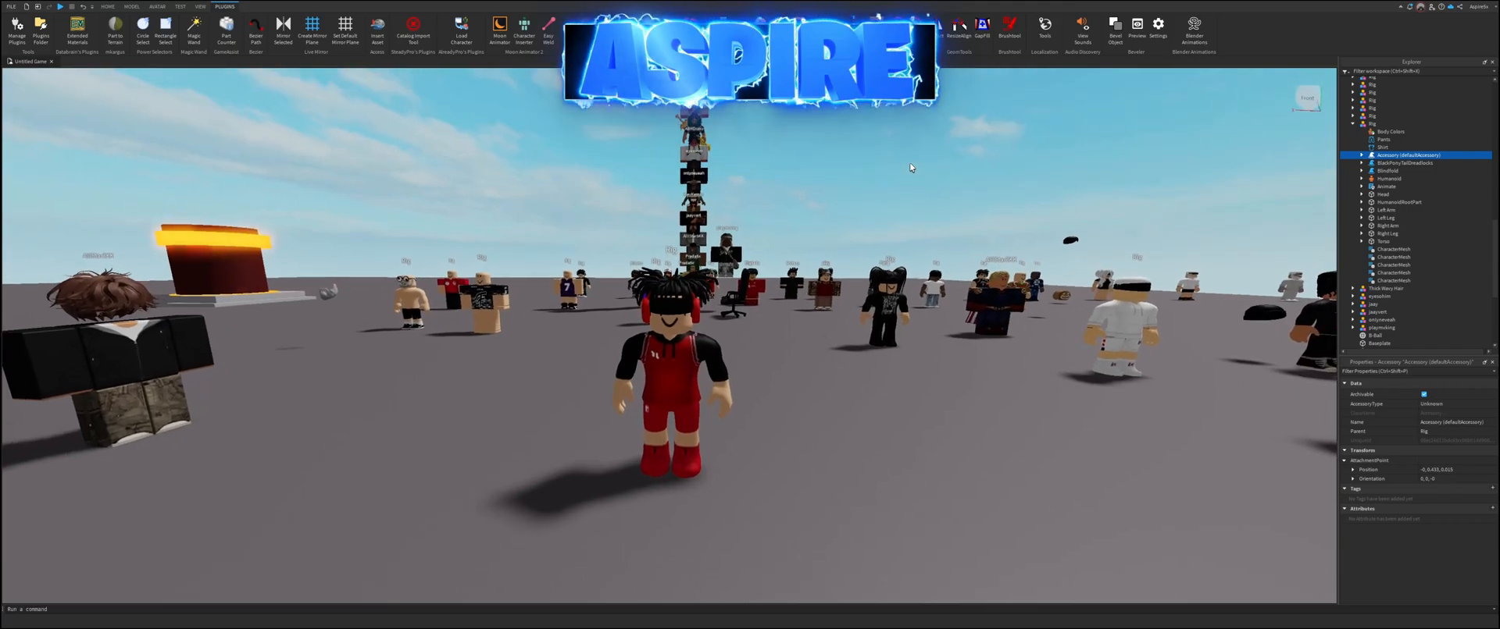
key(s)
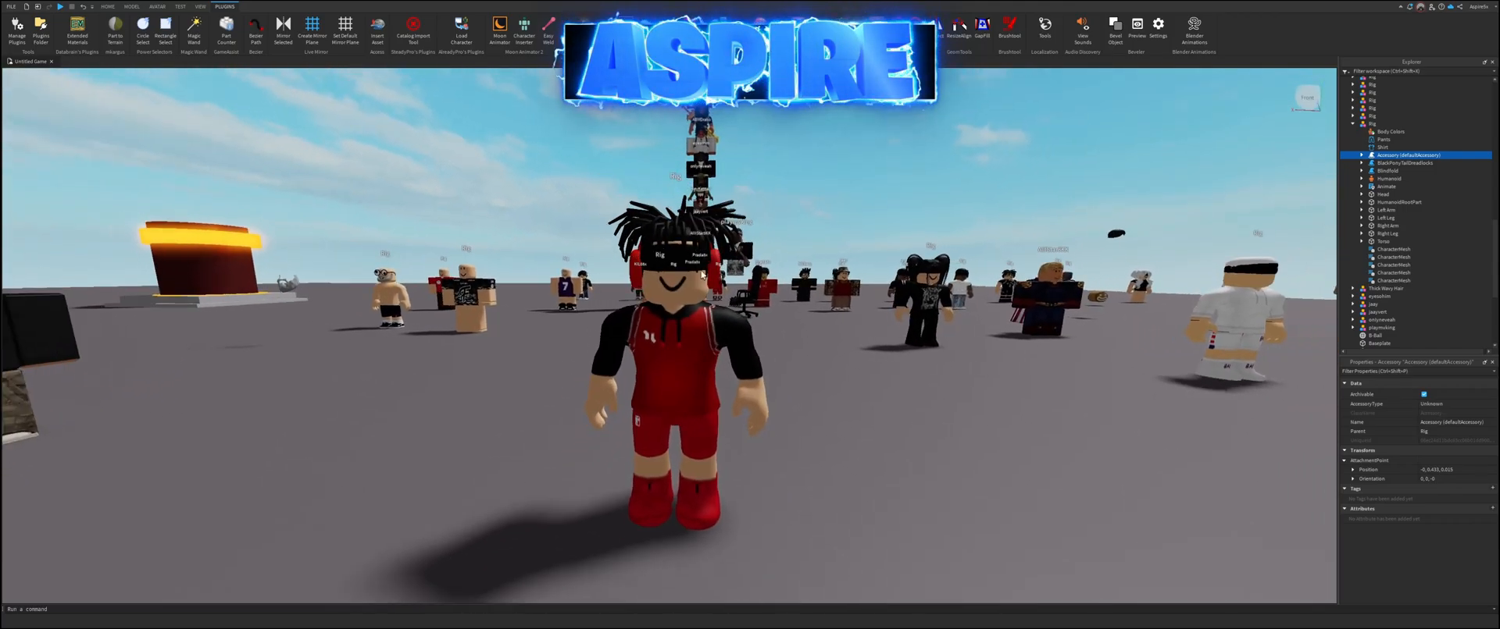
key(w)
key(s)
Step: Select the basketball character's whole Rig model and start exporting the selection
scroll(1373, 173, up, 3)
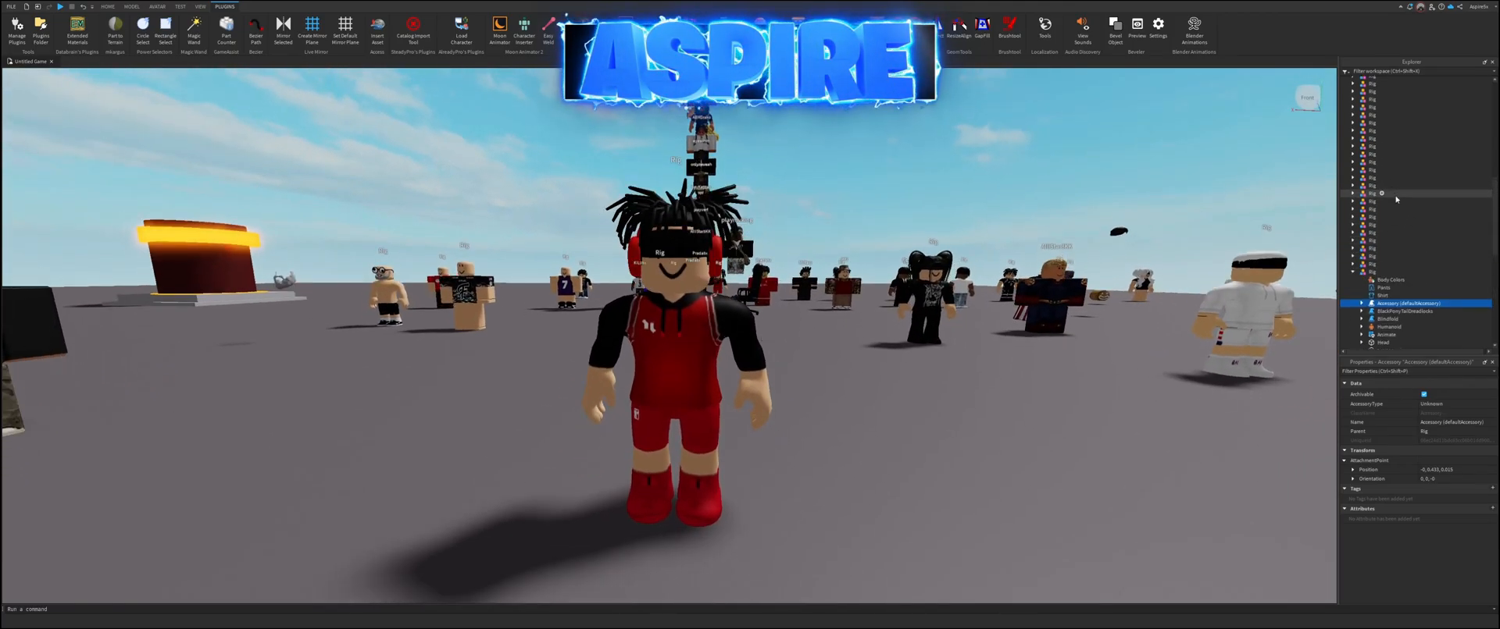
click(1369, 168)
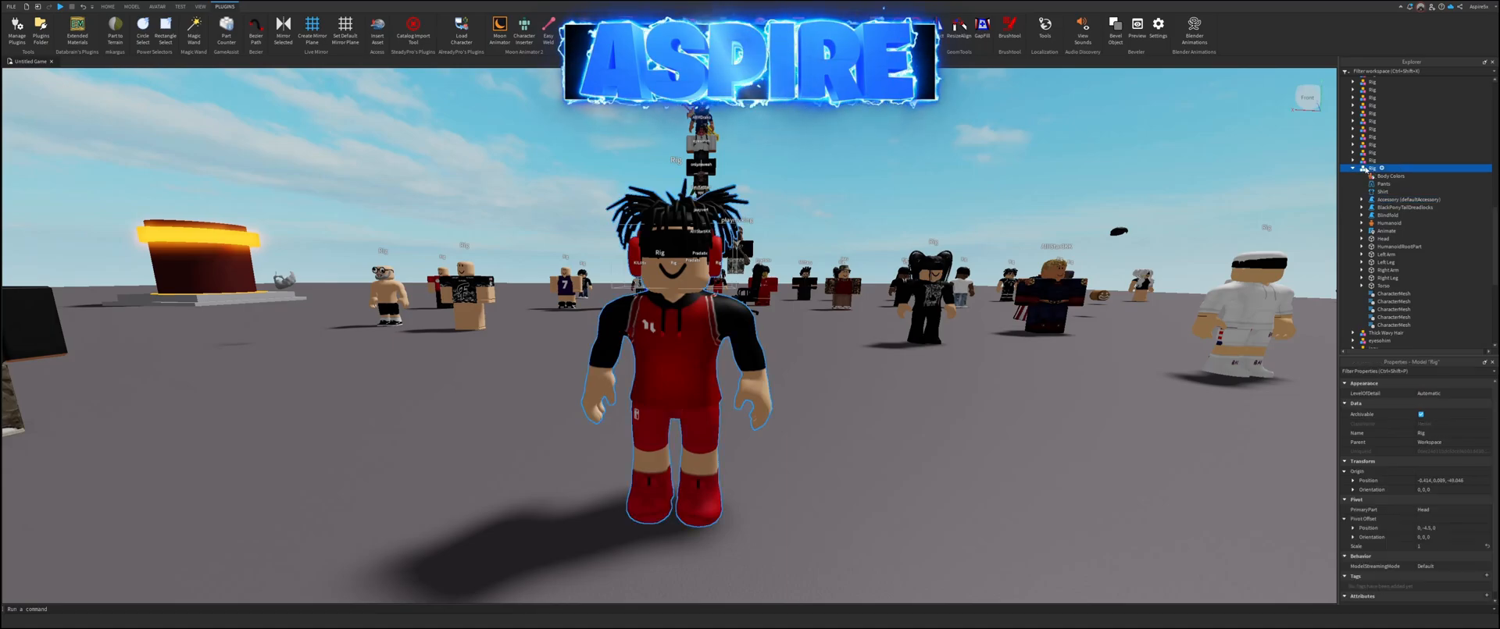
right_click(1372, 169)
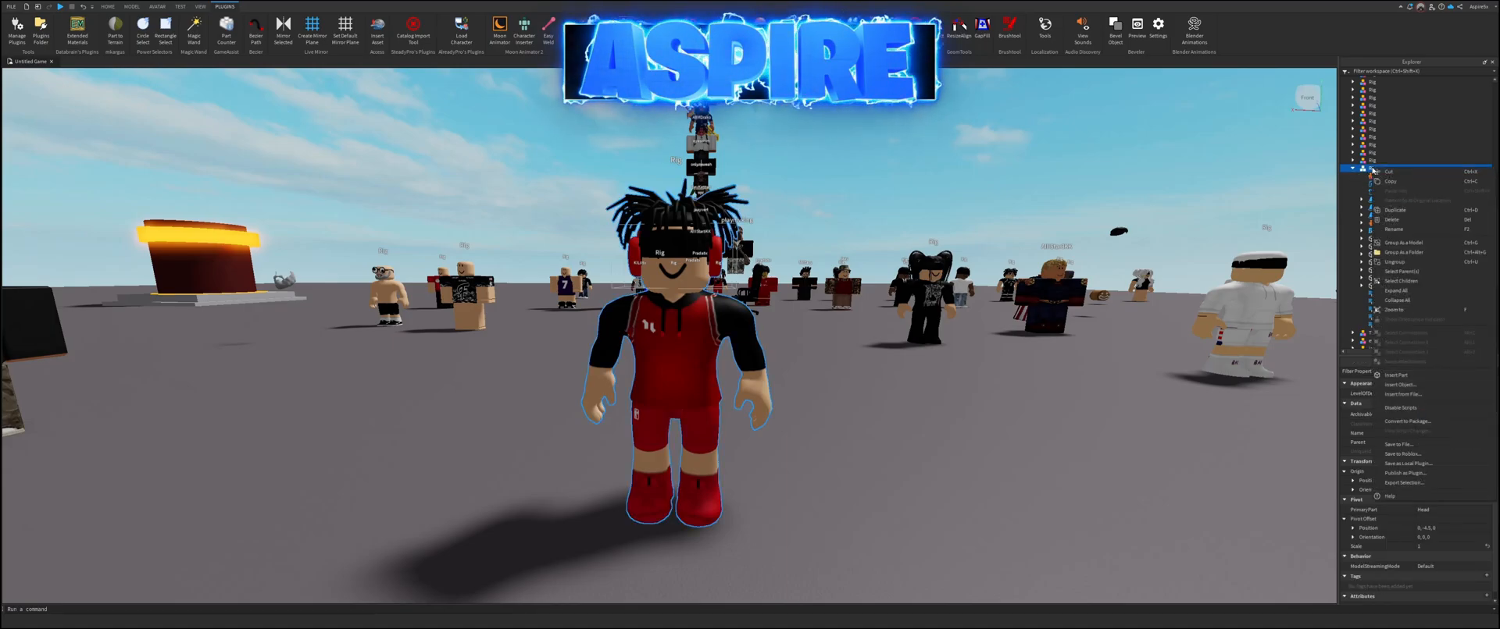
click(1415, 484)
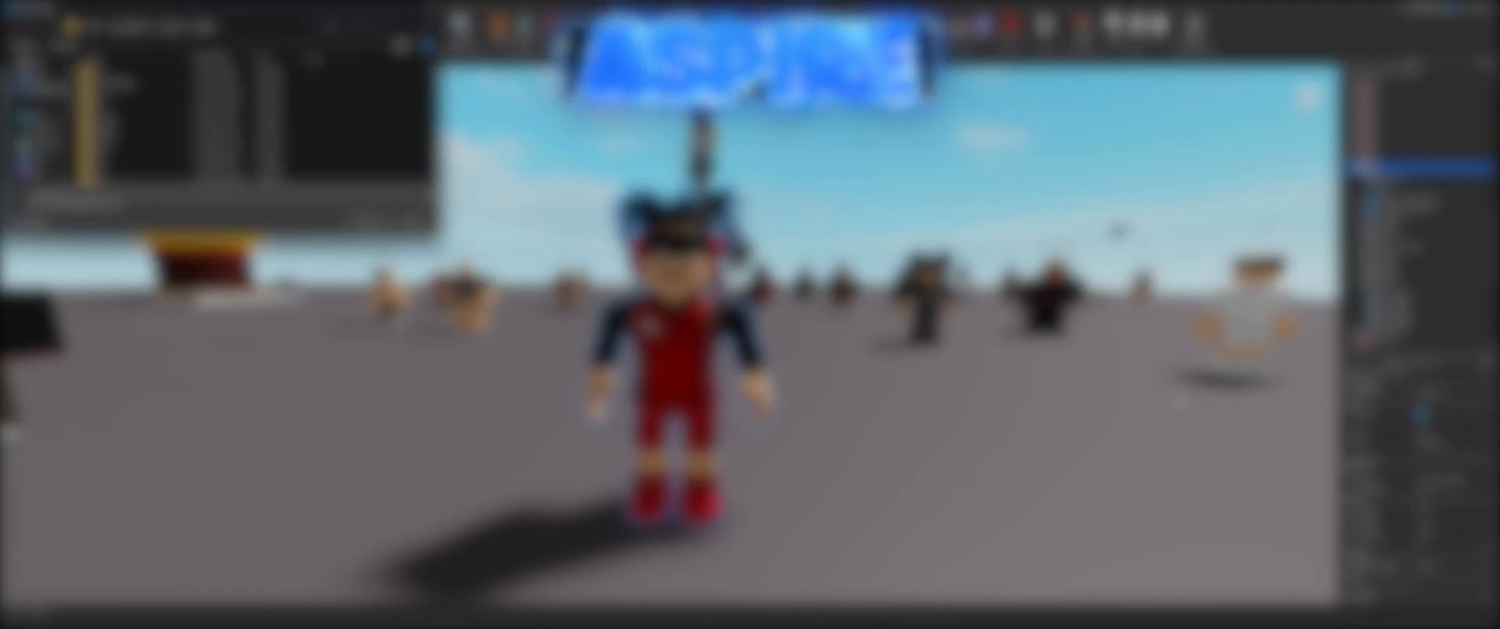
Step: Create the folder Aspire Vid inside Documents\Blender\Aspire and save the exported rig in it as Aspire.obj
drag(160, 7, 222, 100)
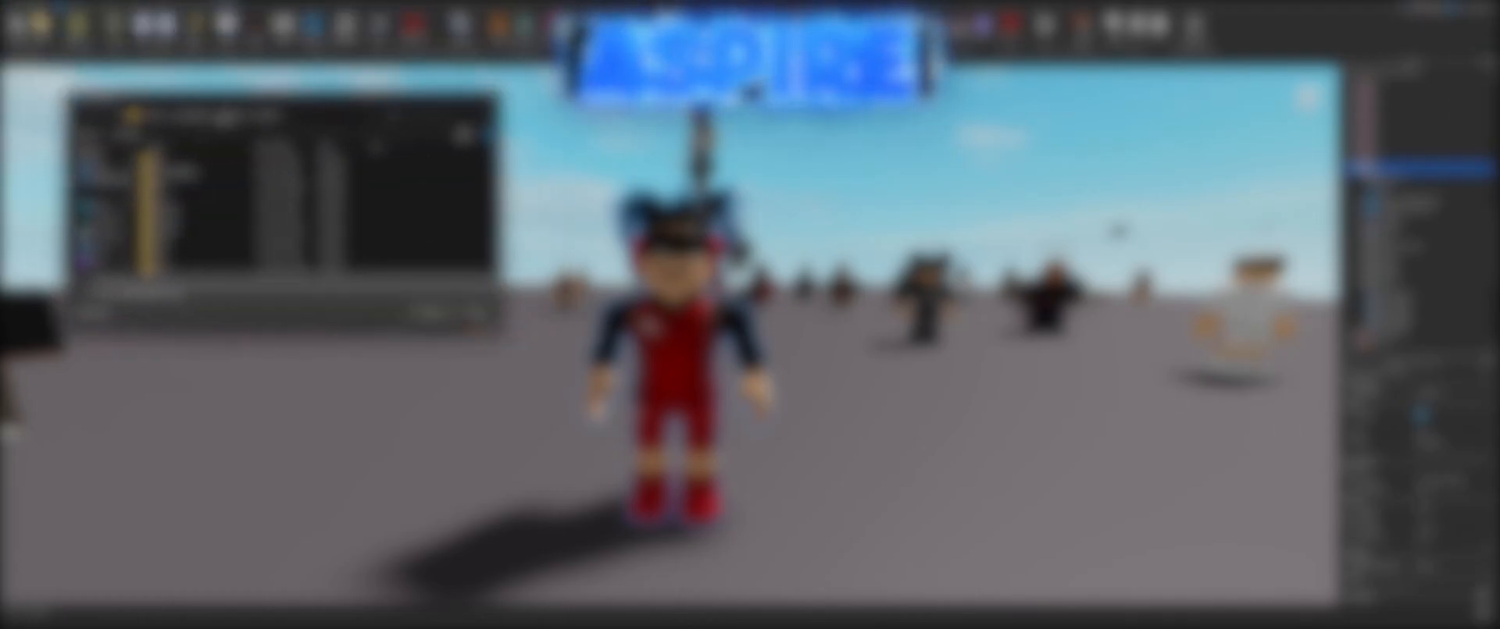
scroll(117, 219, up, 3)
scroll(106, 227, up, 1)
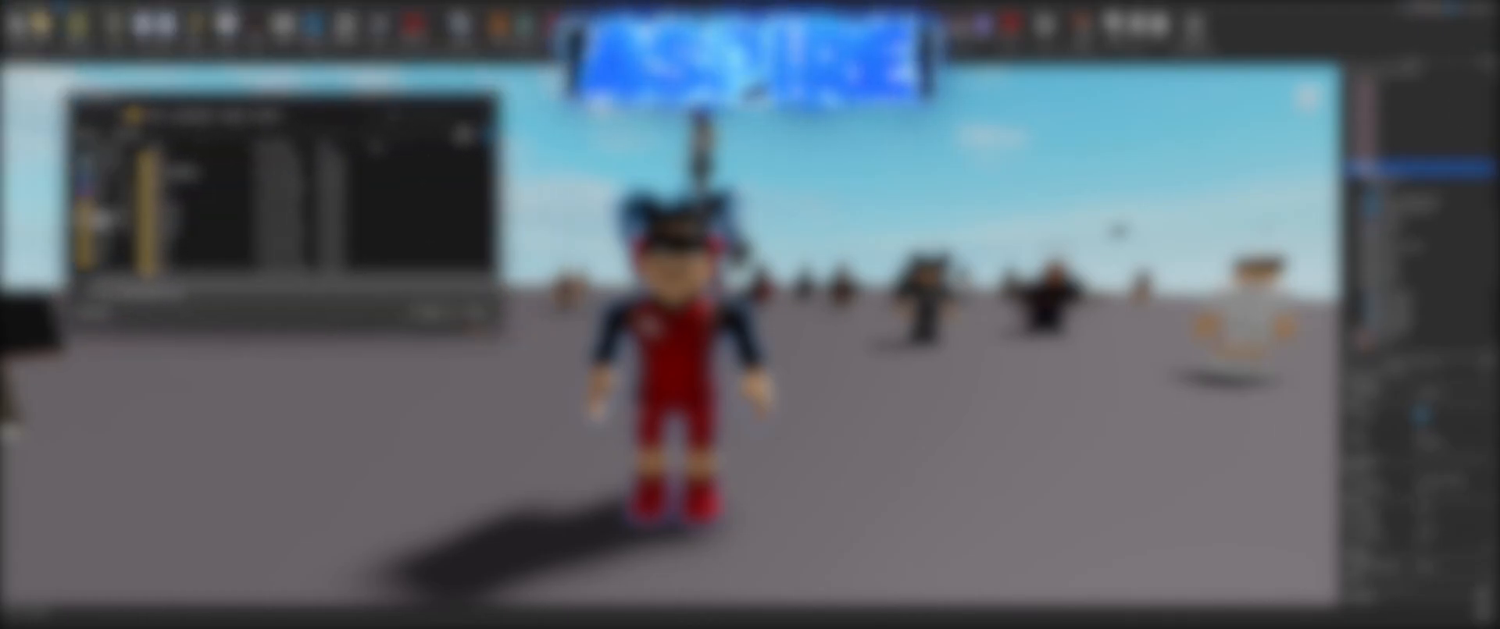
scroll(106, 233, up, 1)
click(105, 234)
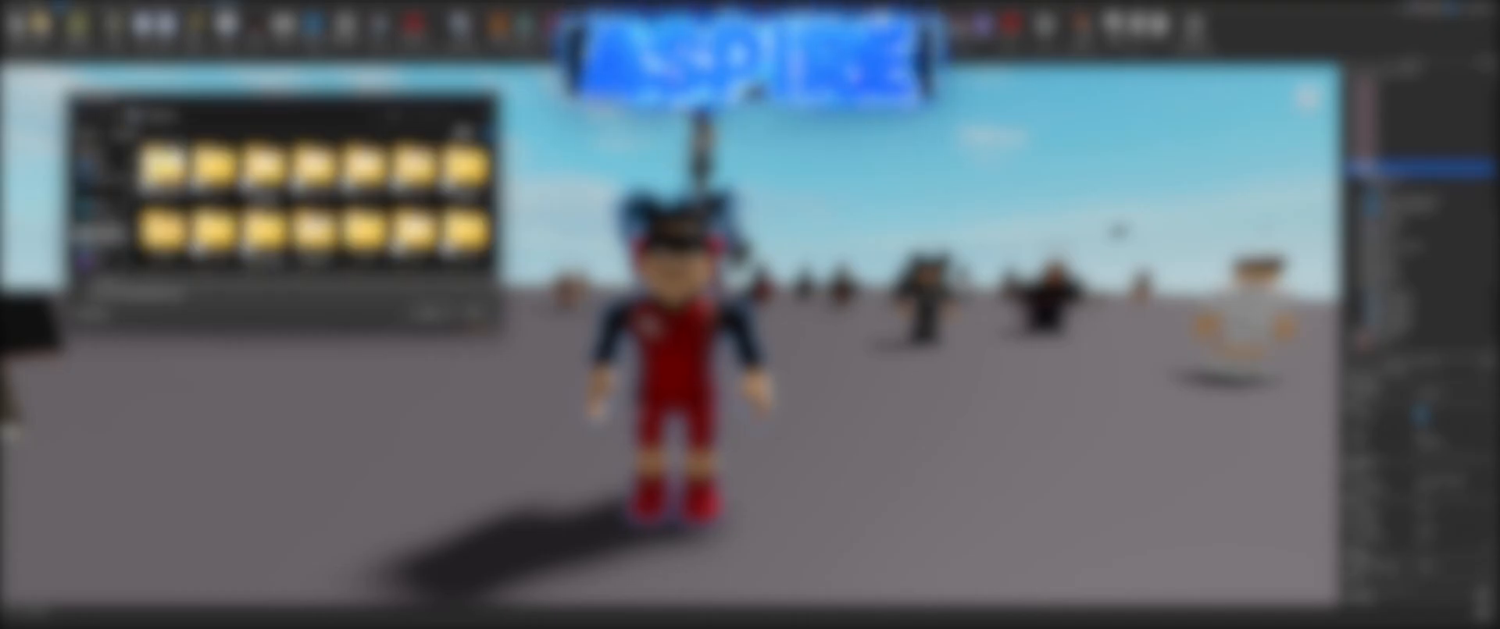
double_click(168, 237)
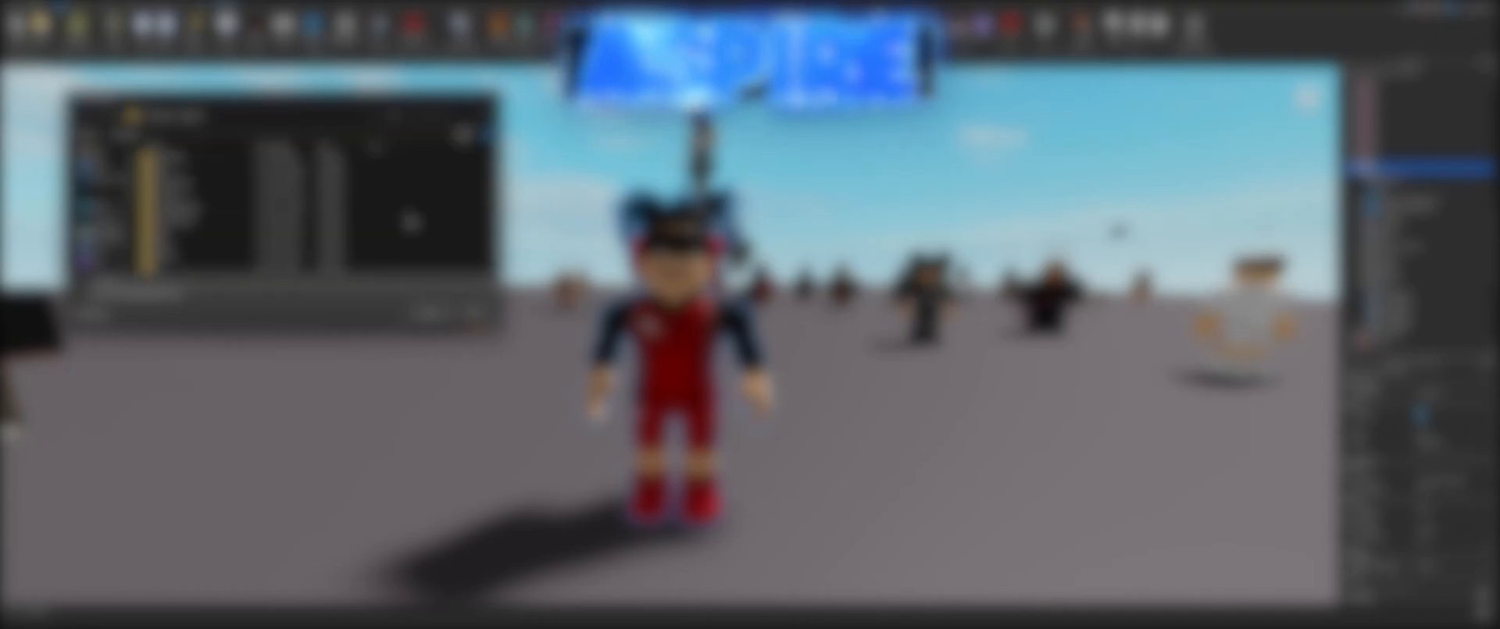
right_click(410, 218)
mouse_move(460, 321)
click(531, 321)
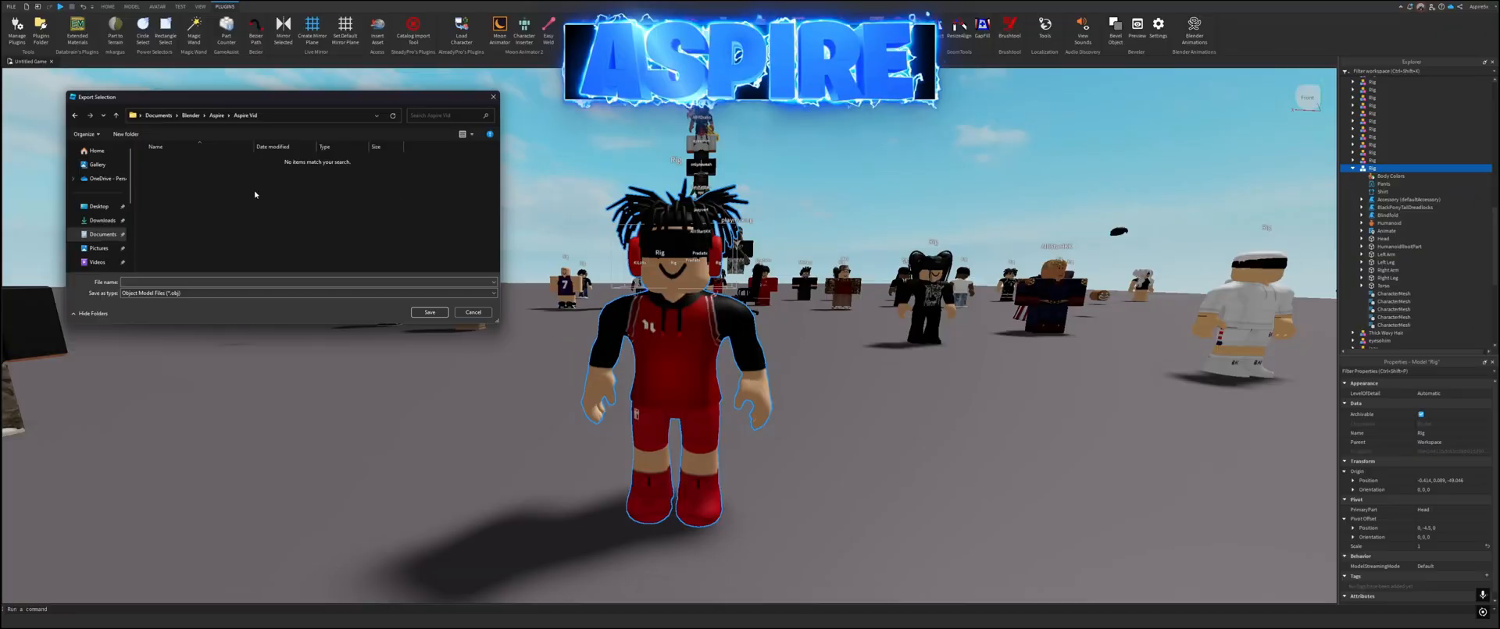
click(244, 282)
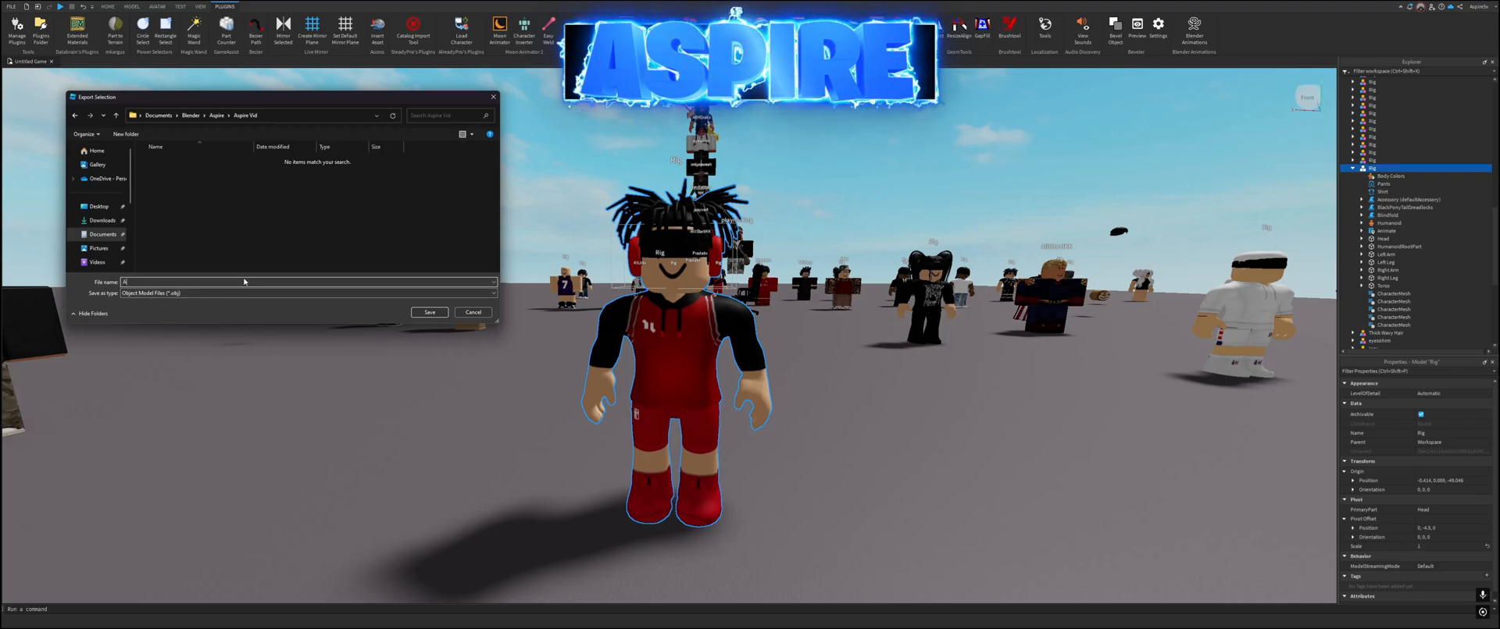
key(Return)
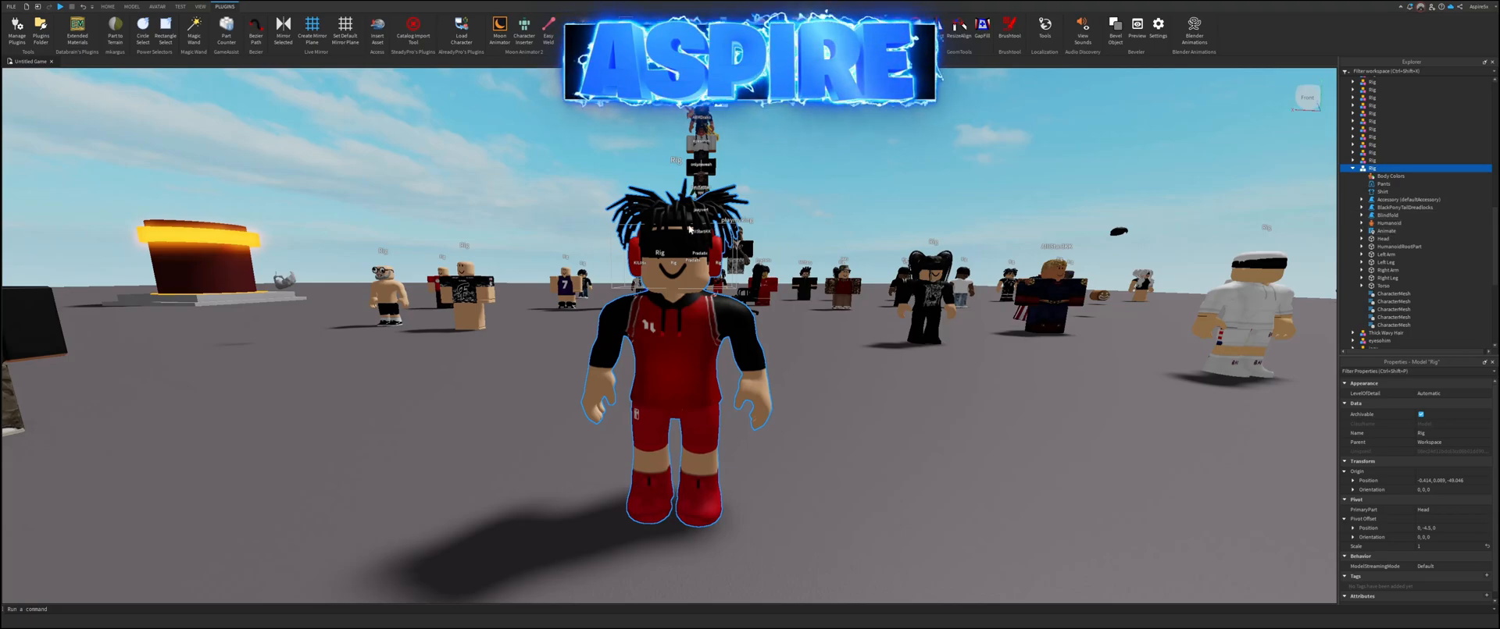
Step: Export the headphones, Accessory (defaultAccessory), as headphones.obj into a new Headphones folder inside Aspire Vid
click(1392, 201)
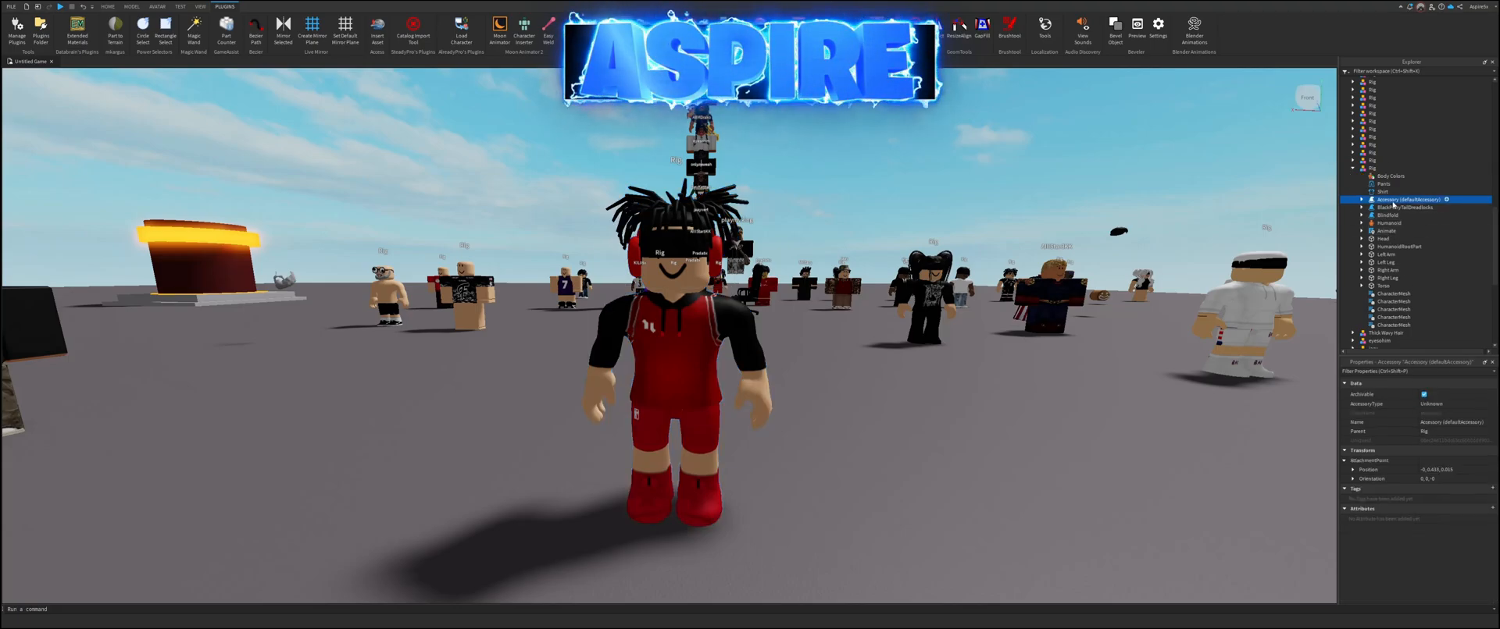
right_click(1392, 204)
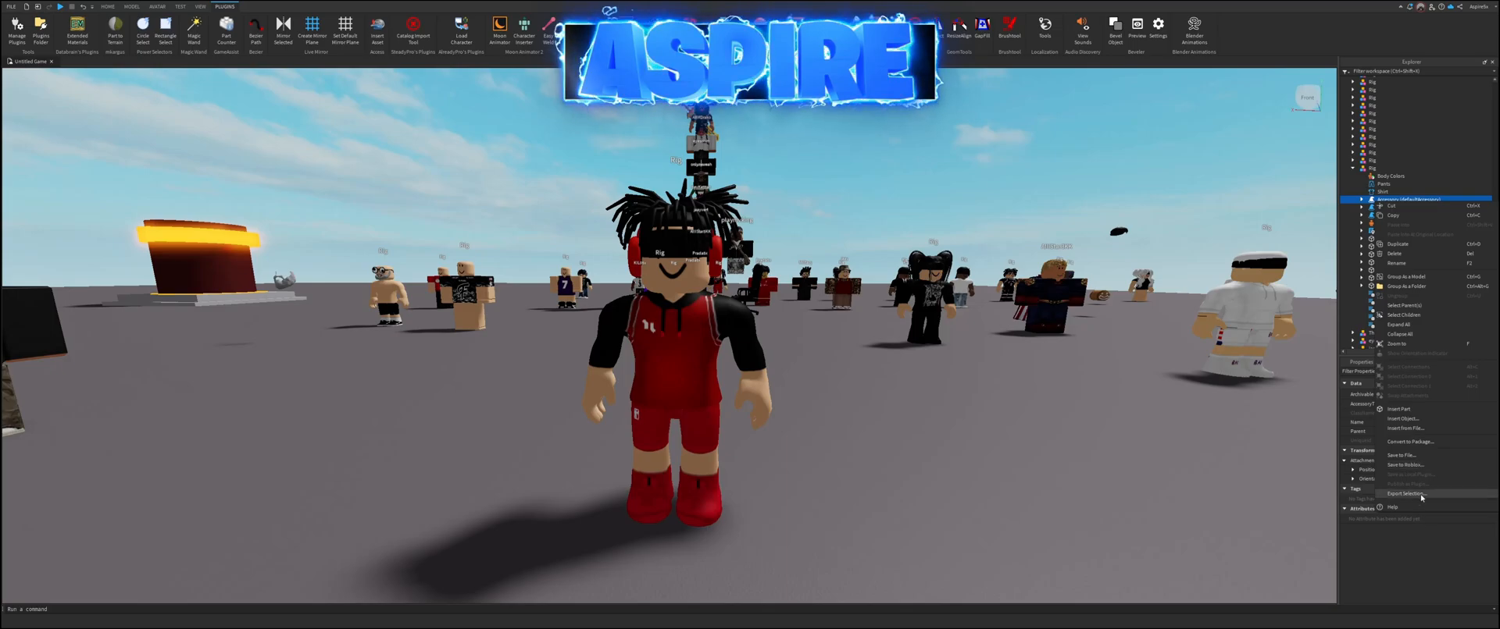
click(1404, 494)
right_click(360, 208)
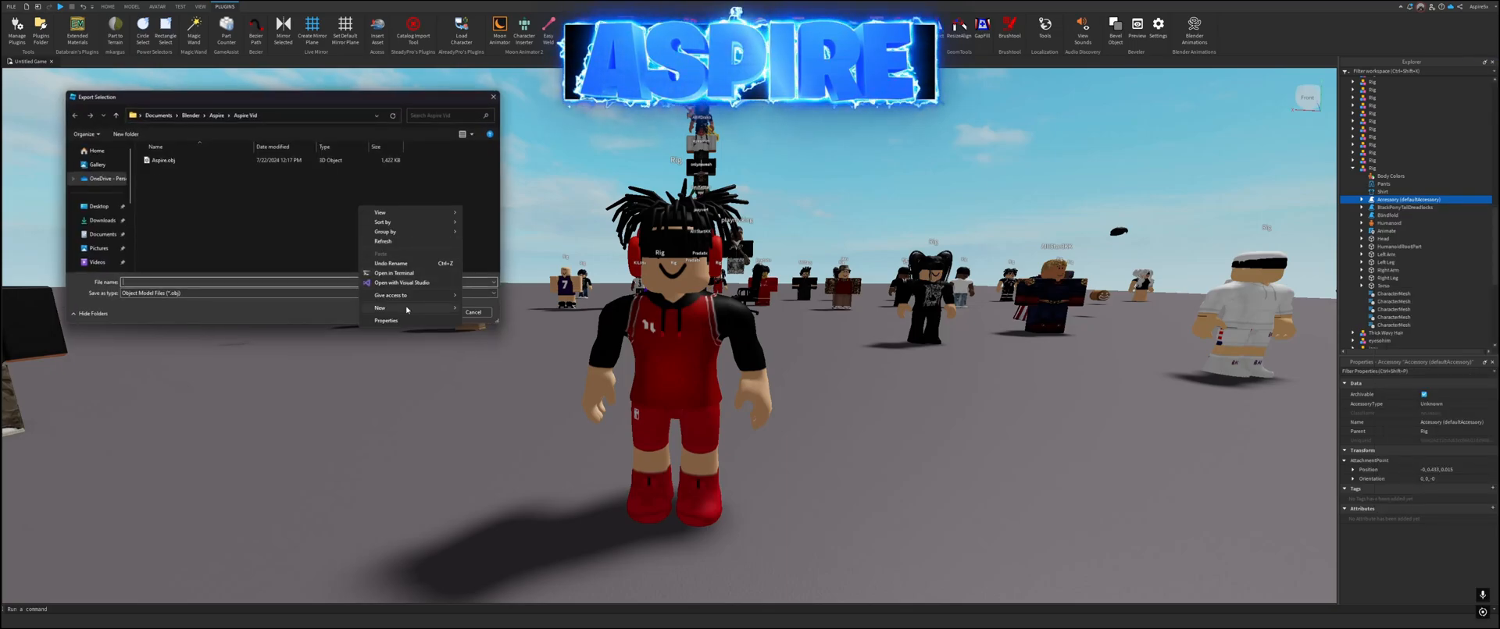
mouse_move(406, 309)
click(480, 309)
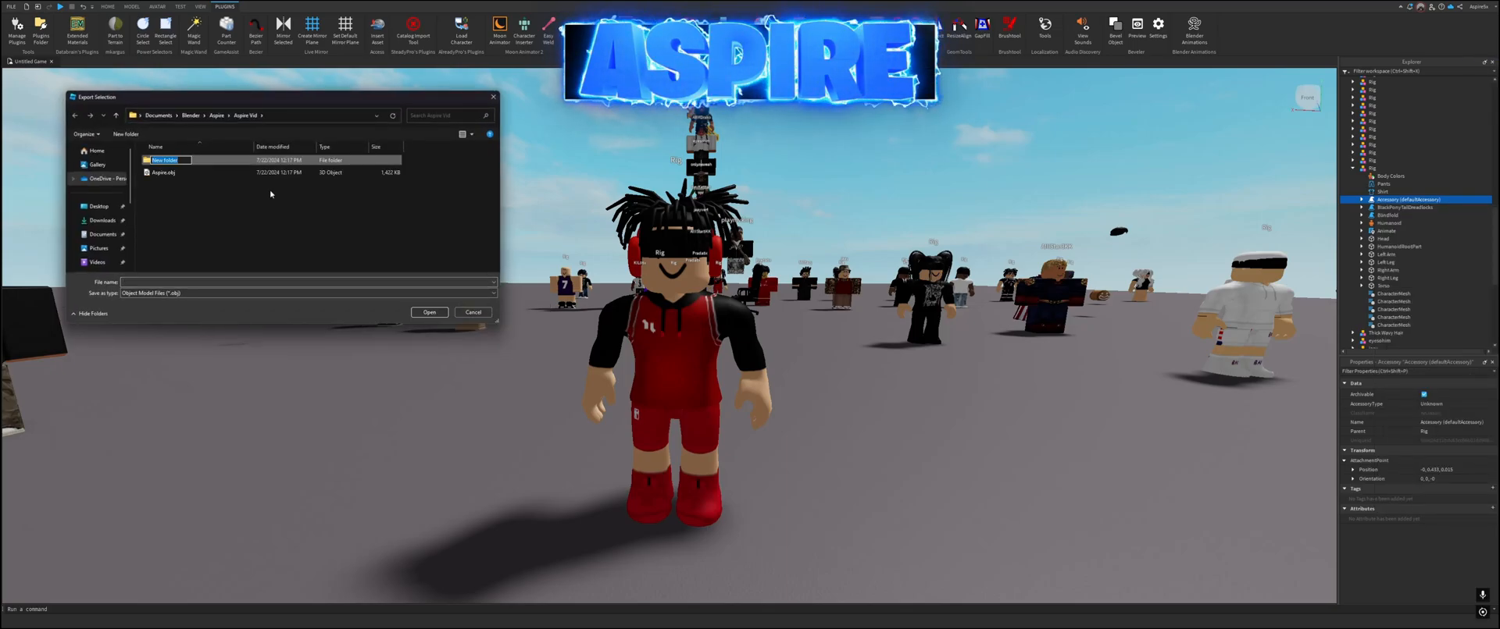
text(Headphone)
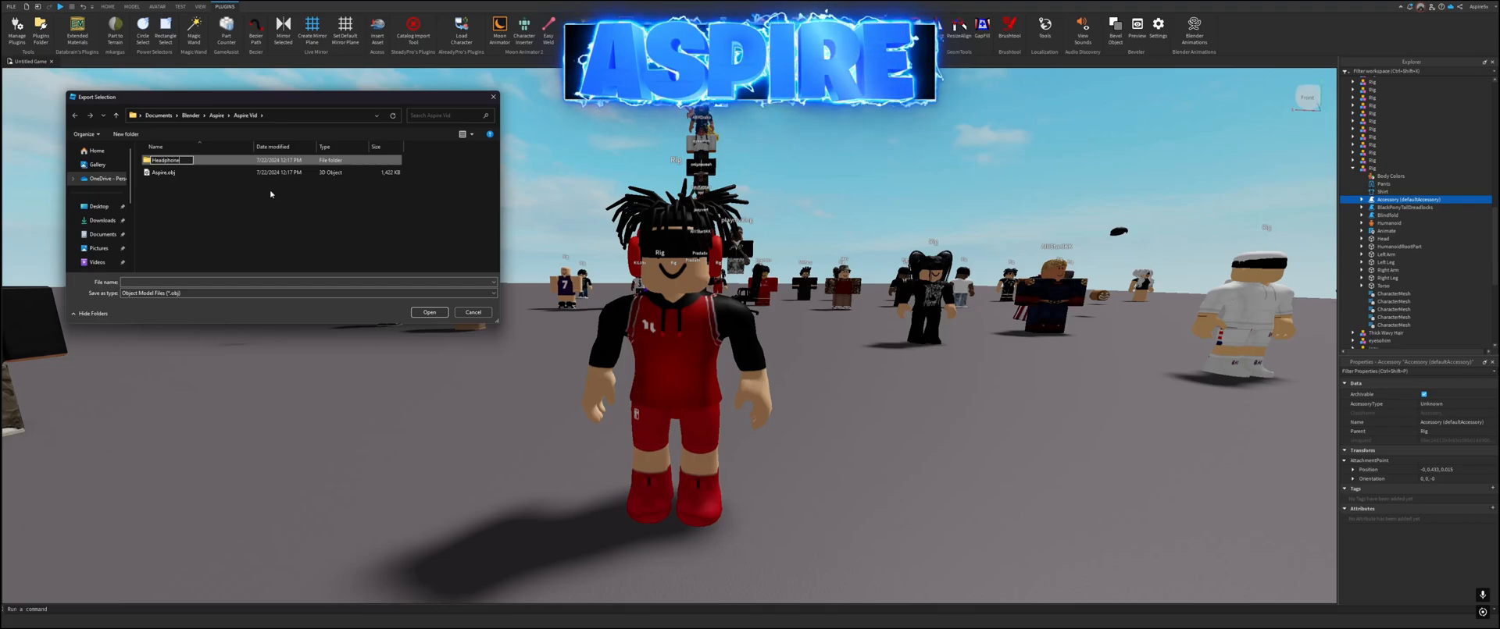
text(s)
key(Return)
key(Return)
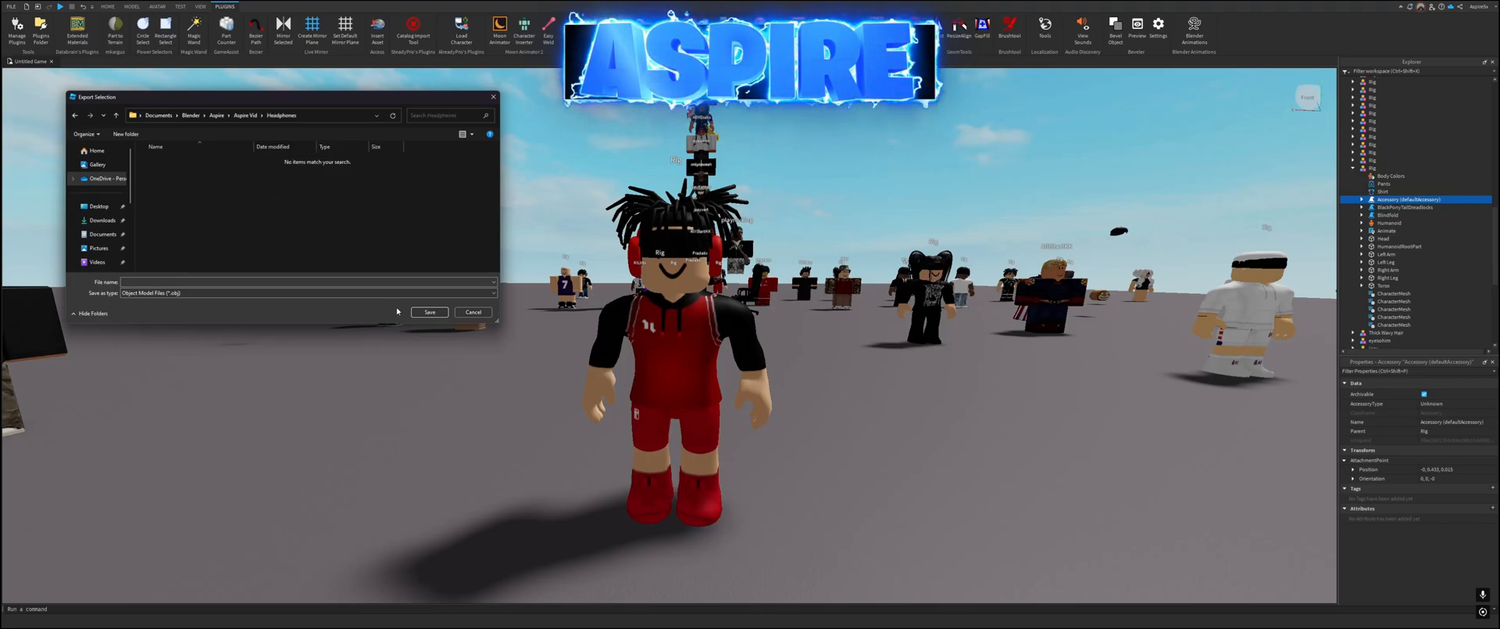
text(headph)
key(Return)
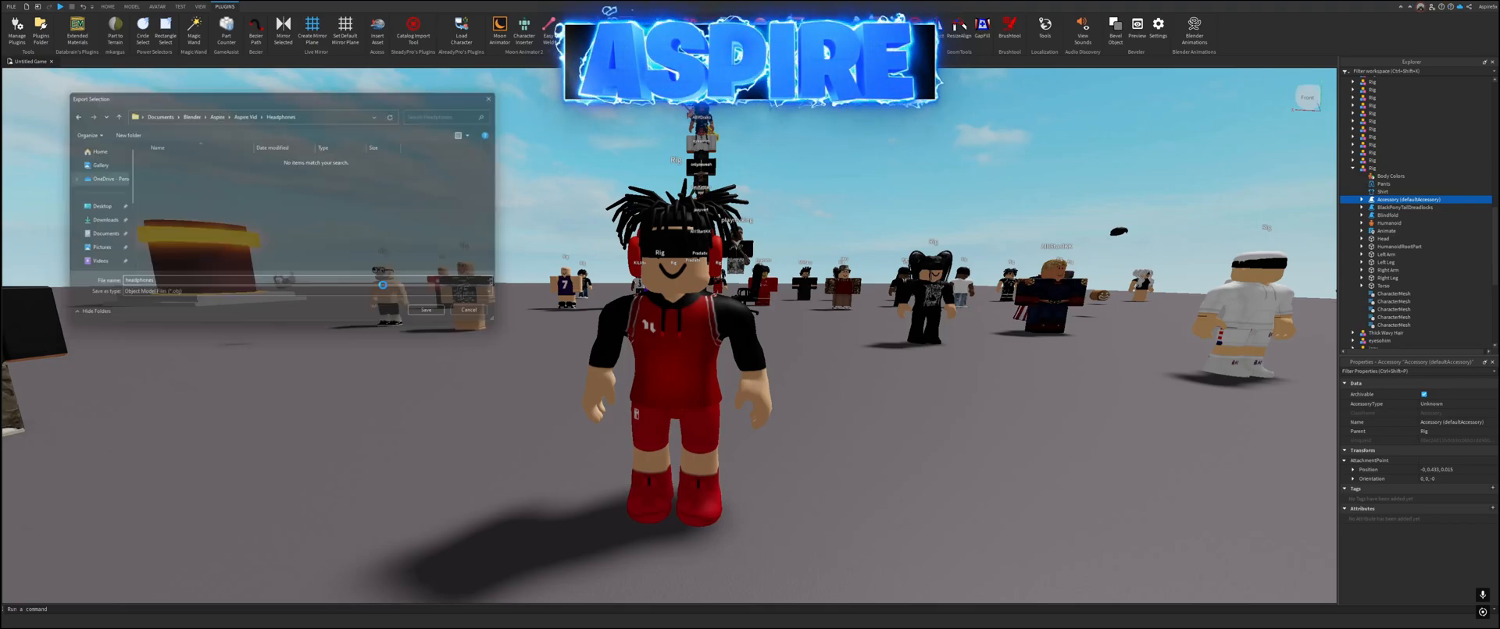
Step: Start exporting the rig's dreadlocks accessory and create a folder named hair inside Aspire Vid
click(1398, 207)
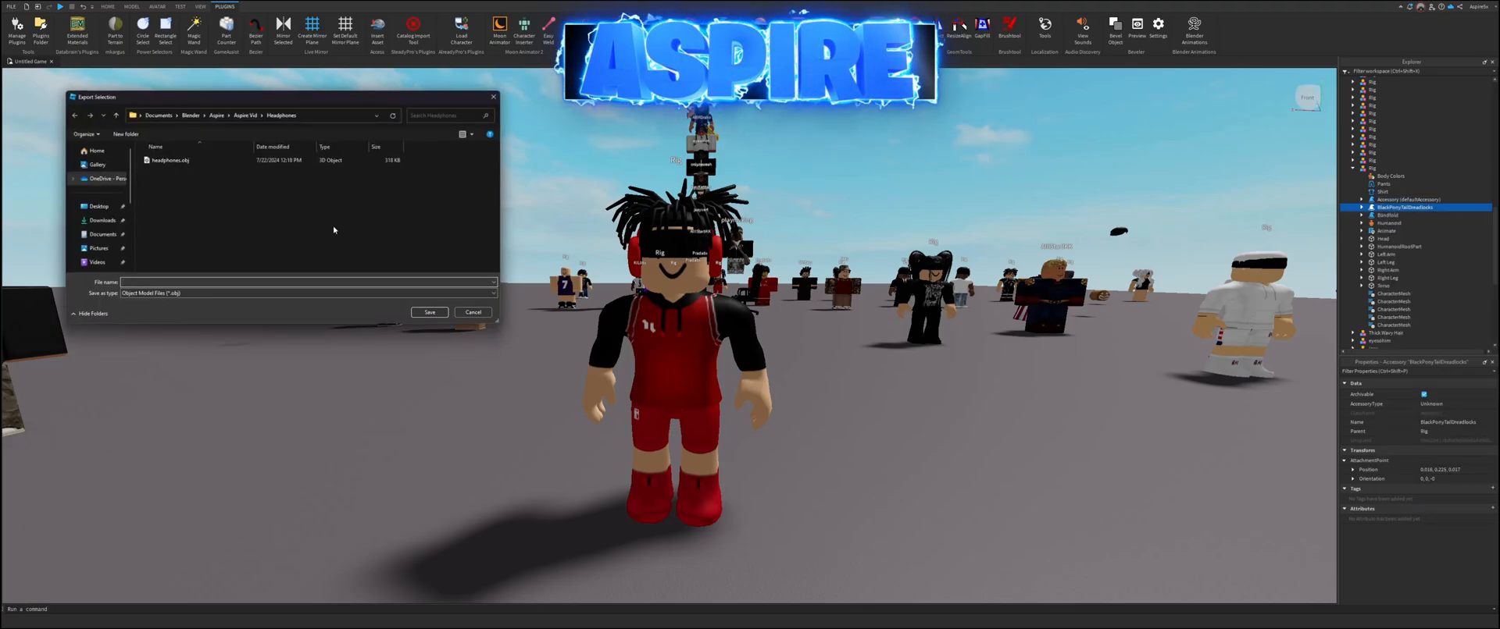
click(245, 116)
right_click(238, 233)
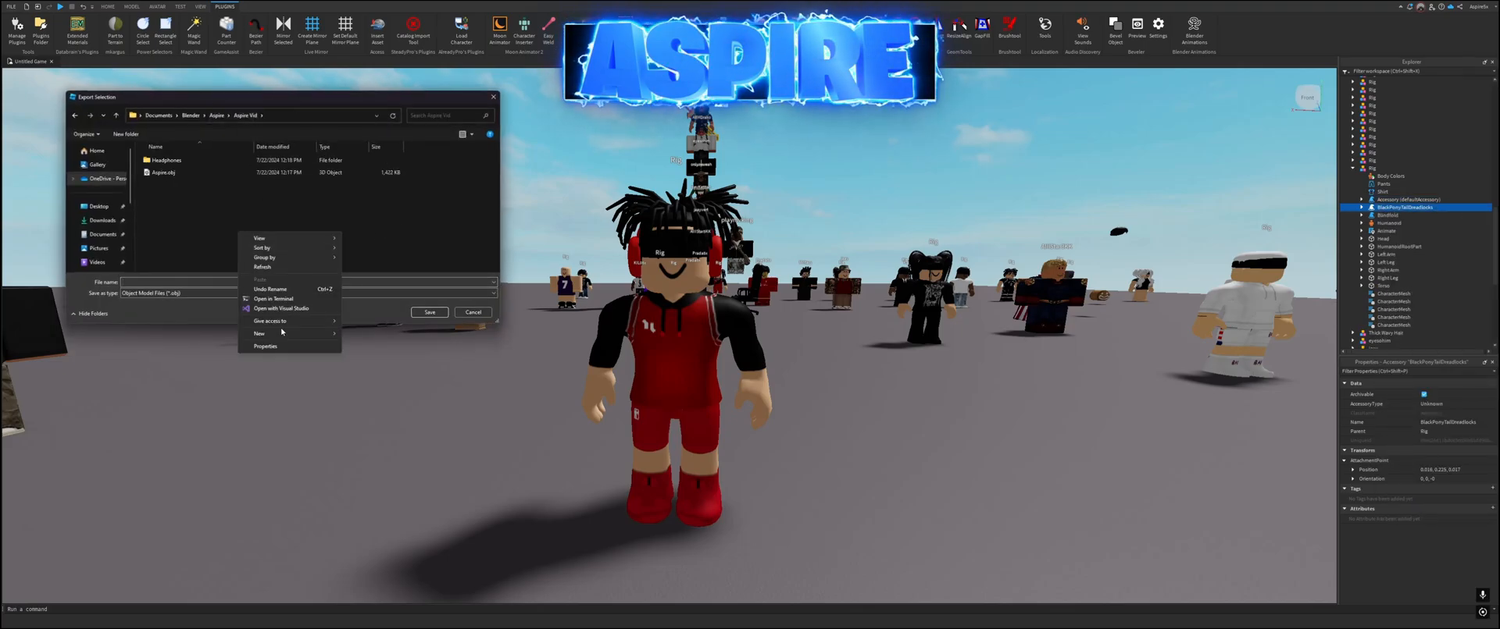
mouse_move(282, 331)
click(369, 332)
text(ah)
key(BackSpace)
key(BackSpace)
text(hair)
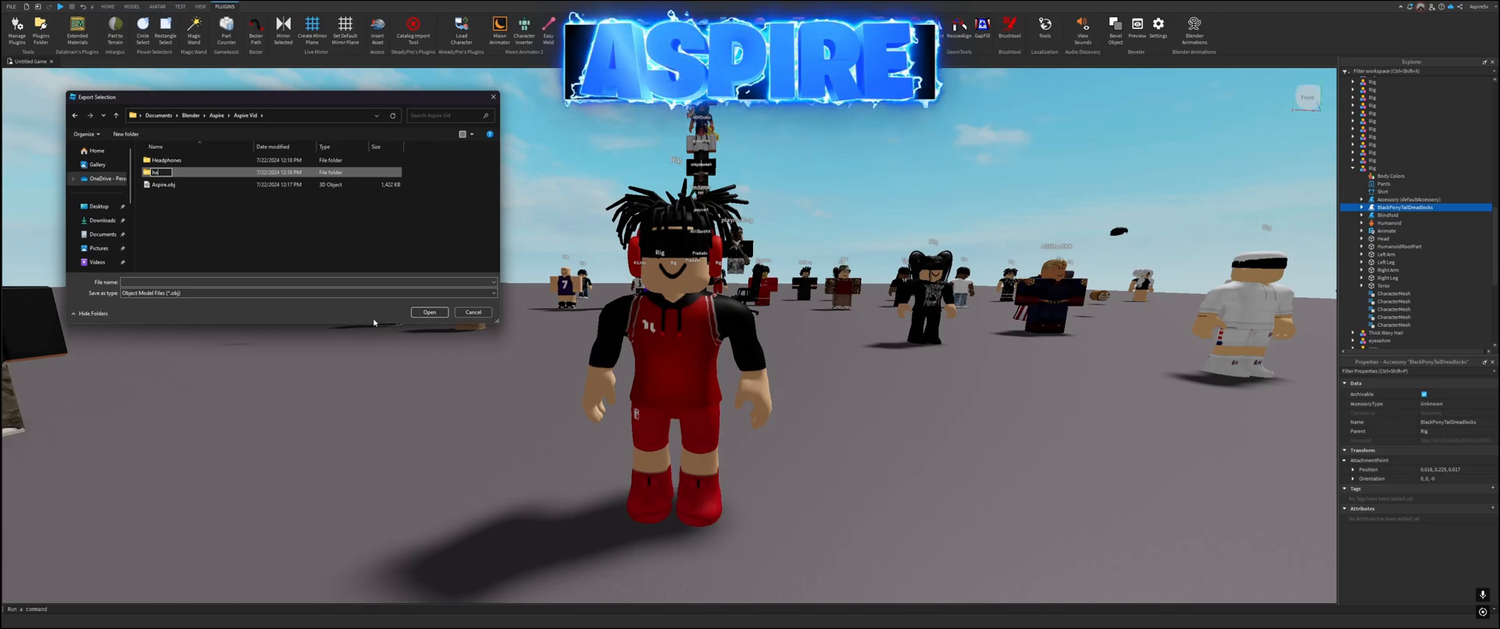
key(Return)
Step: Save the dreadlocks export as an OBJ file in the new hair folder
double_click(272, 162)
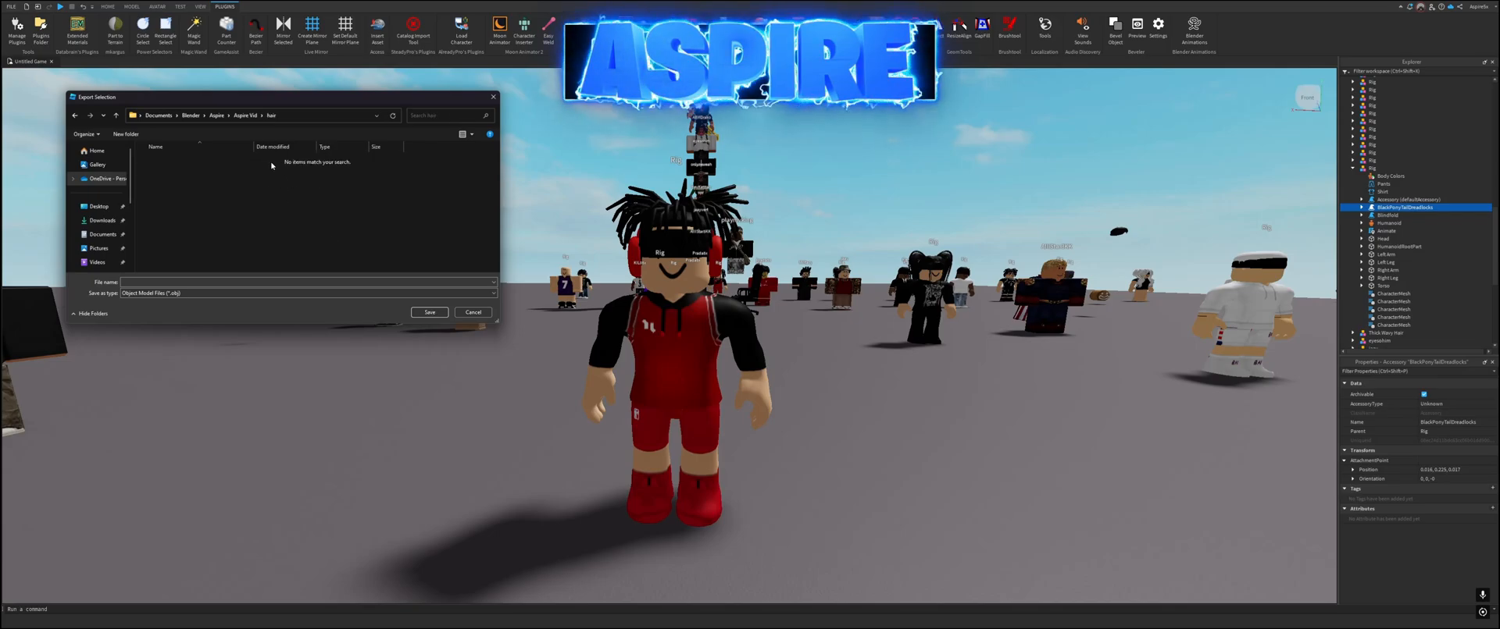
click(210, 281)
text(Hess)
key(Return)
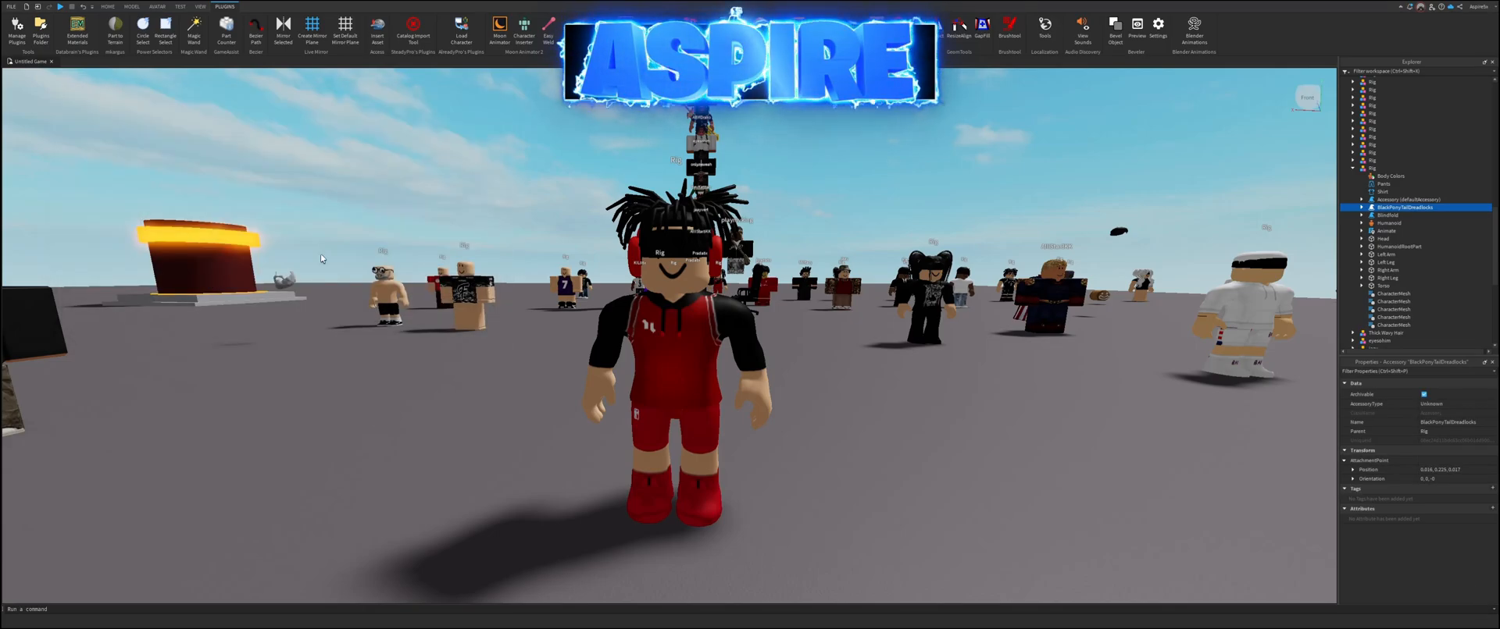
Step: Export the rig's Blindfold accessory as an OBJ file named blindfold into a new Blindfold folder inside Aspire Vid
right_click(1376, 214)
click(1406, 508)
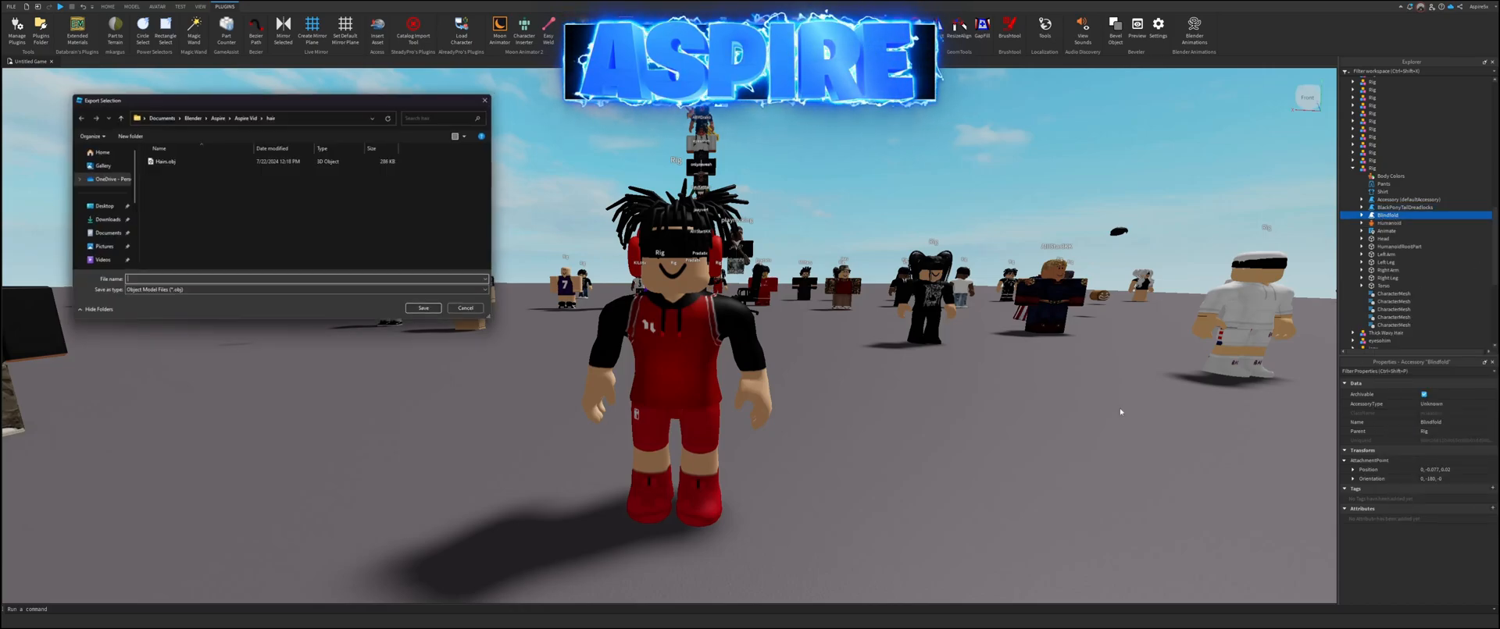
click(216, 115)
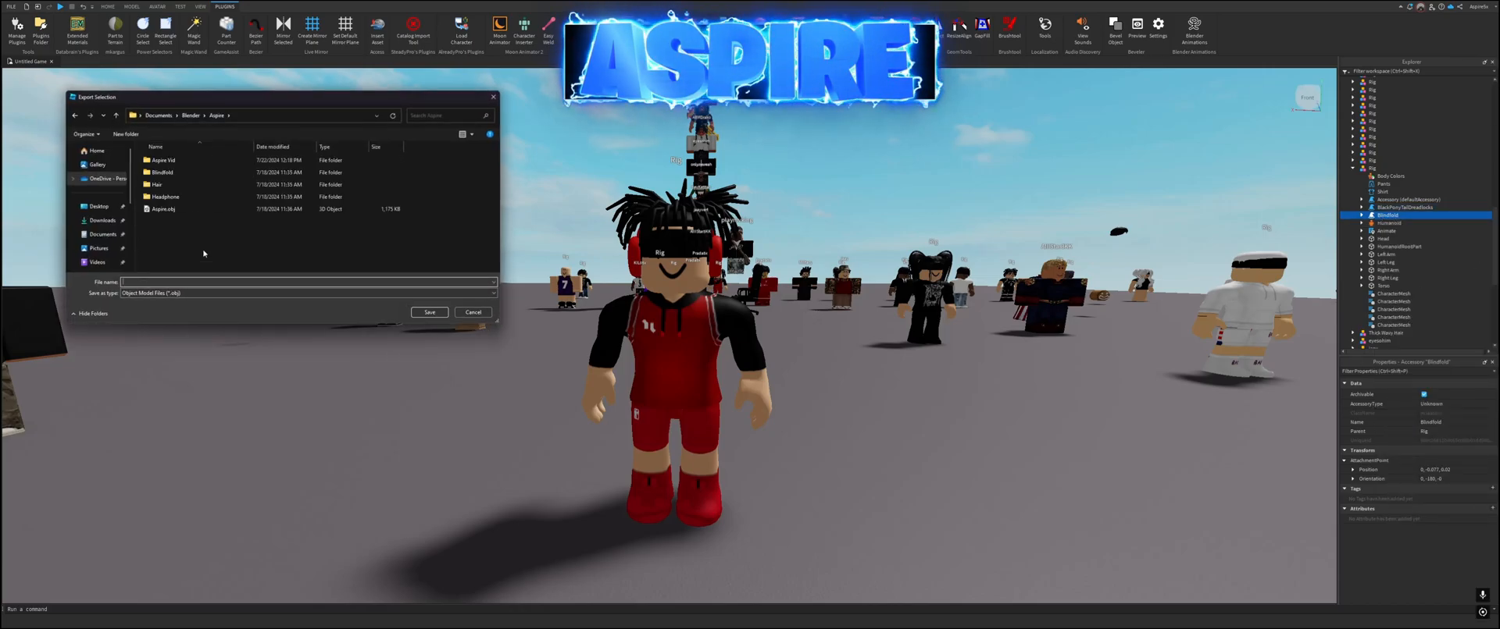
double_click(163, 160)
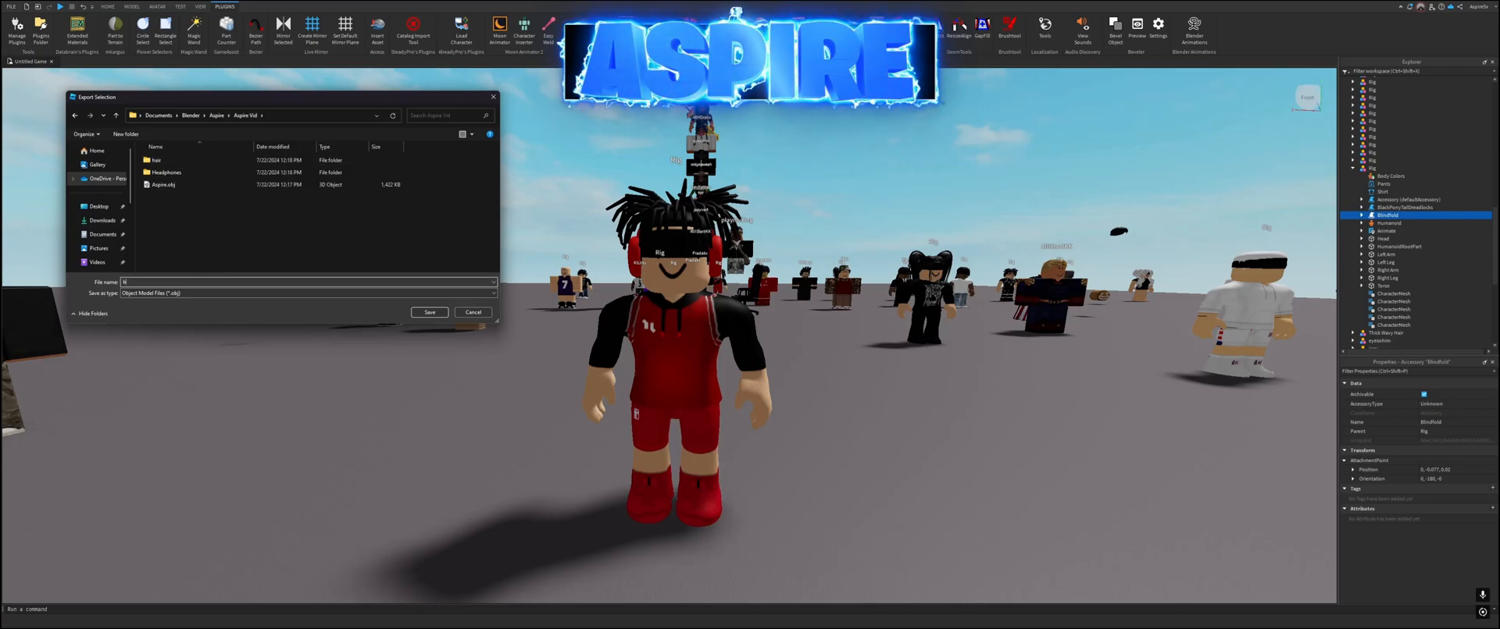
right_click(286, 238)
mouse_move(328, 336)
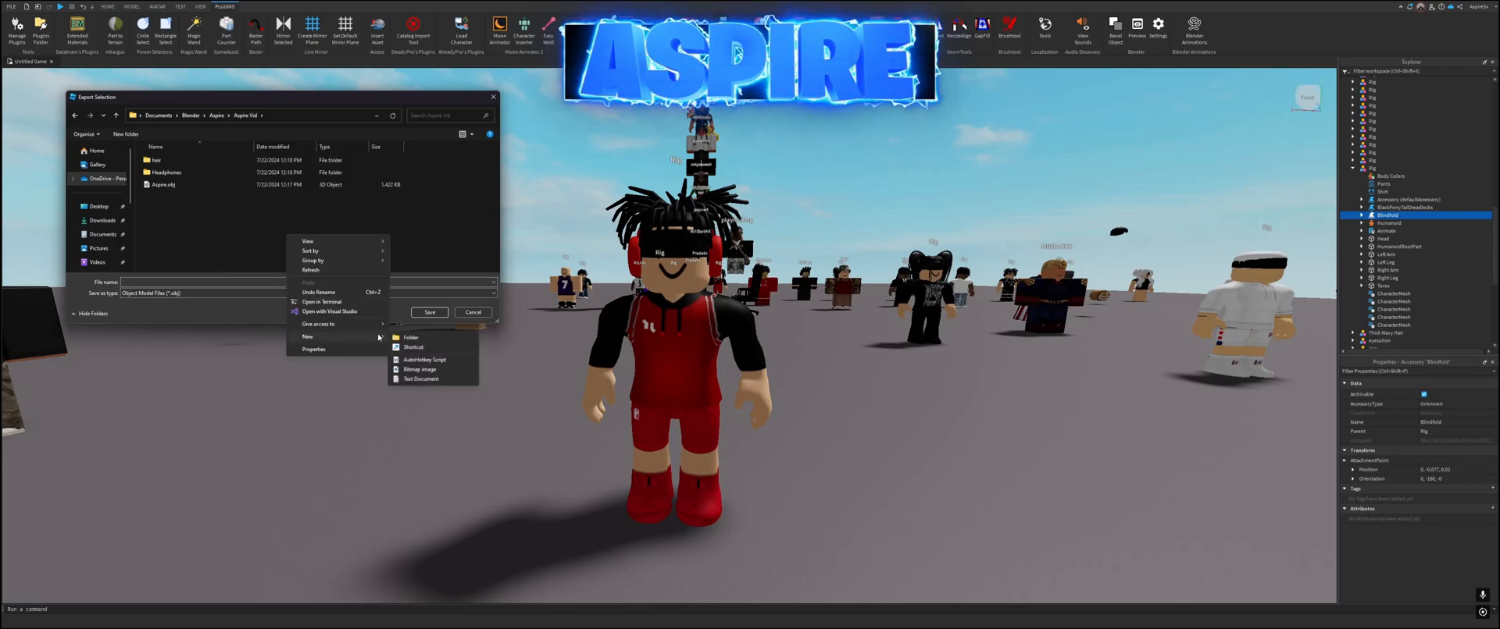
click(406, 337)
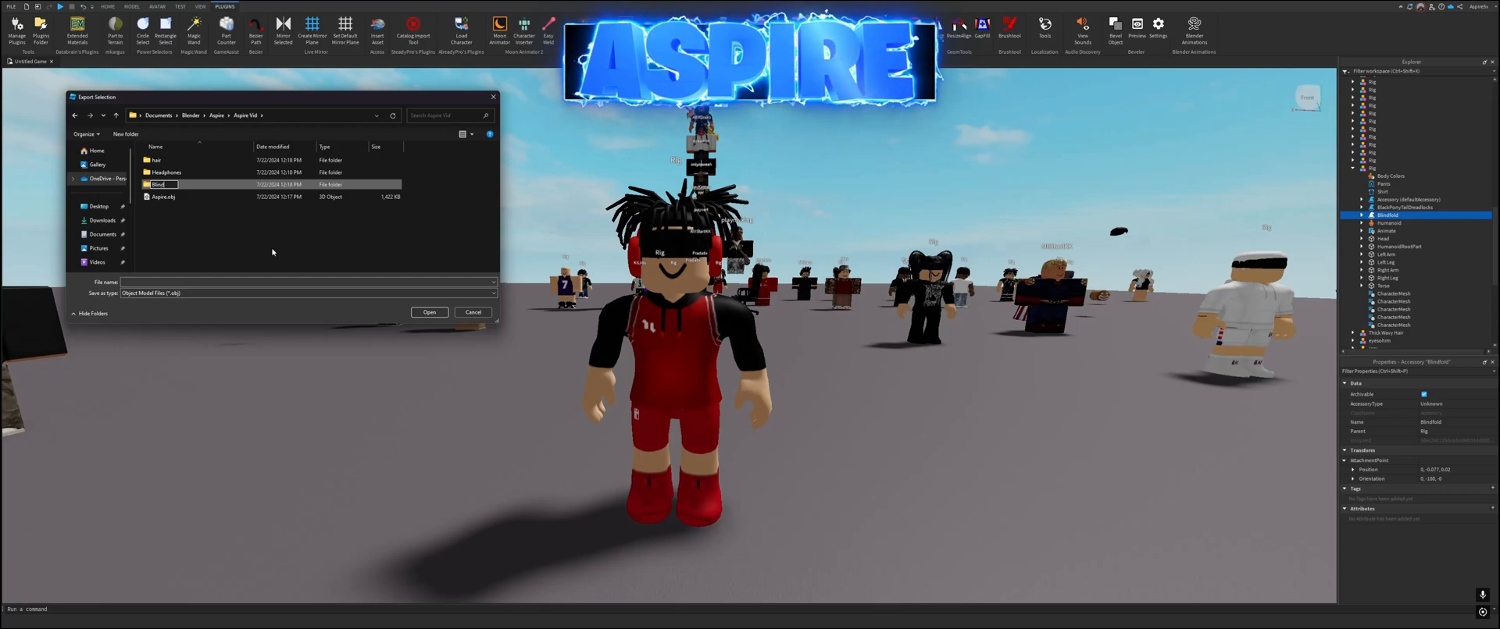
text(Blindfold)
key(Return)
key(Return)
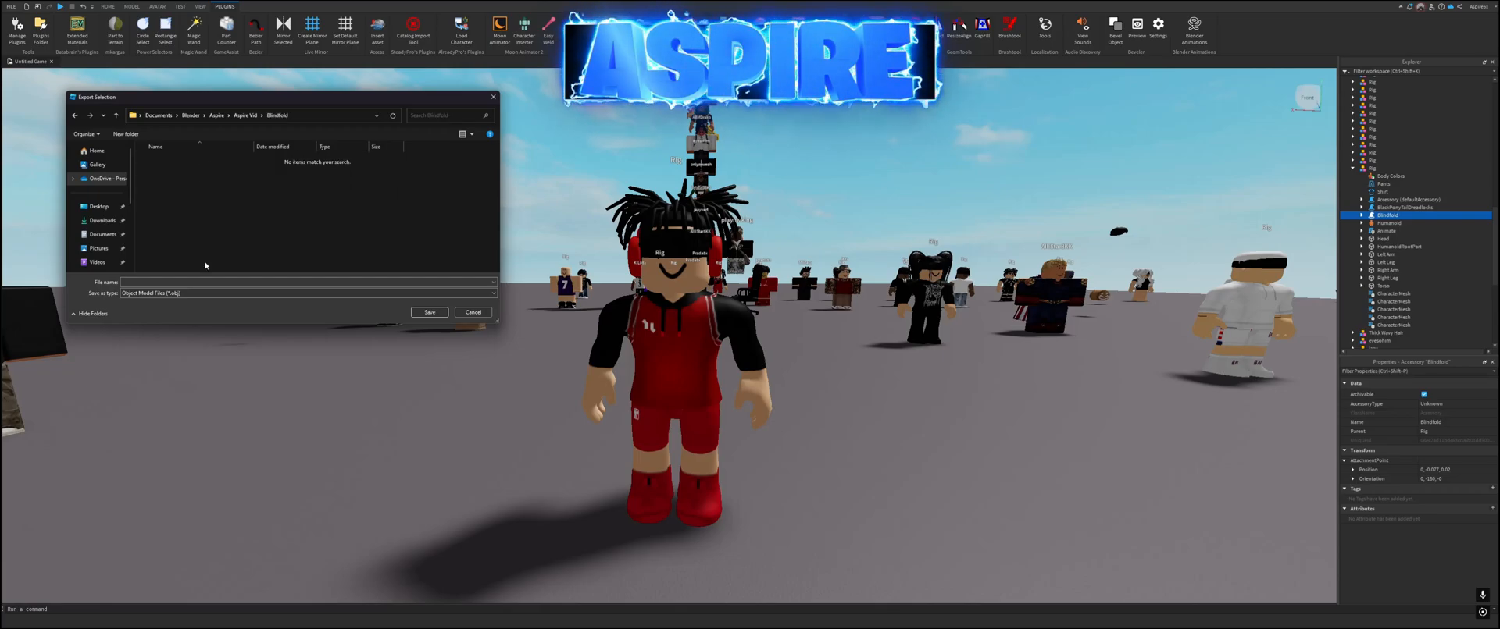
text(blindfo)
key(Return)
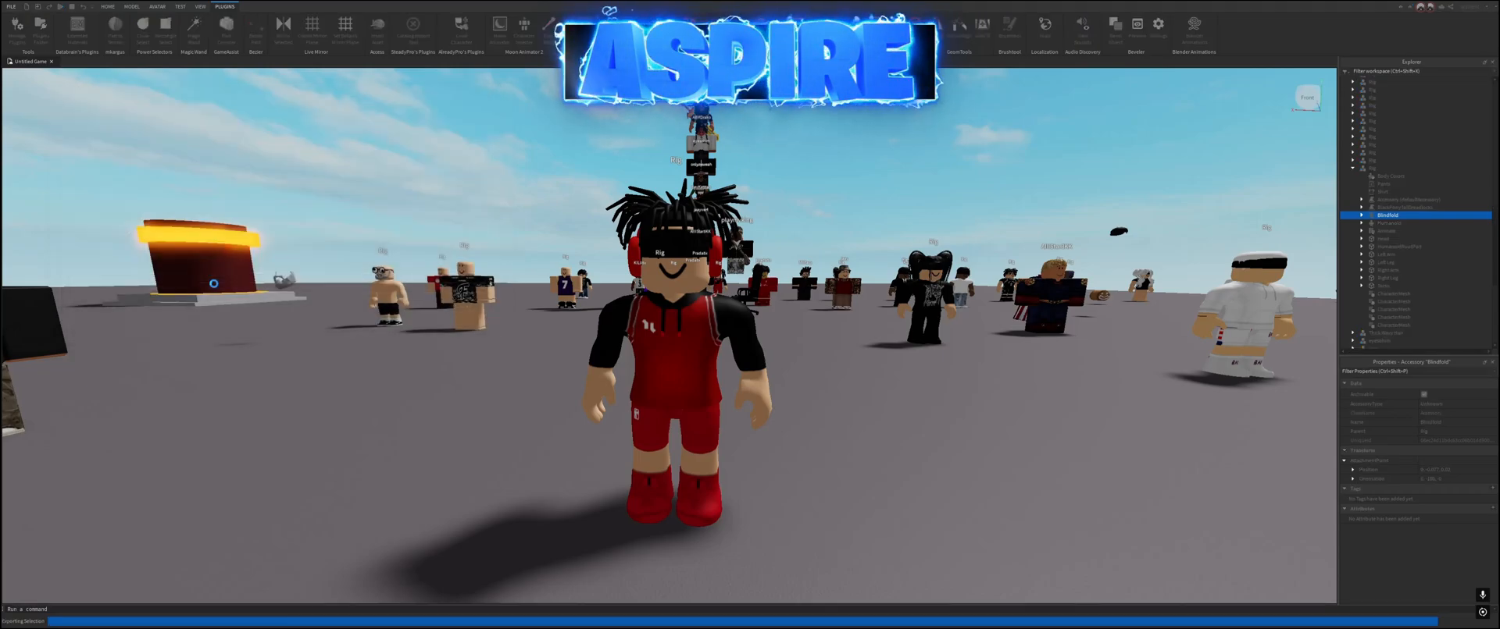
key(super+v)
key(Escape)
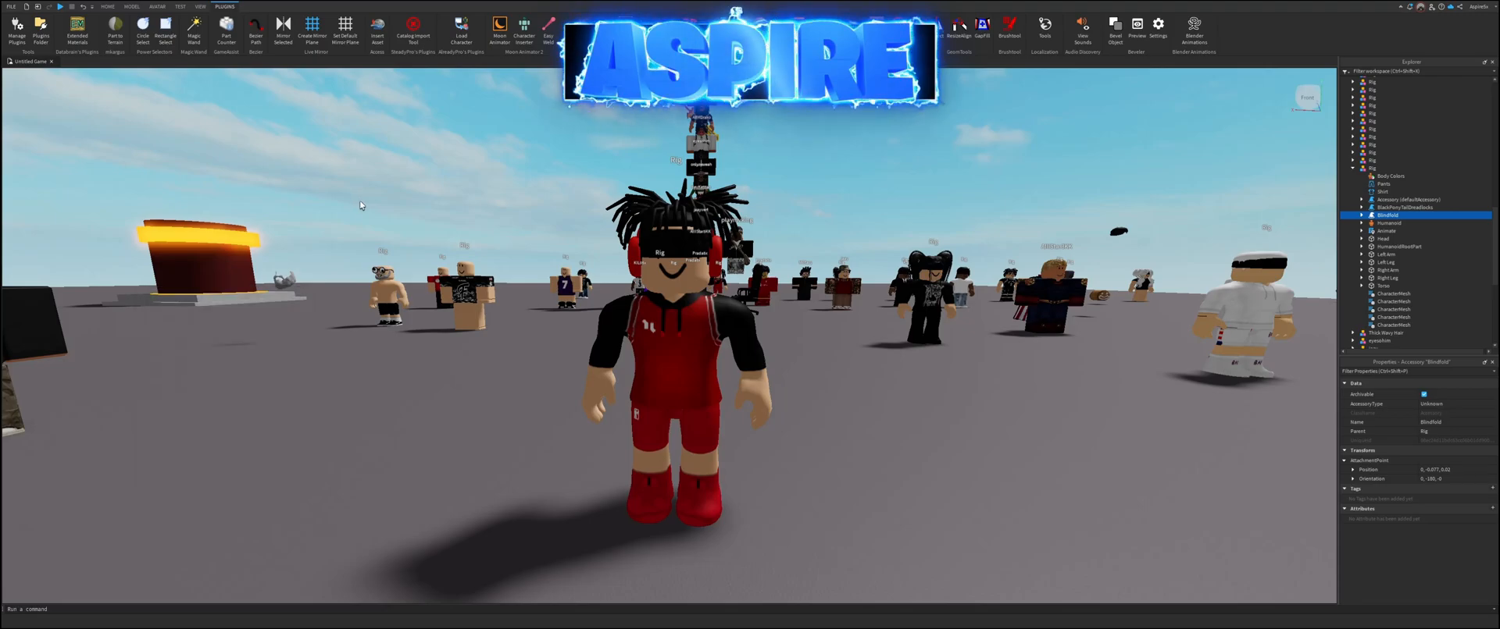
key(s)
key(w)
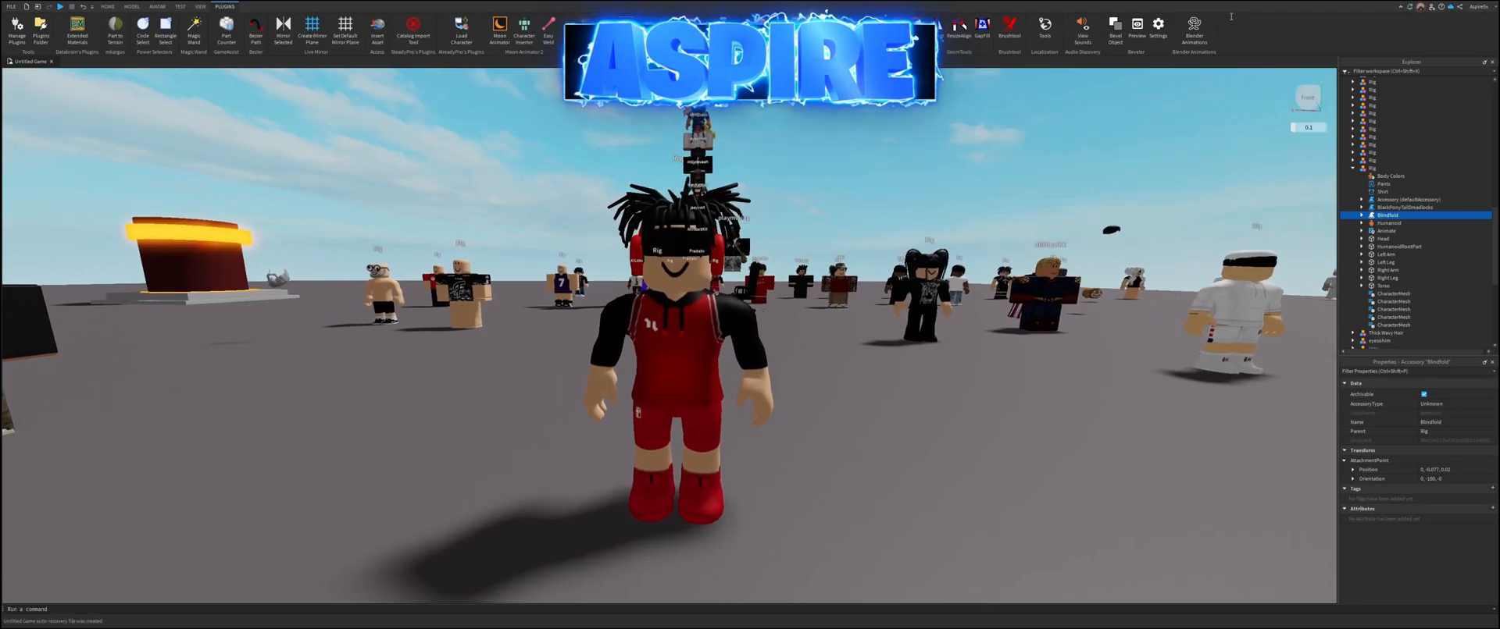
Step: Close Roblox Studio and the web browser
key(super)
mouse_move(828, 617)
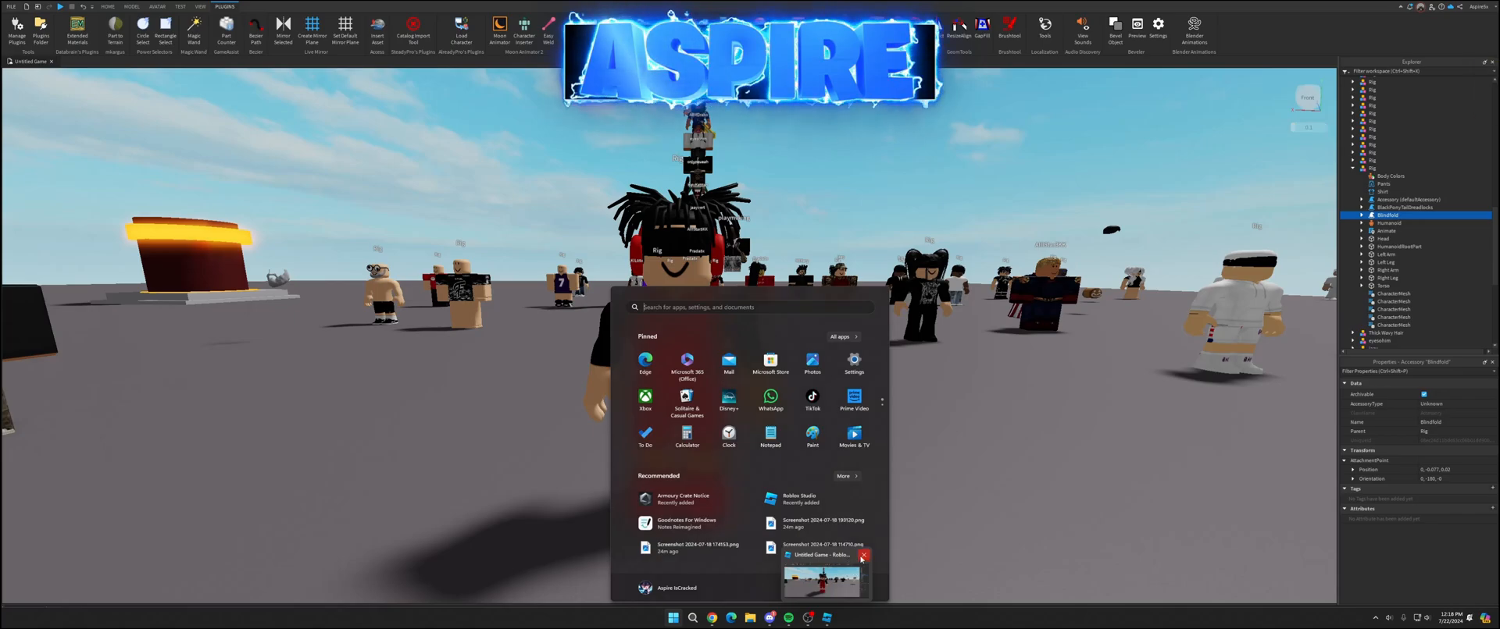
click(863, 555)
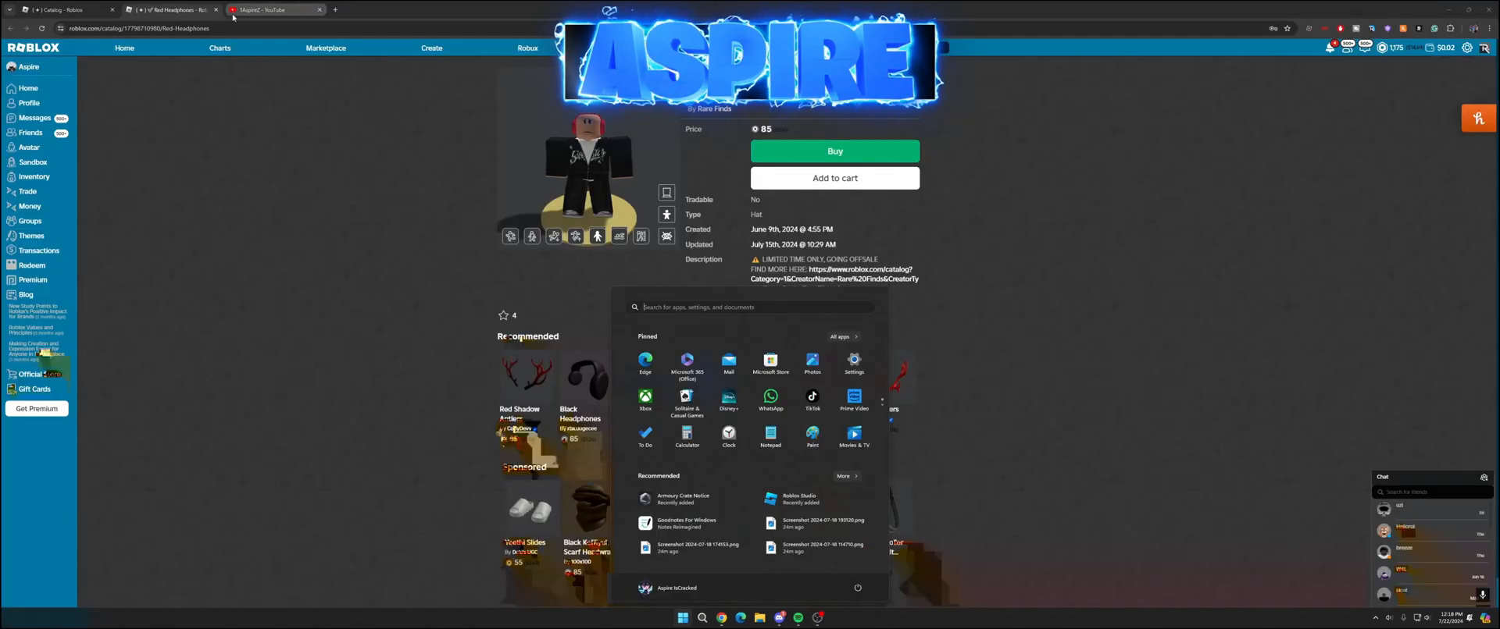
click(1489, 11)
Step: Find and launch Blender 4.1
key(super)
text(blend)
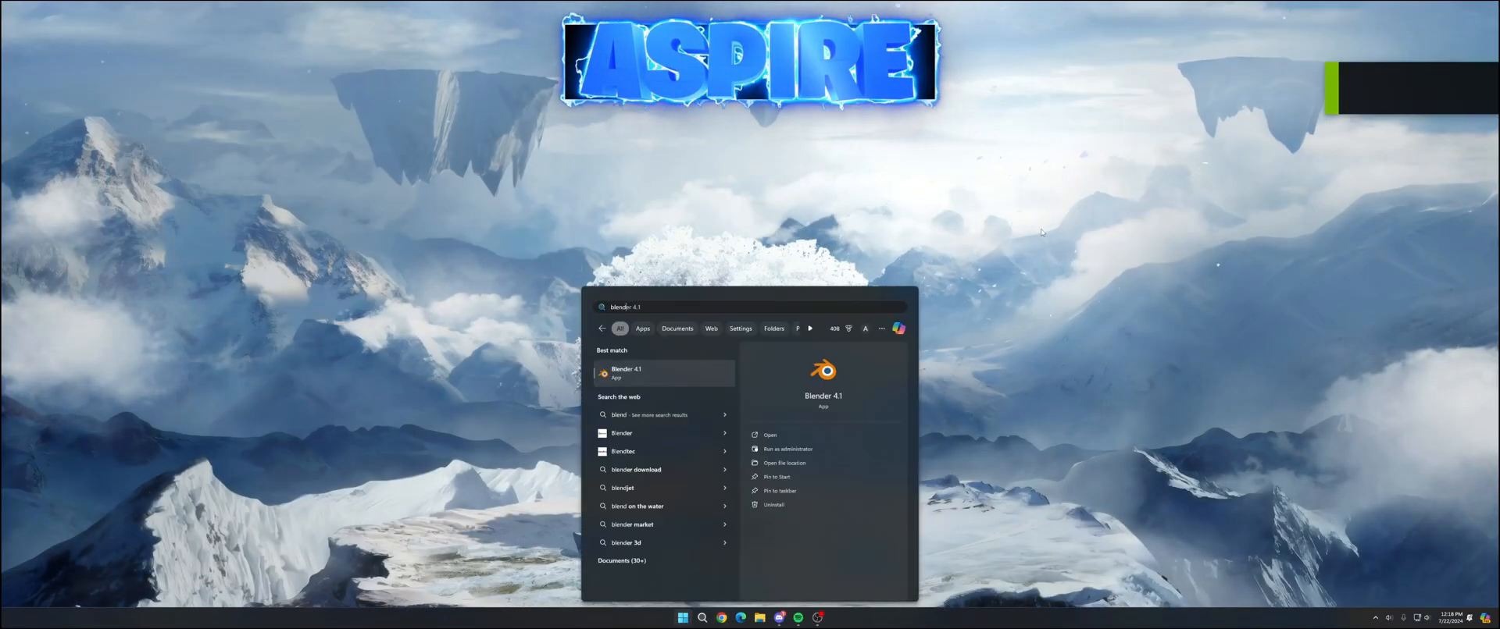
key(Return)
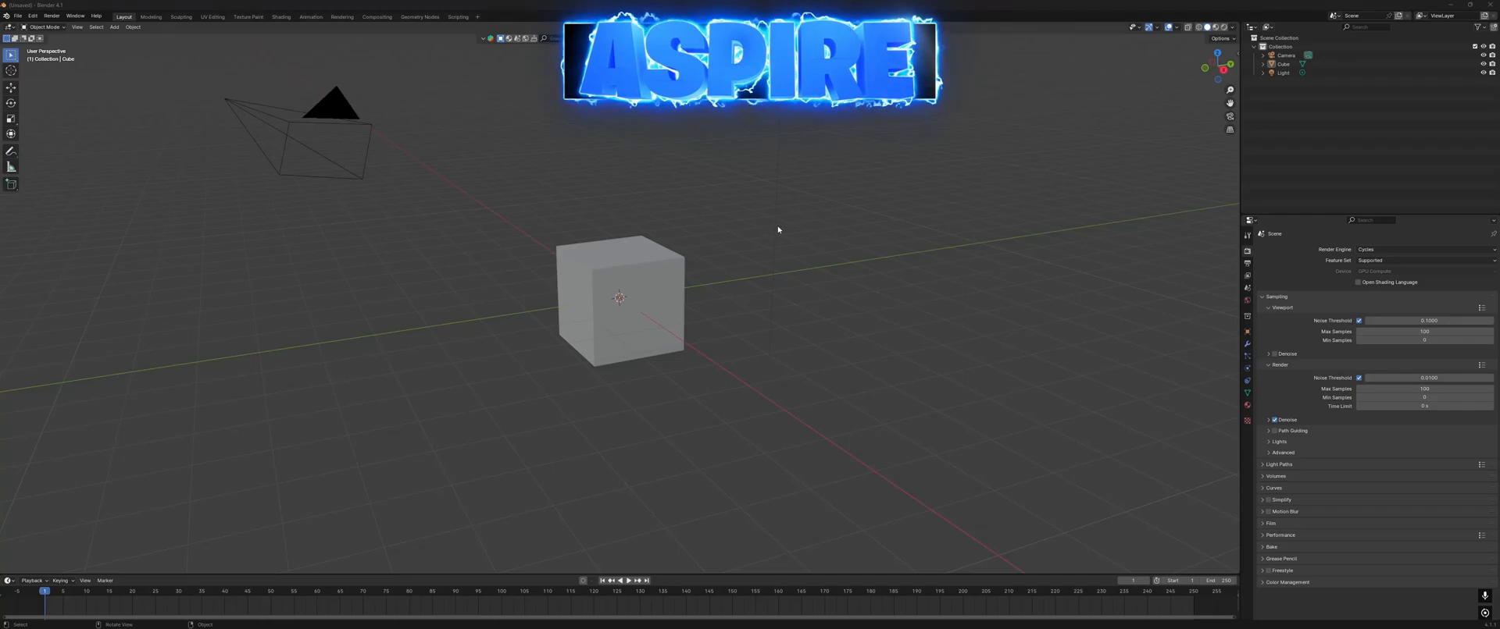
Step: Delete the default camera, cube and light from the new scene
key(shift+grave)
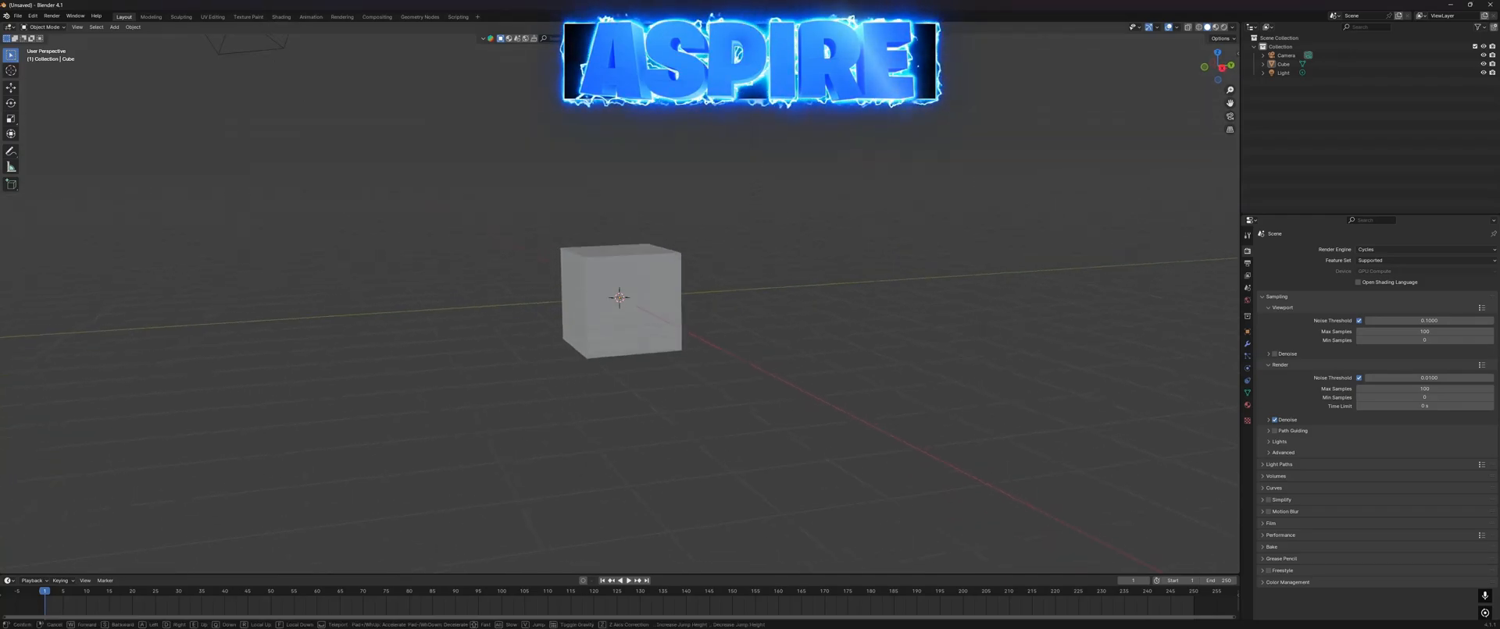
key(Return)
key(a)
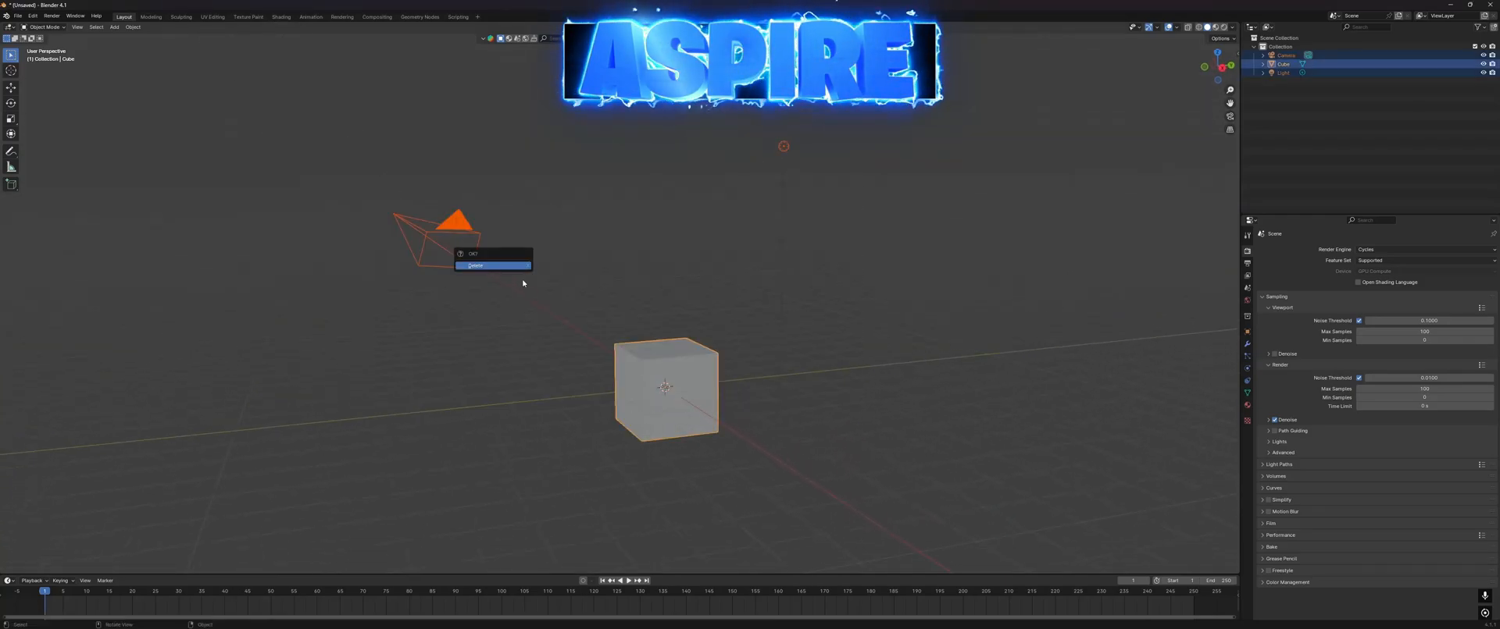
key(Return)
key(shift+grave)
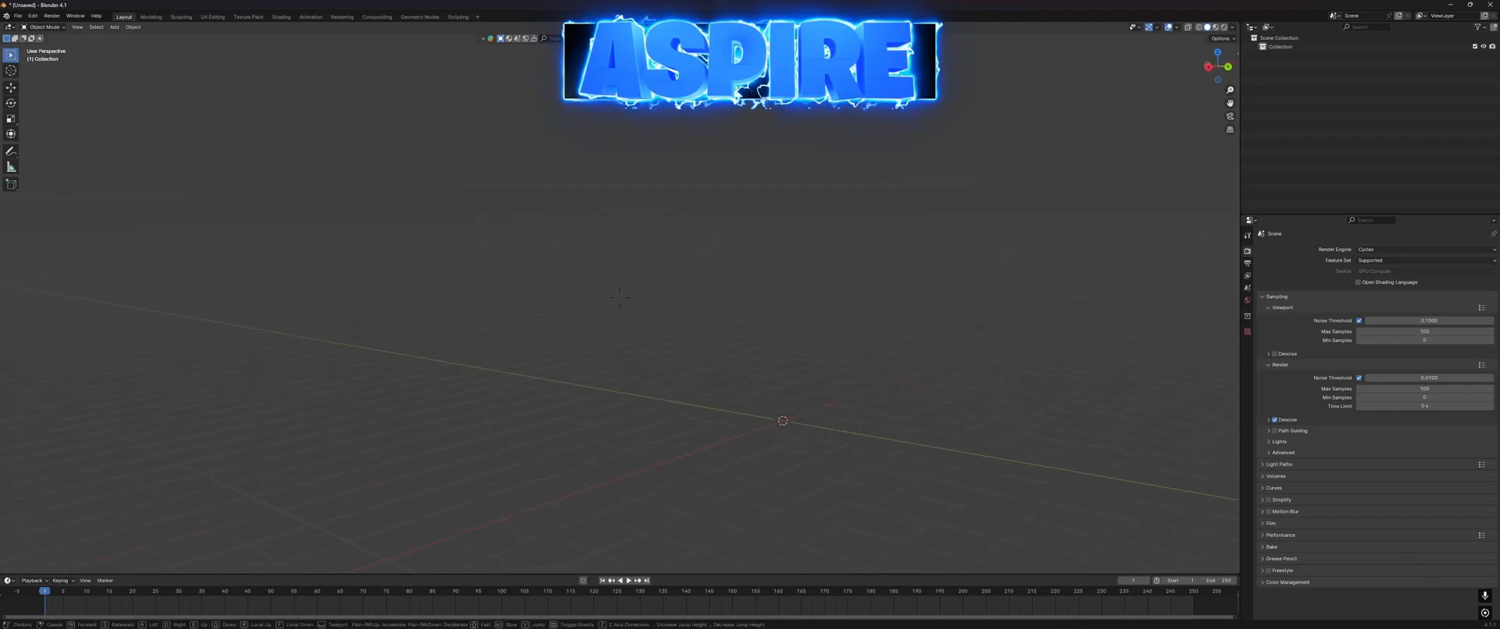
Step: Show the viewport sidebar and look through the available rigs in the Starter Rigs list
key(Return)
key(n)
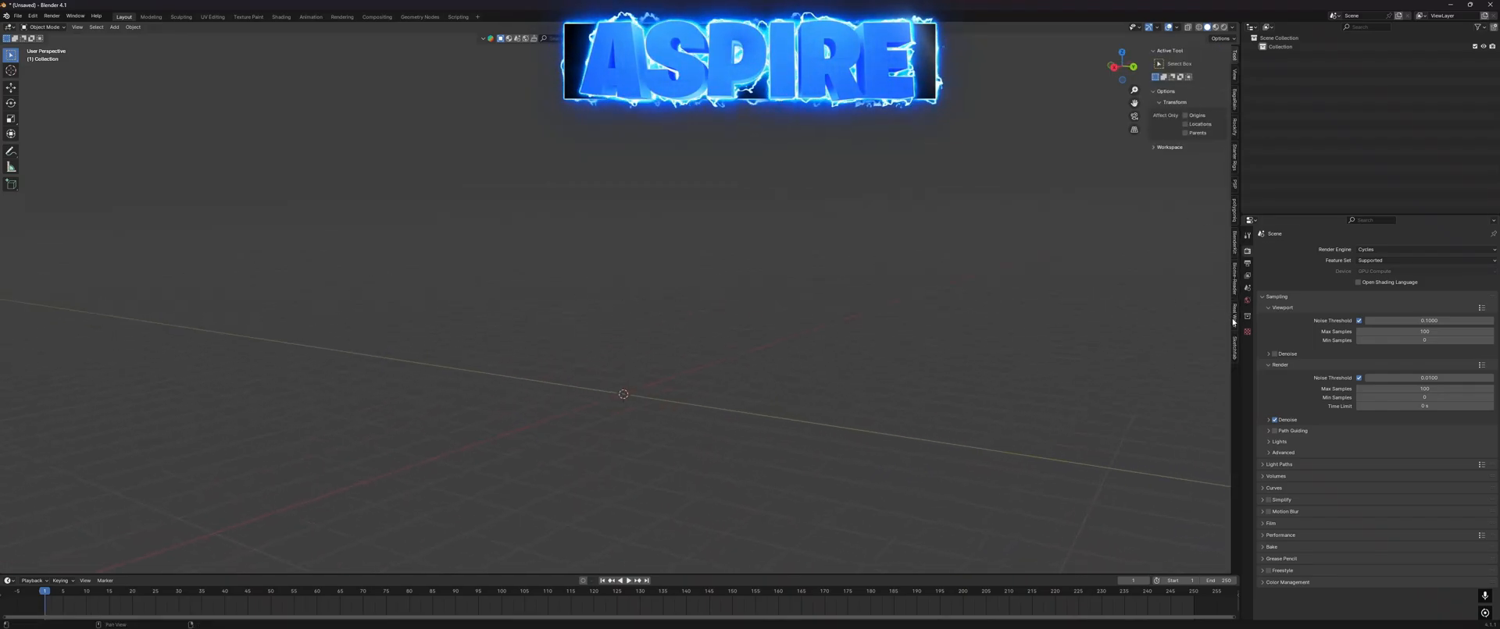
click(1234, 156)
click(1196, 66)
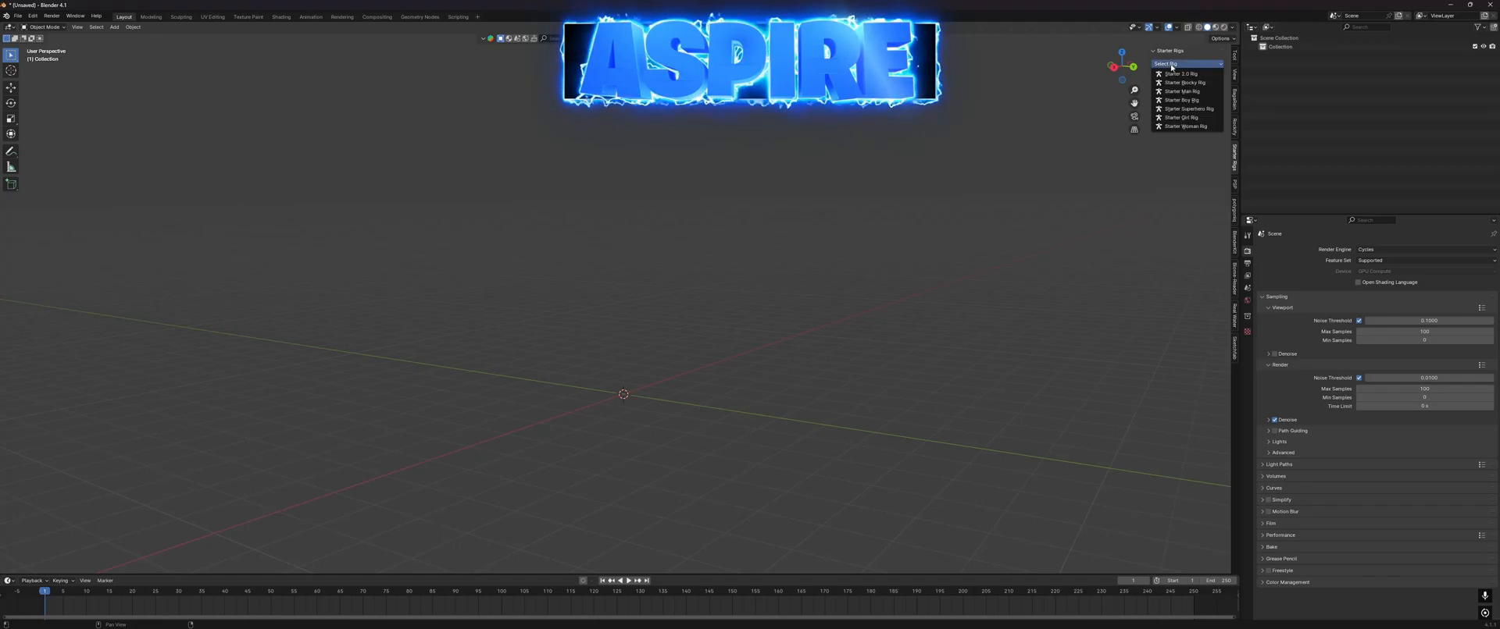
click(1164, 51)
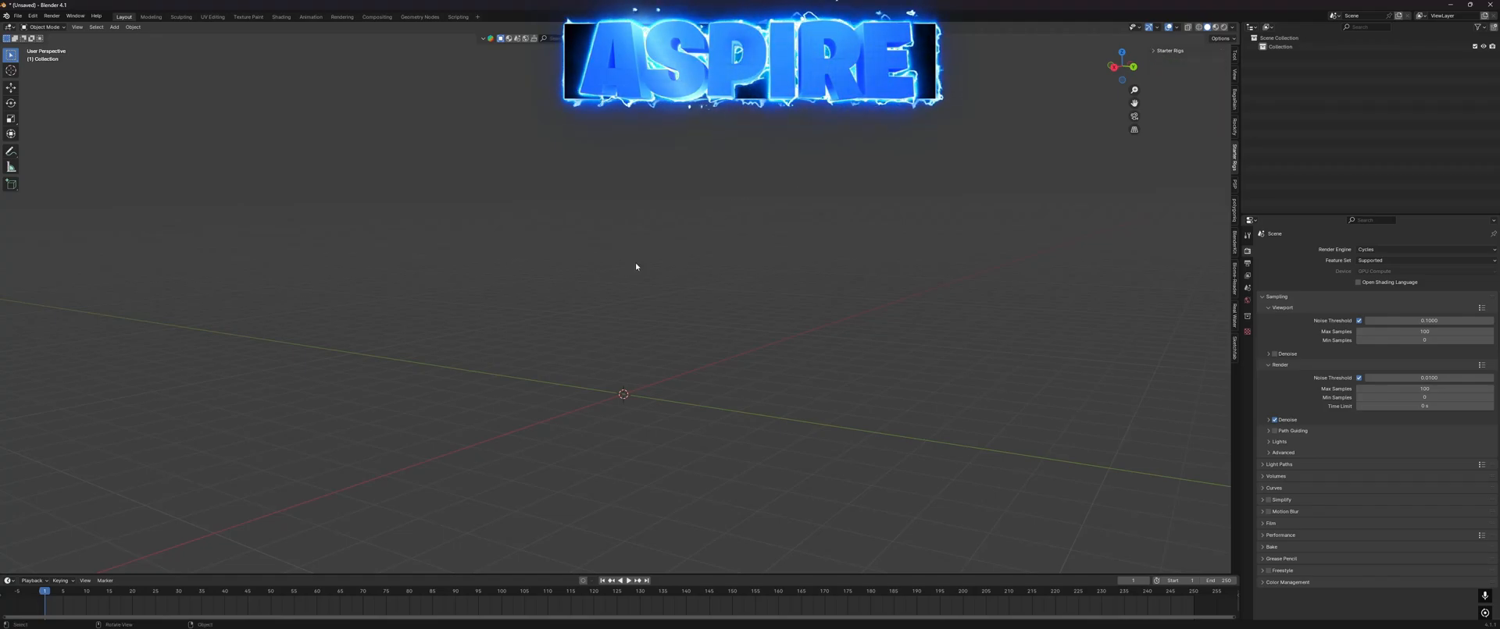
click(17, 16)
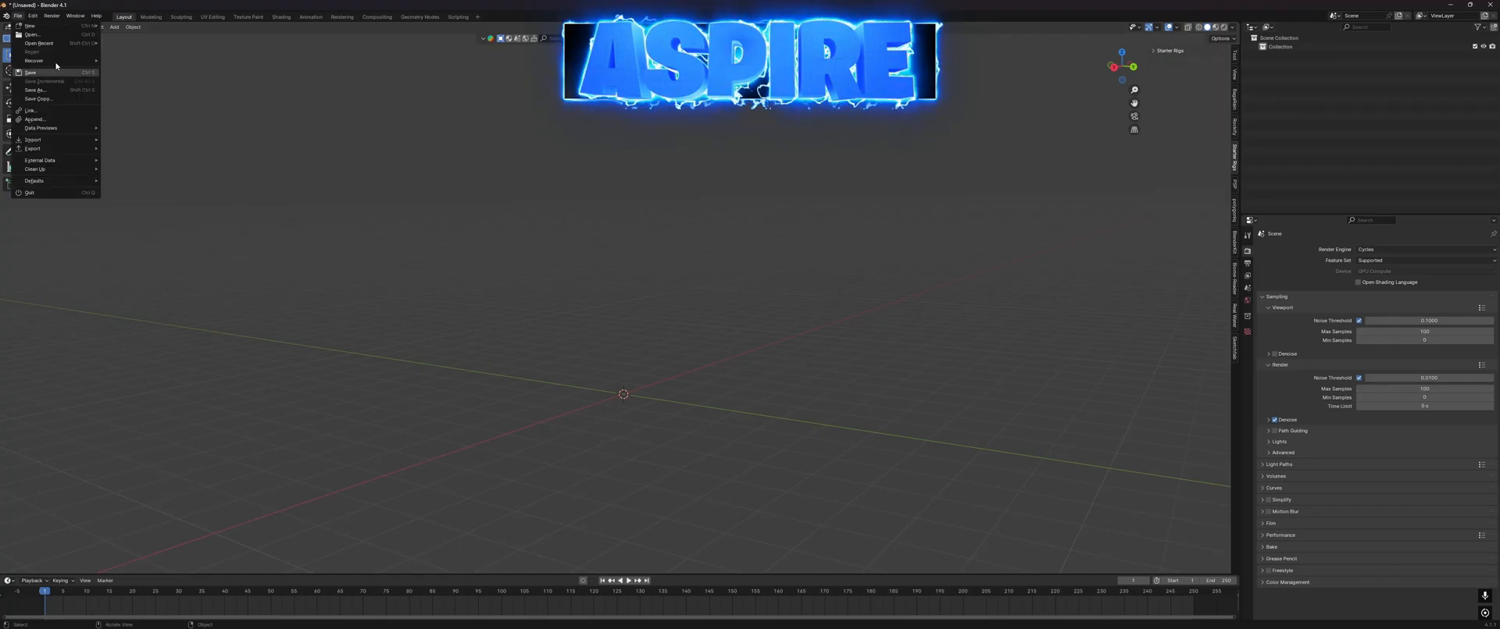
click(37, 17)
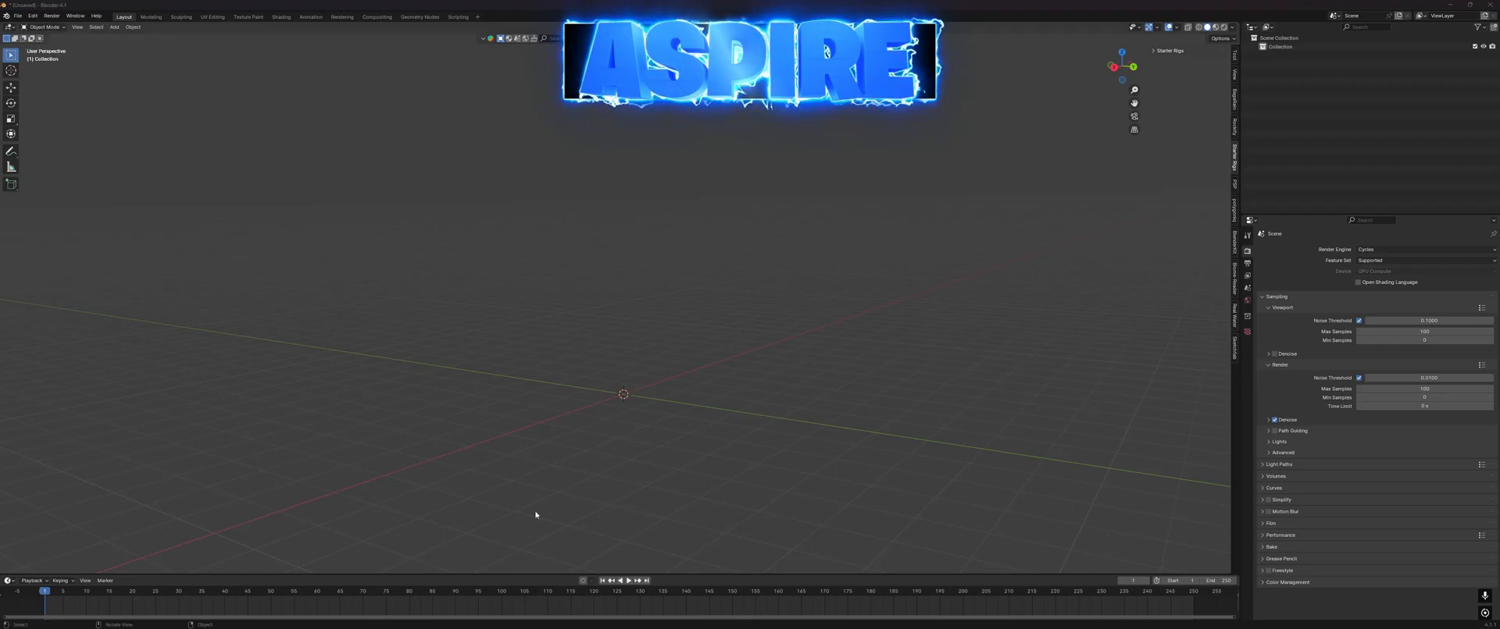
Step: Switch to the web browser and search the web for roblox blender rigs
key(super)
click(709, 623)
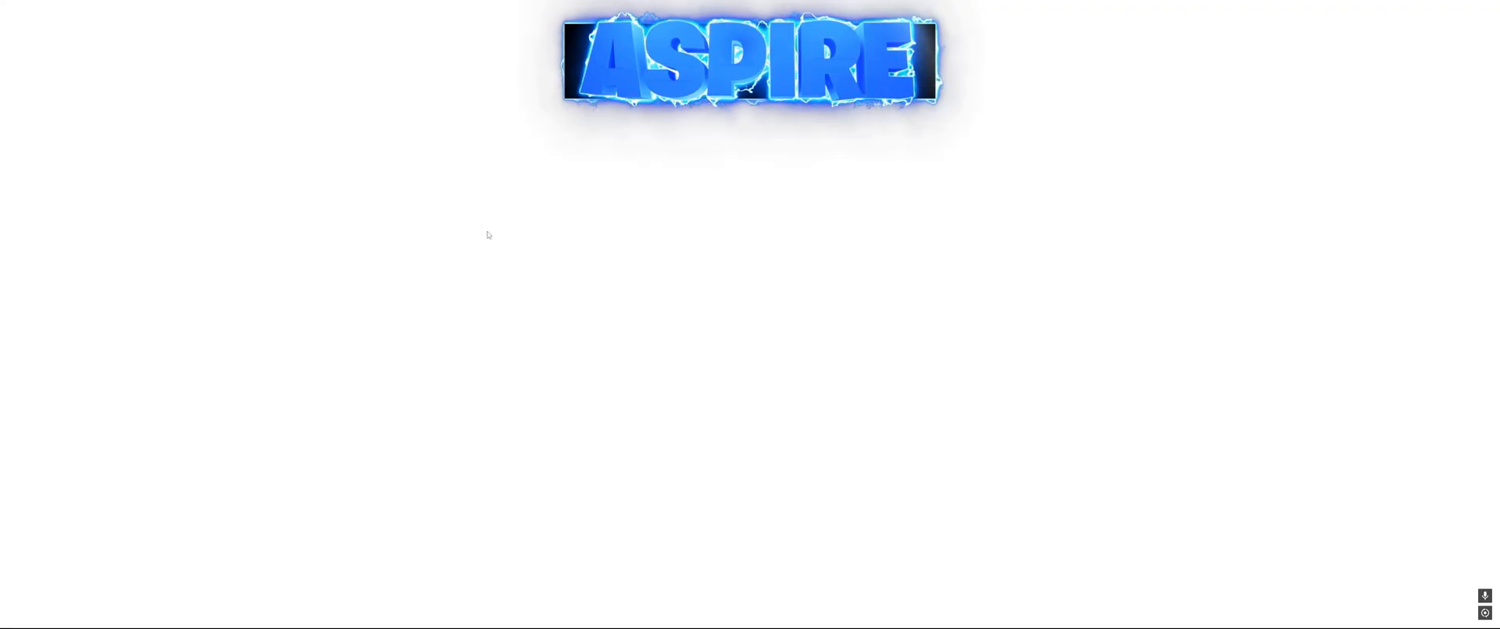
text(blinder)
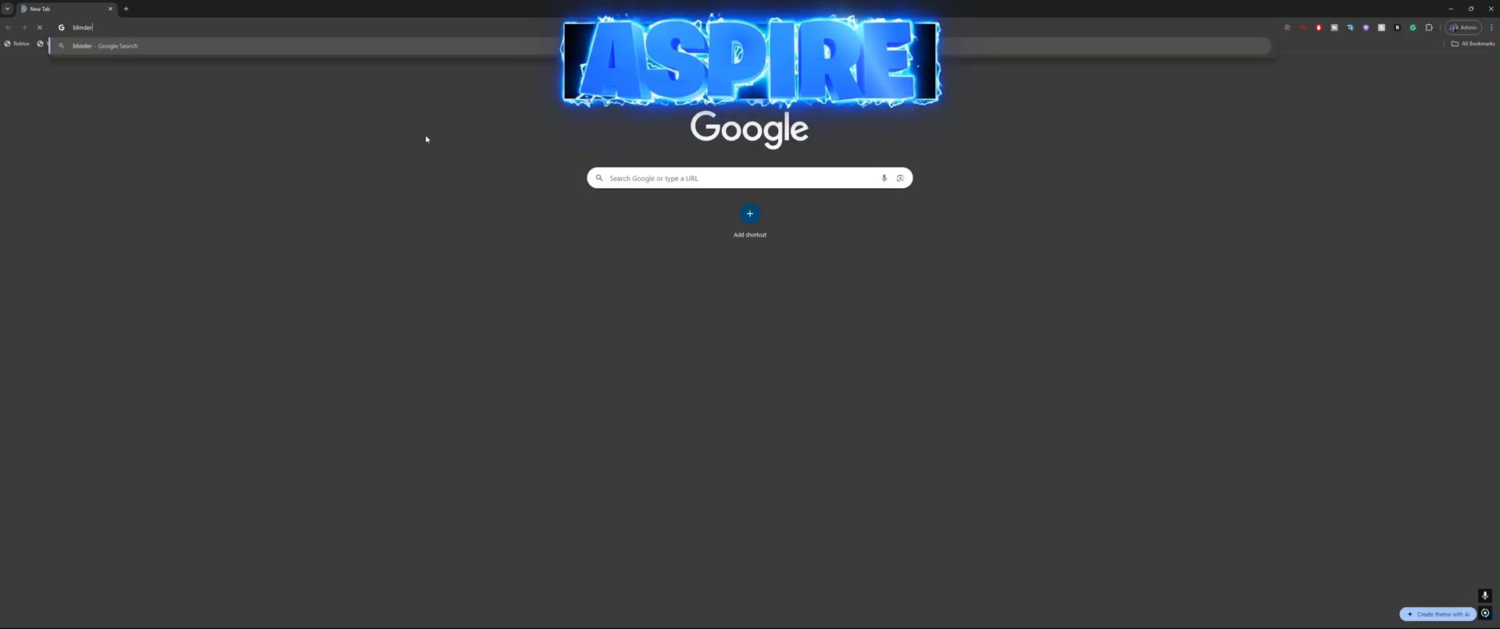
key(BackSpace)
key(BackSpace)
key(BackSpace)
key(BackSpace)
key(BackSpace)
key(BackSpace)
key(BackSpace)
text(roblo)
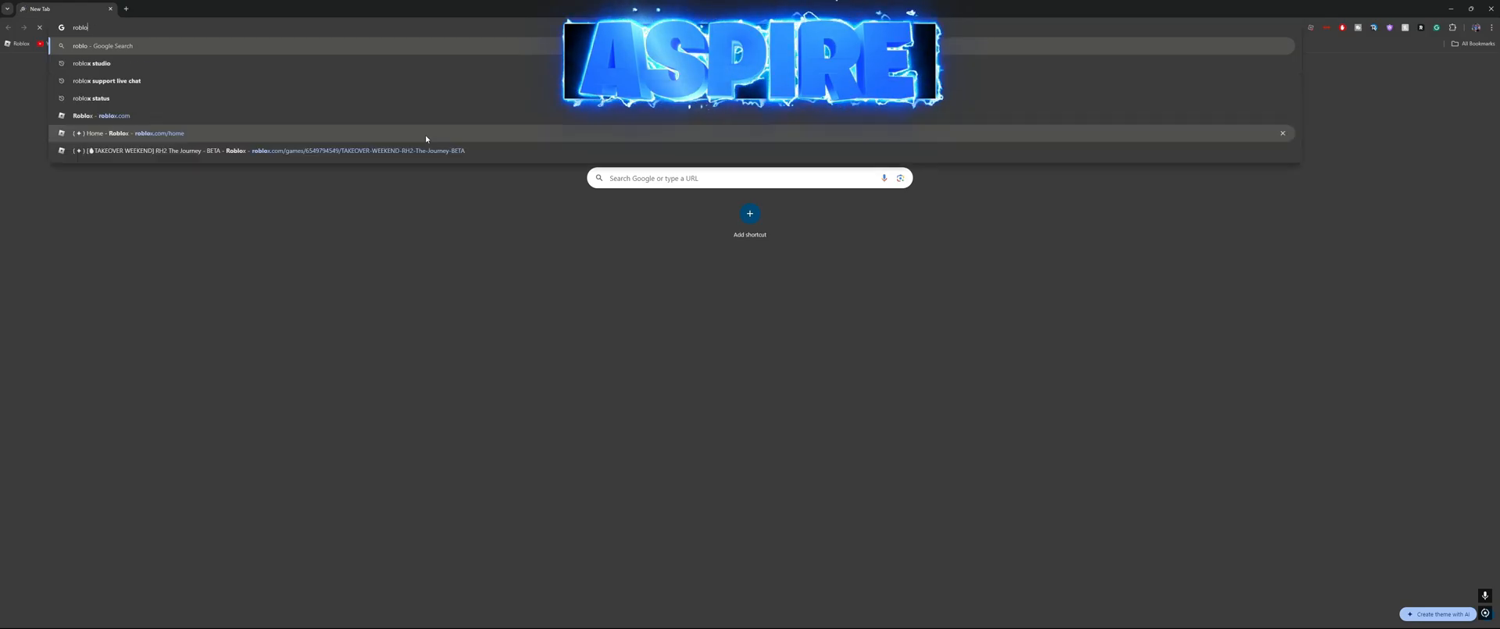
text(x ble)
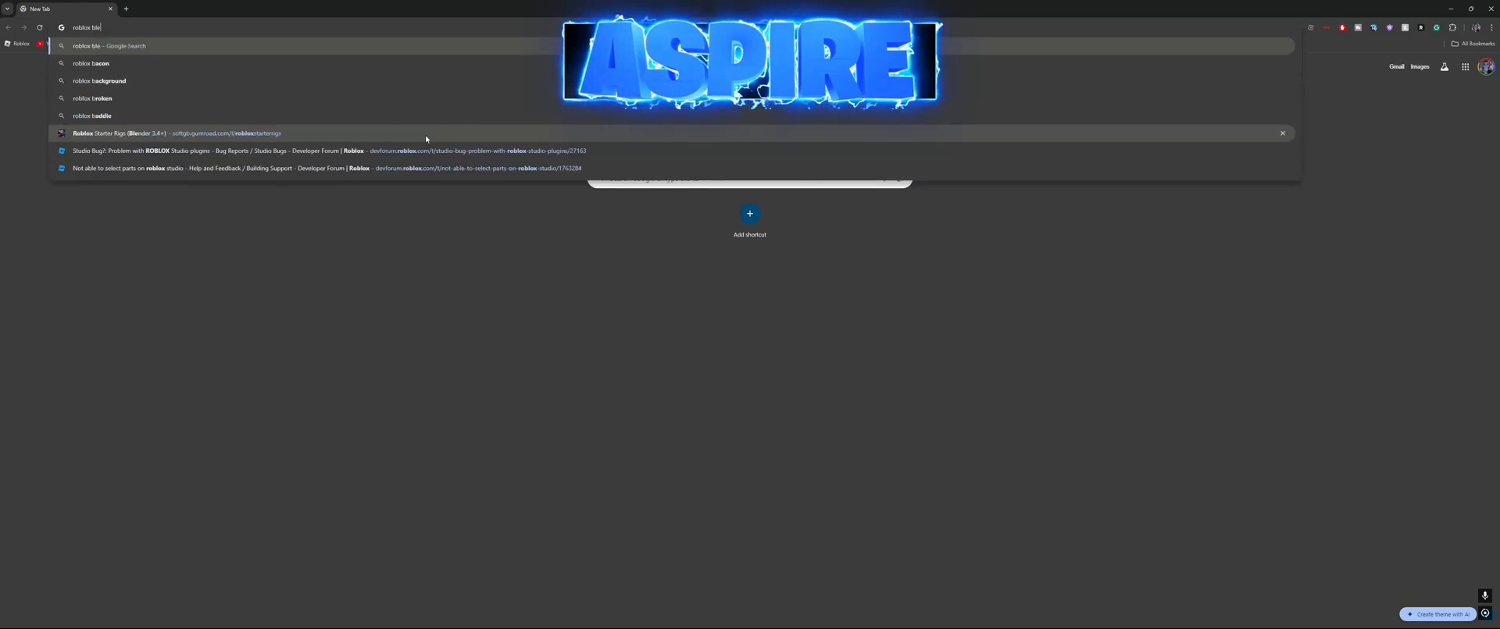
text(nder rigs)
key(Return)
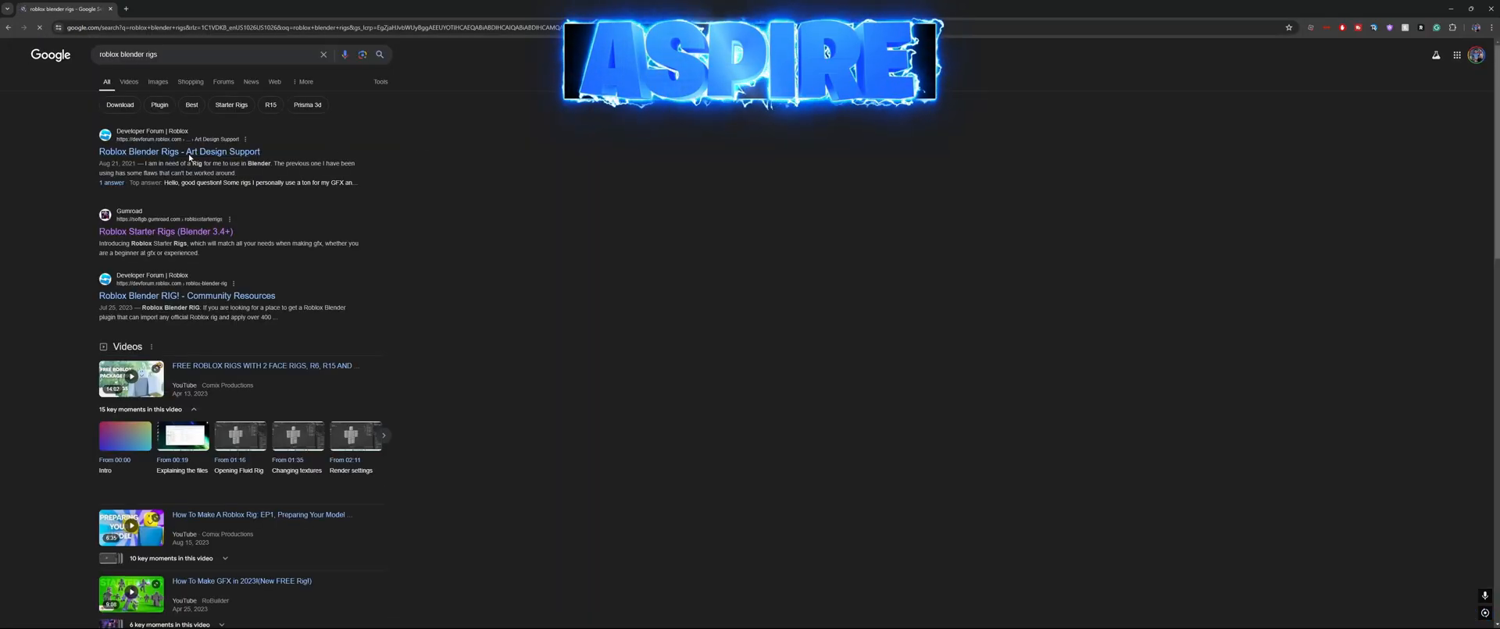
Step: Open the Gumroad page for Roblox Starter Rigs (Blender 3.4+), enter a price of 0 and view the purchased content
click(222, 232)
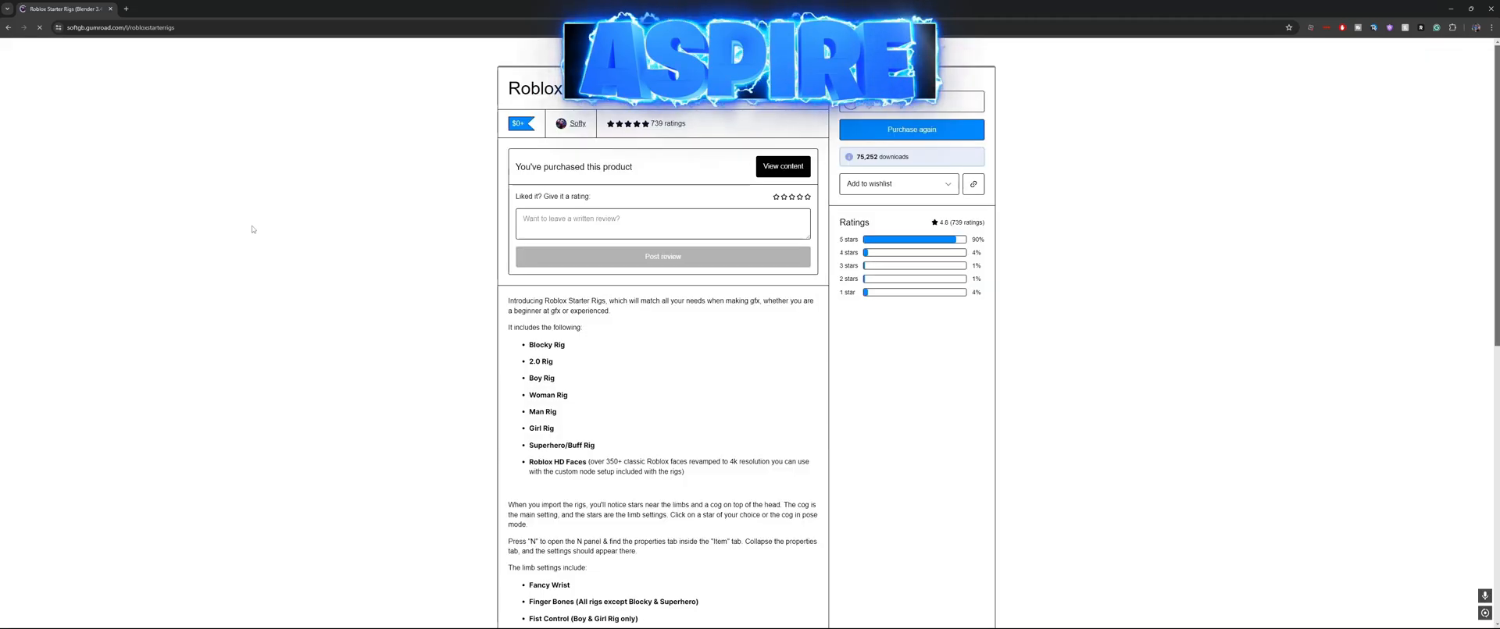
scroll(678, 396, down, 1)
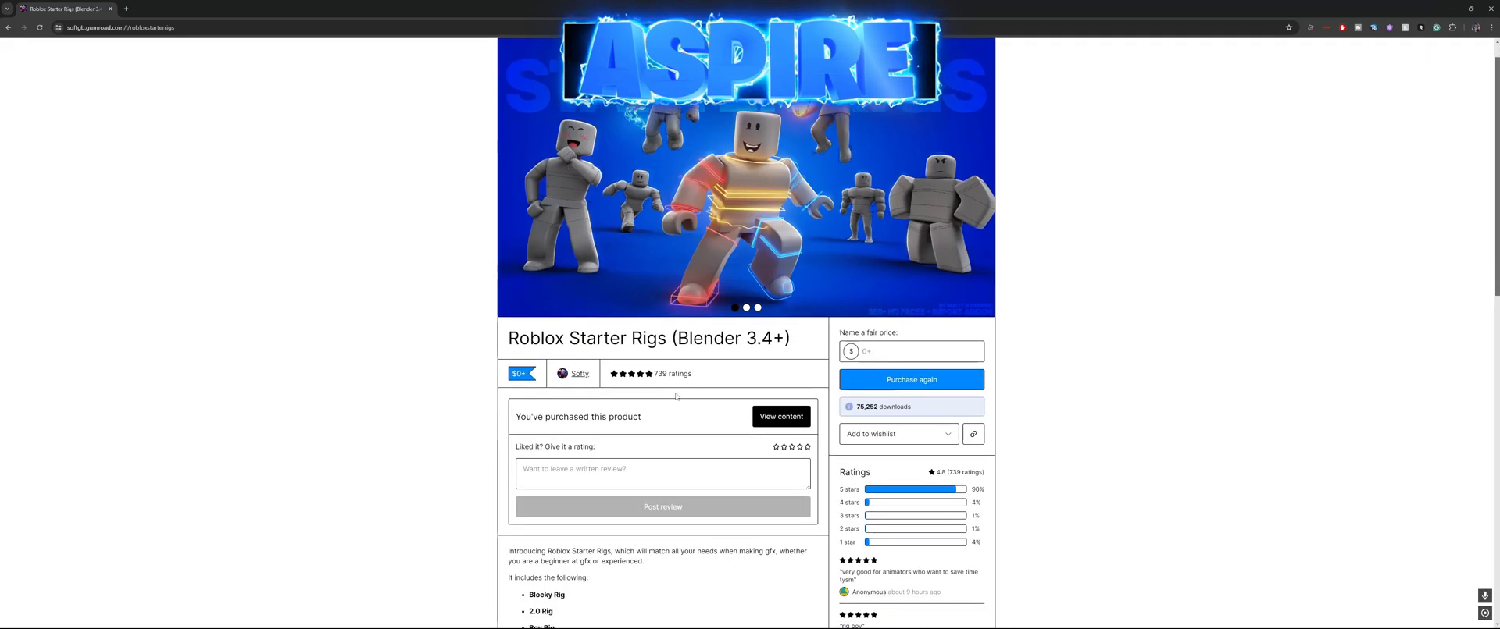
scroll(781, 367, down, 1)
click(883, 323)
text(0)
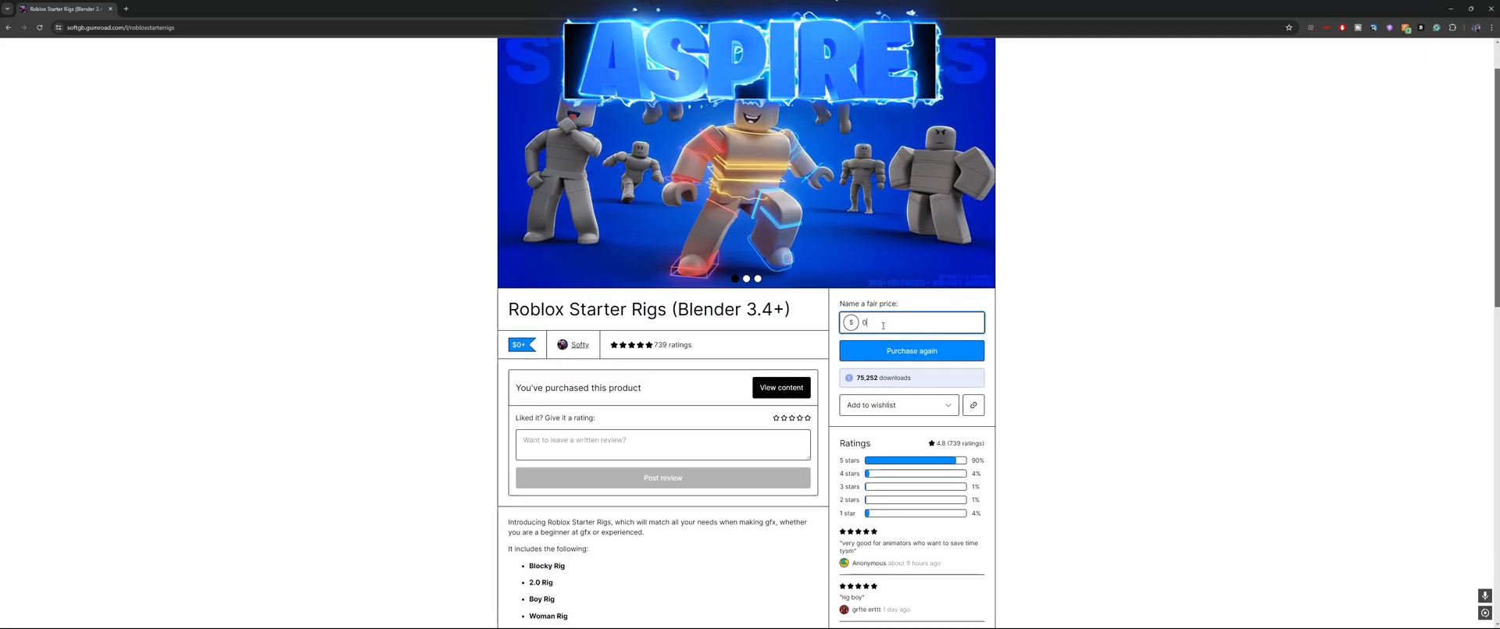
click(940, 352)
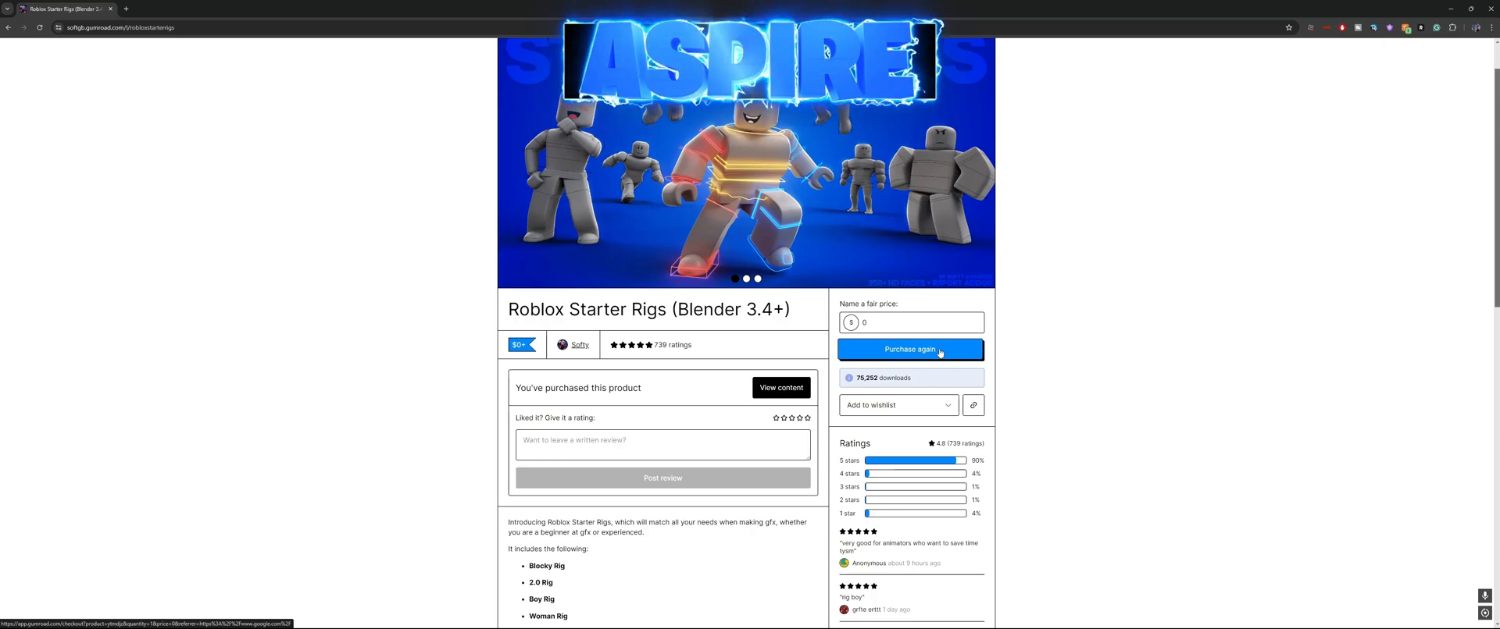
click(787, 391)
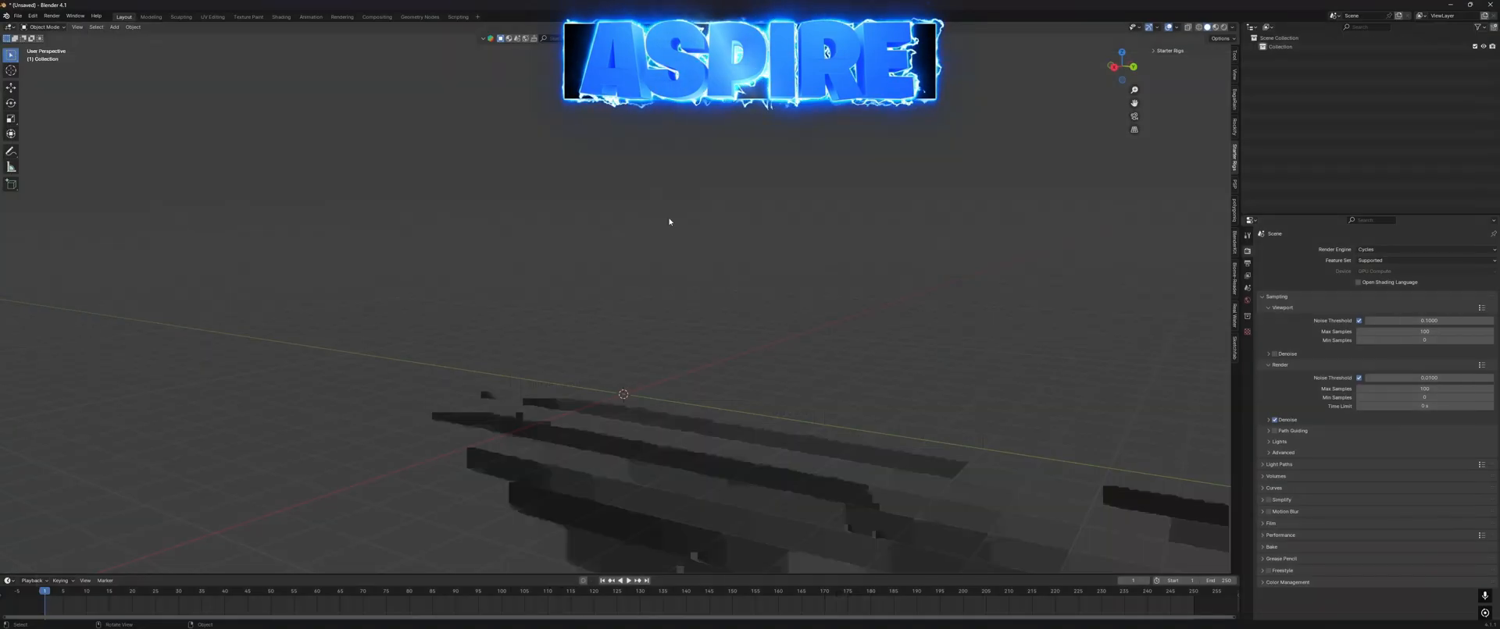
Step: Back in Blender, install the Roblox Starter Rigs add-on from its zip file in the Downloads folder
click(33, 16)
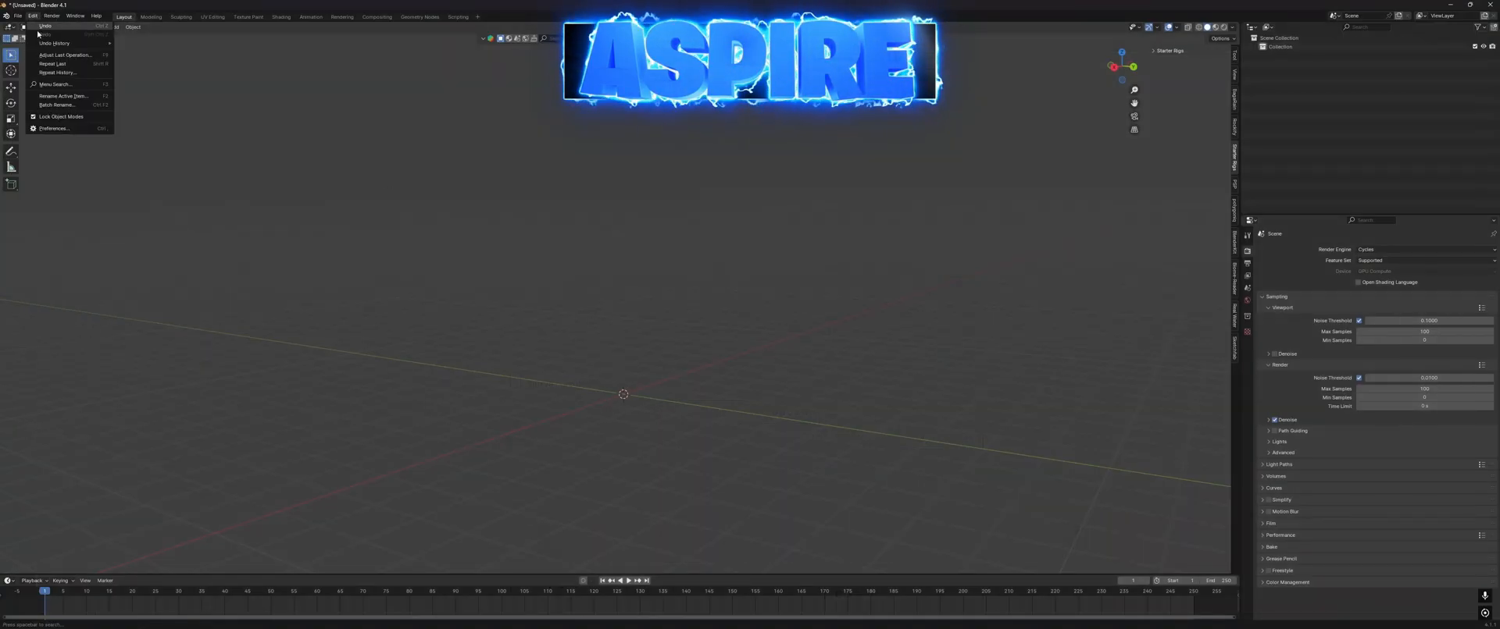
click(54, 128)
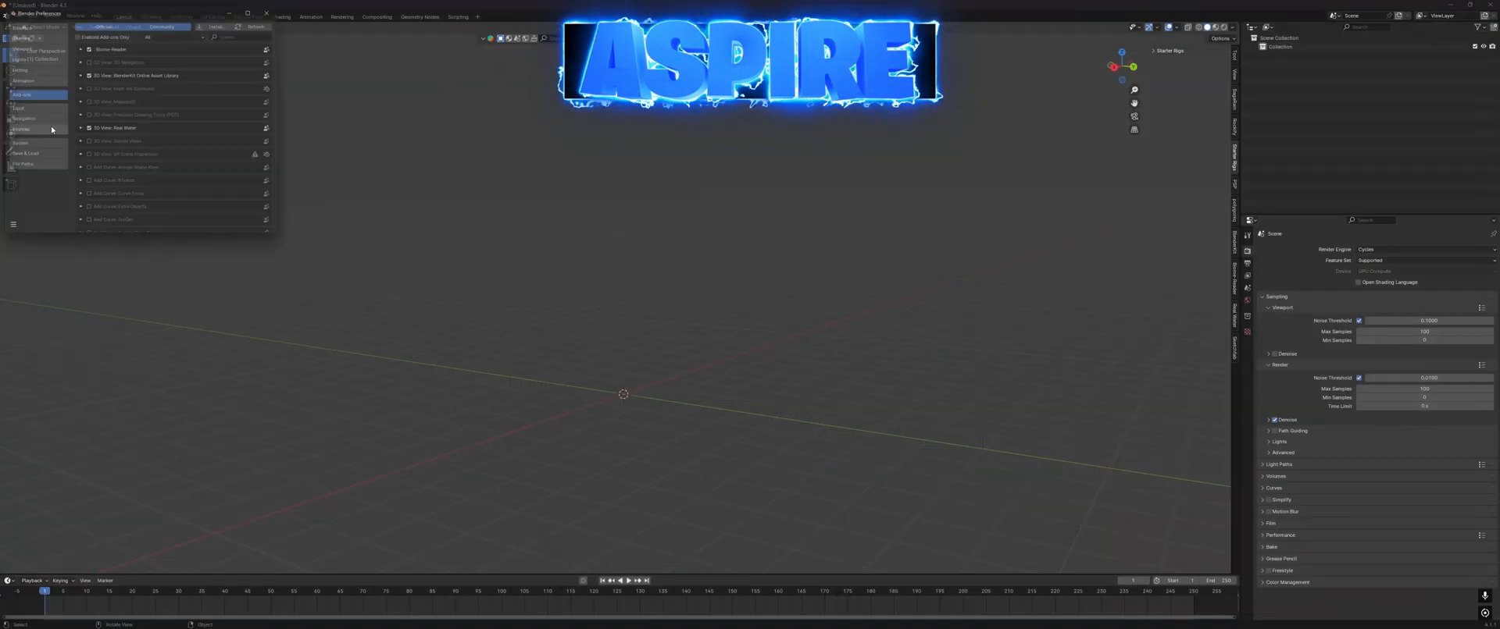
click(222, 21)
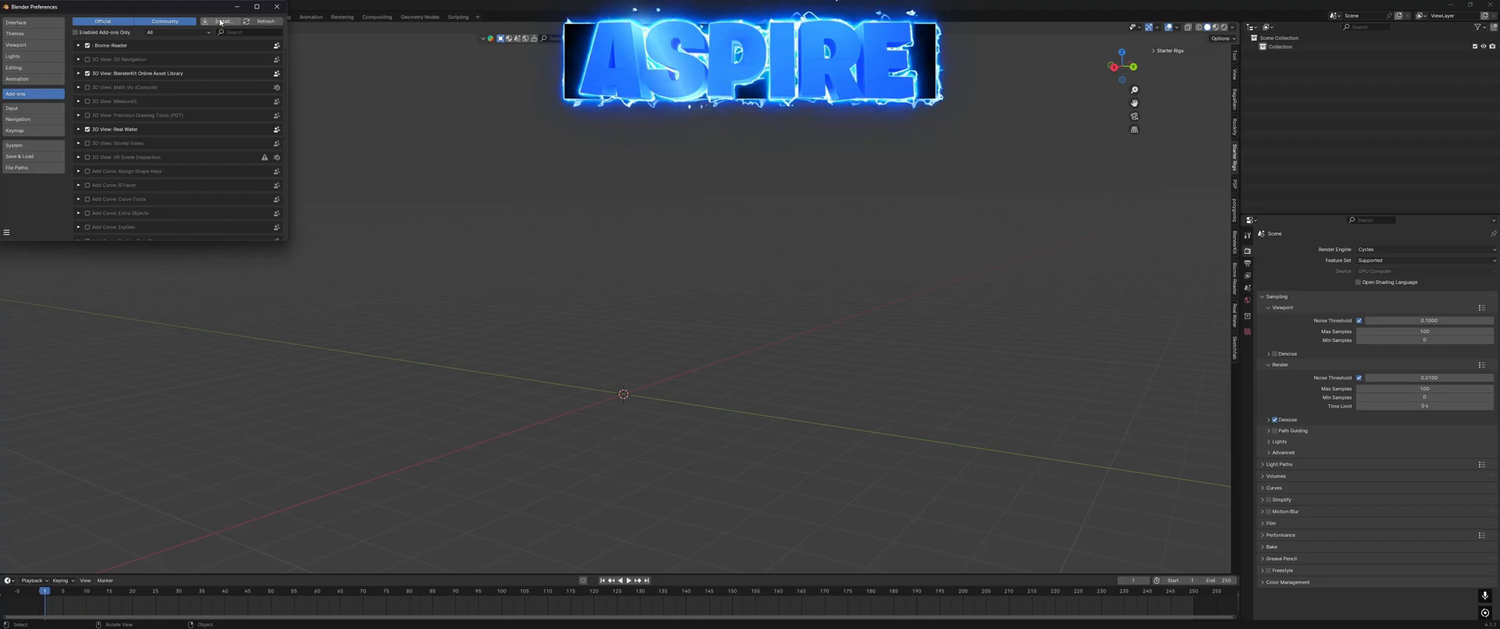
click(31, 107)
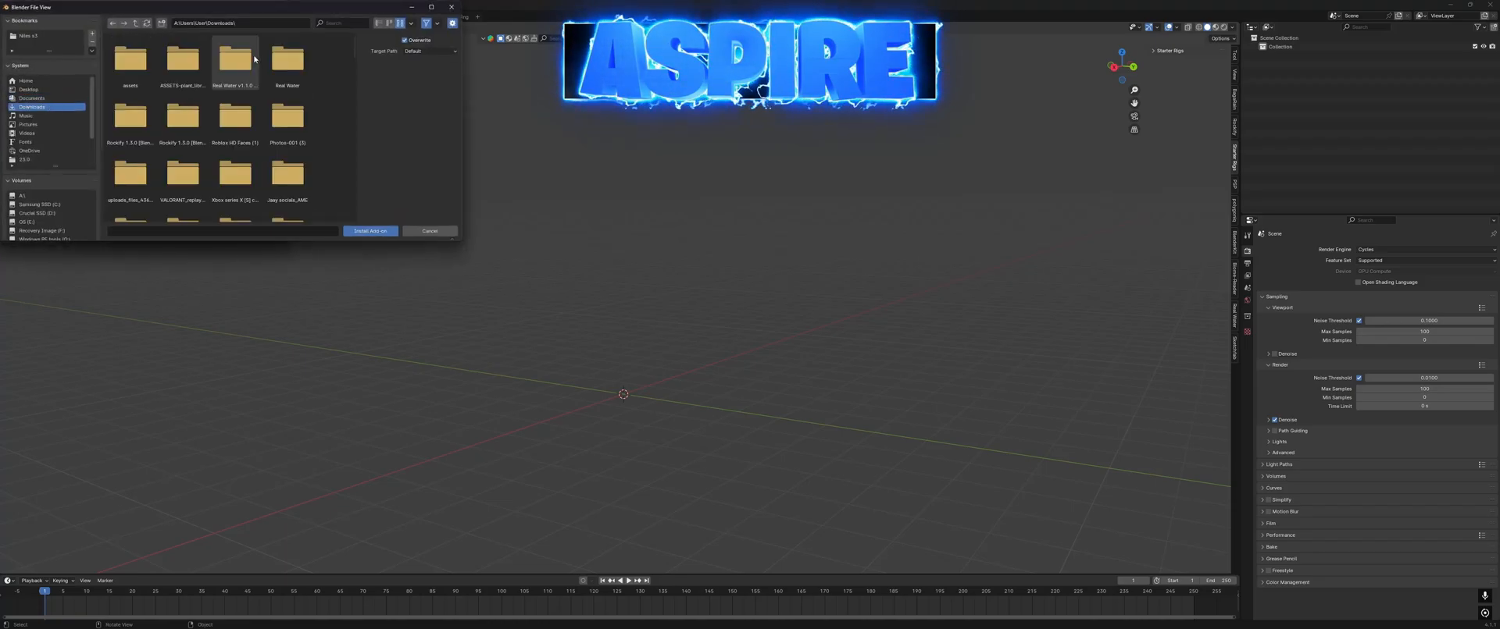
click(332, 24)
text(roblox)
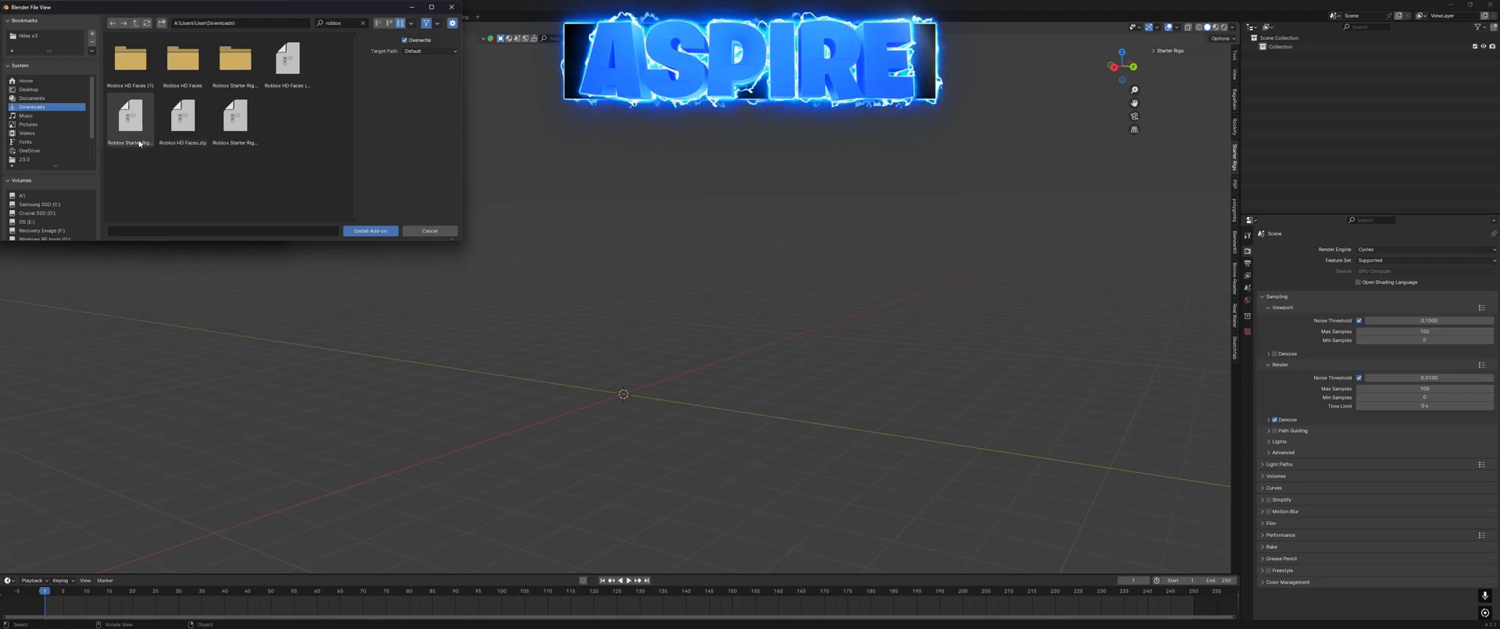
click(137, 137)
double_click(137, 136)
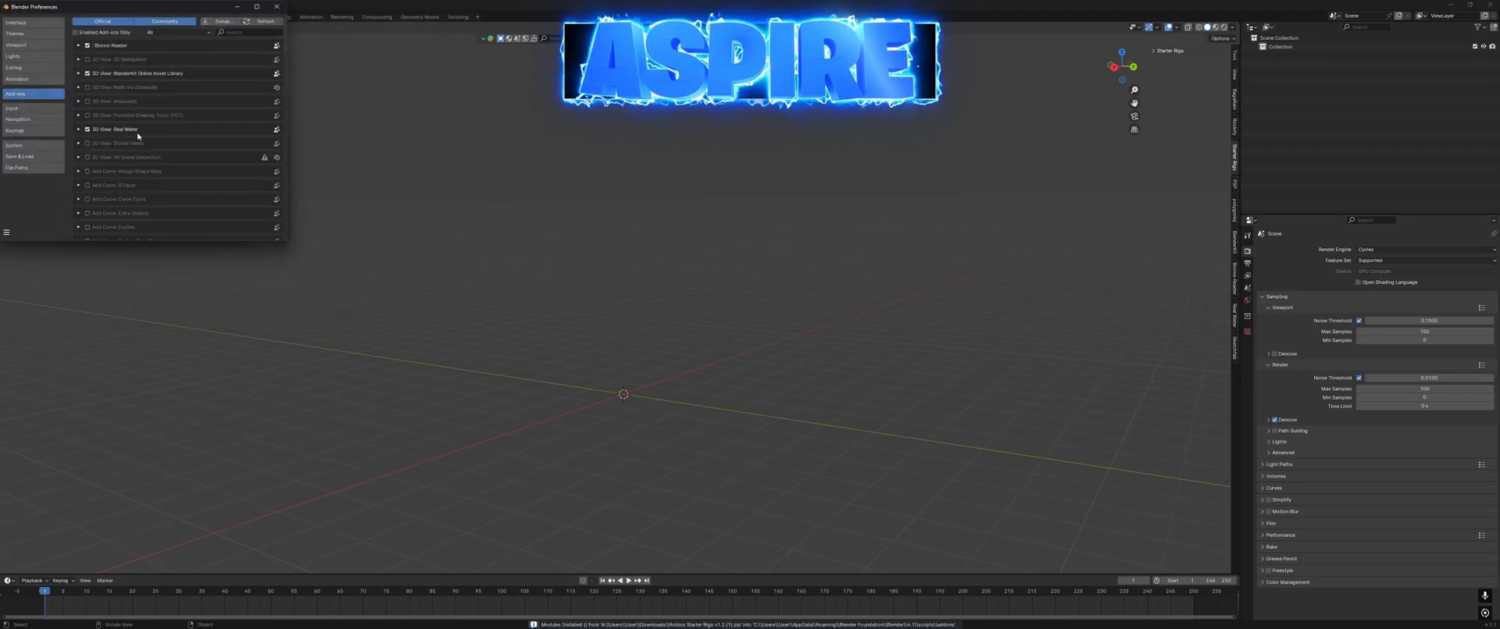
Step: Find the Roblox Starter Rigs add-on by searching for roblox, re-enable it and close the preferences
text(roblox)
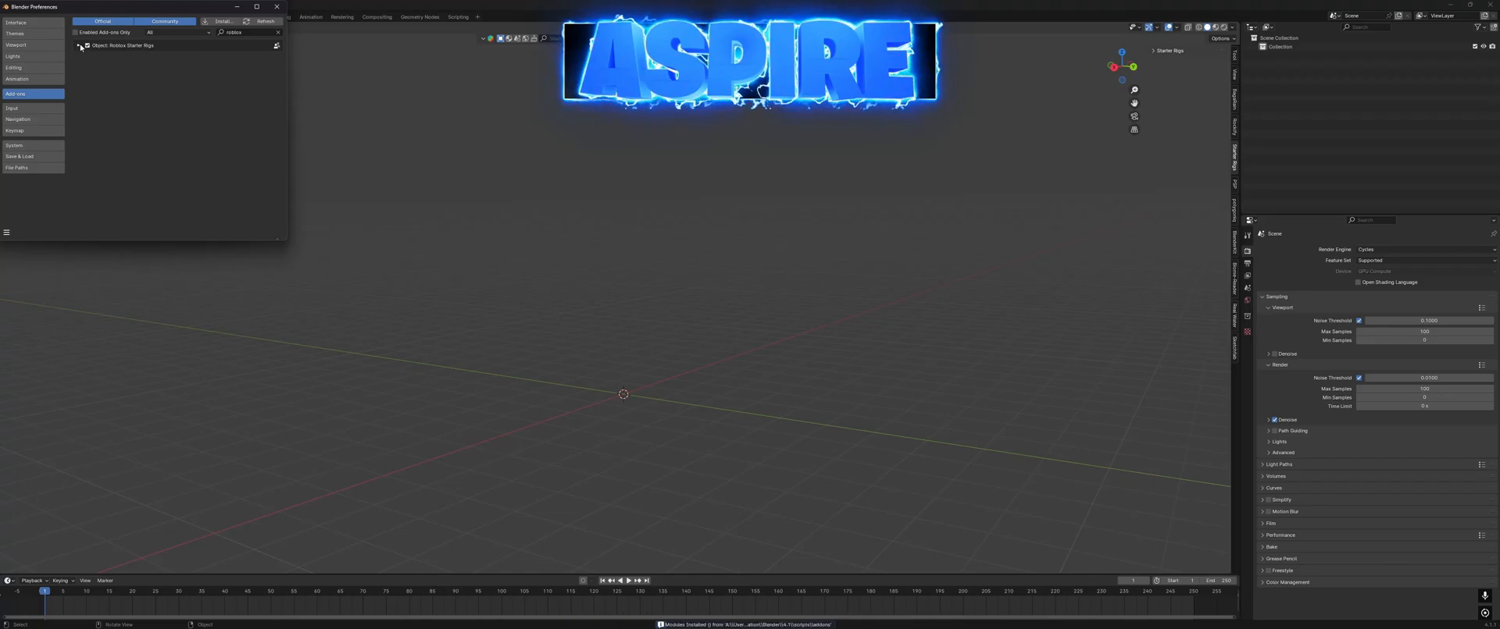
click(87, 45)
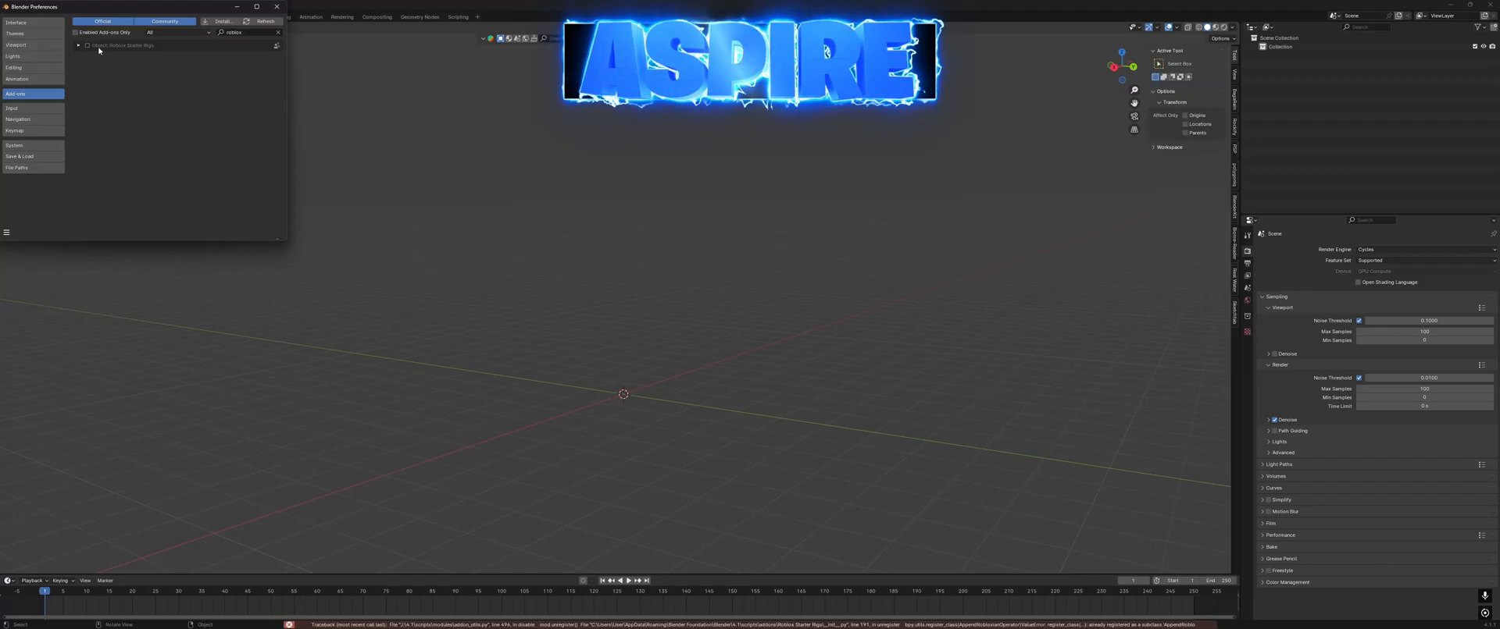
click(87, 45)
click(277, 6)
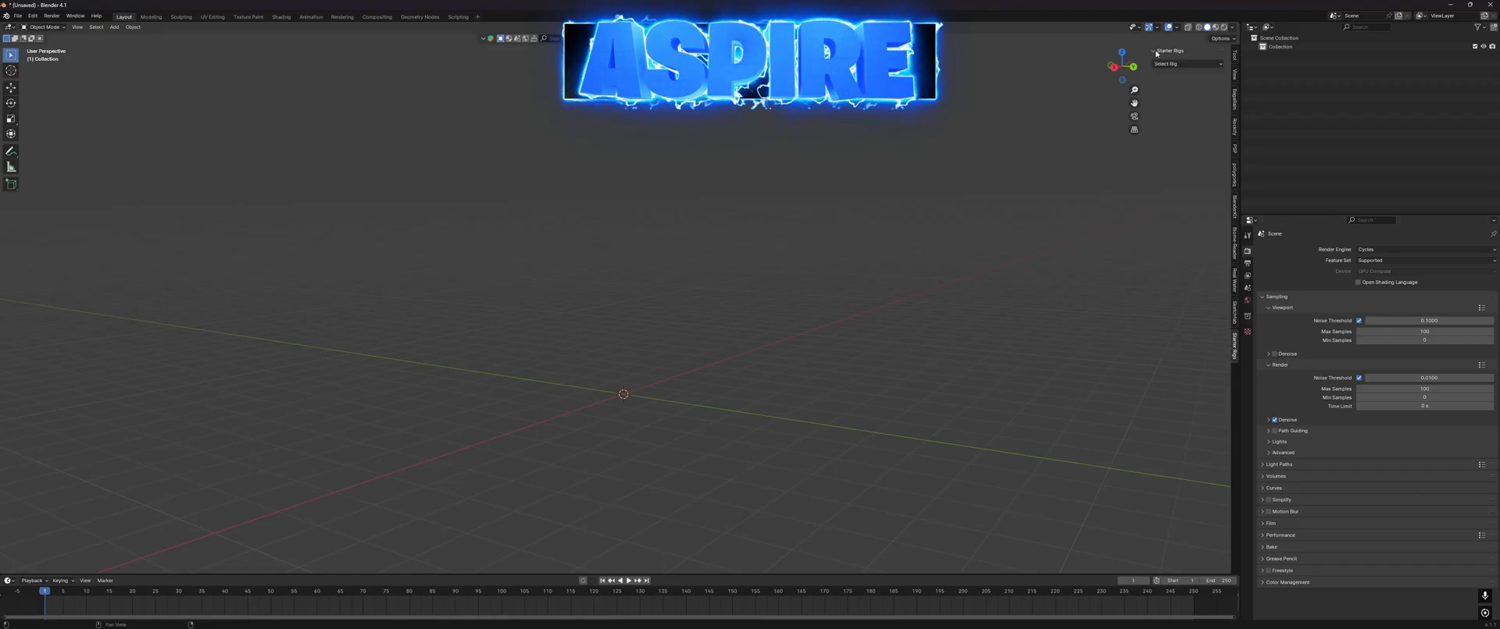
Step: Add the Starter Boy Rig to the empty scene from the Starter Rigs add-on
click(1166, 64)
click(1166, 102)
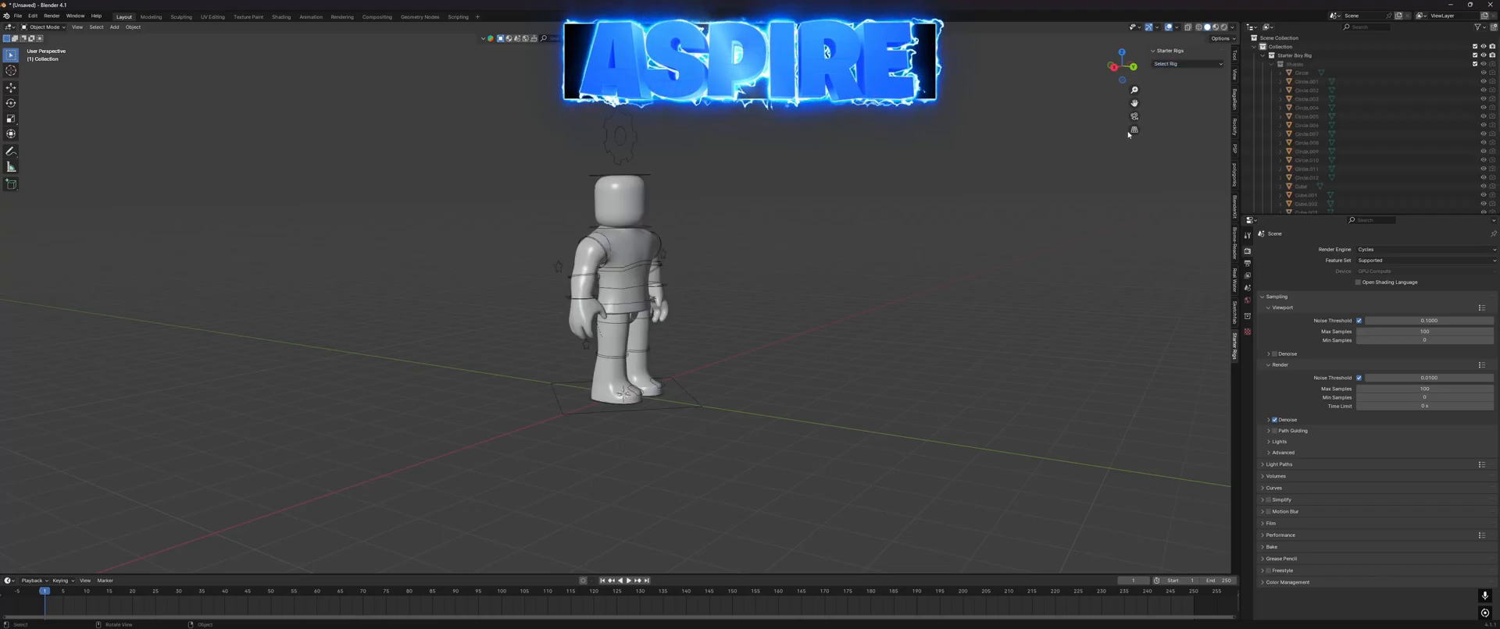
middle_drag(920, 249, 862, 240)
key(q)
key(shift+grave)
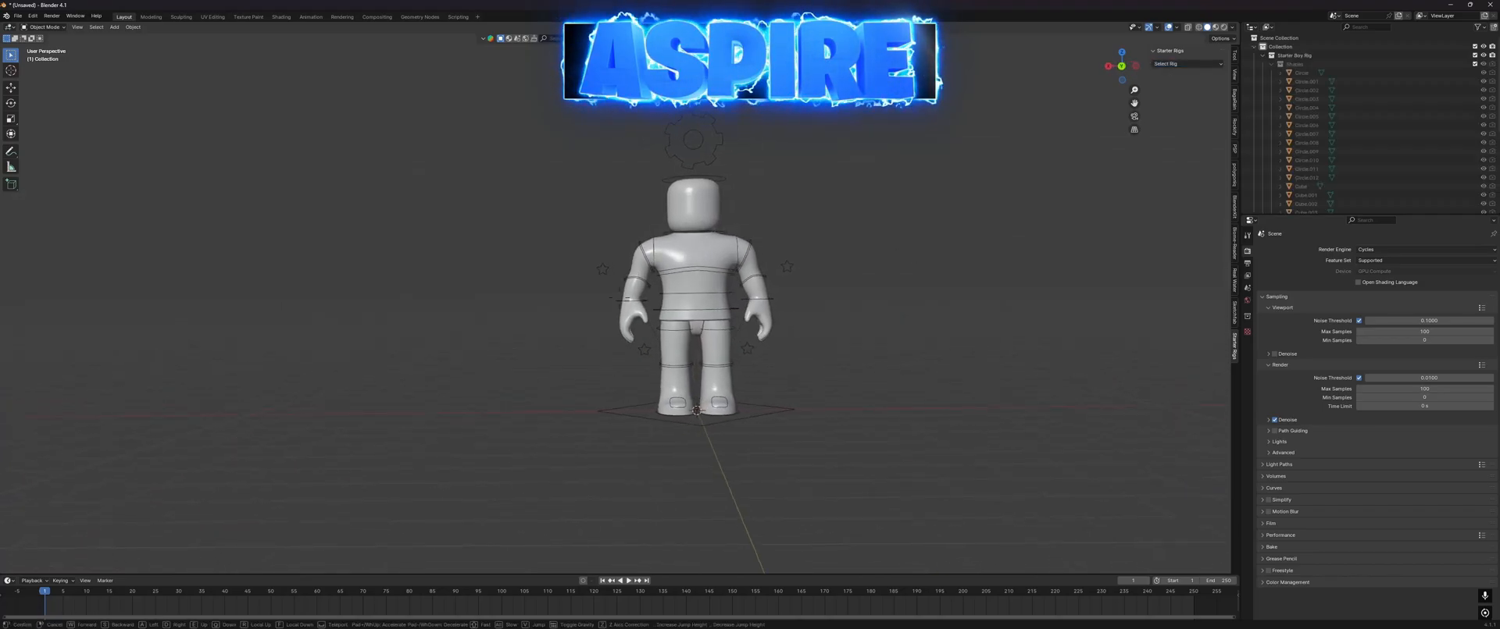
key(w)
key(d)
key(a)
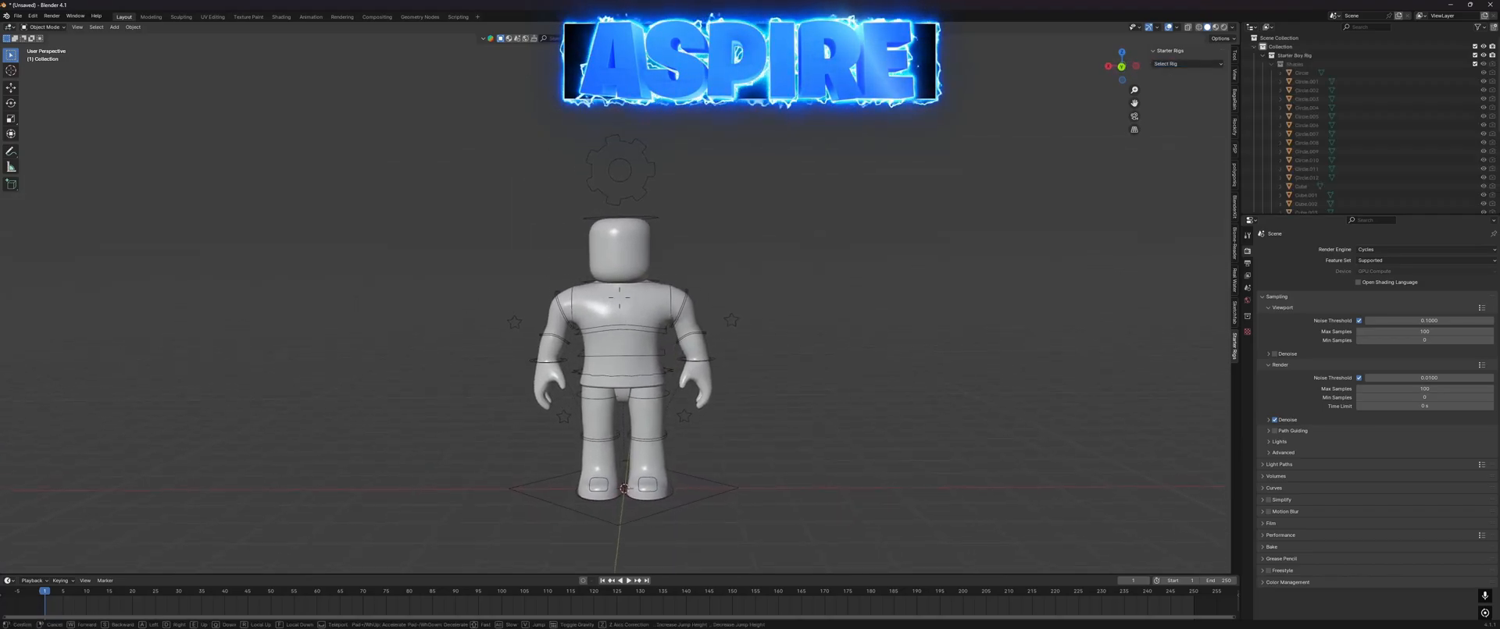
key(w)
Step: Save the scene as Aspire in the Aspire Vid folder under Documents, Blender, Aspire
key(ctrl+s)
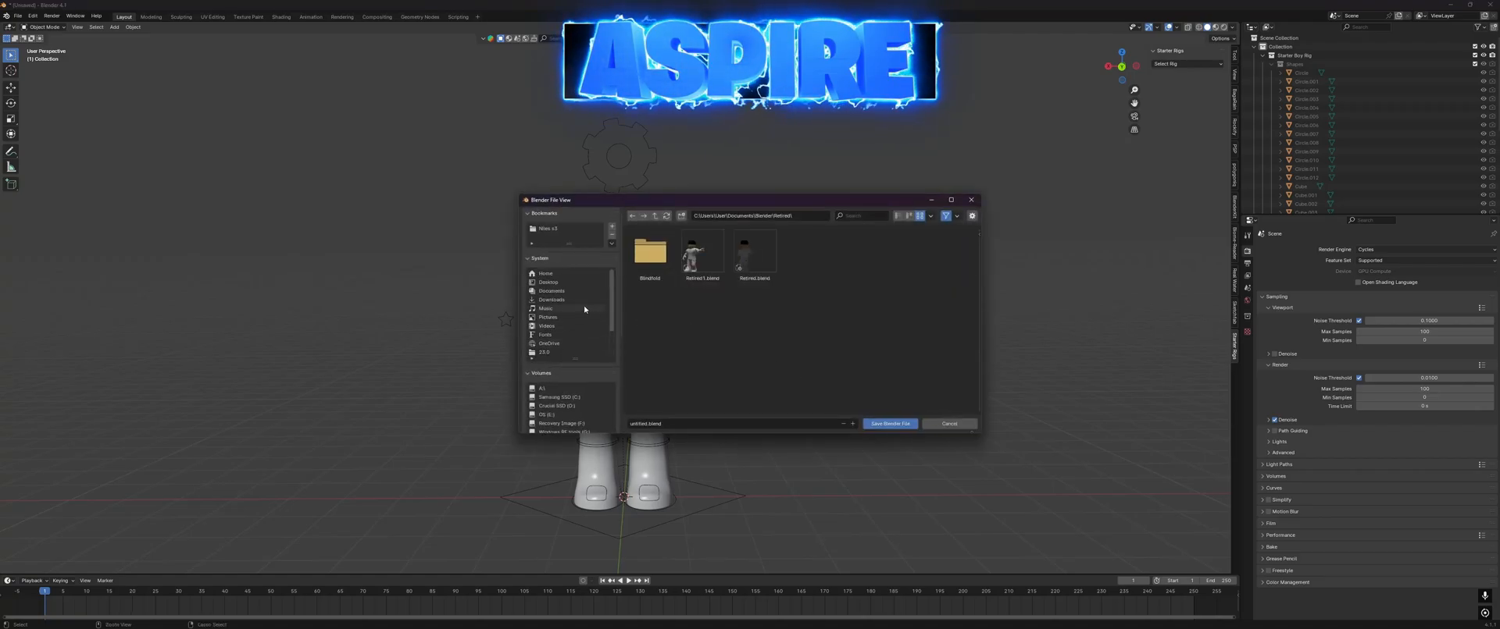
click(553, 299)
scroll(662, 315, down, 4)
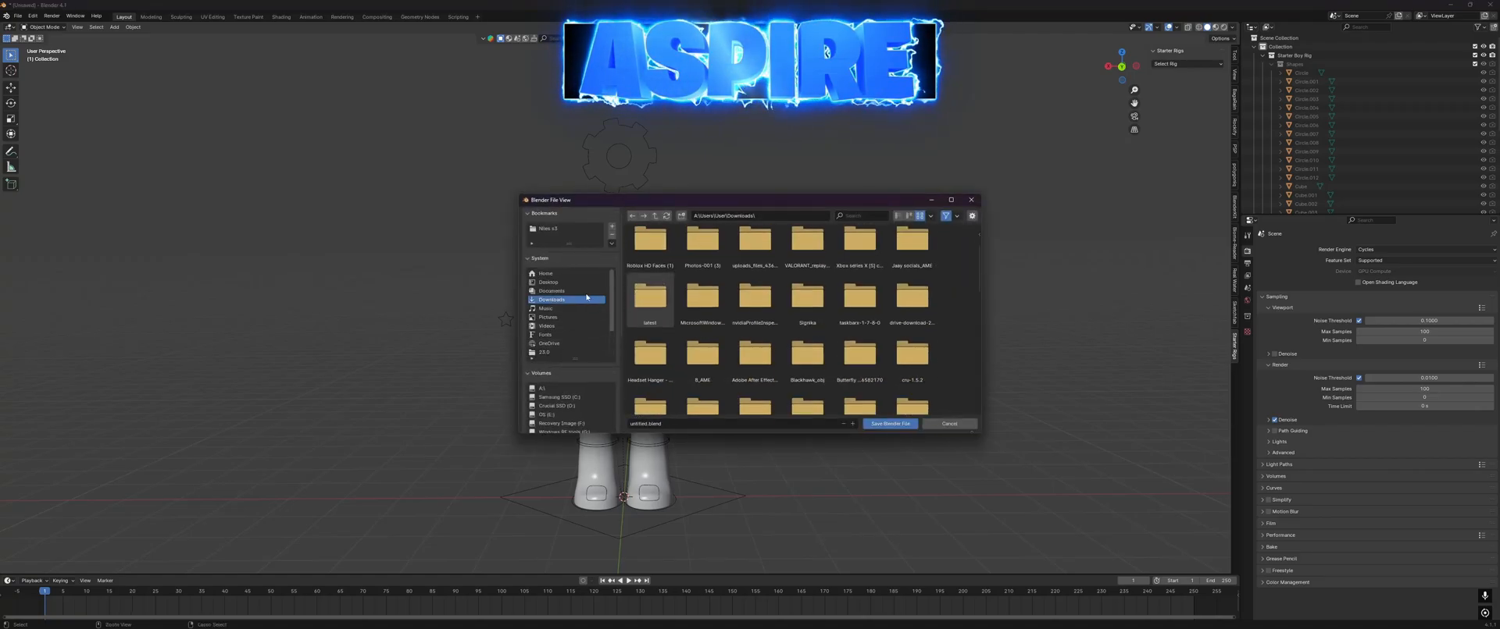
click(582, 293)
double_click(659, 269)
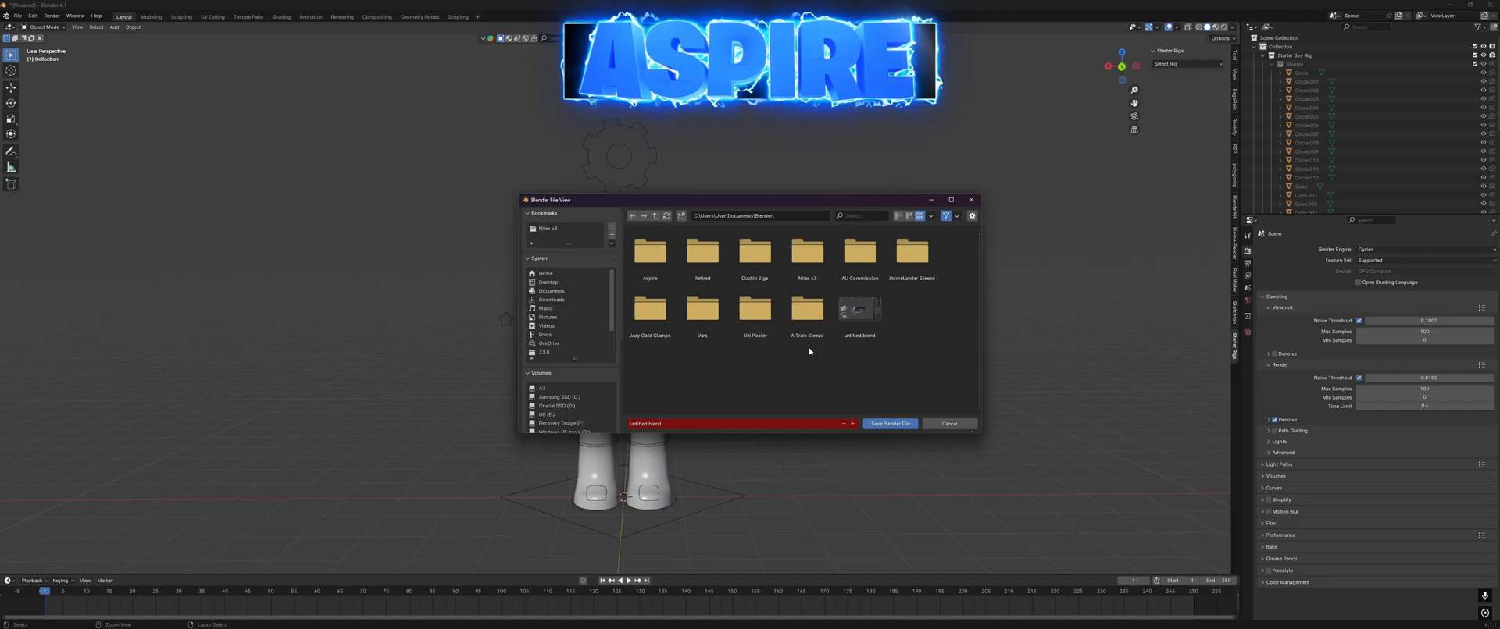
double_click(670, 271)
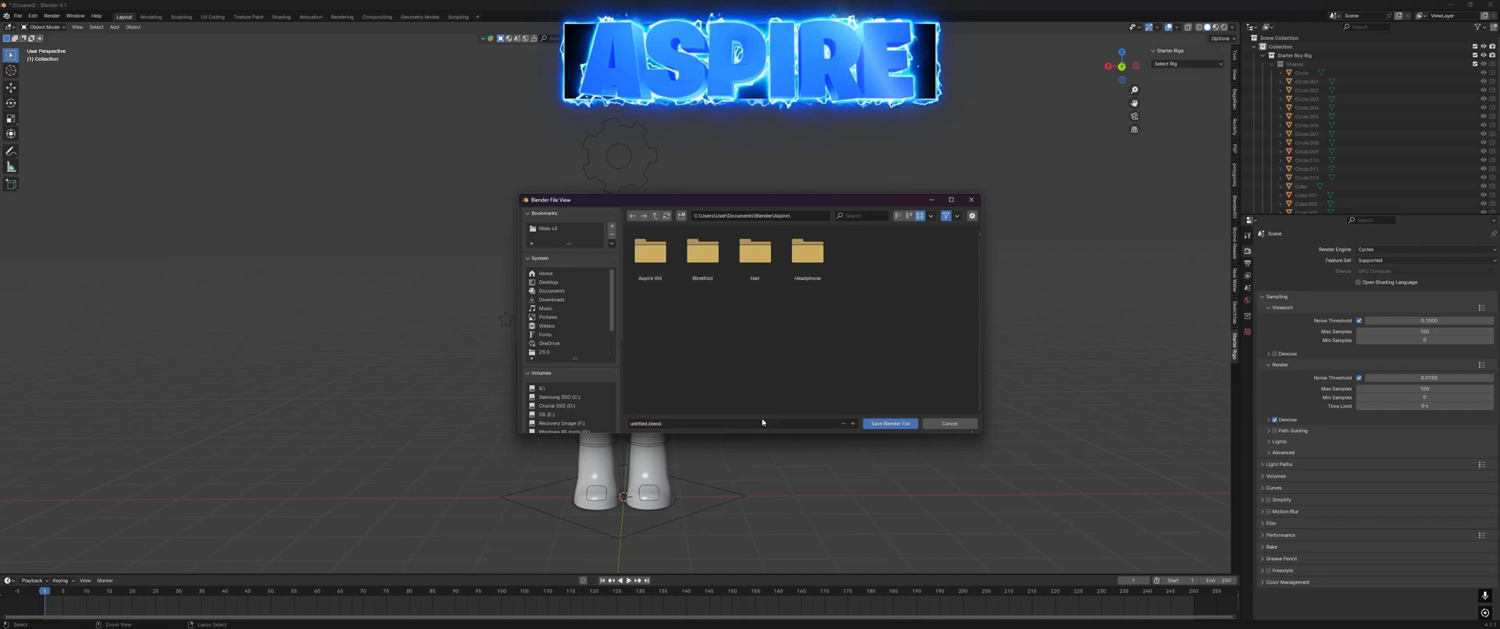
double_click(650, 254)
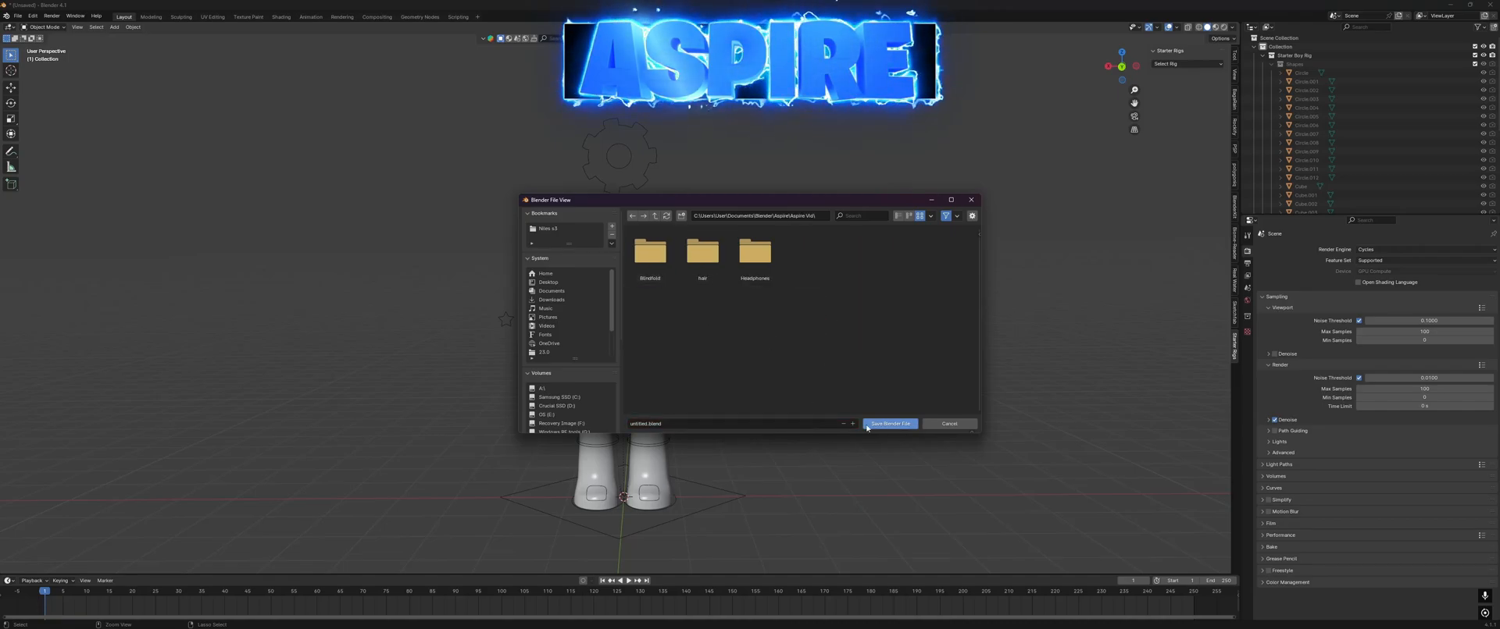
click(764, 421)
text(Aspire)
key(Return)
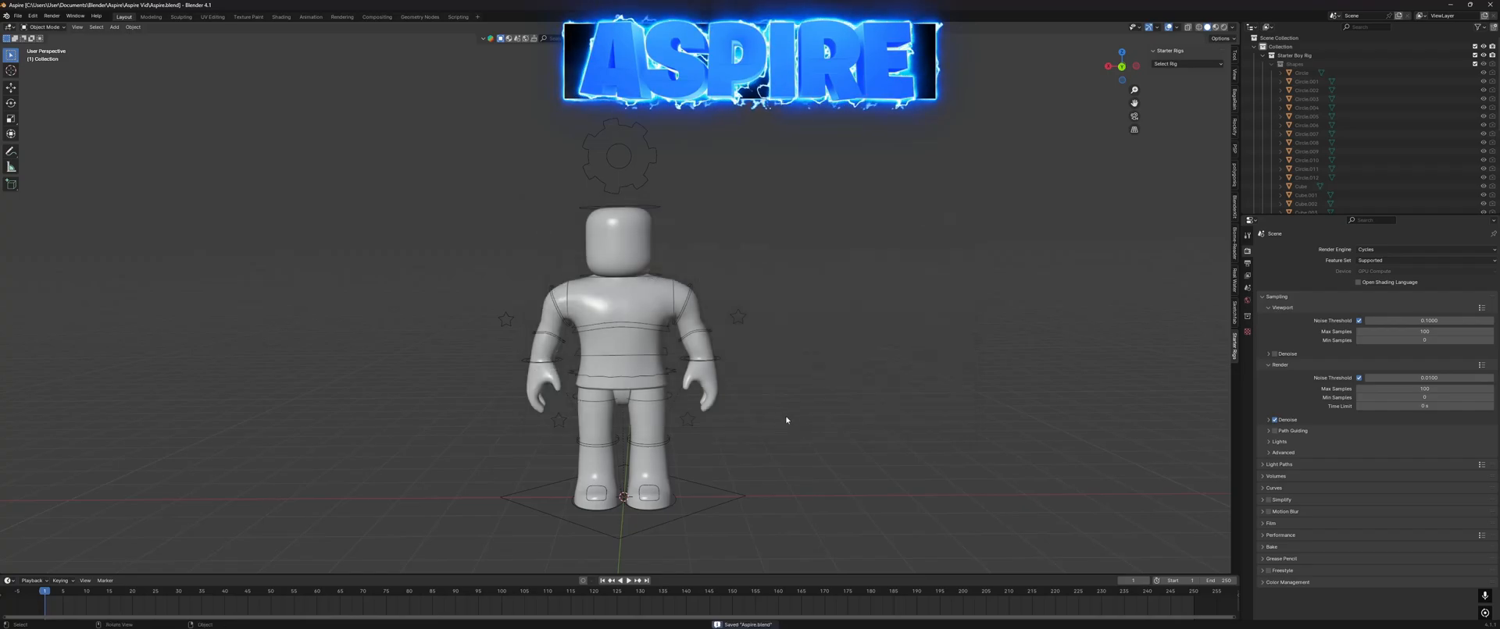
Step: Replace the Starter Boy Rig material's main texture with Handle1_diff.png from the Aspire Vid folder, working in the Shading workspace with material preview
click(1214, 28)
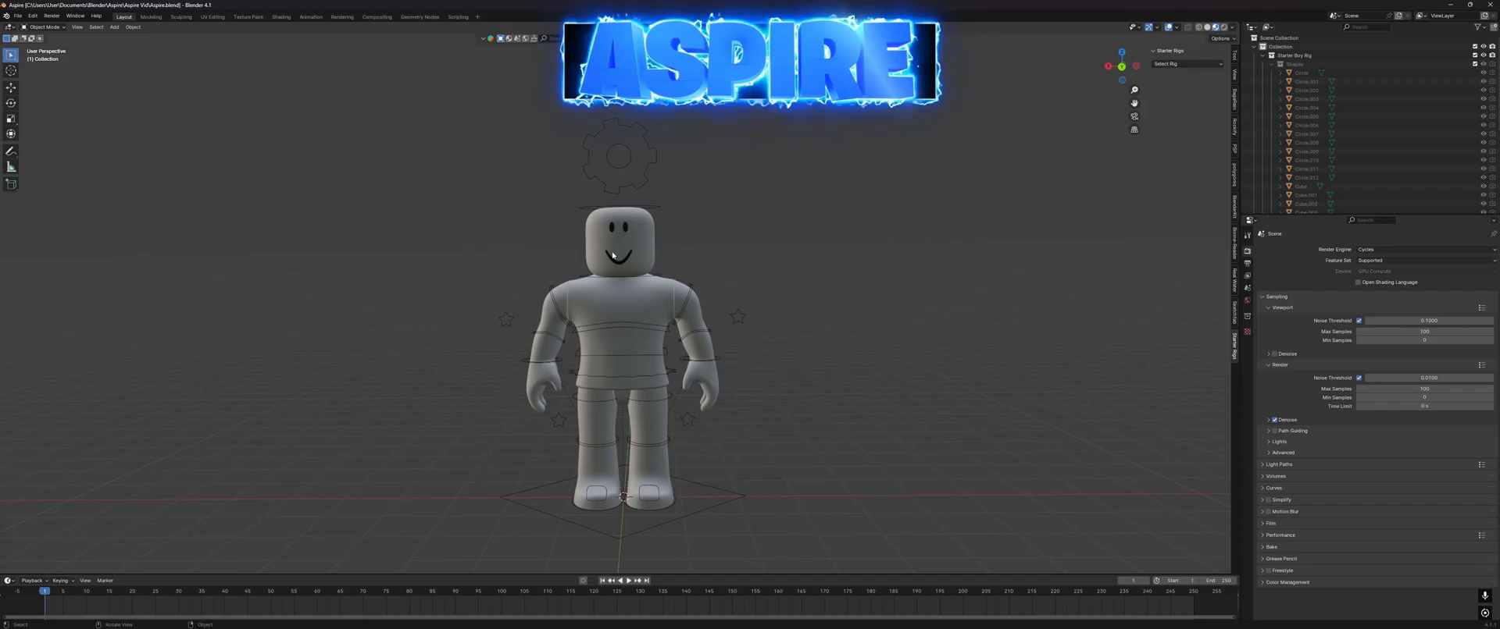
click(631, 305)
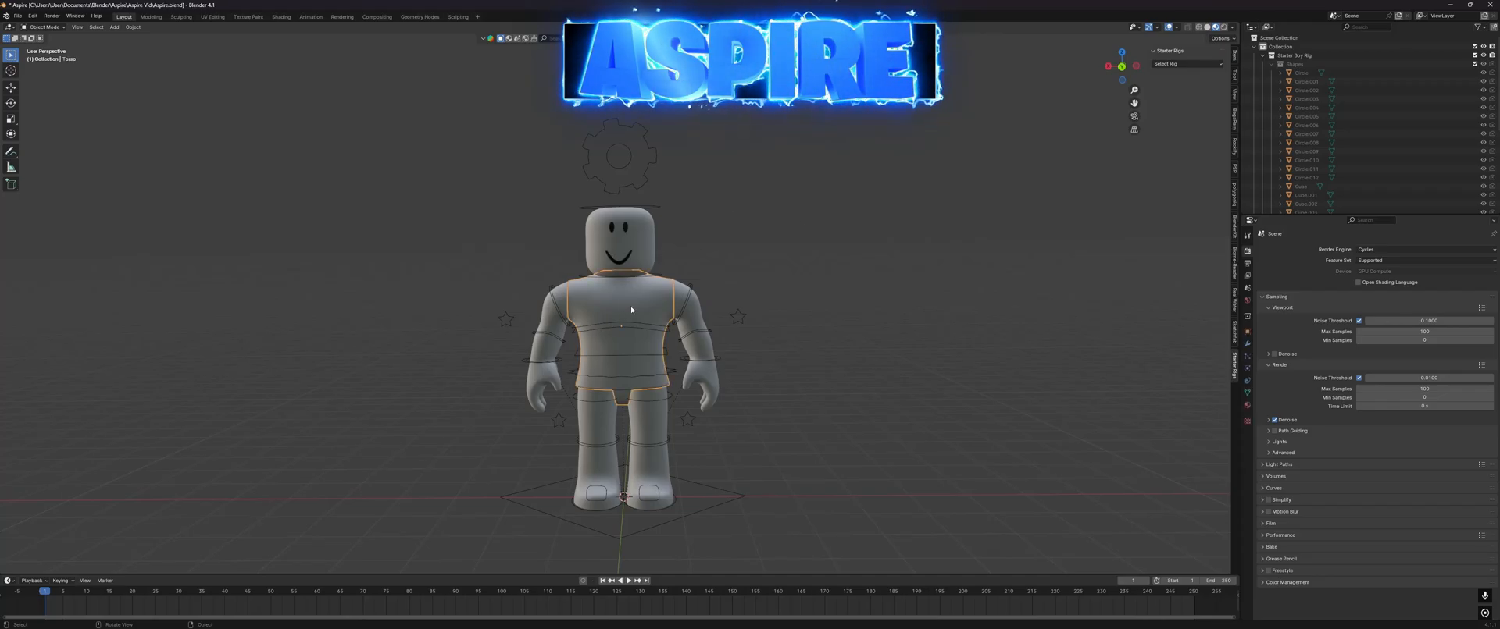
click(632, 297)
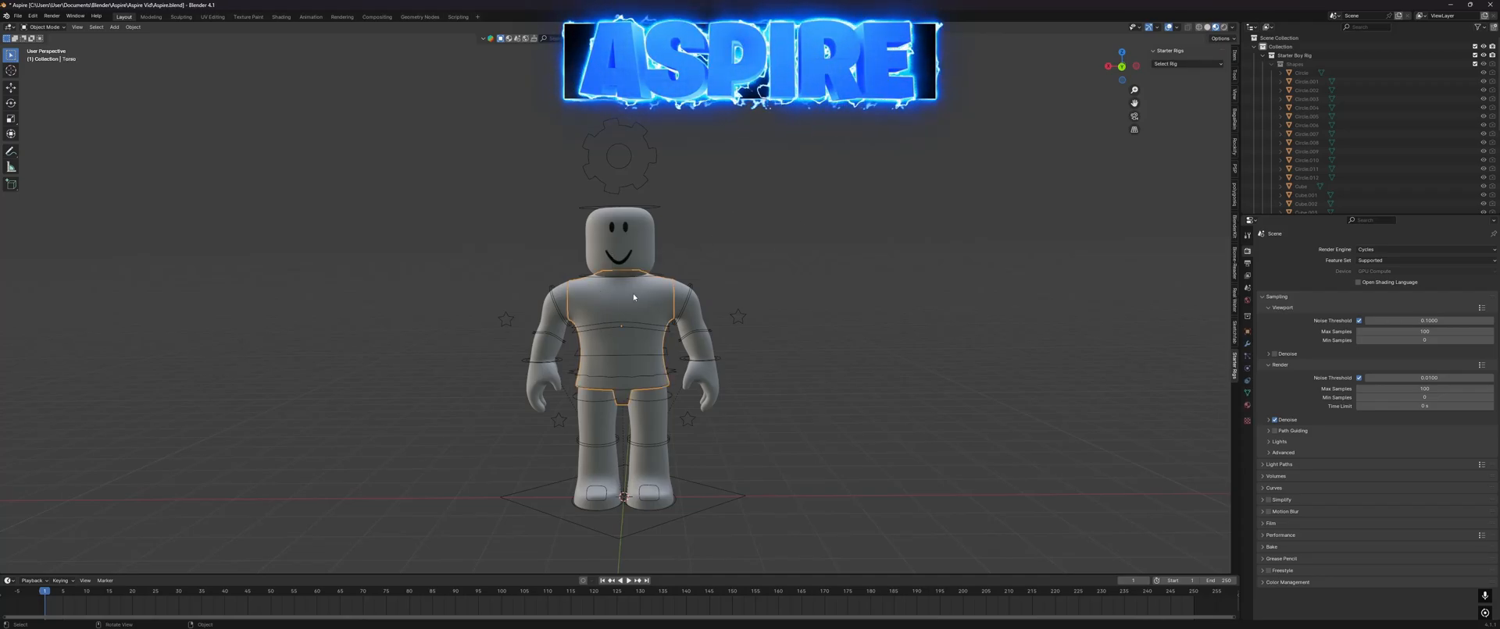
click(282, 16)
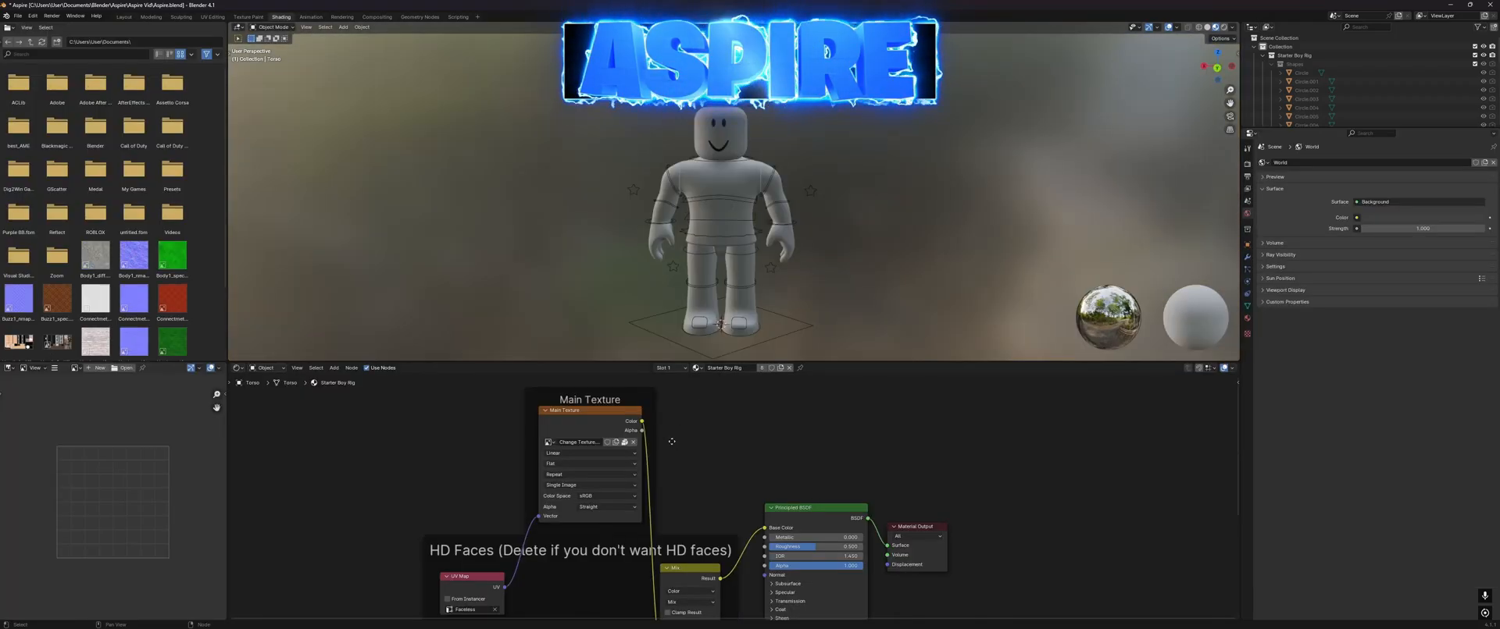
middle_drag(672, 441, 662, 440)
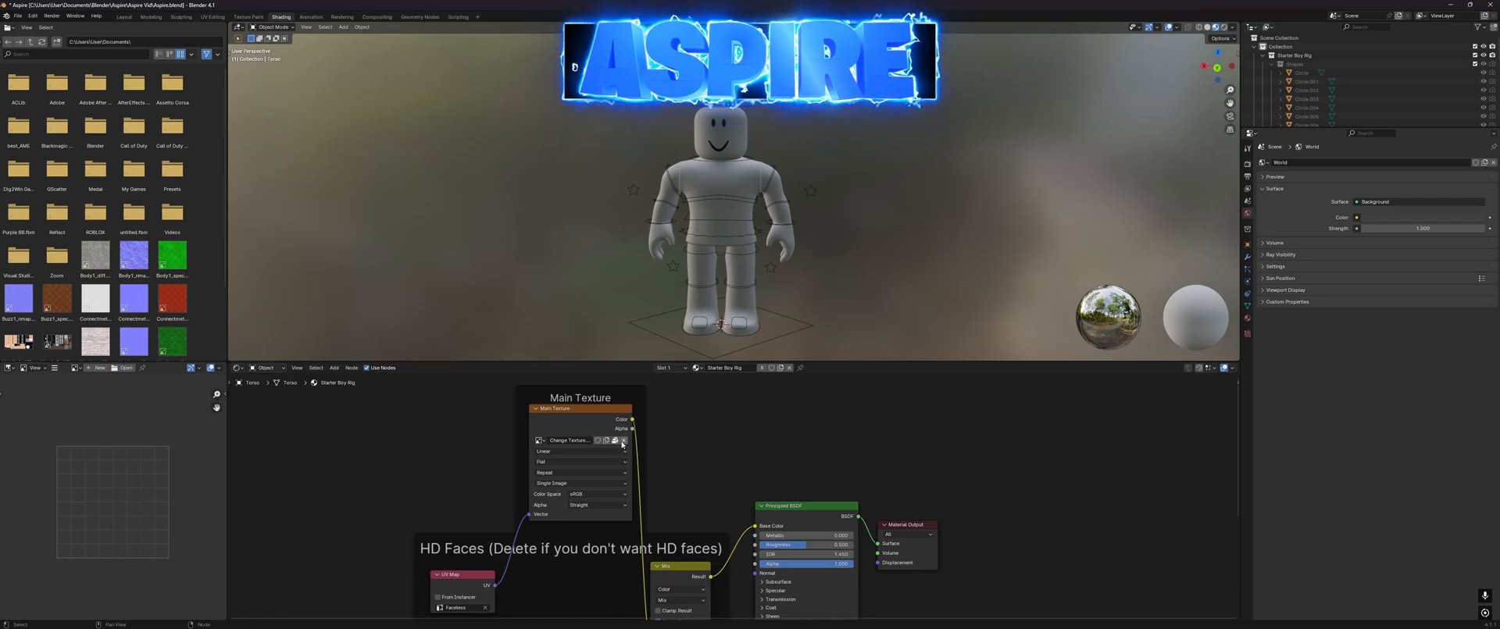
click(623, 441)
click(613, 441)
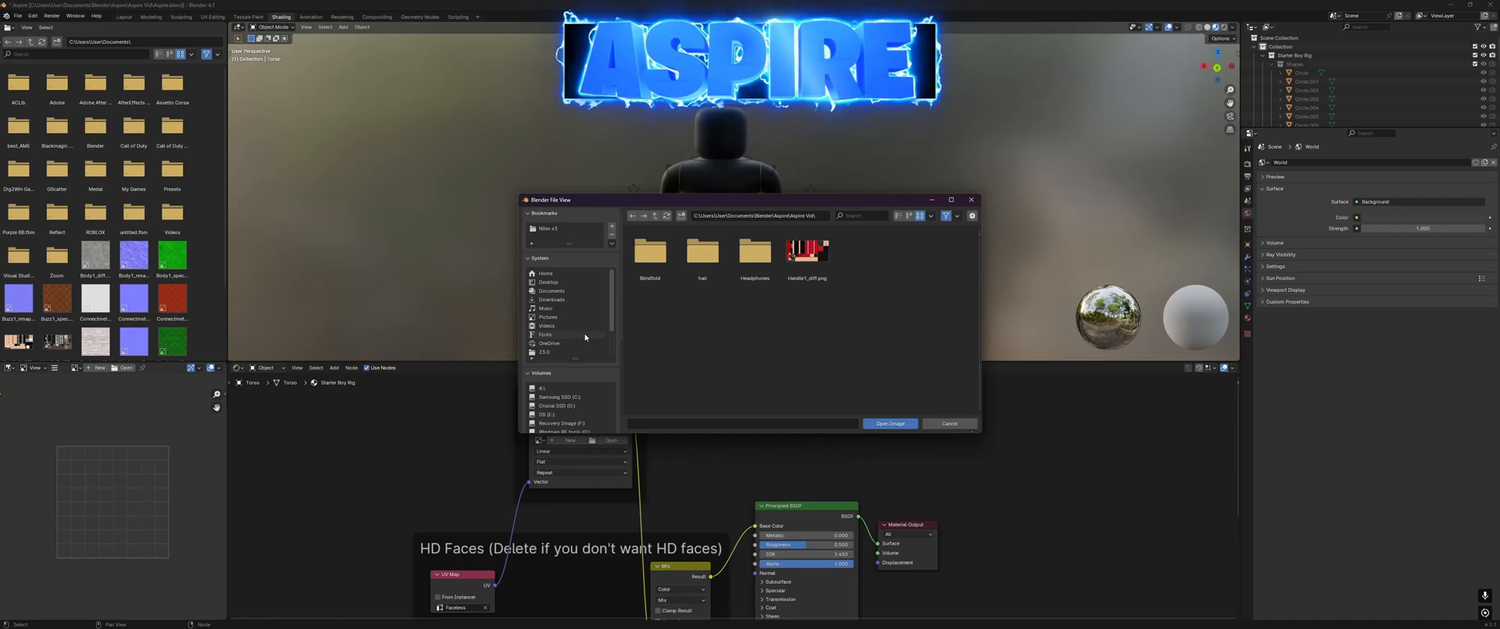
double_click(807, 252)
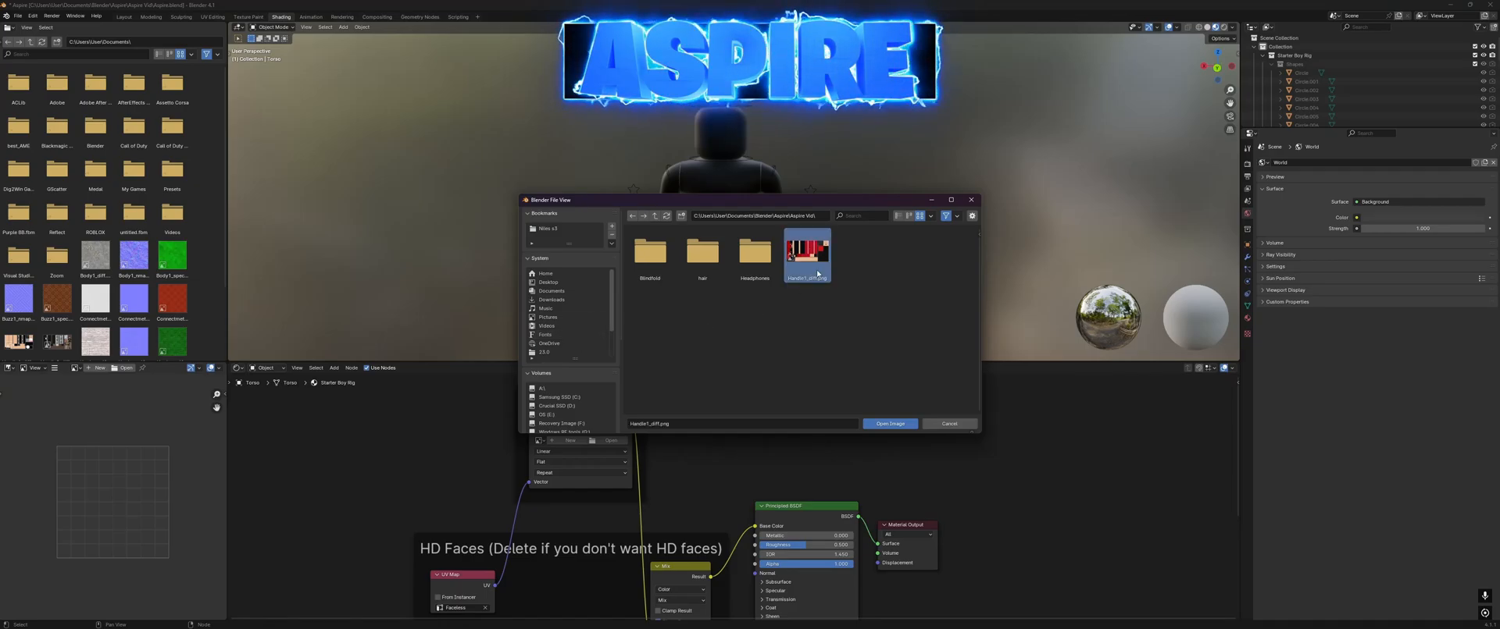
mouse_move(897, 244)
middle_down()
mouse_move(836, 246)
mouse_move(897, 249)
middle_up()
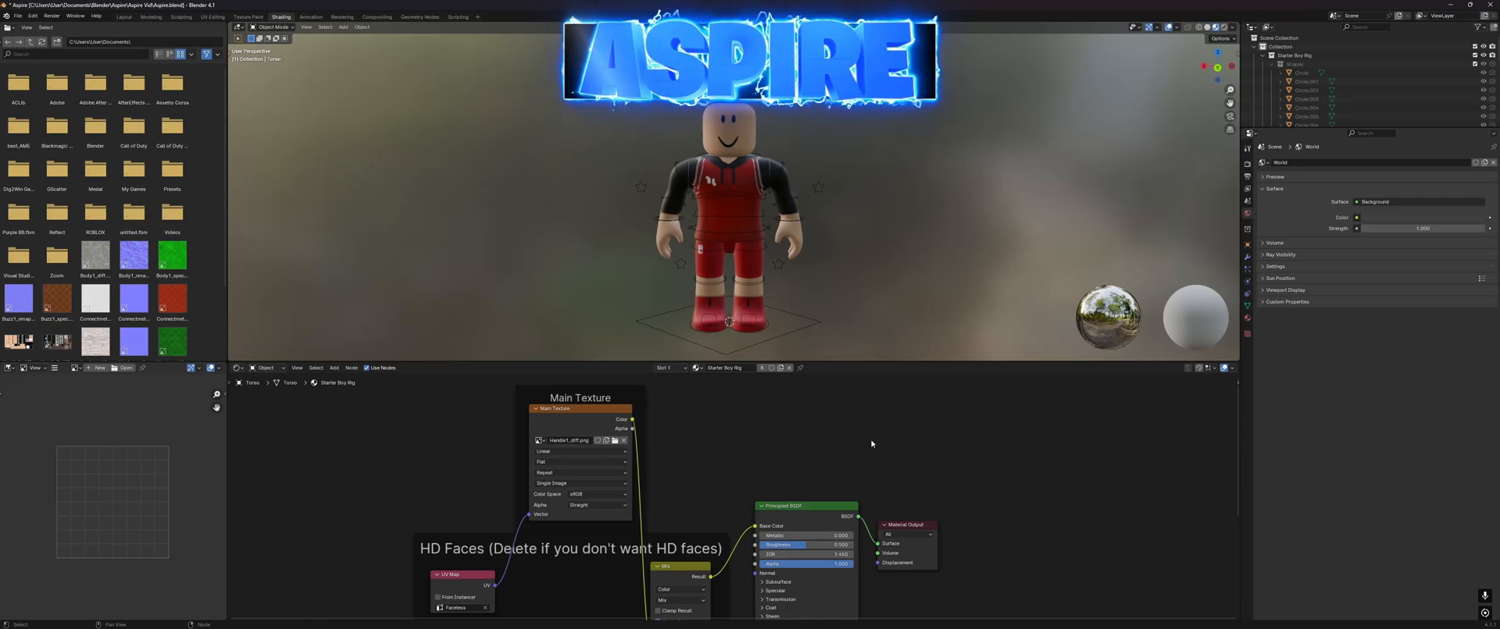
Step: Remove the default face by setting the face texture's UV map to Faceless, return to the Layout workspace and save
middle_drag(871, 443, 803, 373)
scroll(709, 425, down, 3)
middle_drag(636, 425, 727, 324)
scroll(657, 462, up, 1)
click(497, 542)
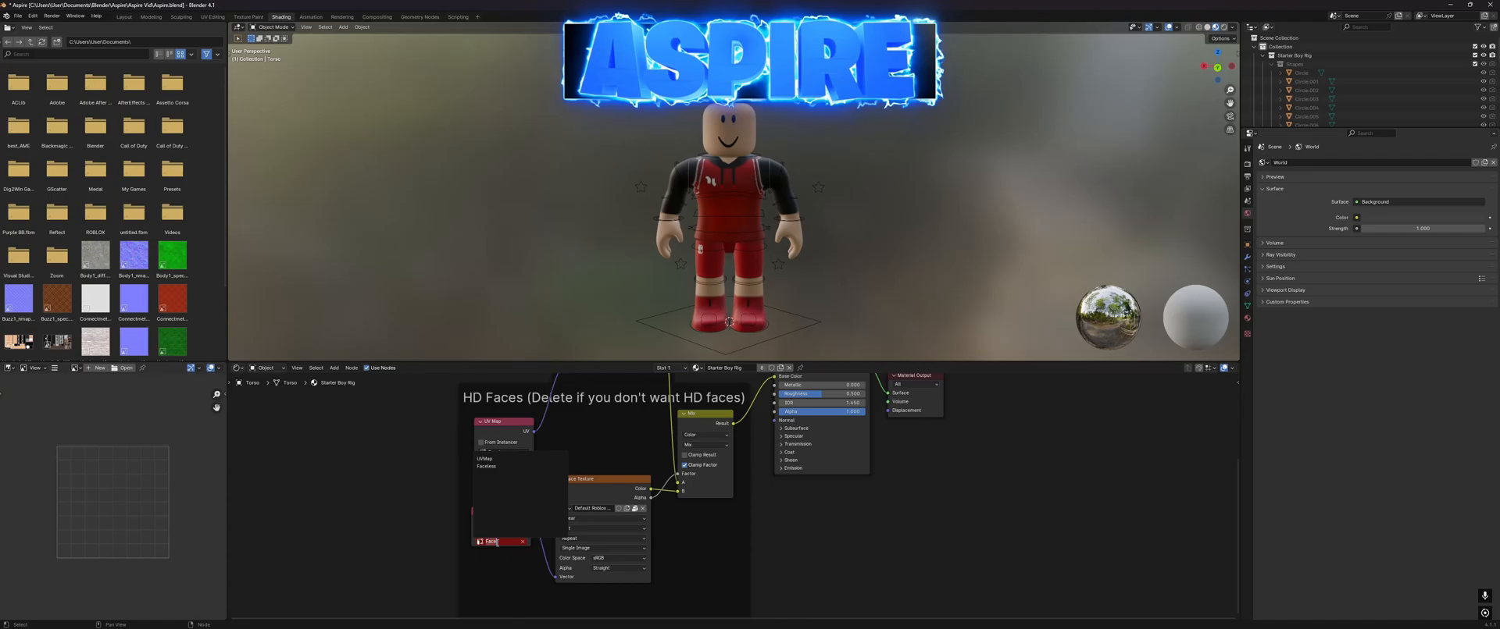
click(503, 466)
middle_drag(570, 431, 579, 480)
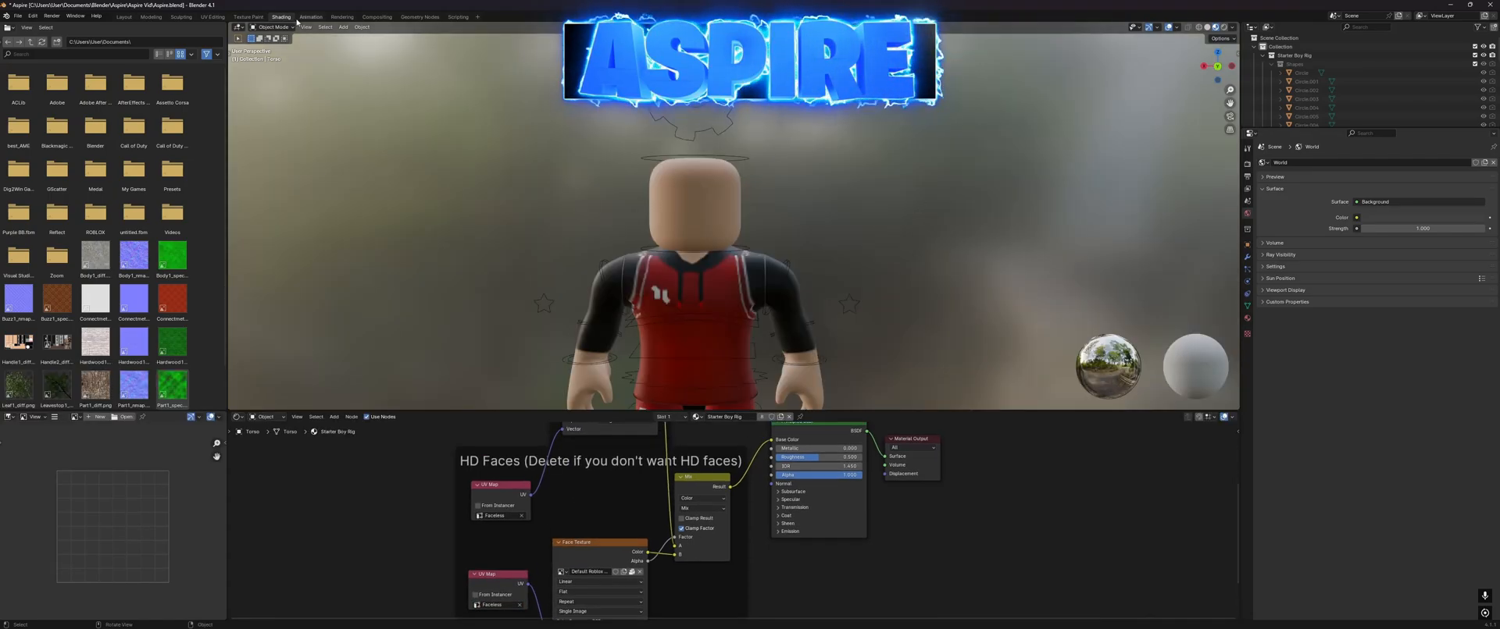
click(123, 17)
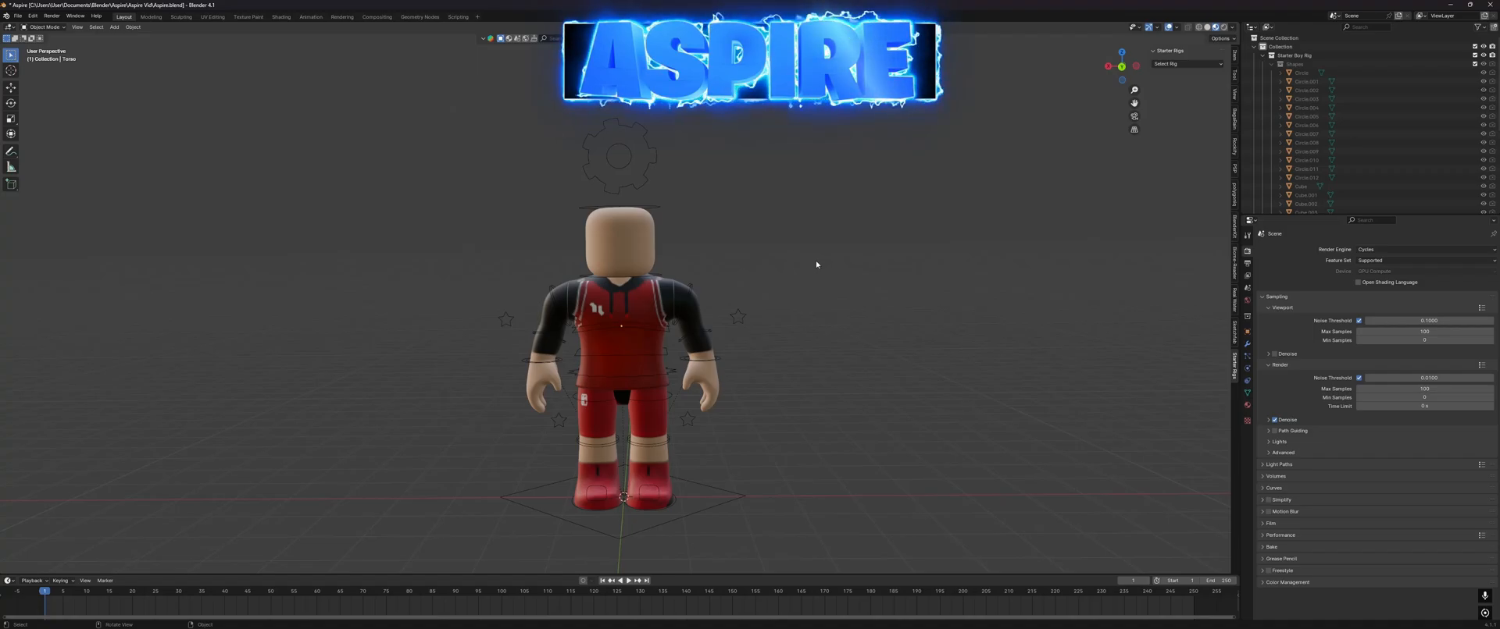
key(ctrl+s)
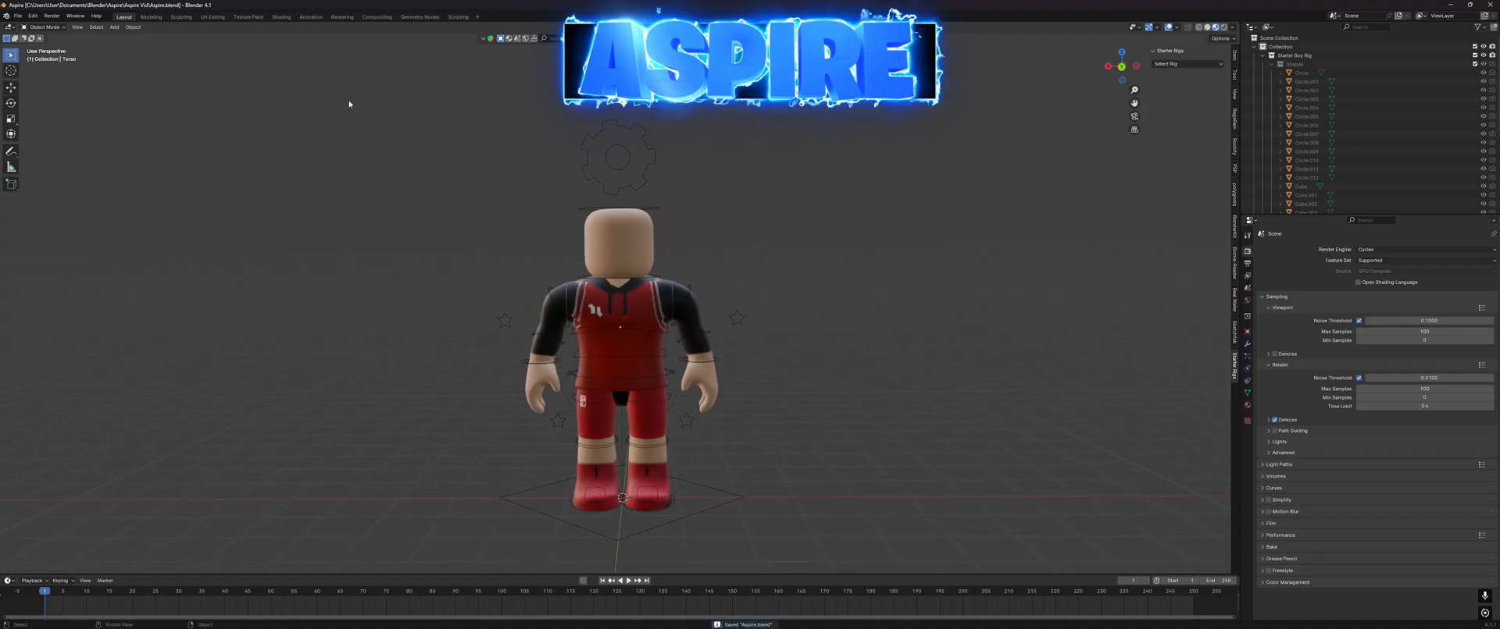
Step: Import headphones.obj from the Headphones folder as a Wavefront OBJ and set its geometry to origin
click(18, 15)
mouse_move(47, 140)
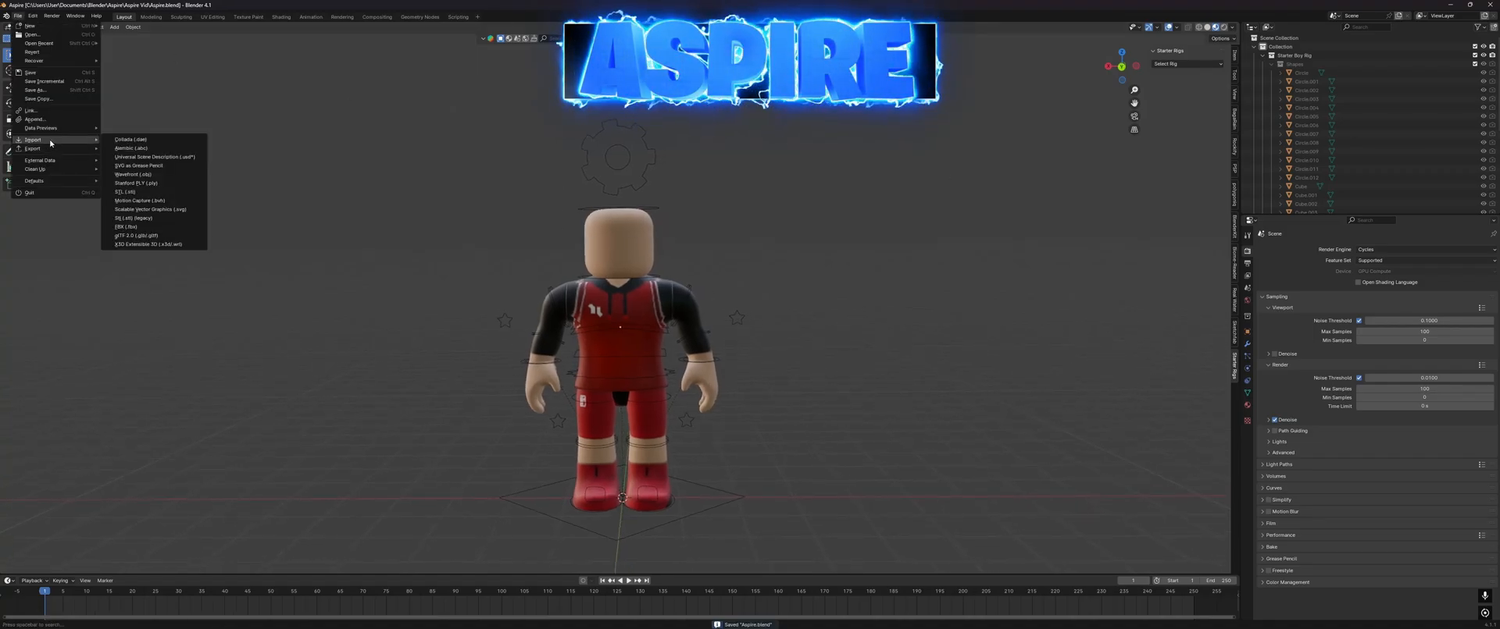
click(134, 174)
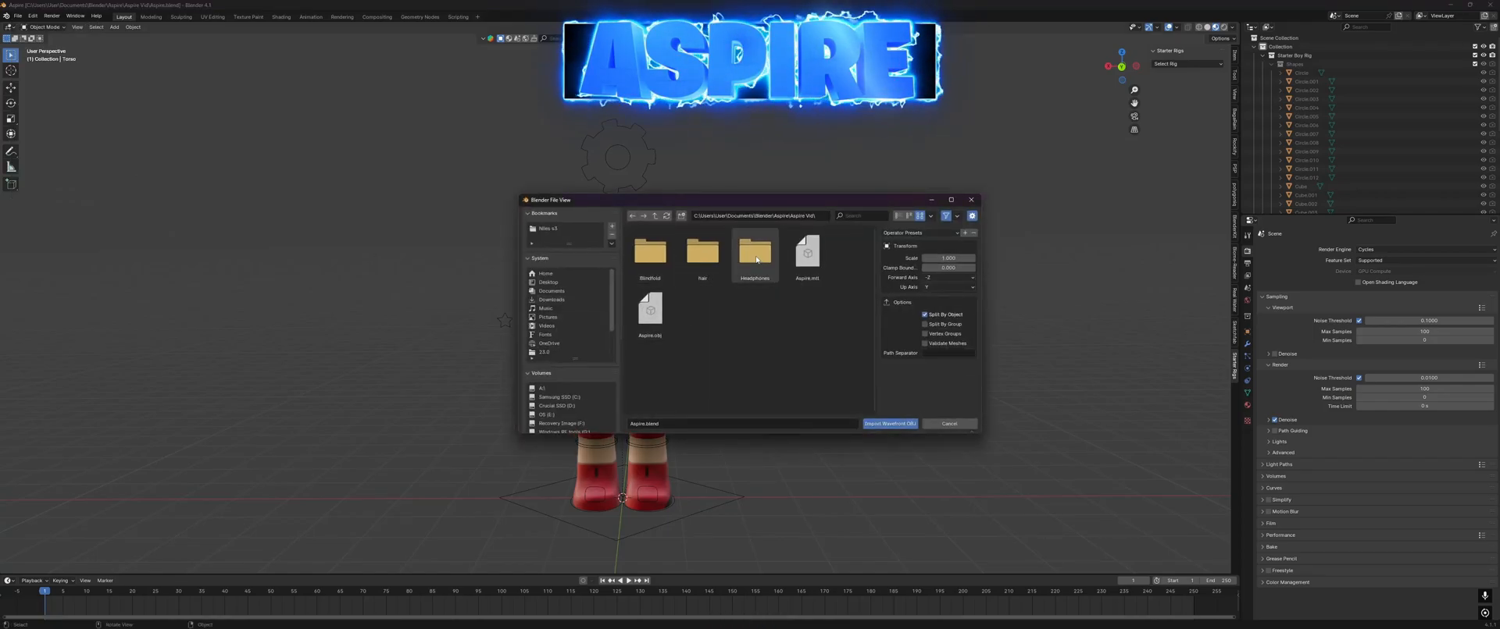
double_click(753, 272)
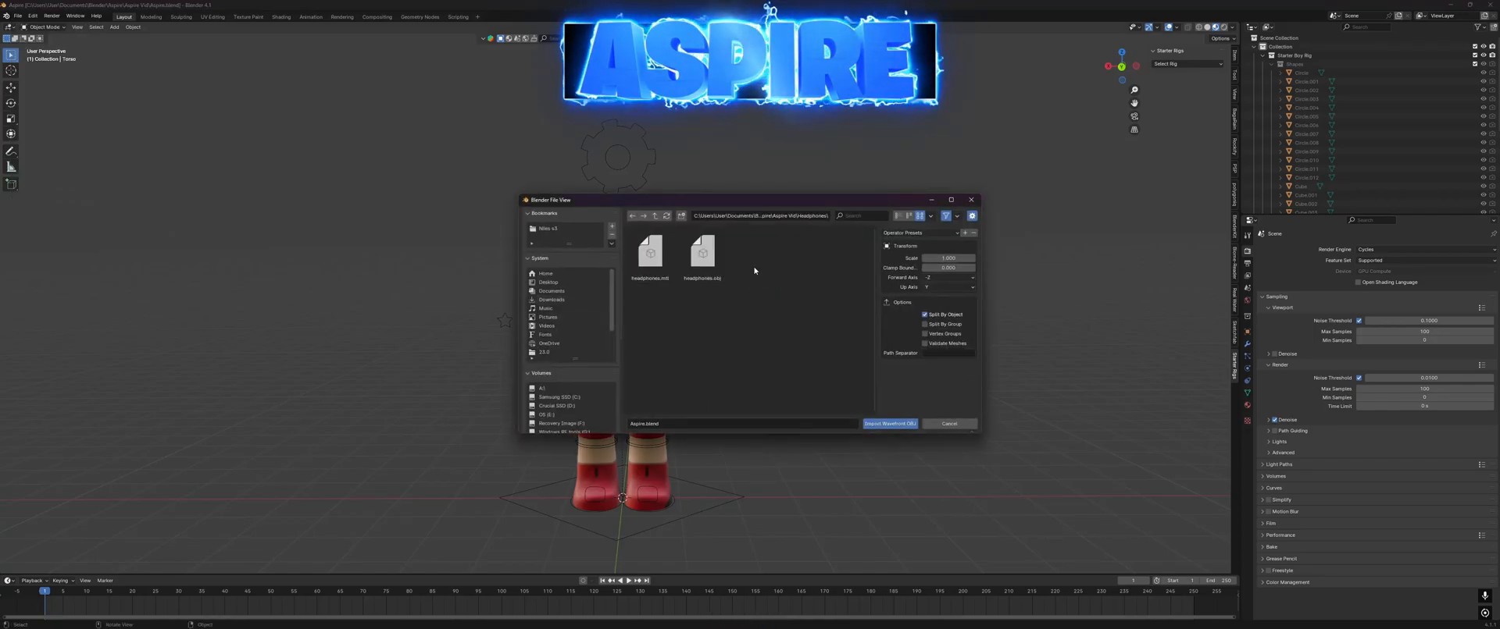
double_click(703, 258)
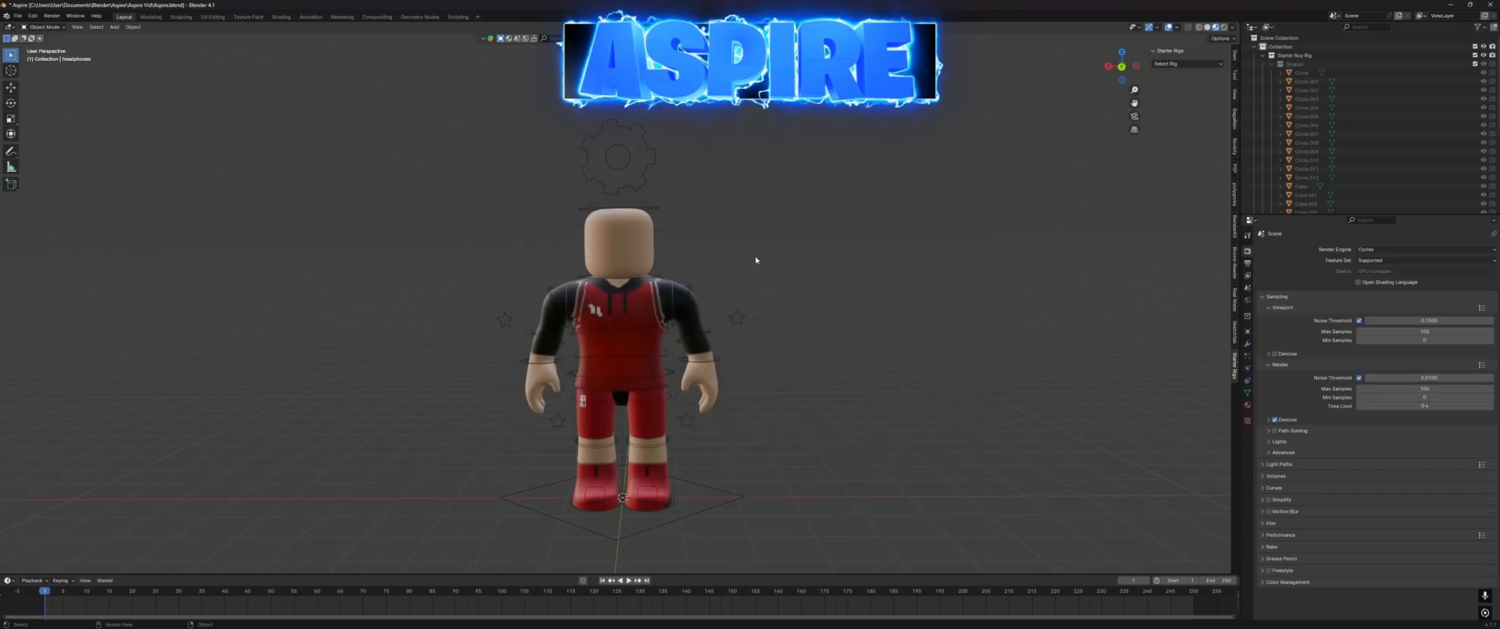
right_click(755, 260)
mouse_move(742, 297)
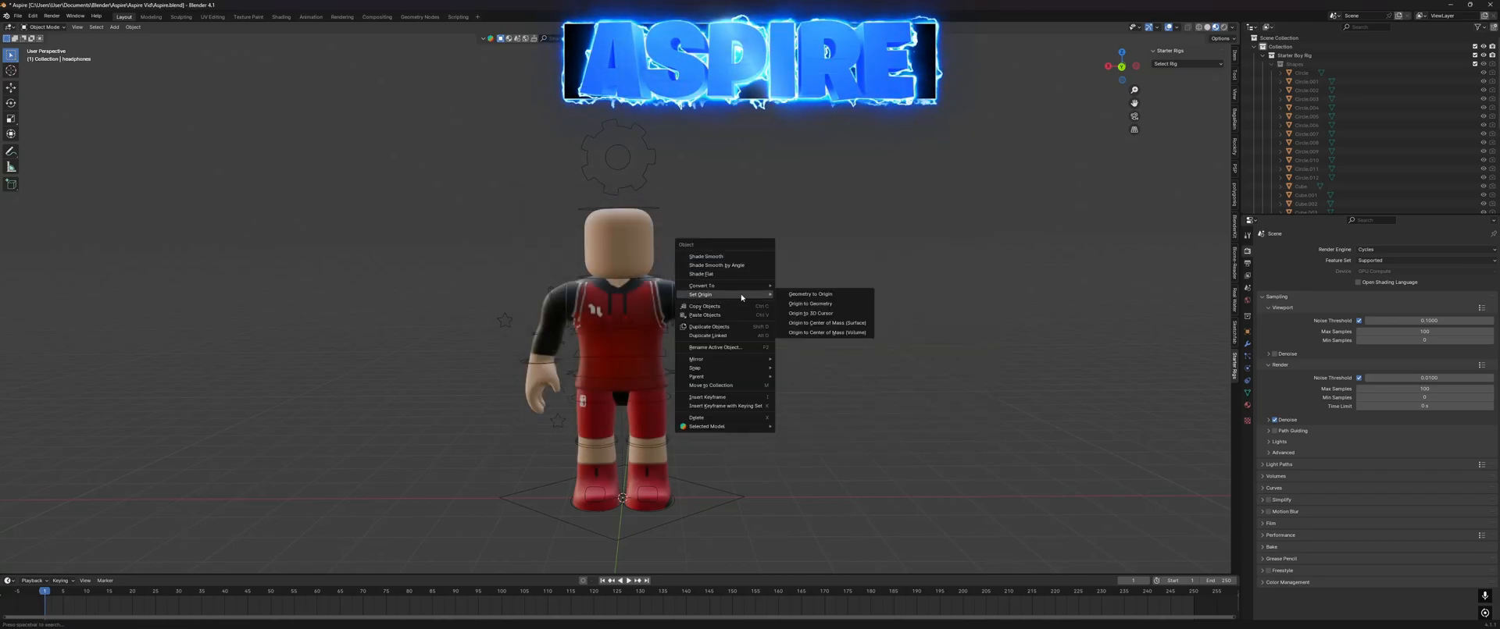
click(817, 297)
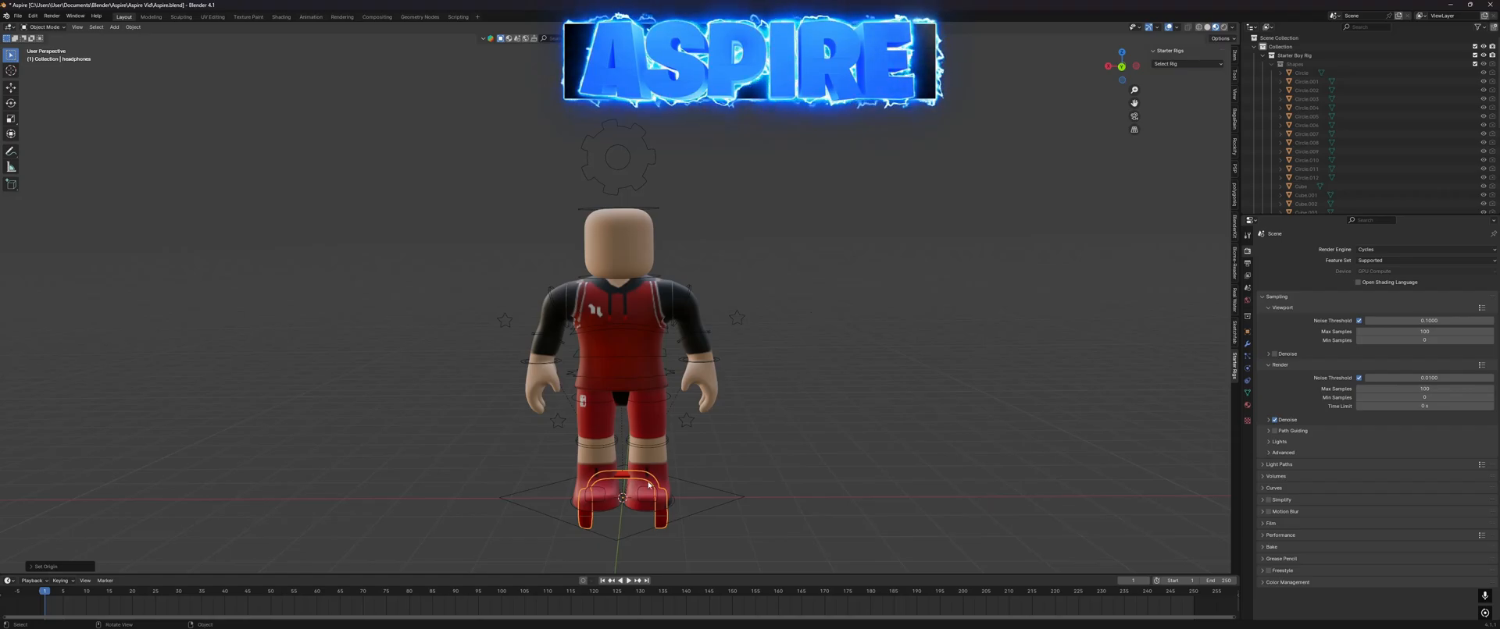
Step: Move the headphones up onto the character's head, inspect their fit from several sides and save the file
click(11, 89)
drag(623, 467, 769, 229)
key(shift+grave)
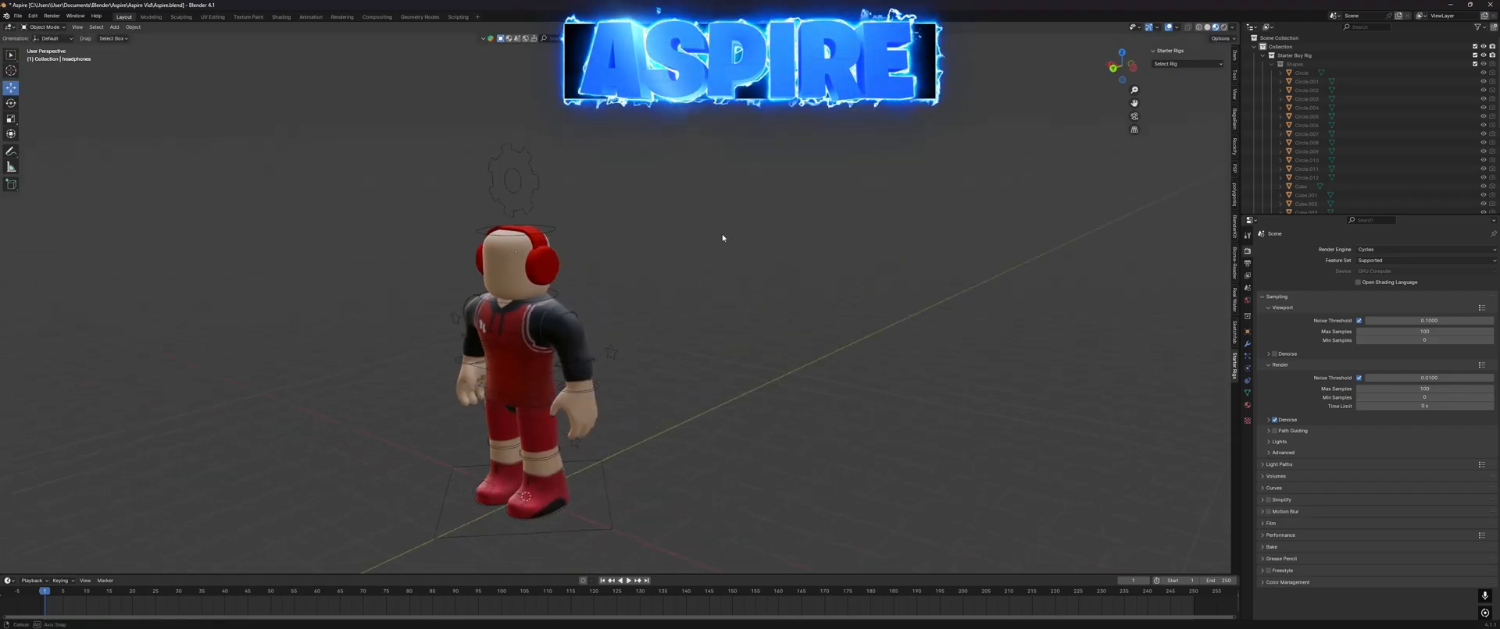
key(w)
key(a)
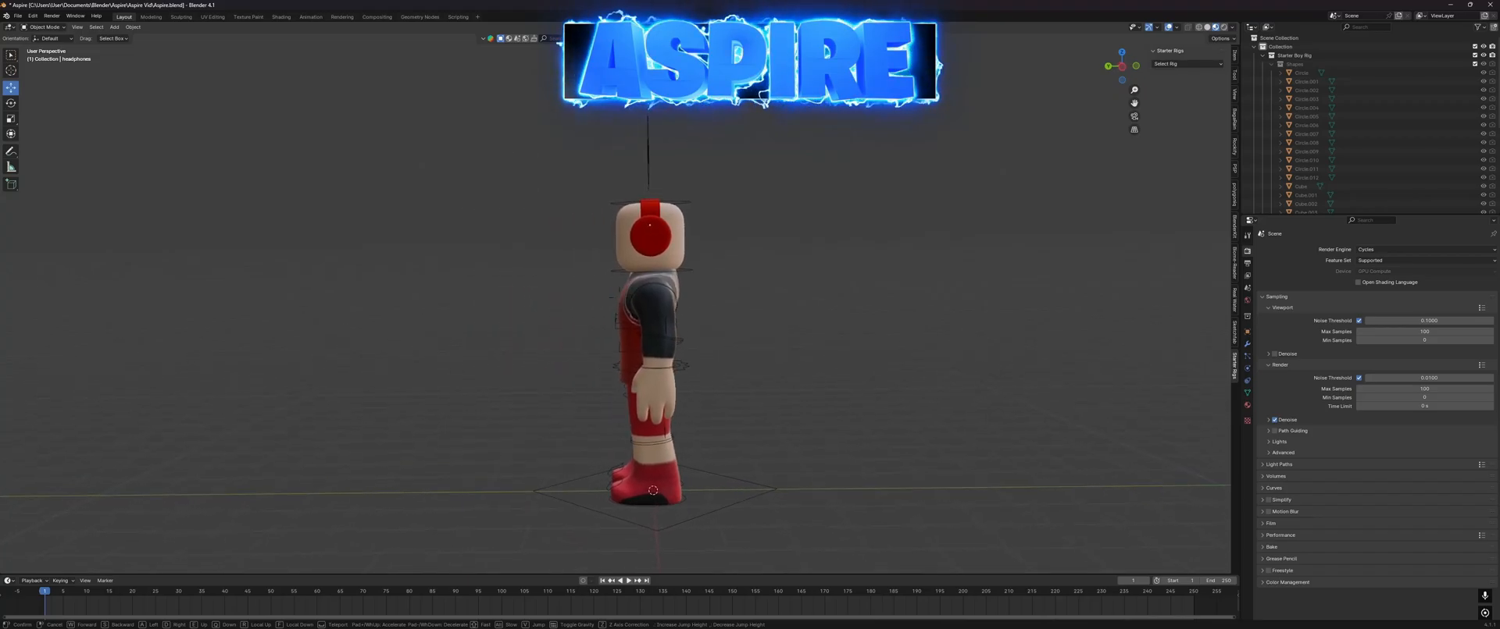
key(a)
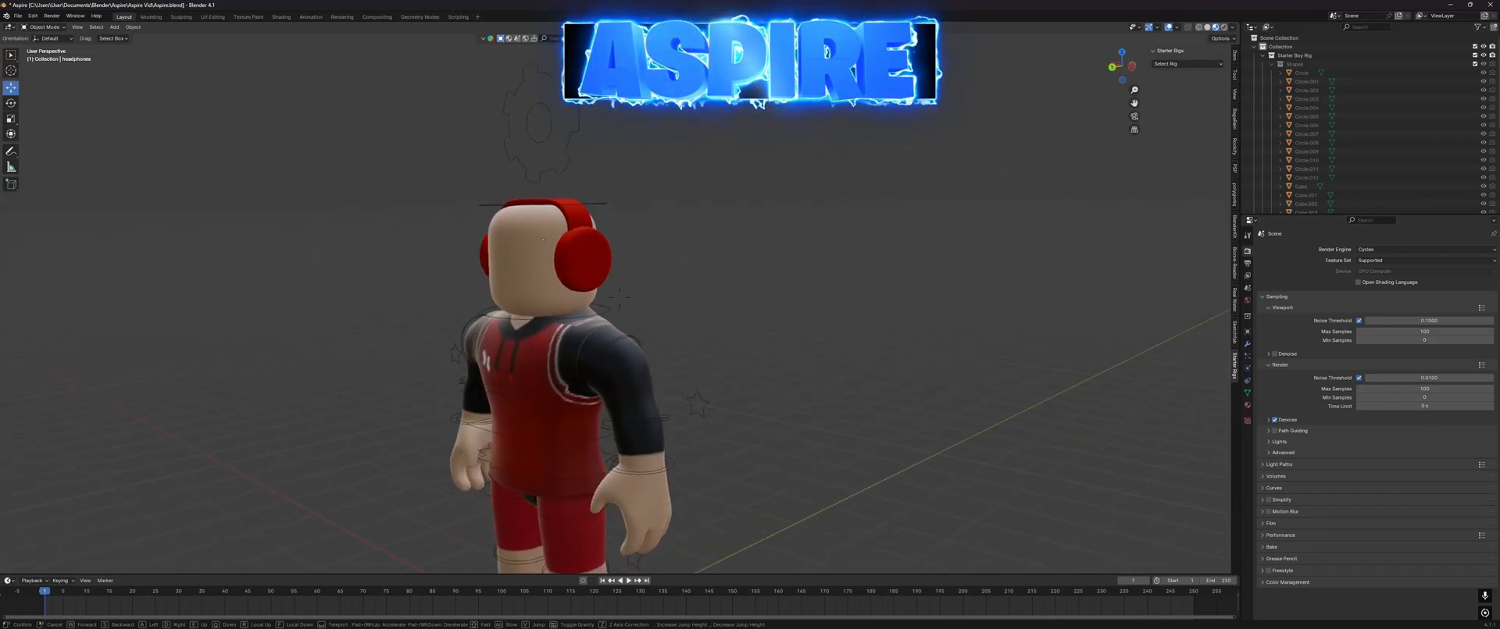
key(s)
click(677, 225)
key(ctrl+s)
Step: Import the hair OBJ from the Hair folder and set its geometry to origin
click(18, 16)
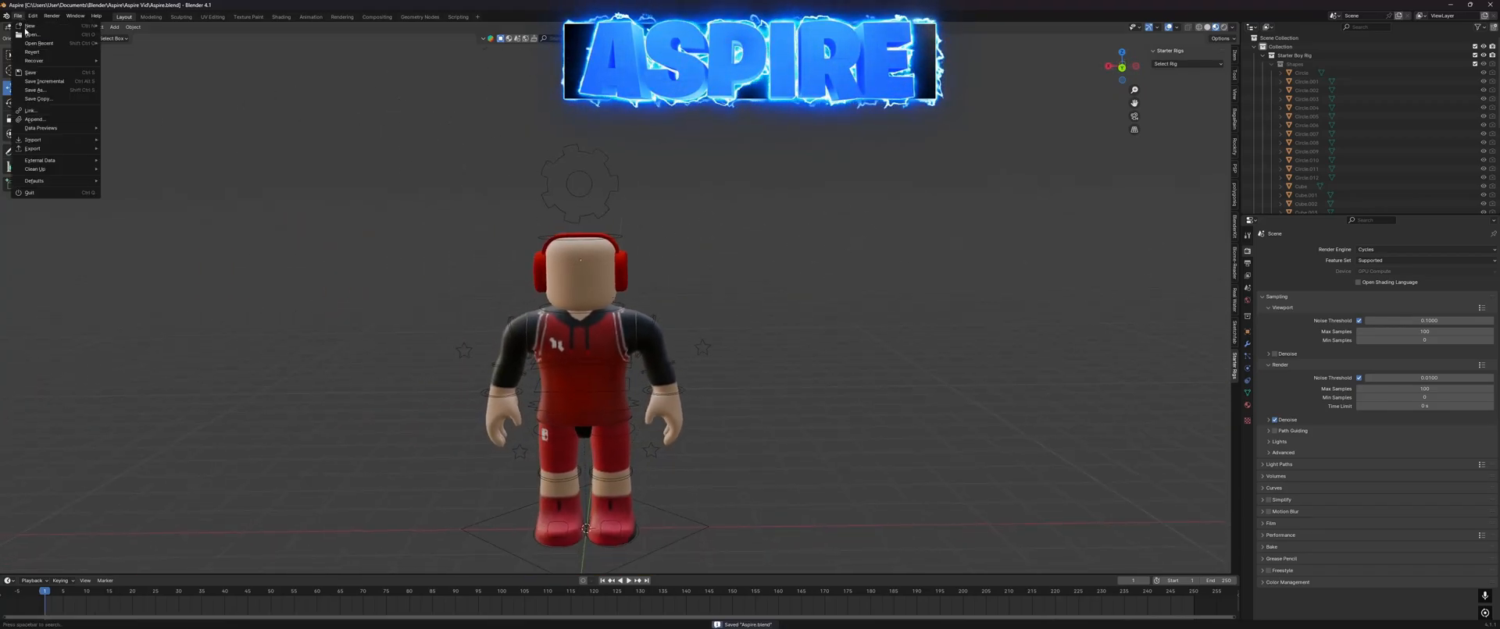
mouse_move(47, 140)
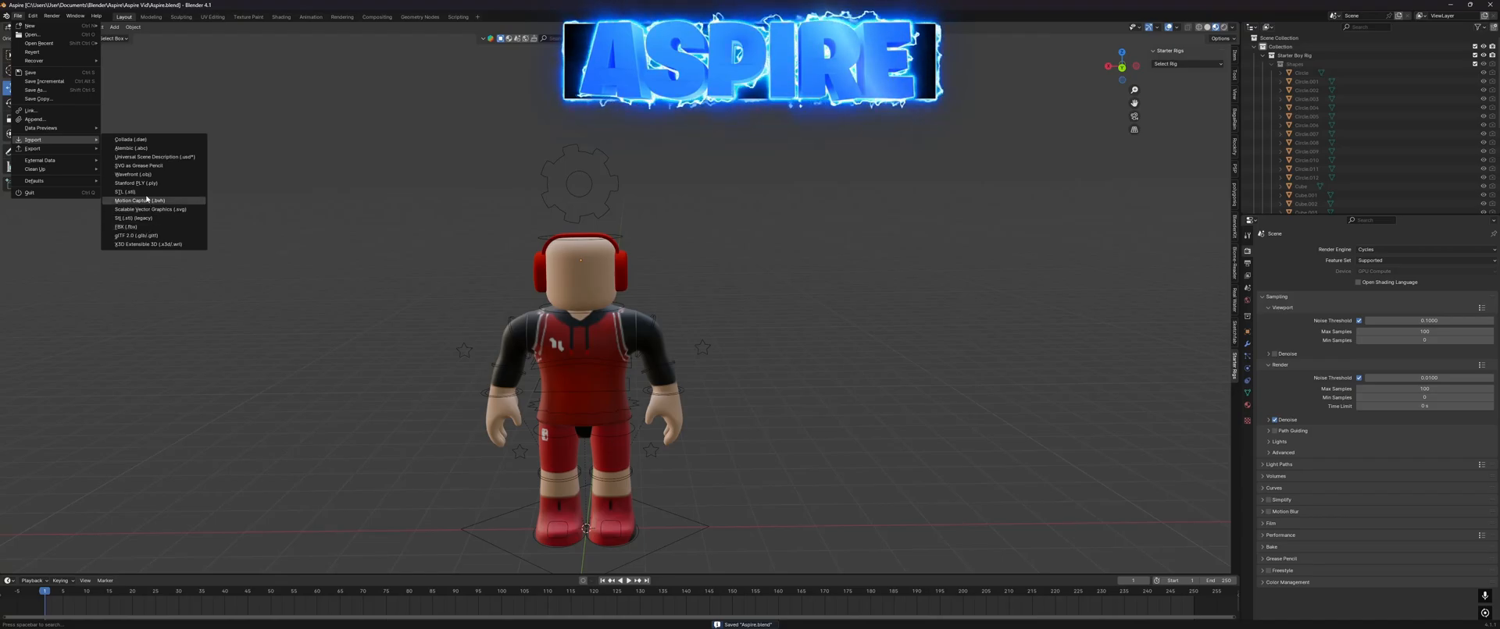
click(135, 174)
click(653, 217)
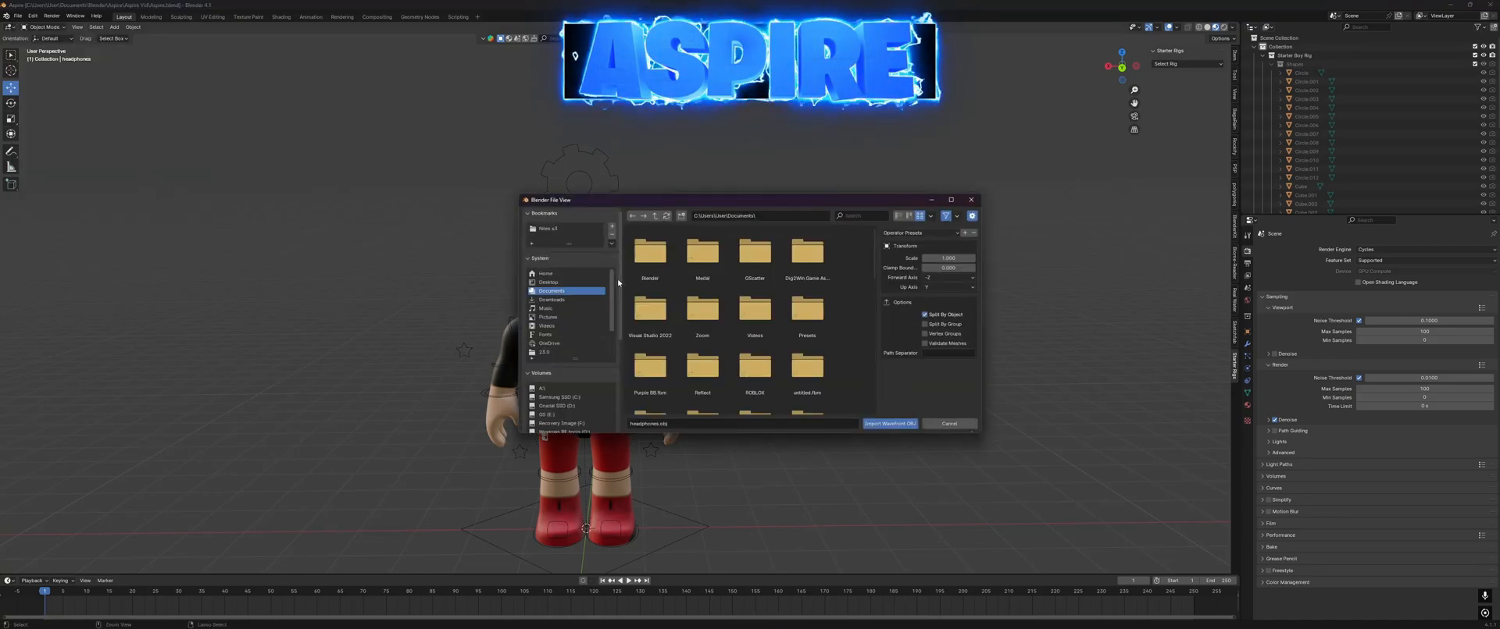
double_click(809, 292)
double_click(708, 307)
right_click(880, 284)
mouse_move(877, 250)
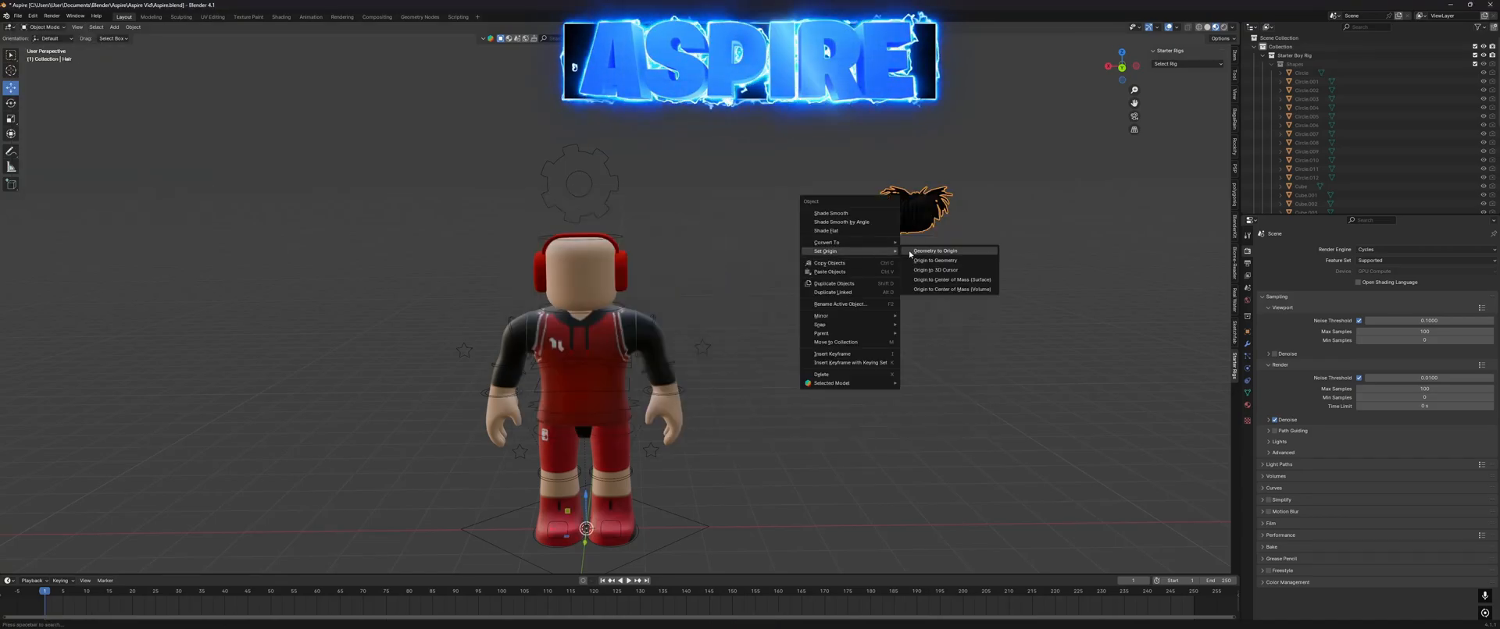
click(925, 250)
Step: Raise the dreadlocks onto the character's head and fine-tune their position from the side
drag(585, 495, 584, 212)
middle_drag(759, 254, 658, 261)
scroll(657, 260, up, 1)
drag(407, 200, 407, 193)
click(521, 227)
middle_drag(531, 230, 634, 213)
Step: Import the blindfold OBJ from the Blindfold folder and set its geometry to origin
click(18, 15)
mouse_move(39, 141)
click(152, 177)
click(654, 216)
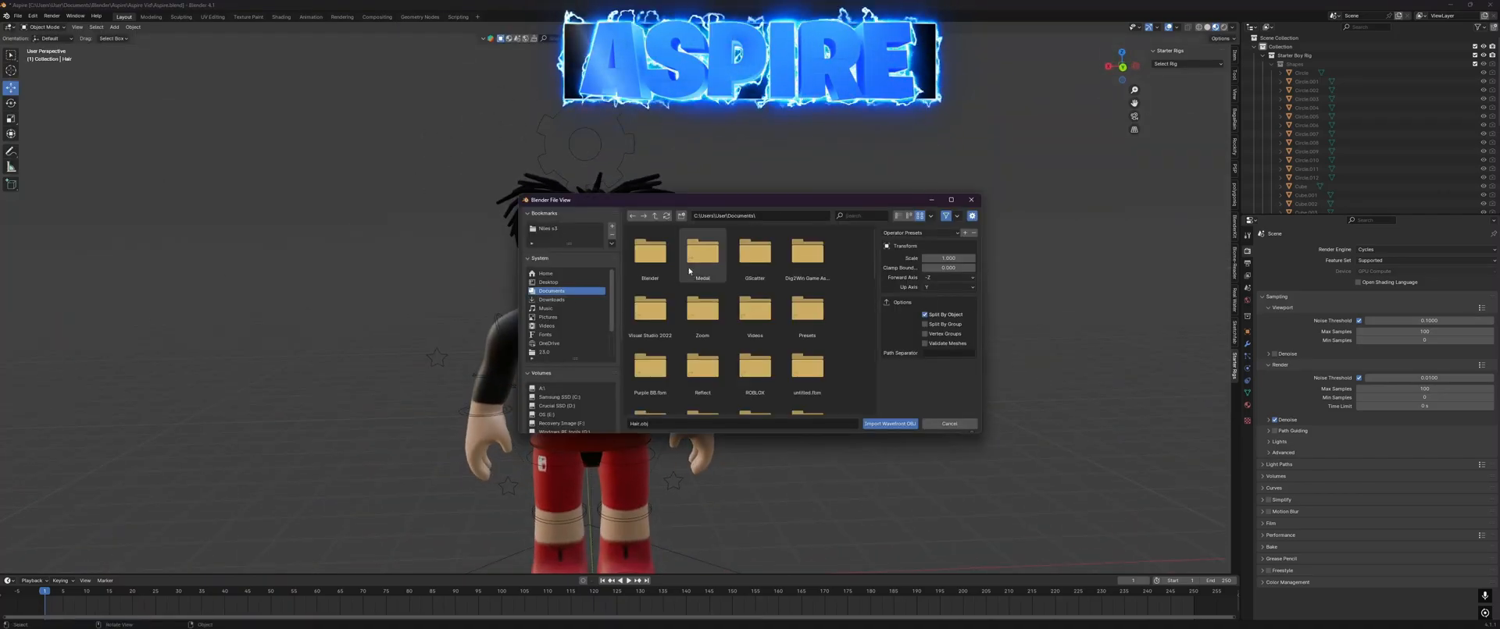
scroll(703, 258, down, 1)
double_click(806, 255)
double_click(700, 256)
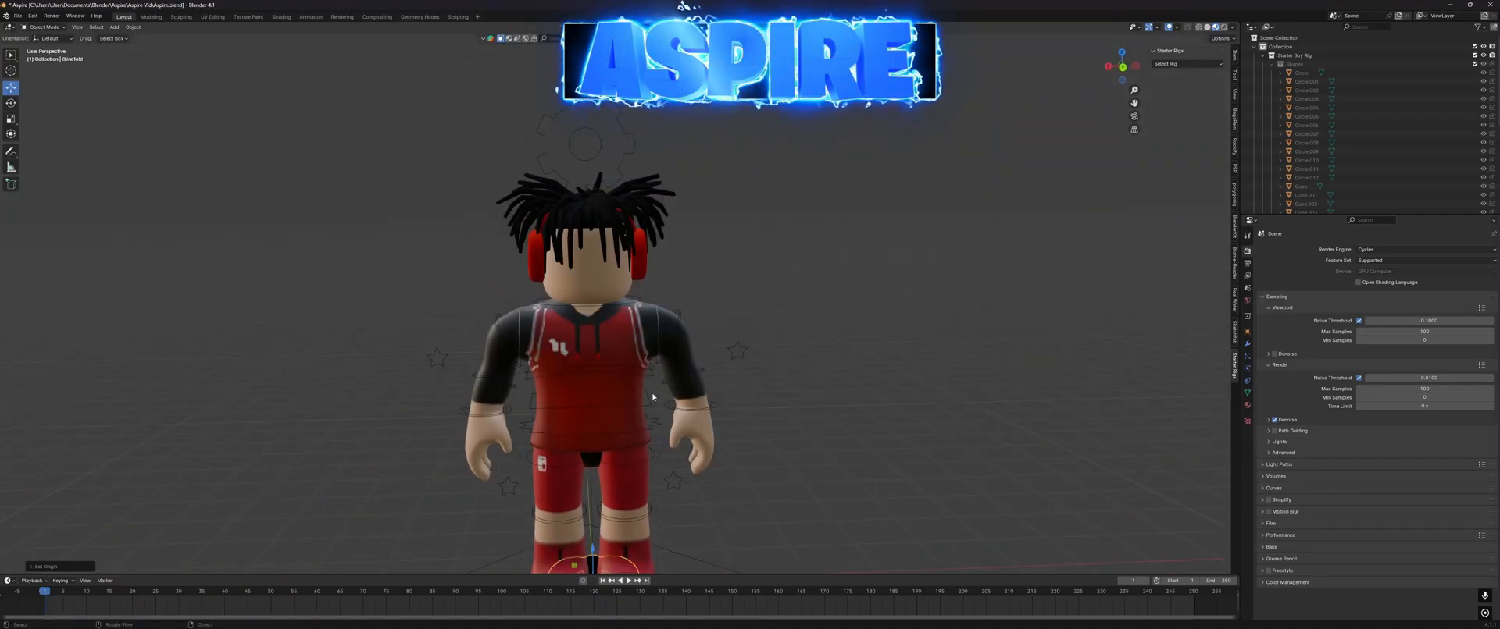
Step: Raise the blindfold along the Z axis to eye level on the character's head
key(g)
key(z)
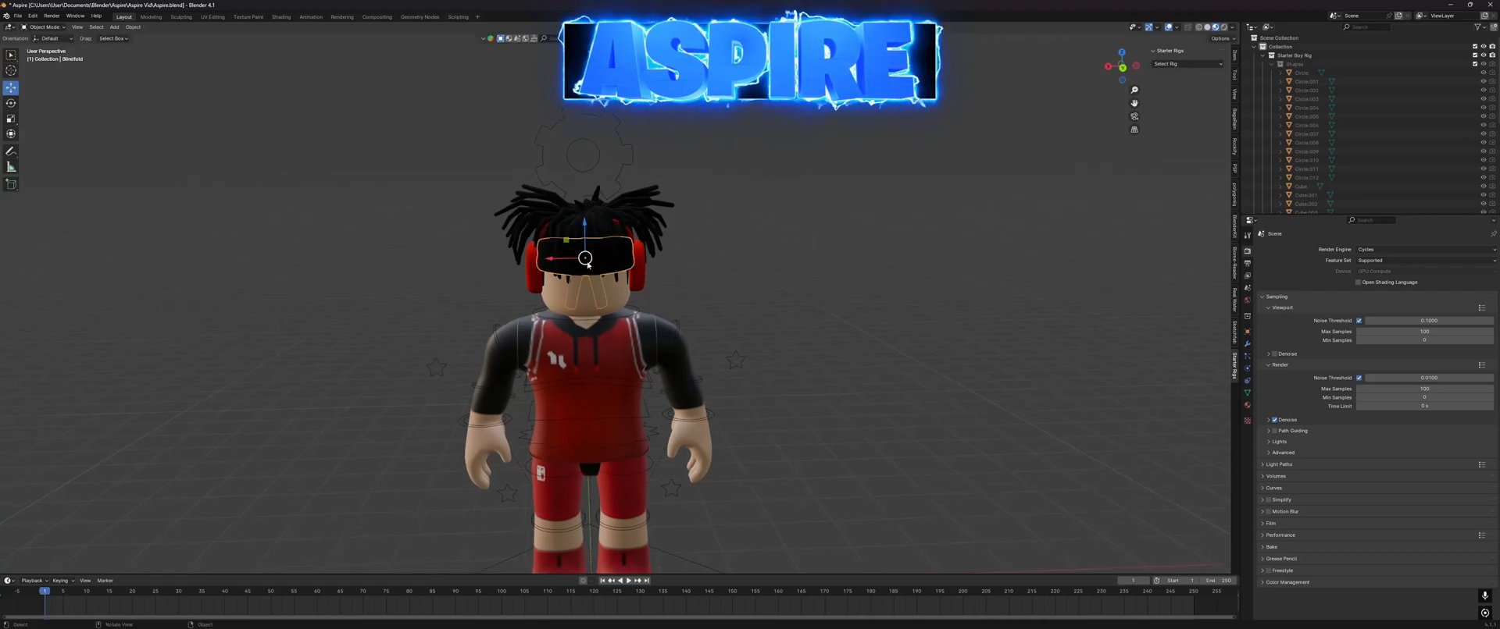
click(592, 242)
middle_drag(596, 244, 669, 287)
middle_drag(669, 286, 499, 320)
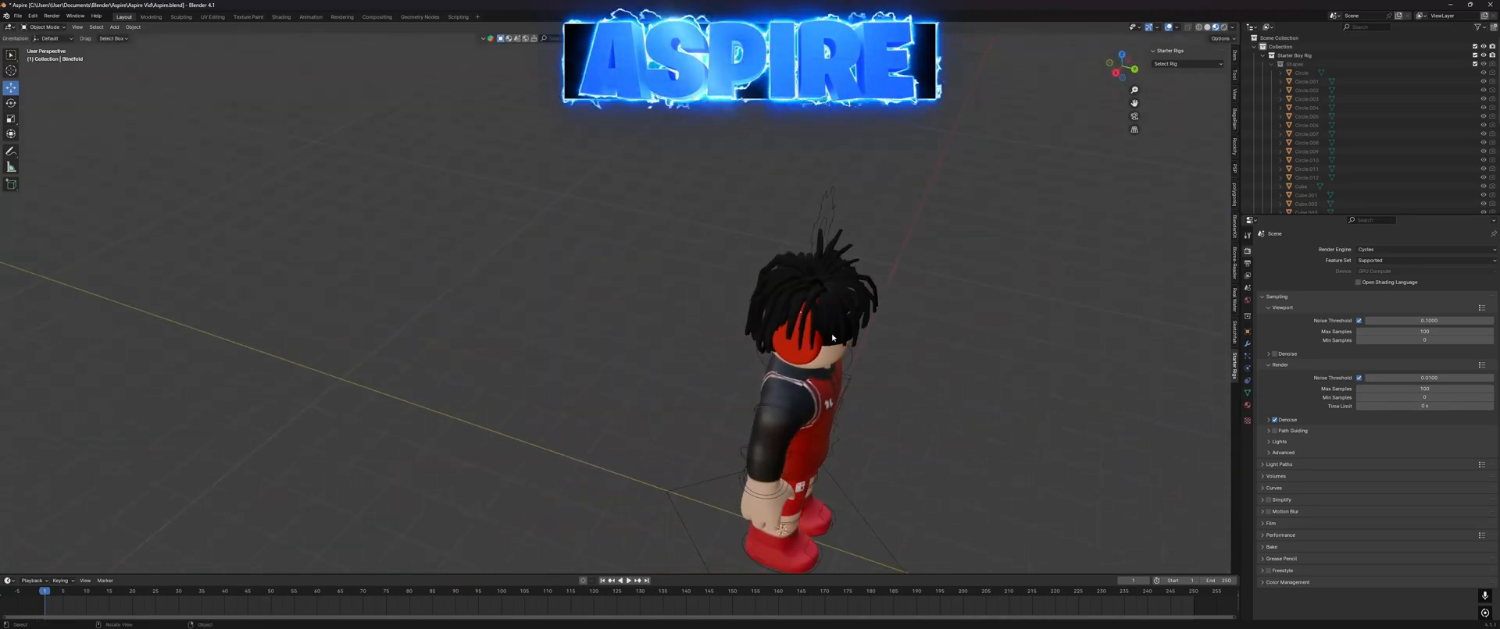
Step: Adjust the blindfold's fit against the face from the side, save the file and check the finished character from the front
click(835, 335)
drag(834, 321, 828, 320)
click(960, 351)
middle_drag(960, 352, 818, 317)
key(ctrl+s)
scroll(827, 321, down, 1)
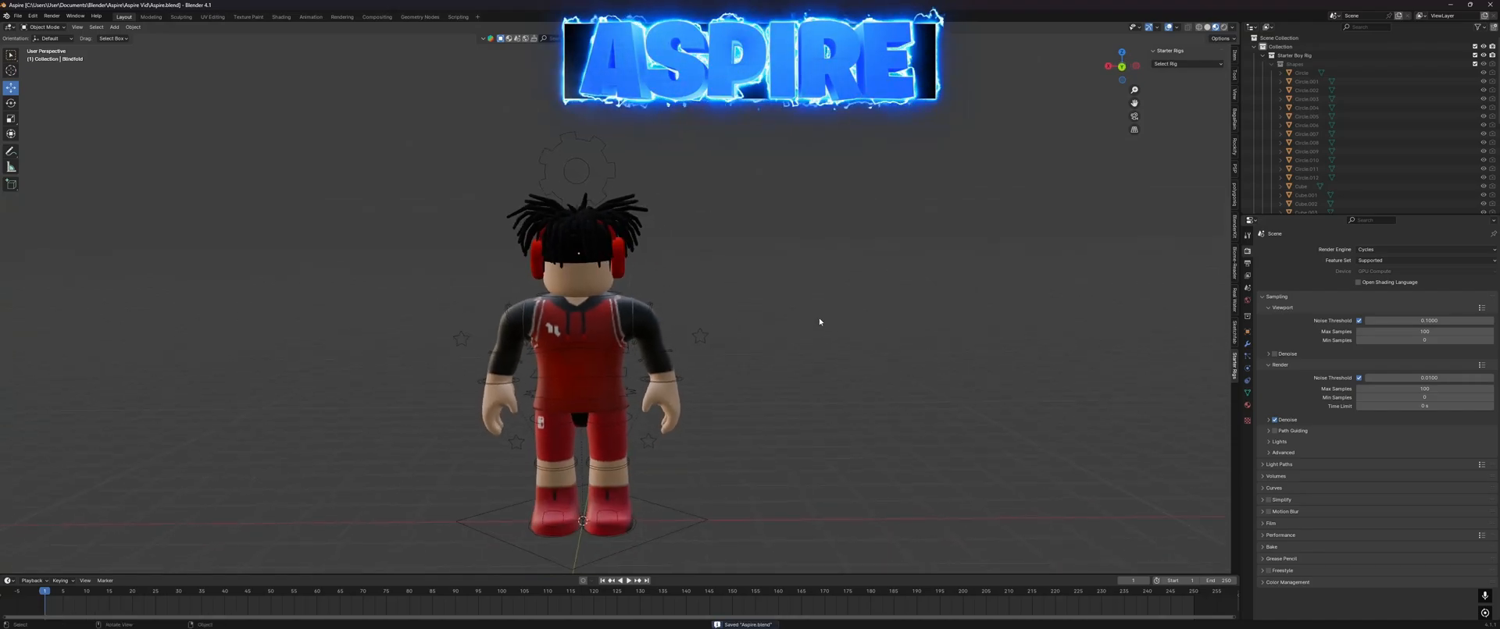
key(shift+grave)
key(w)
key(s)
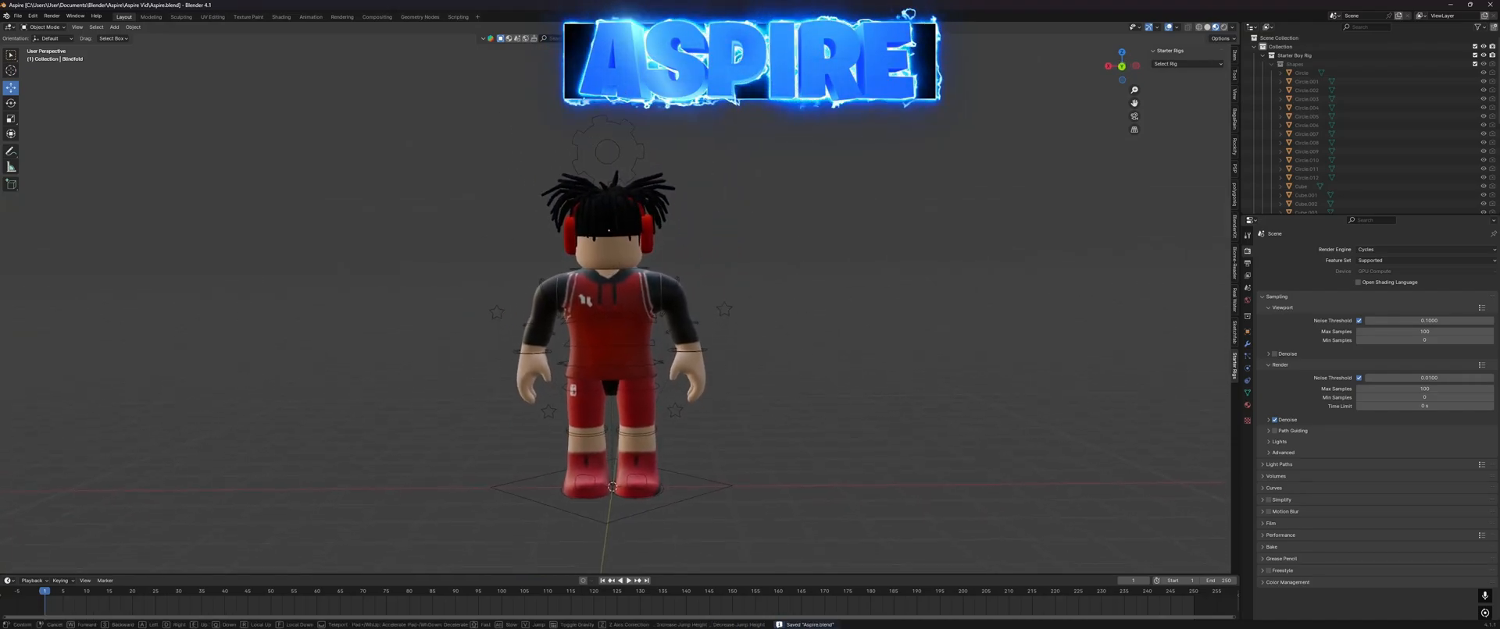
click(817, 321)
Step: Switch to Chrome beside Blender and open the ZBrushCentral "Basketball player dribbling" page from the image results in a new tab
key(super)
click(540, 270)
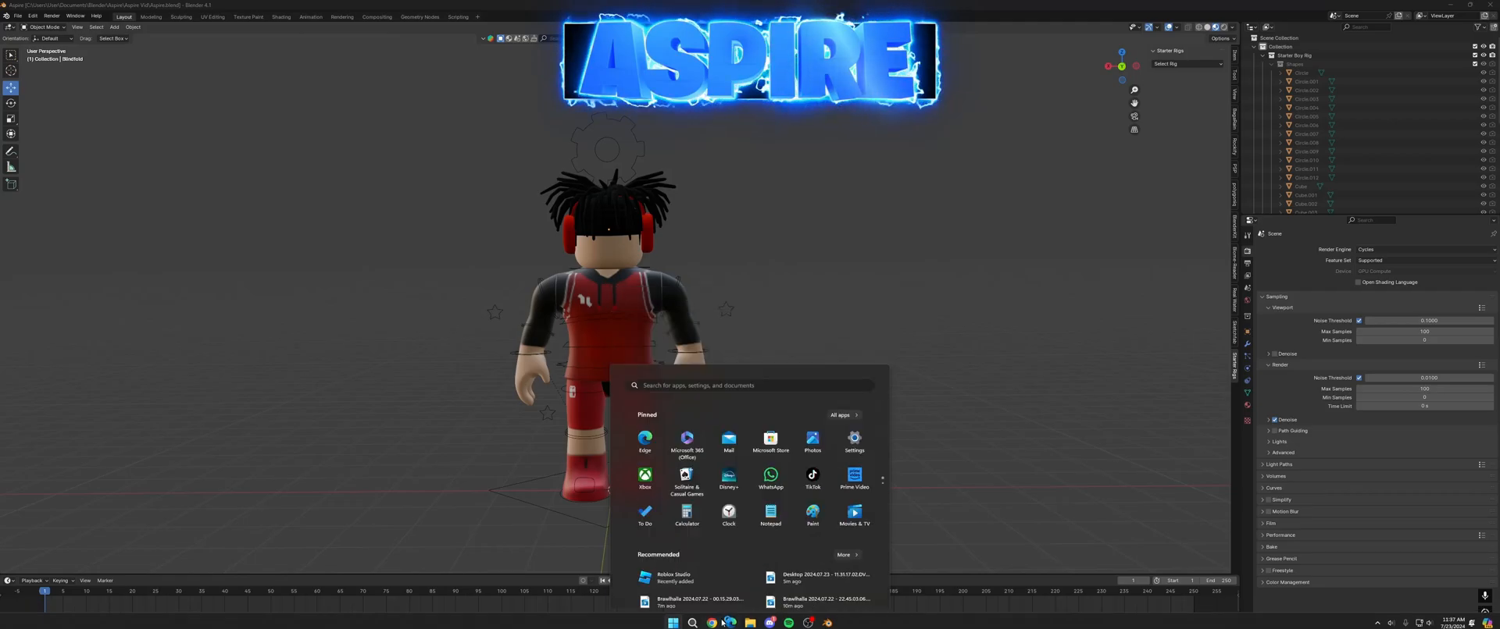
drag(769, 19, 1043, 29)
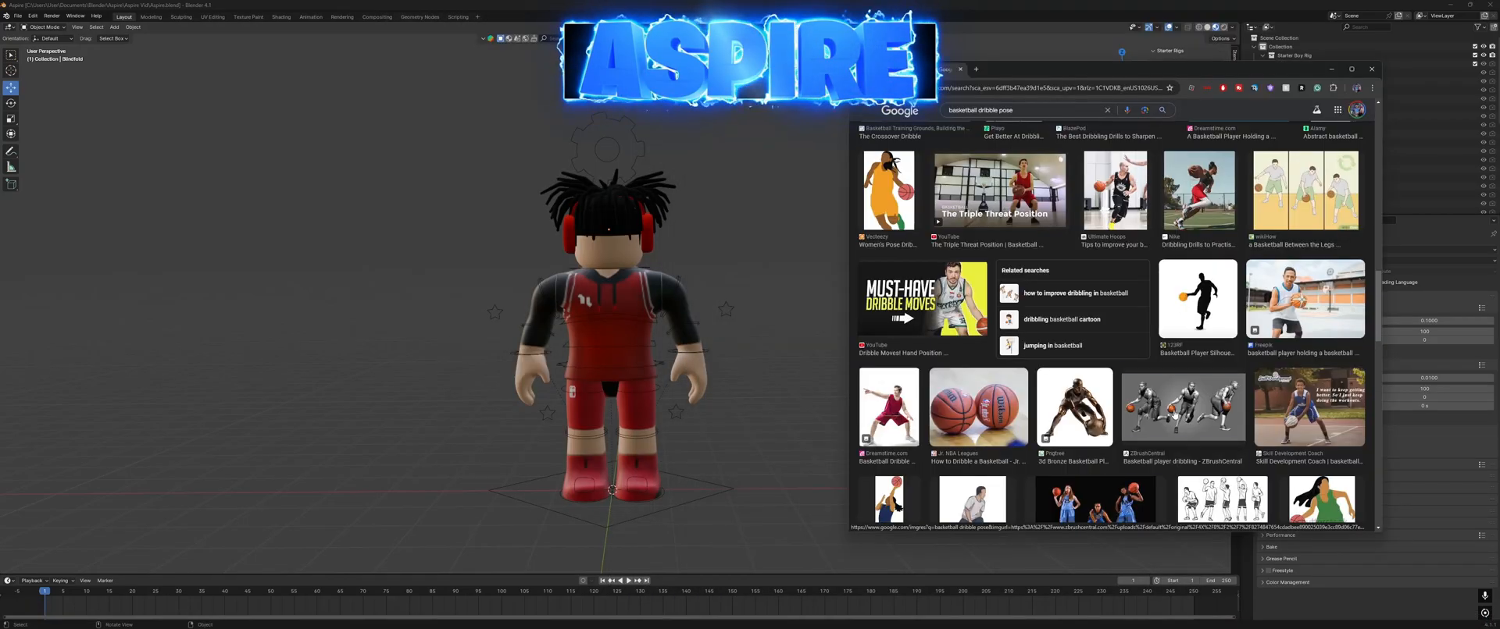
click(1176, 416)
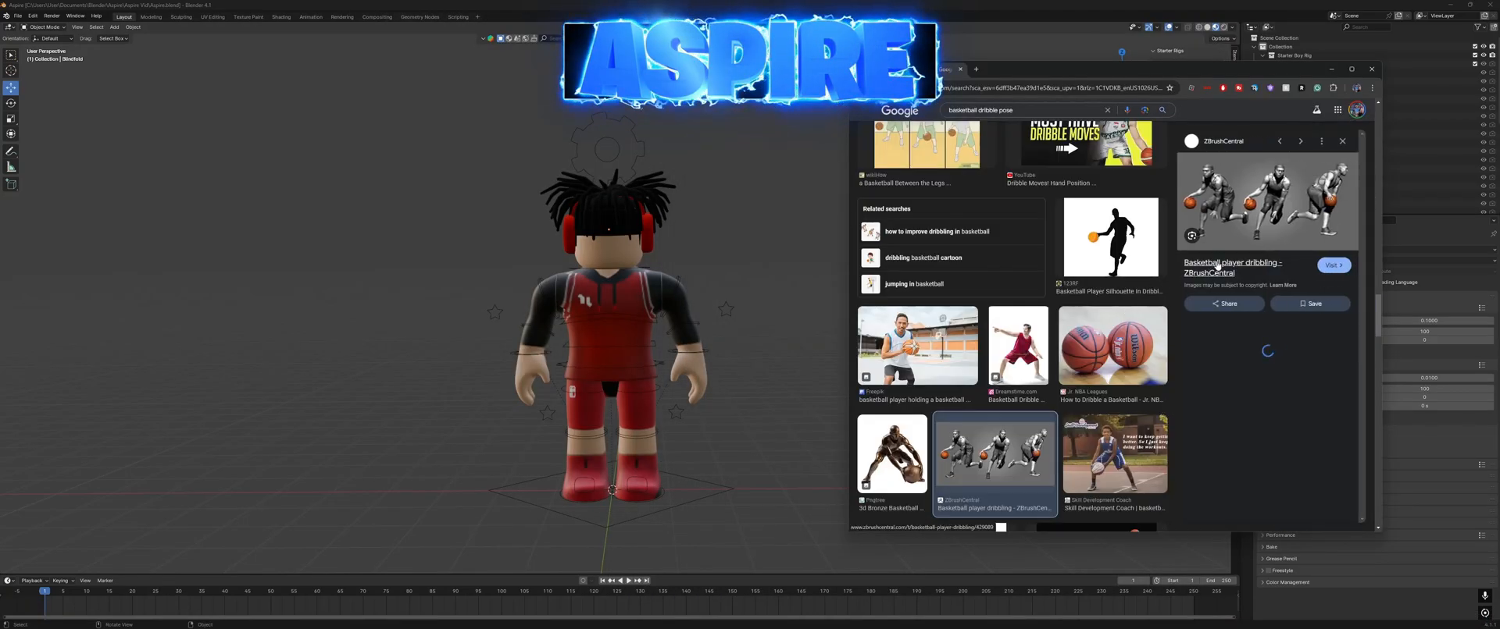
middle_click(1333, 265)
click(1042, 70)
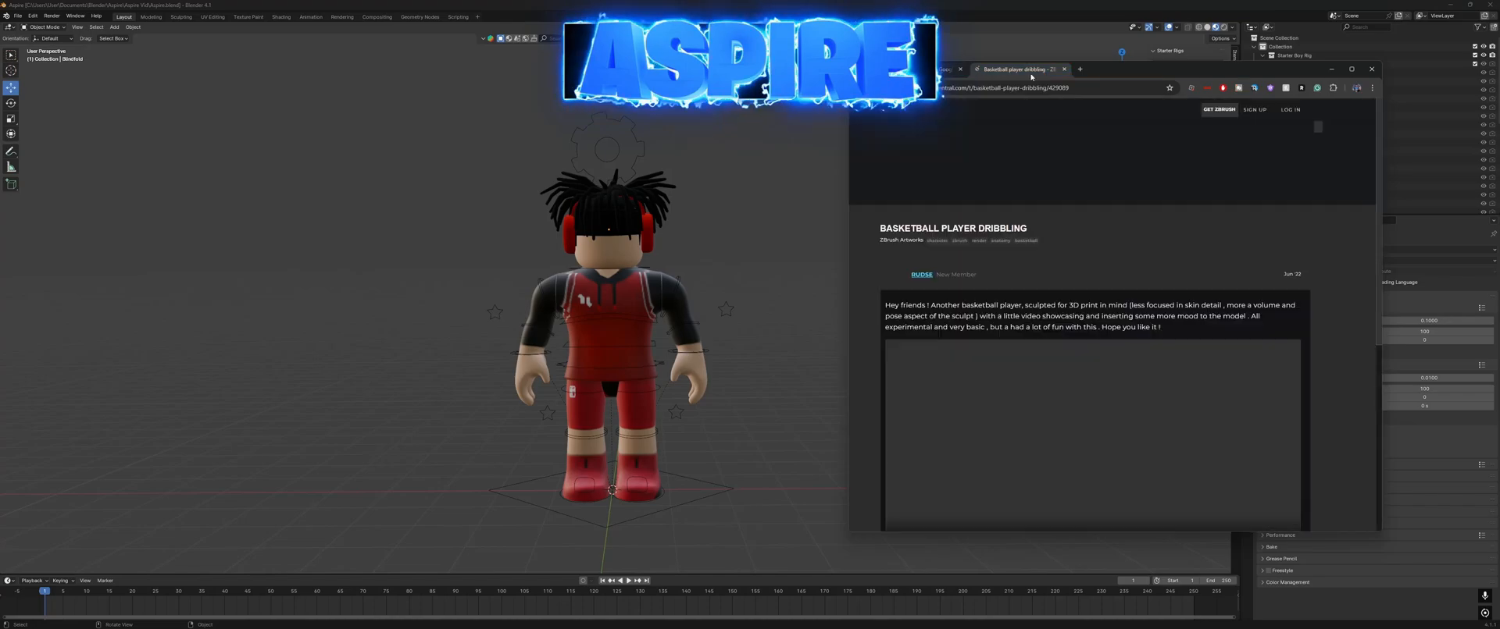
Step: Close the ZBrushCentral page and open the dribbling player image from the search results in its own tab
click(1064, 68)
right_click(1238, 186)
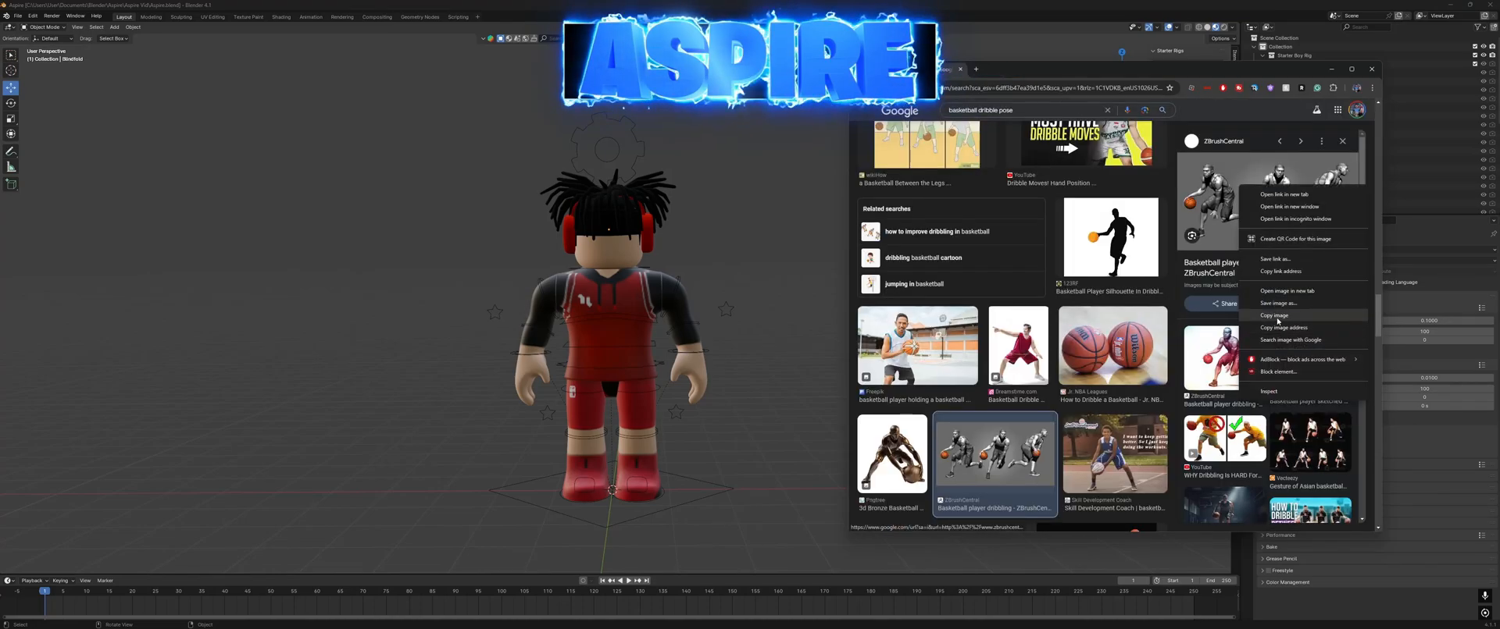
click(1275, 291)
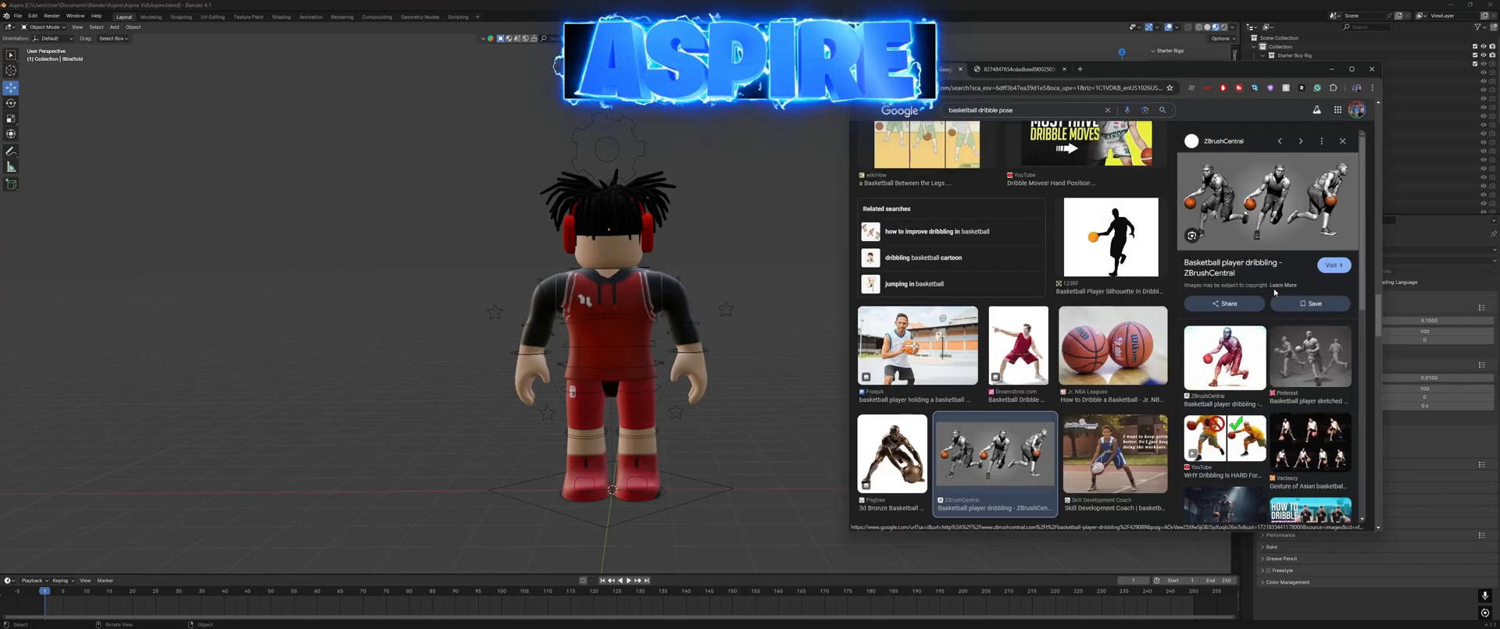
click(1013, 70)
Step: Zoom the dribbling reference image to 175% and place the browser window side by side with Blender
click(968, 291)
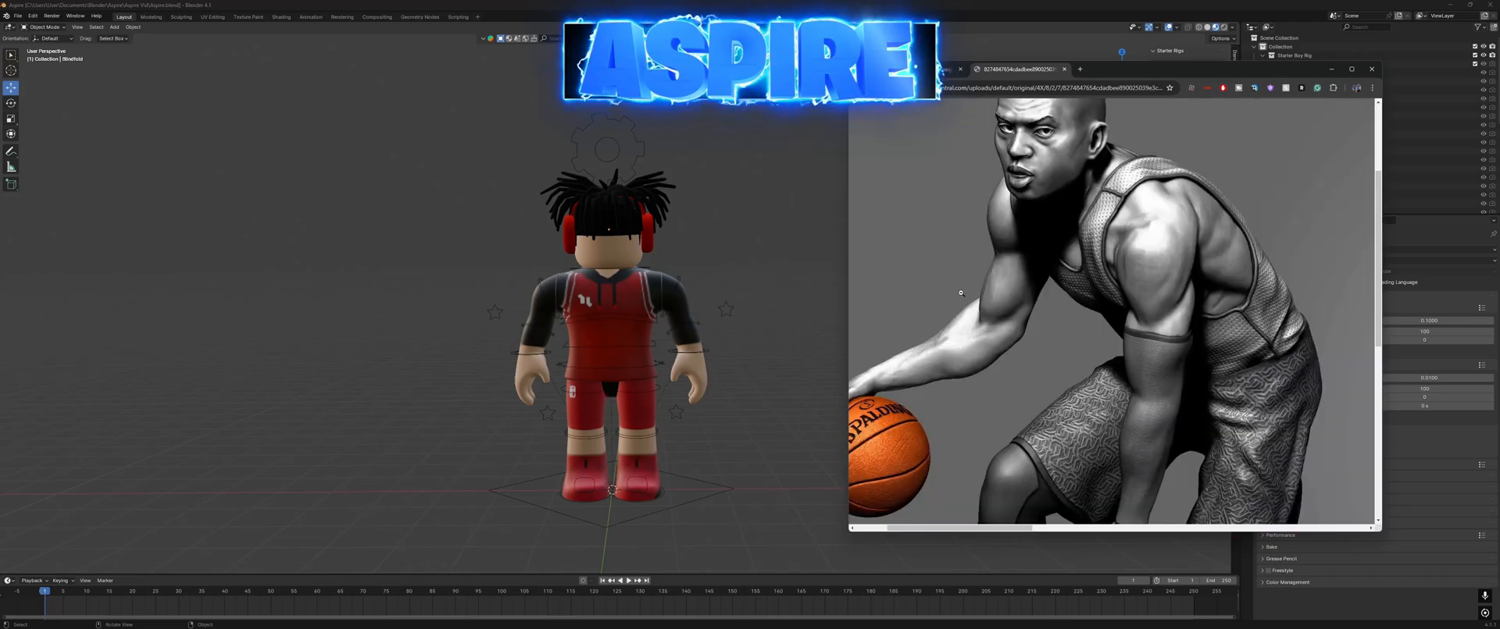
click(1097, 376)
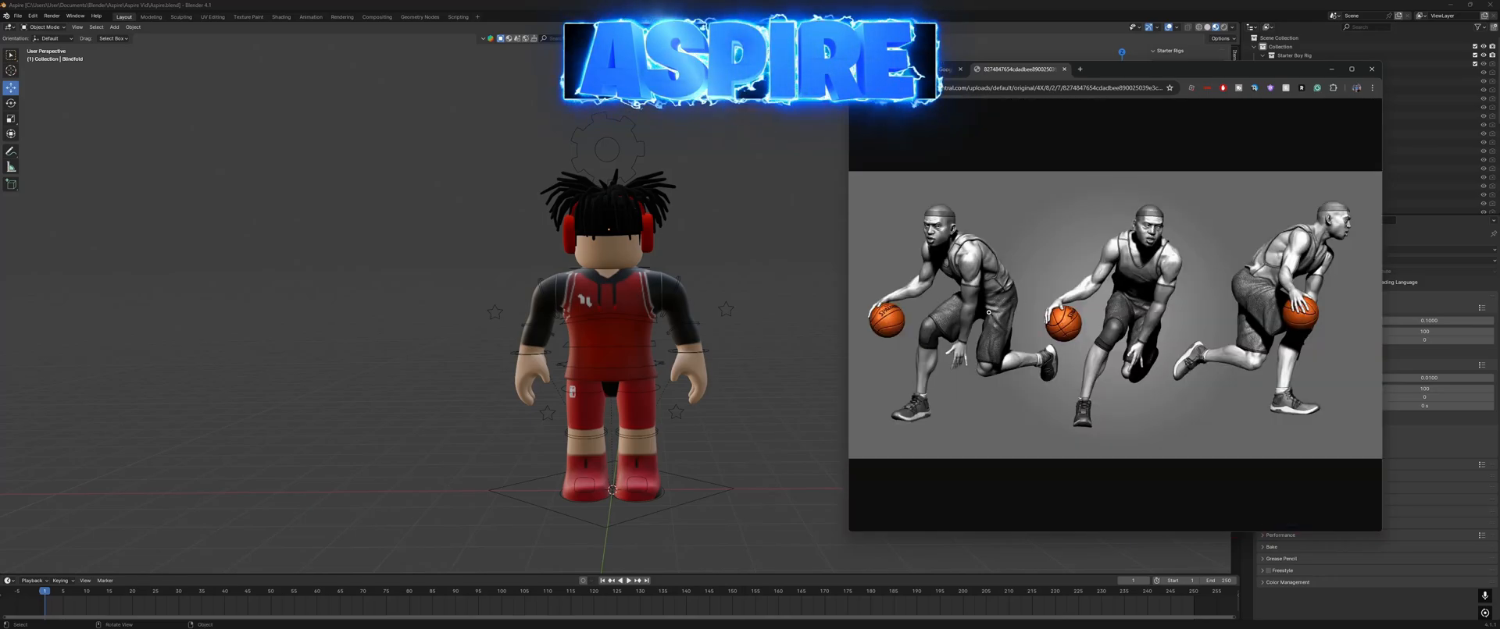
ctrl+scroll(988, 312, up, 4)
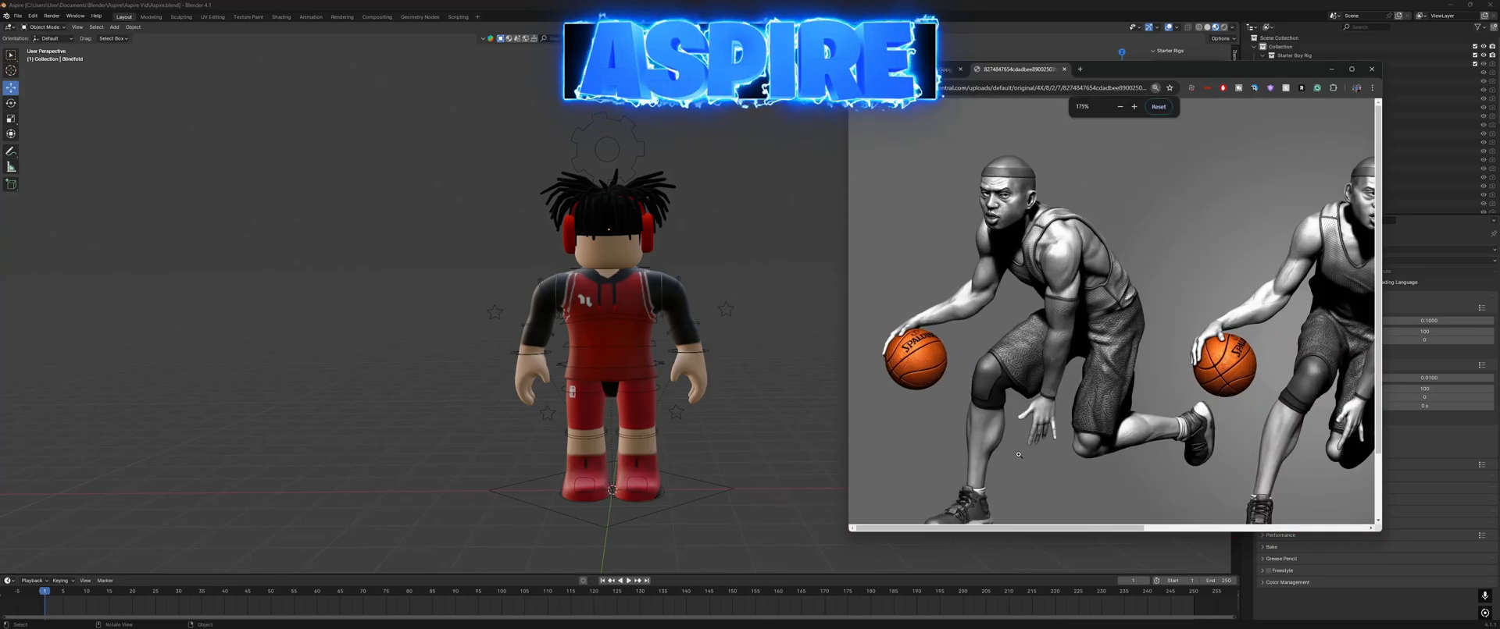
drag(1377, 270, 1376, 298)
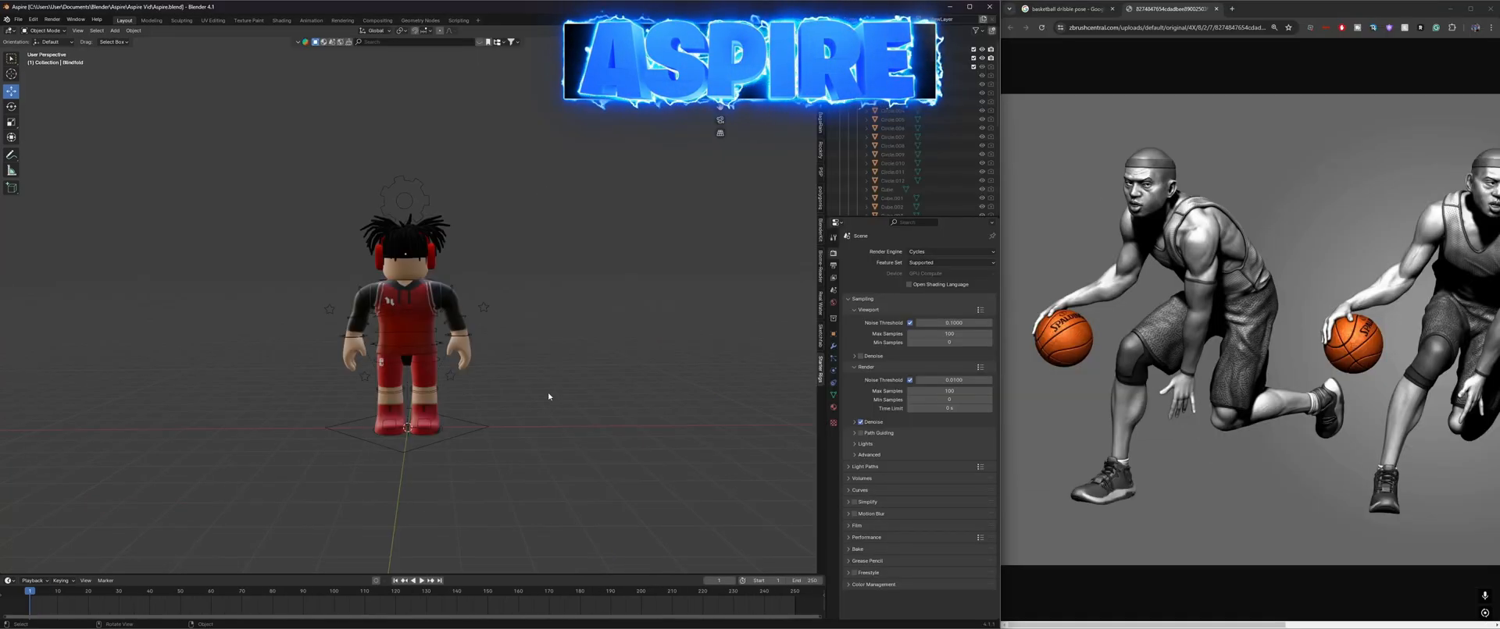
Step: Switch the Starter Boy Rig to Pose Mode in Blender
key(shift+grave)
key(w)
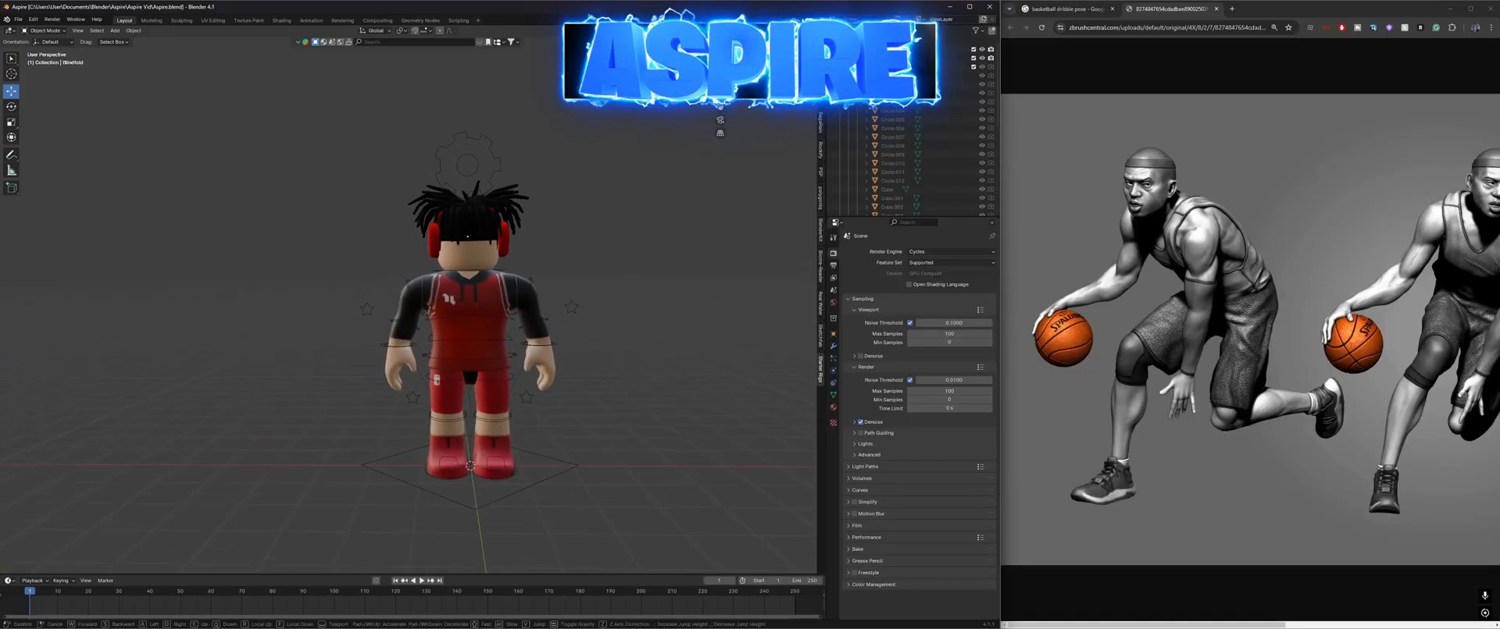
click(567, 392)
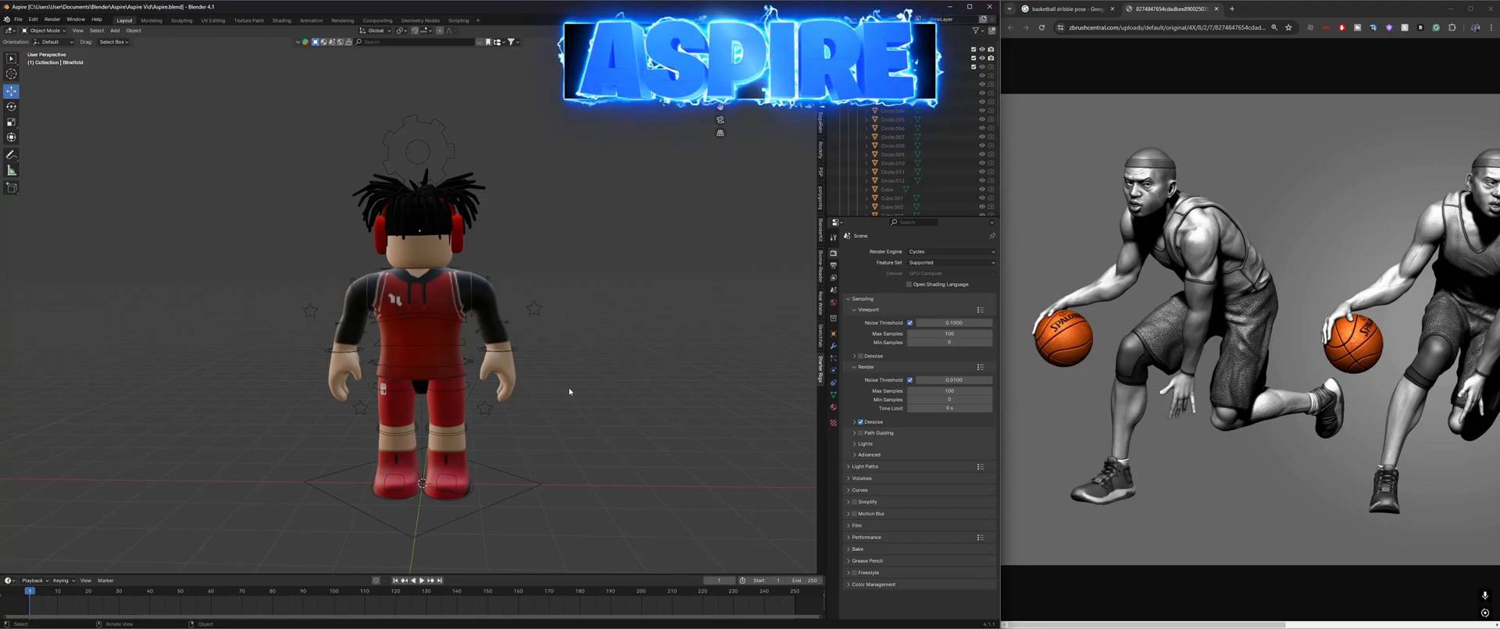
click(353, 296)
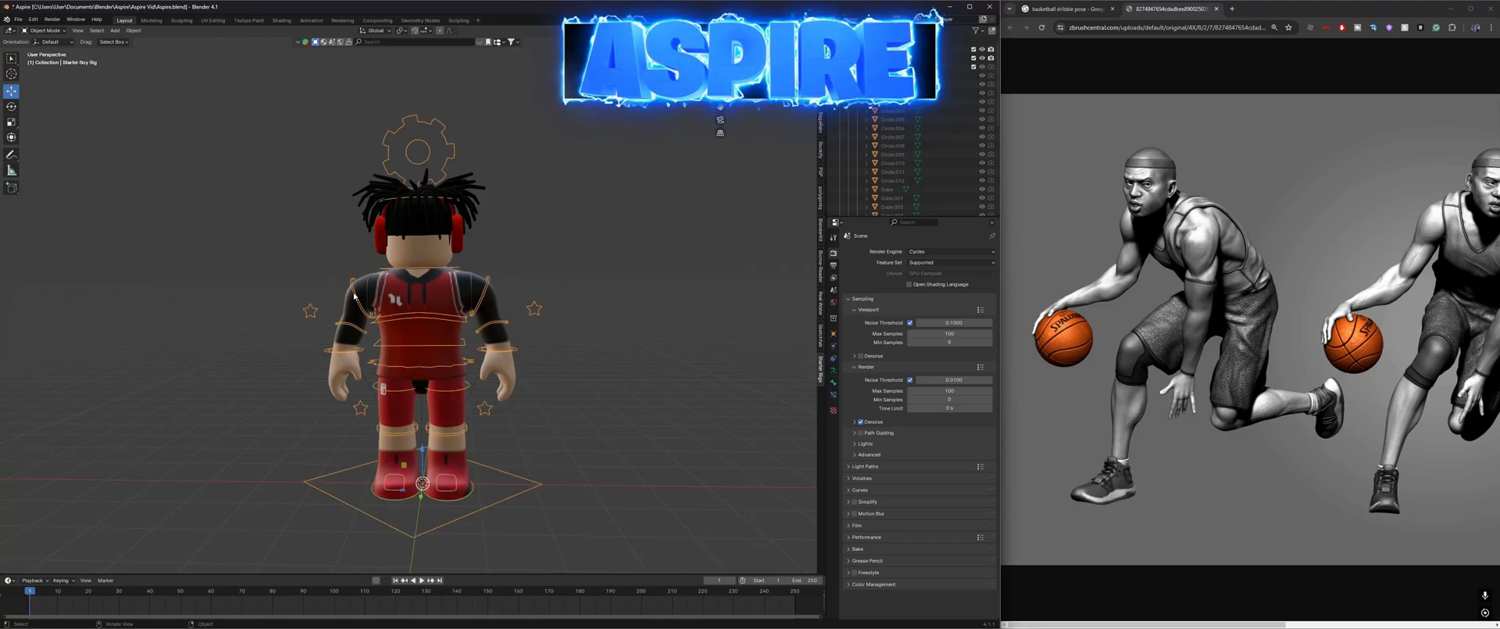
click(52, 32)
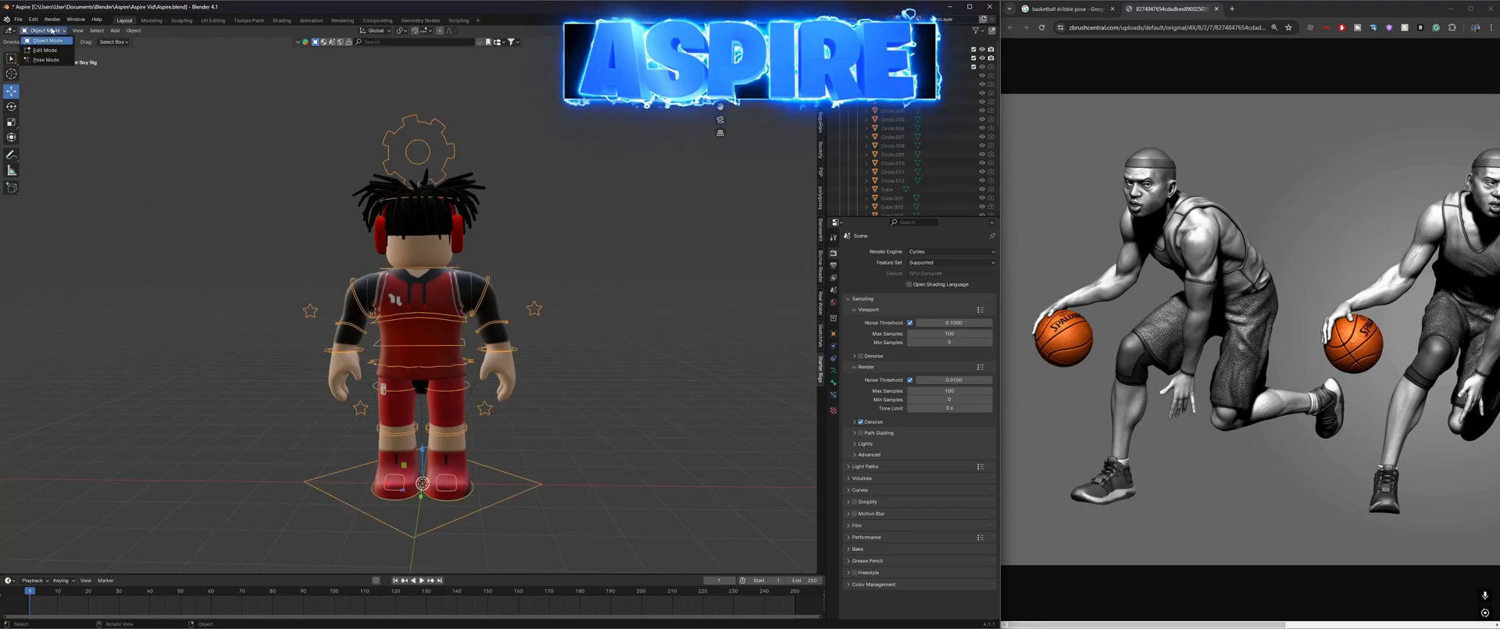
click(53, 61)
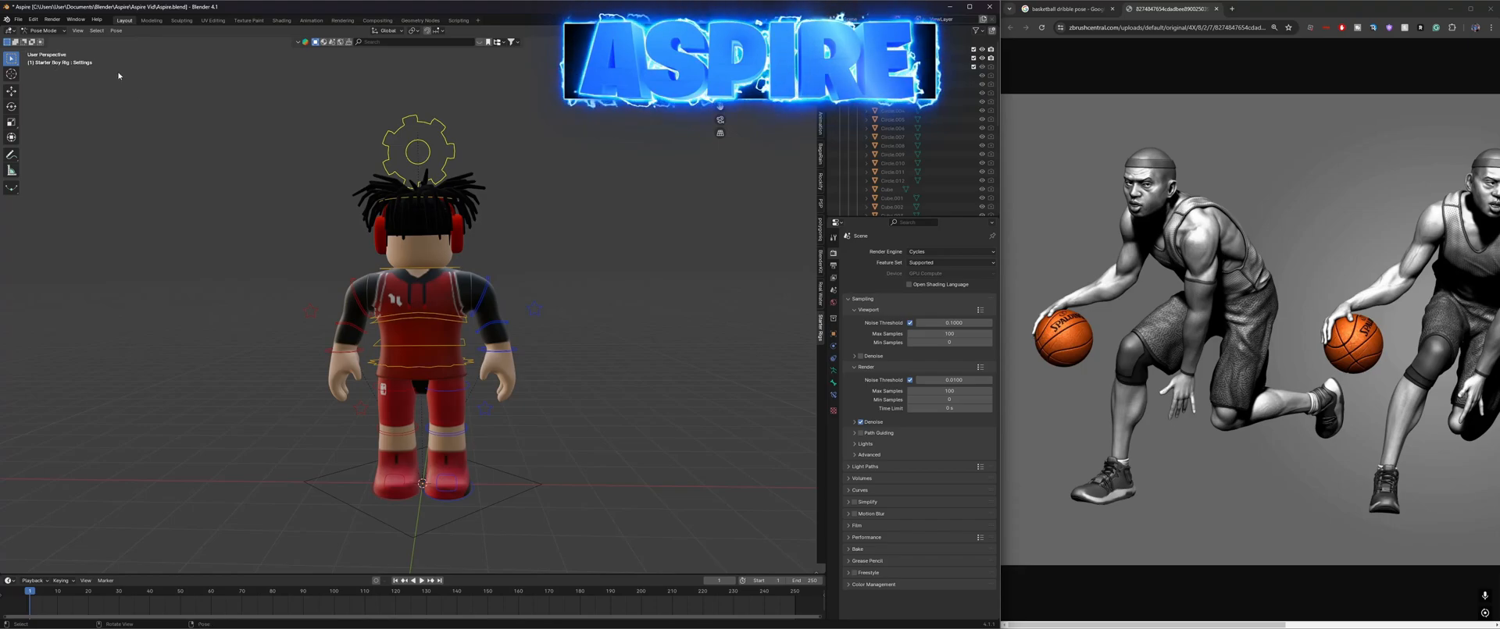
Step: Try the Move, Rotate, Scale and Transform tools on the right upper arm bone, undoing each change
click(356, 297)
click(11, 92)
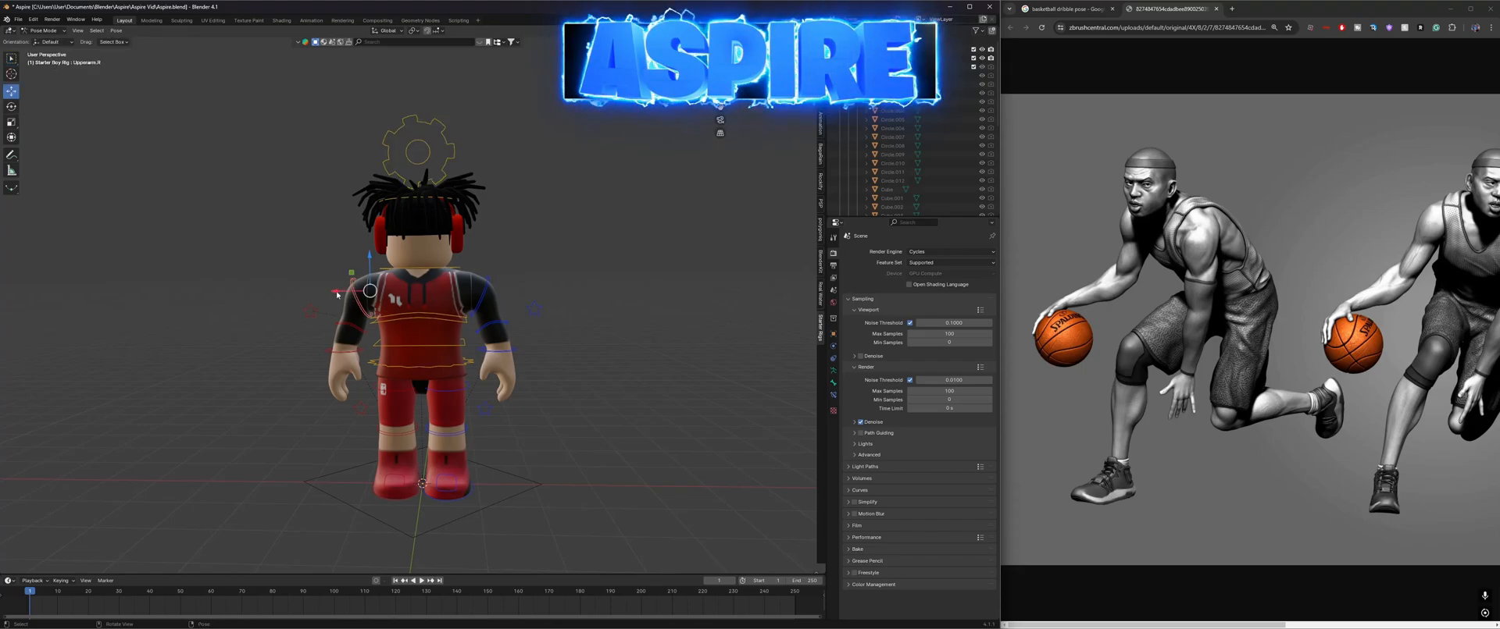
mouse_move(370, 259)
mouse_down()
mouse_move(375, 376)
mouse_move(382, 254)
mouse_up()
key(ctrl+z)
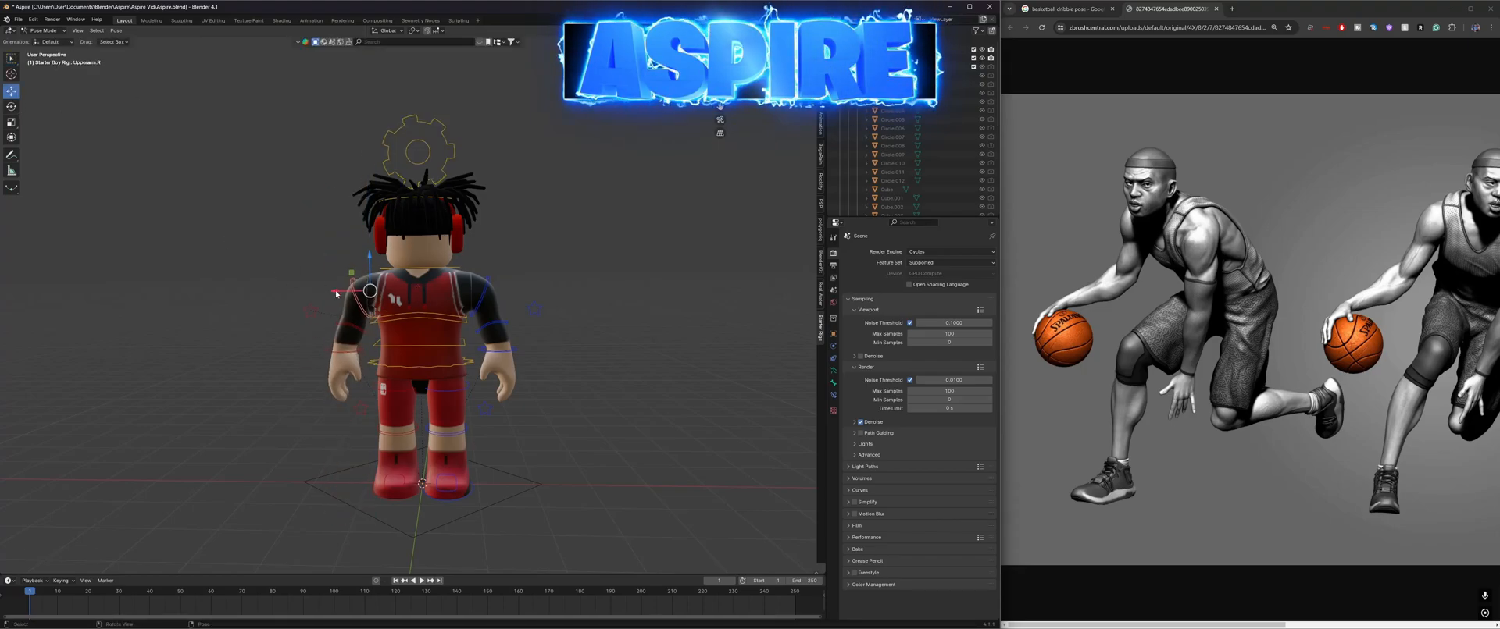
click(10, 108)
drag(345, 308, 703, 312)
key(ctrl+z)
click(12, 123)
key(ctrl+z)
click(10, 139)
mouse_move(397, 273)
mouse_down()
mouse_move(390, 331)
mouse_move(411, 267)
mouse_up()
key(ctrl+z)
click(11, 91)
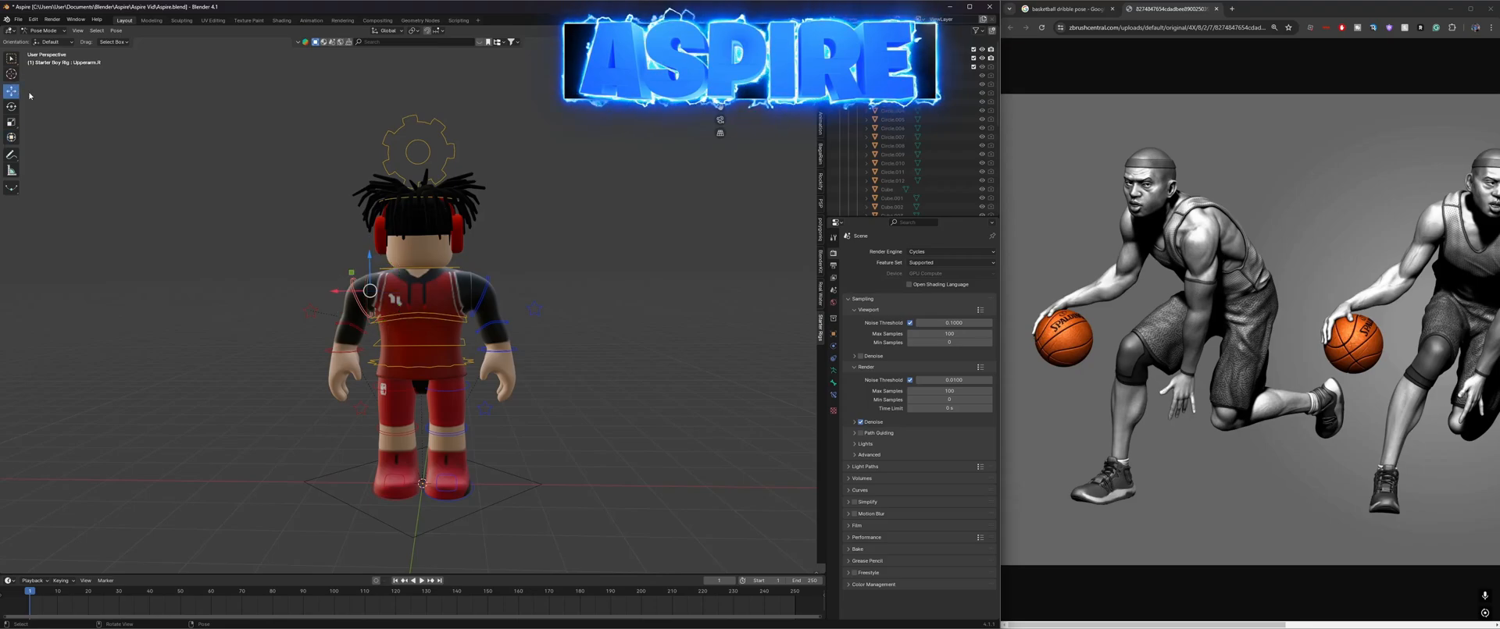
Step: Save the file and activate the Rotate tool on the left upper arm bone
key(ctrl+s)
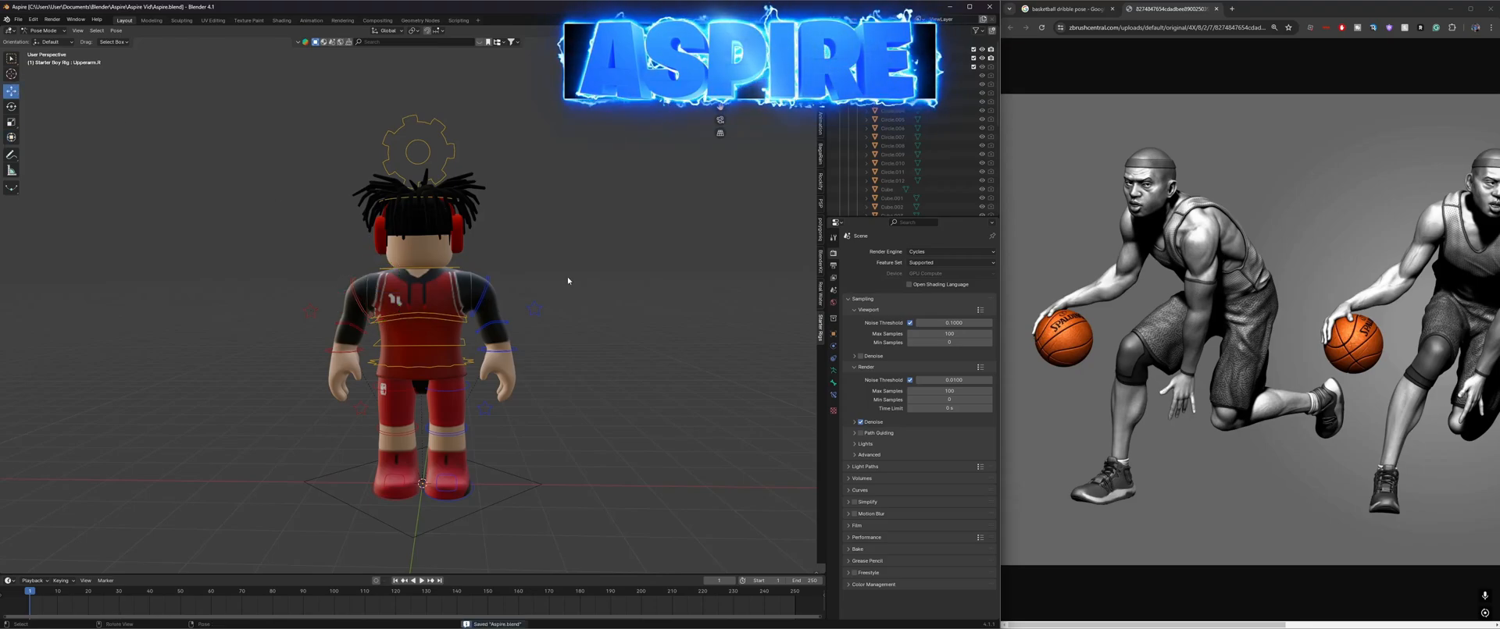
click(492, 293)
click(11, 106)
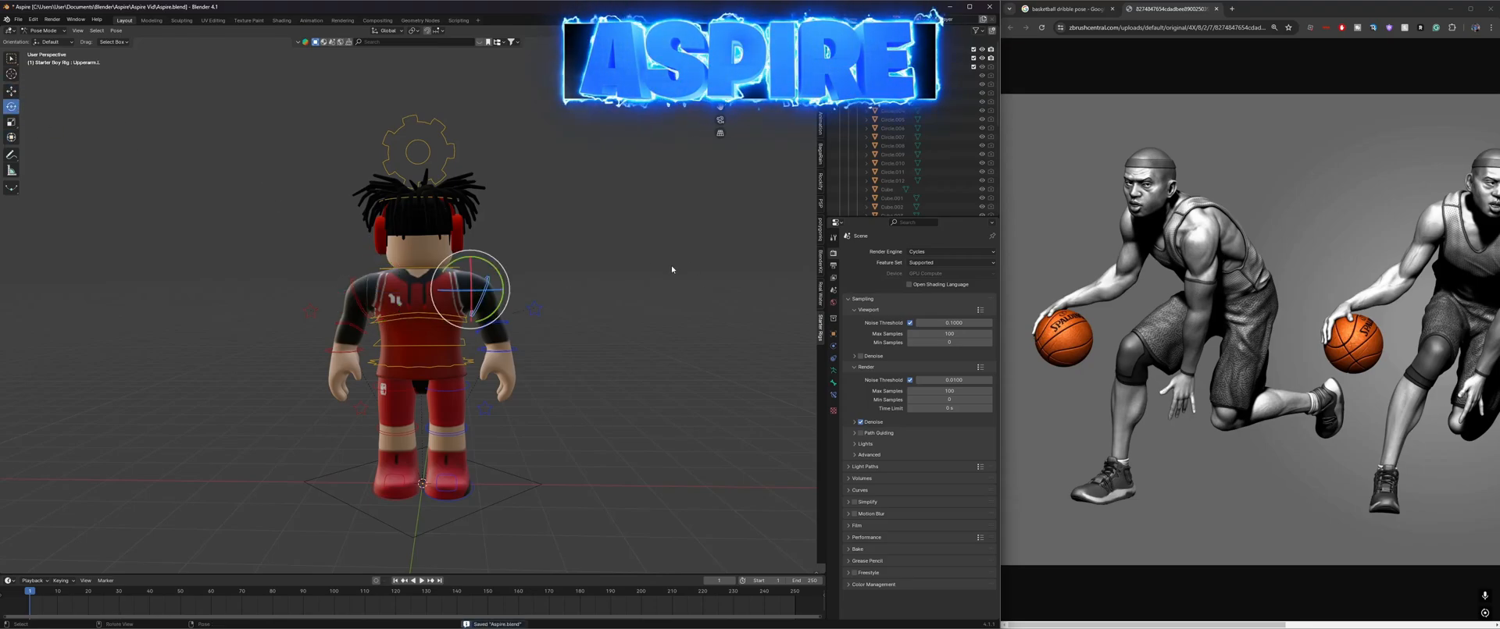
click(595, 293)
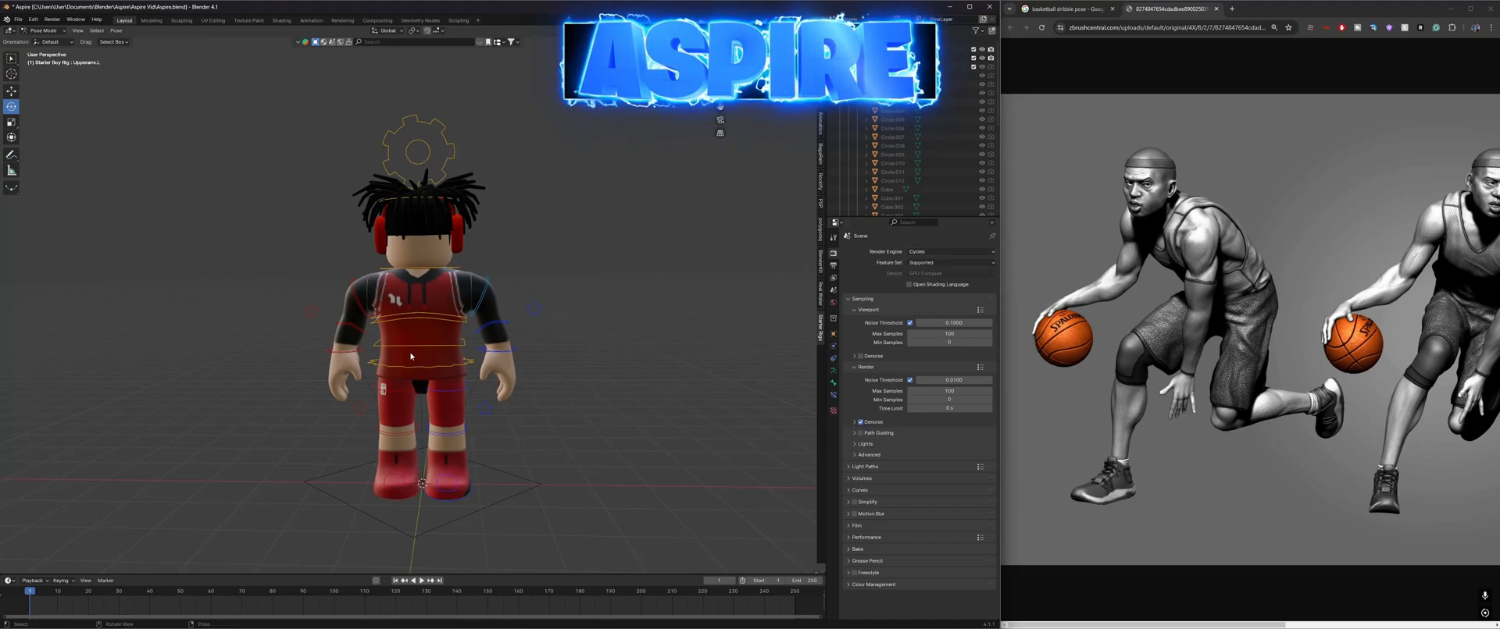
click(468, 341)
middle_drag(588, 298, 572, 289)
click(573, 289)
Step: Reactivate the Move tool and return the rig to Object Mode
click(12, 92)
click(44, 30)
click(48, 44)
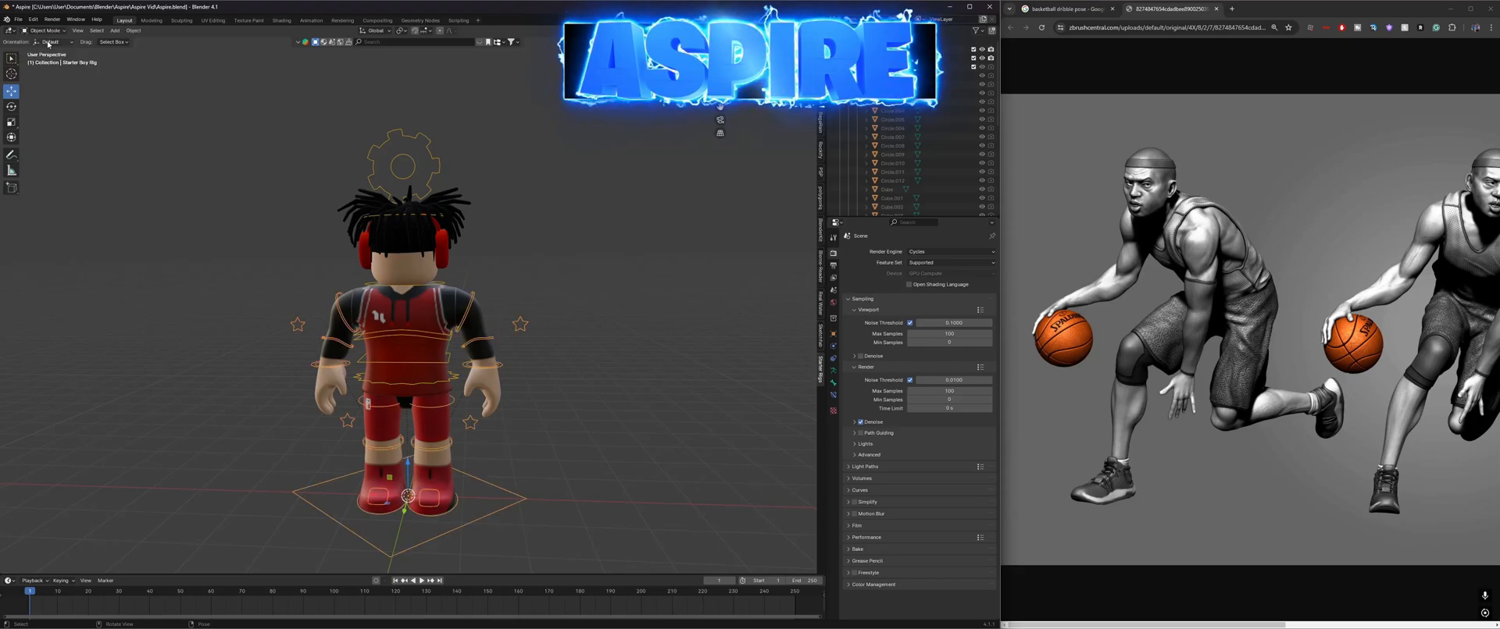
click(429, 236)
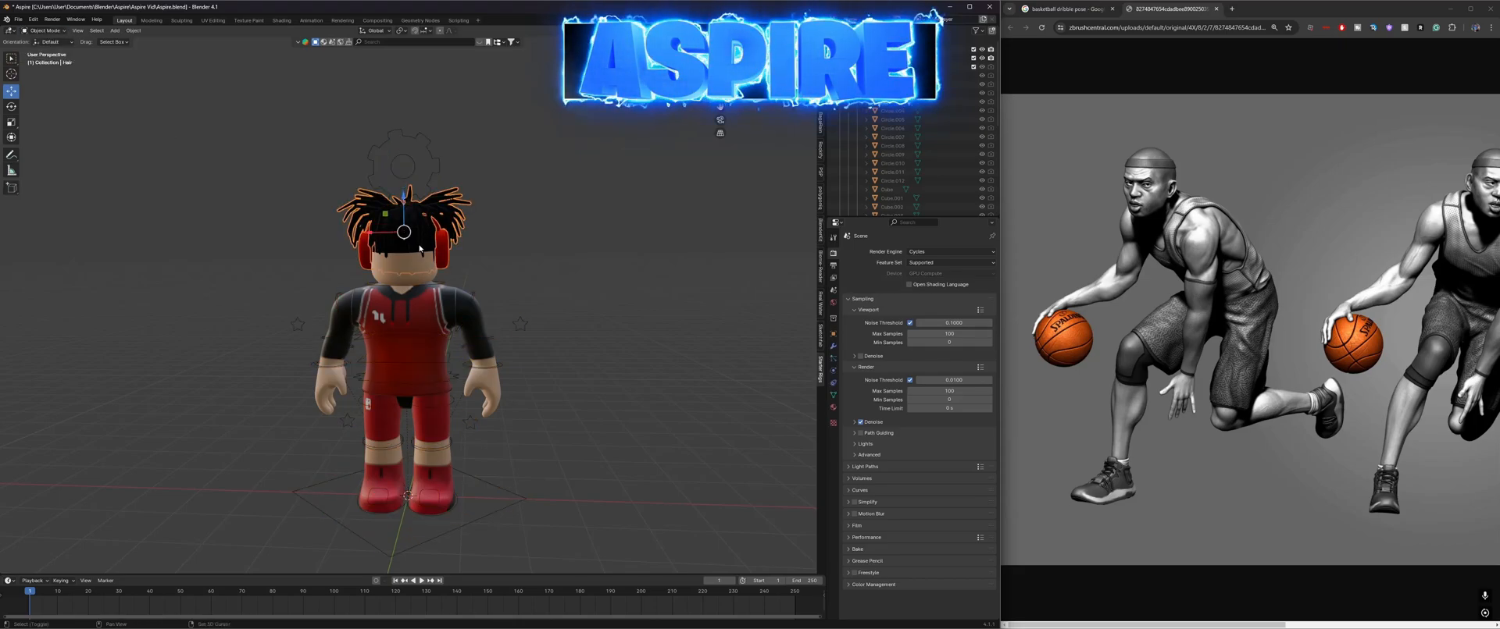
click(446, 222)
drag(378, 233, 542, 233)
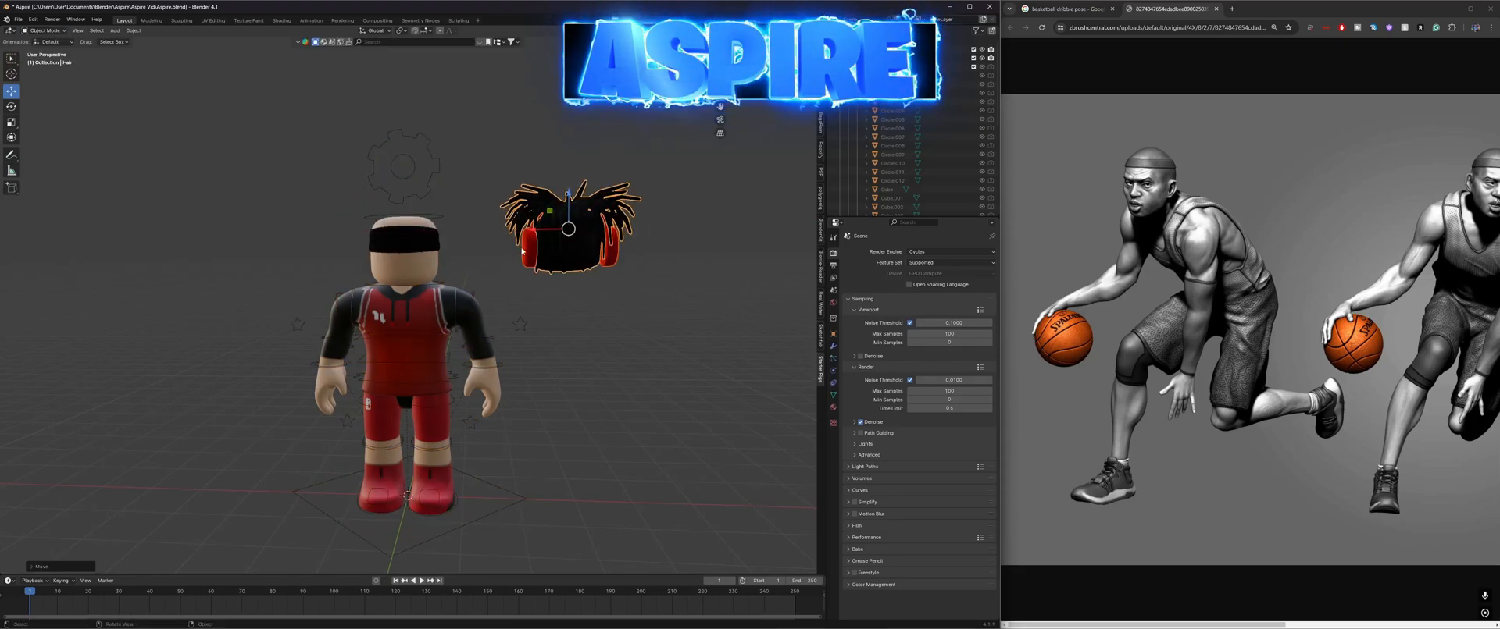
key(ctrl+z)
Step: Move the hair, headphones and blindfold together along the X axis, well clear of the head, and save the file
shift+click(400, 248)
shift+click(440, 230)
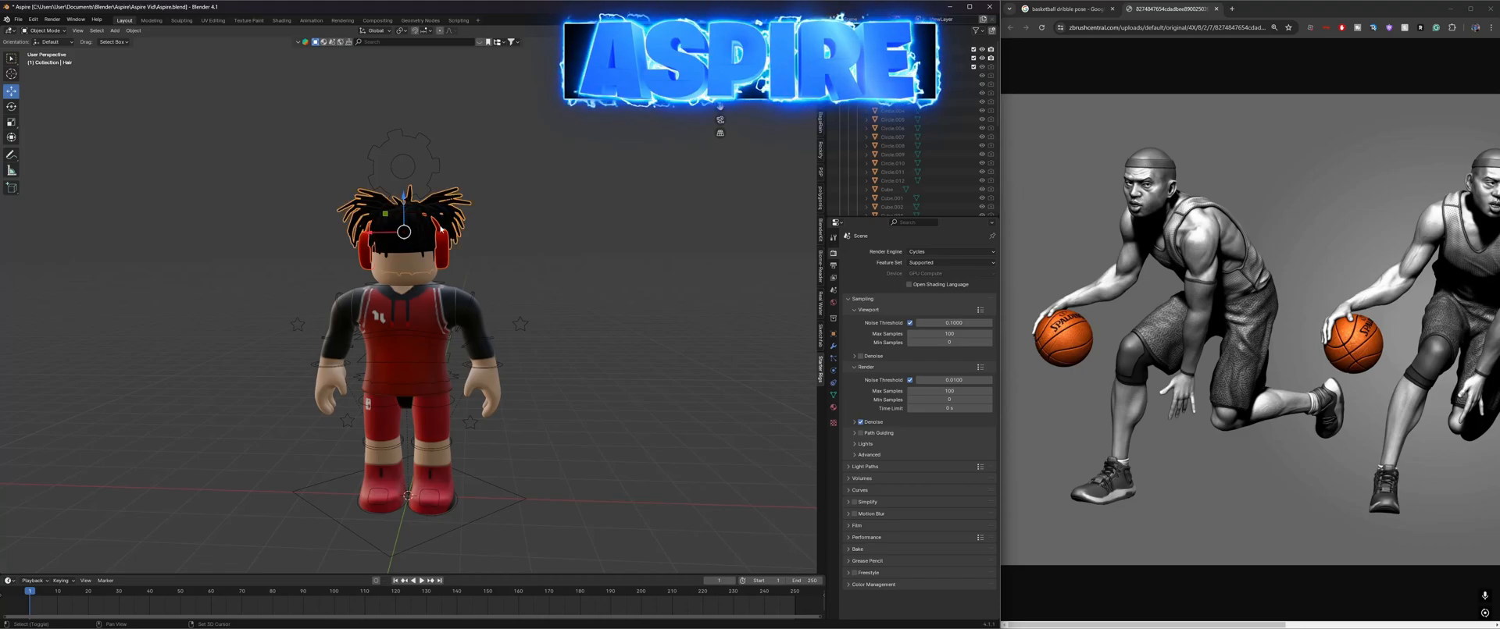
shift+click(406, 253)
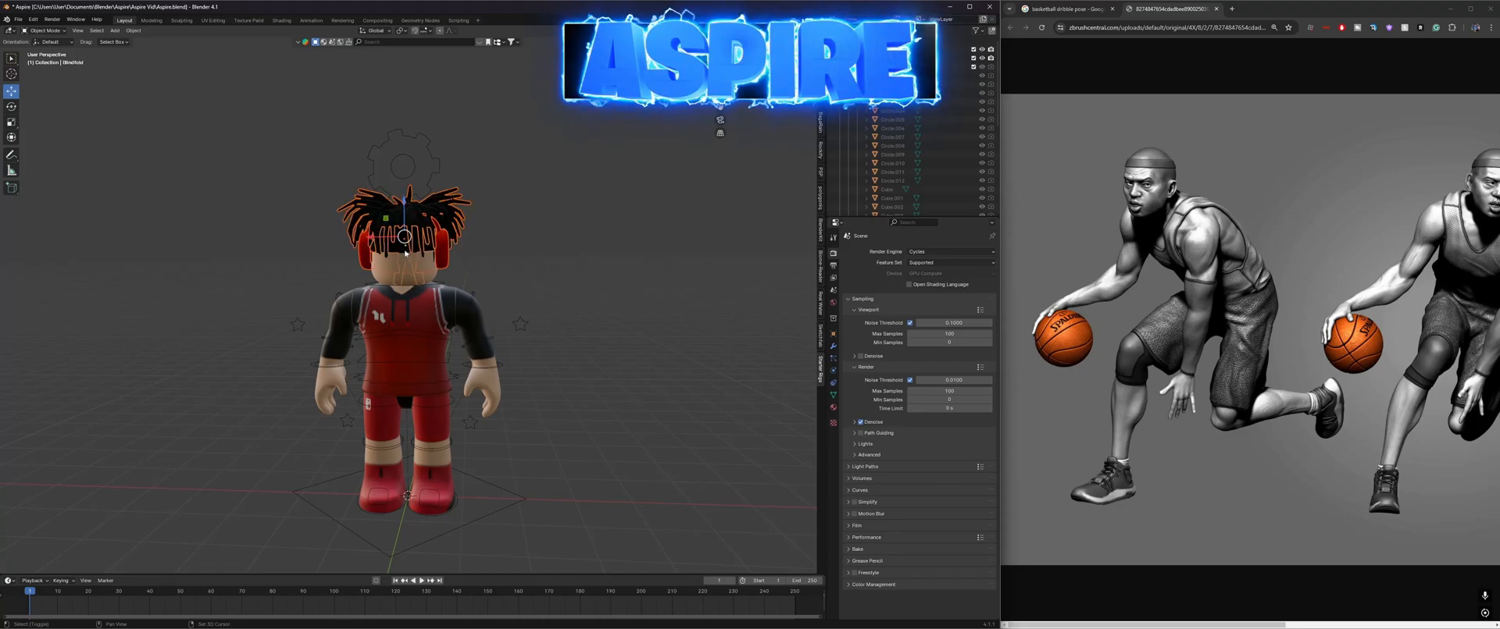
drag(380, 244, 608, 243)
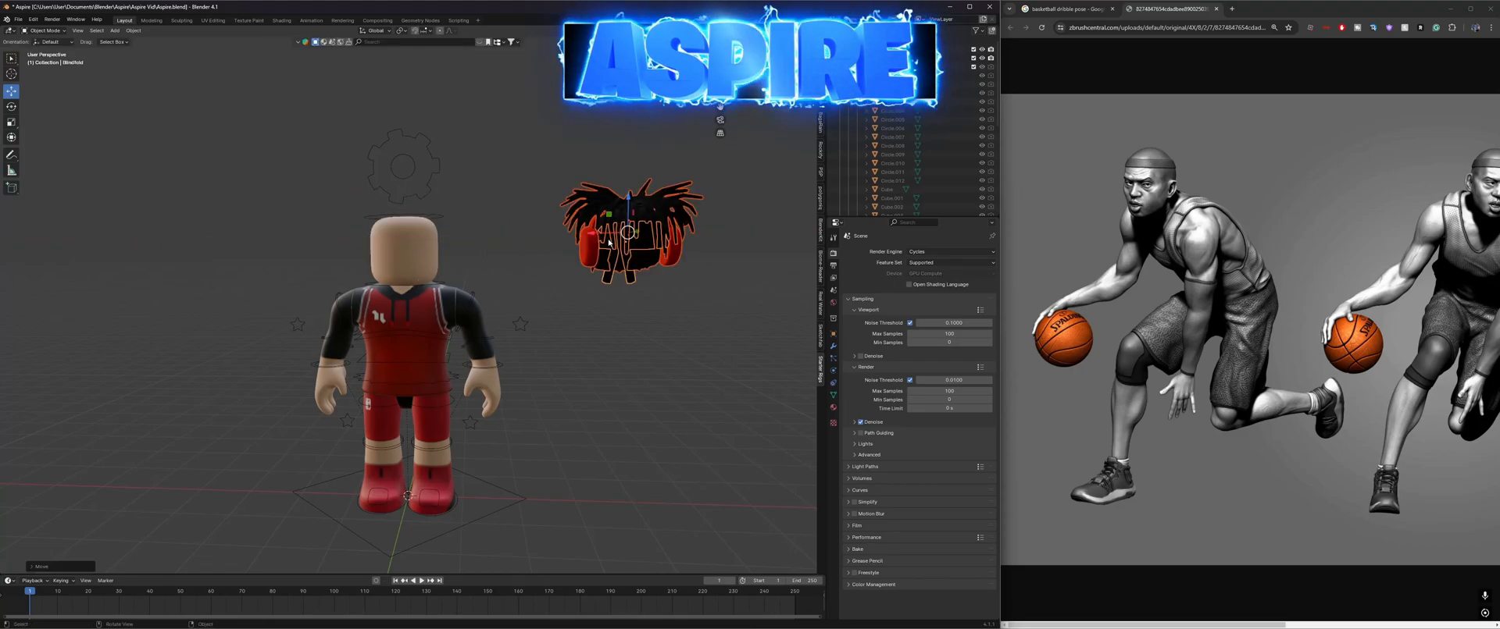
click(622, 335)
key(ctrl+s)
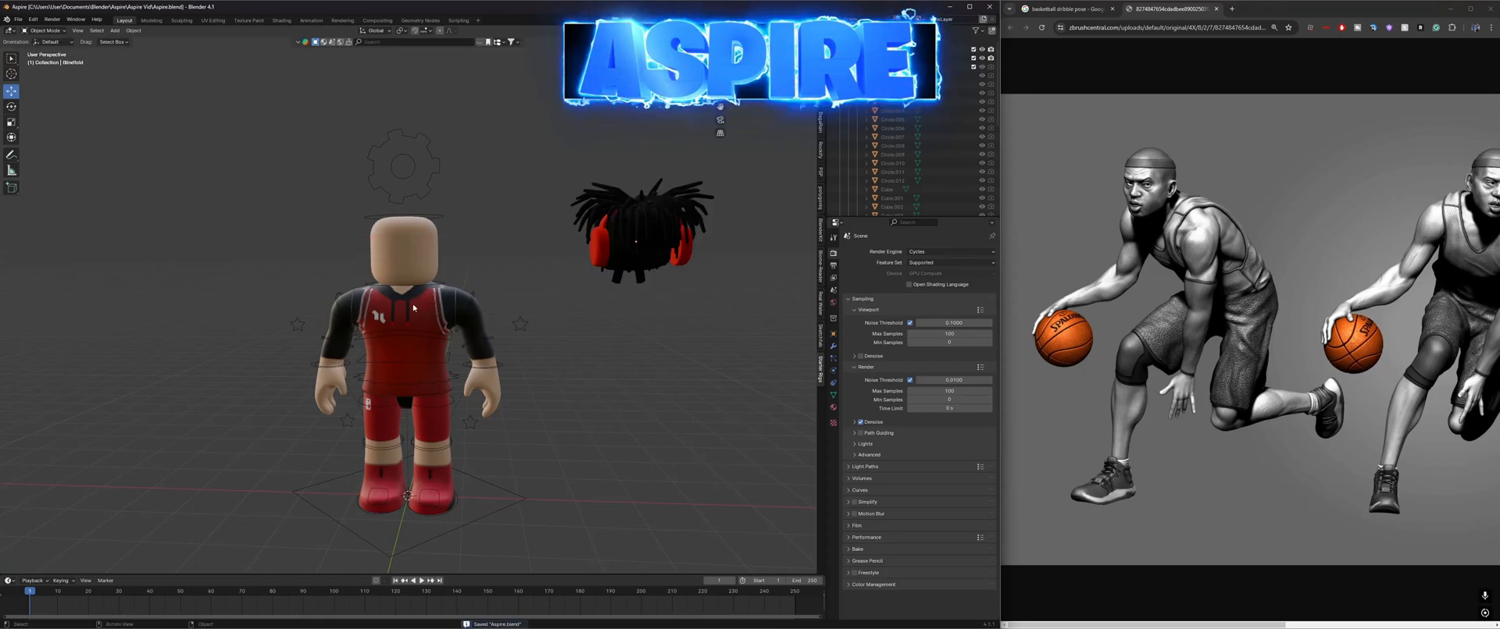
Step: Put the rig into Pose Mode and rotate the left hand bone freely
click(424, 325)
click(426, 330)
click(51, 19)
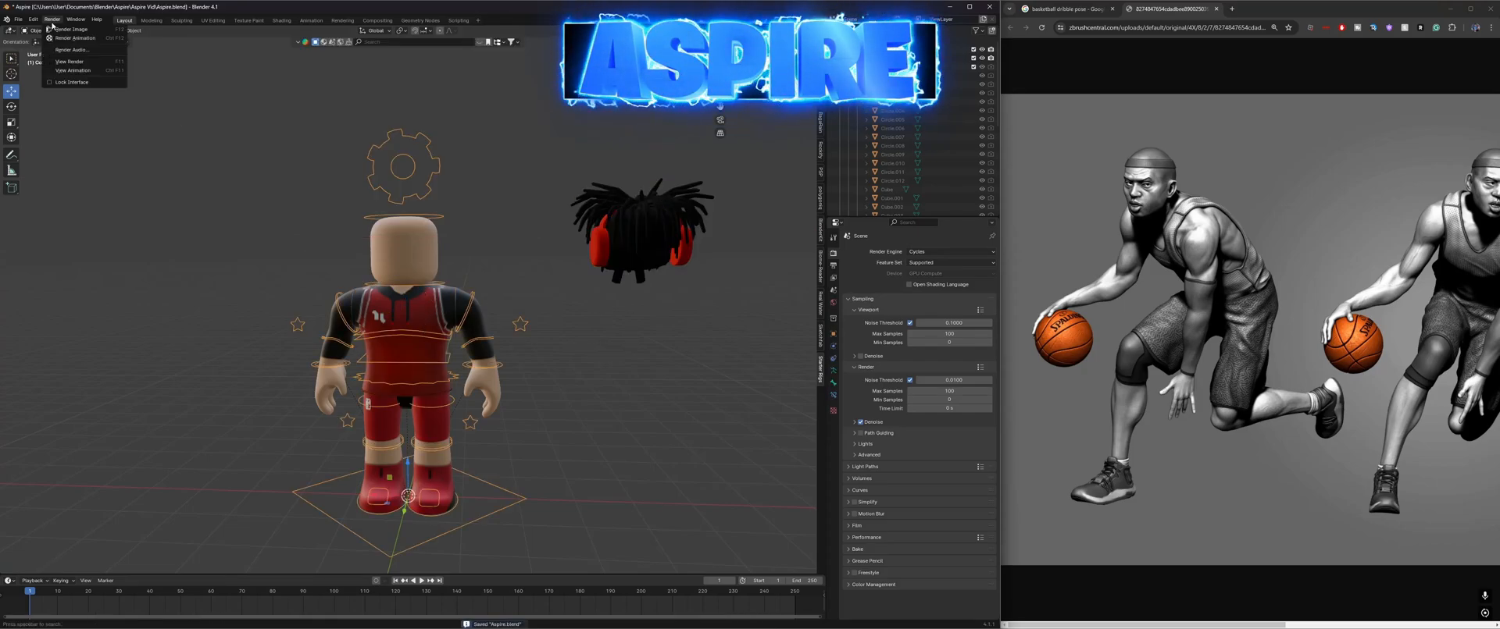
click(37, 31)
click(41, 61)
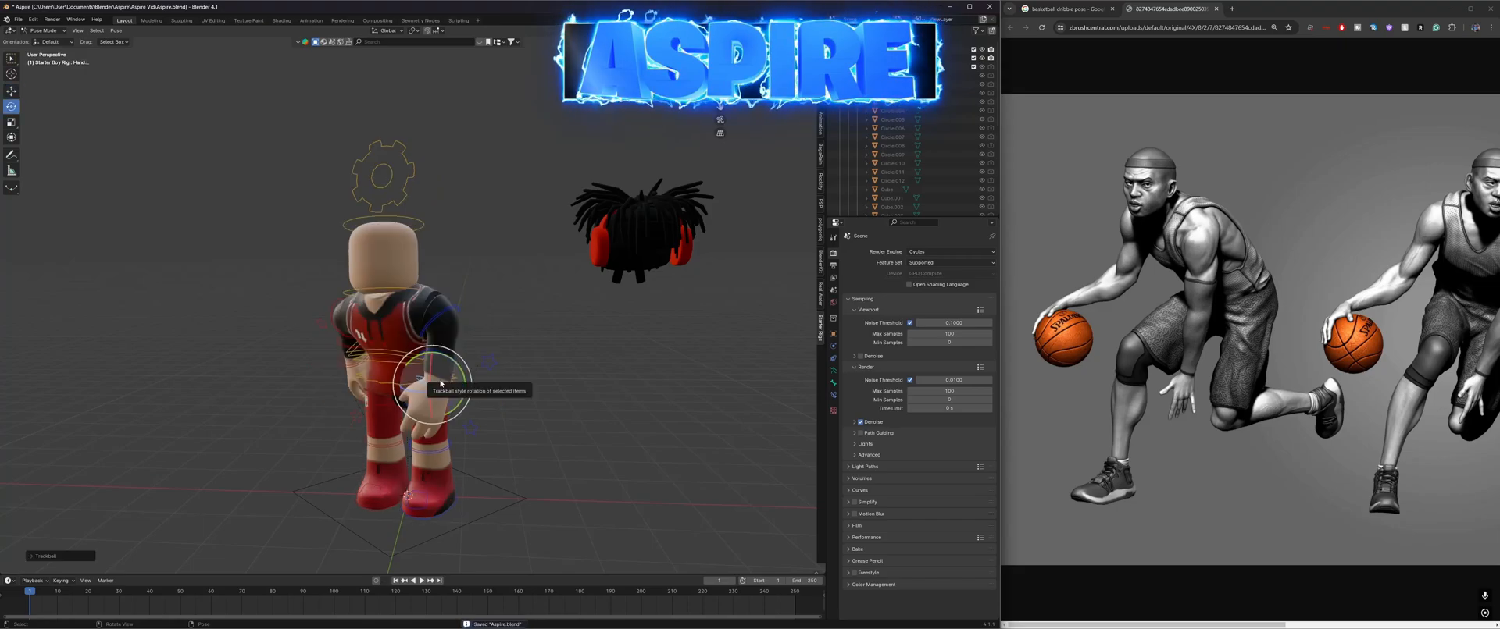
click(574, 387)
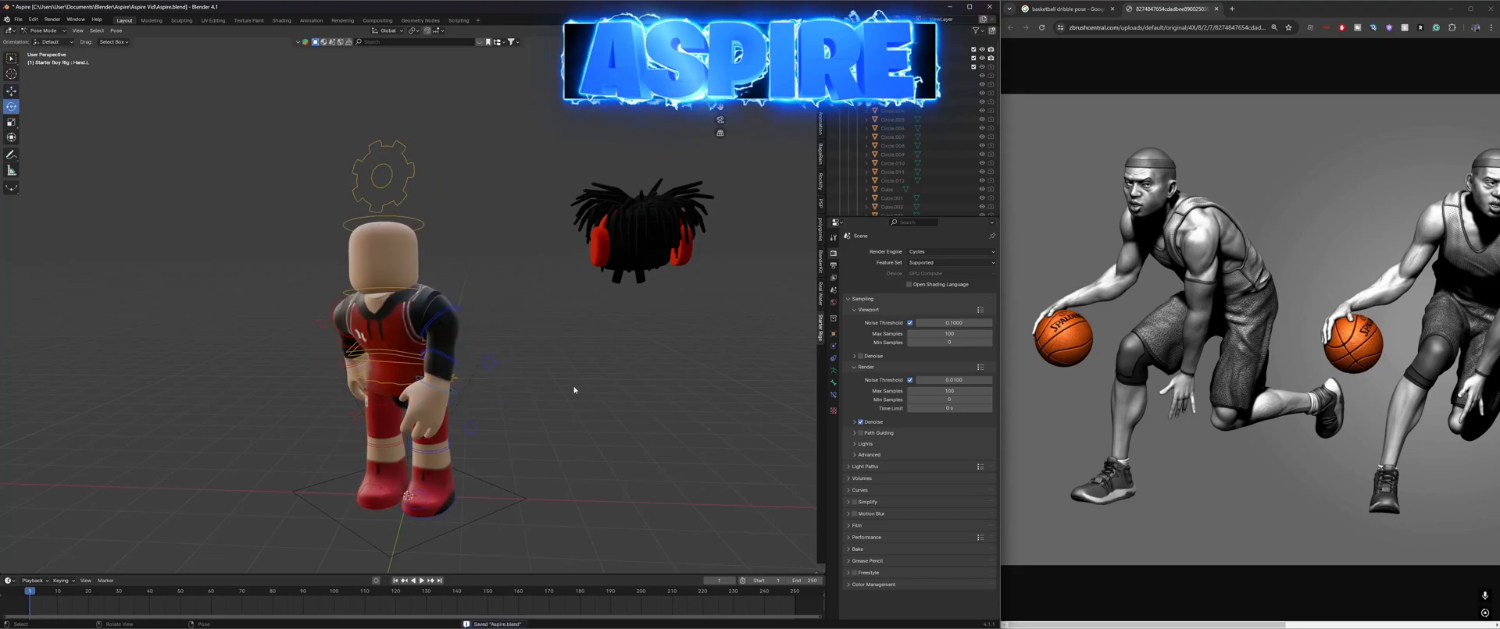
Step: Switch the rig to Object Mode and back to Pose Mode
click(42, 31)
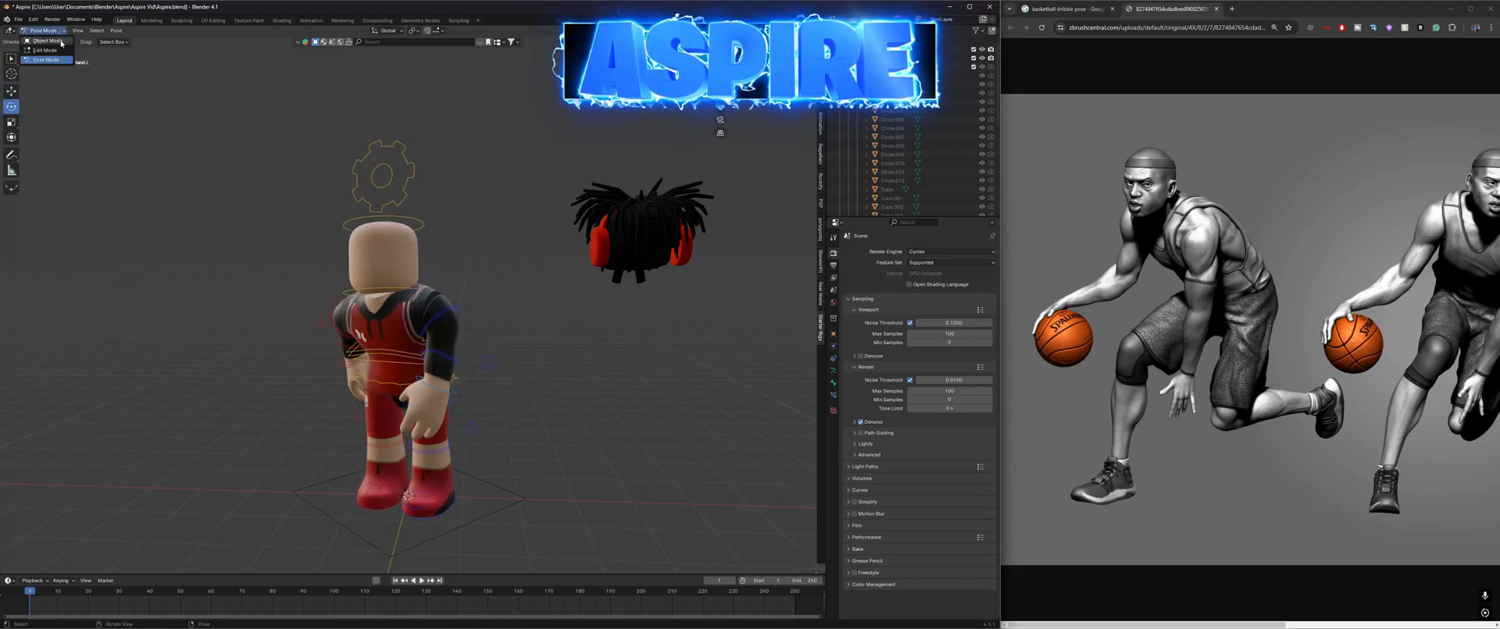
click(47, 41)
click(511, 370)
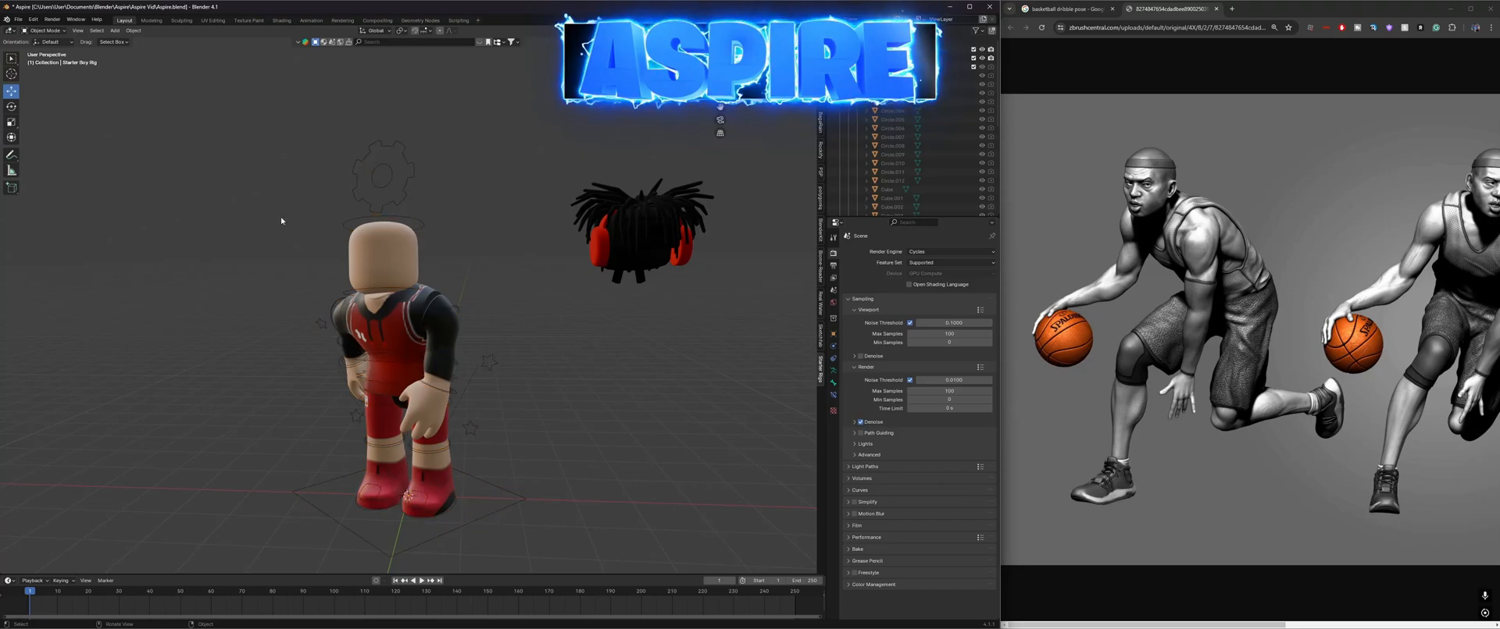
click(54, 41)
key(ctrl+Tab)
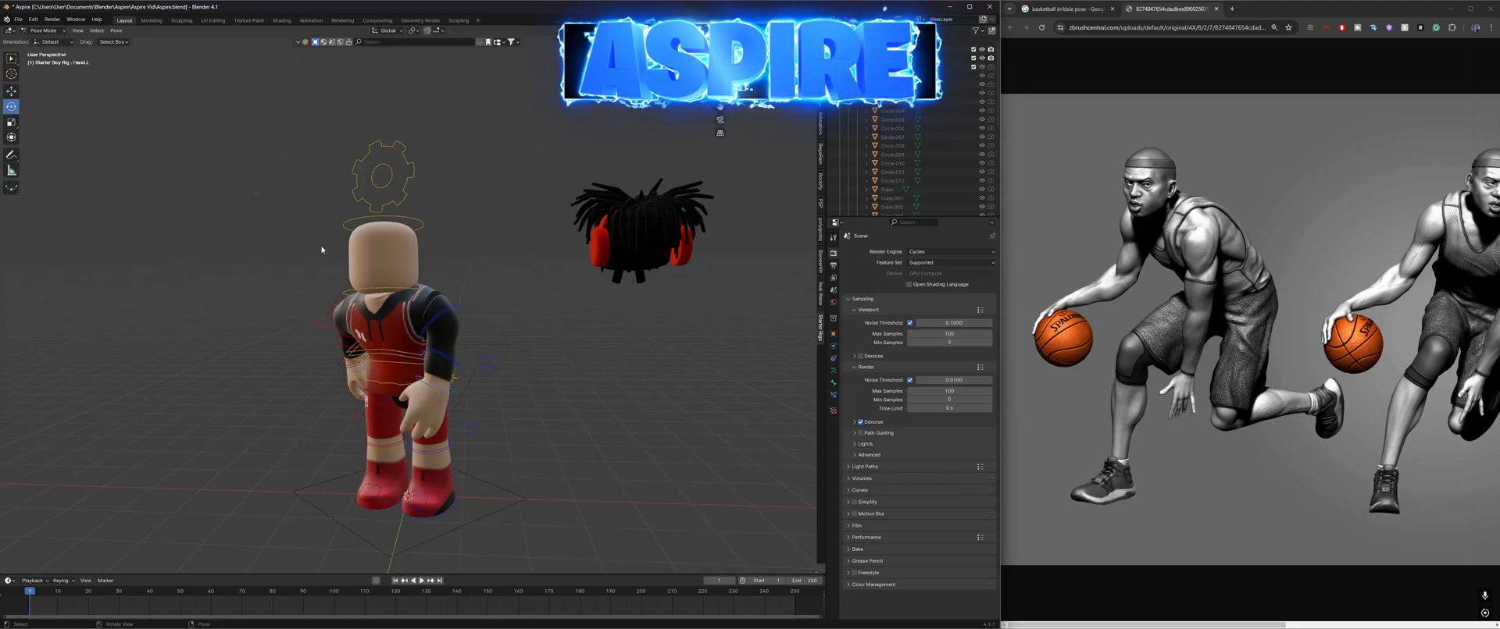
Step: Set the finger bones property of the left arm settings control to 1 and select a finger bone on the left hand
click(481, 365)
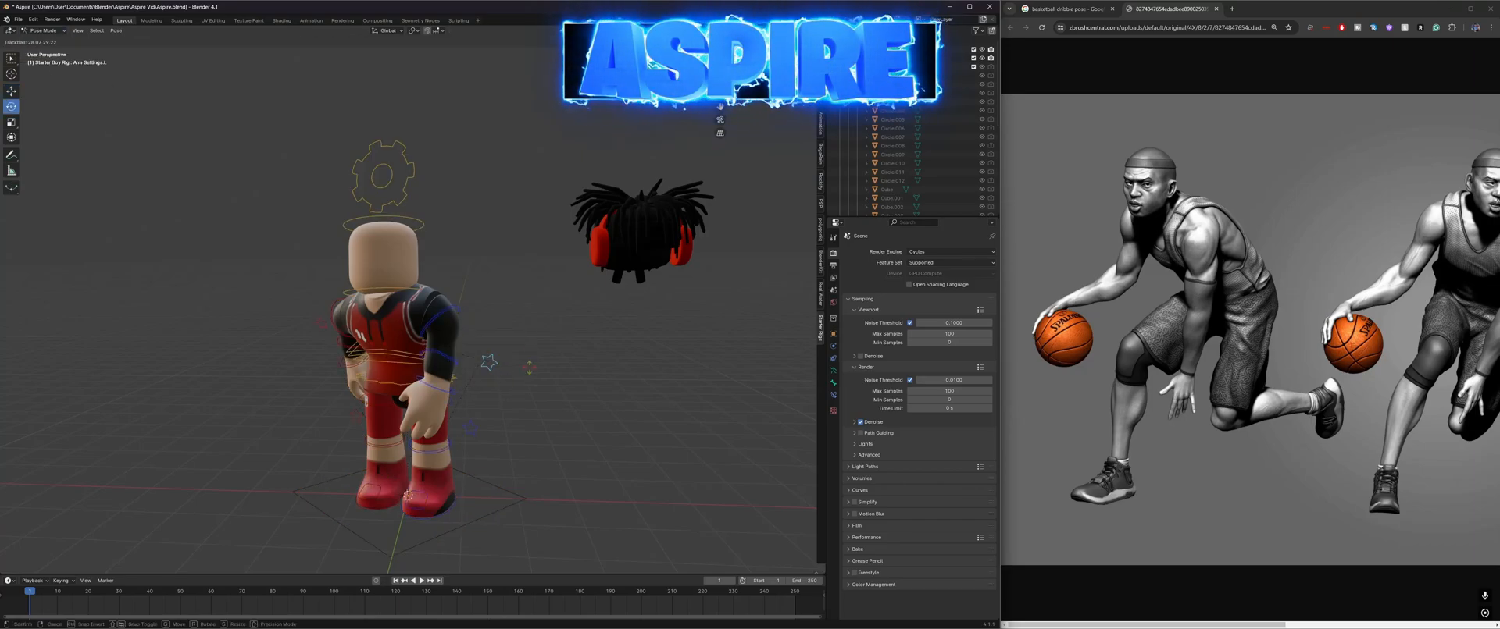
key(n)
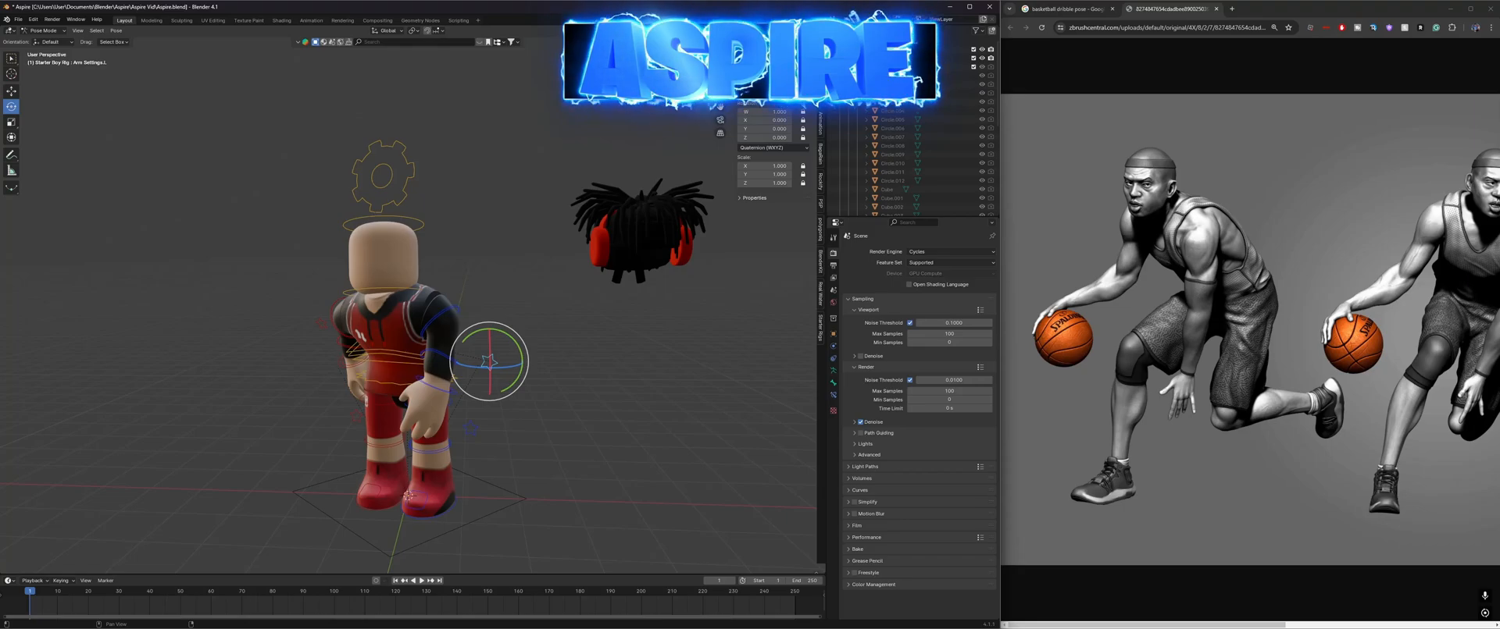
click(751, 198)
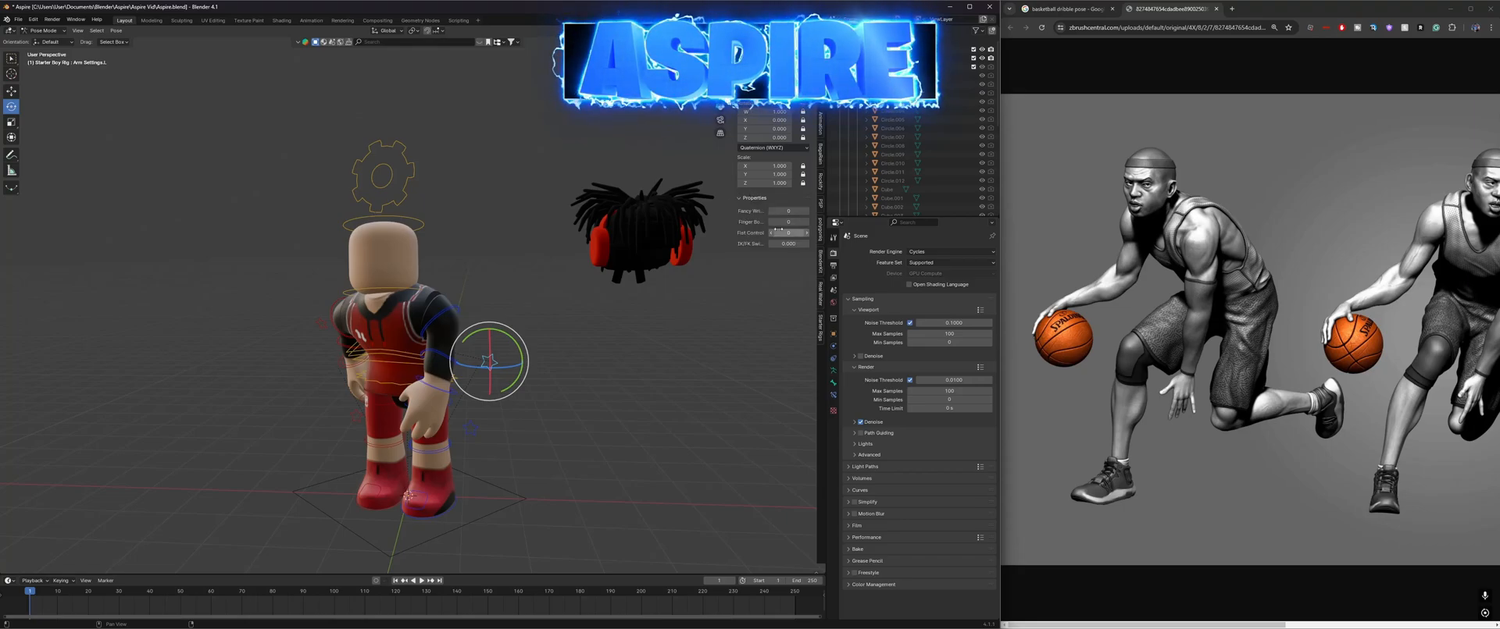
drag(785, 221, 806, 222)
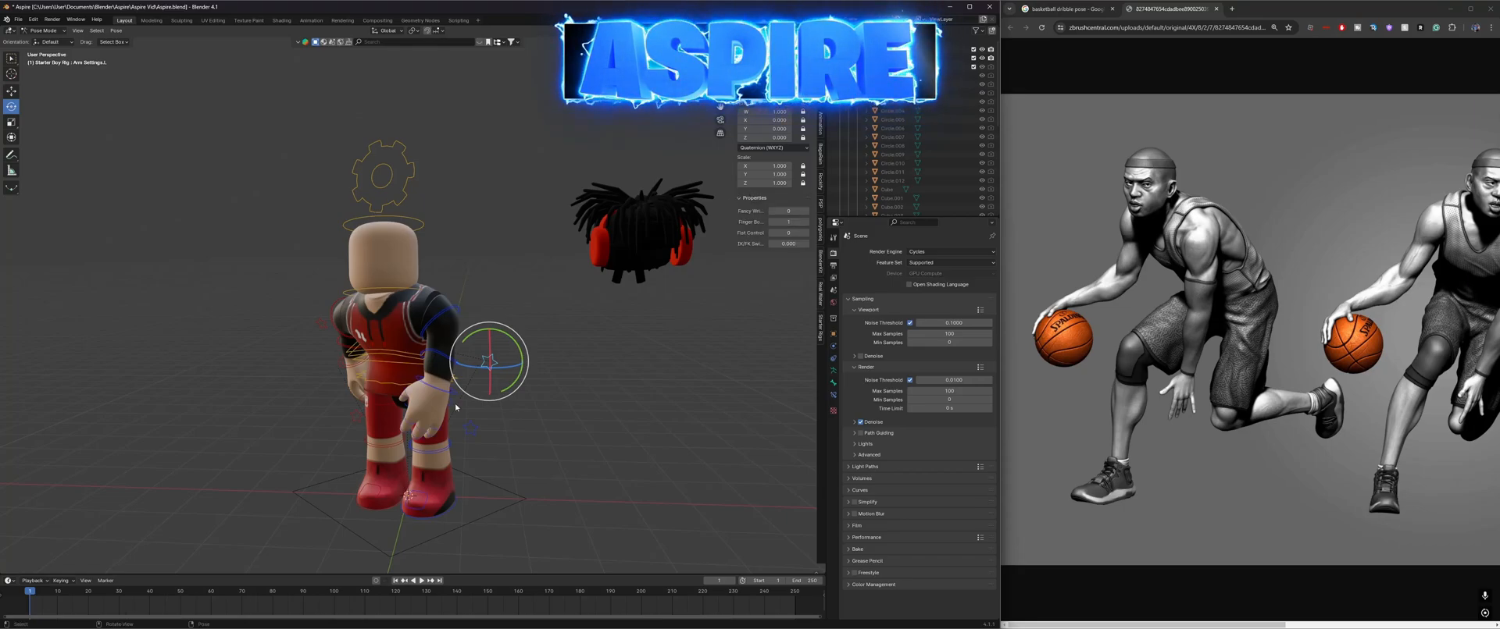
click(426, 432)
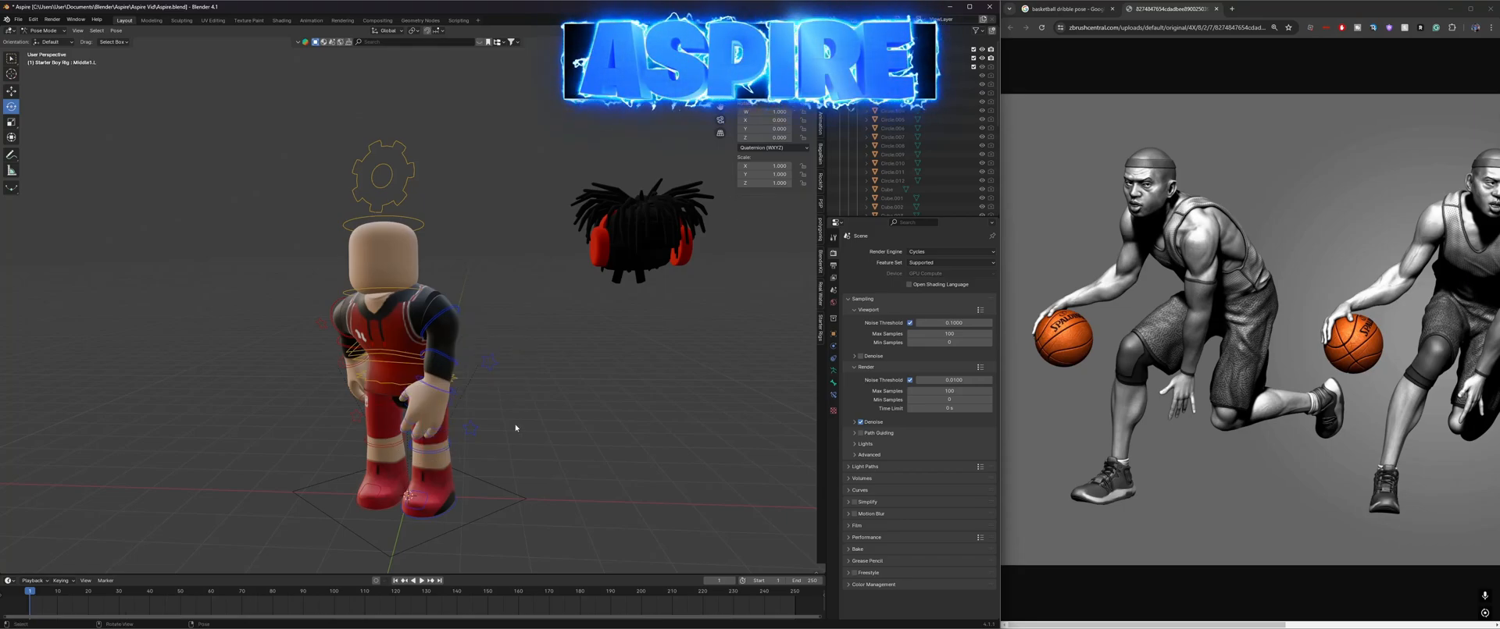
Step: Open up the left hand's fingers with the Flat property of the left fist control
click(480, 376)
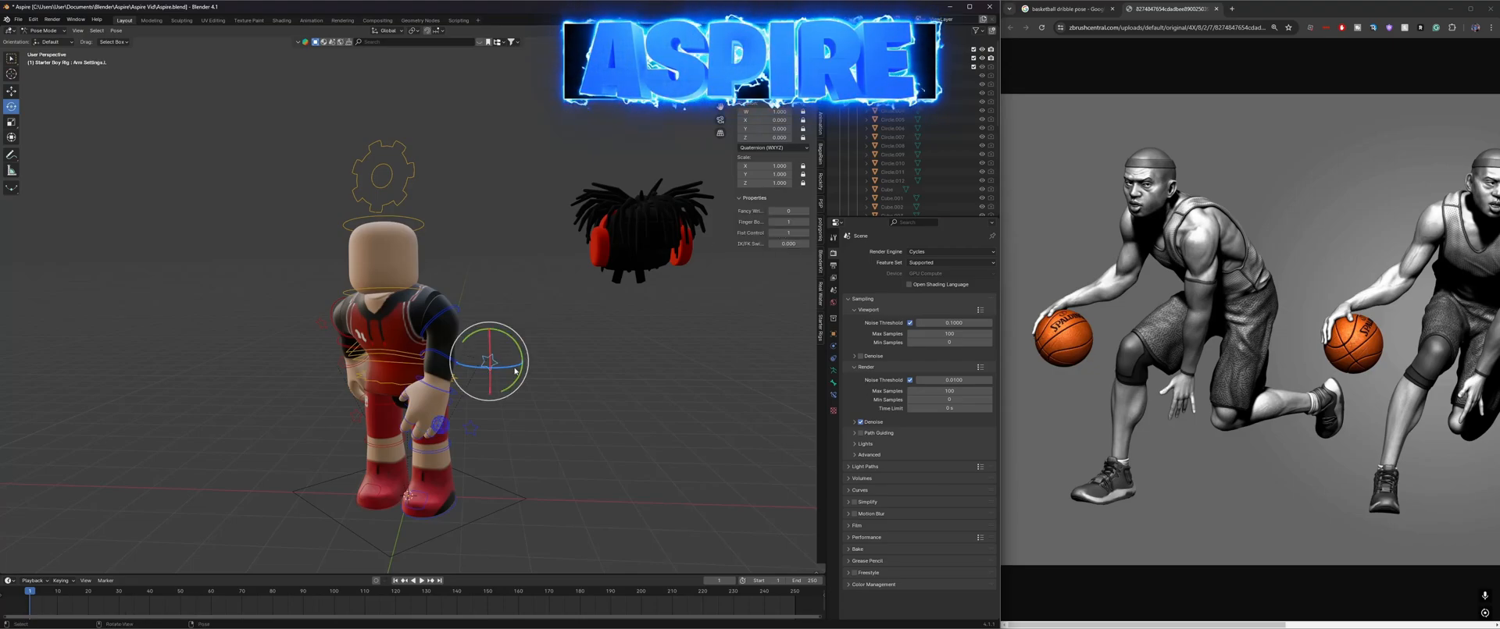
click(442, 426)
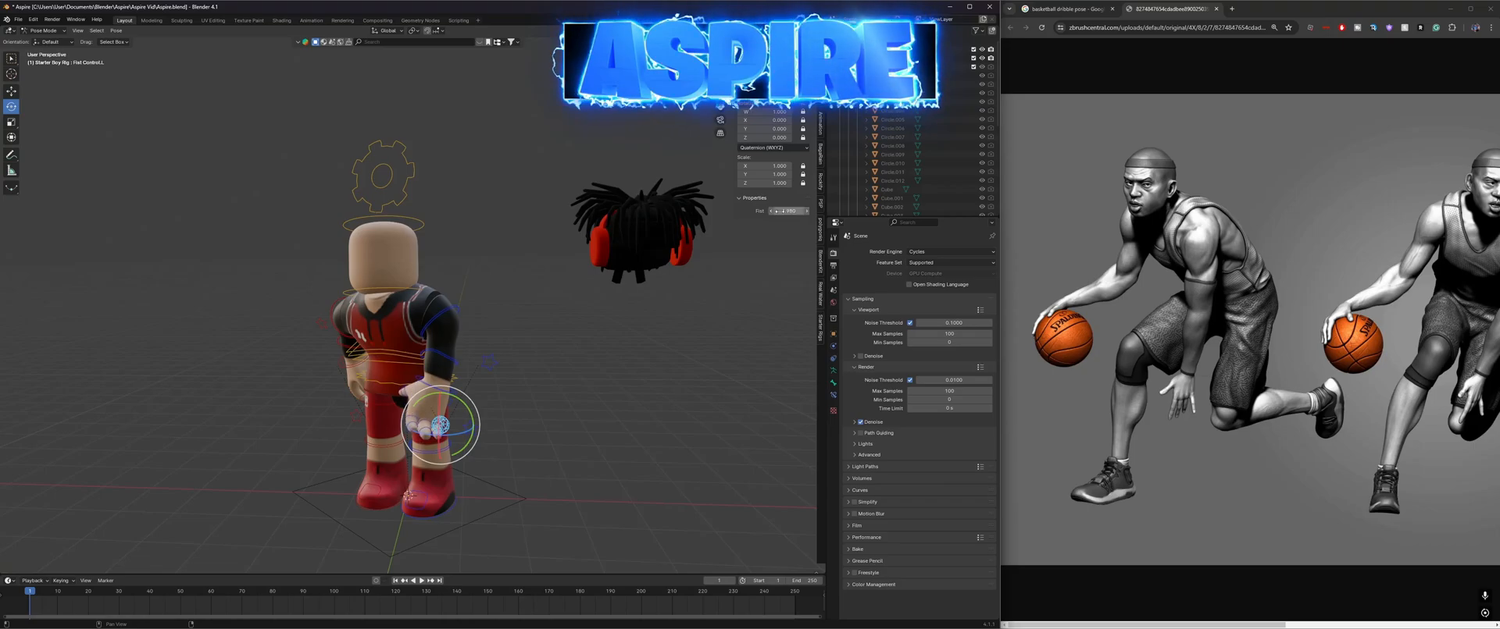
Step: Try switching the left arm to IK in its arm settings and moving the IK hand control along the global Z axis
click(495, 365)
drag(784, 244, 810, 245)
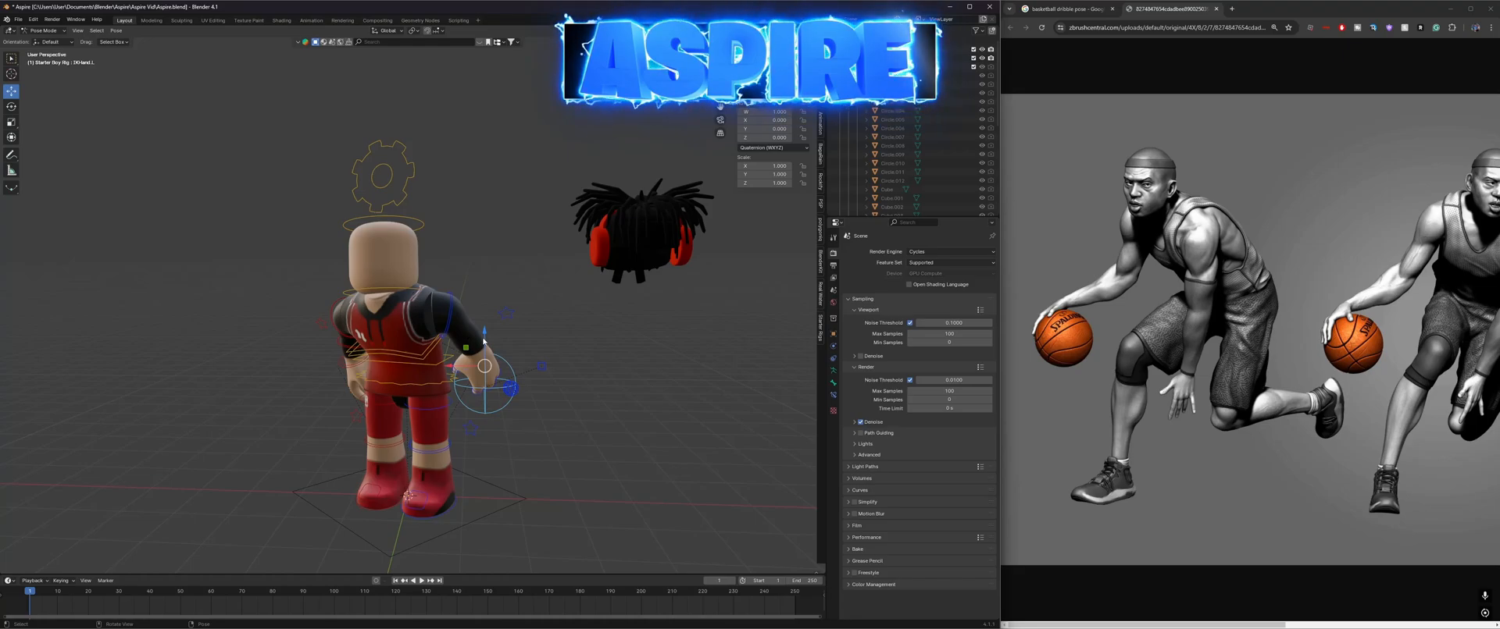
key(g)
key(z)
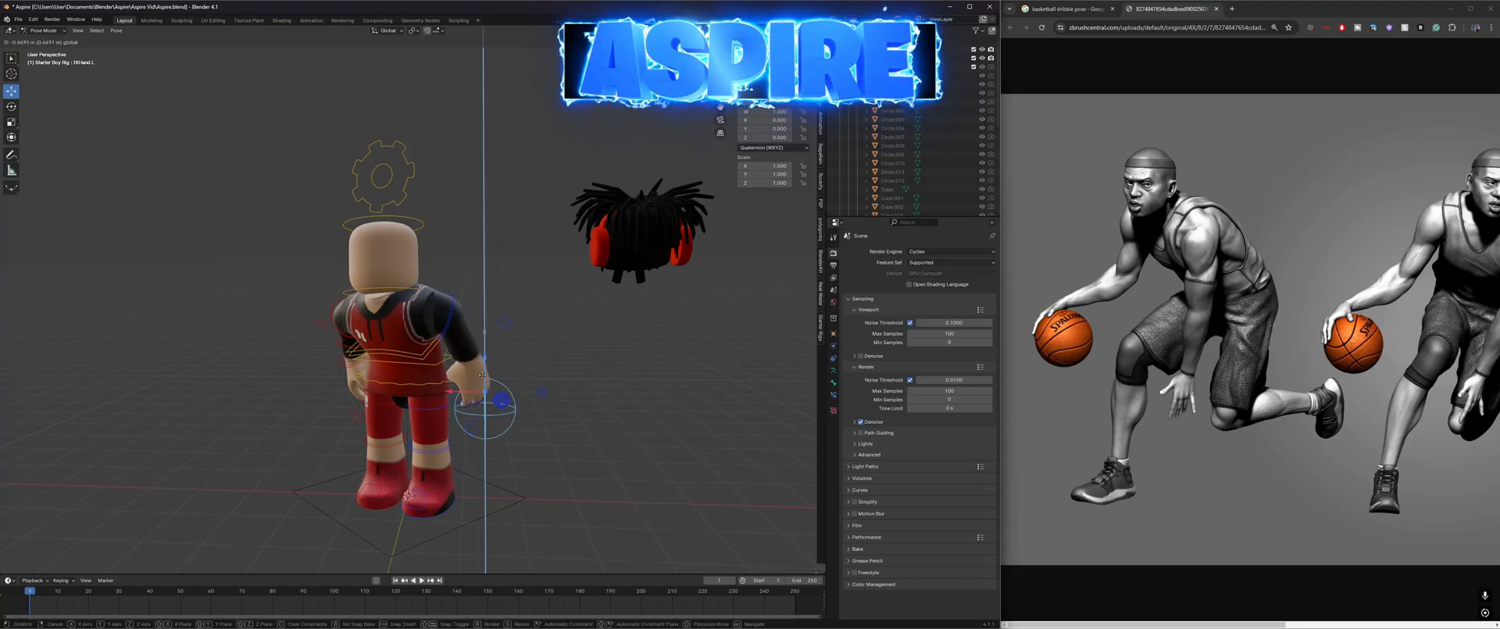
drag(482, 376, 483, 371)
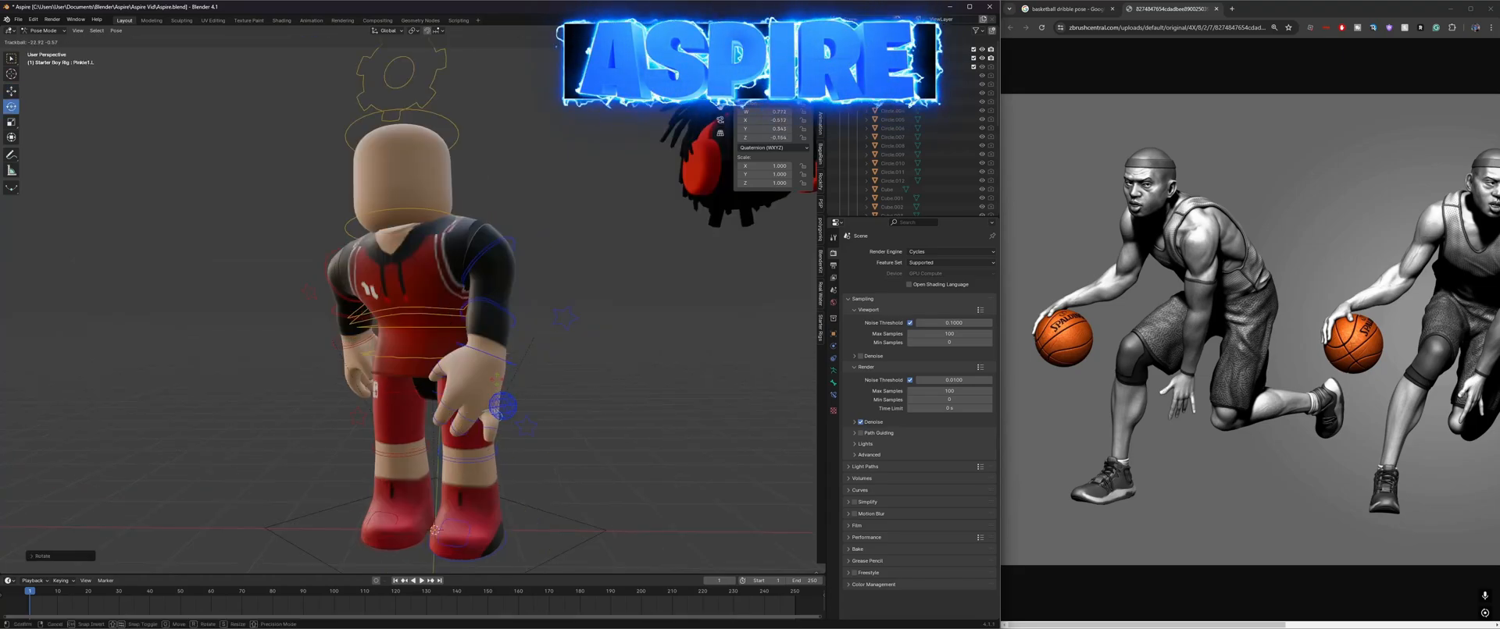
Step: Rotate the left hand's finger bone and the left upper arm to match the reference, and save the file
click(435, 369)
drag(458, 349, 512, 378)
drag(439, 351, 438, 378)
click(621, 372)
key(ctrl+s)
Step: Rotate the left lower leg bone so that the knee bends and the foot swings behind the body
click(453, 411)
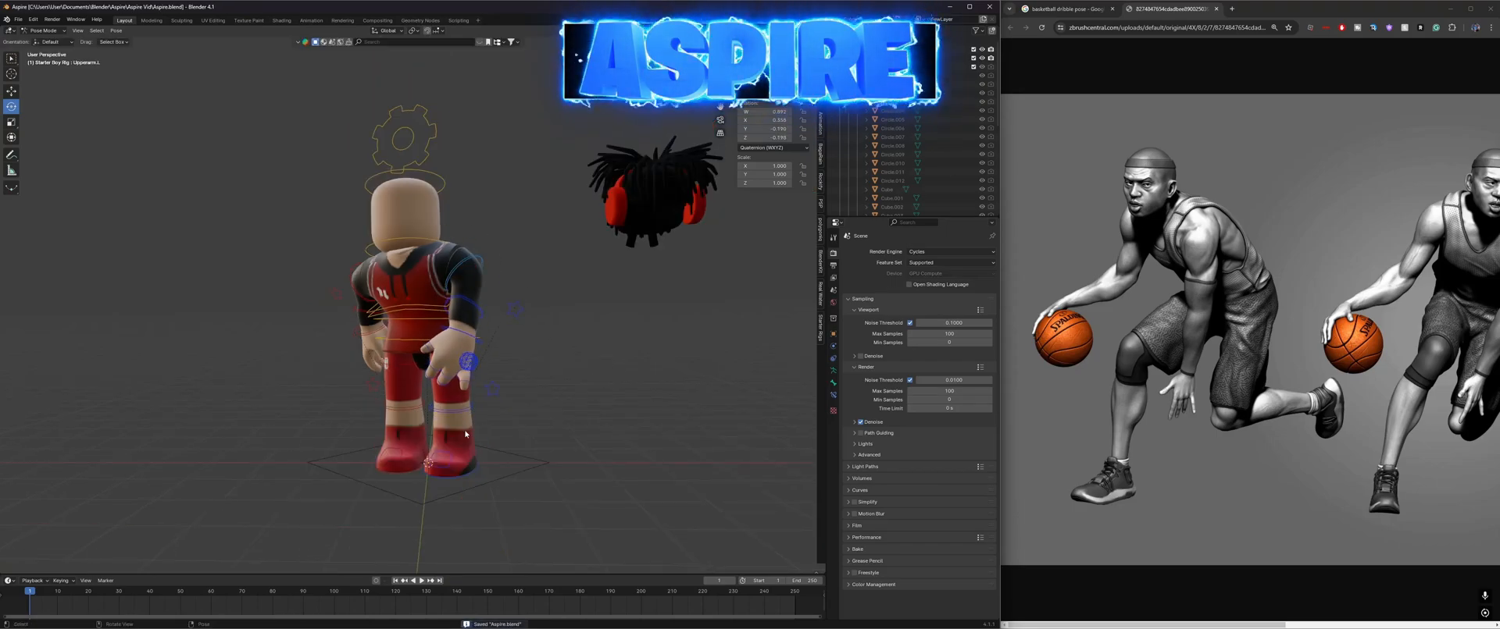
click(469, 412)
drag(462, 414, 469, 395)
mouse_move(471, 425)
middle_down()
mouse_move(426, 428)
mouse_move(470, 446)
middle_up()
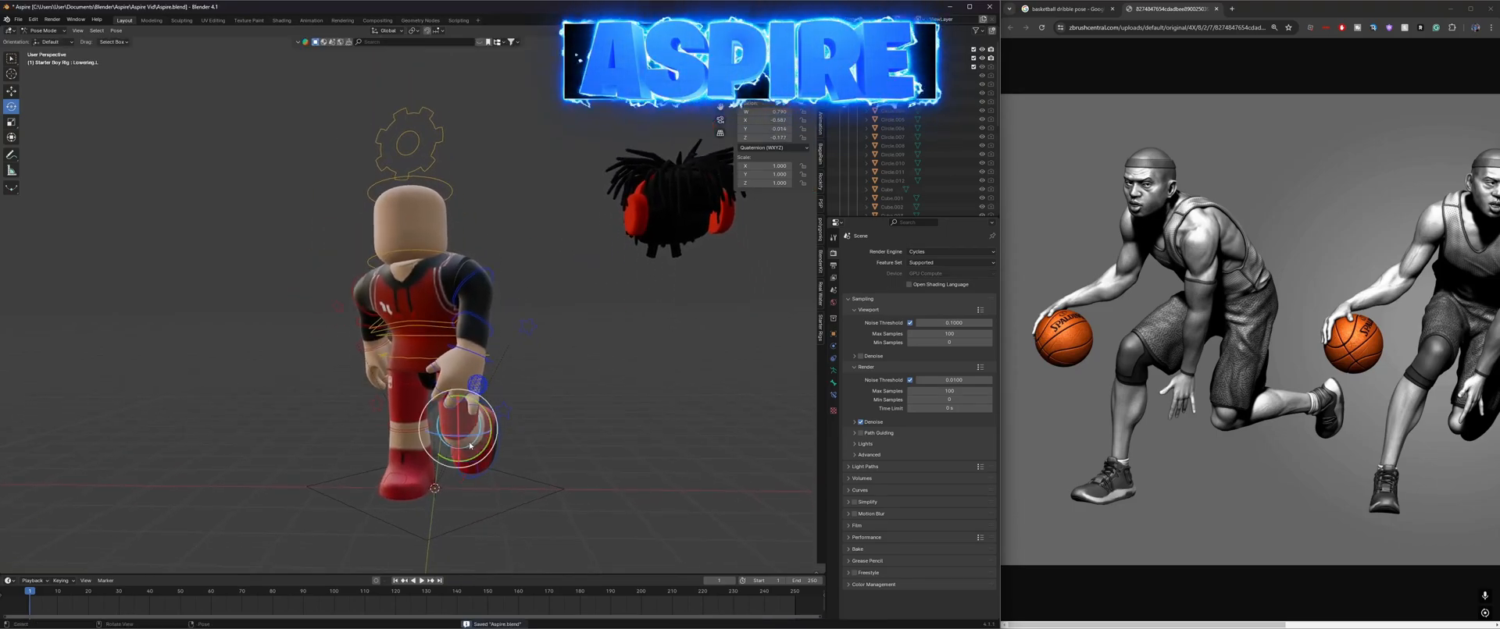
drag(460, 446, 663, 400)
drag(469, 444, 473, 428)
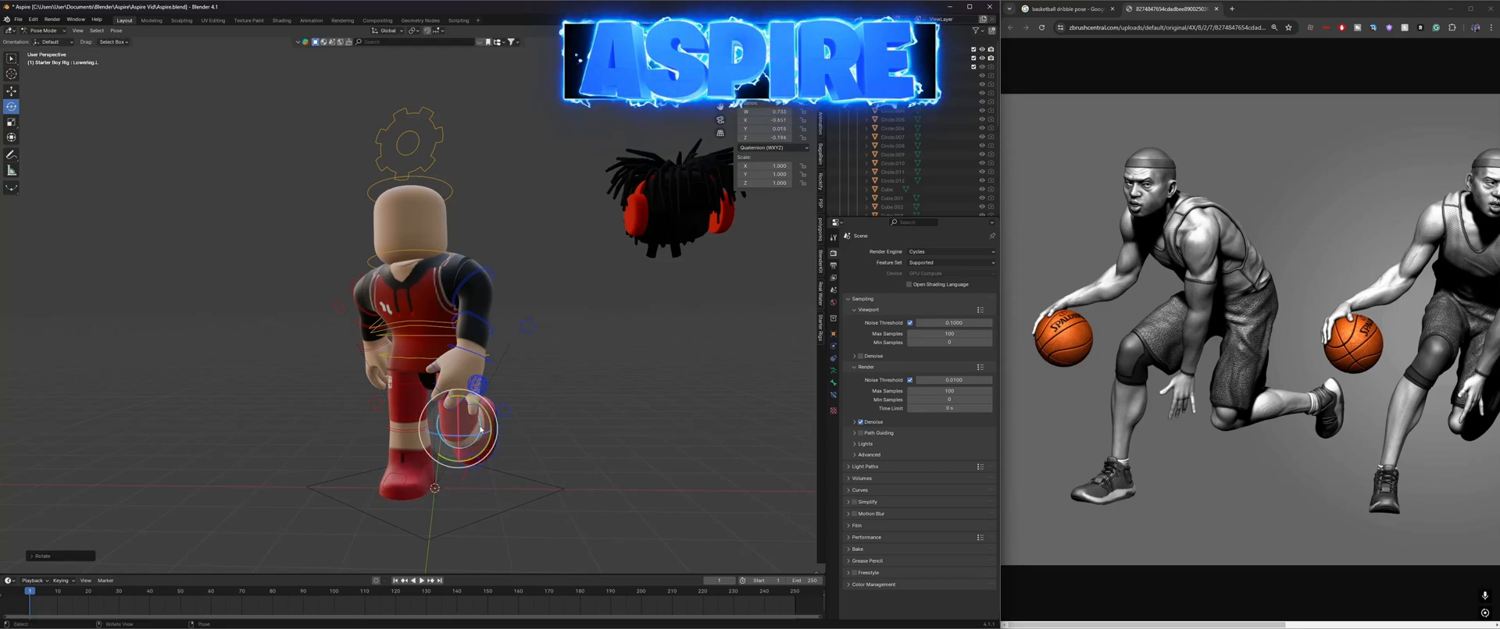
Step: Rotate the left upper leg bone to lift the trailing leg as in the reference image
click(560, 395)
right_drag(559, 395, 547, 410)
key(w)
click(462, 306)
drag(467, 311, 473, 315)
key(s)
right_drag(473, 315, 456, 334)
key(w)
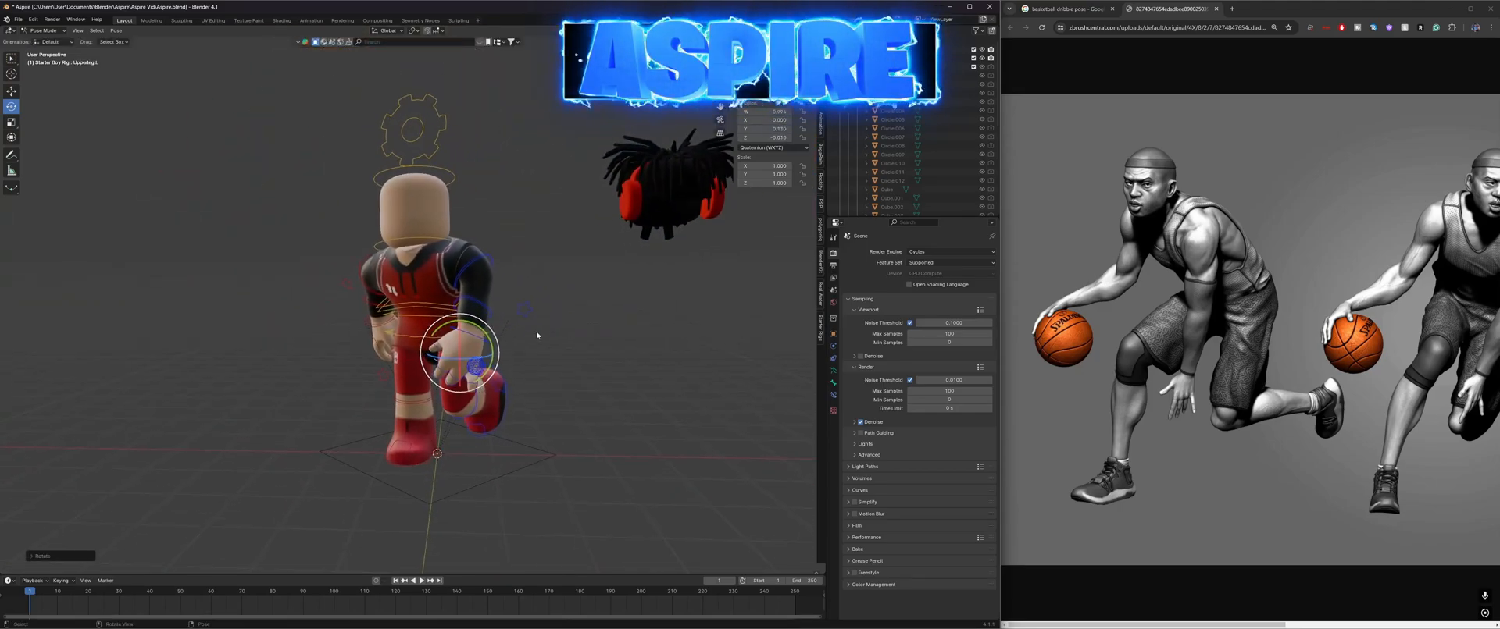
Step: Rotate the lower and upper torso controls so the body leans forward, and save the file
click(434, 322)
mouse_move(437, 322)
mouse_down()
mouse_move(445, 348)
mouse_move(443, 306)
mouse_up()
click(415, 187)
drag(413, 260, 425, 262)
drag(411, 275, 414, 265)
click(539, 277)
key(ctrl+s)
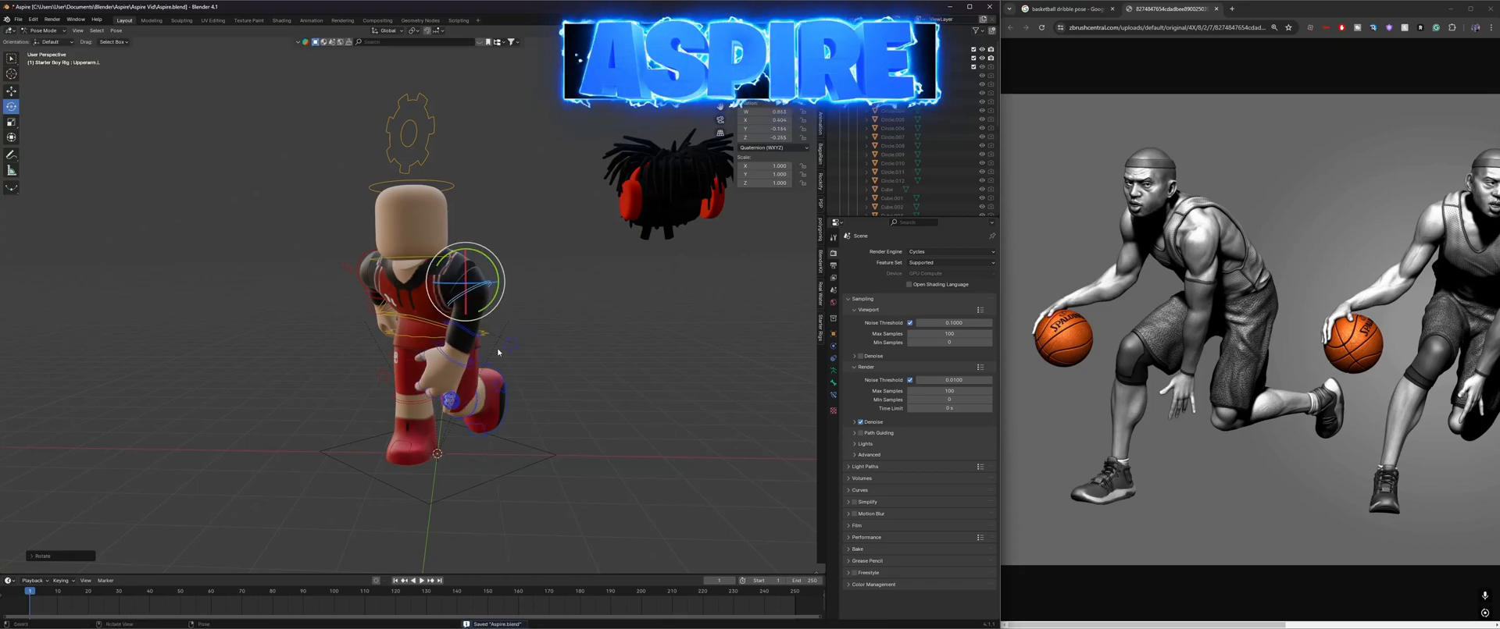
Step: Rotate the left arm's lower bones so the hand hangs in front of the legs, and save the file
click(474, 360)
drag(489, 377, 502, 360)
drag(473, 354, 405, 435)
key(ctrl+s)
Step: Rotate the right upper leg bone forward into a lunging stance
click(412, 402)
click(407, 367)
drag(413, 379, 434, 374)
drag(445, 356, 443, 345)
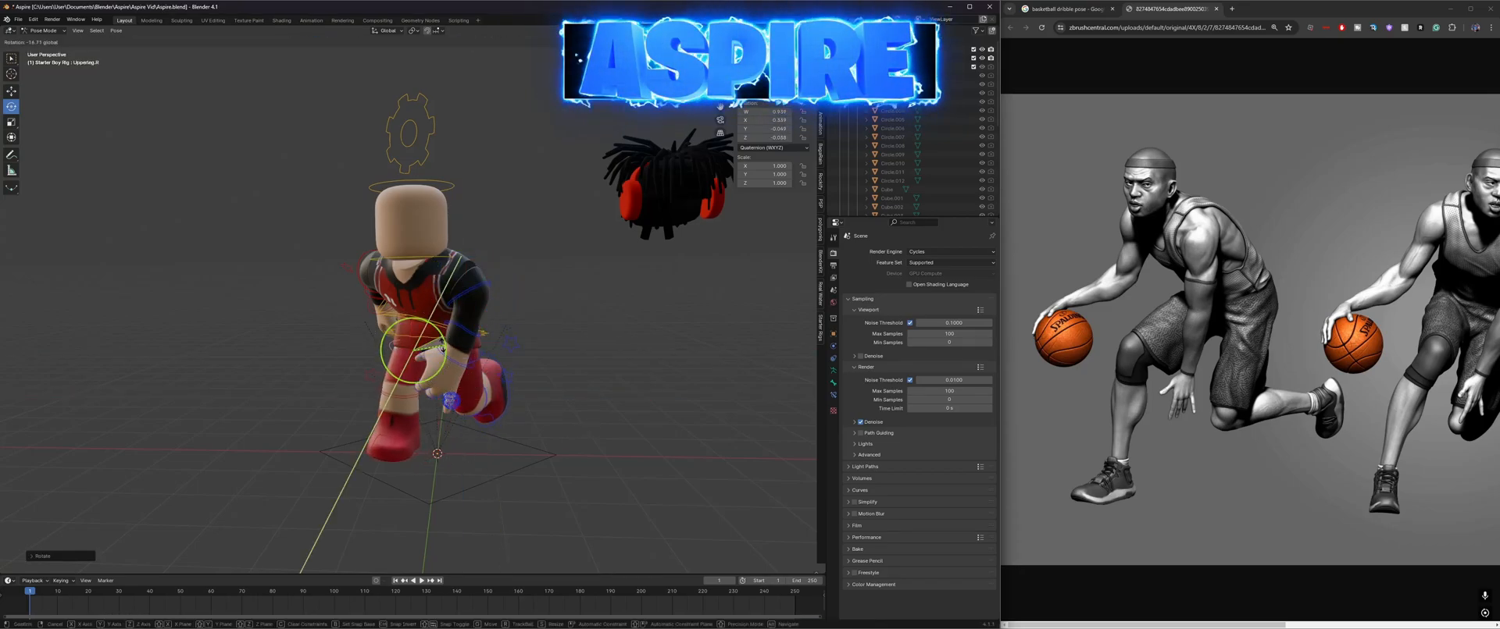
click(442, 346)
Step: Rotate the right and left foot bones to suit the lunging stance and save the file
click(390, 425)
key(ctrl+s)
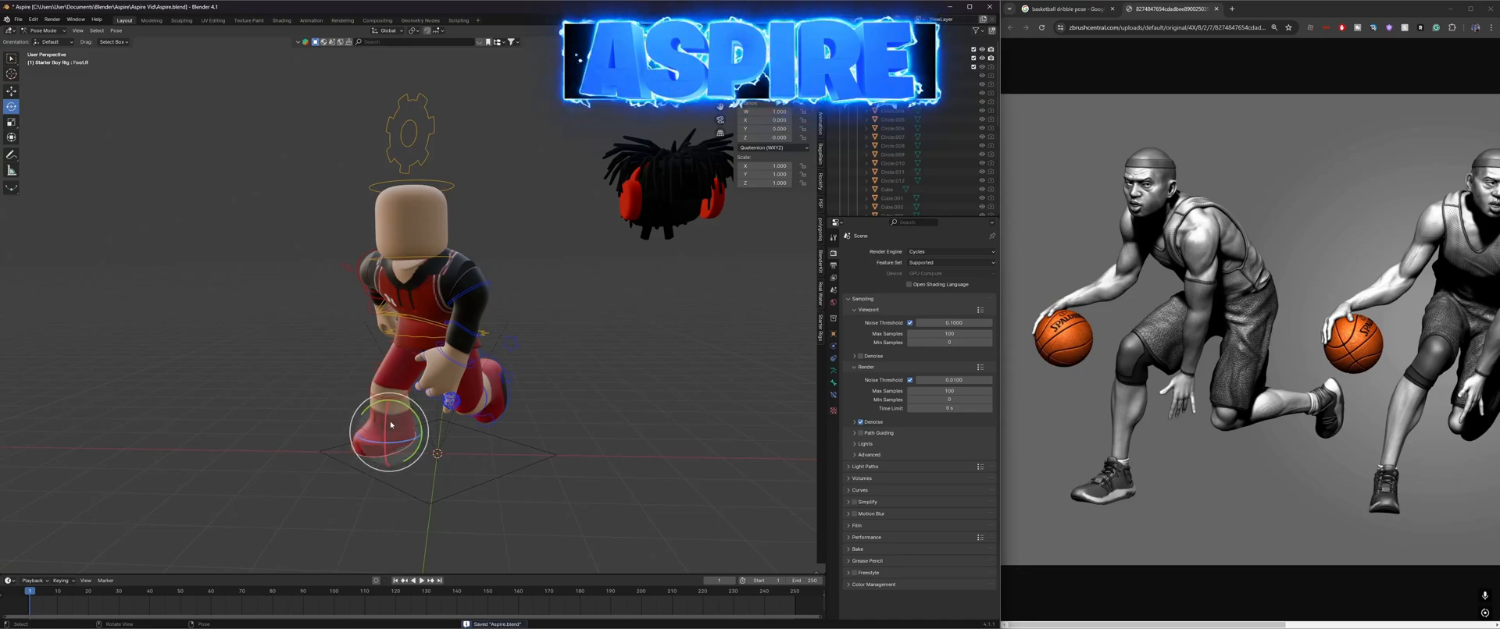
key(ctrl+s)
click(498, 406)
drag(483, 402, 519, 382)
drag(500, 453, 596, 434)
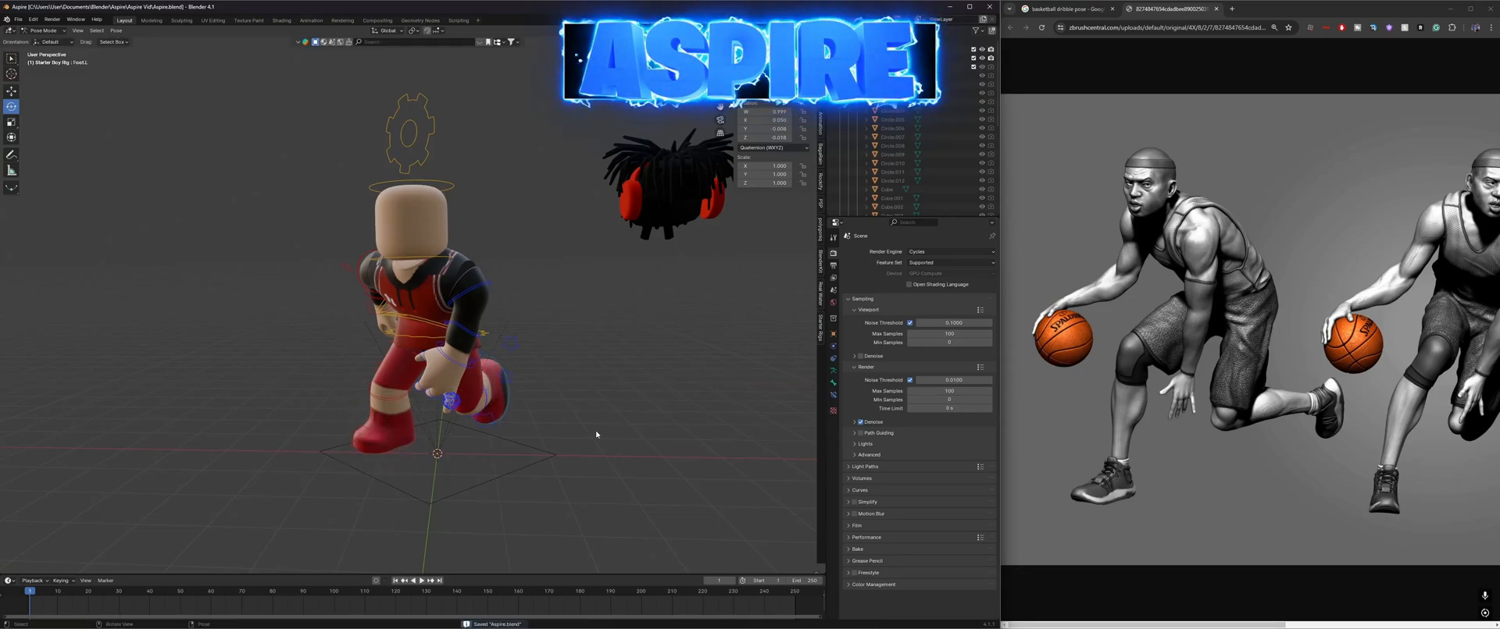
Step: Rotate the right upper arm bone out and forward from the shoulder, and save the file
click(370, 270)
middle_drag(500, 352, 547, 438)
drag(550, 324, 586, 343)
middle_drag(601, 445, 730, 342)
drag(425, 248, 429, 226)
key(ctrl+s)
key(shift+grave)
key(w)
key(a)
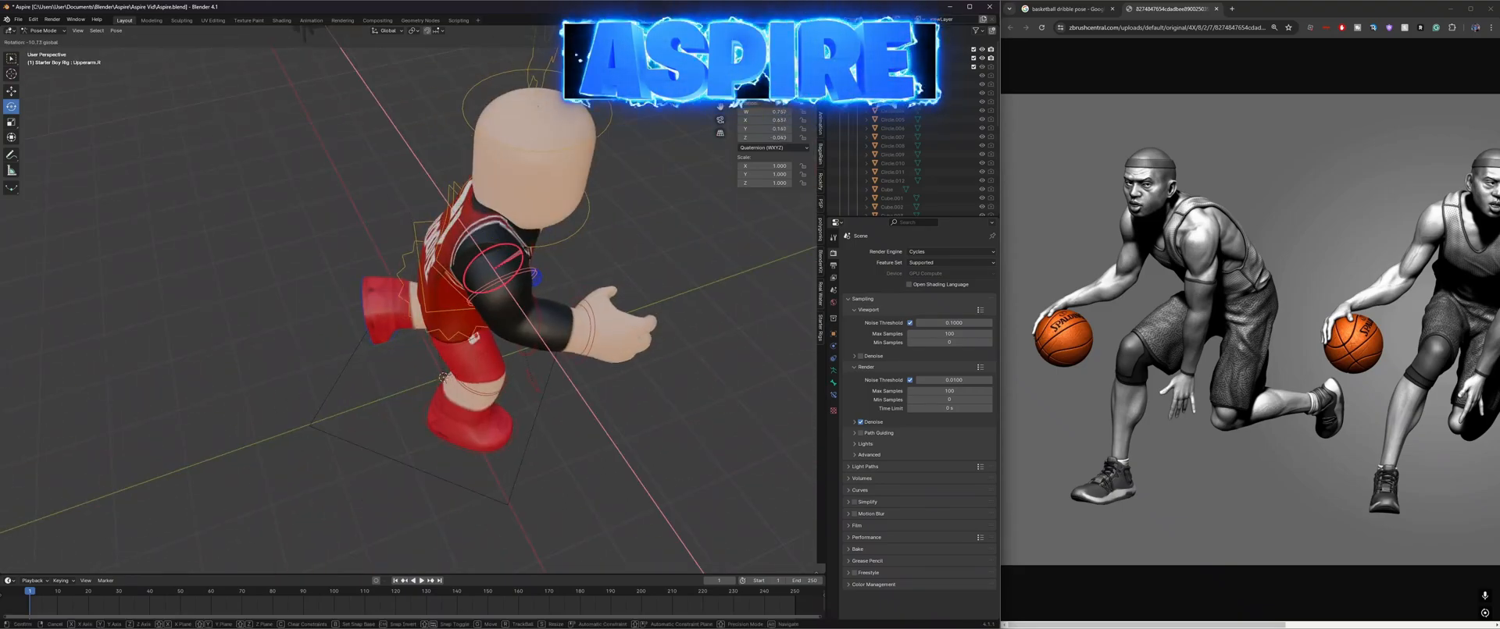
key(d)
key(w)
key(s)
Step: Rotate the right hand and lower arm bones so the forearm reaches out for dribbling, and save the file
click(413, 299)
click(334, 303)
mouse_move(326, 291)
mouse_down()
mouse_move(322, 306)
mouse_move(340, 297)
mouse_up()
key(shift+grave)
key(s)
key(w)
click(478, 312)
drag(480, 311, 481, 321)
key(shift+grave)
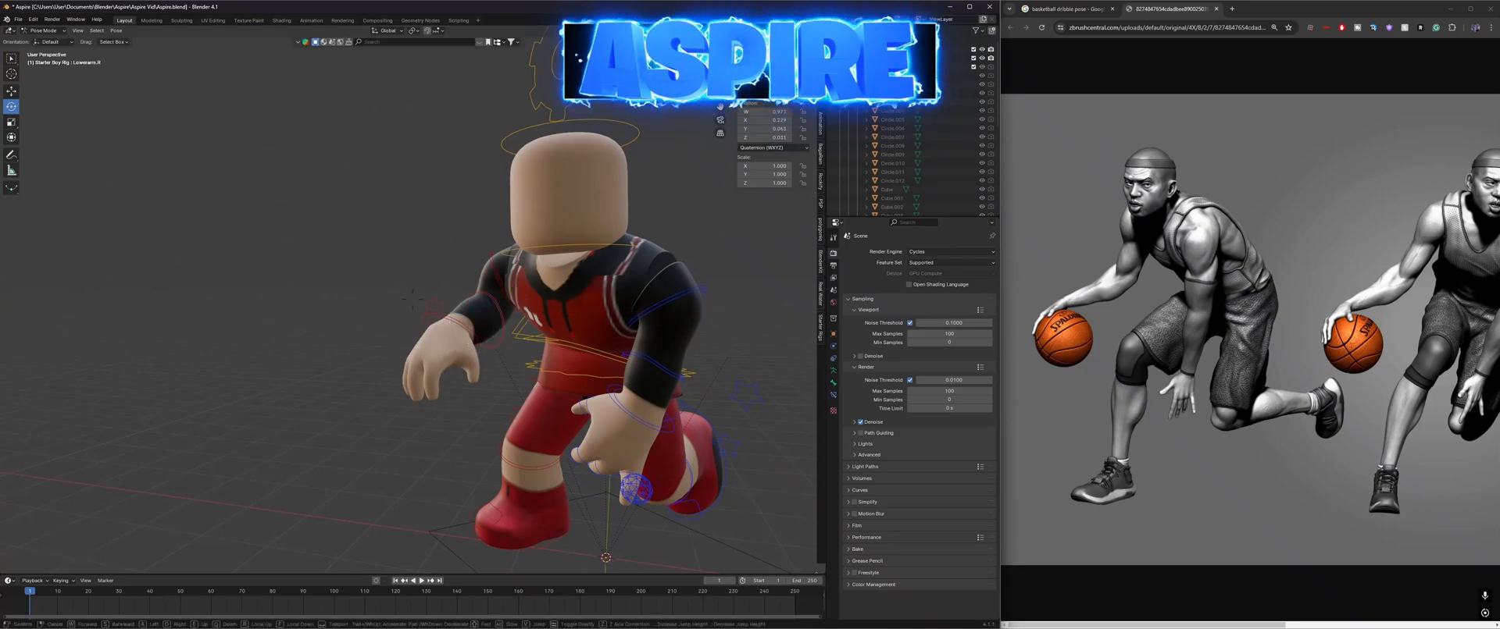
key(s)
key(w)
key(ctrl+s)
Step: Refine the rotations of the right forearm and upper arm to match the dribbling reference, and save the file
click(377, 303)
drag(372, 297, 374, 304)
click(397, 287)
drag(397, 284, 415, 273)
click(407, 275)
key(g)
drag(427, 268, 430, 271)
key(shift+grave)
key(s)
key(w)
key(ctrl+s)
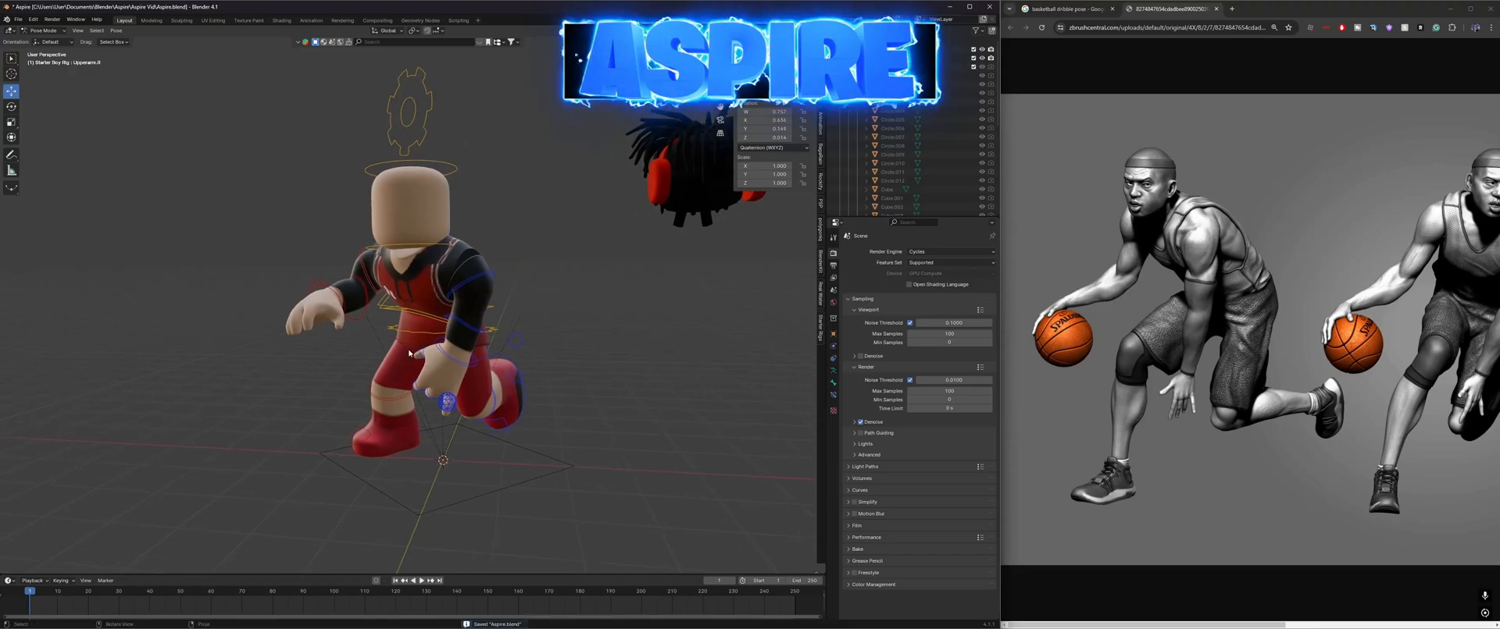
Step: Adjust the right upper leg bone slightly and save the file
click(402, 393)
click(406, 353)
drag(376, 350, 396, 365)
click(266, 306)
key(ctrl+s)
Step: Open up the right hand's fingers with the Flat property of the right fist control
click(11, 107)
click(318, 292)
scroll(305, 307, up, 2)
click(211, 267)
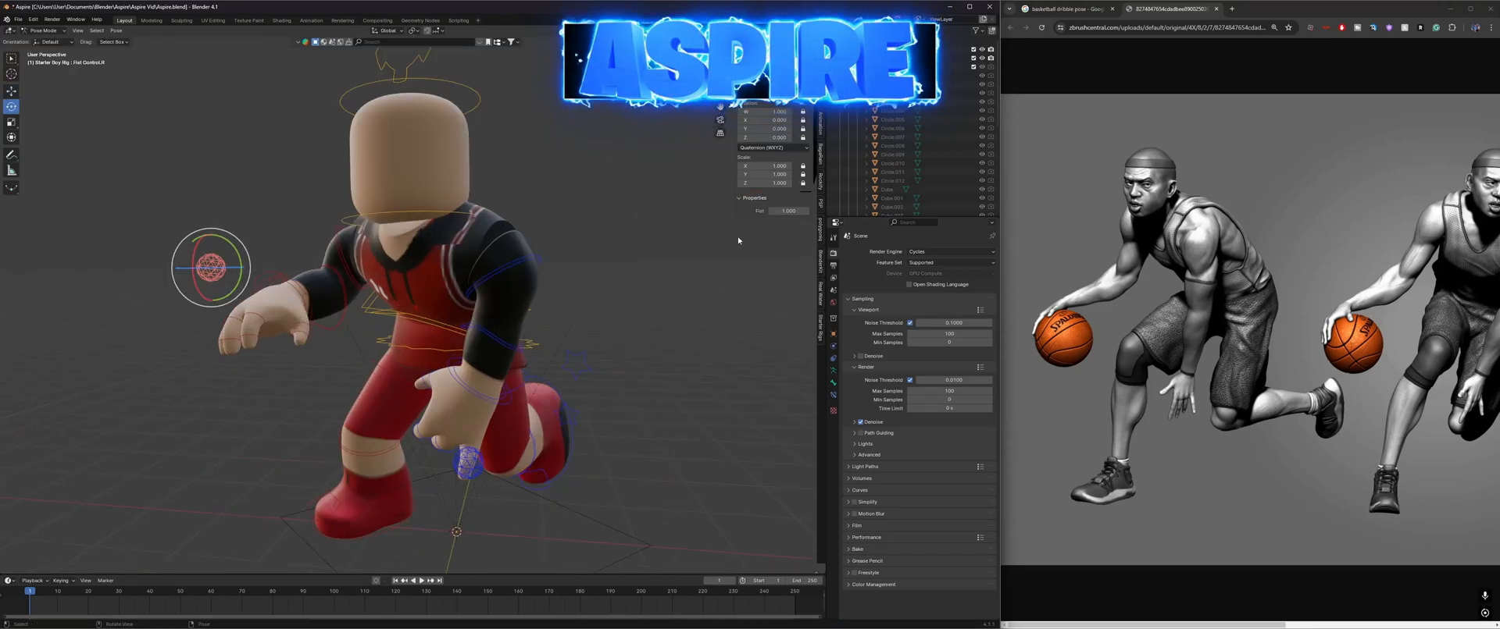
click(11, 92)
click(63, 187)
click(11, 106)
Step: Try to rotate and move the right thumb's base bone into a natural position
click(302, 334)
drag(312, 322, 303, 269)
click(11, 91)
drag(336, 316, 322, 315)
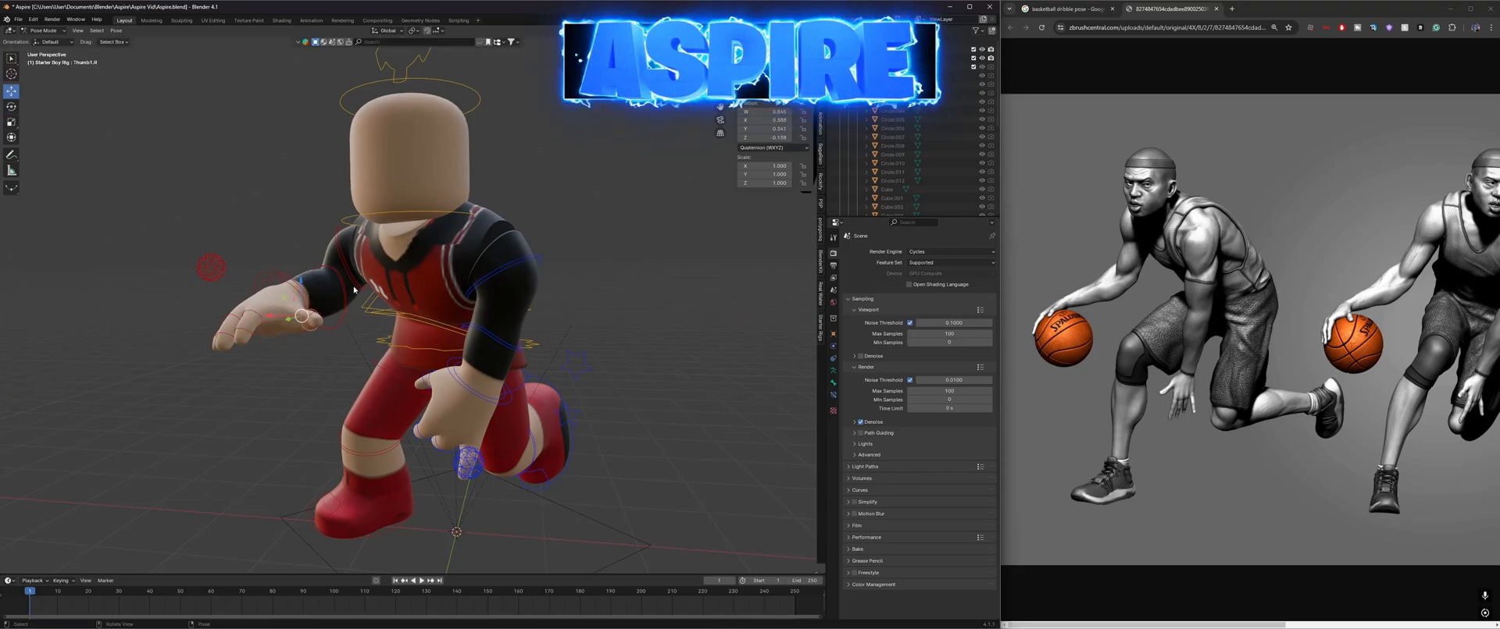
middle_drag(322, 315, 383, 312)
scroll(383, 312, up, 5)
drag(478, 314, 418, 320)
drag(442, 289, 441, 306)
drag(428, 291, 428, 291)
click(11, 106)
drag(418, 348, 389, 314)
right_drag(388, 314, 397, 306)
key(s)
click(409, 396)
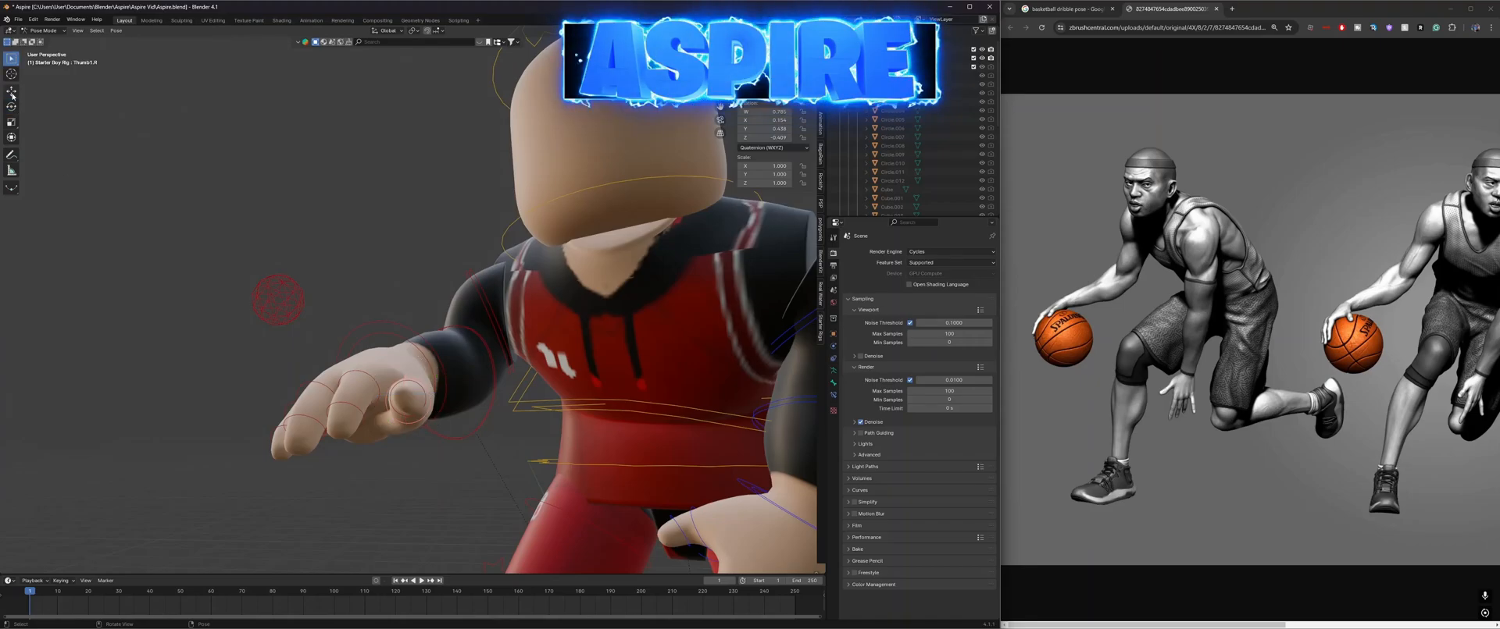
Step: Undo the rotations and moves of the right thumb bone
drag(409, 391, 397, 367)
key(ctrl+z)
key(s)
right_drag(389, 281, 421, 289)
key(ctrl+z)
key(ctrl+z)
key(ctrl+z)
key(ctrl+z)
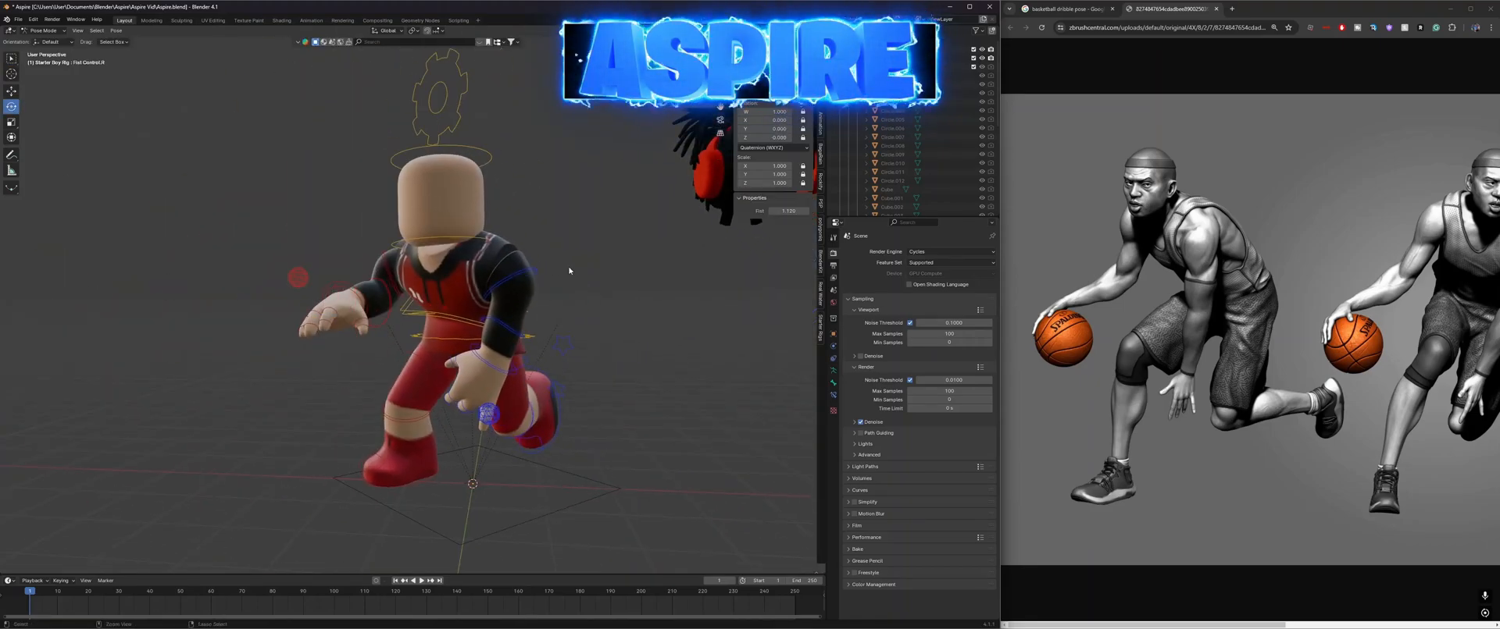
Step: Rotate the right thumb's base bone alongside the palm and save the file
click(11, 106)
drag(364, 321, 380, 314)
drag(368, 321, 375, 315)
click(626, 355)
key(ctrl+s)
key(s)
right_drag(626, 355, 564, 342)
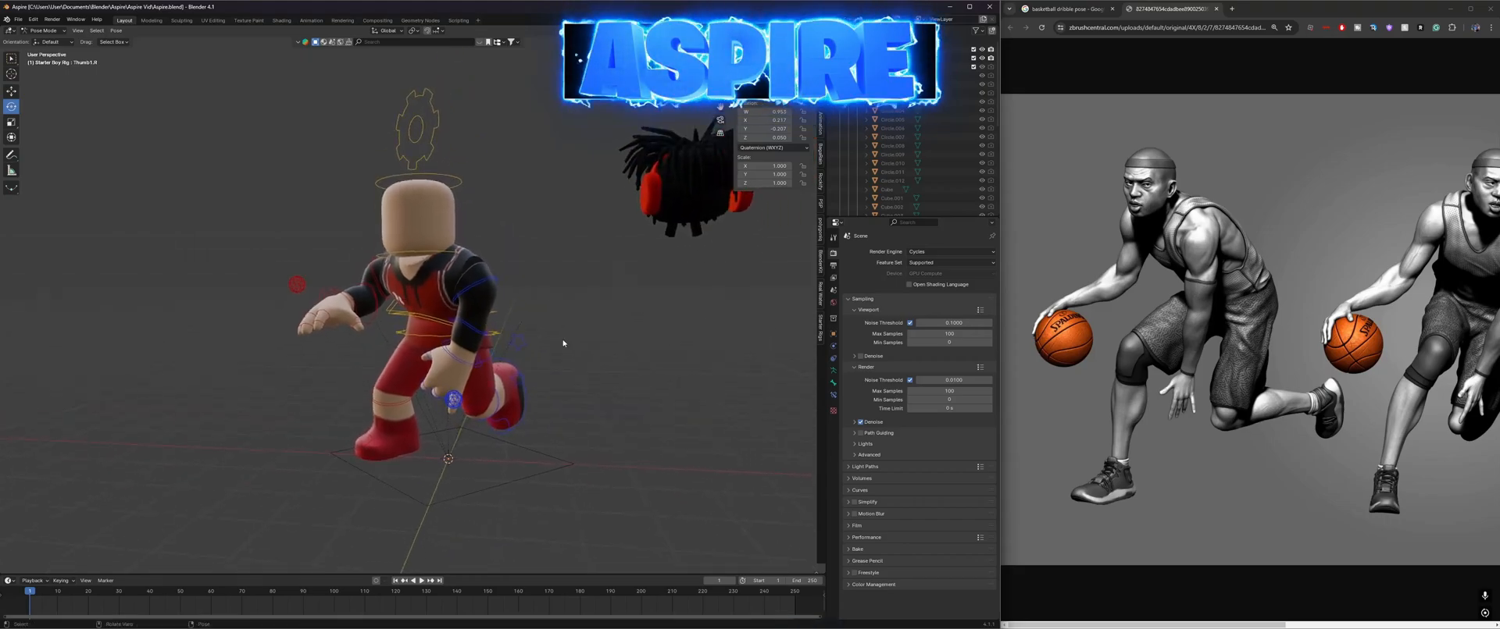
Step: Rotate the right hand bone into the dribbling position and save the file
click(494, 334)
drag(449, 314, 367, 303)
click(426, 316)
key(ctrl+s)
key(ctrl+s)
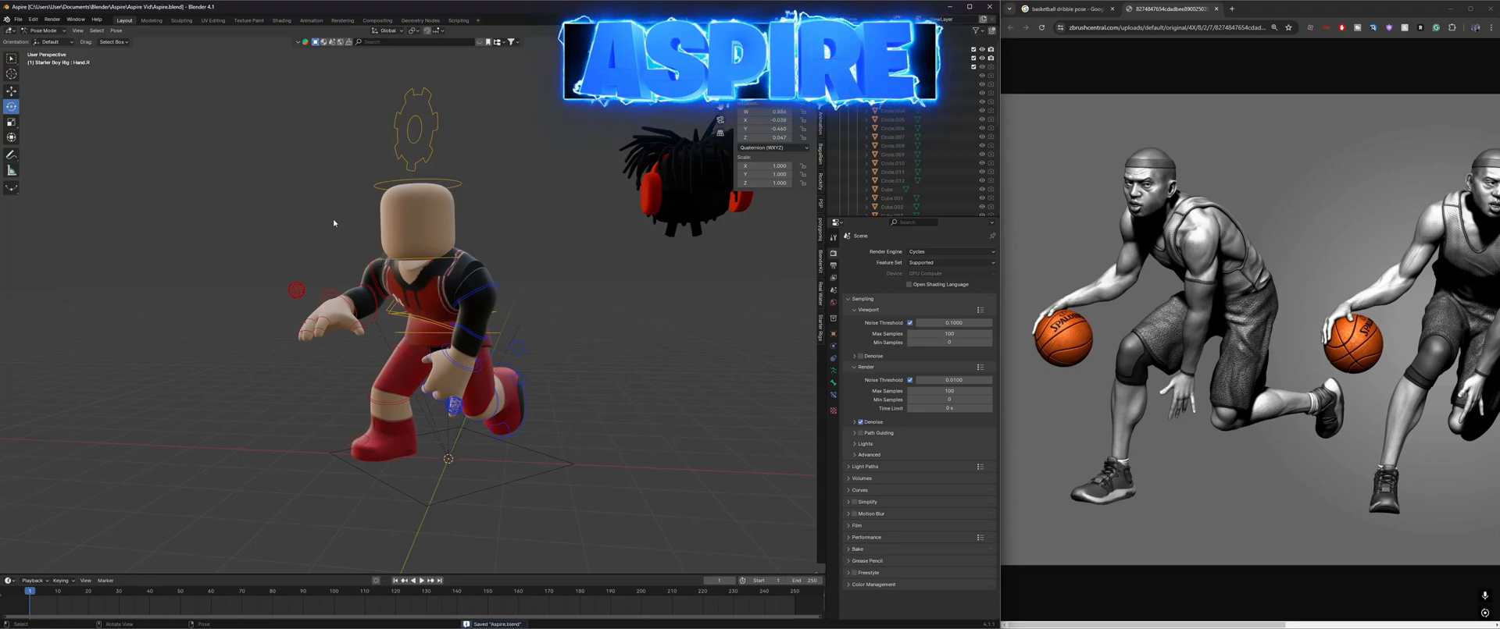
Step: Search the computer for roblox and launch Roblox Studio
key(super)
text(roblox)
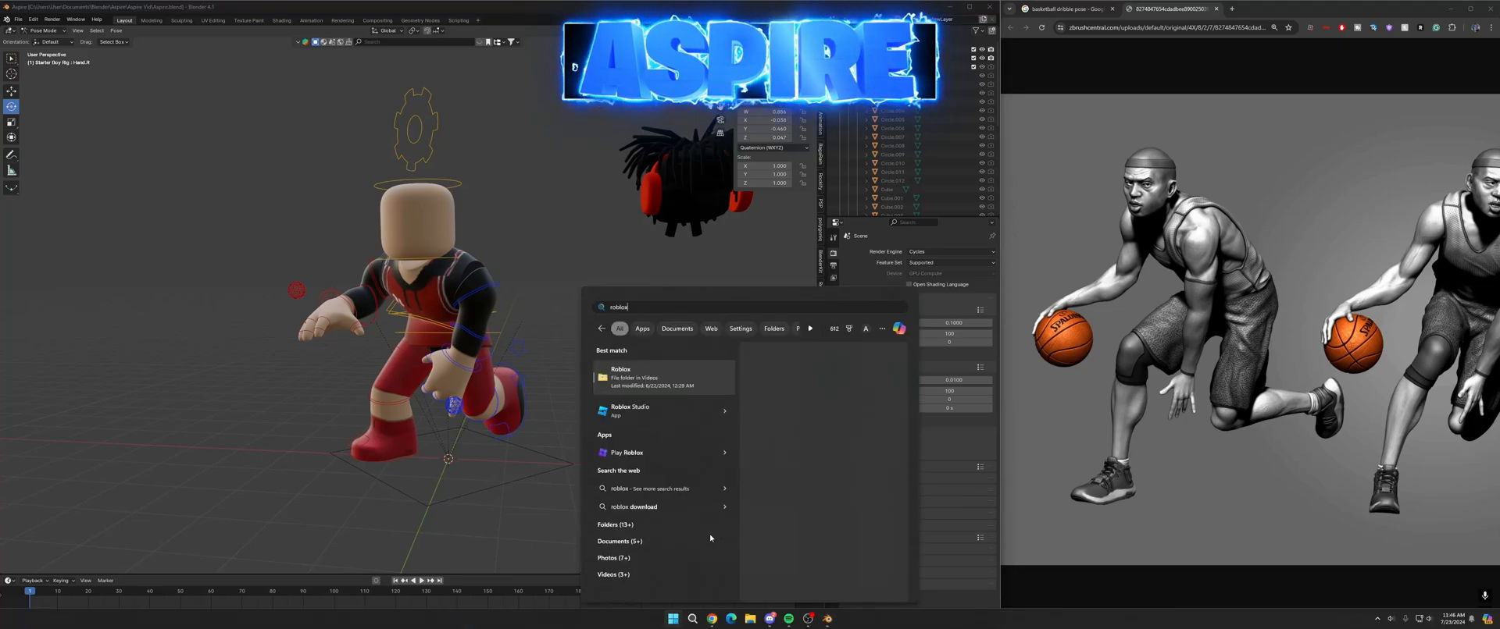
click(659, 411)
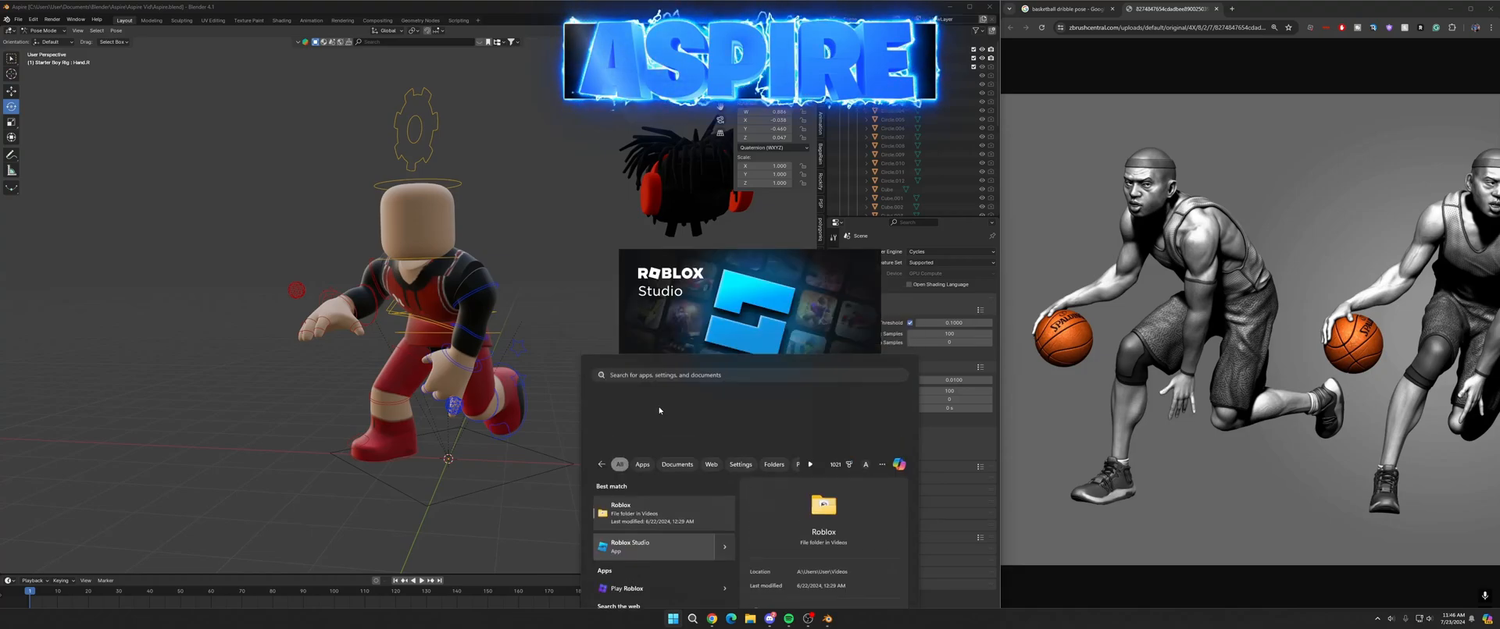
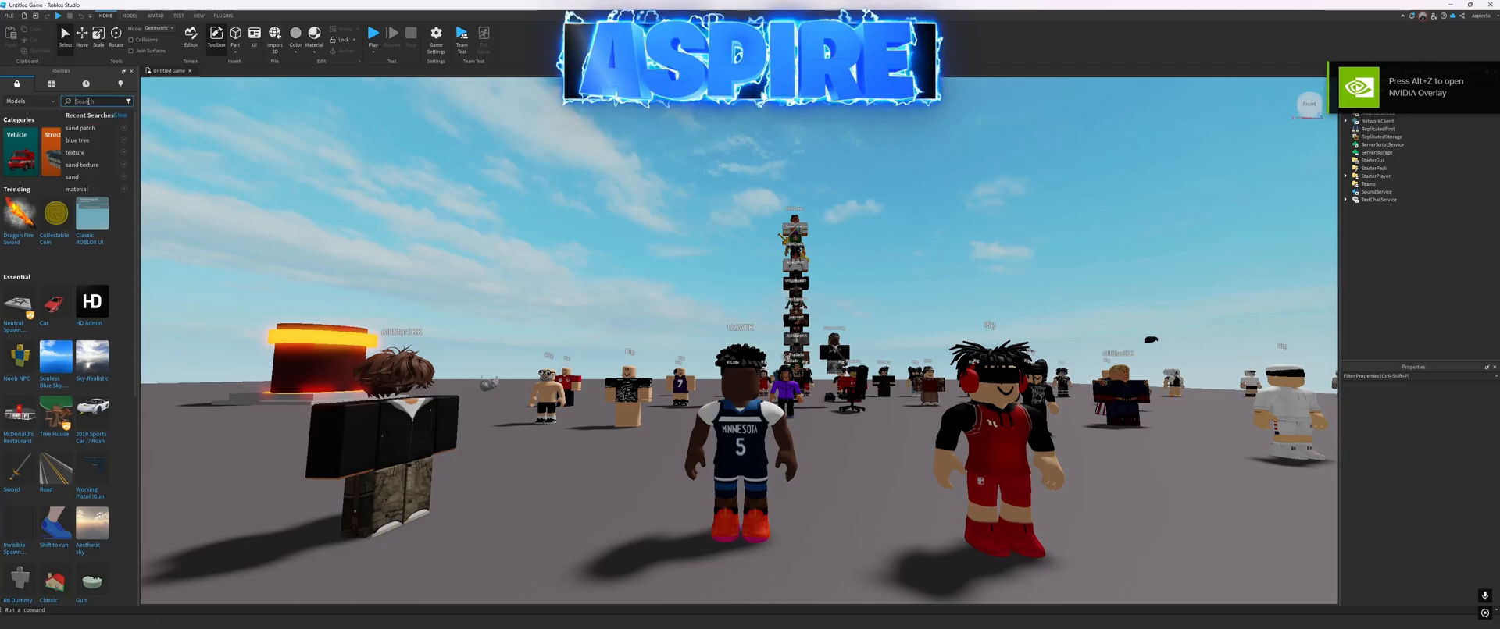
Step: Search the toolbox models for a basketball
text(ask)
key(BackSpace)
key(BackSpace)
key(BackSpace)
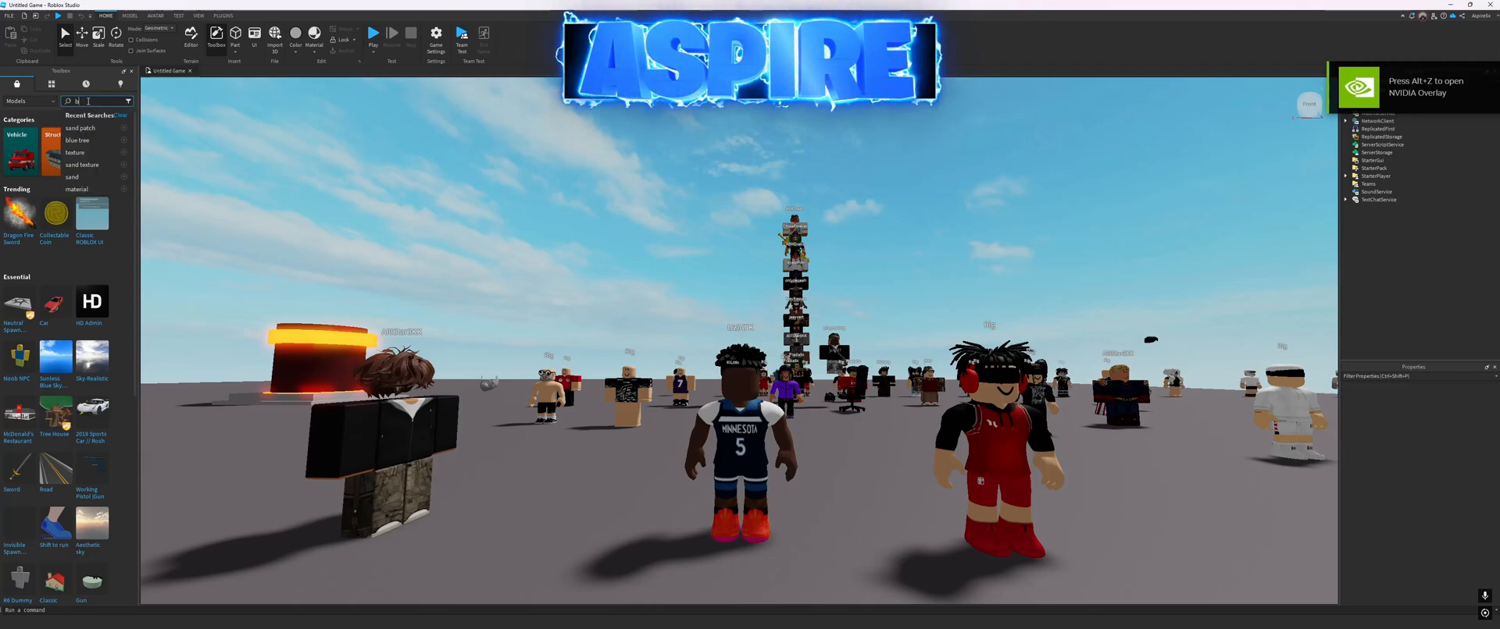
text(basketbball)
key(Return)
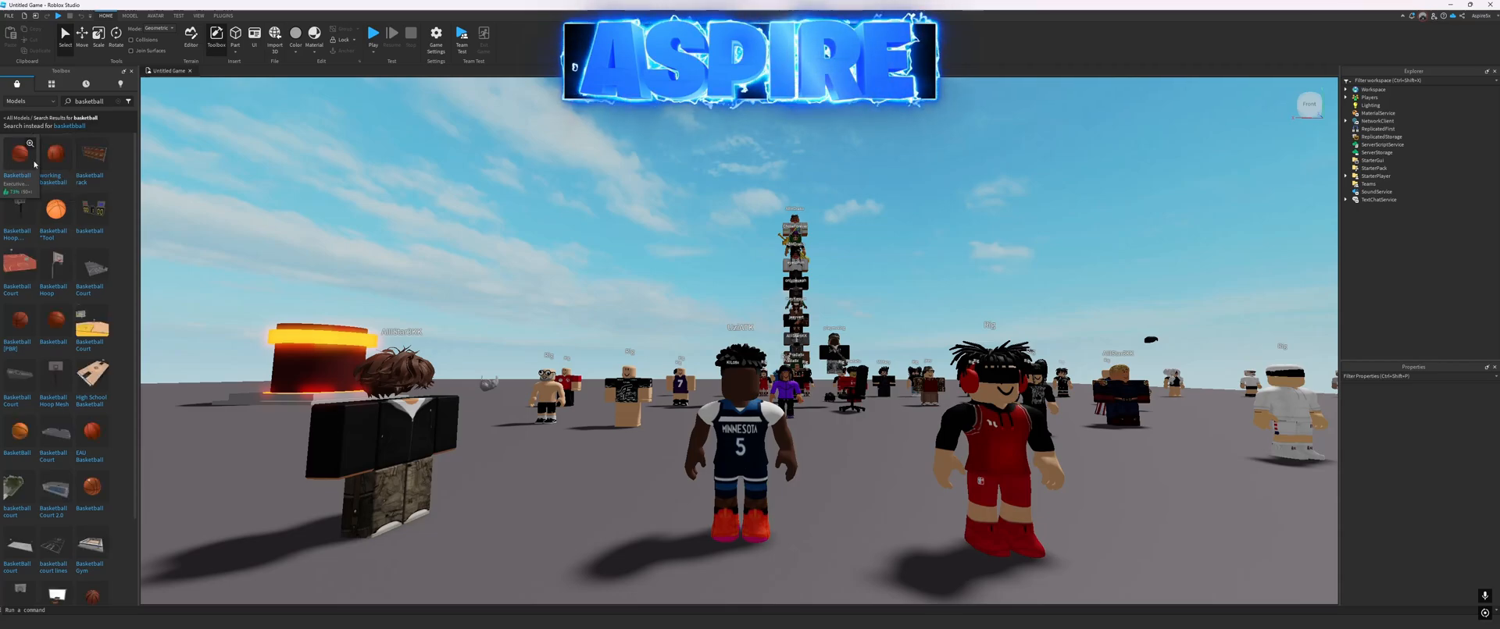
Step: Insert a basketball model from the search results onto the ground beside the Minnesota number 5 character
drag(65, 179, 644, 483)
right_drag(644, 484, 676, 368)
scroll(677, 368, up, 4)
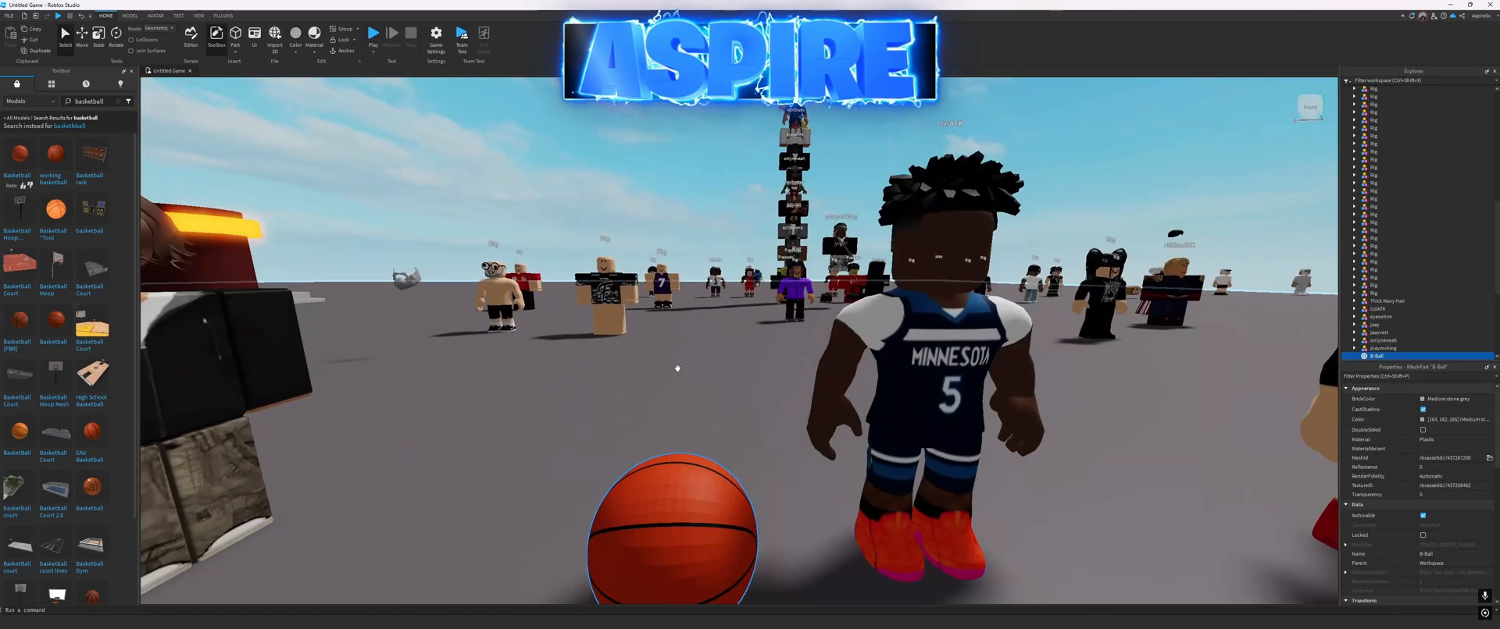
scroll(677, 368, down, 4)
scroll(1361, 309, down, 1)
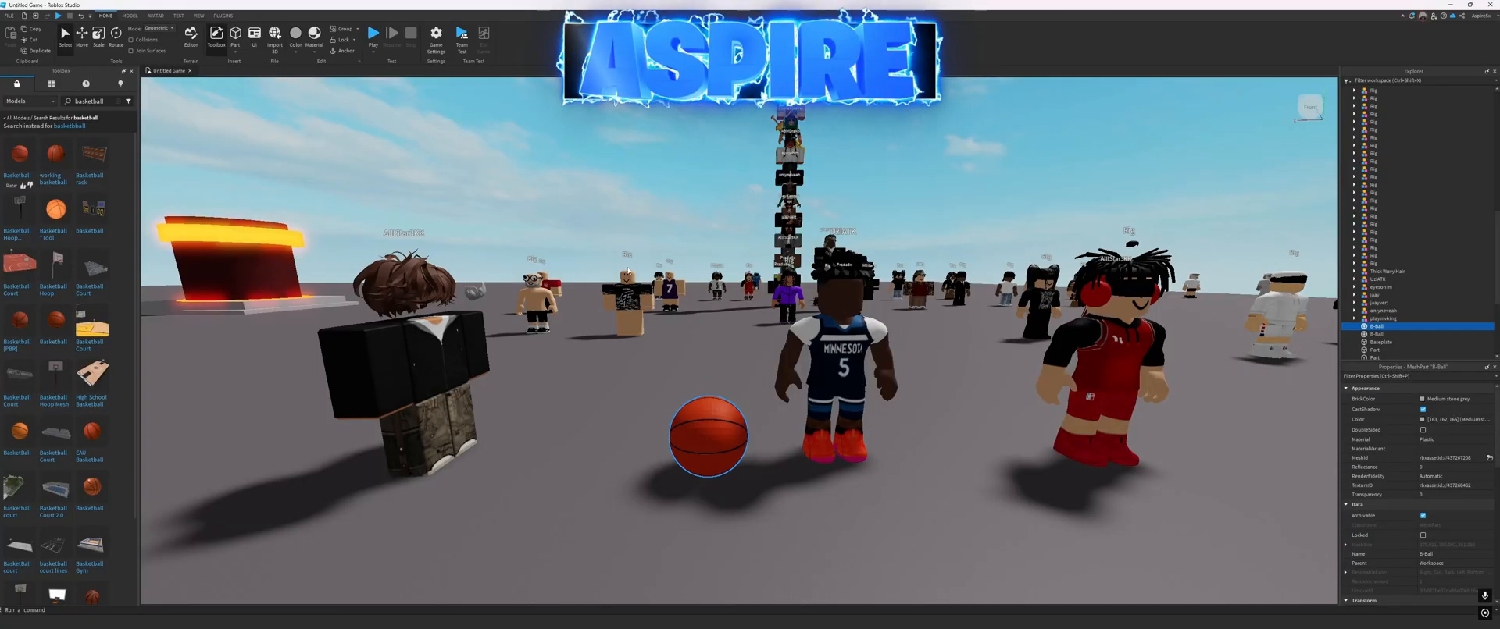
click(647, 210)
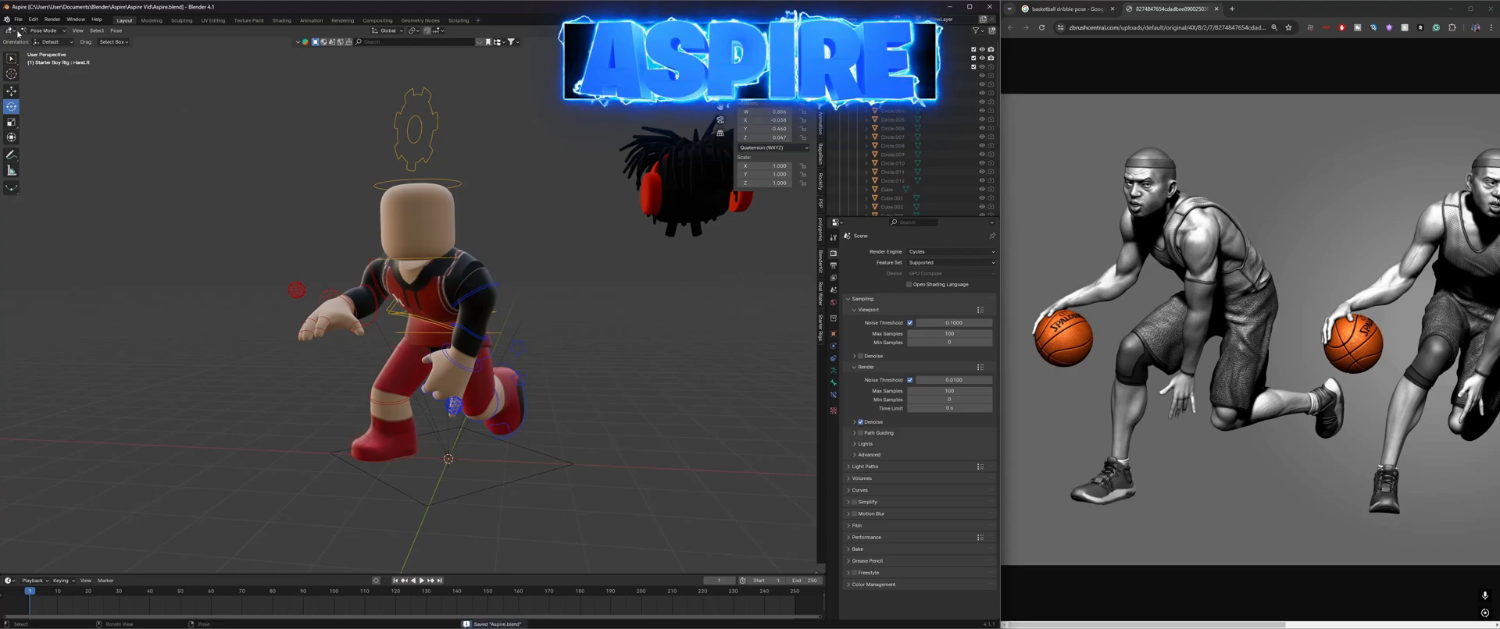
Step: Switch to Object Mode and import Basketball.obj as a Wavefront model from Downloads, filtering the files by "bas"
click(37, 40)
click(18, 18)
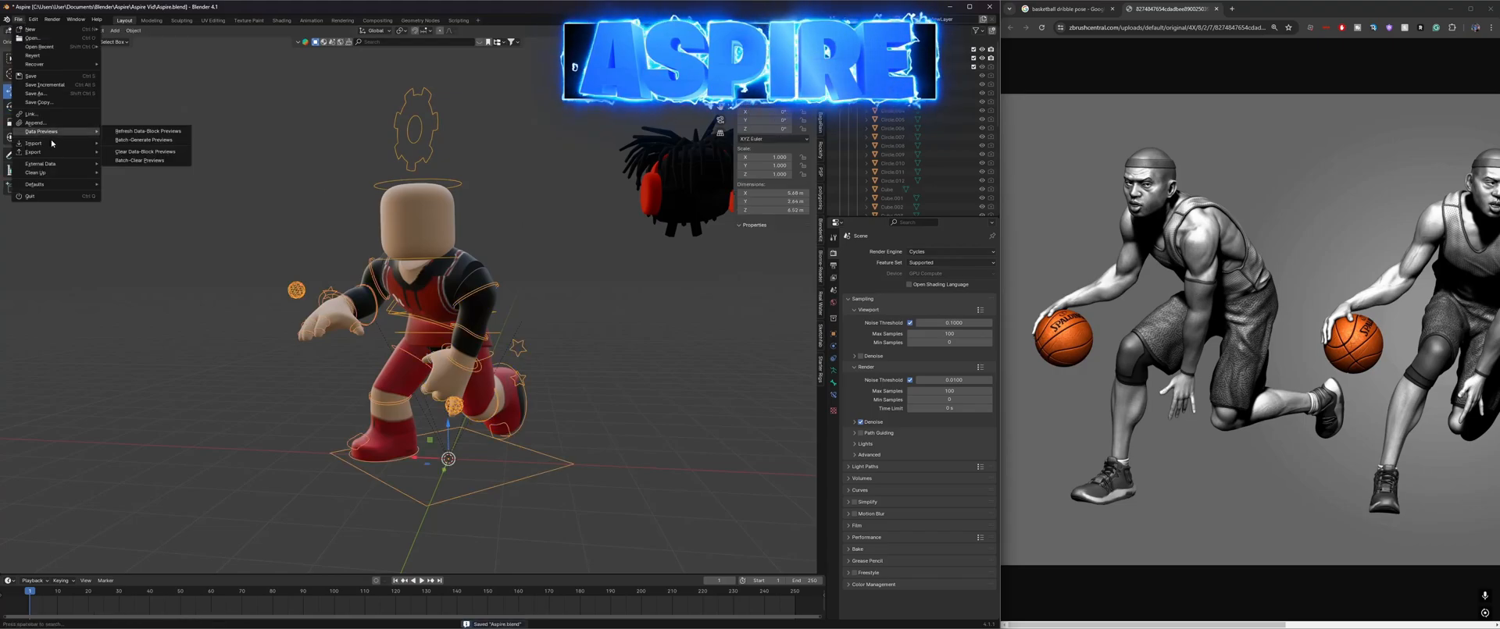
mouse_move(53, 143)
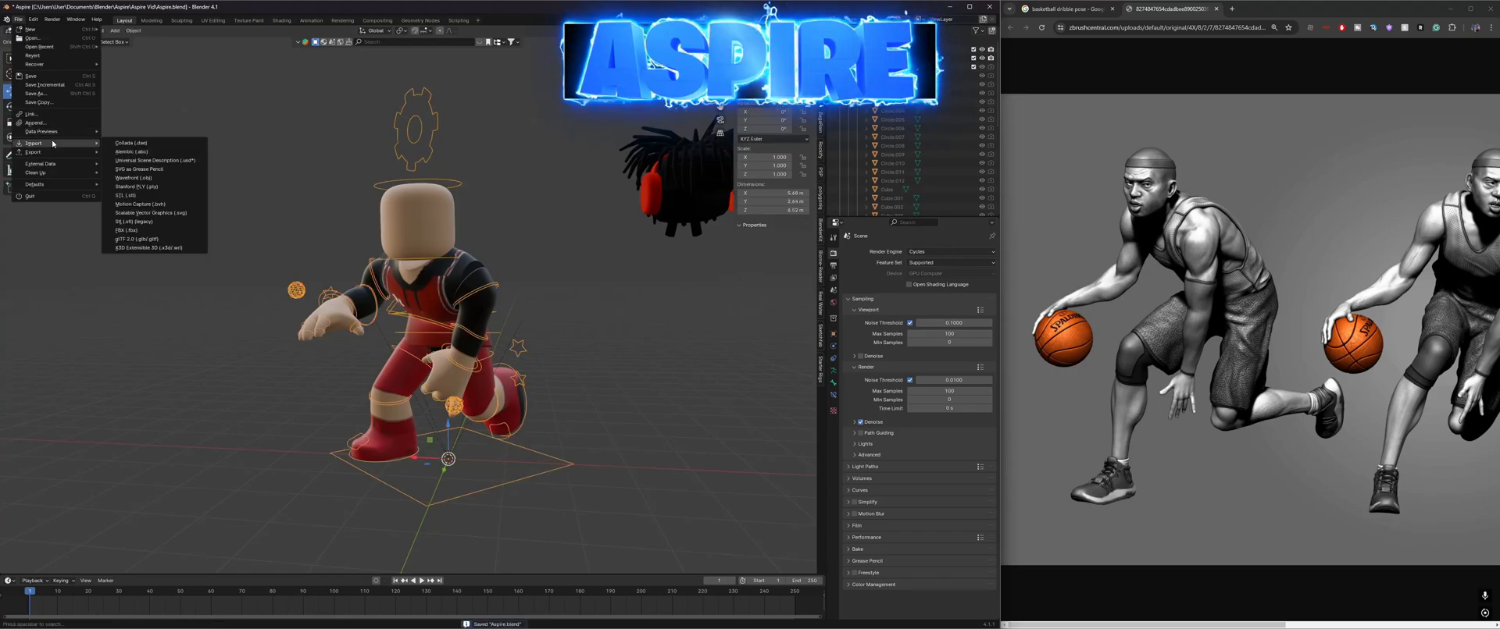
click(166, 179)
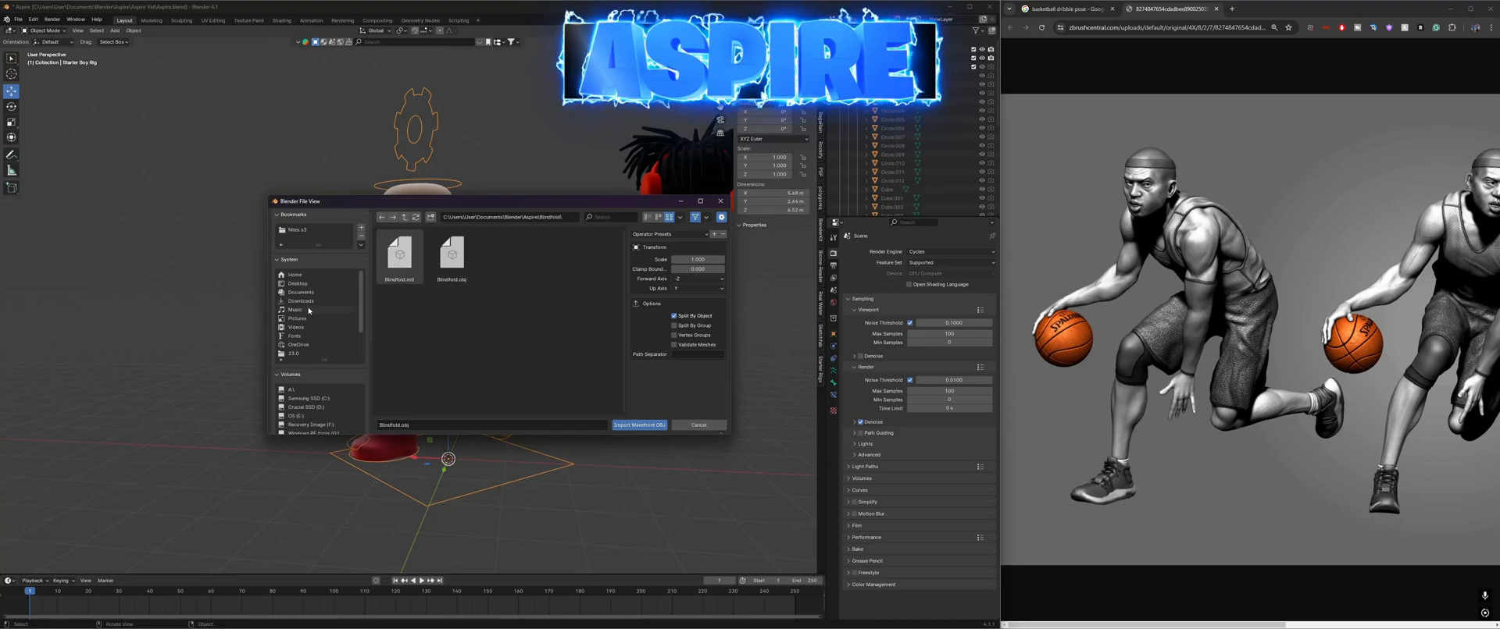
click(303, 300)
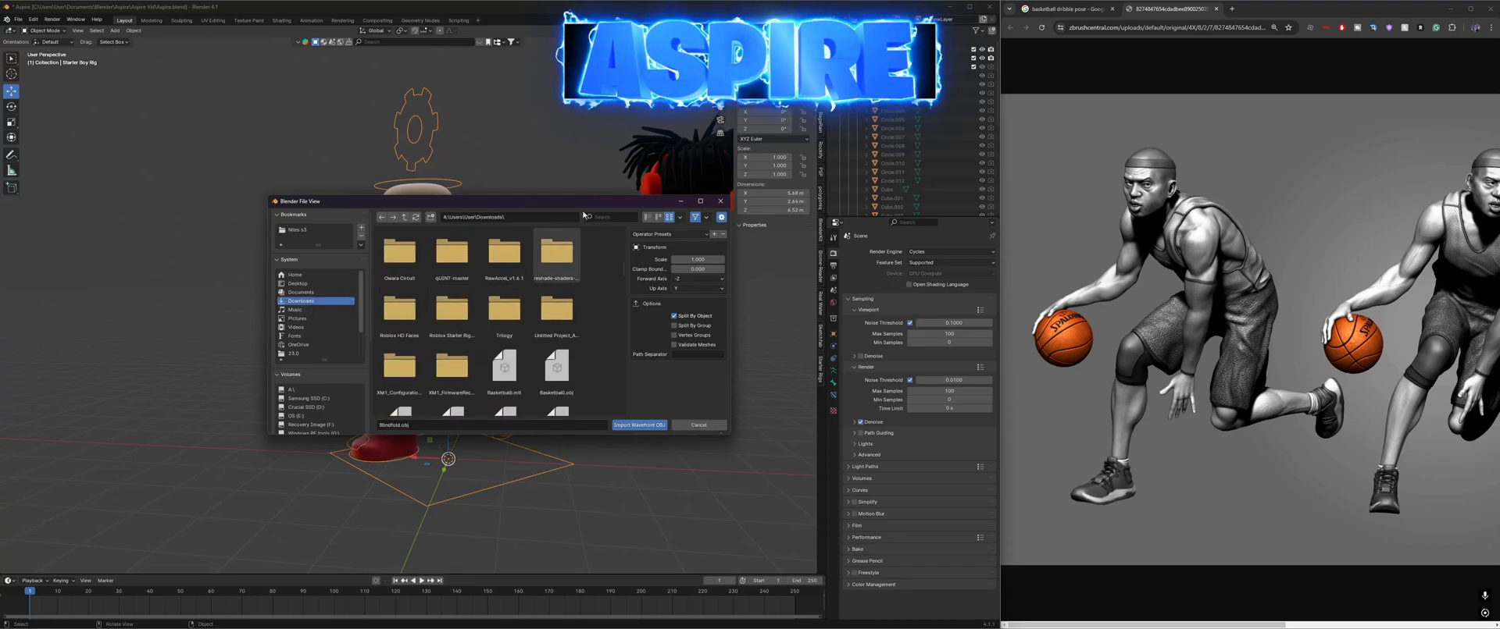
click(588, 216)
text(bas)
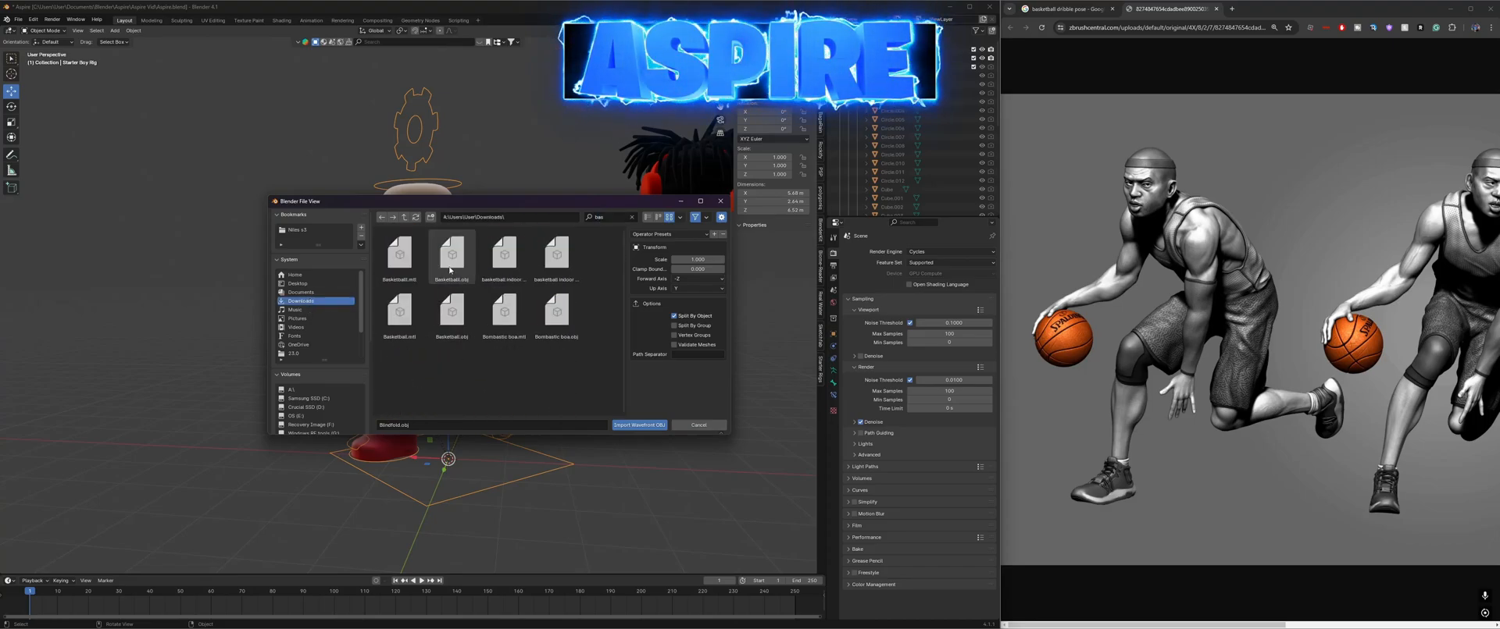
double_click(452, 258)
Step: Set the basketball's origin with Geometry to Origin and scale the ball down to about 0.95 m across
right_click(556, 347)
mouse_move(585, 353)
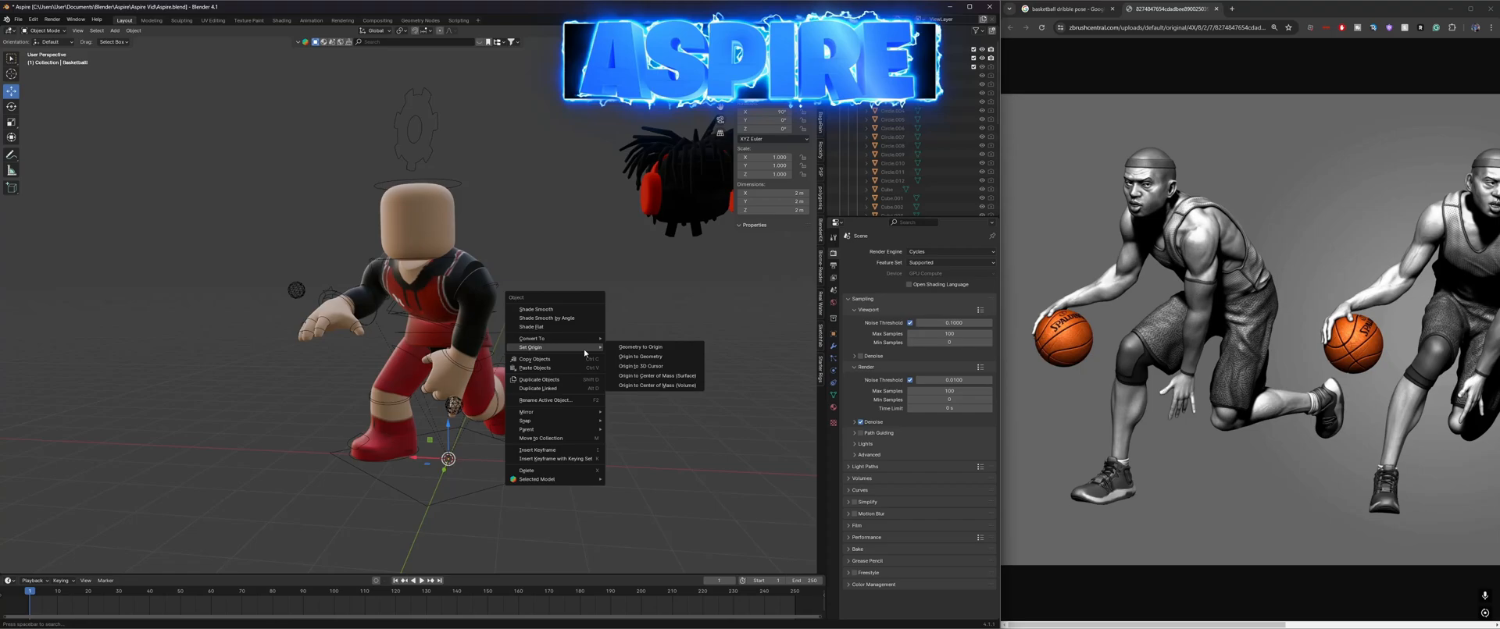
click(632, 349)
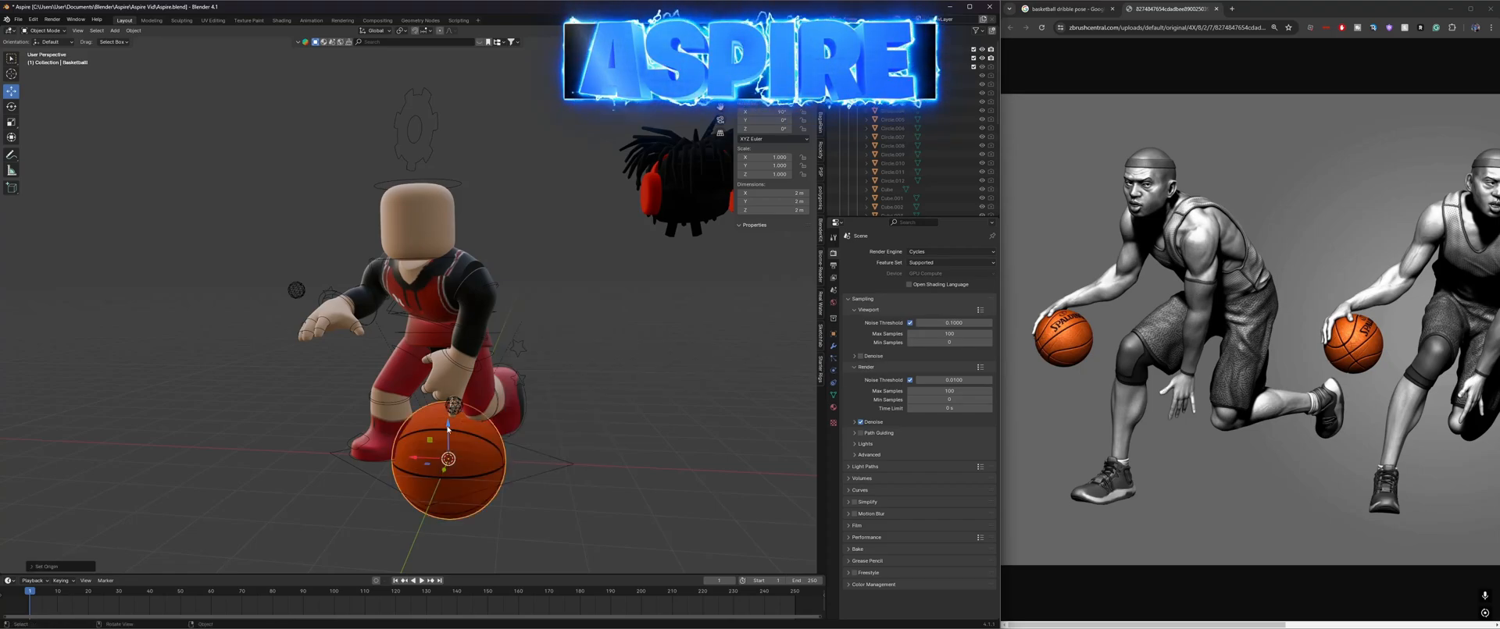
key(s)
click(523, 443)
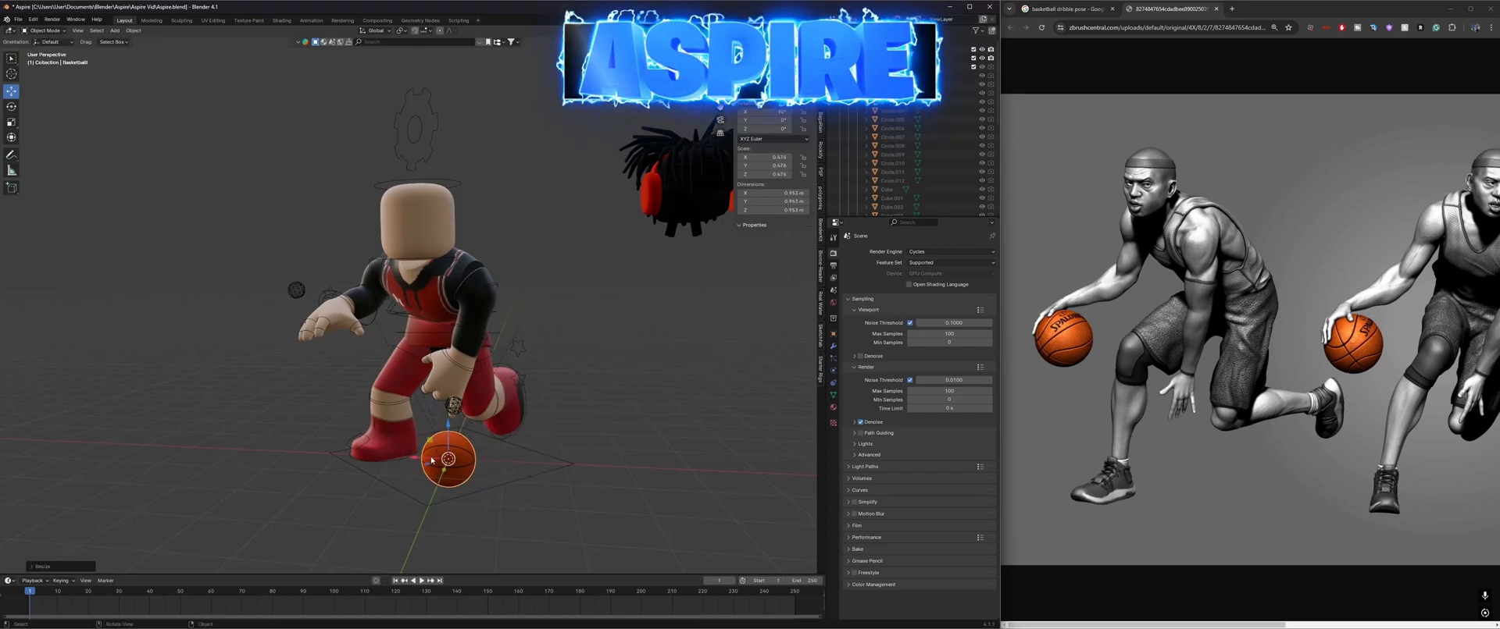
Step: Move the basketball up to the character's dribbling hand and enlarge it to about 1.22 m across
key(g)
click(338, 339)
middle_drag(339, 339, 613, 402)
key(s)
click(693, 422)
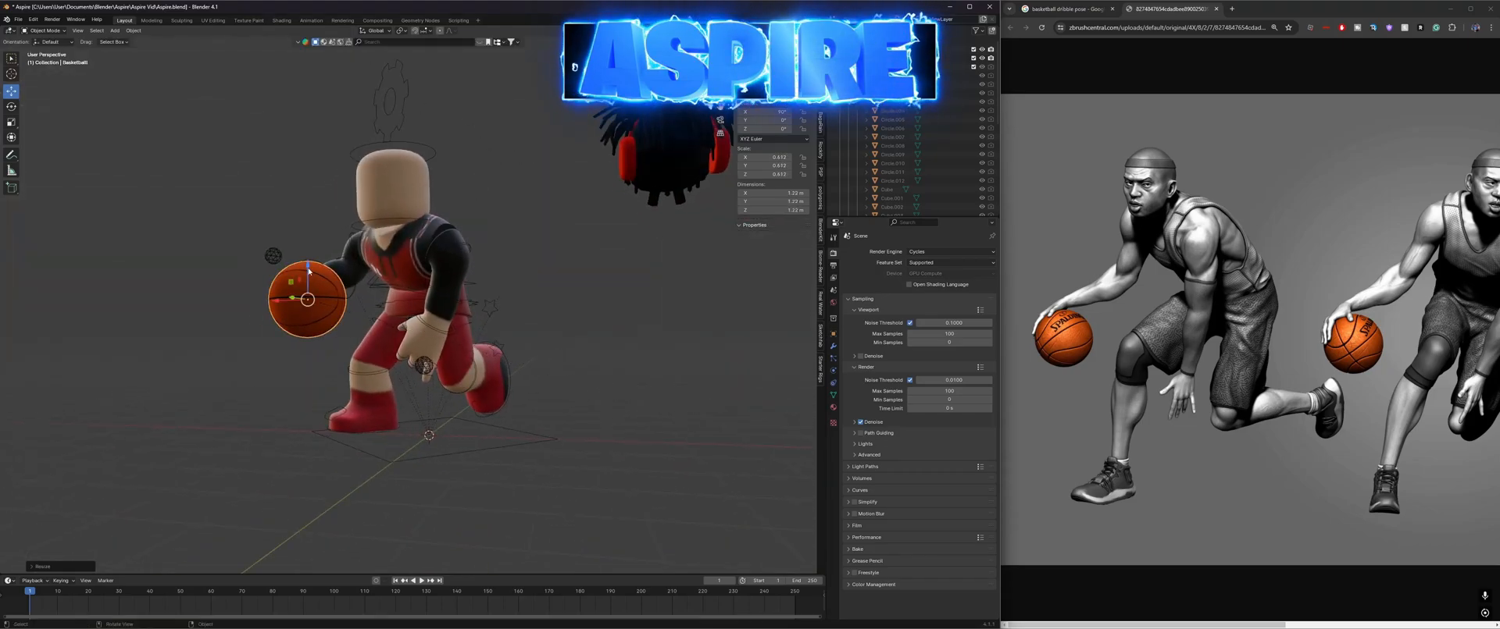
Step: Lower the basketball slightly and shift it along the X axis to sit under the dribbling hand's palm
drag(308, 269, 309, 289)
middle_drag(309, 288, 614, 428)
click(640, 454)
key(g)
key(x)
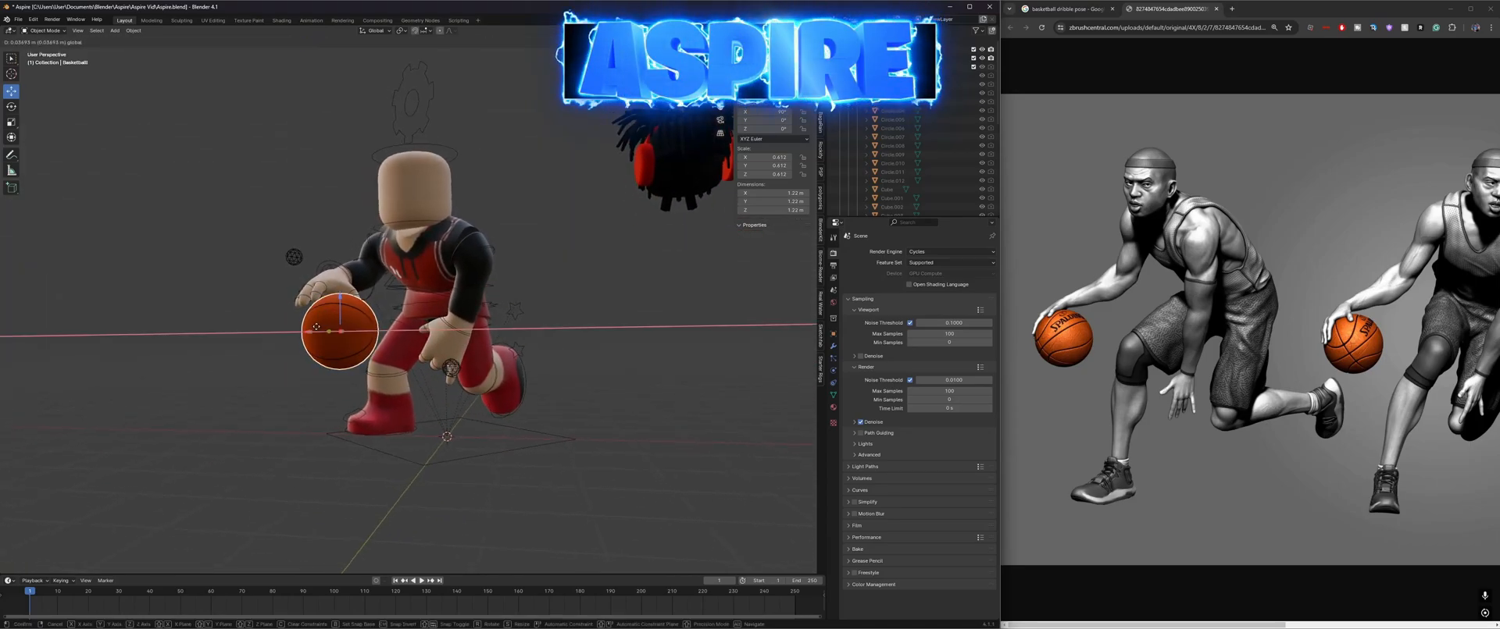
click(307, 325)
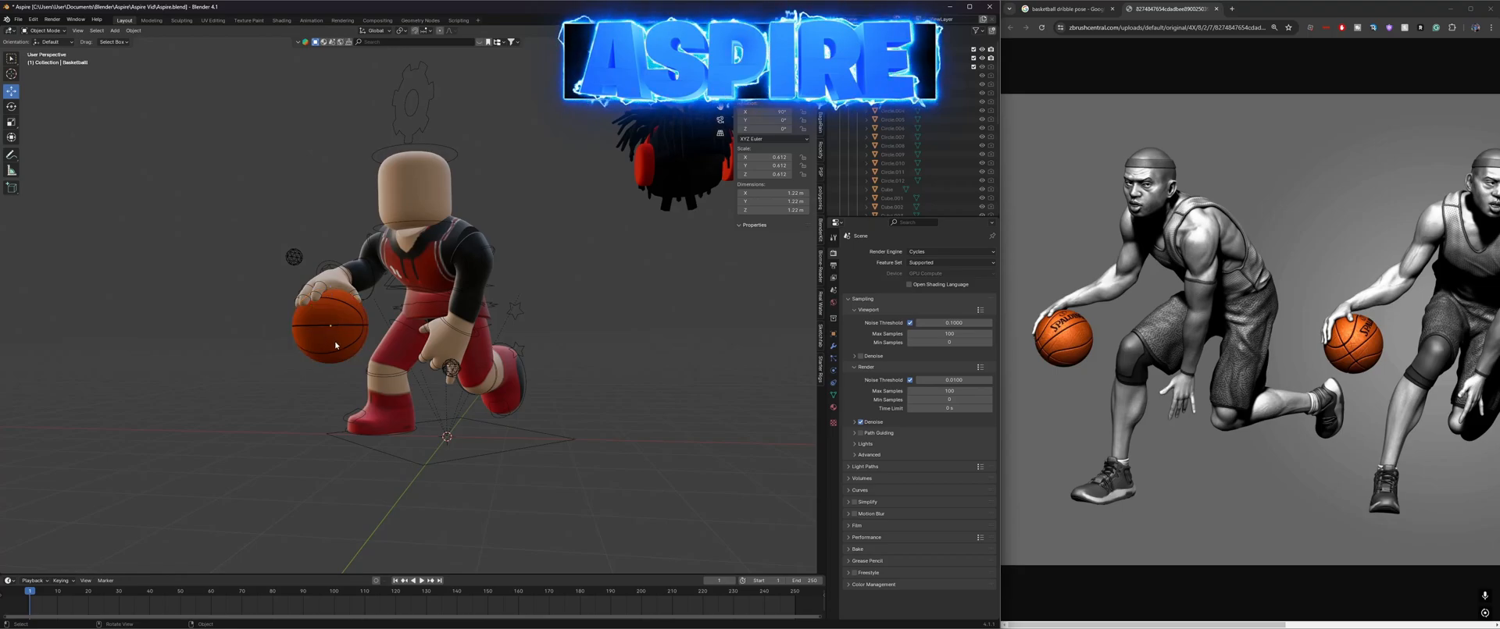
Step: Rotate the basketball freely until its lettering and seams are angled like the reference ball, and save the file
drag(351, 313, 393, 393)
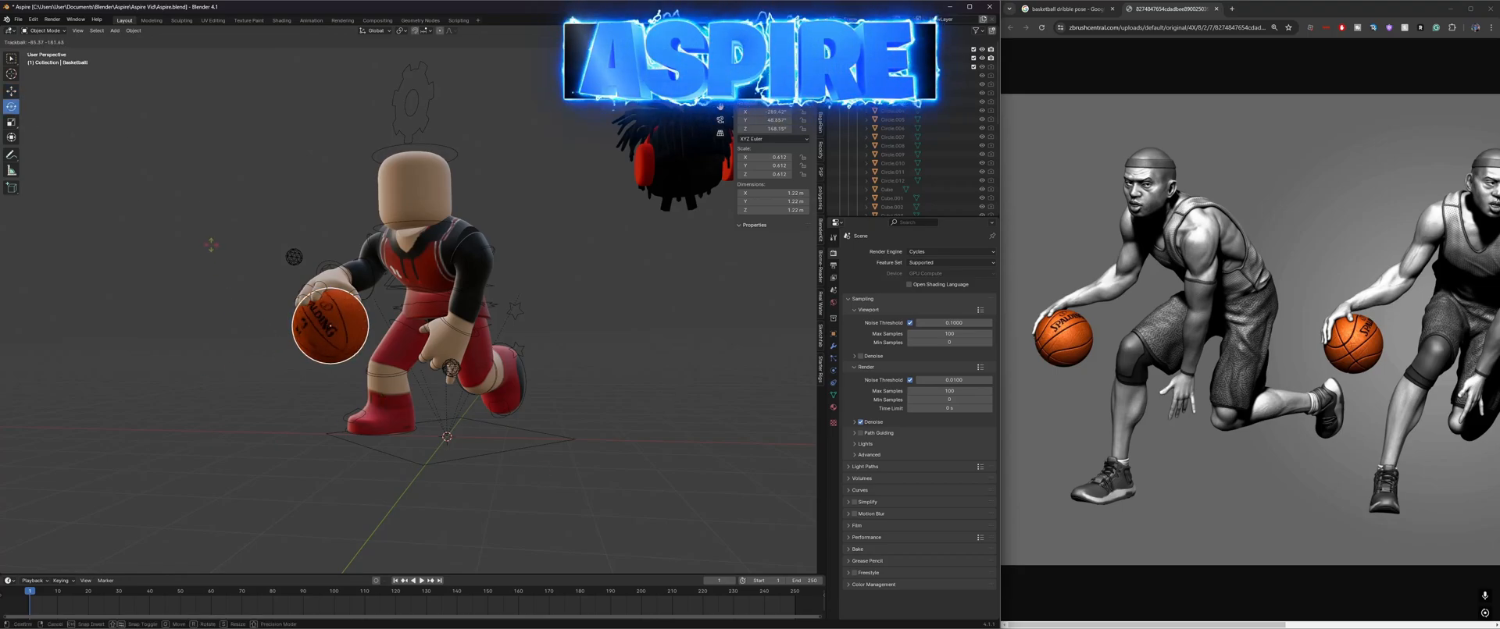
click(192, 245)
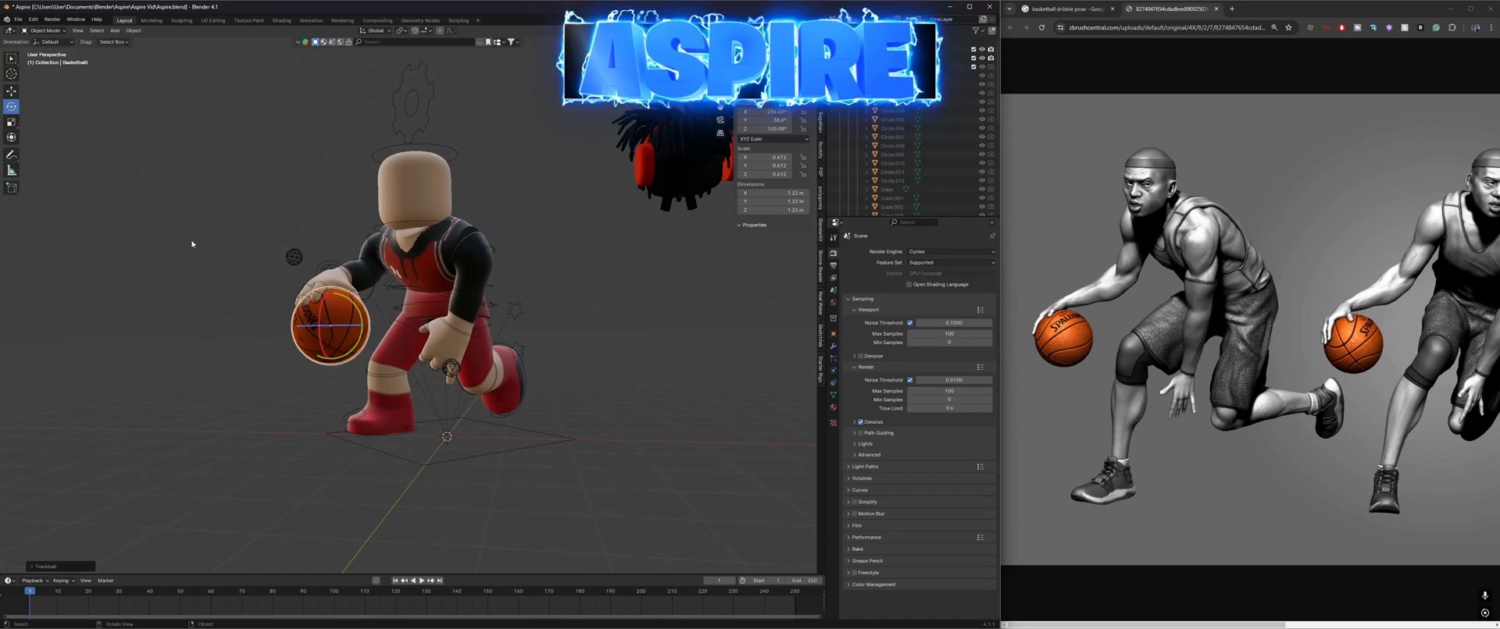
key(ctrl+s)
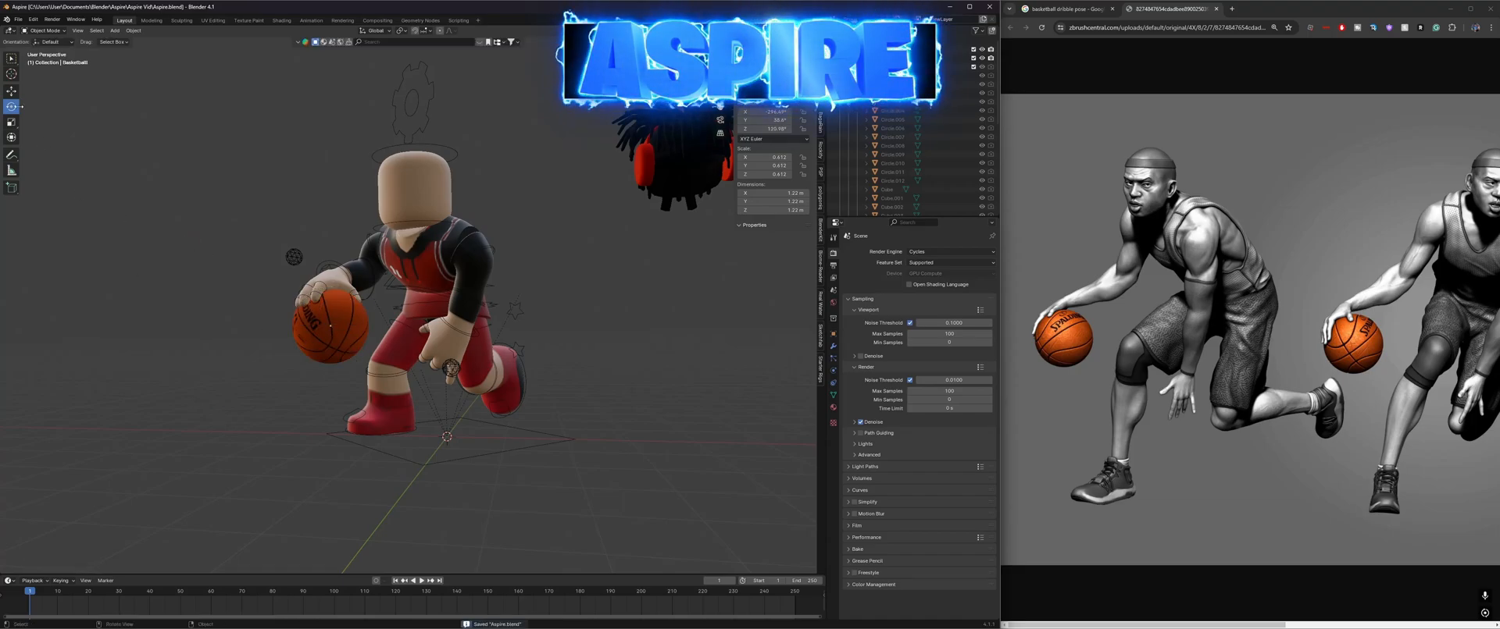
Step: Return the rig to Object Mode and move the dreadlock hair with headphones along the X axis in line with the head
click(13, 93)
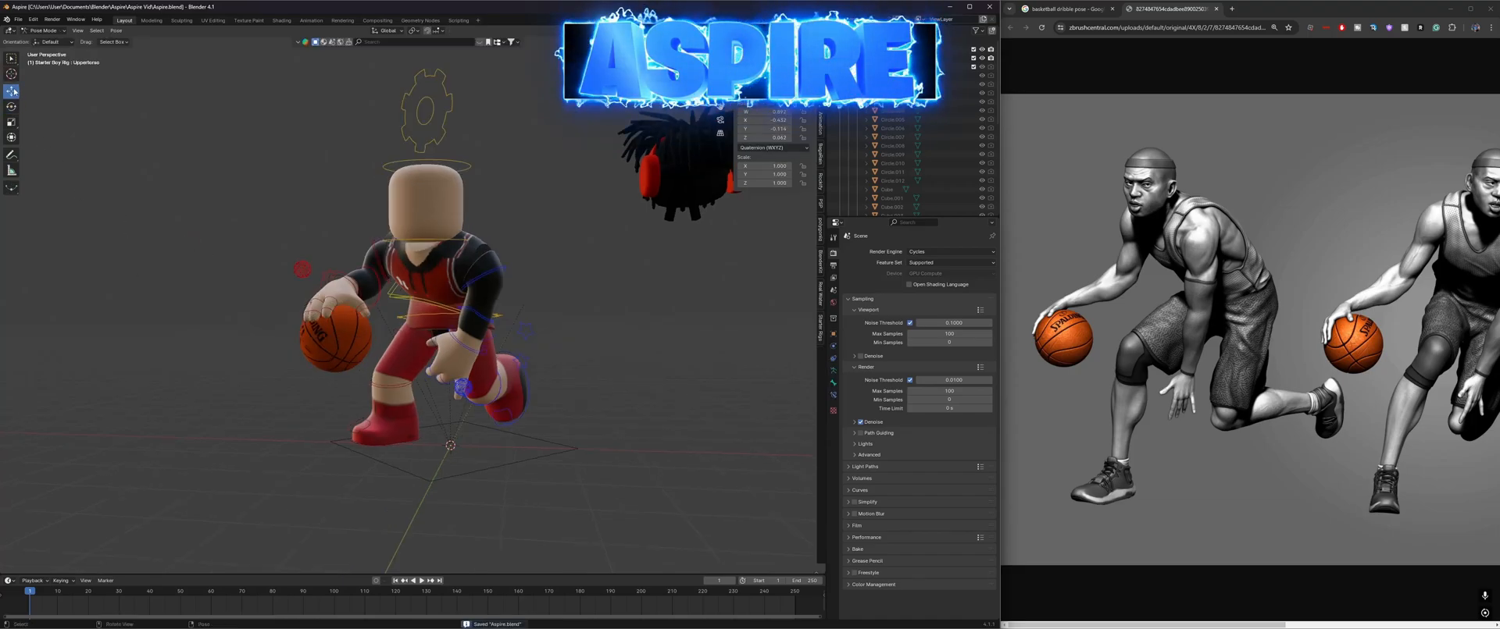
click(47, 41)
key(shift+grave)
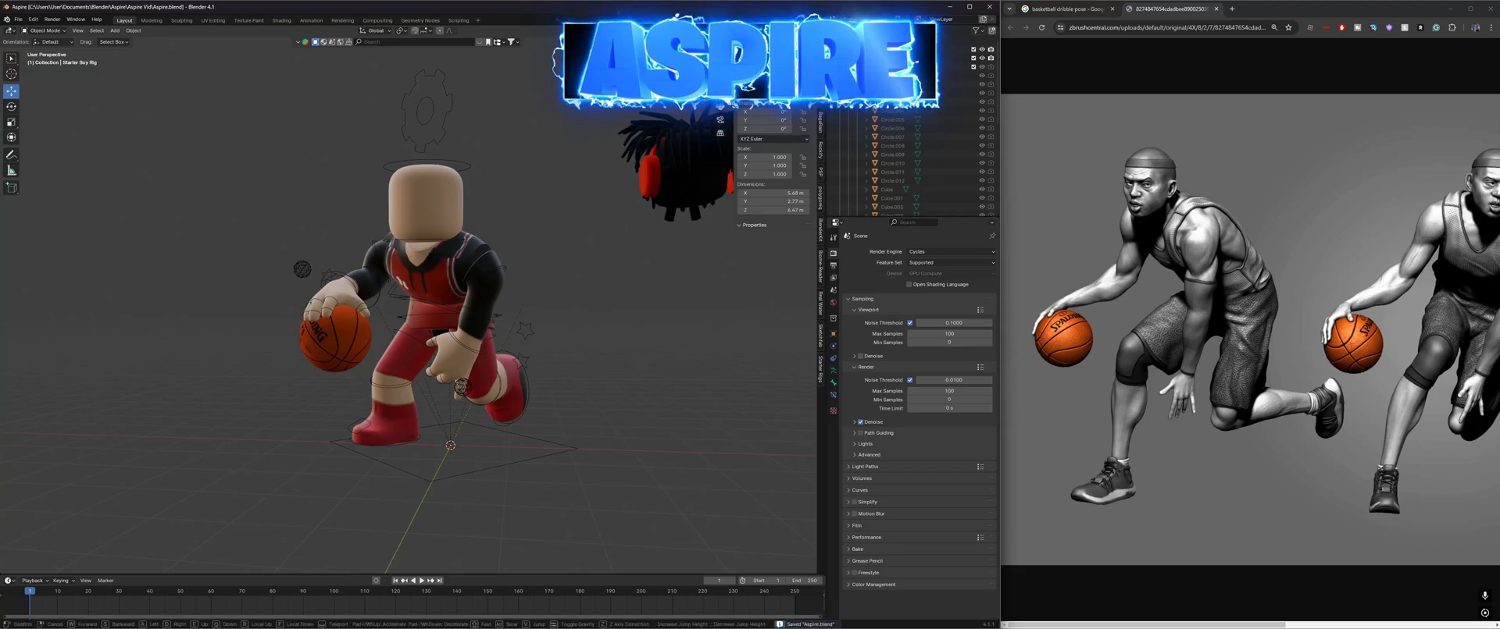
key(s)
click(636, 233)
click(578, 276)
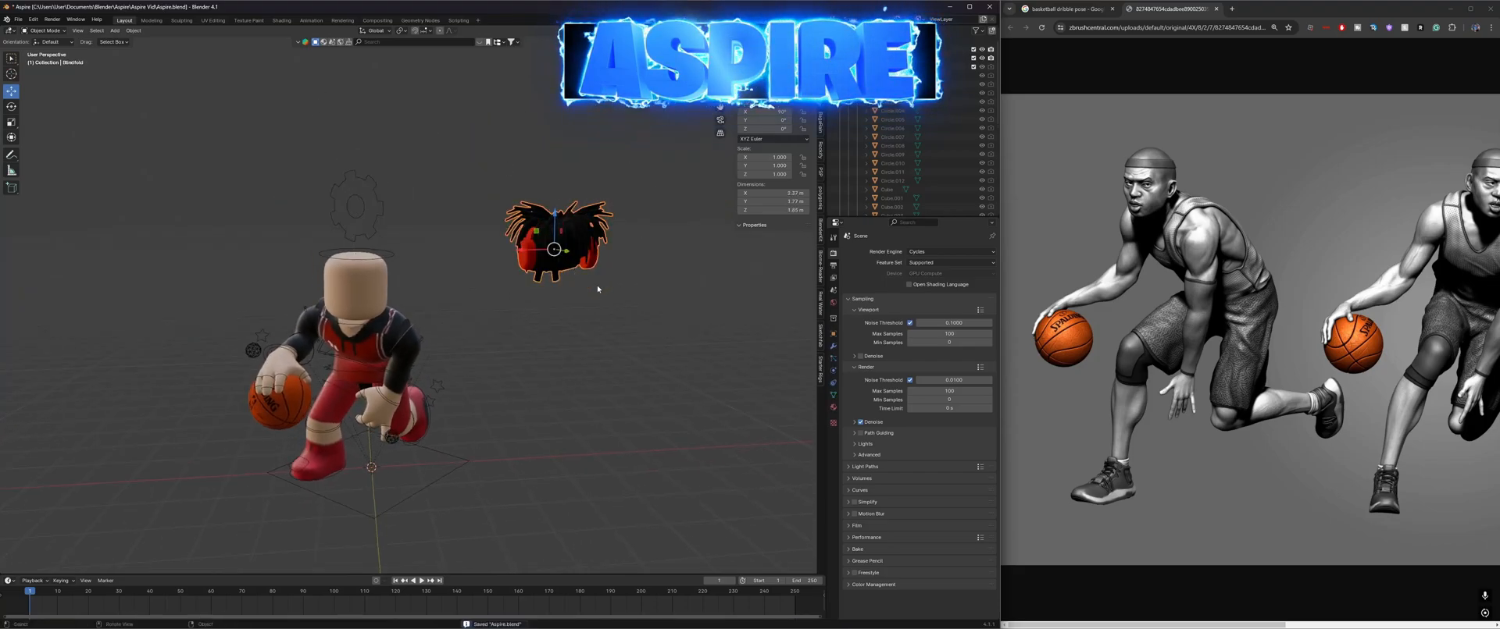
key(g)
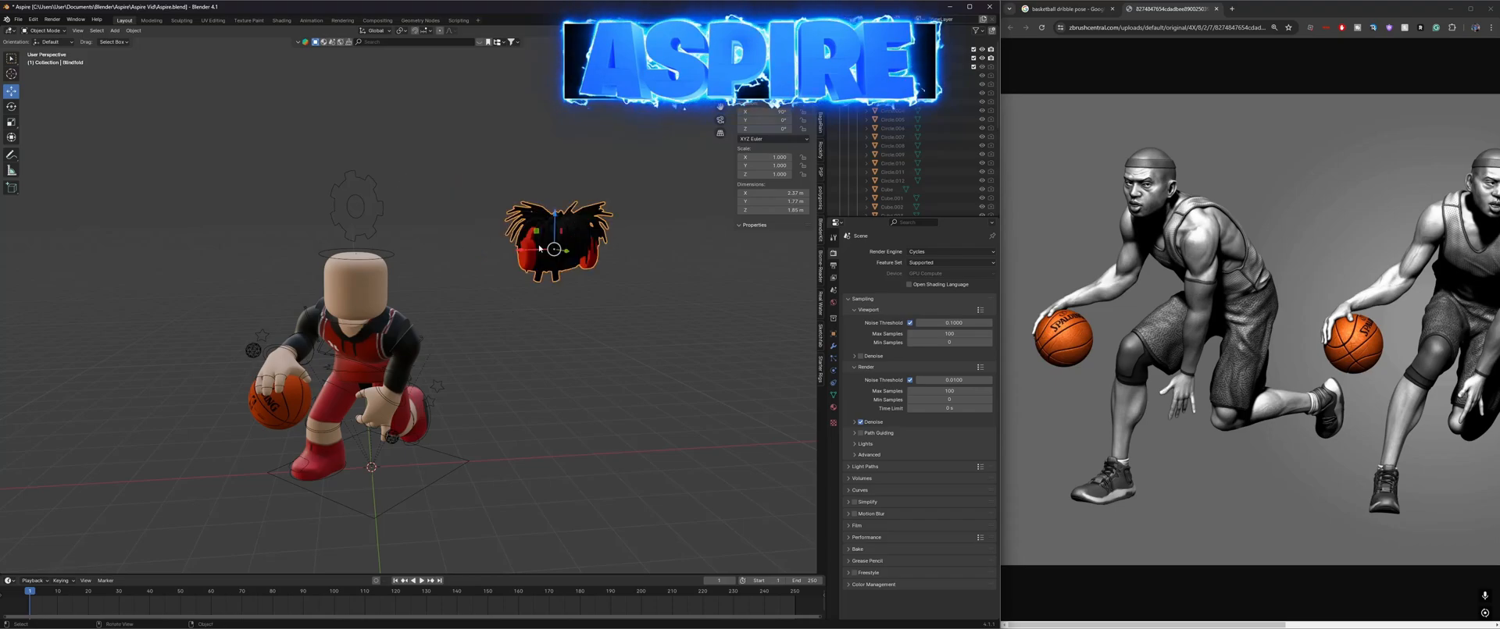
key(x)
click(553, 311)
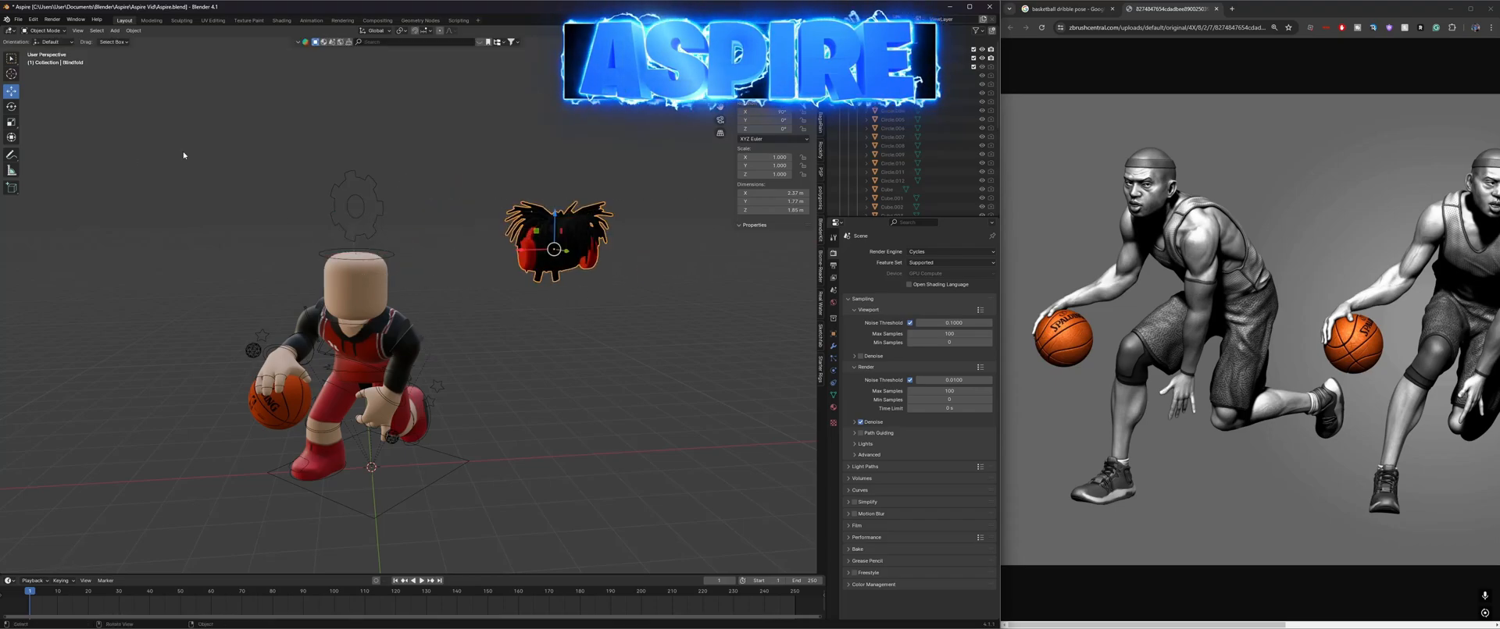
key(g)
key(x)
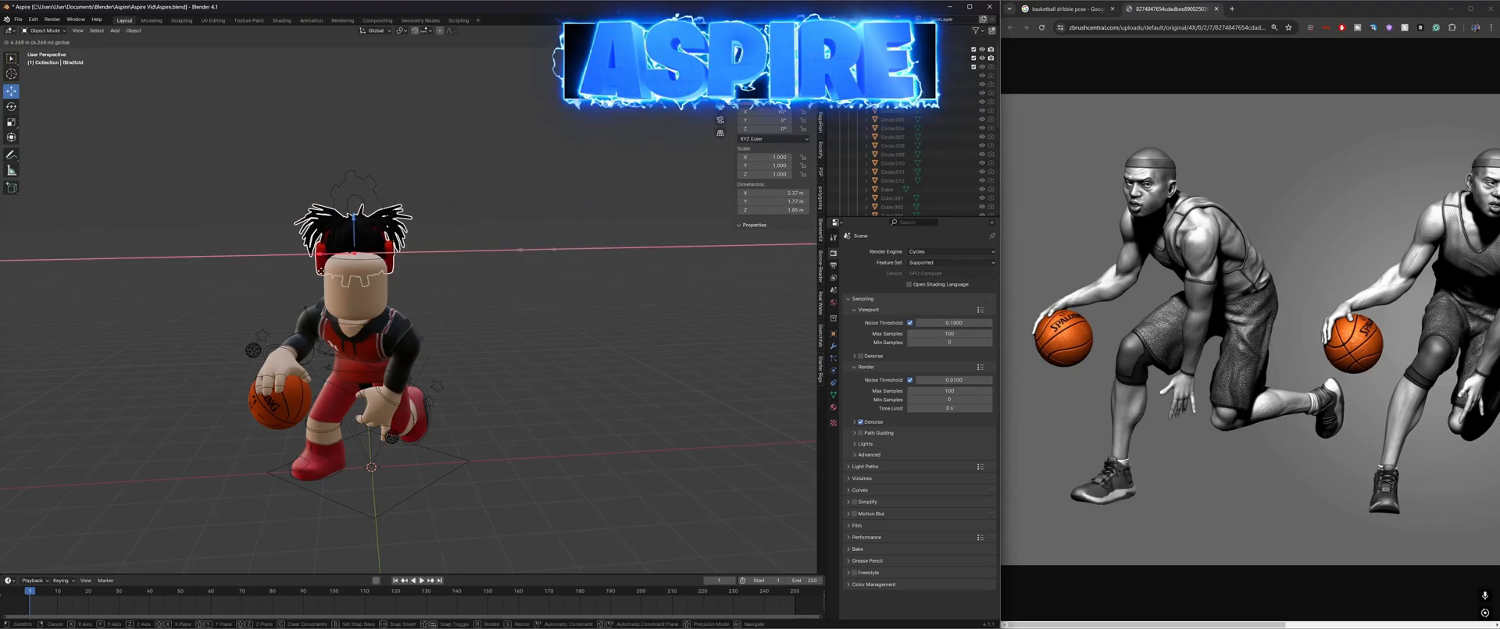
click(321, 271)
Step: Move the hair along the Y axis until it sits over the character's head
key(shift+grave)
key(w)
key(d)
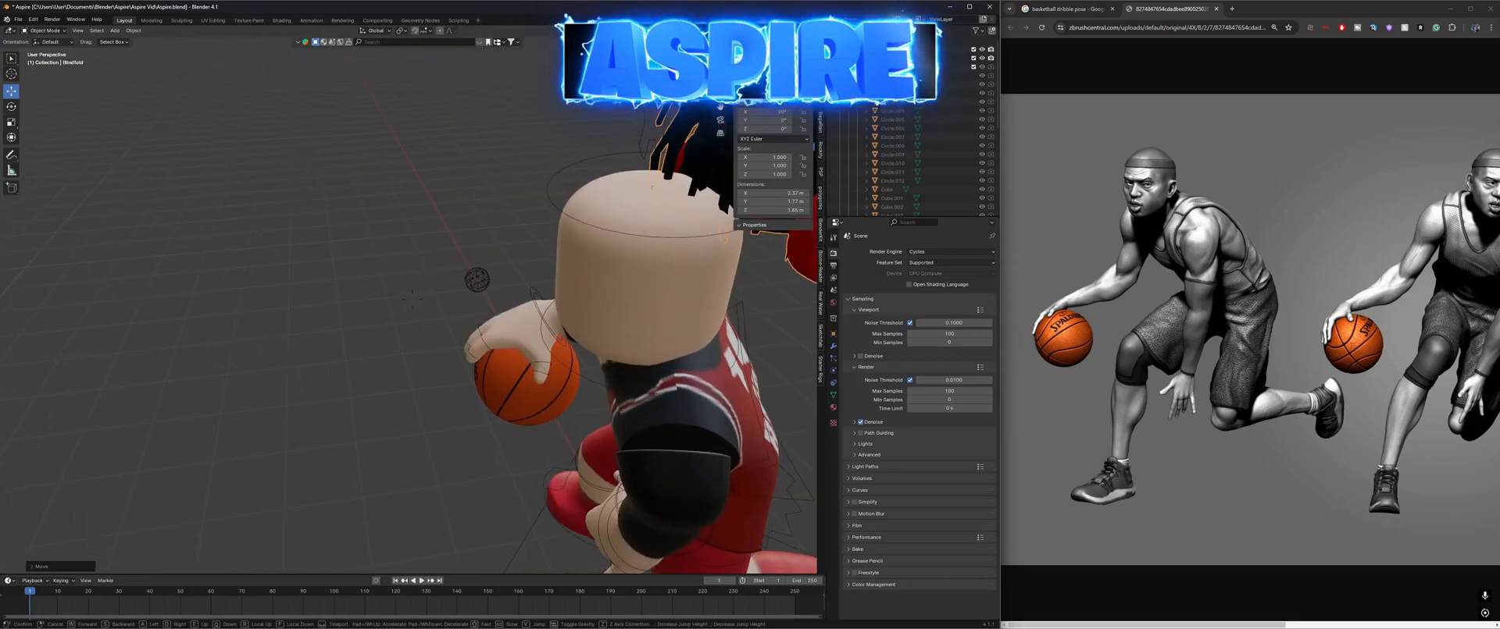
key(s)
key(shift+grave)
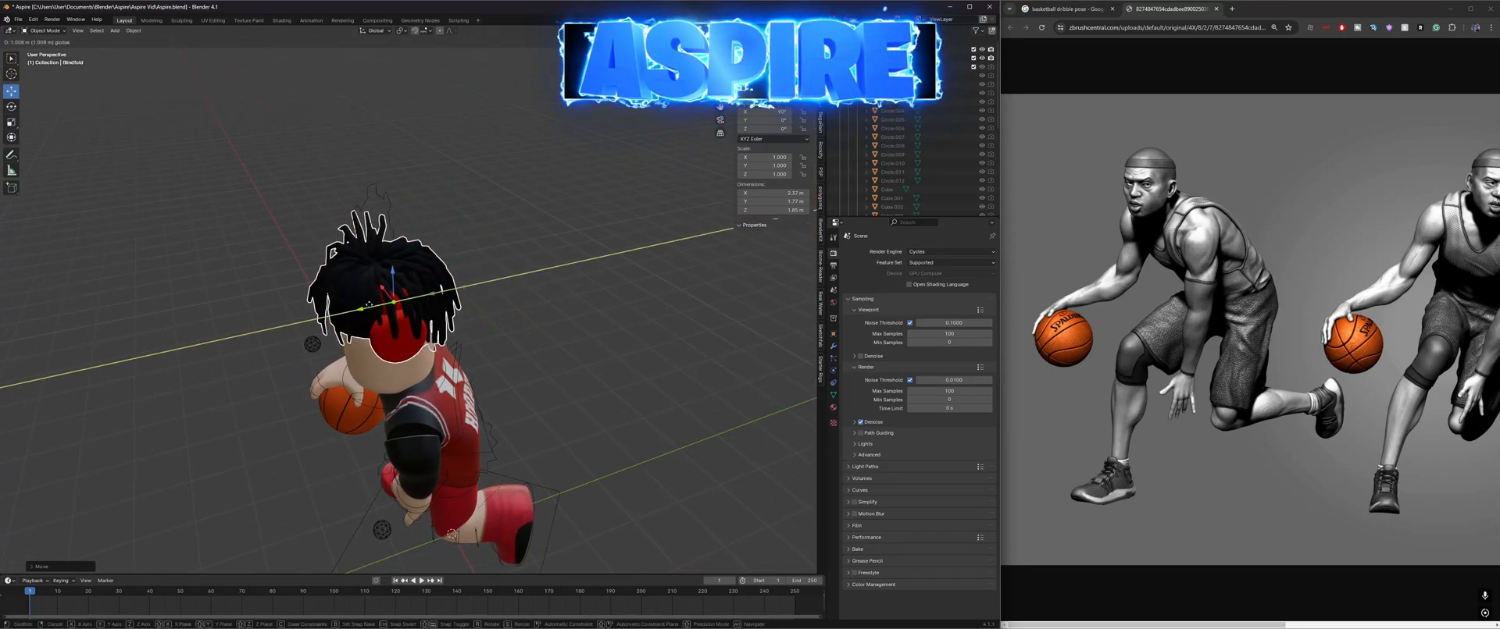
key(w)
key(s)
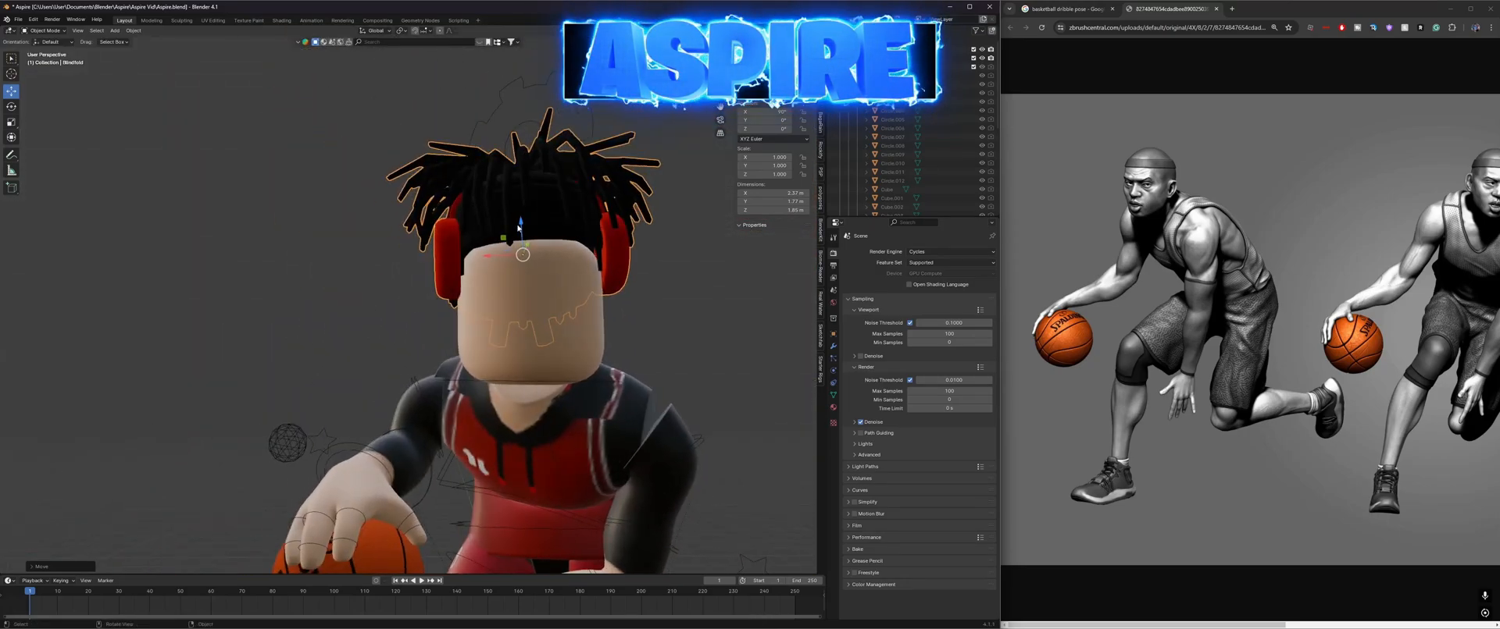
Step: Lower and adjust the hair to fit snugly around the head from all sides, and save the file
key(d)
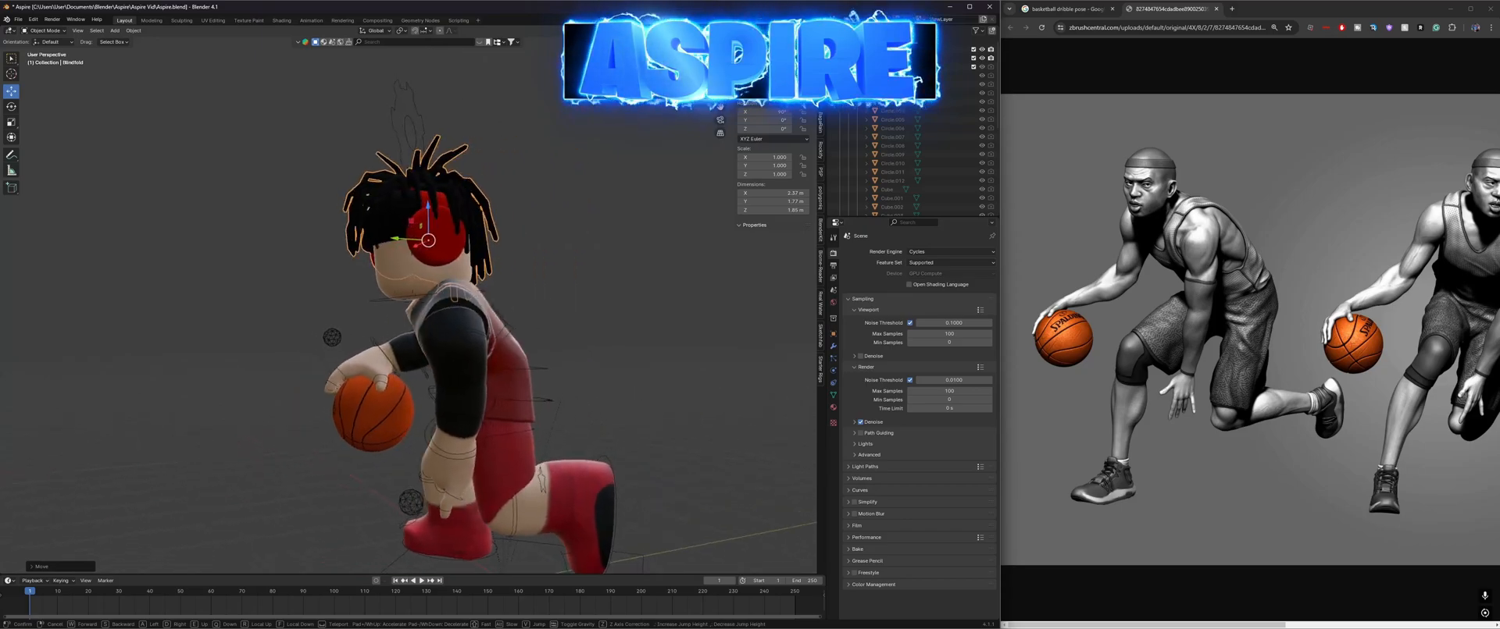
key(e)
key(w)
click(419, 319)
key(shift+grave)
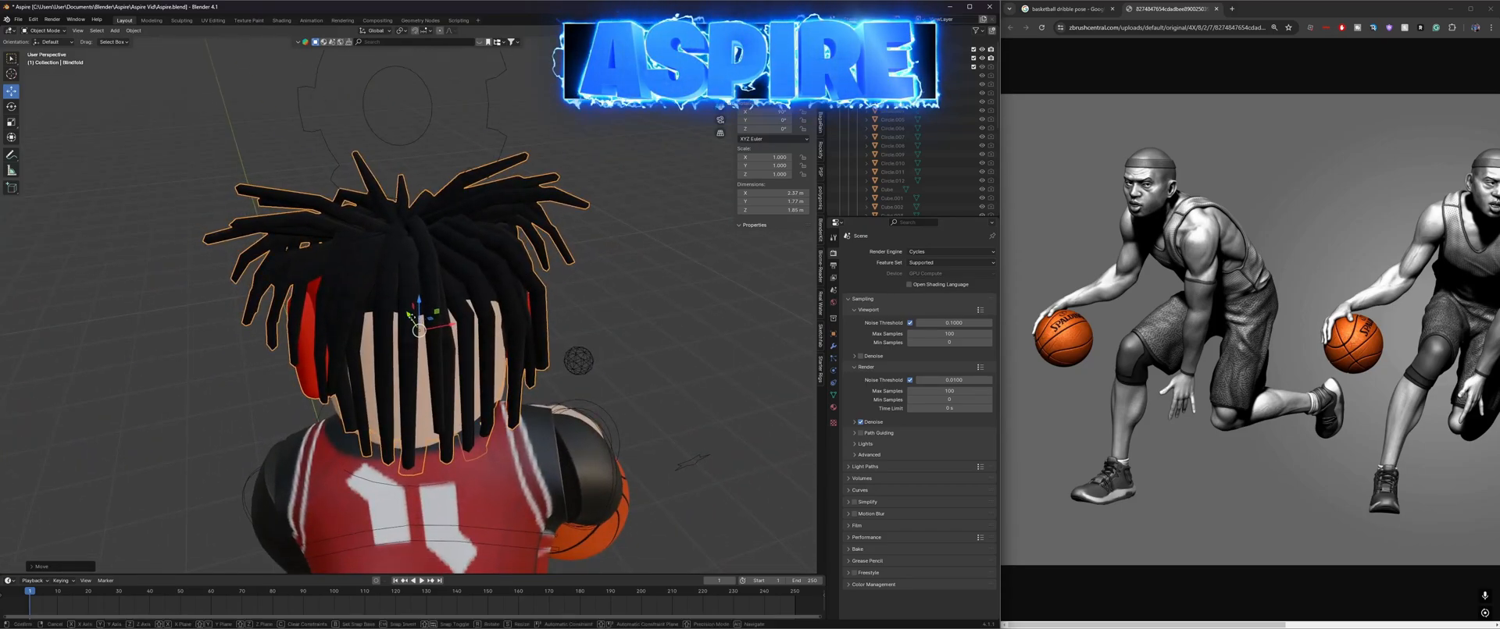
key(w)
key(s)
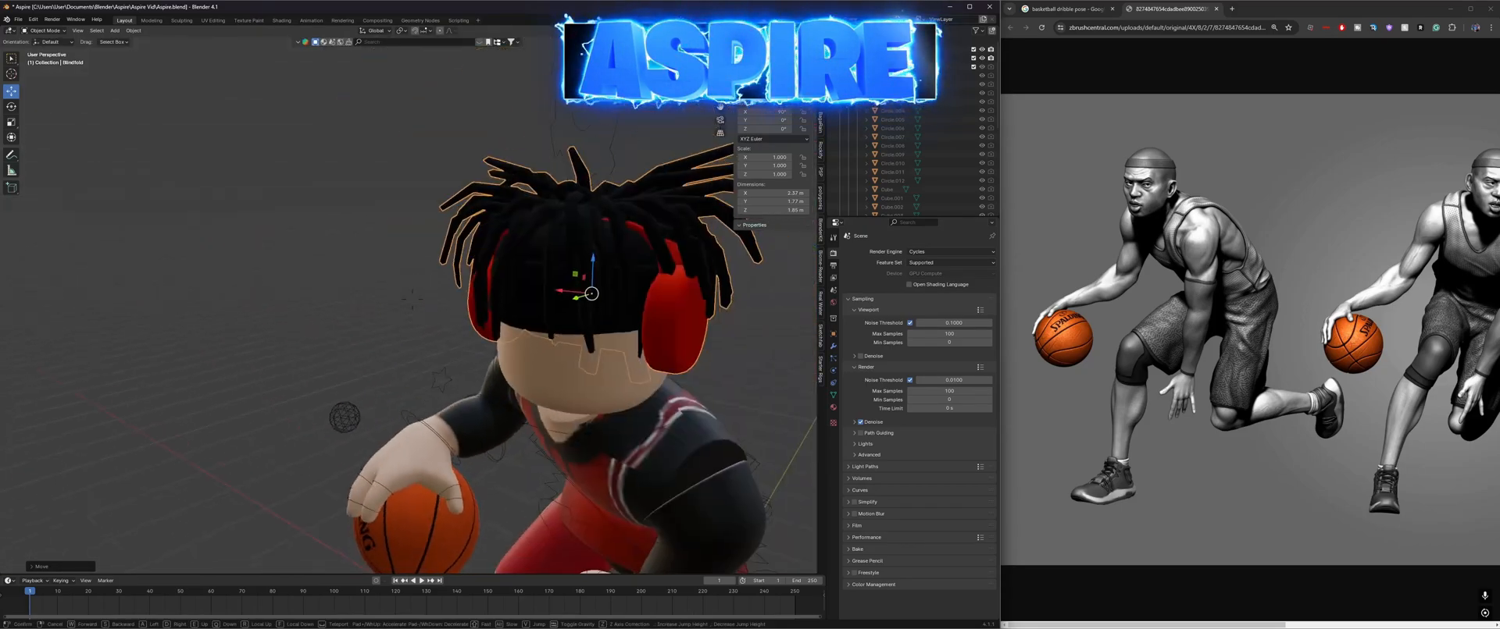
click(568, 275)
key(ctrl+s)
Step: Nudge the hair to centre it on the head as seen from the front, deselect it, and save the file
key(shift+grave)
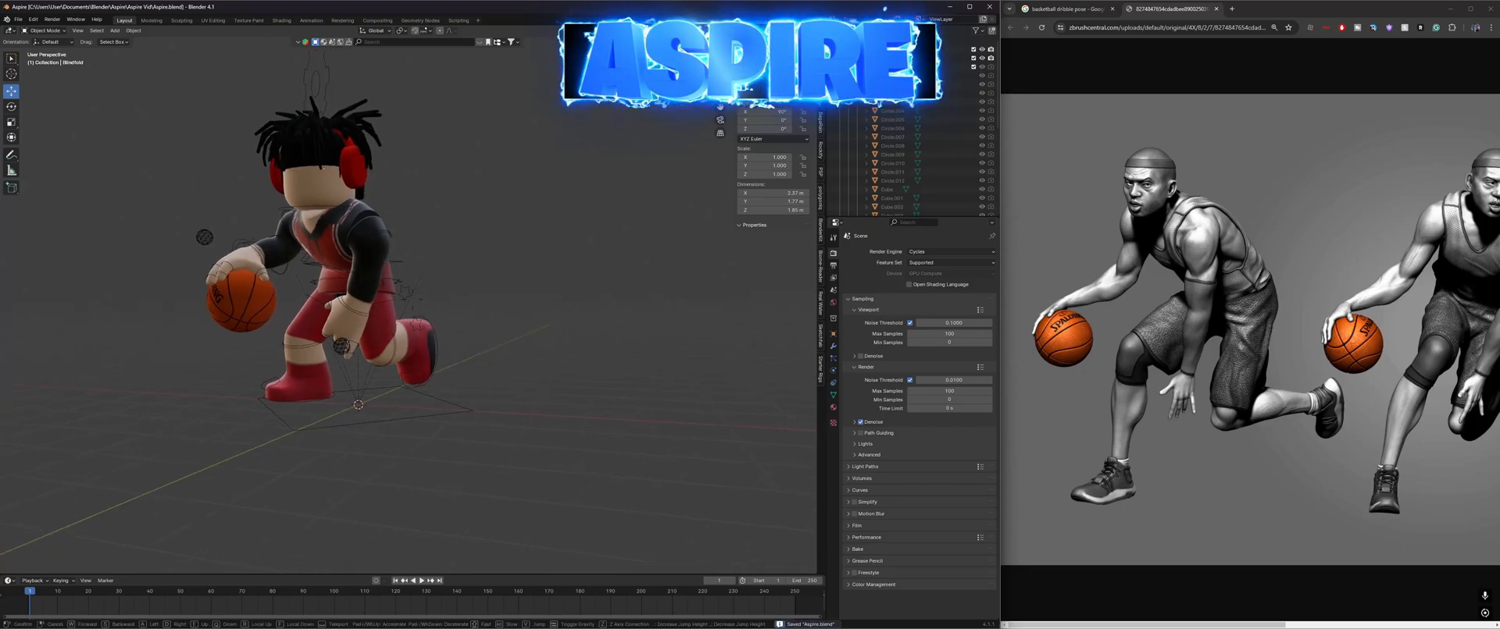
key(w)
click(472, 234)
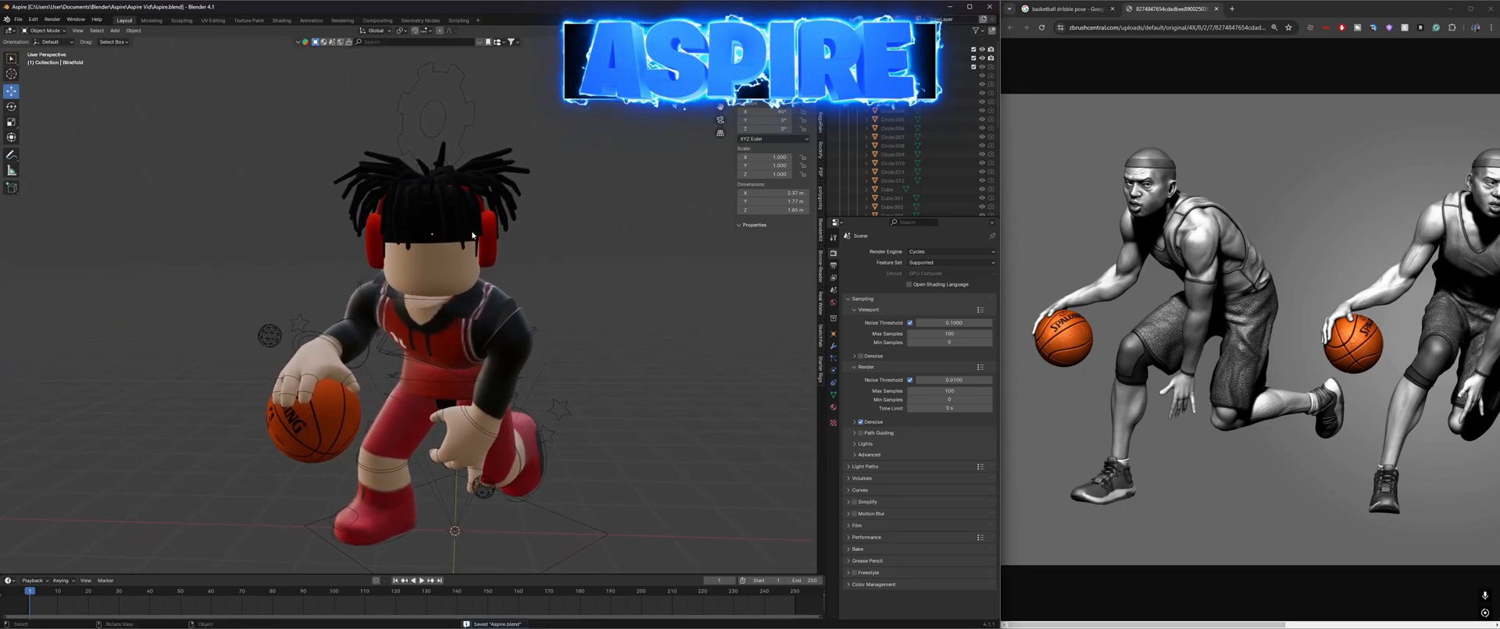
drag(412, 234, 412, 234)
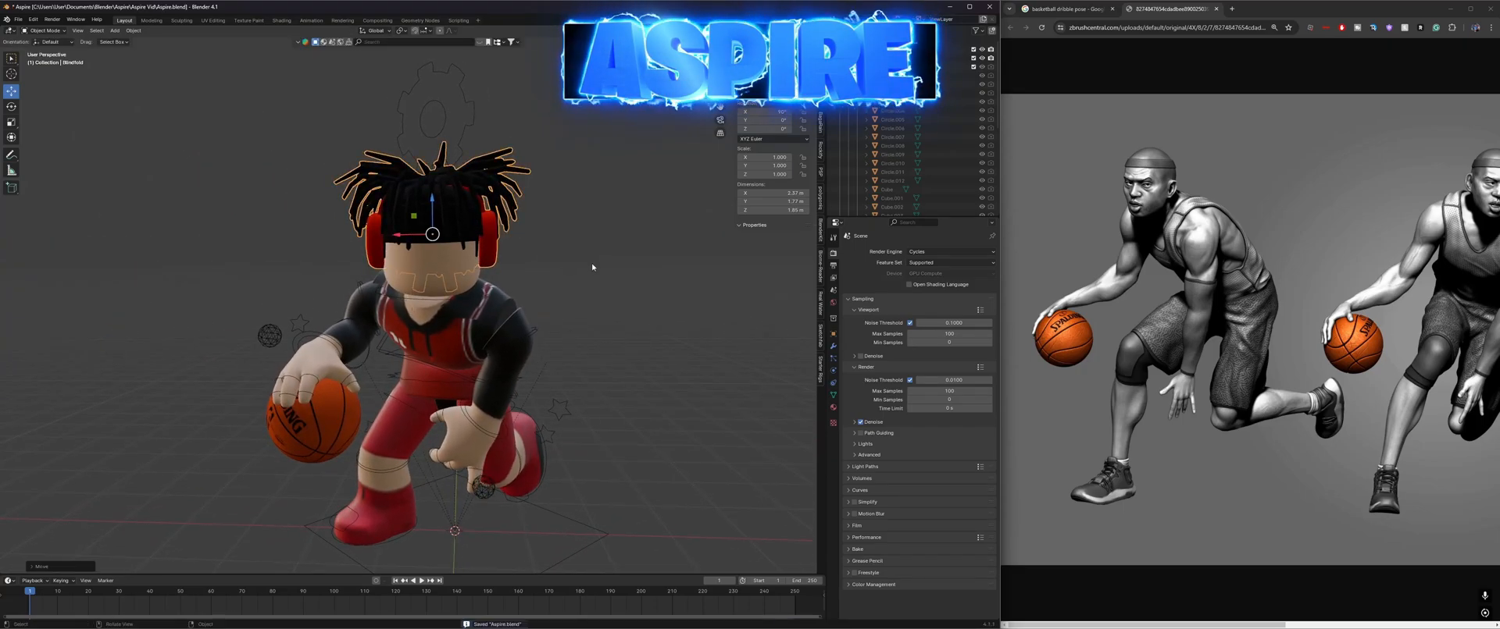
click(592, 262)
key(ctrl+s)
Step: Frame the whole character in the viewport, add a camera to the scene, and check the view through it
key(shift+grave)
key(s)
key(d)
click(592, 266)
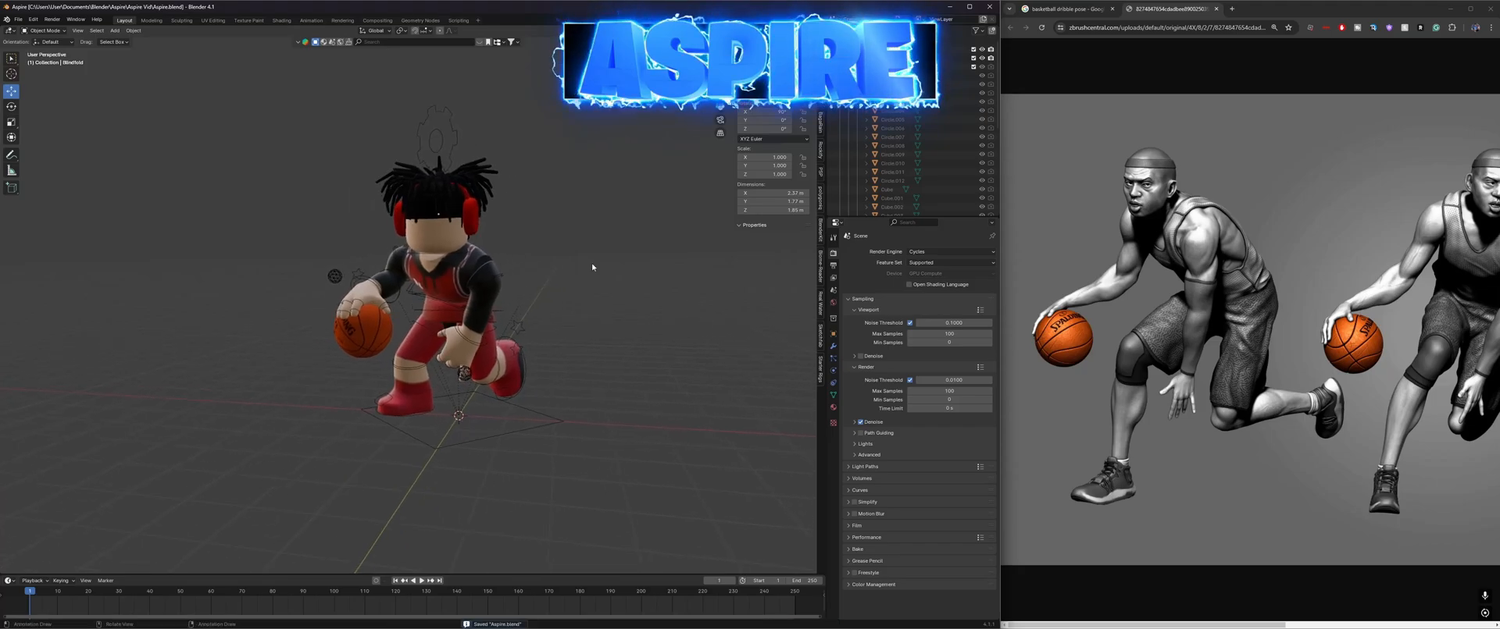
click(114, 31)
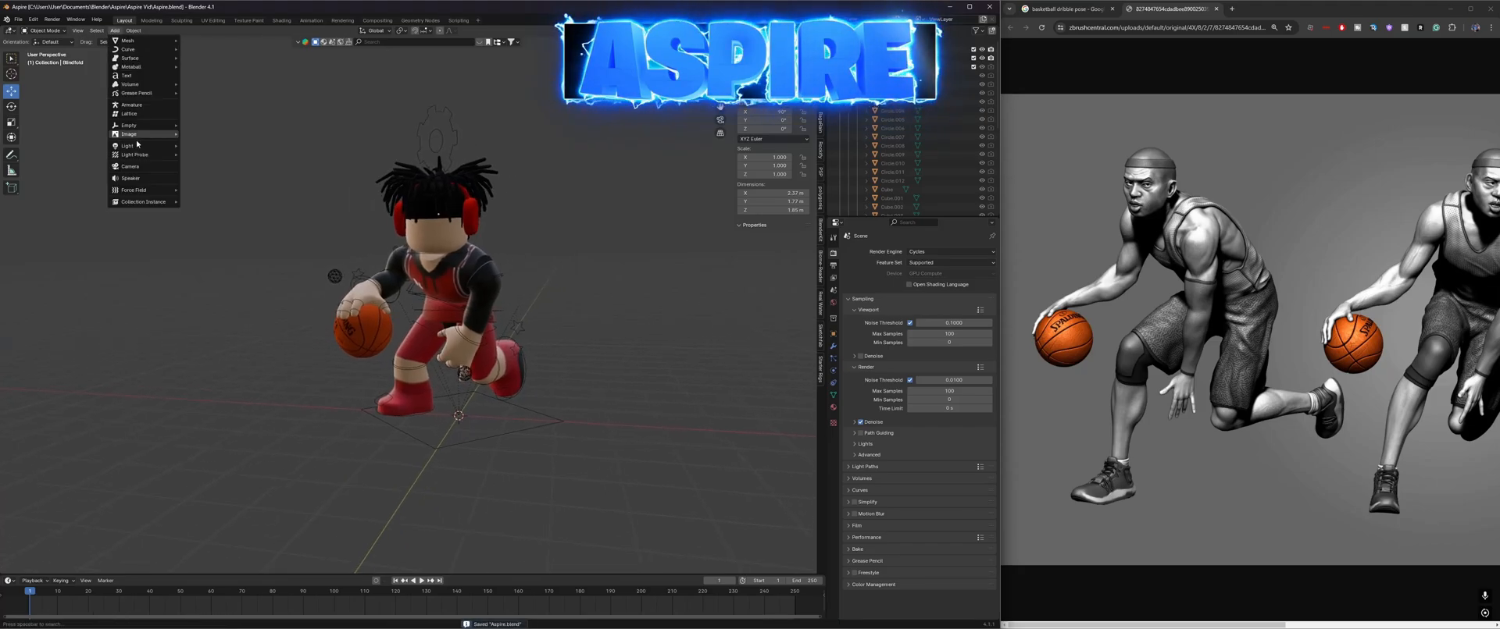
click(162, 167)
click(477, 409)
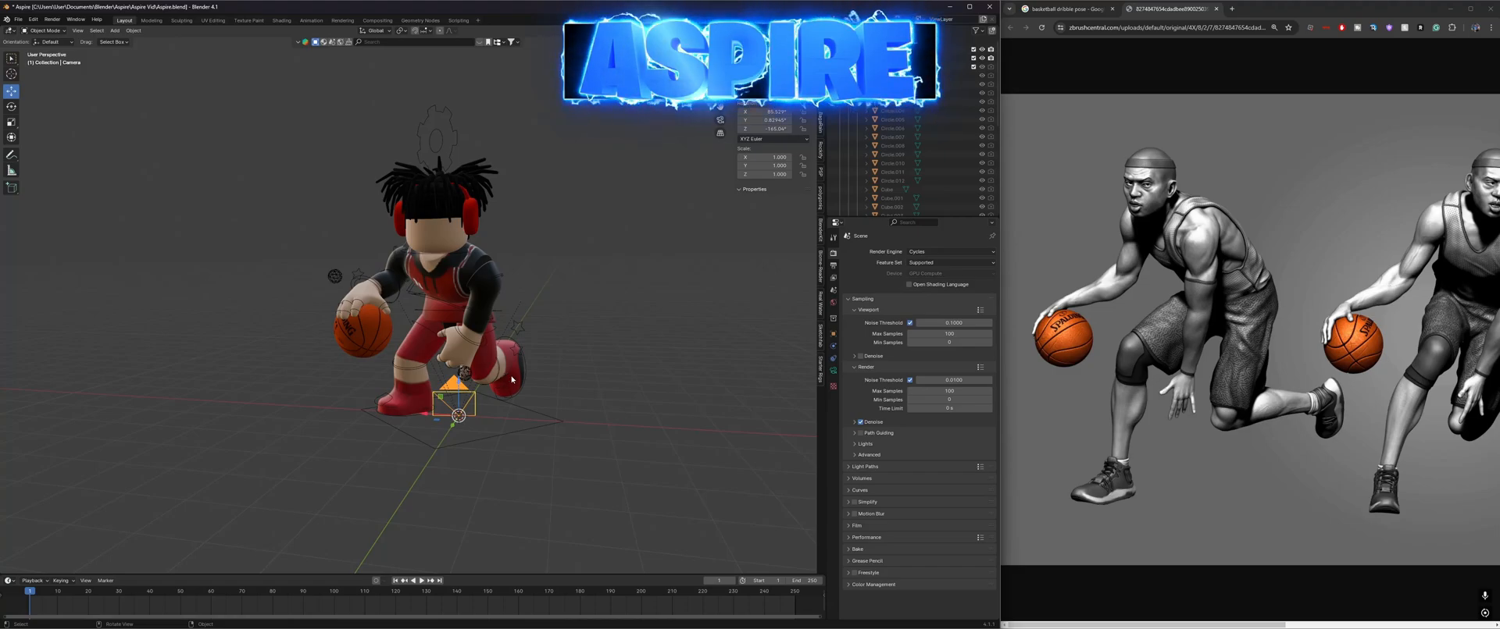
key(KP_0)
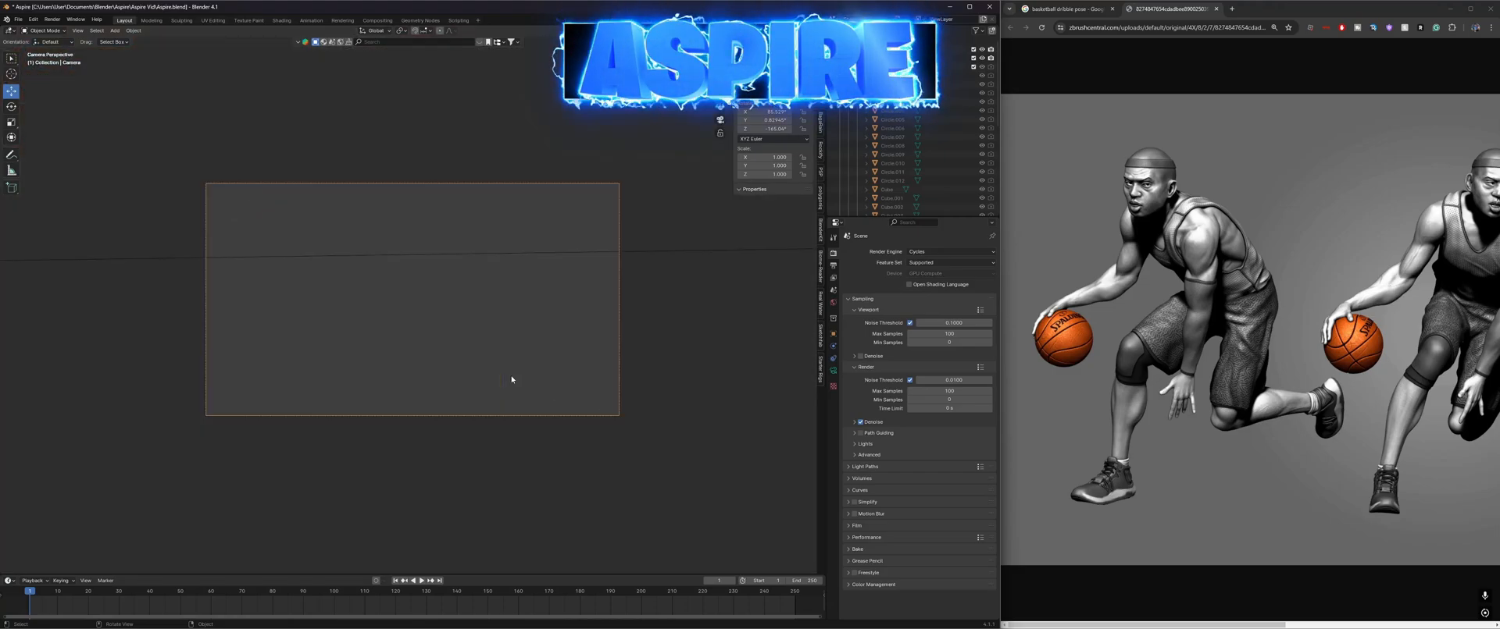
key(KP_0)
click(18, 19)
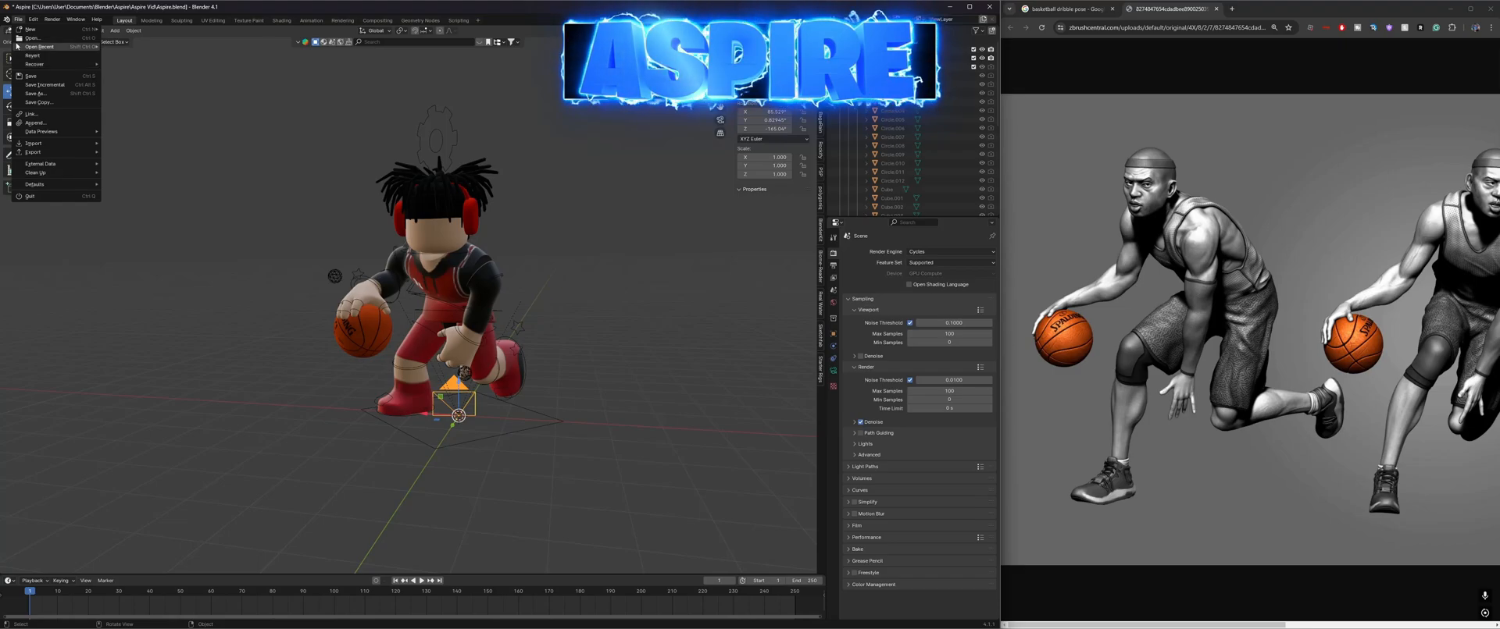
Step: Review the Emulate Numpad option in the input preferences and close the preferences
click(34, 21)
click(34, 20)
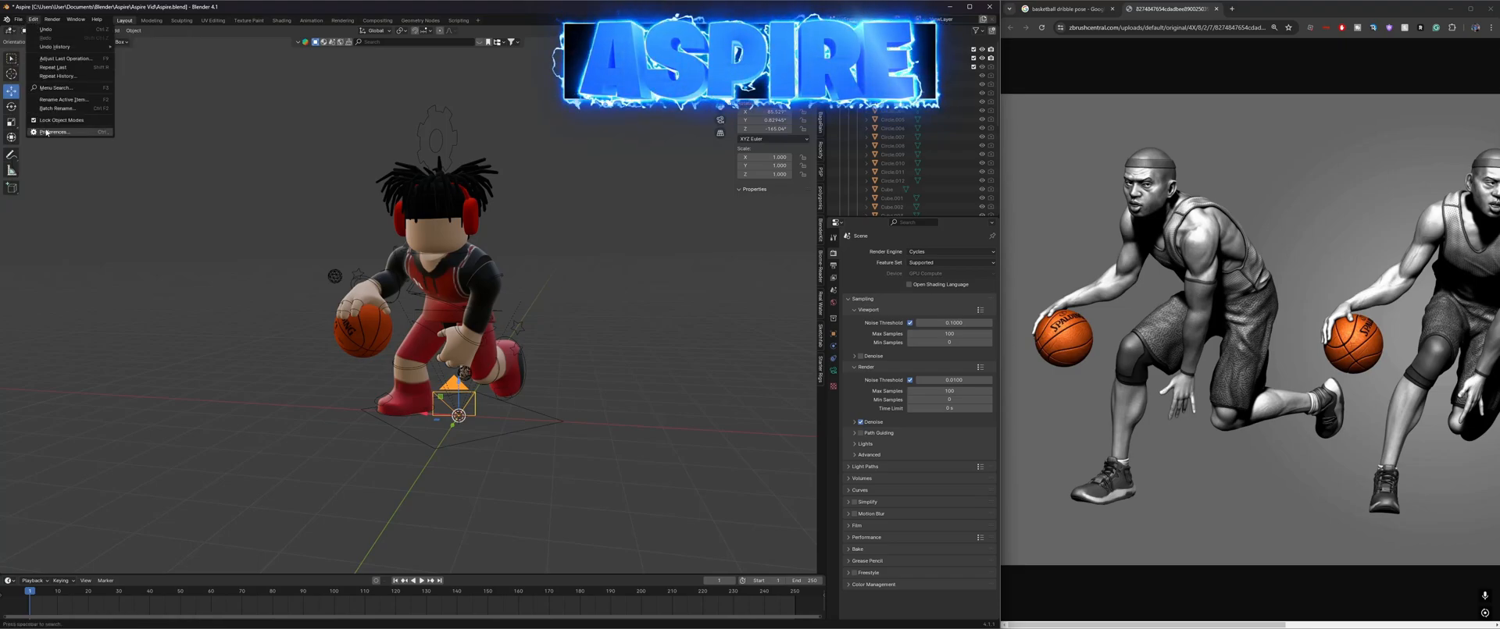
click(27, 132)
click(27, 111)
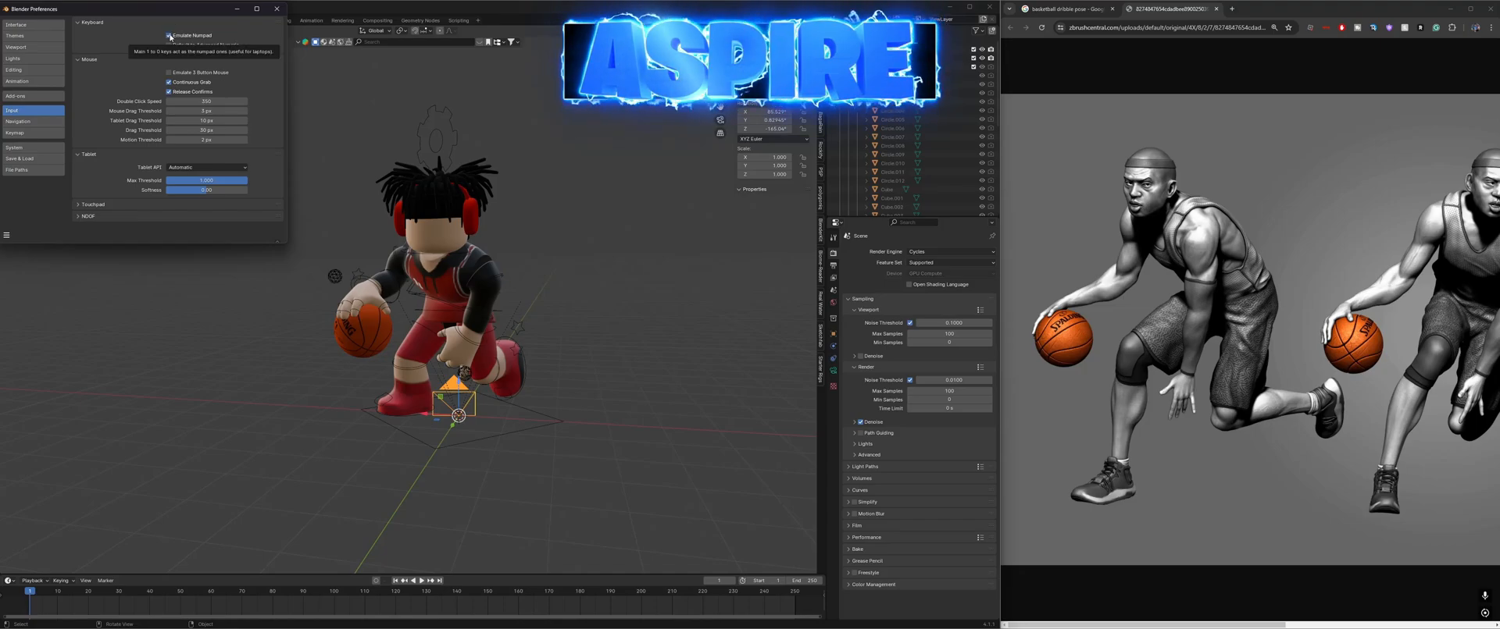
click(277, 8)
Step: Look through the camera and fly it backward until the whole dribbling character fits in the frame
click(581, 213)
key(0)
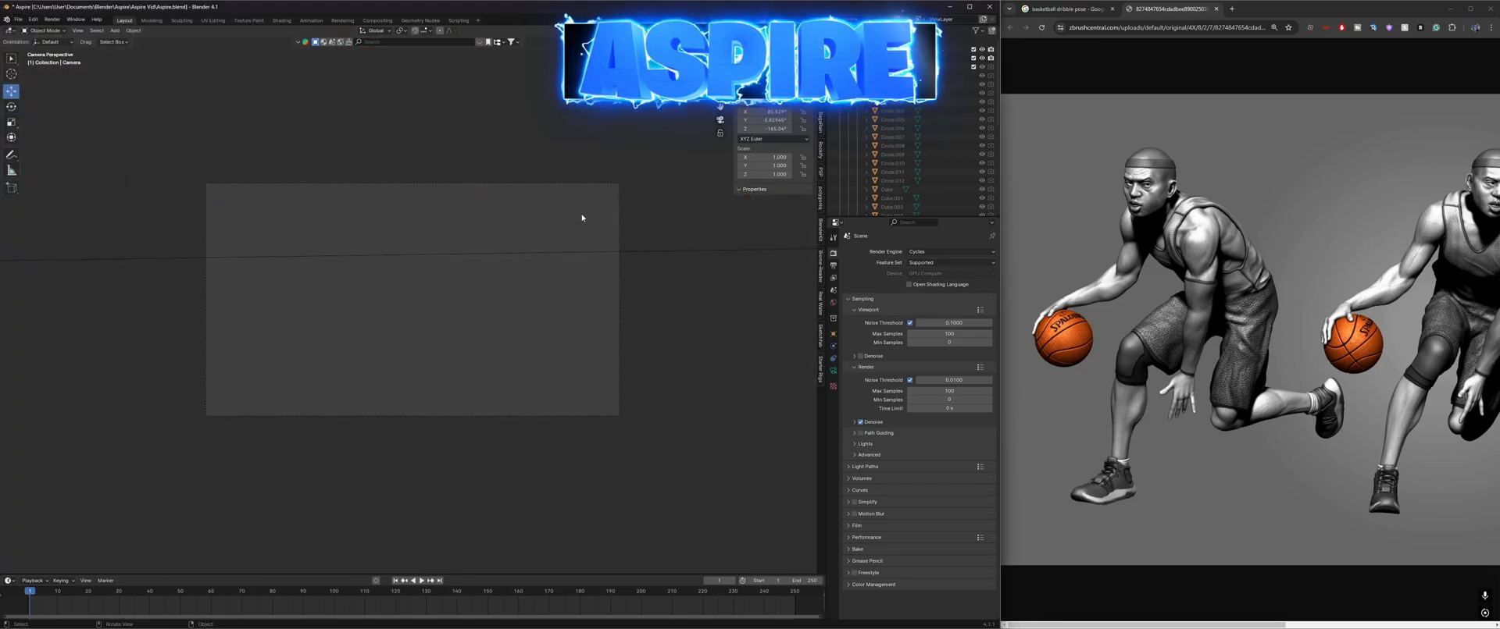
key(shift+grave)
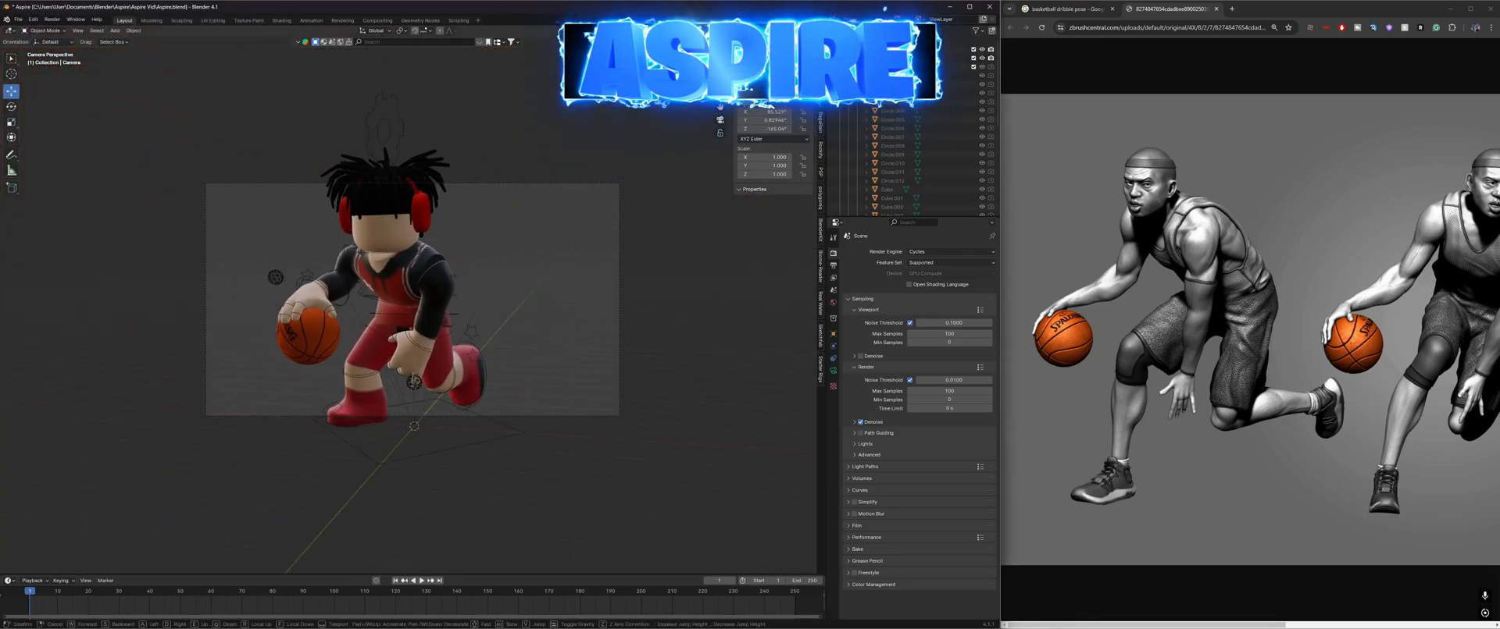
key(s)
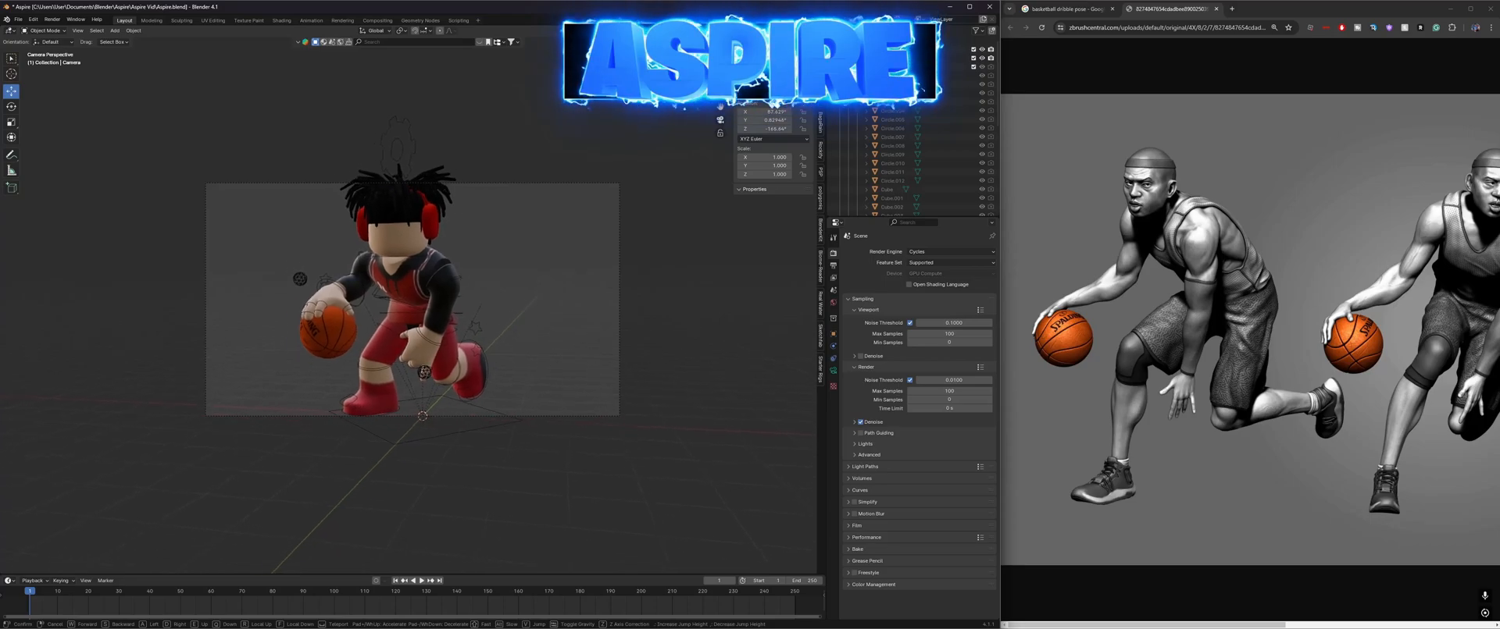
key(s)
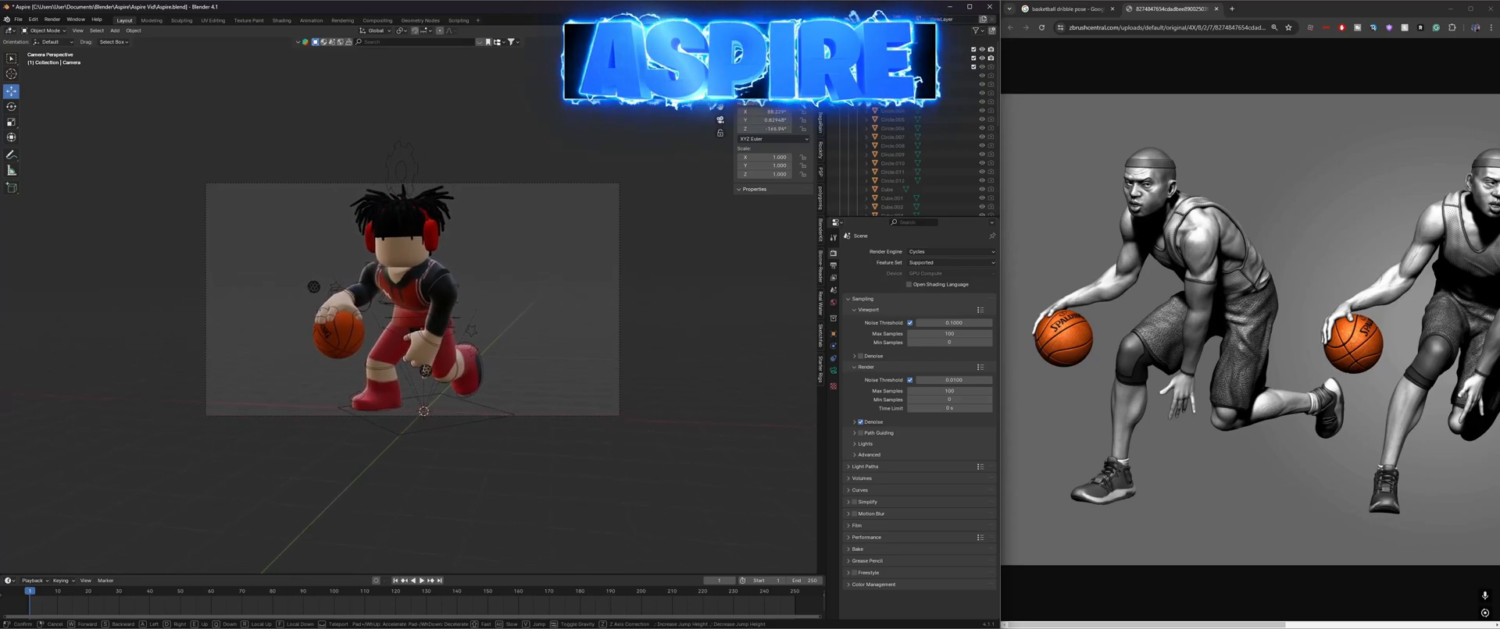
key(Return)
Step: Set the output's vertical resolution to 1920 px for a square frame and save the file
click(832, 265)
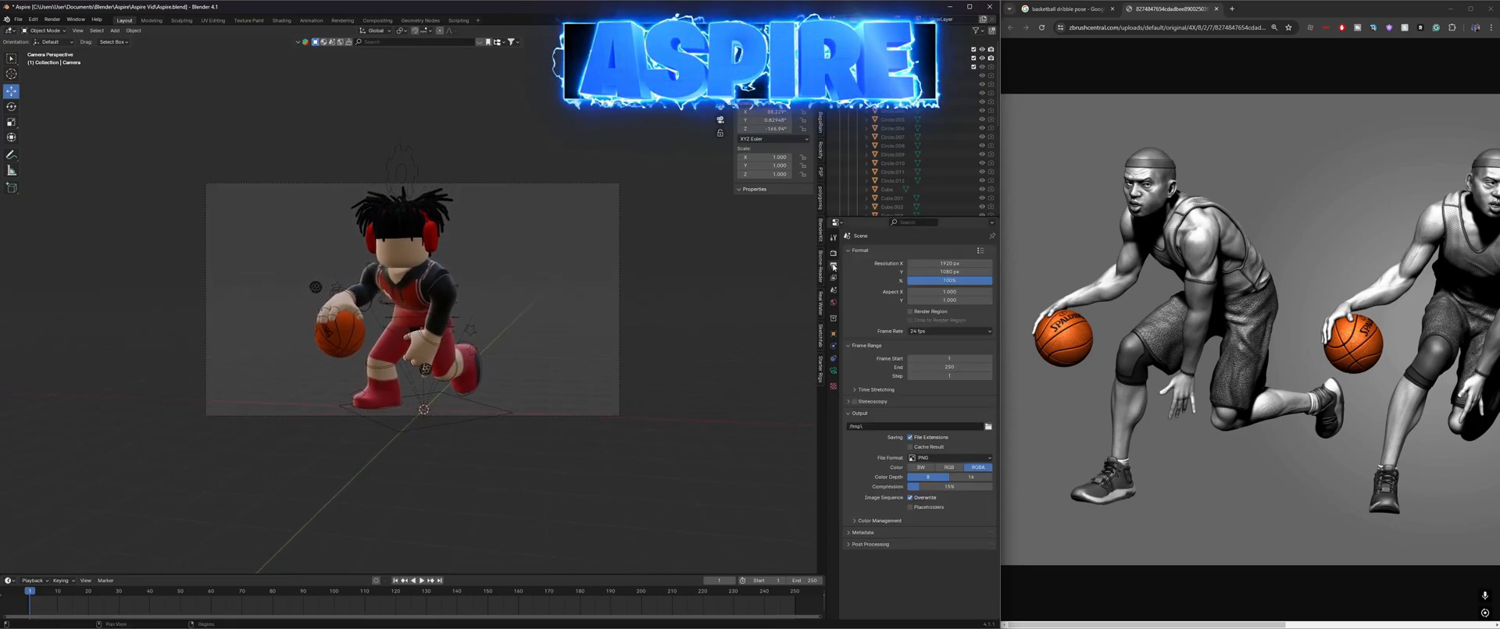
double_click(945, 273)
key(BackSpace)
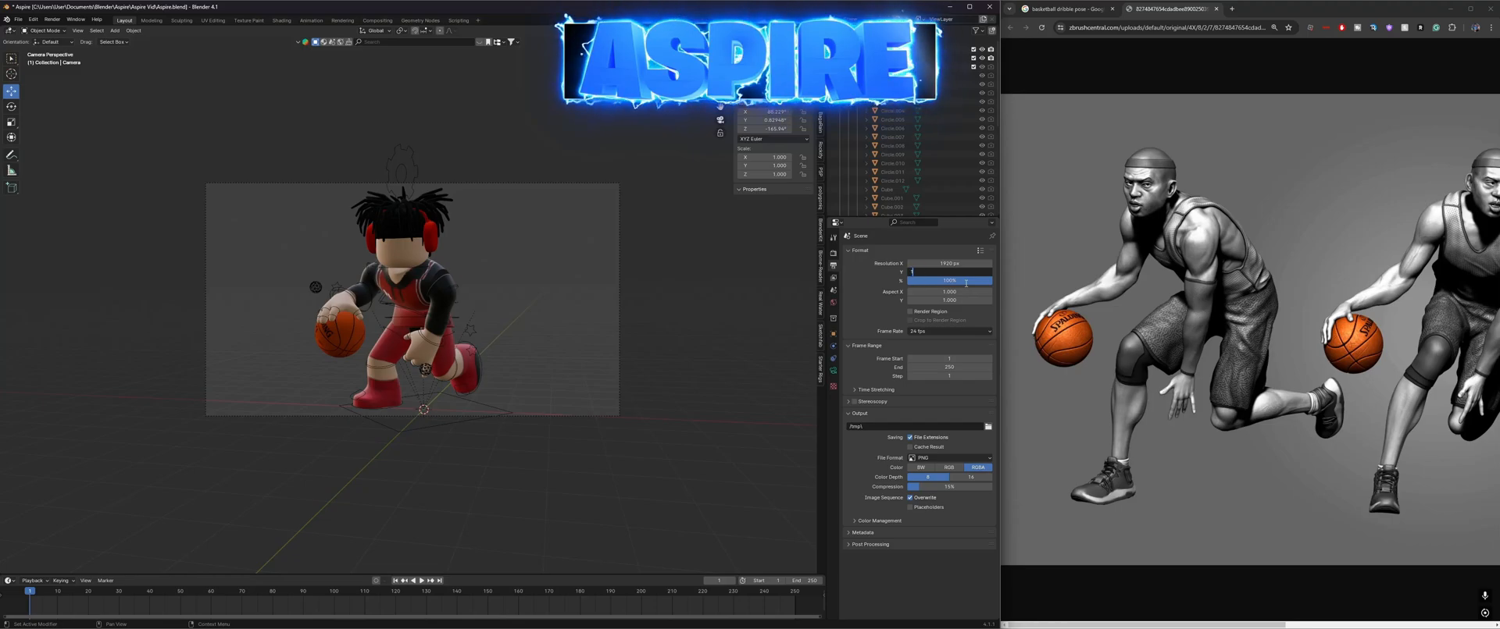
text(1920)
key(Return)
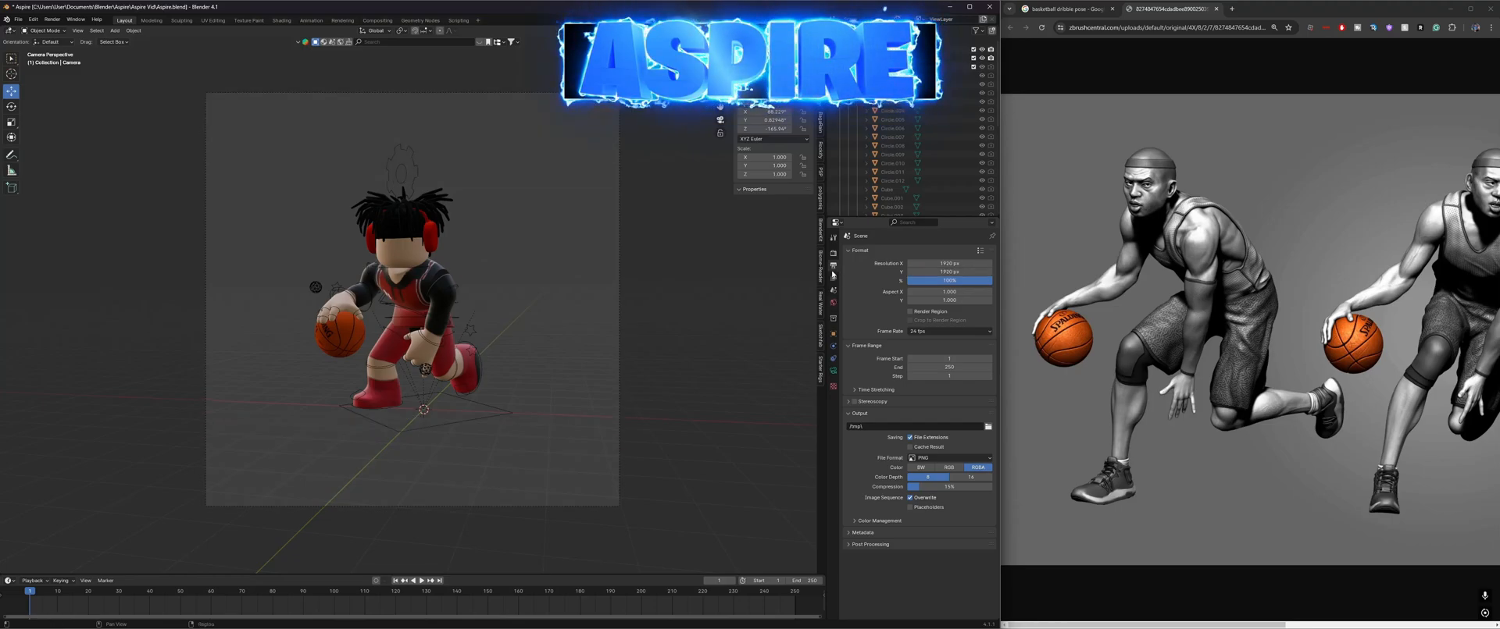
key(ctrl+s)
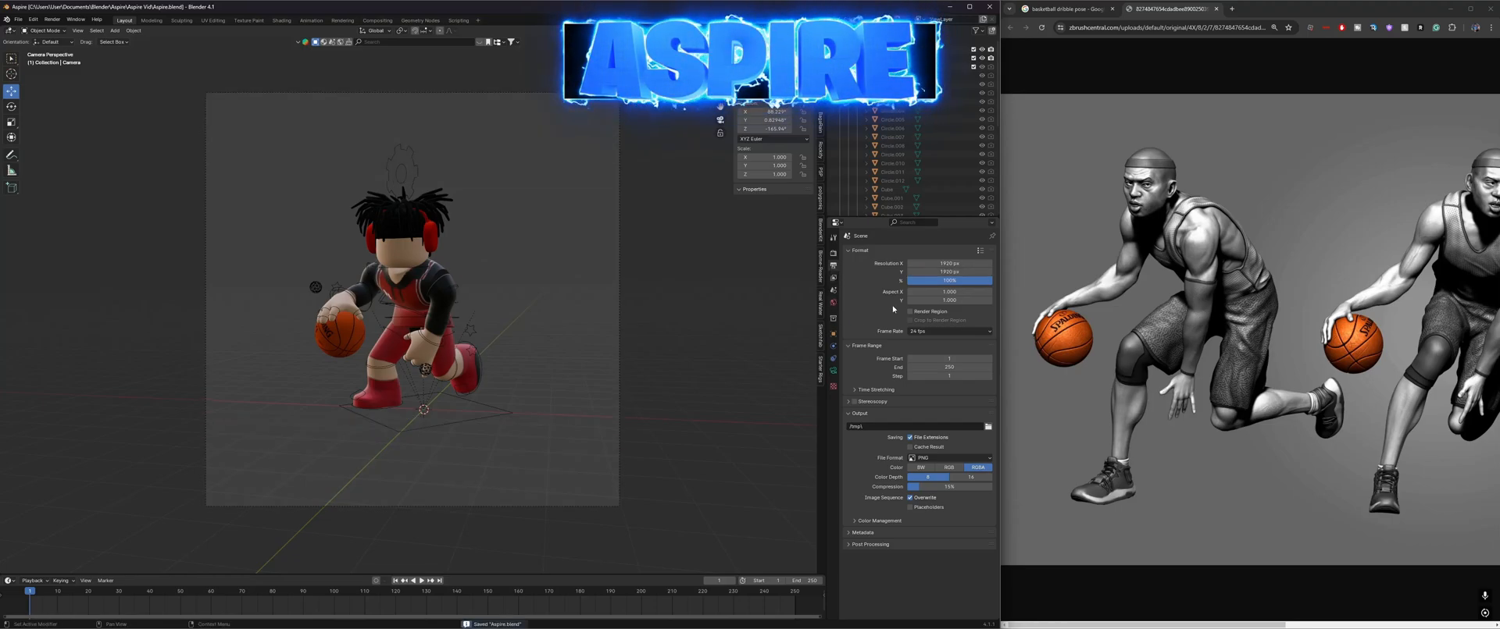
Step: Fly the camera toward the character until it fills the square frame, and save the file
key(shift+grave)
key(w)
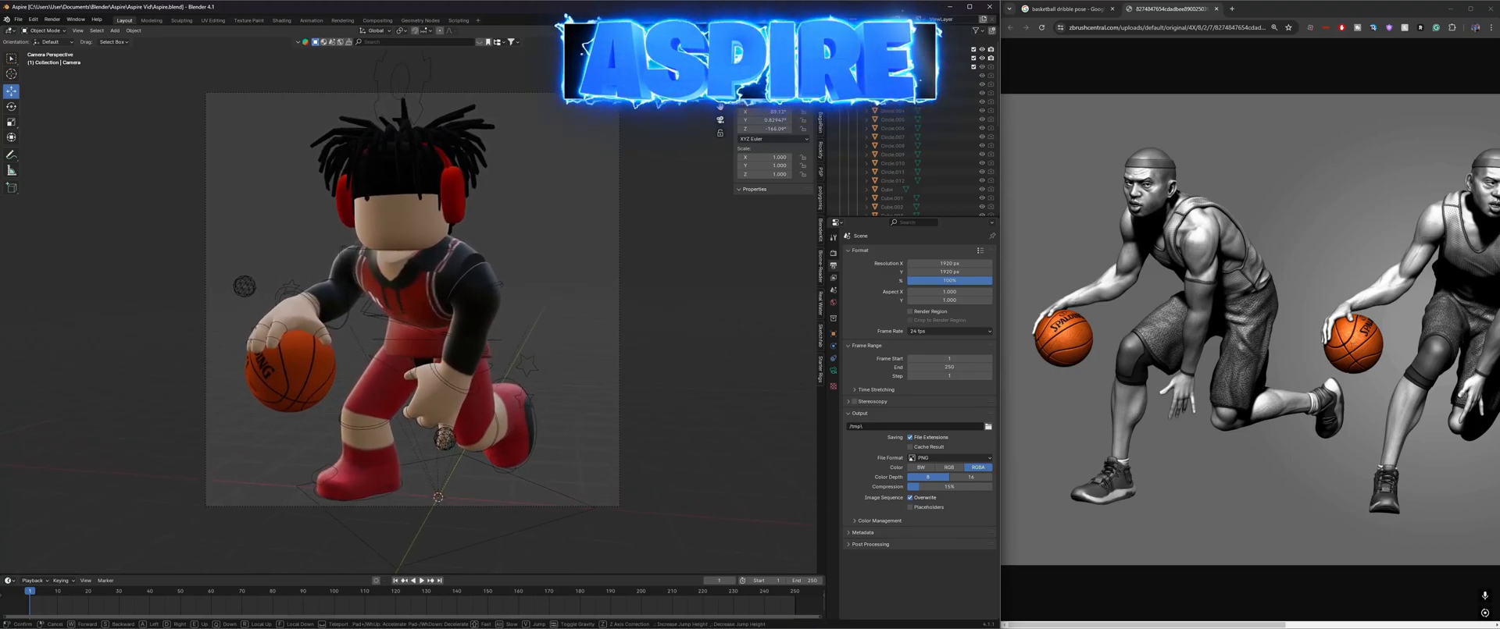
key(Return)
key(ctrl+s)
Step: Set the output's vertical resolution to 1080 px for a widescreen frame
click(931, 272)
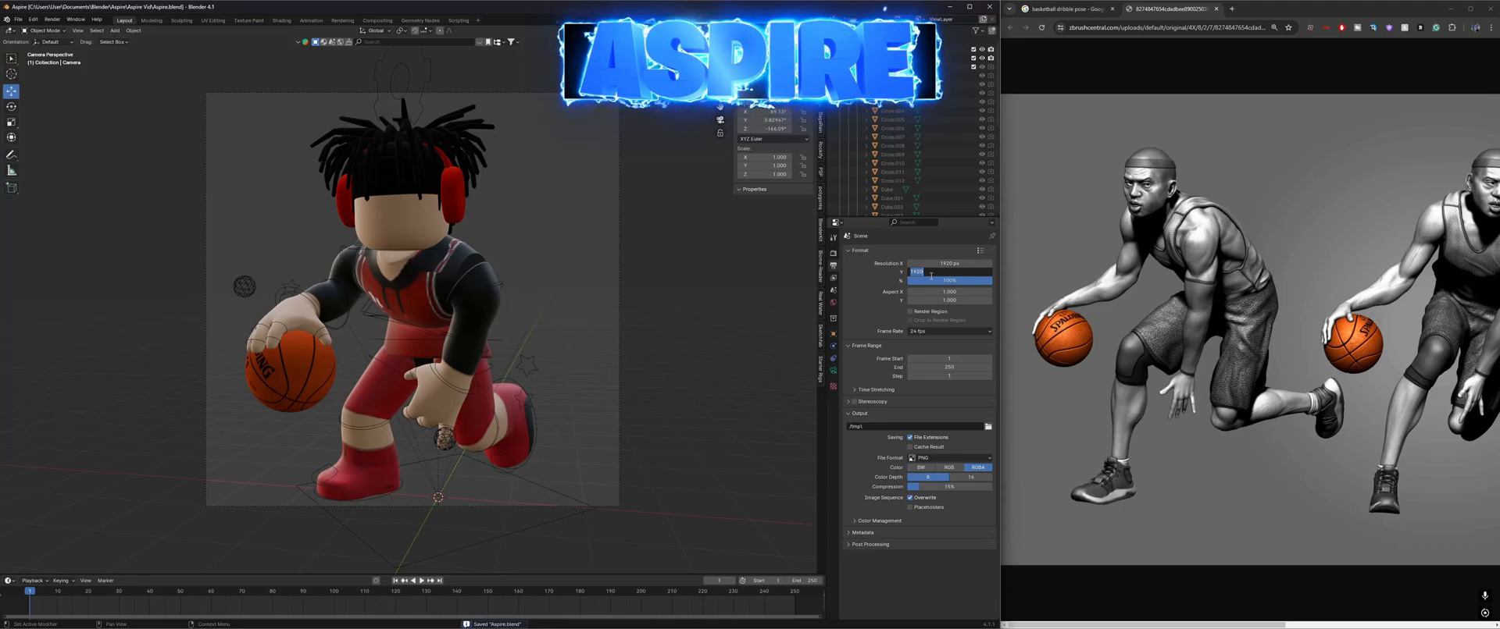
text(1080)
key(Return)
Step: Fly the camera backward and sideways to place the character on the right side of the widescreen frame
key(shift+grave)
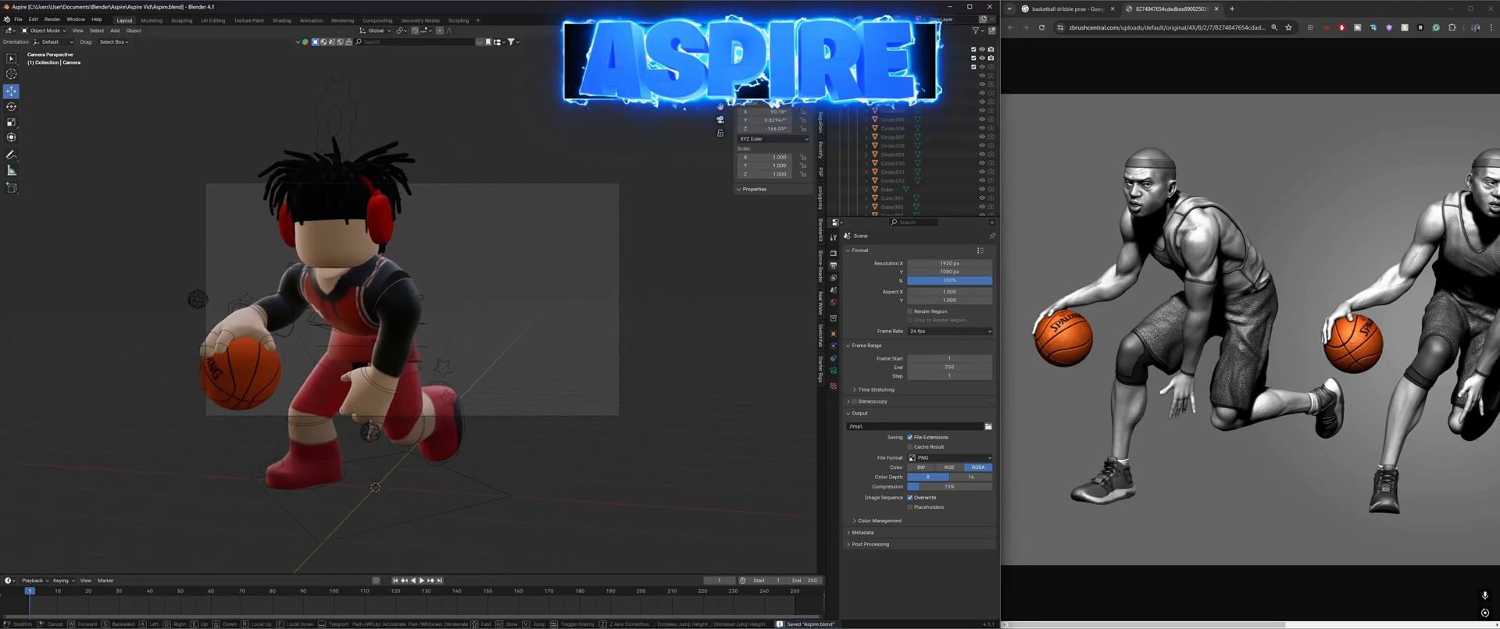
key(s)
key(a)
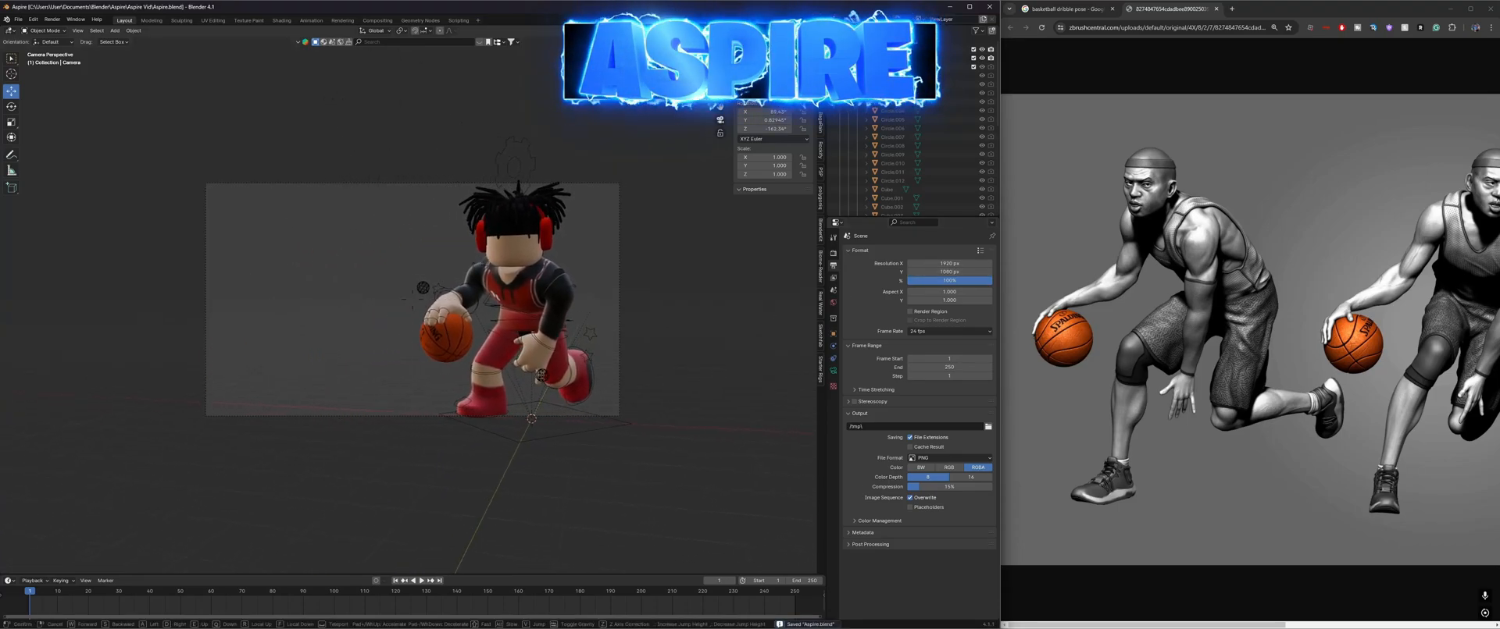
key(w)
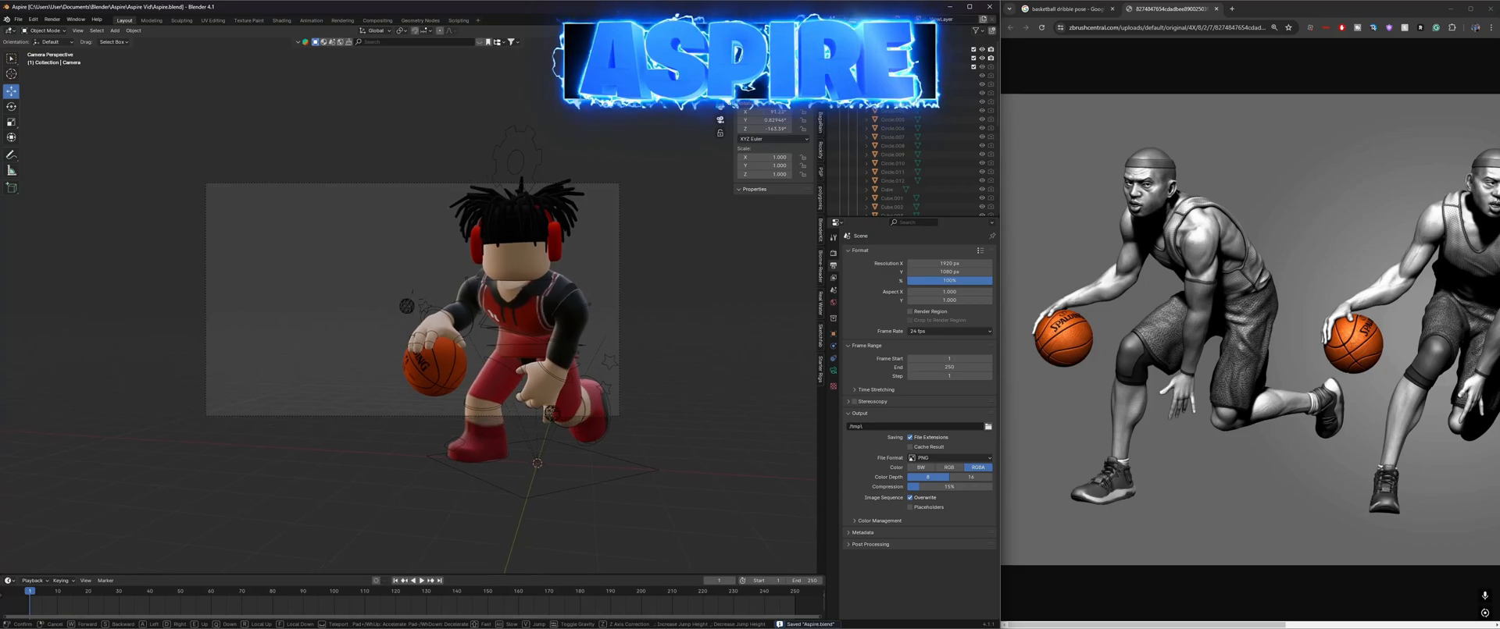
click(787, 335)
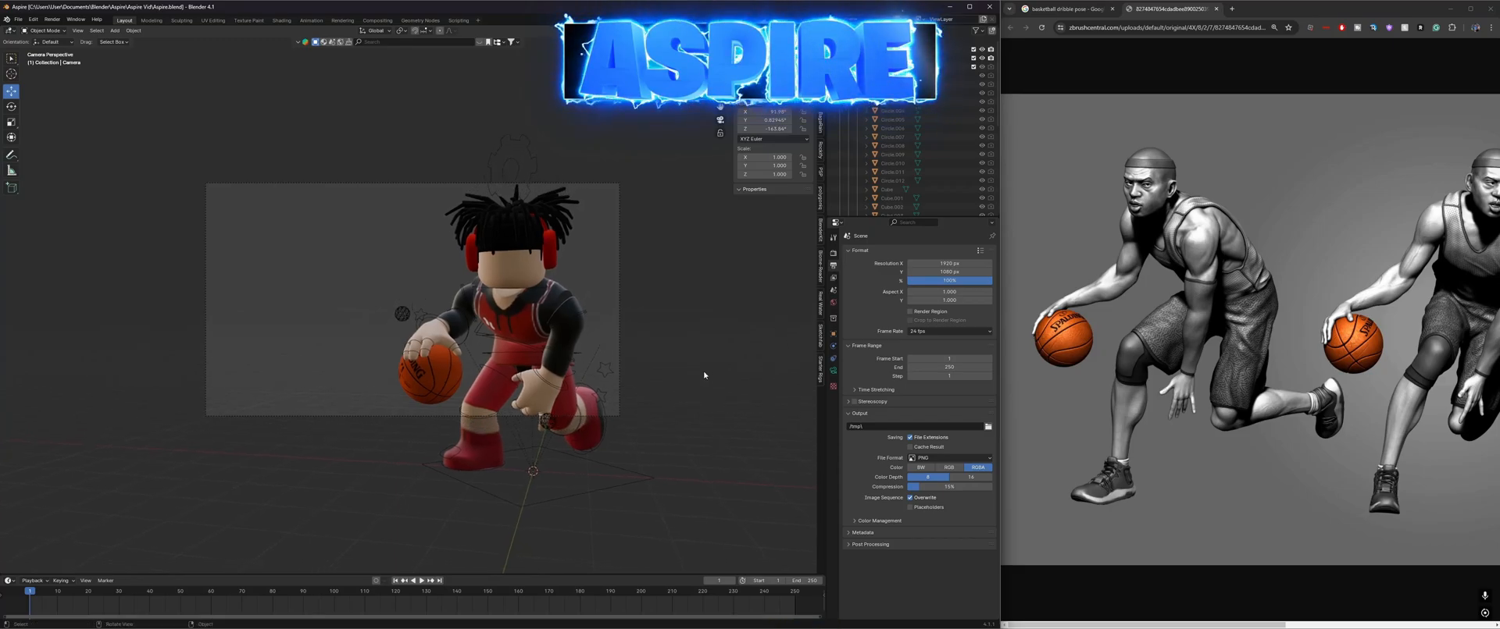
Step: Set the output's vertical resolution back to 1920 px and save the file
double_click(942, 273)
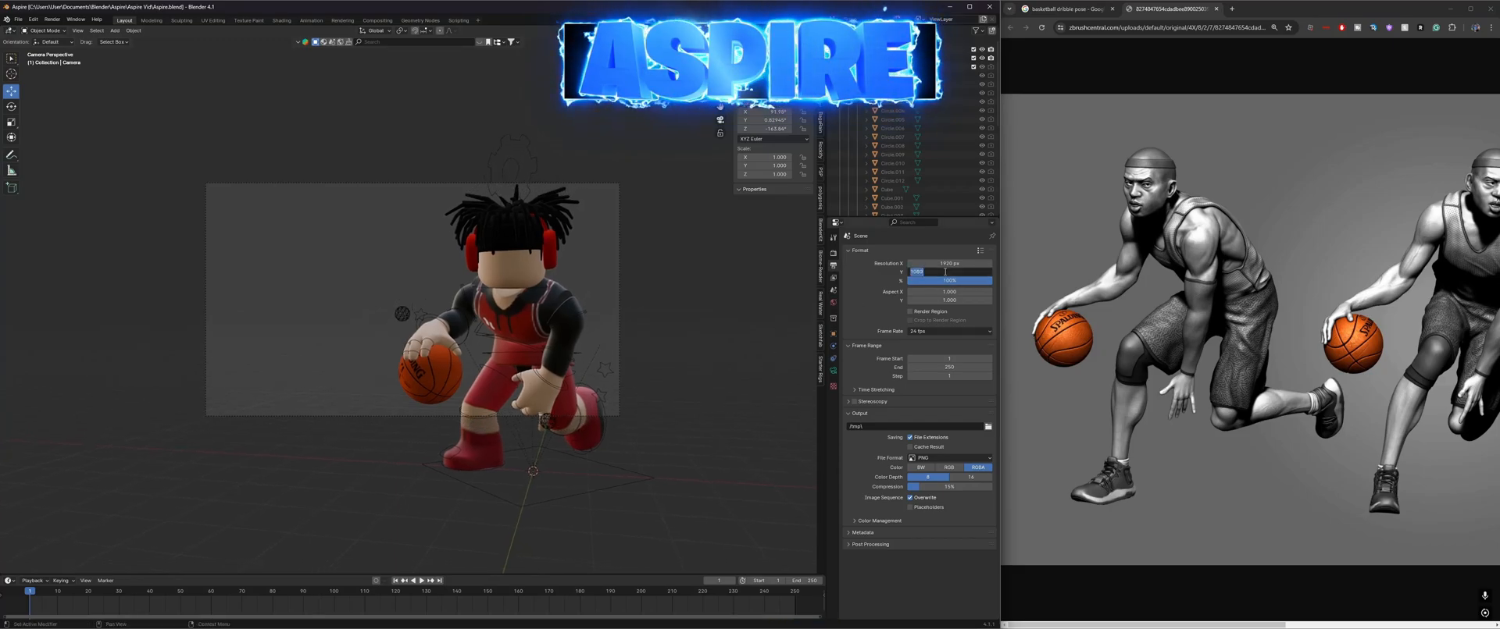
text(1920)
key(Return)
key(ctrl+s)
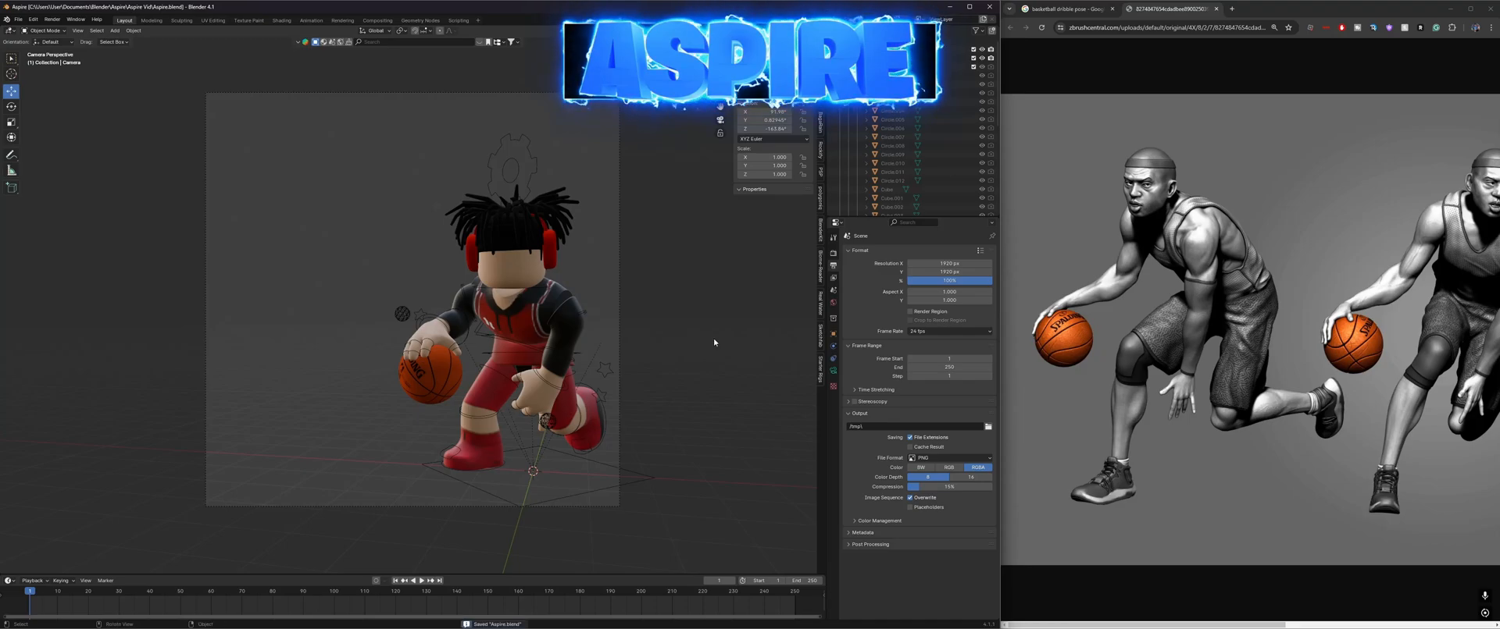
Step: Fly the camera closer and adjust its height and distance so the whole character fills the square frame, and save
key(shift+grave)
key(w)
key(w)
key(q)
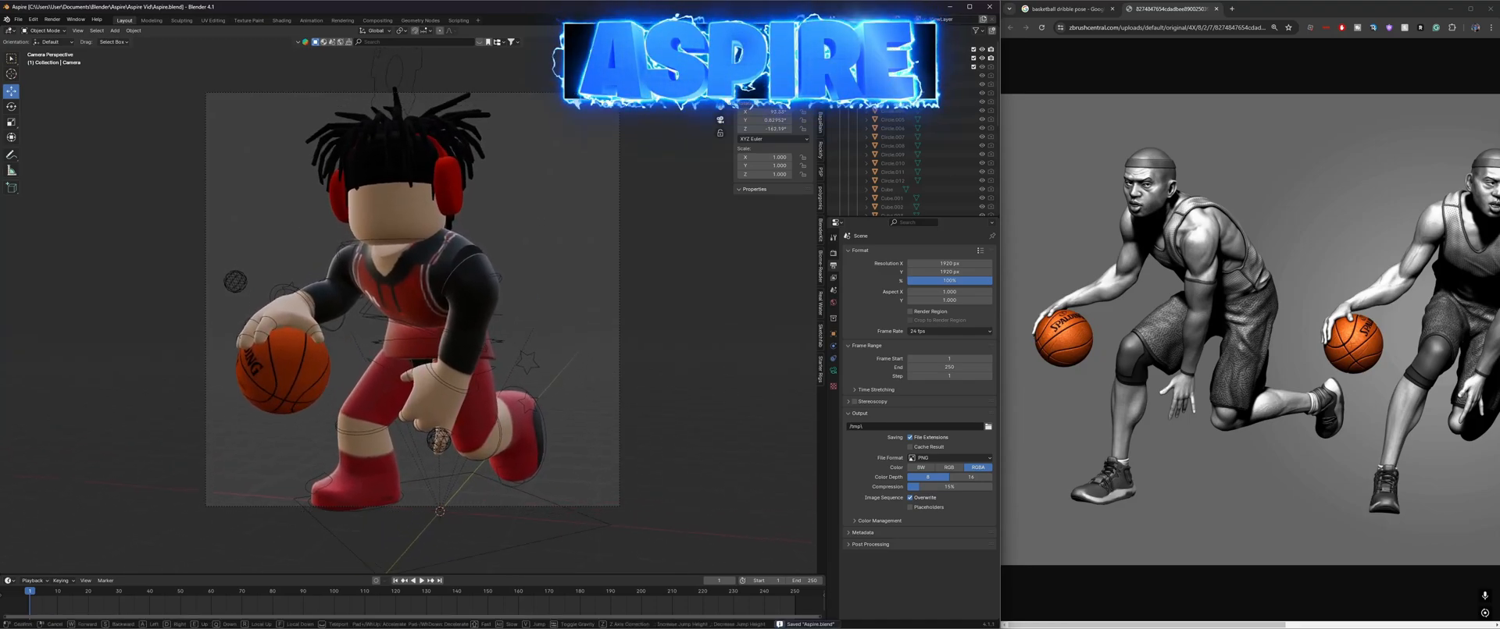
key(e)
key(s)
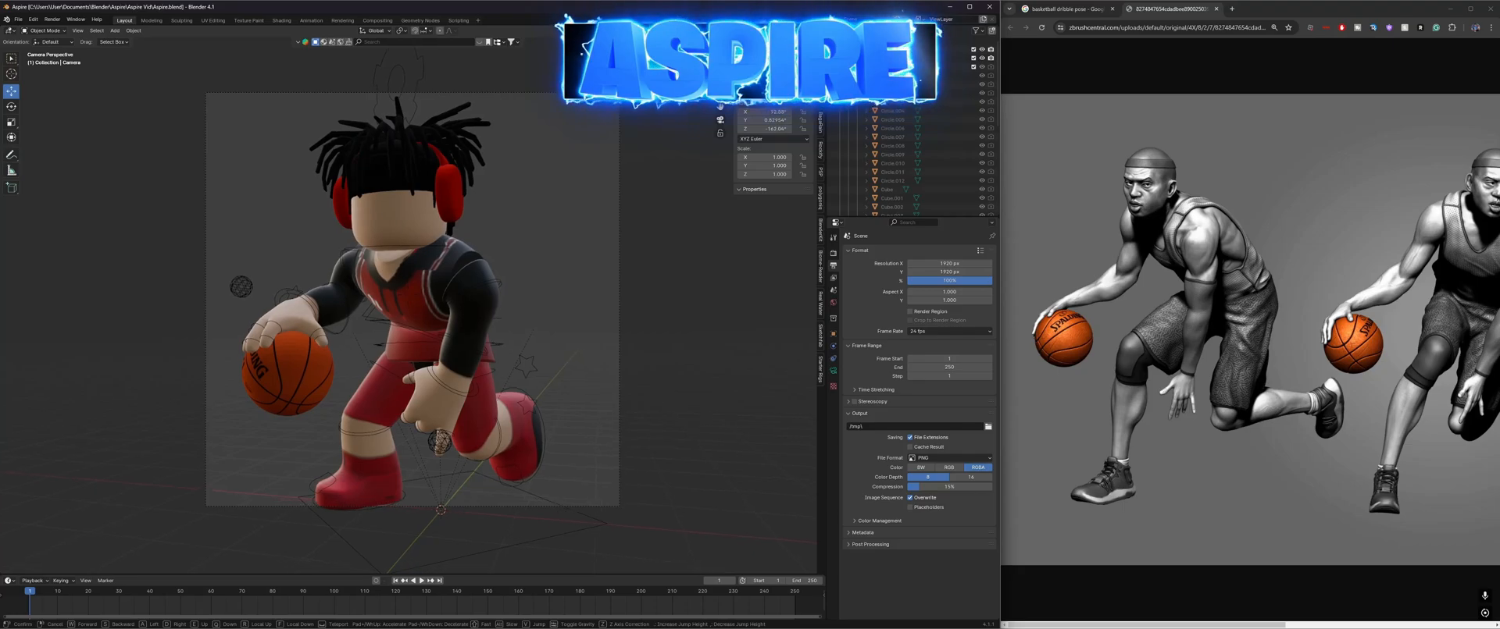
key(w)
key(s)
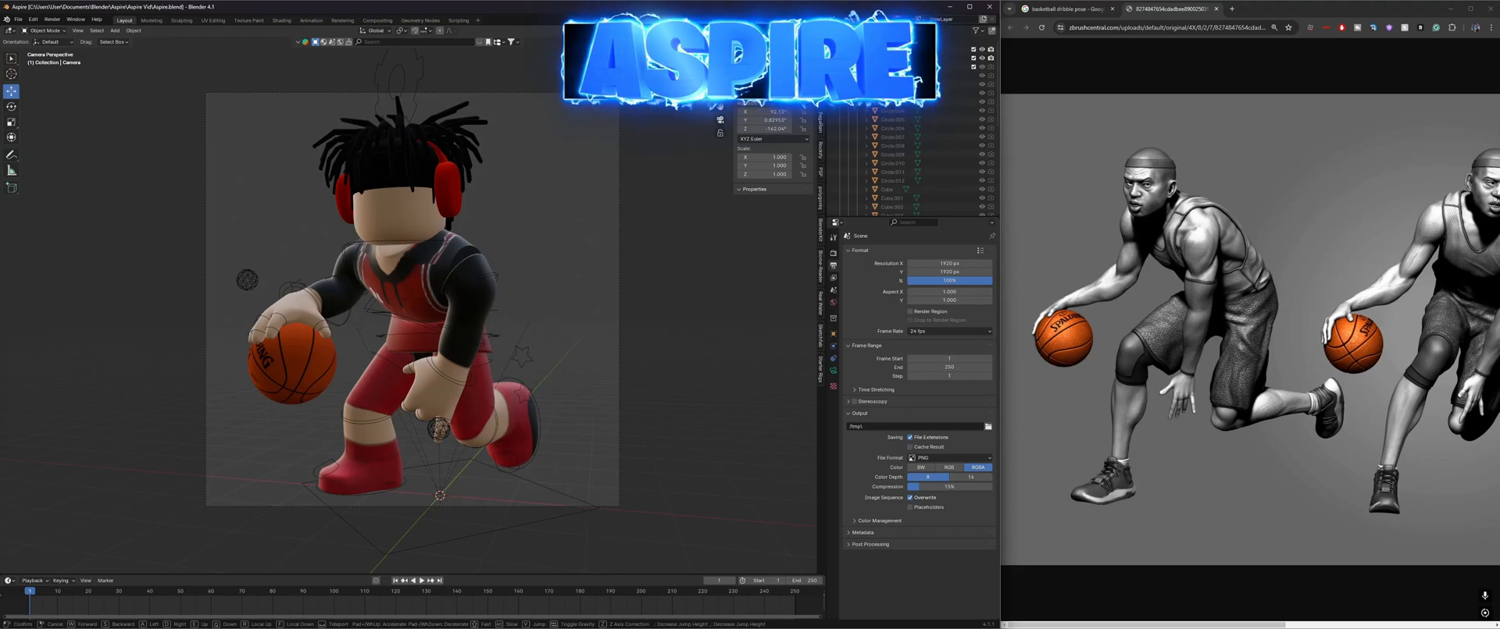
click(714, 342)
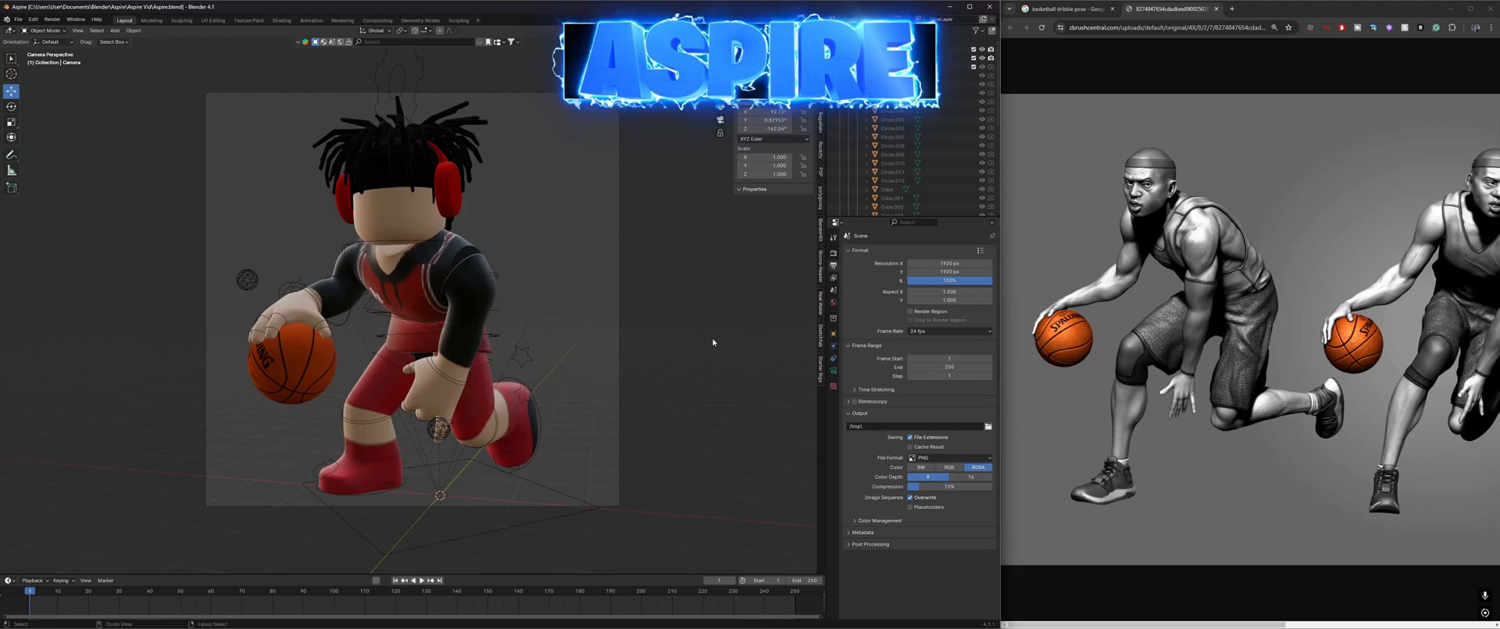
key(ctrl+s)
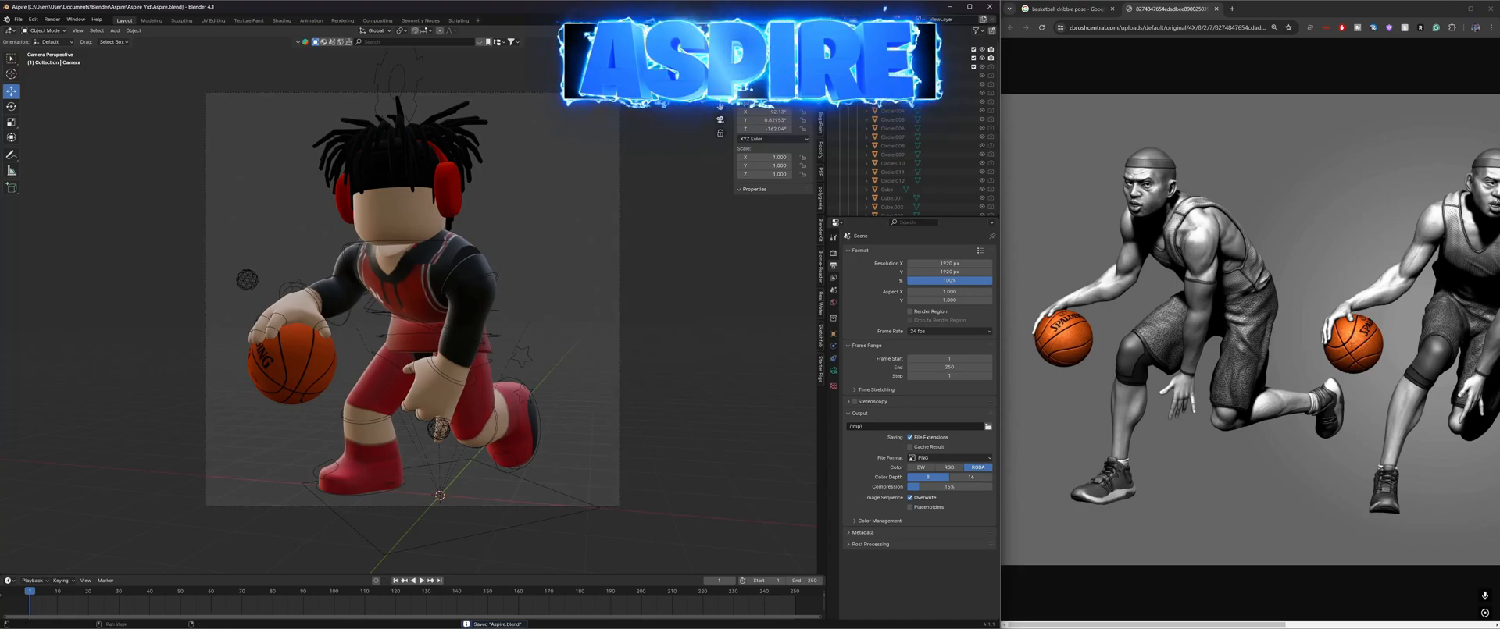
Step: Preview the scene in rendered shading and enable the transparent film background in the render settings, saving the file
click(809, 31)
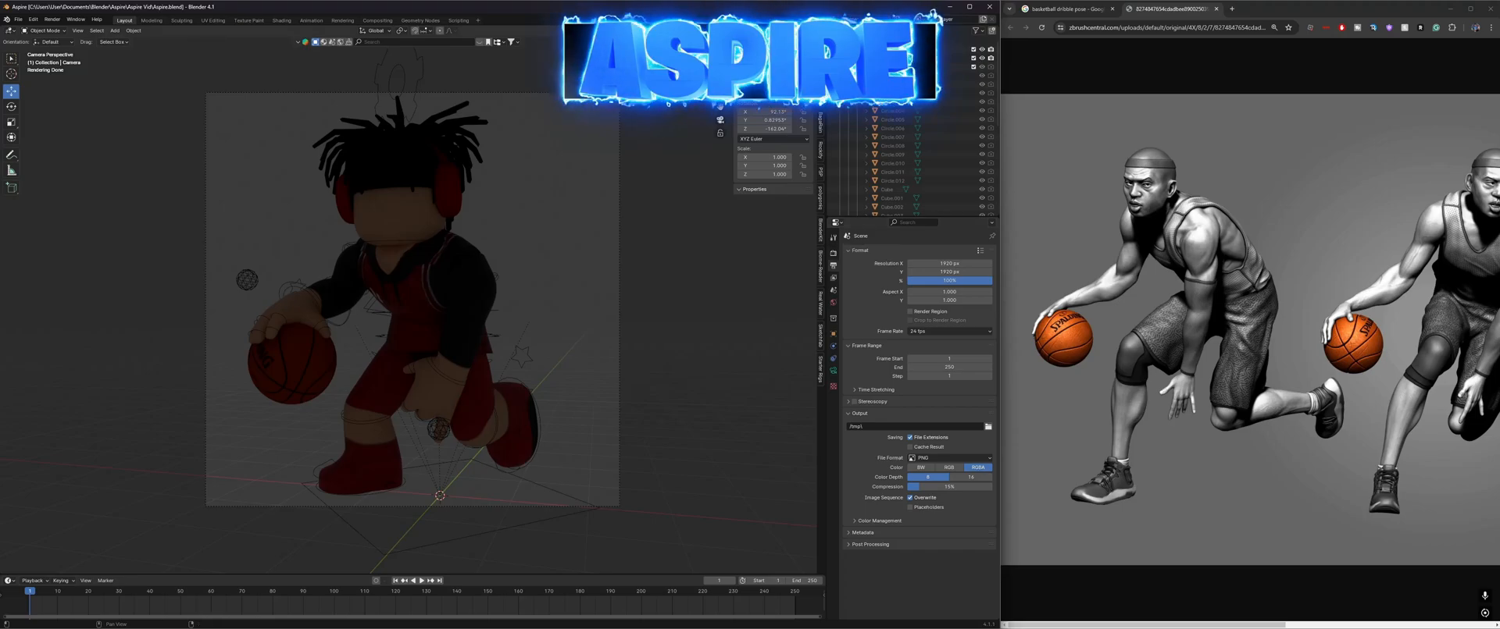
click(802, 30)
click(833, 253)
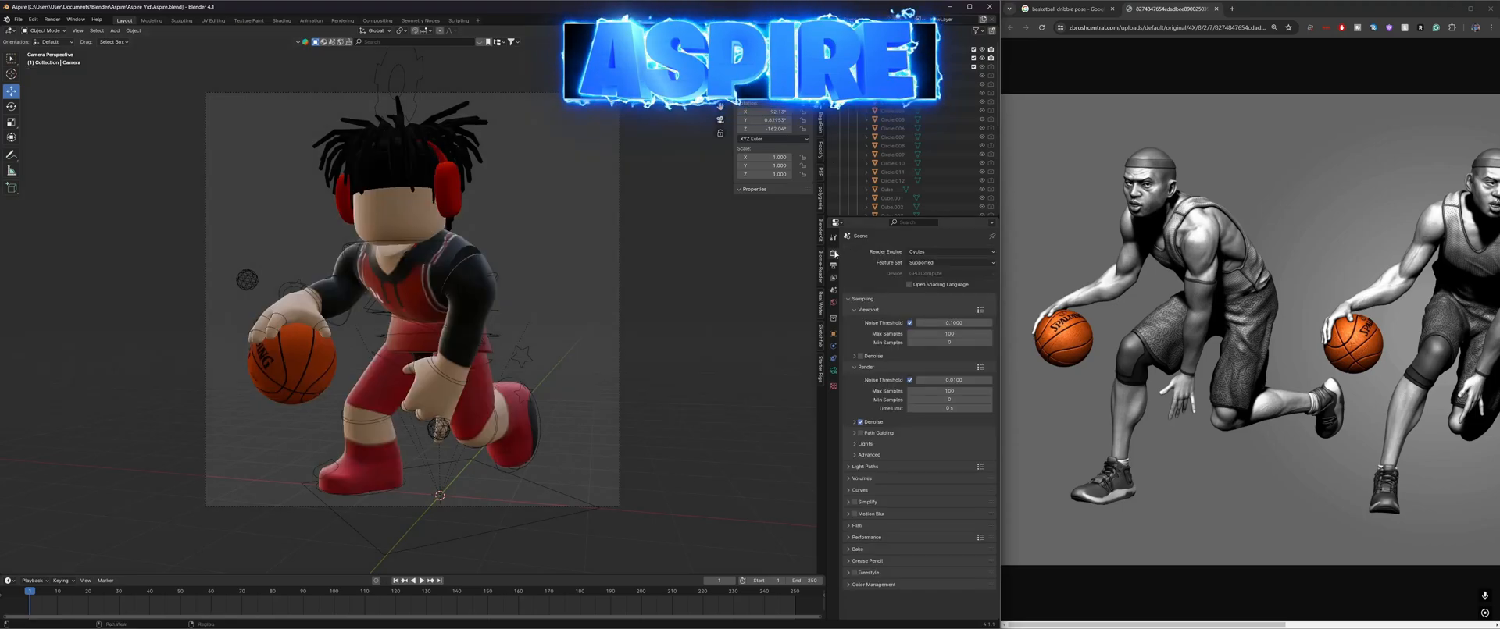
click(856, 526)
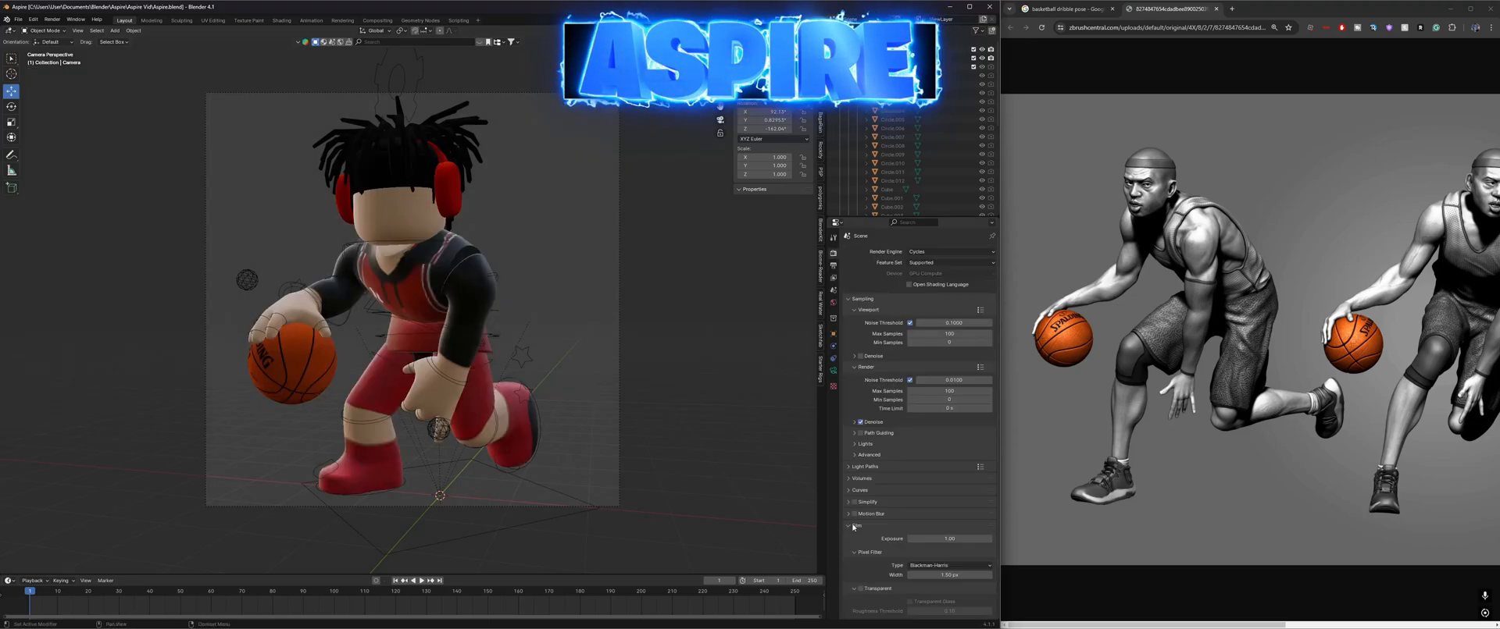
scroll(860, 533, down, 2)
click(860, 531)
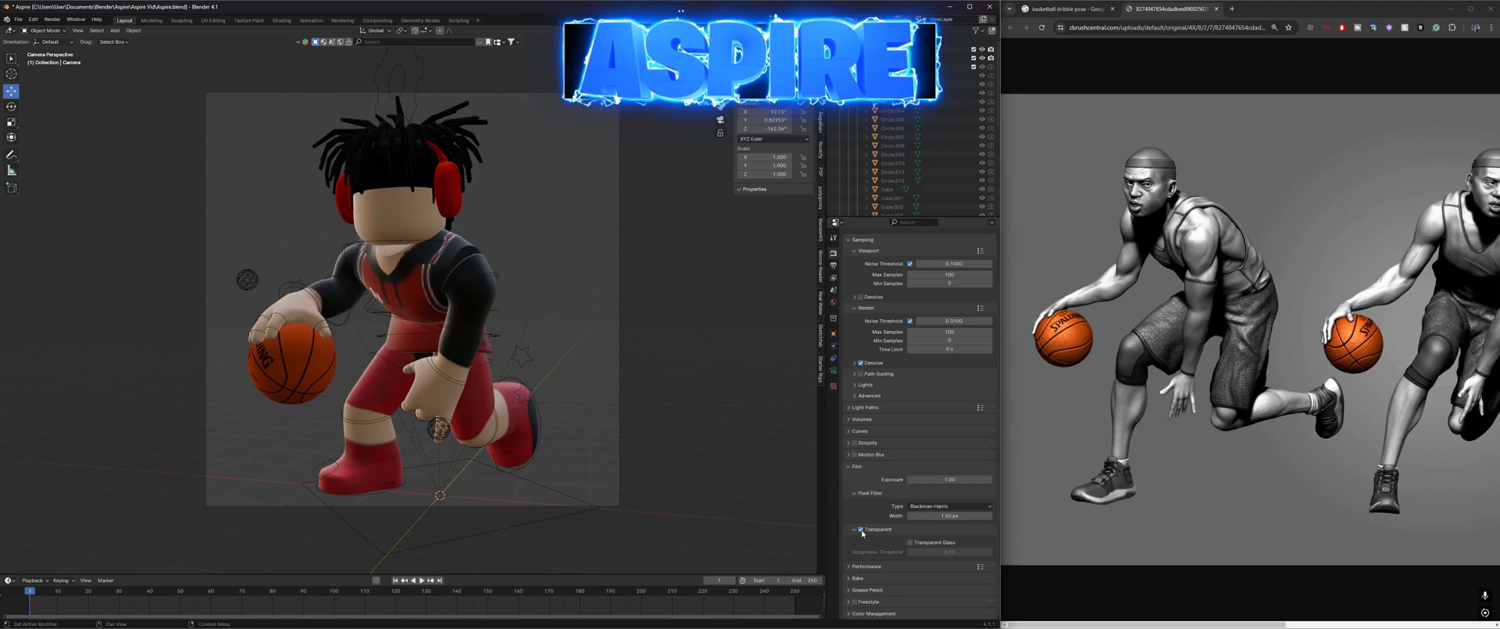
click(853, 465)
key(ctrl+s)
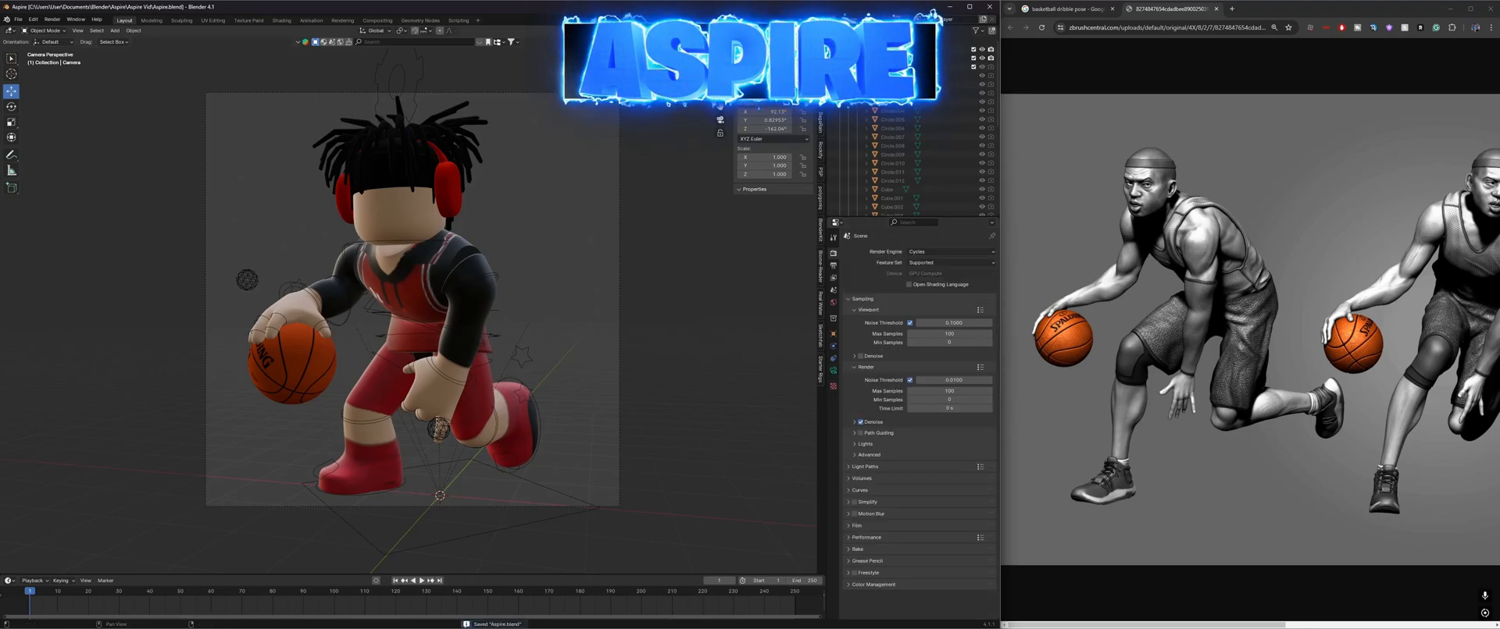
Step: Show the viewport in rendered shading, enable Render Region in the output settings, and save the file
click(809, 31)
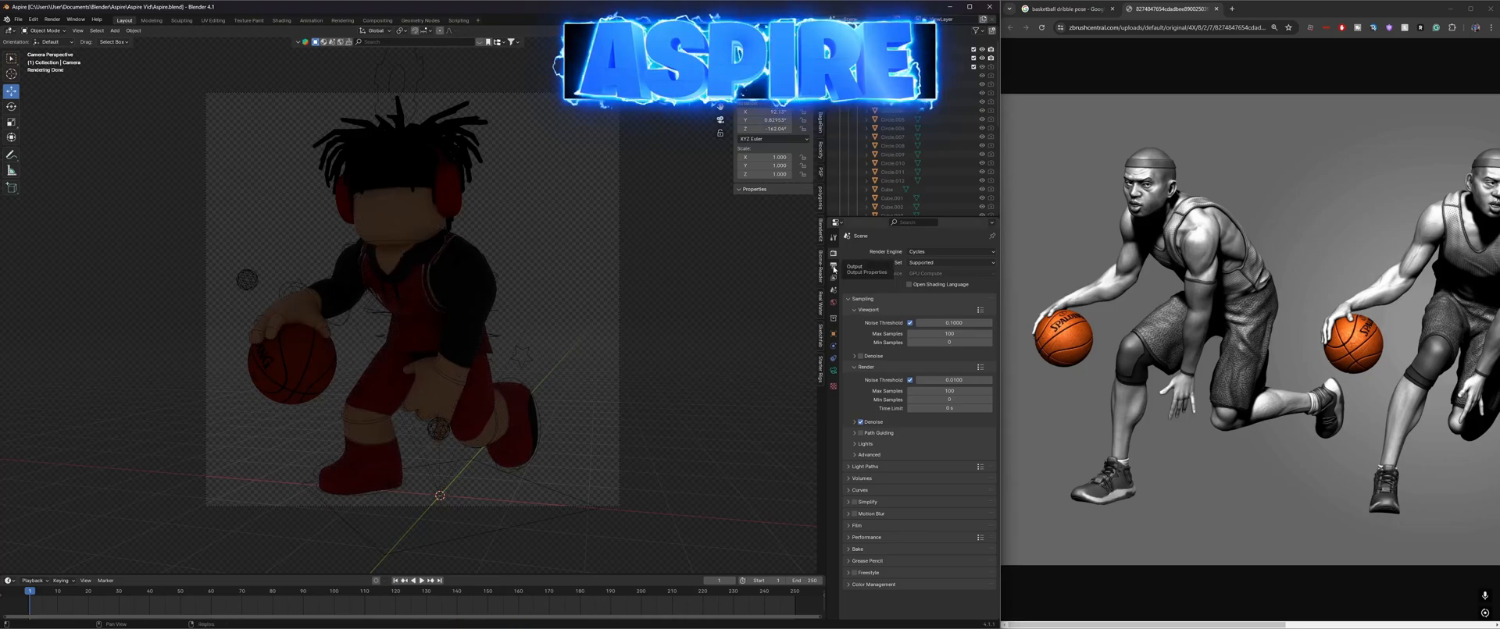
click(833, 266)
click(910, 312)
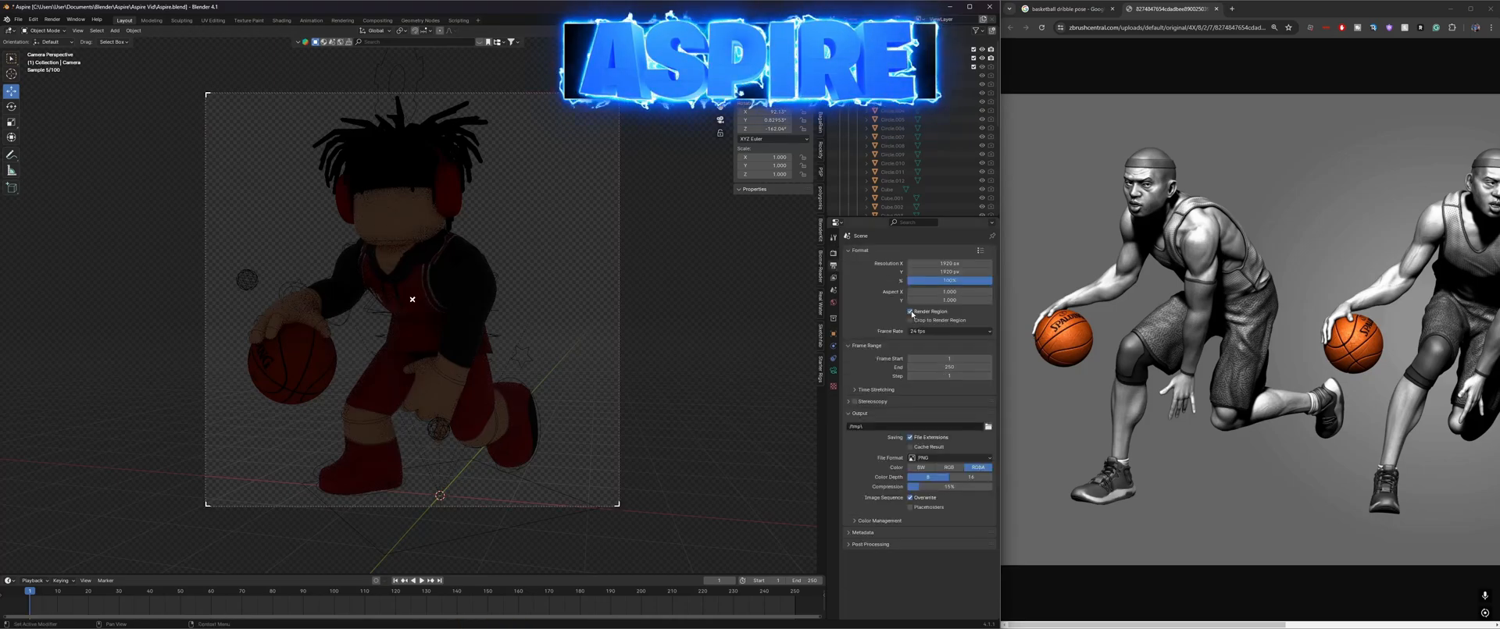
key(ctrl+s)
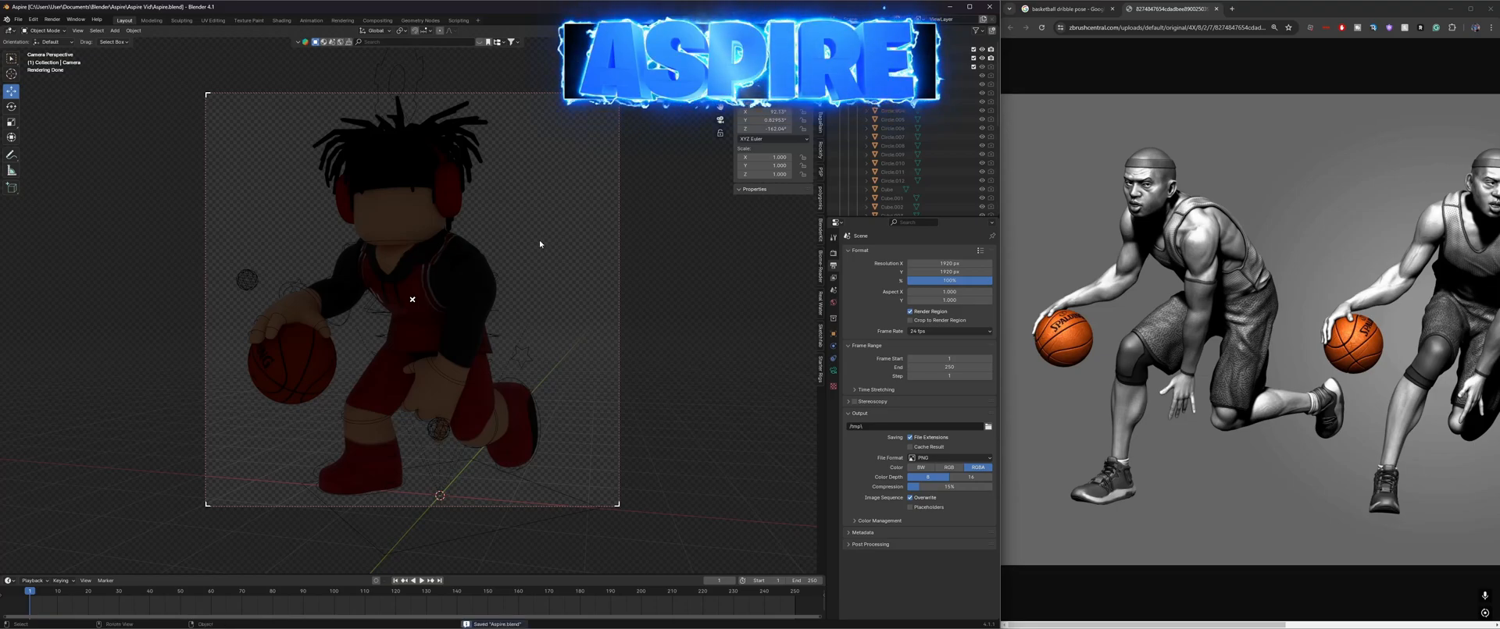
Step: Fly the camera sideways and vertically to recentre the whole dribbling character within the square frame
key(shift+grave)
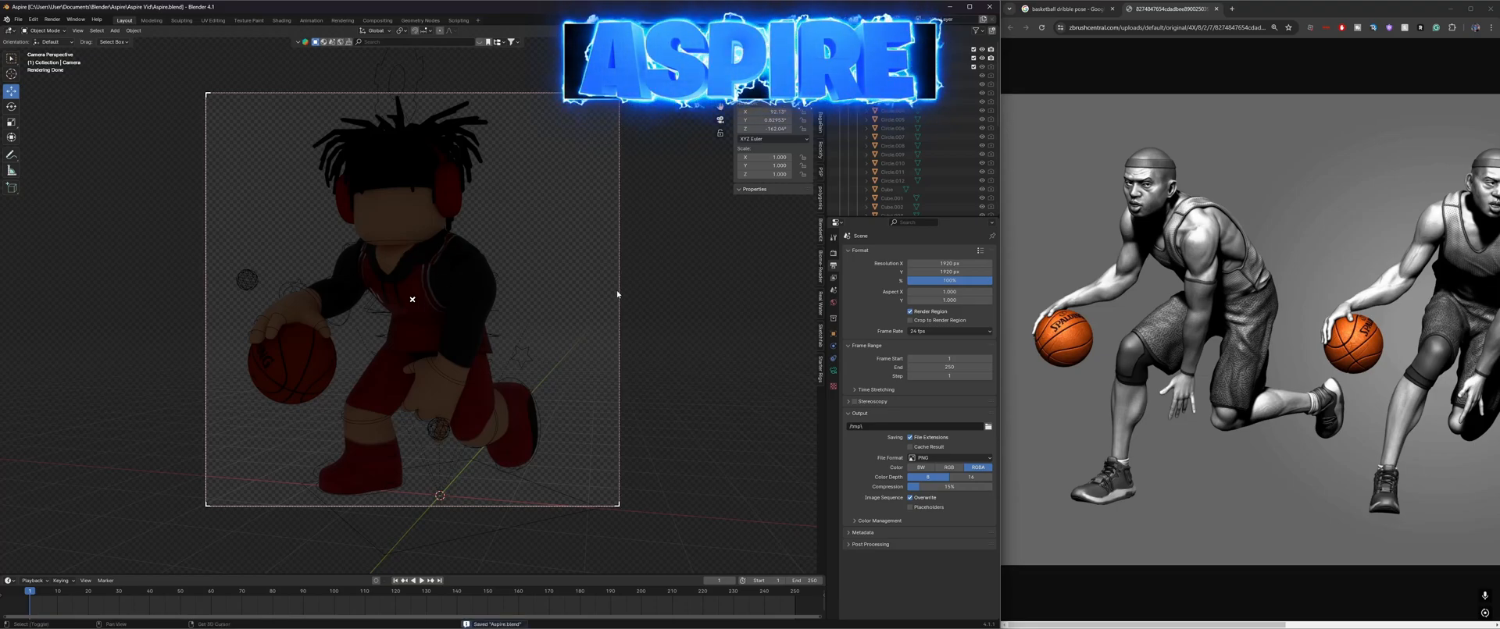
key(d)
click(511, 309)
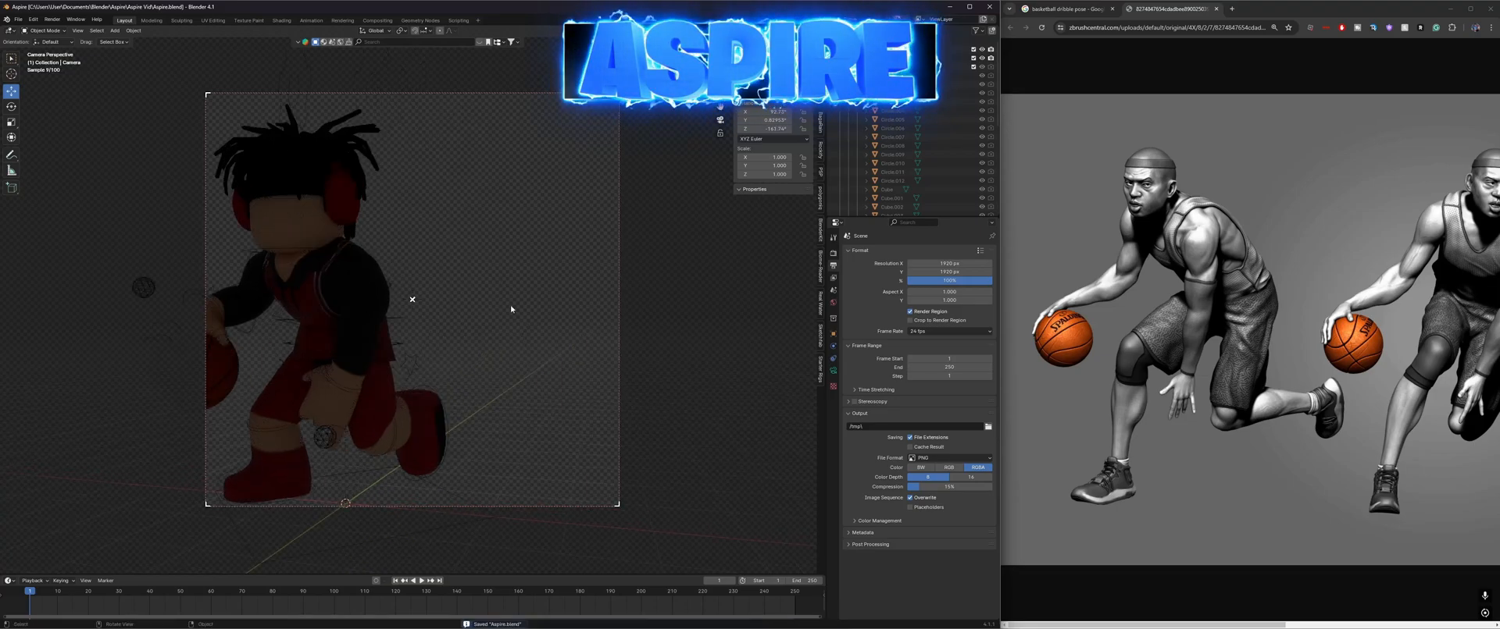
click(511, 310)
key(shift+grave)
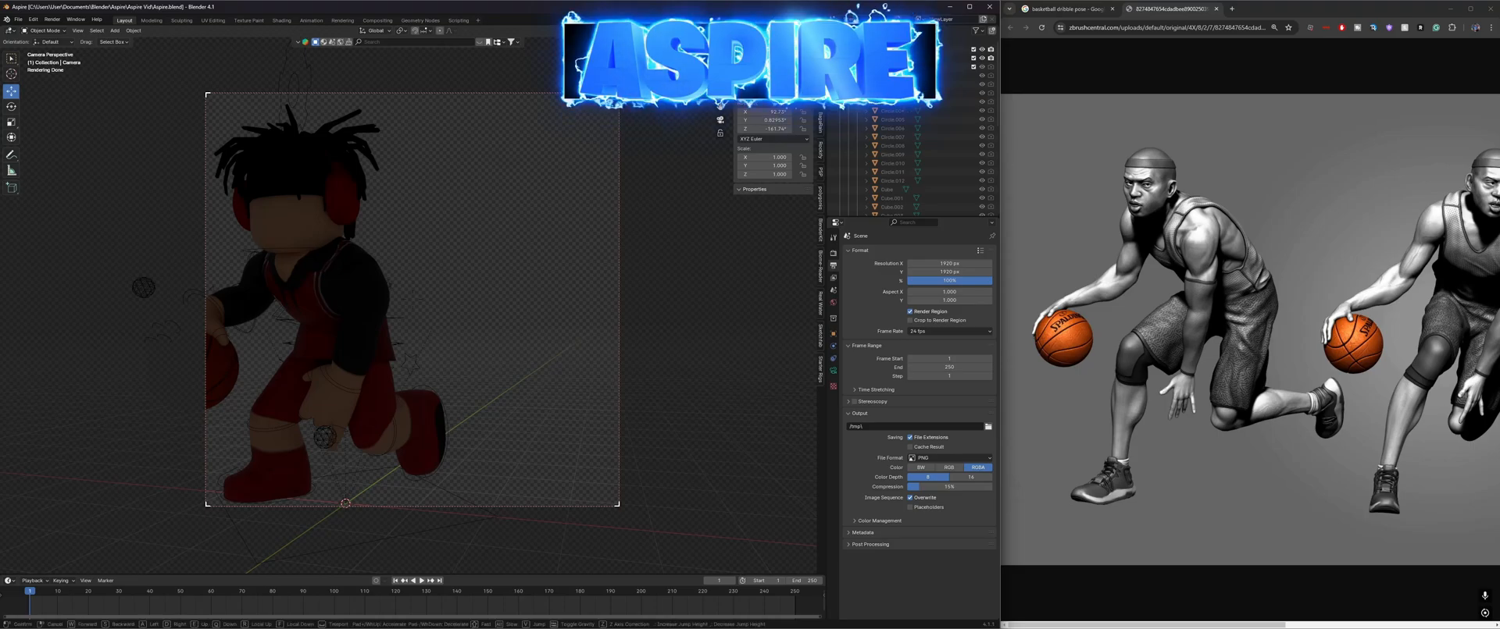
key(a)
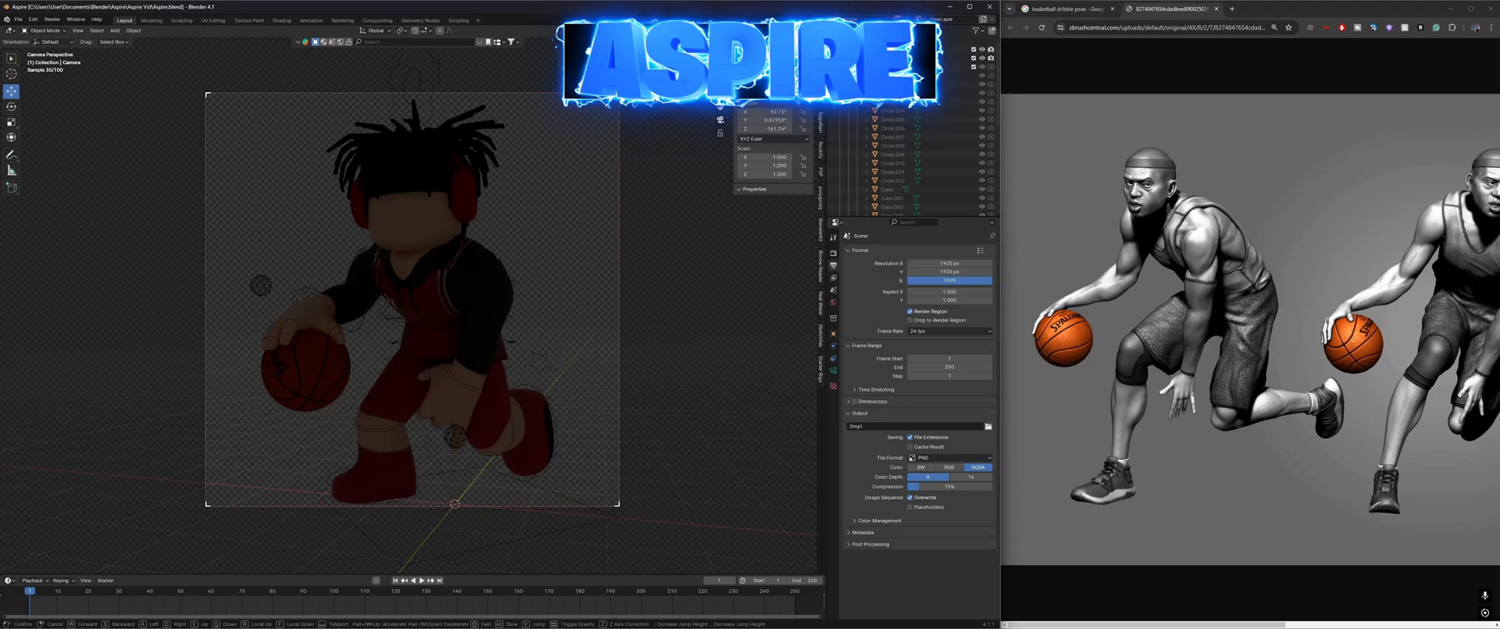
key(e)
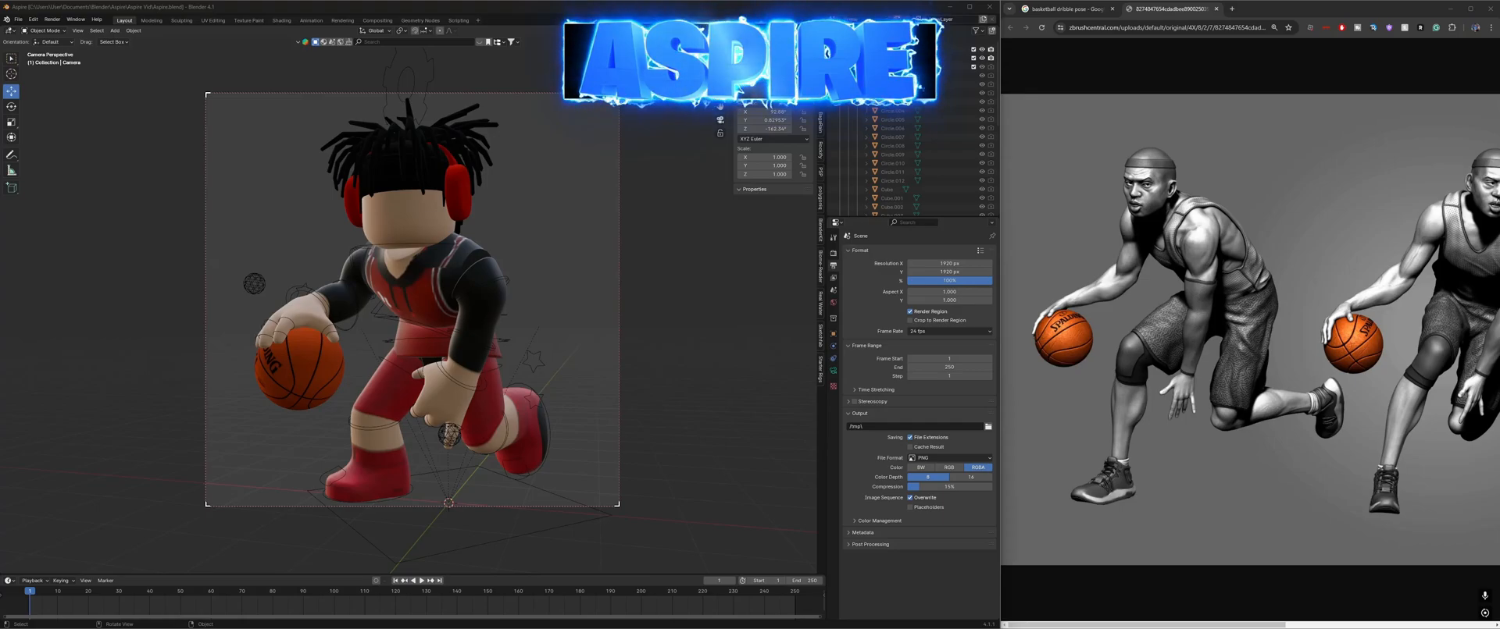
click(602, 288)
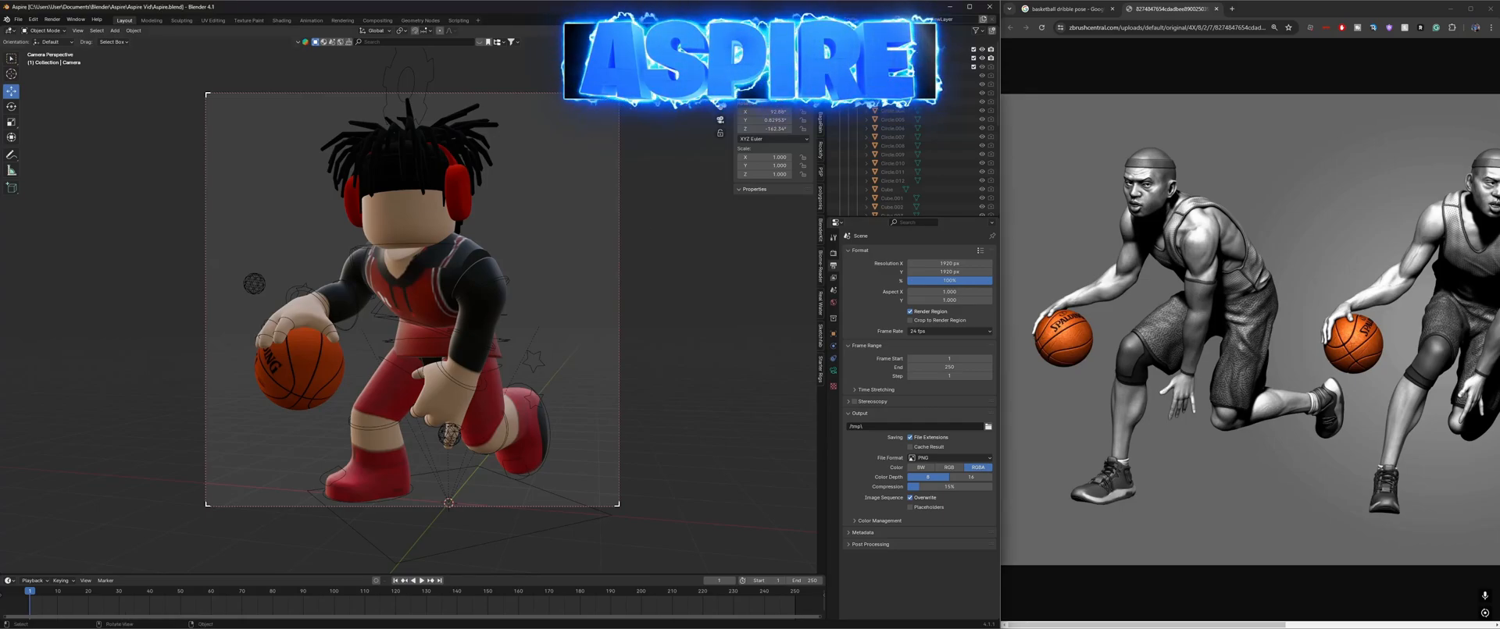
Step: Preview the camera view in rendered shading and add a sun light to the scene
click(810, 31)
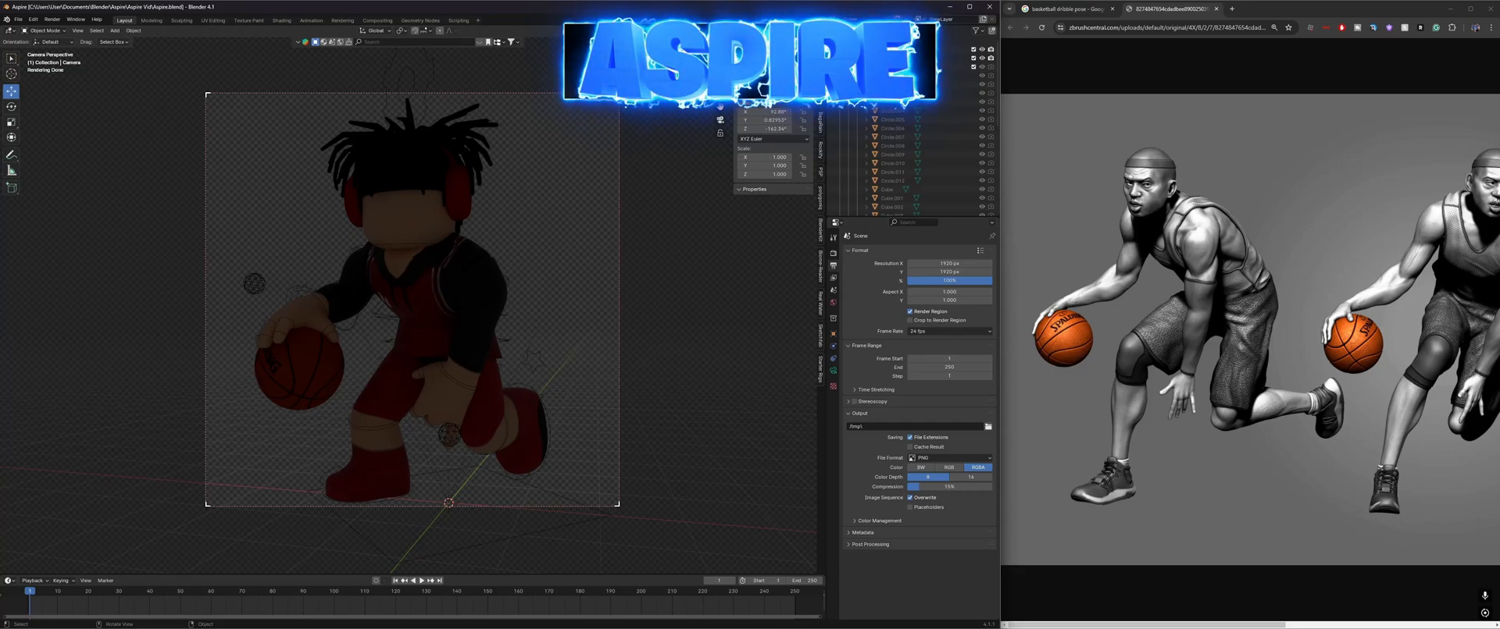
click(115, 31)
mouse_move(129, 146)
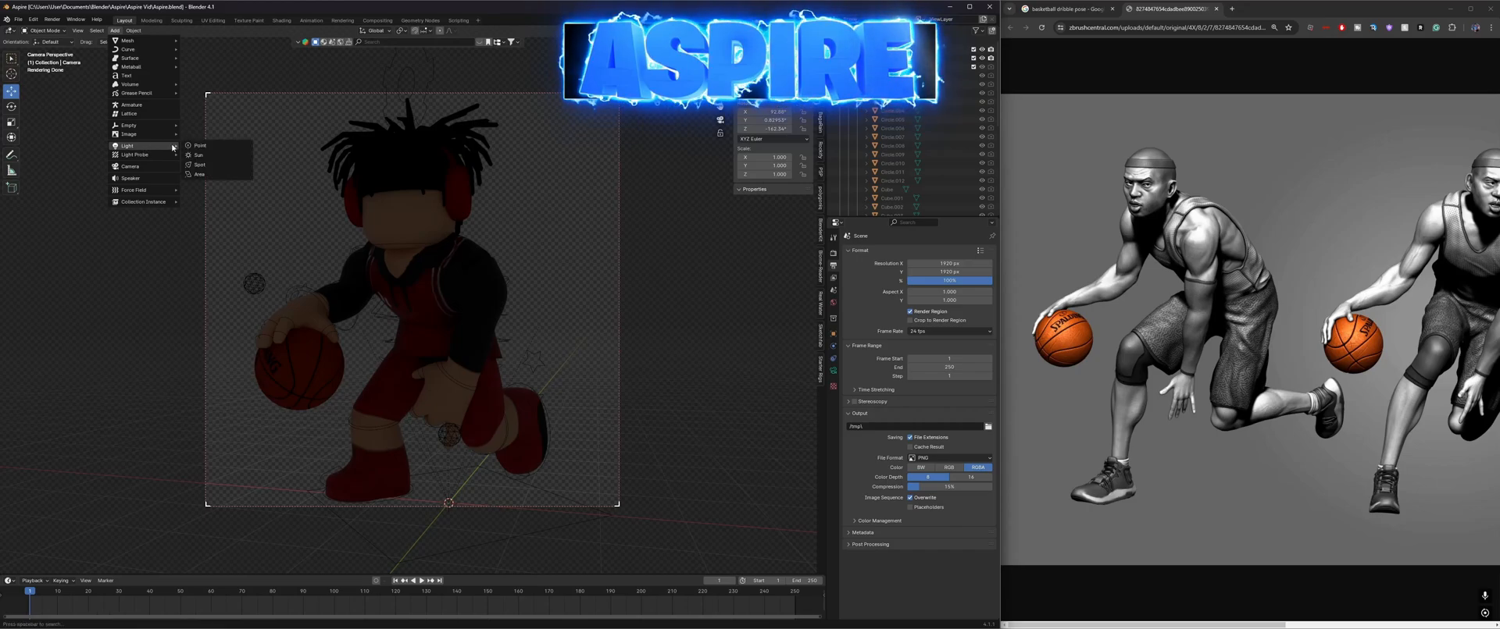
click(205, 157)
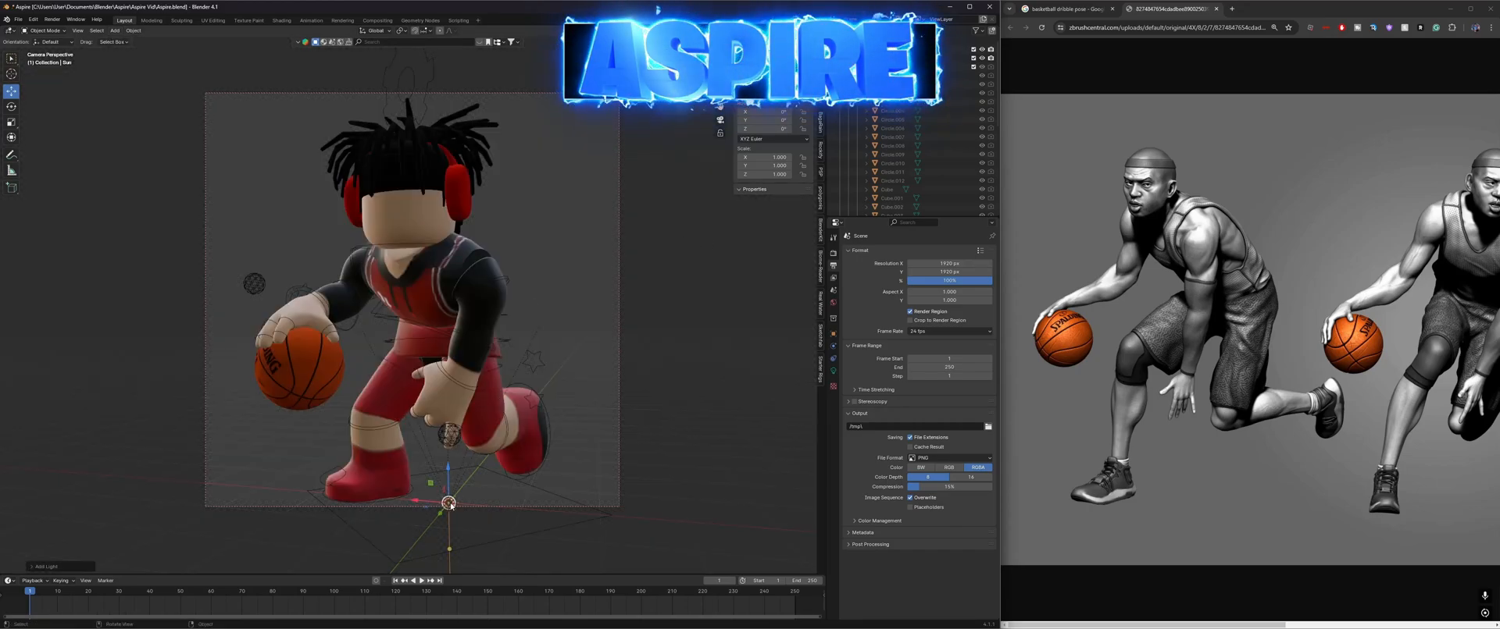
Step: Set the sun light's strength to 7.8 and save the file
click(834, 373)
click(968, 313)
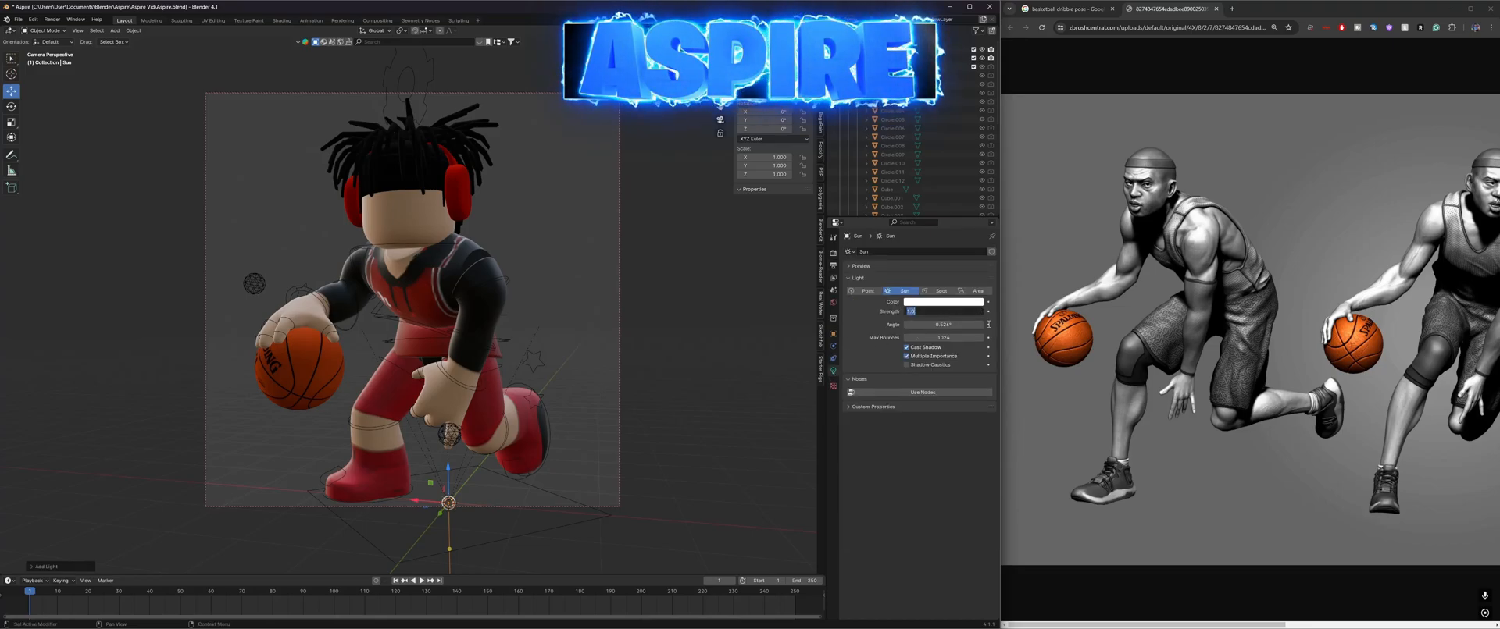
text(7.8)
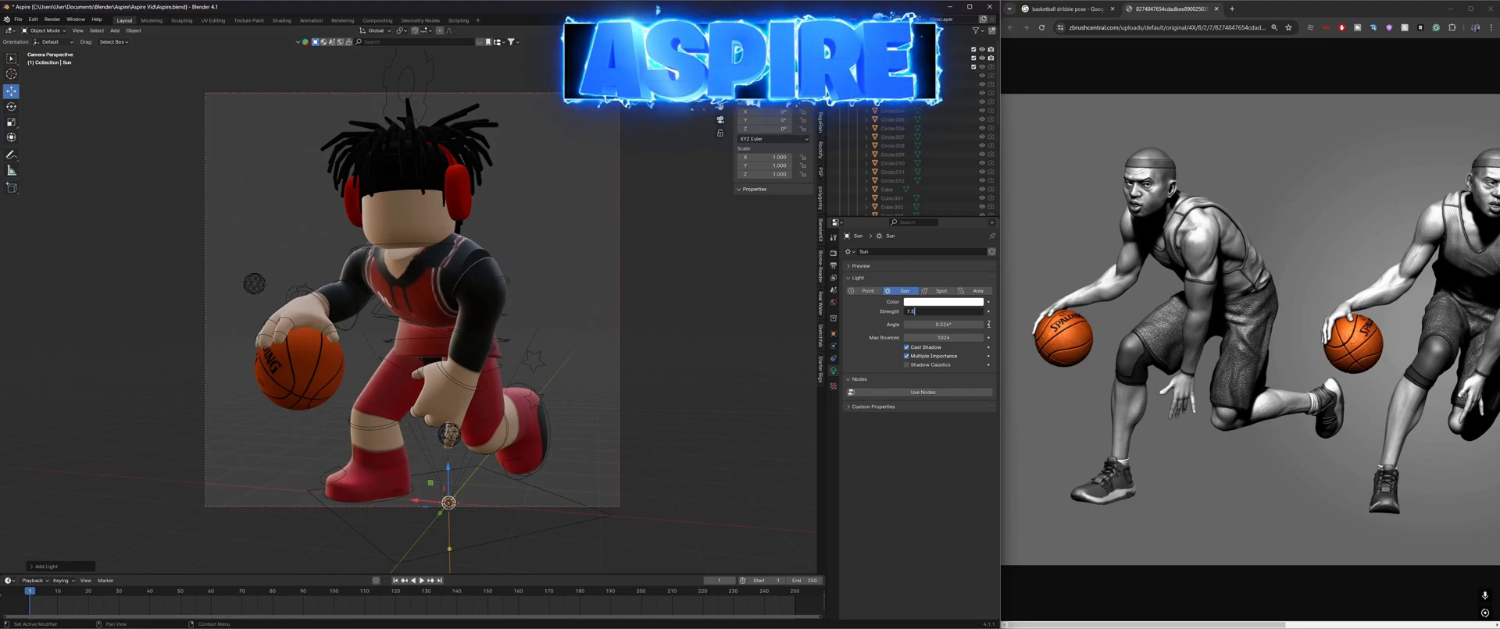
key(Return)
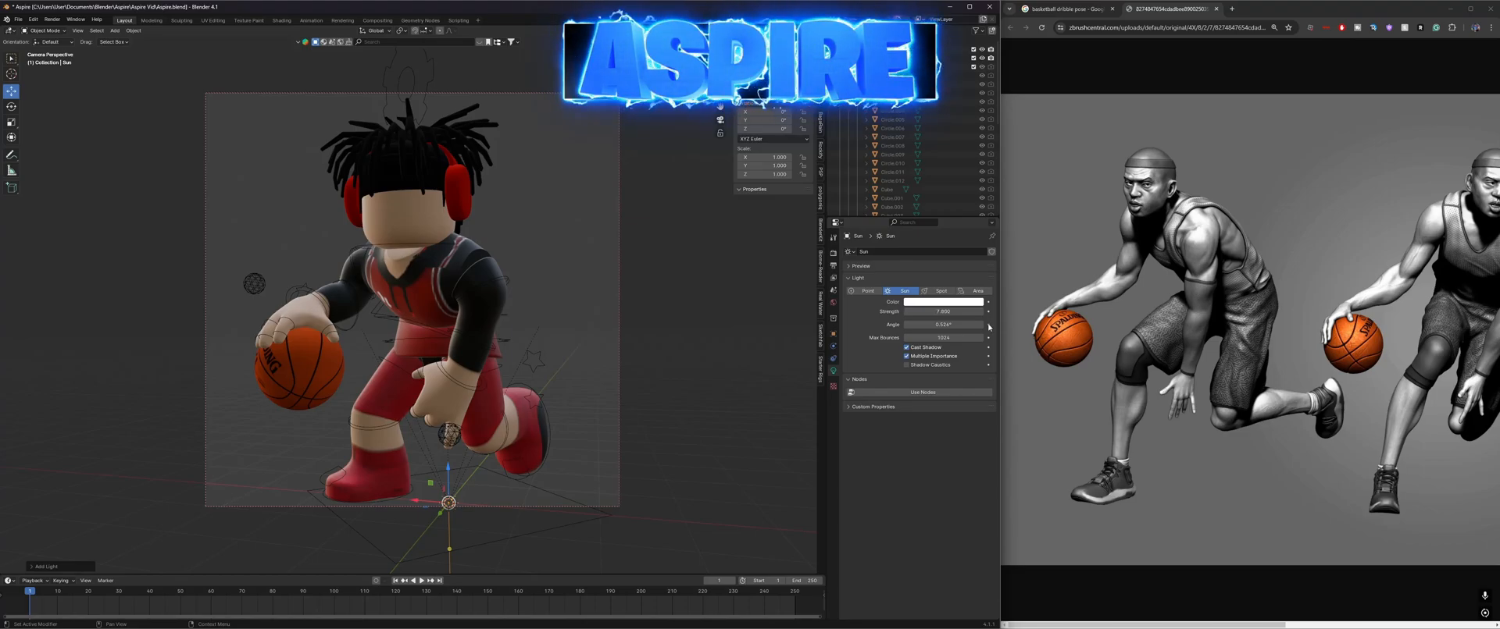
key(ctrl+s)
Step: Preview the lighting in rendered shading, increase the sun's angle to soften the shadows, and save the file
click(809, 31)
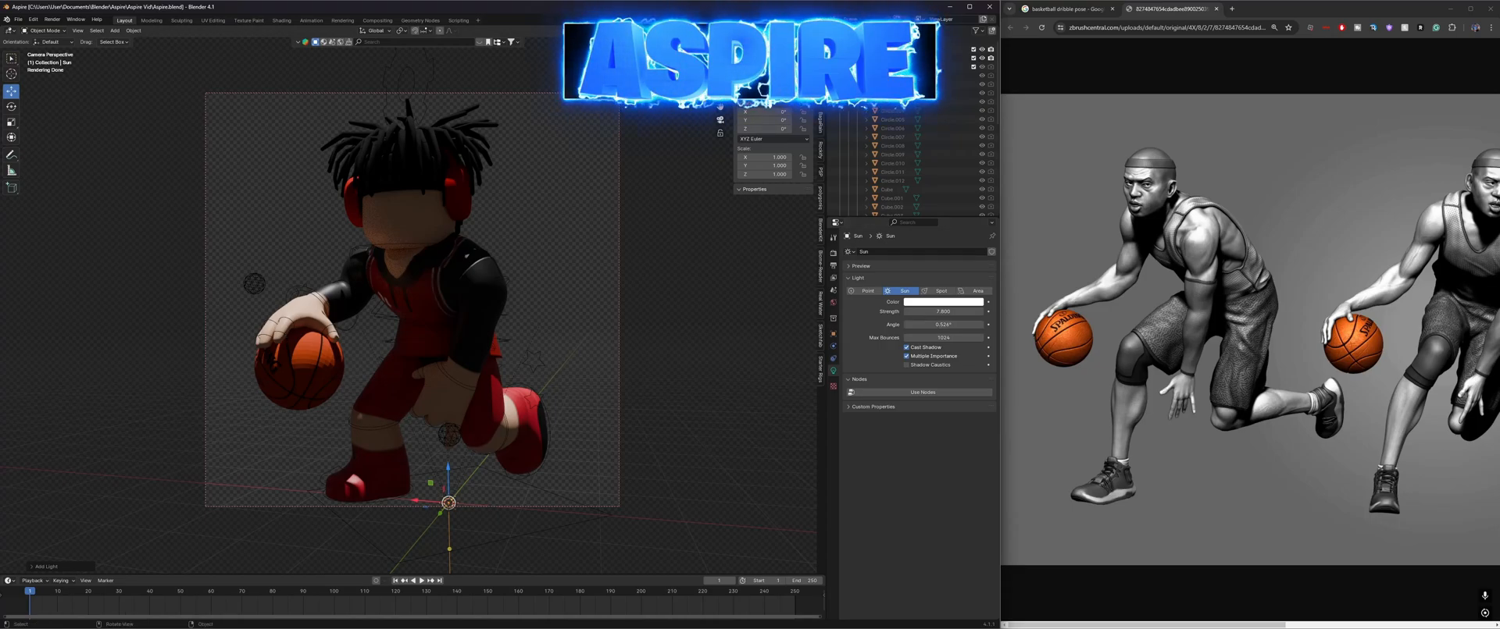
click(803, 31)
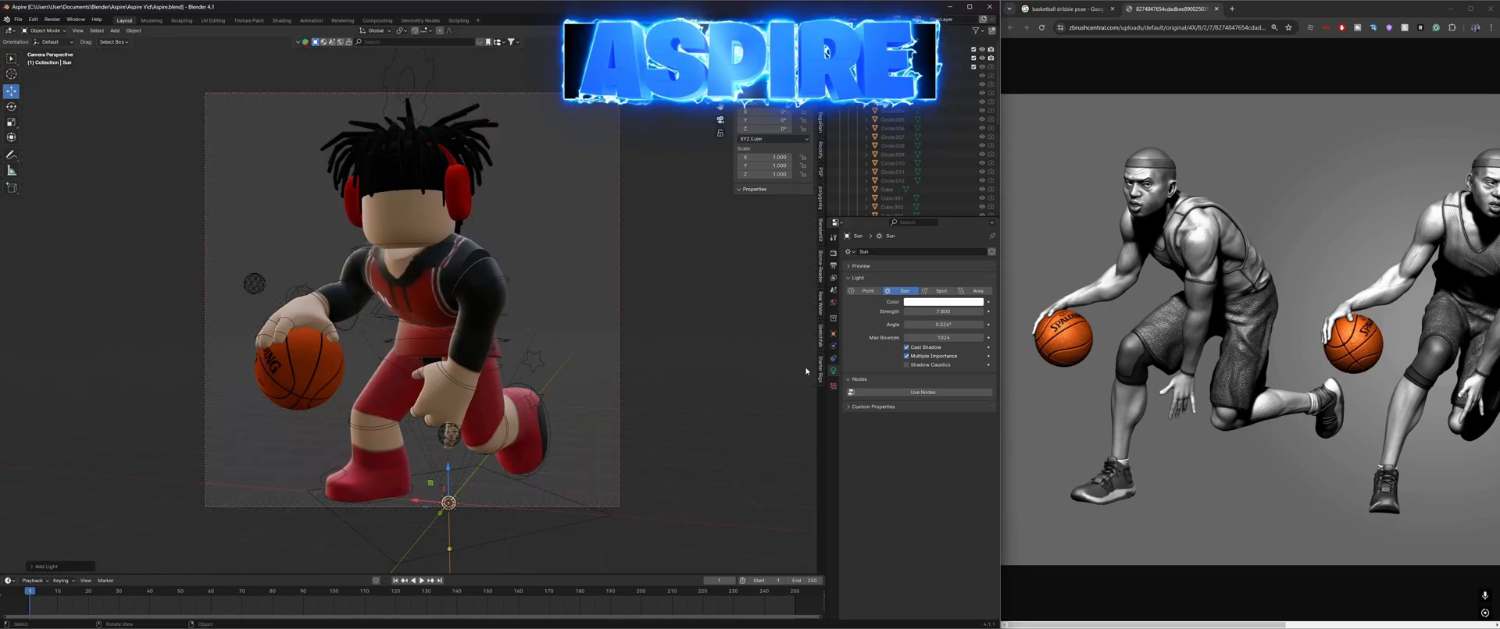
drag(937, 325, 968, 325)
key(ctrl+s)
key(z)
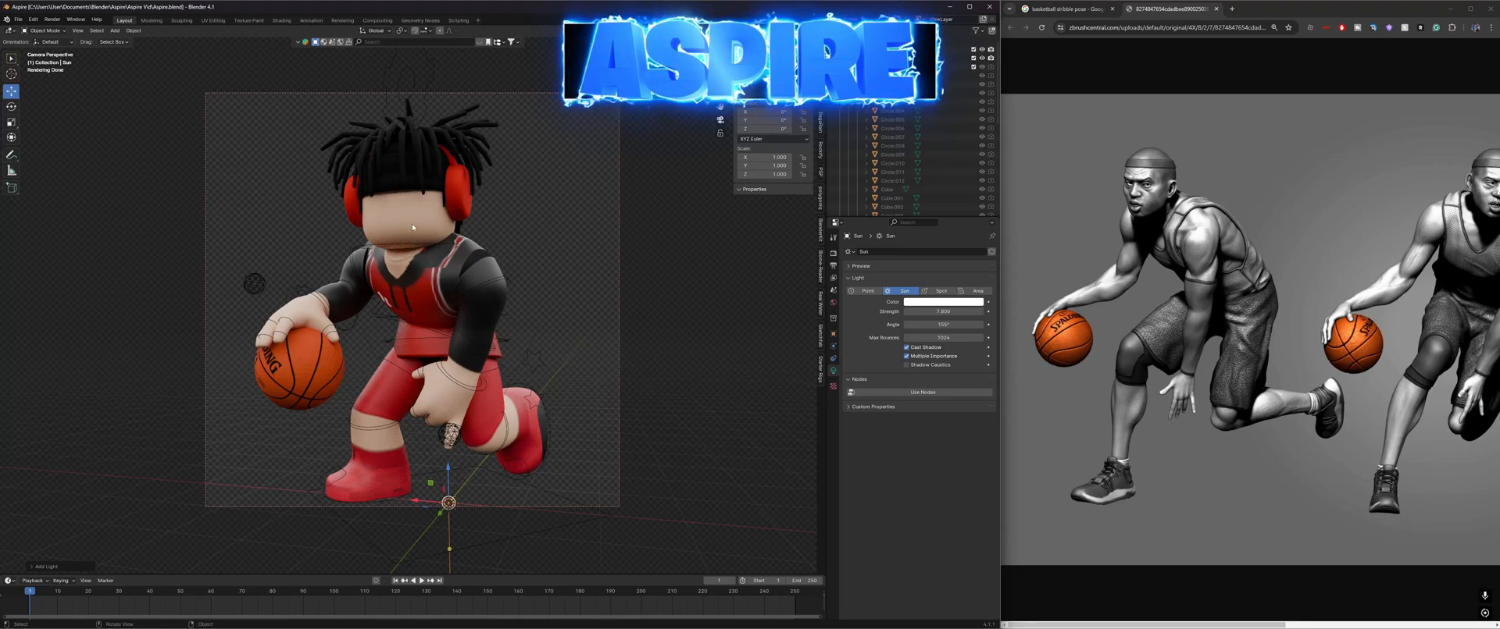
click(544, 255)
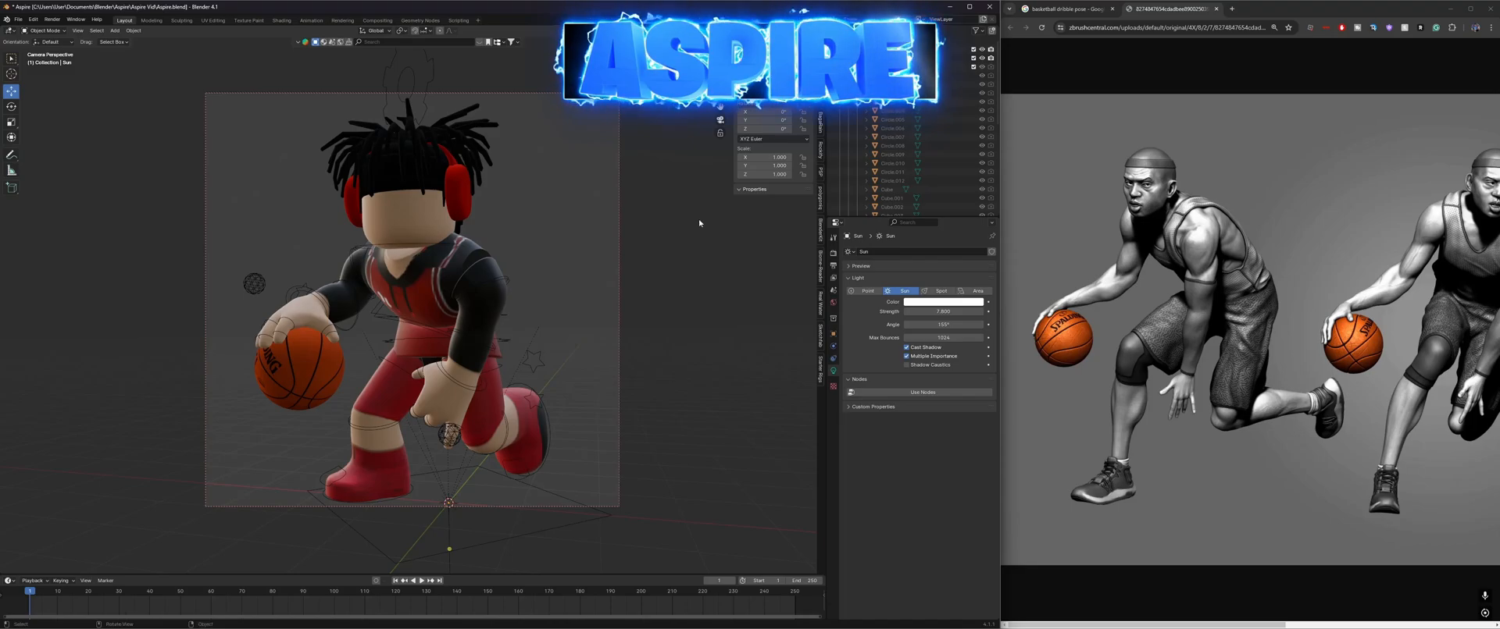
key(ctrl+s)
Step: Save the scene under the new file name Aspire1.blend in the same folder
click(18, 19)
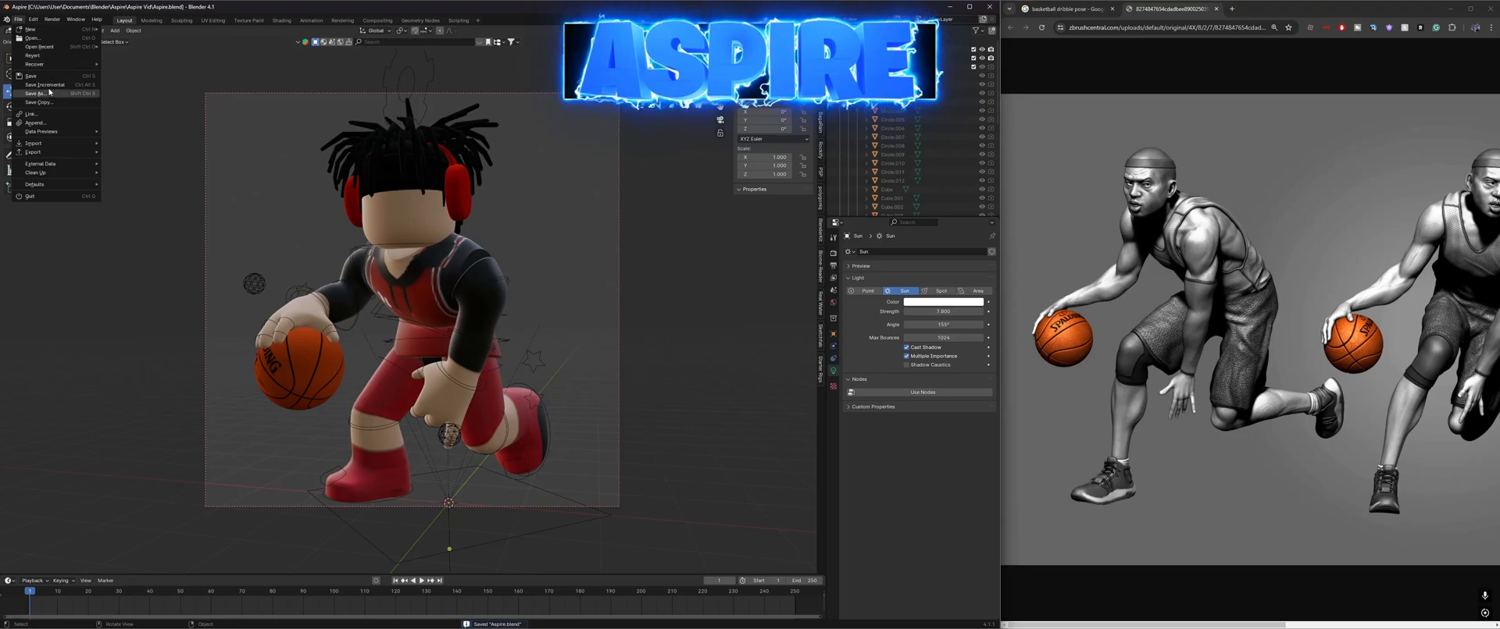
click(17, 21)
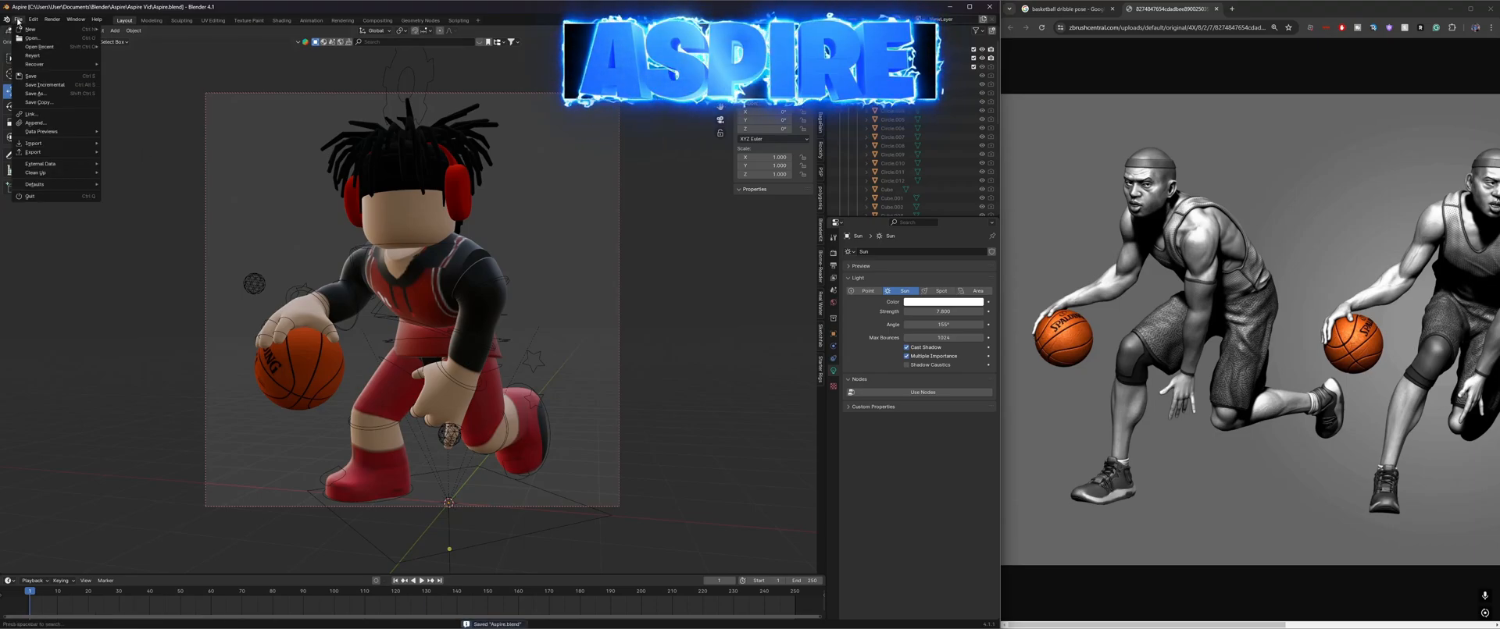
click(50, 93)
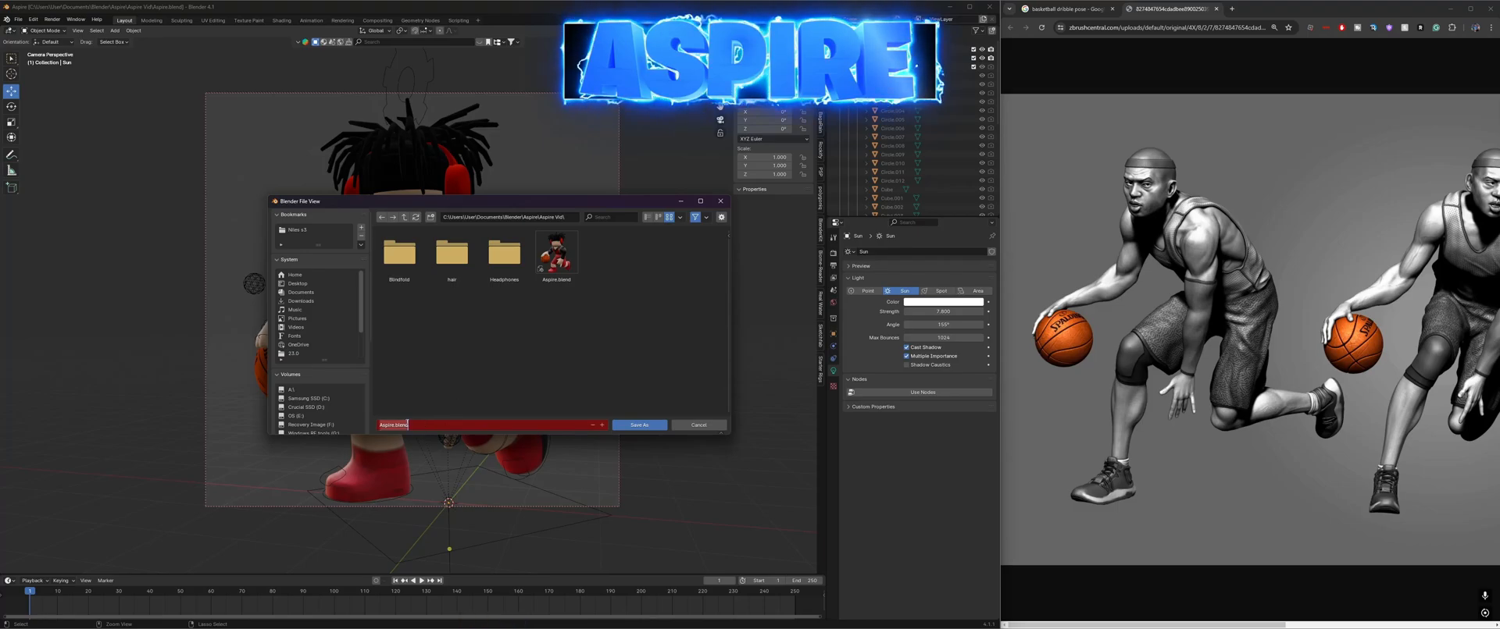
click(395, 425)
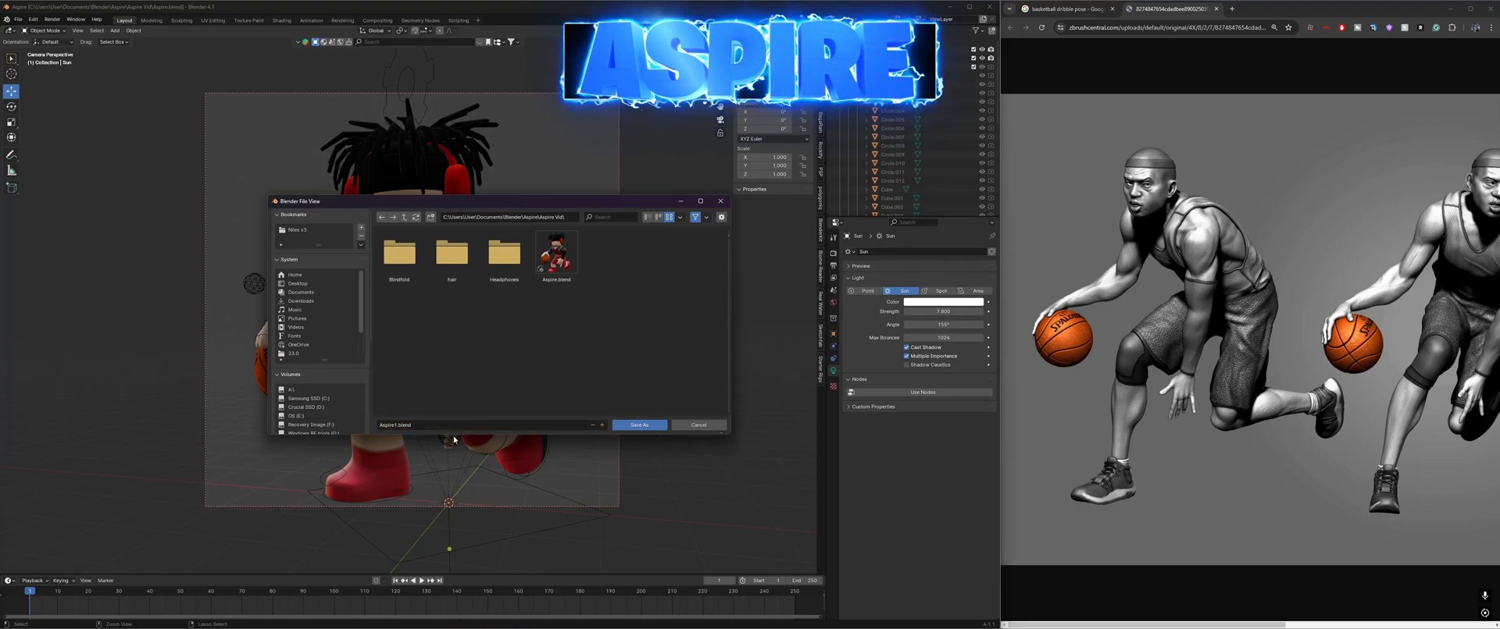
key(Return)
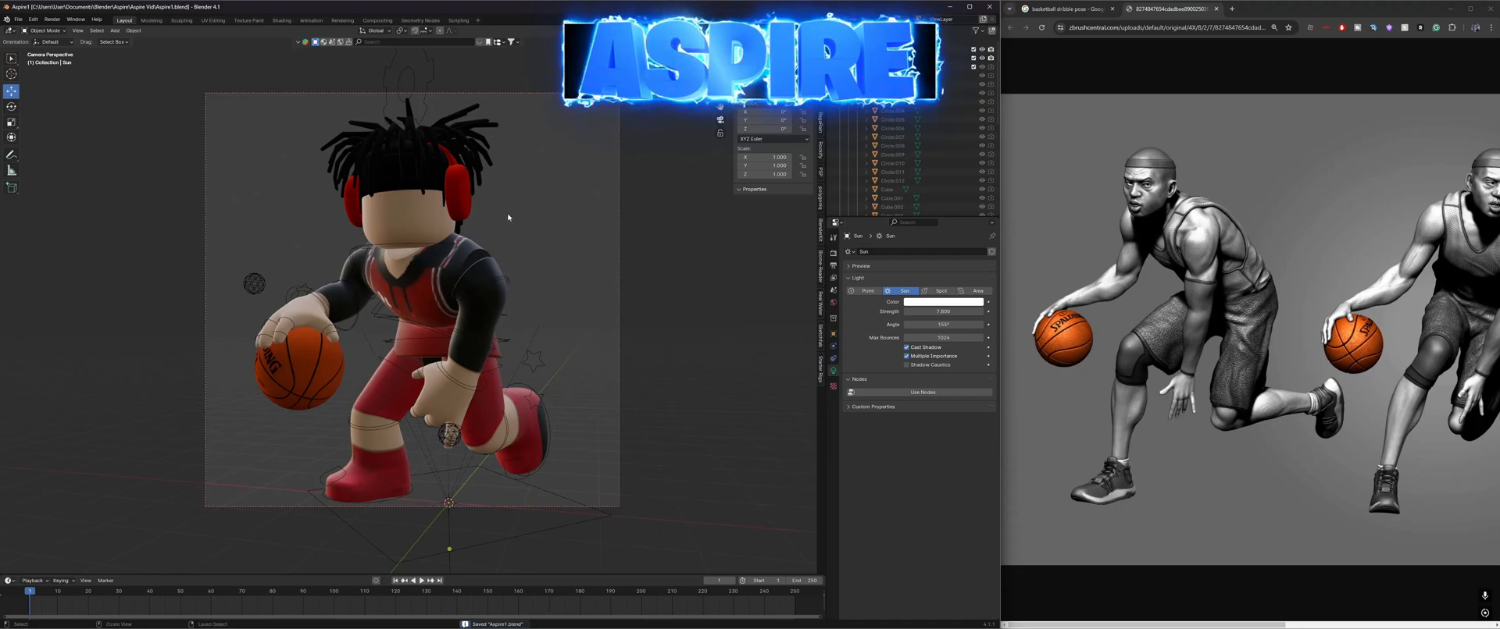
Step: Render the still image of the character and save the render result as an image file
click(51, 19)
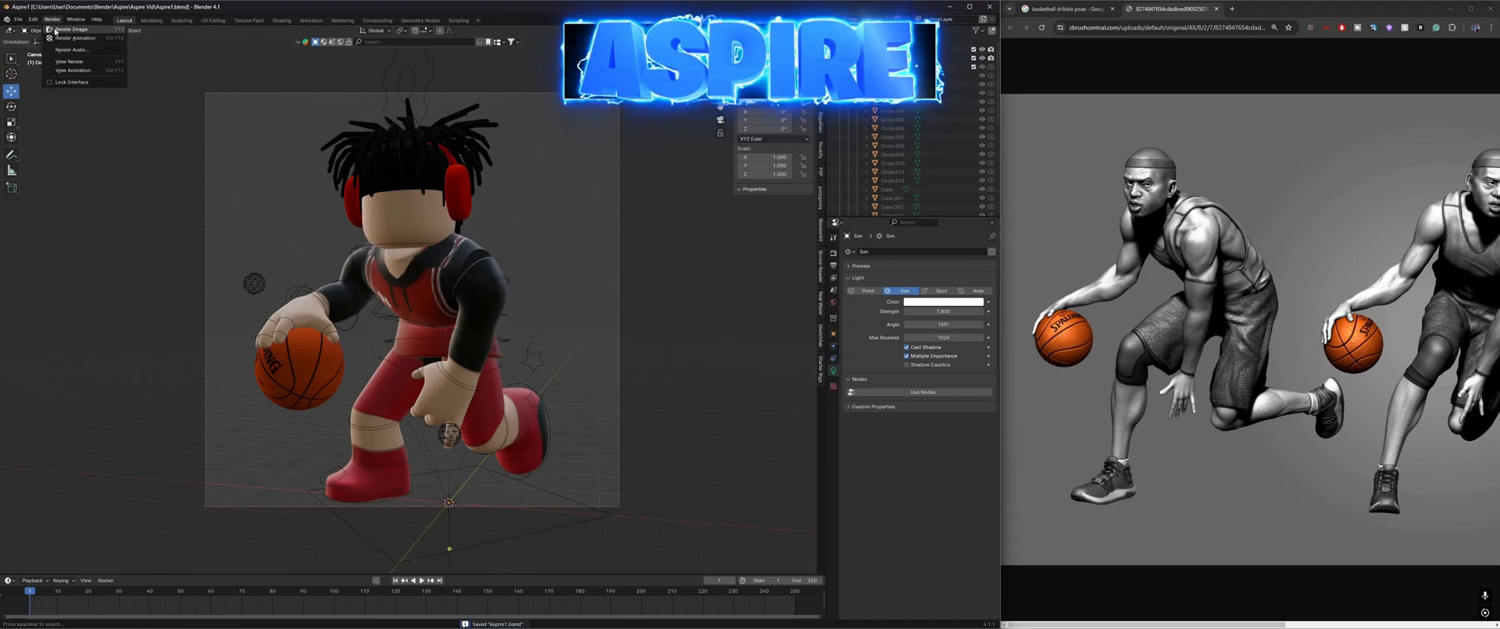
click(54, 29)
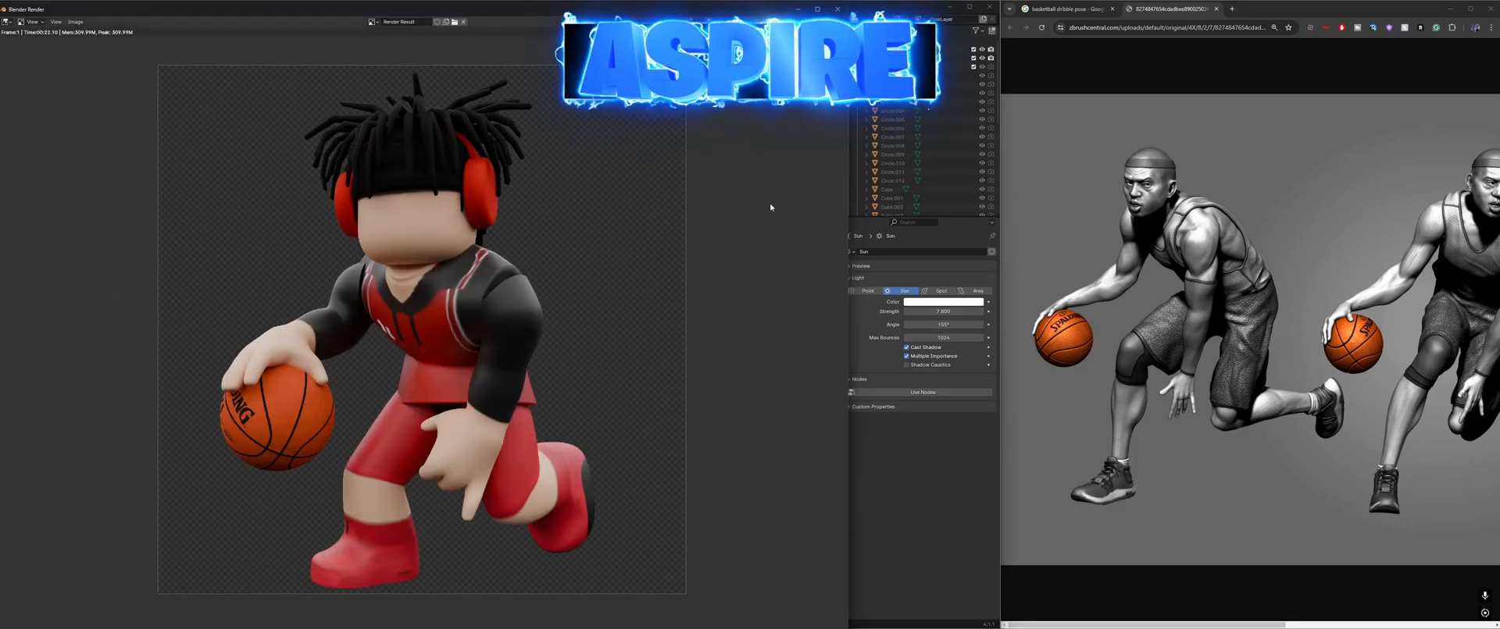
click(76, 23)
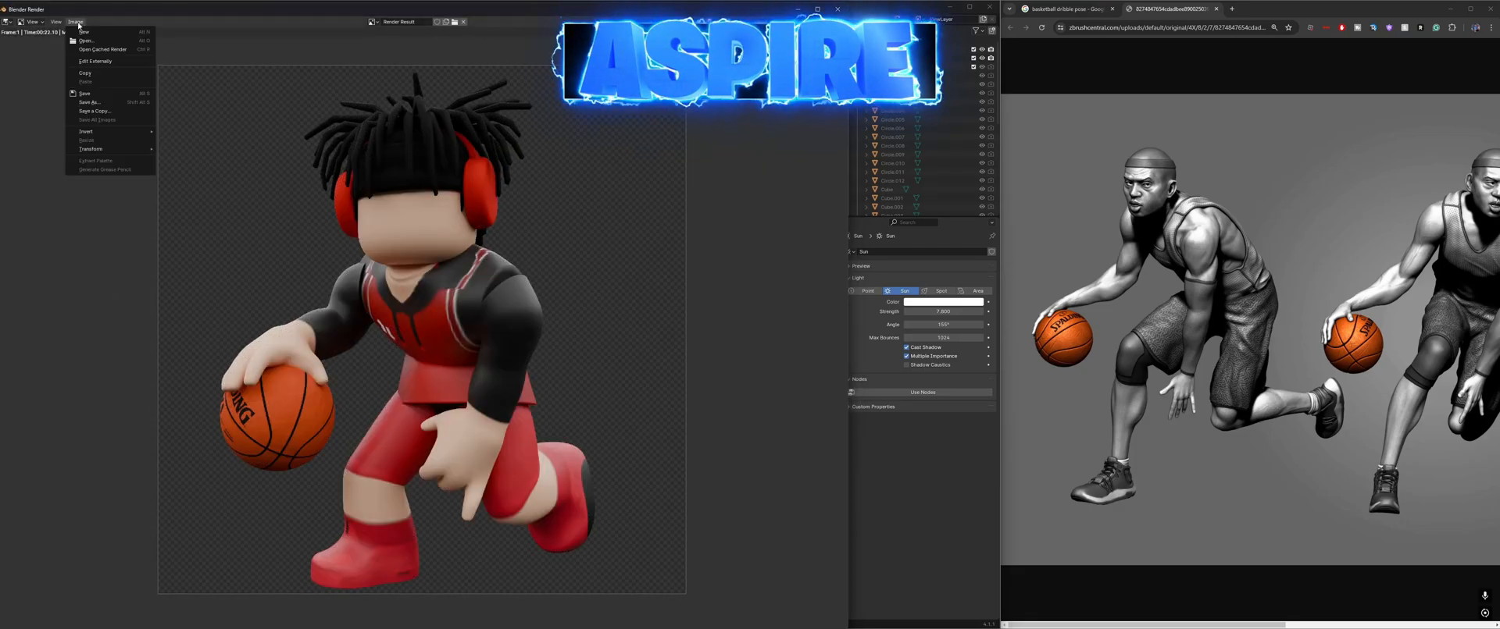
click(95, 102)
click(212, 295)
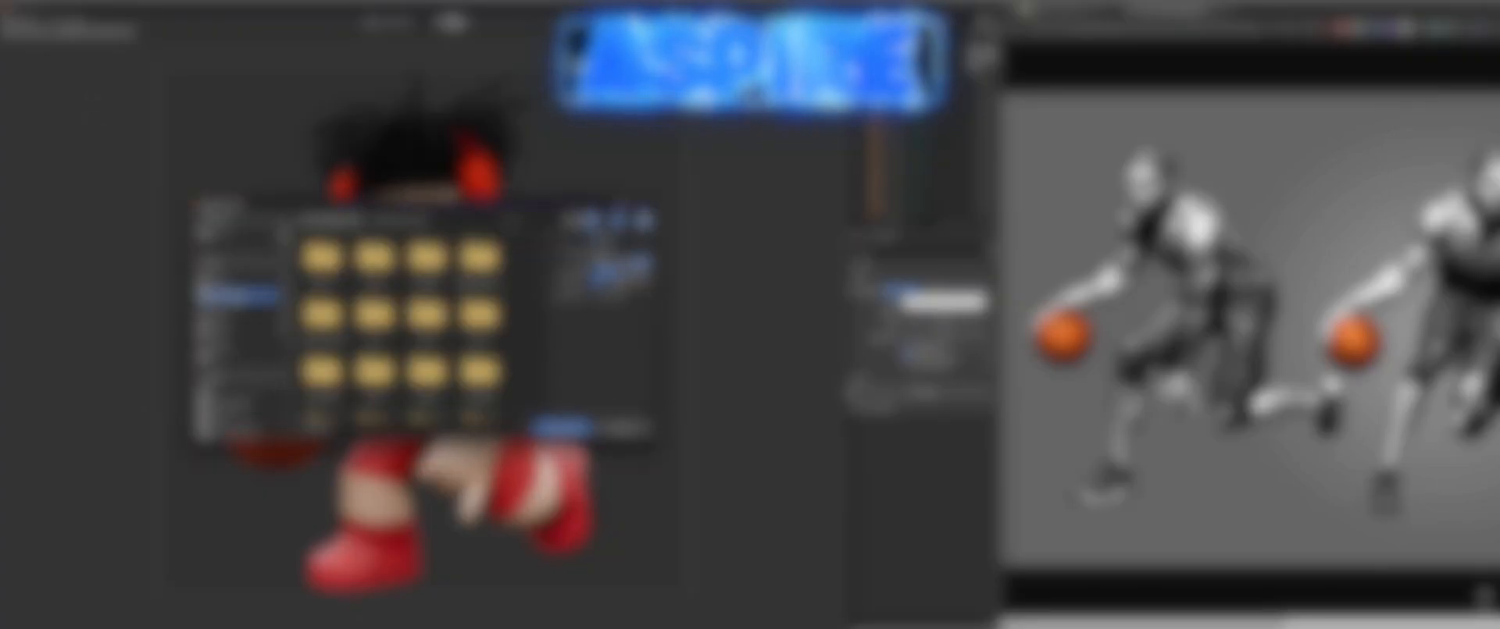
scroll(401, 322, down, 3)
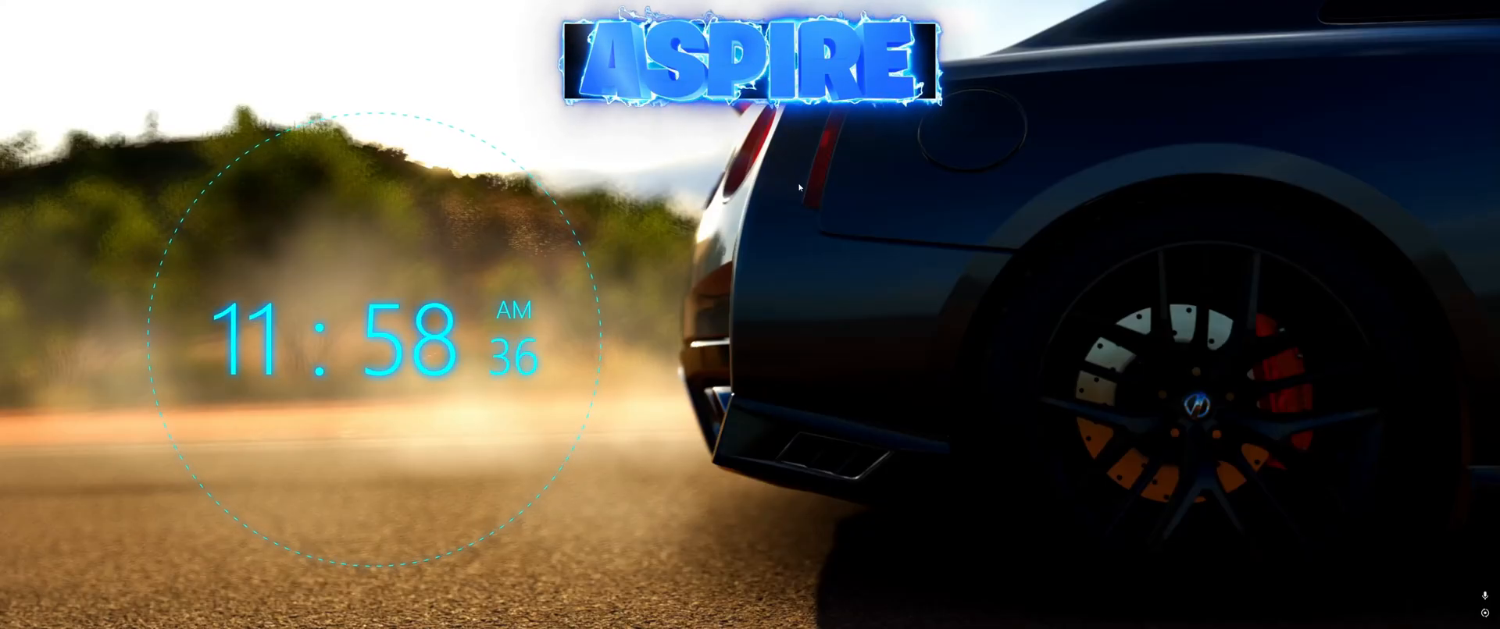
Step: Find Adobe Photoshop through the Windows search and launch it
key(super)
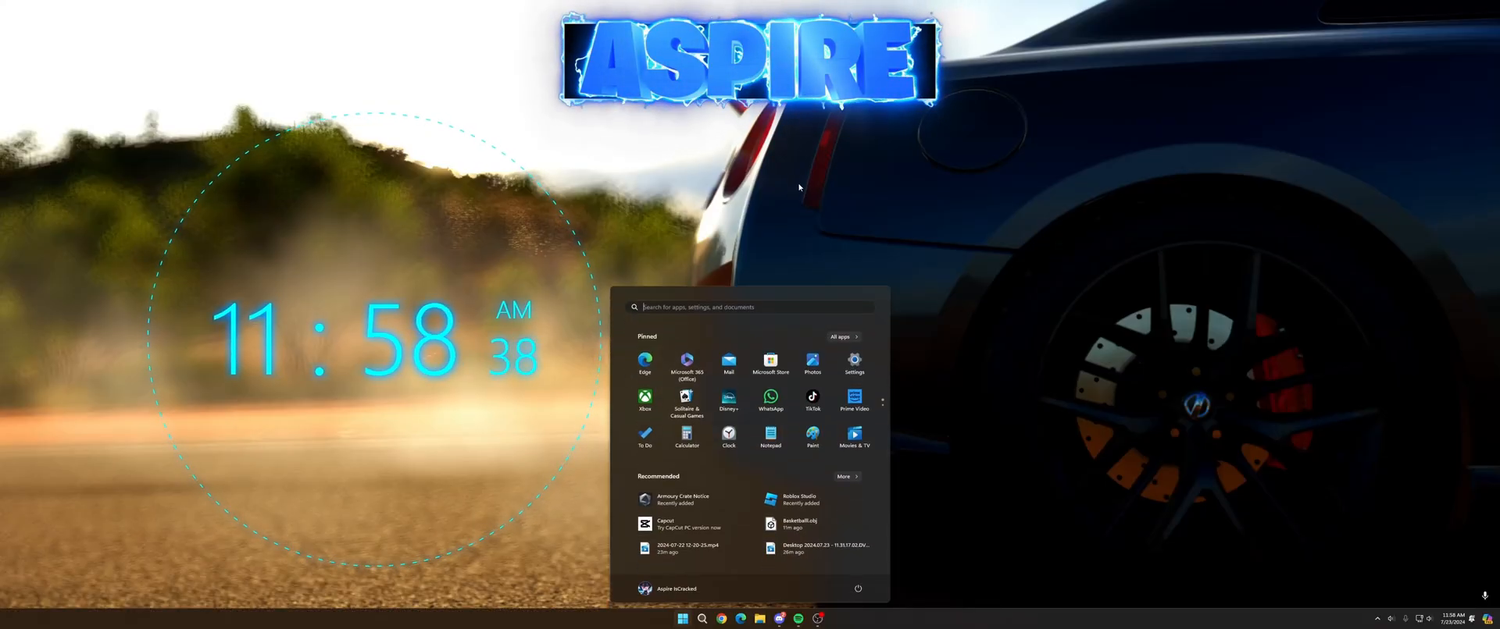
text(phot)
key(Return)
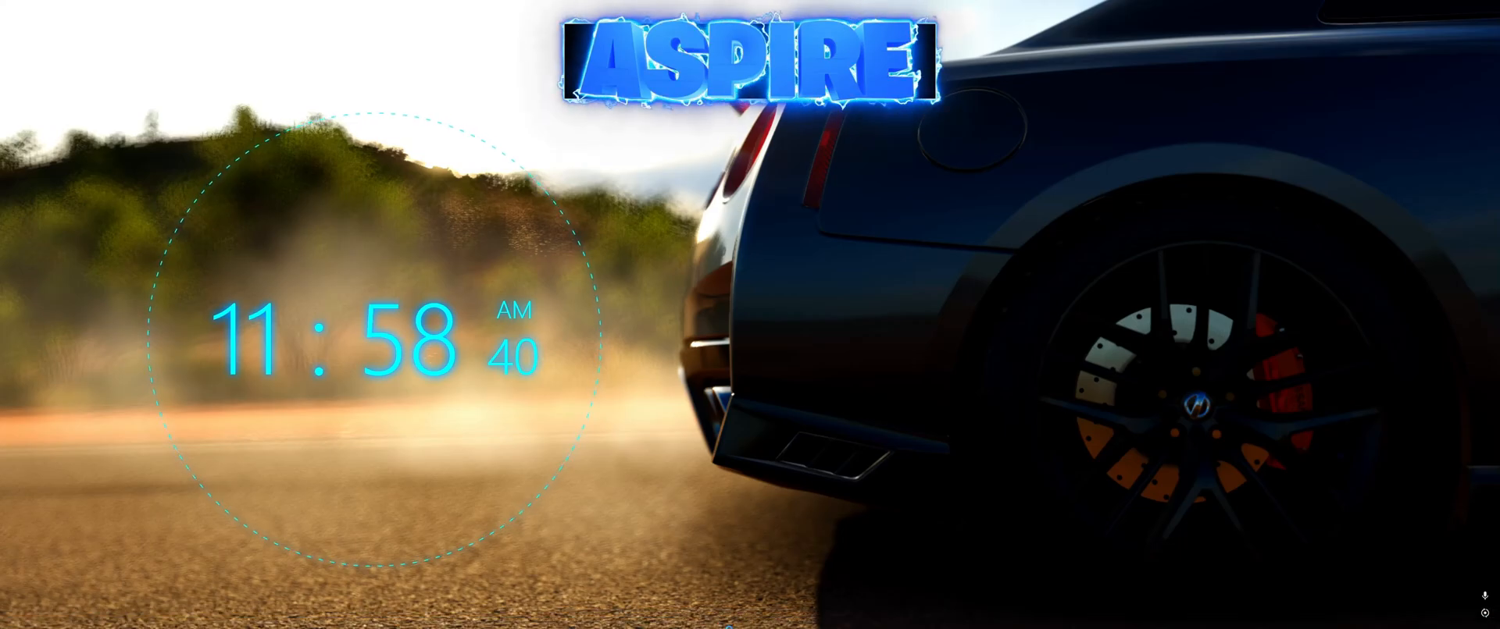
Step: Switch to Chrome, search for photopea, open the Photopea online editor site, and dismiss its intro banner
click(722, 620)
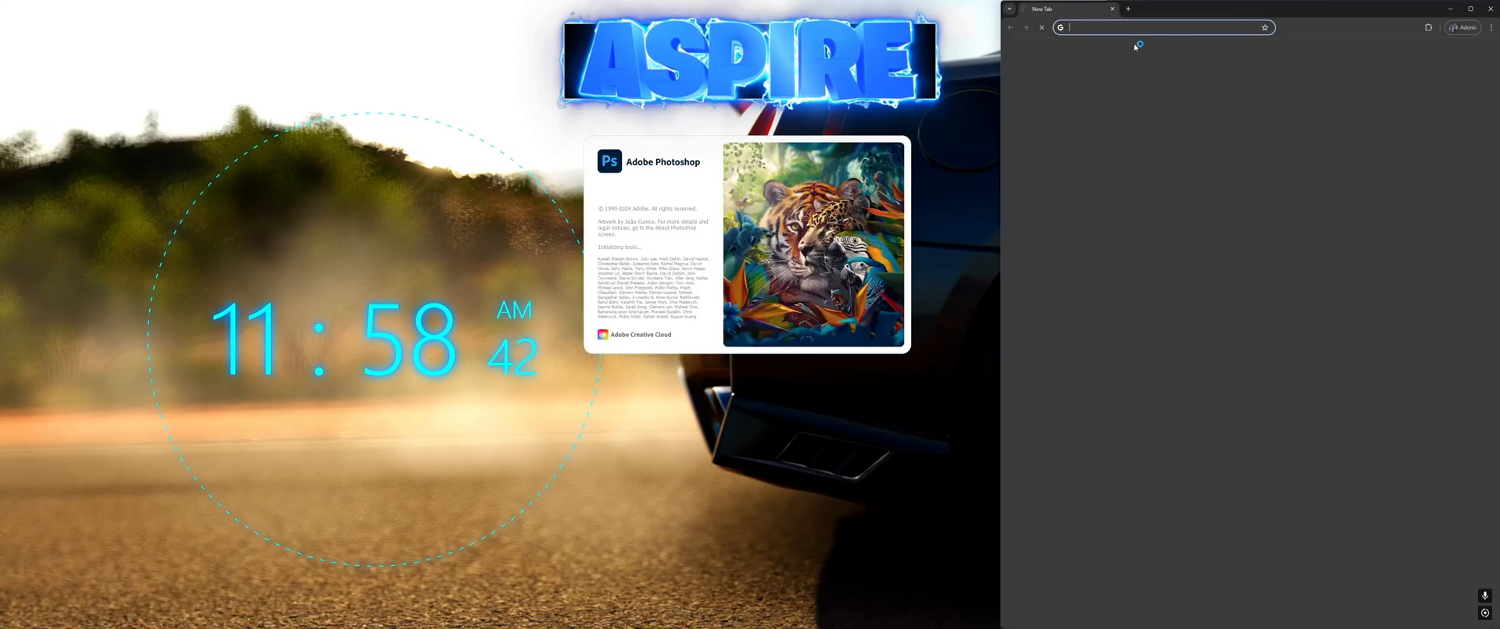
click(1470, 9)
text(p)
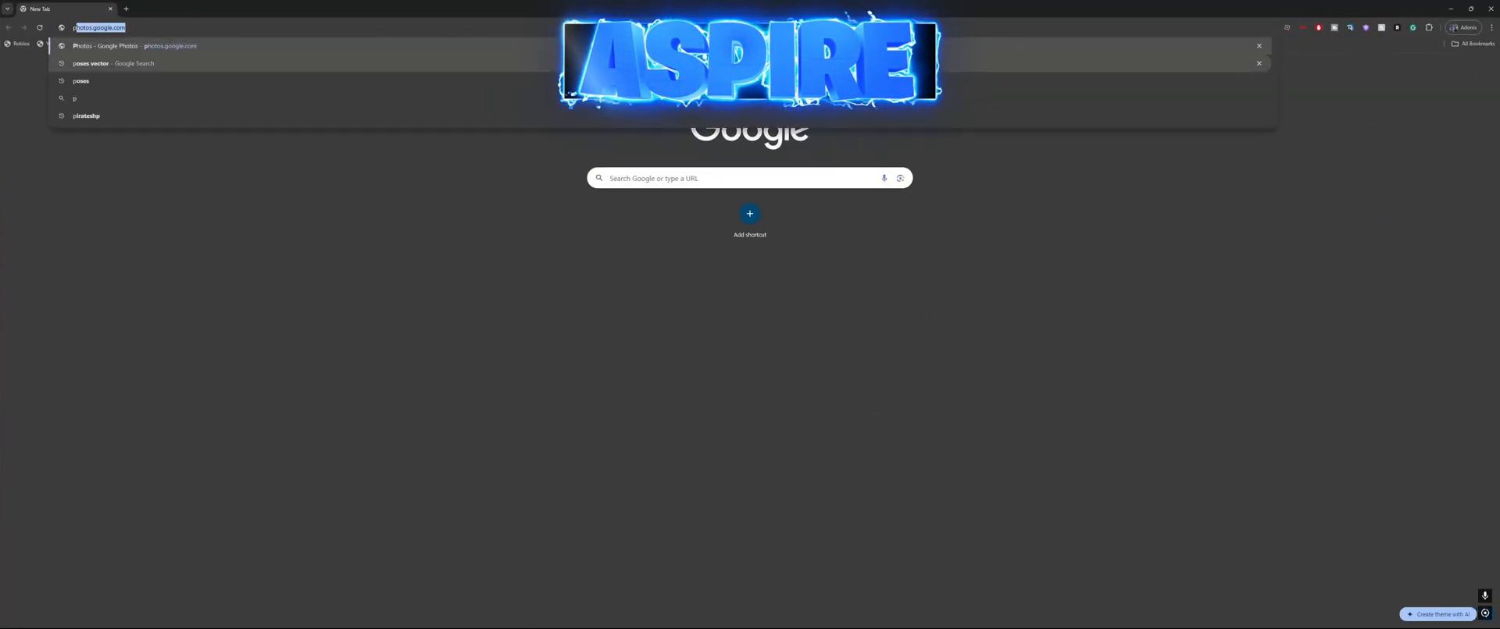
text(hotopea)
key(Return)
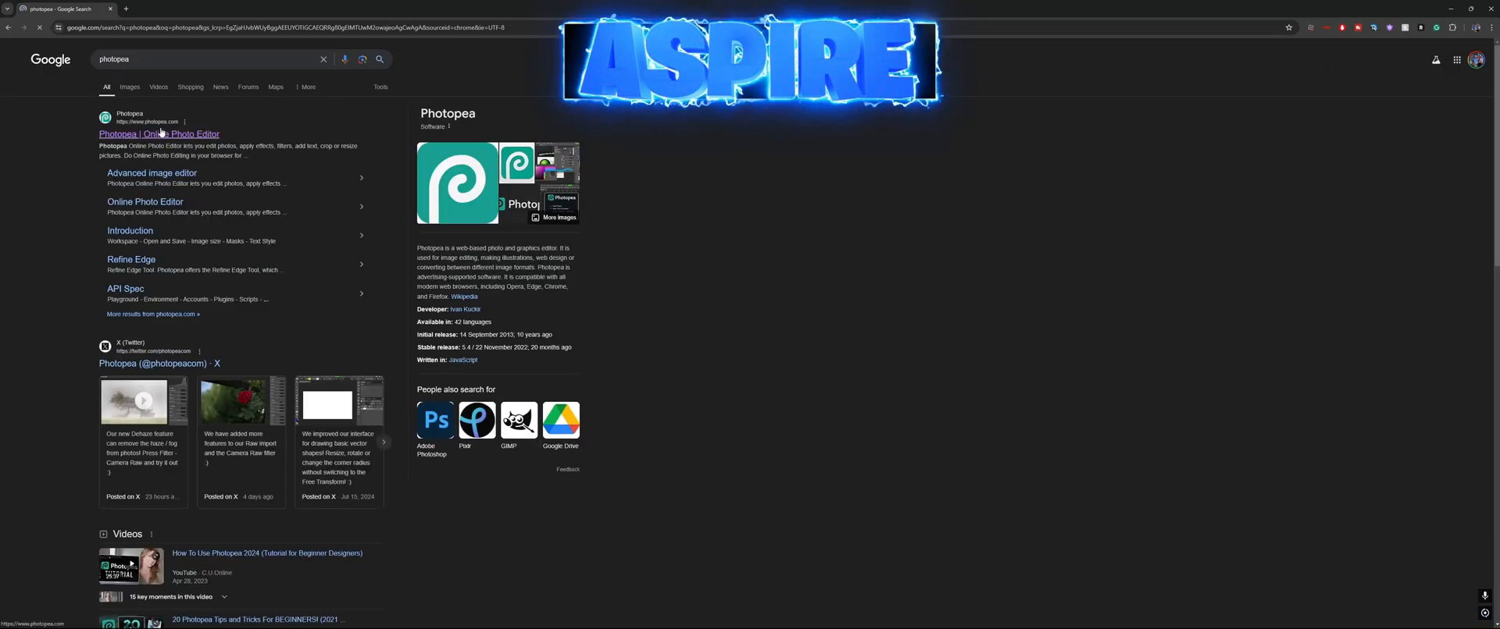
click(160, 133)
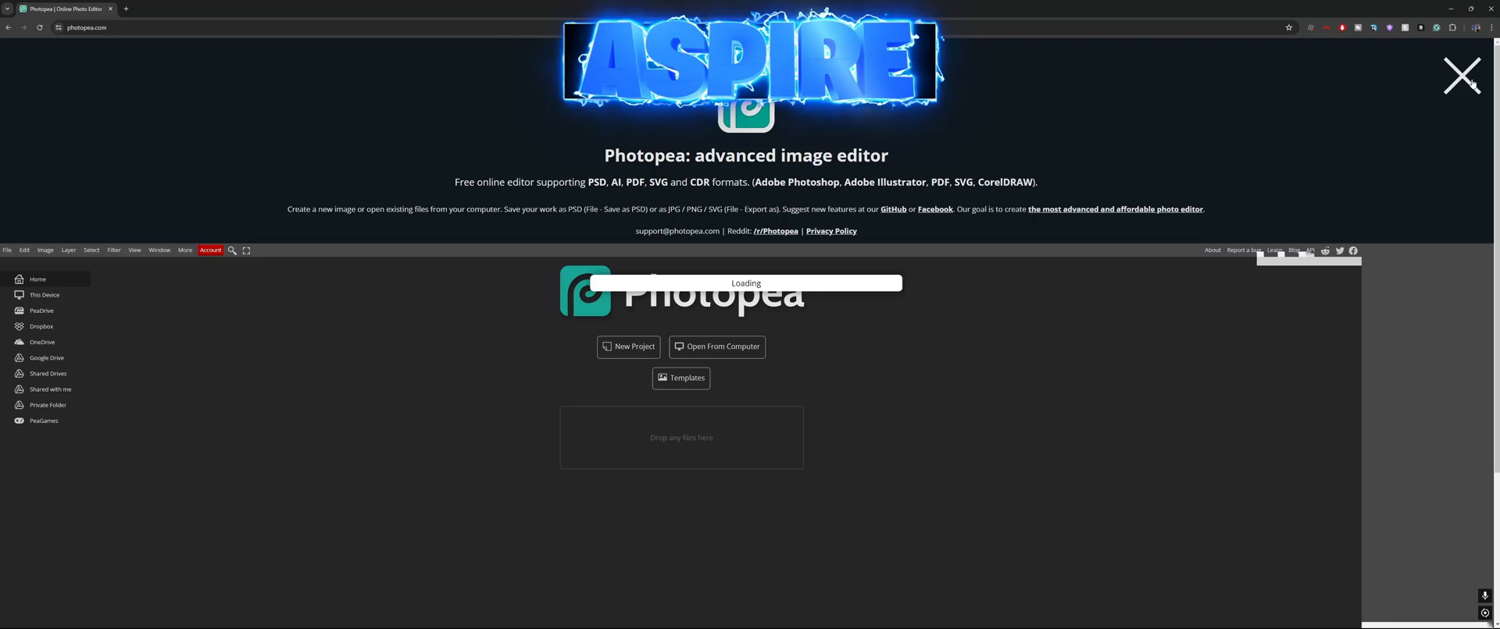
click(1472, 84)
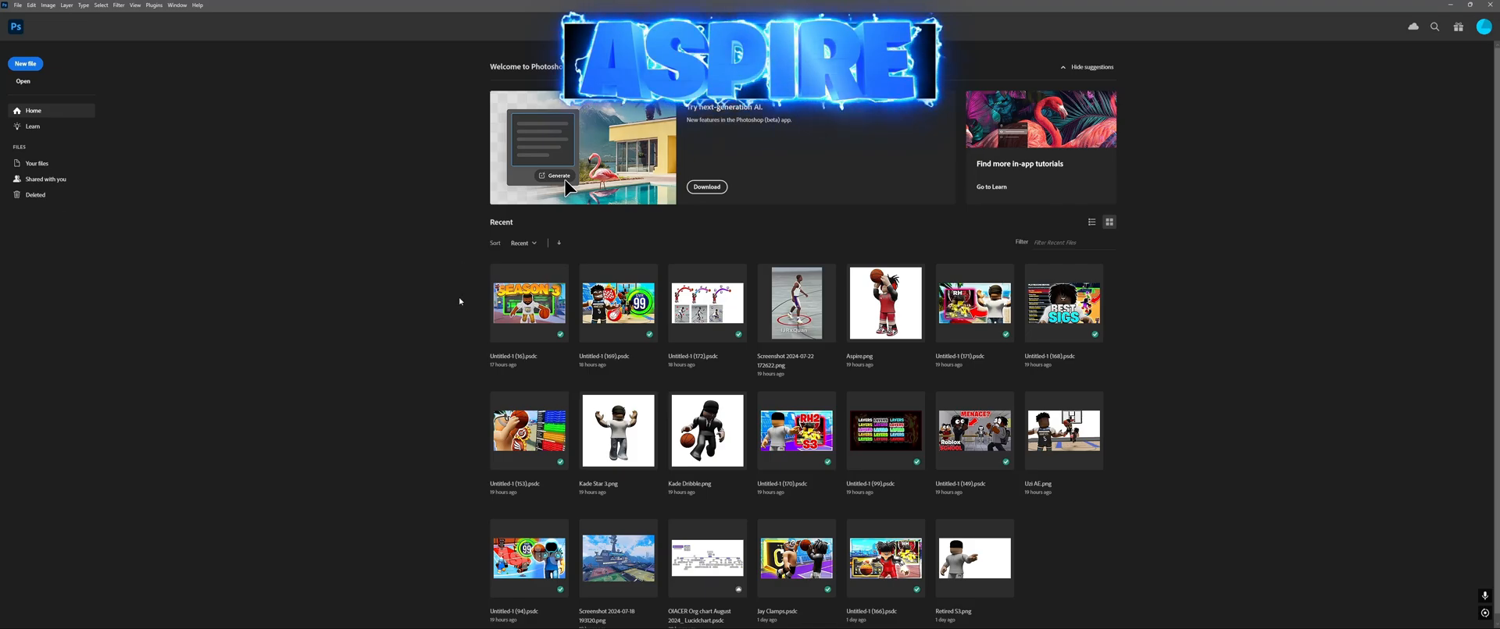
Step: In Photoshop, create a new 1920 x 1080 px document at 72 ppi with a white background
click(30, 64)
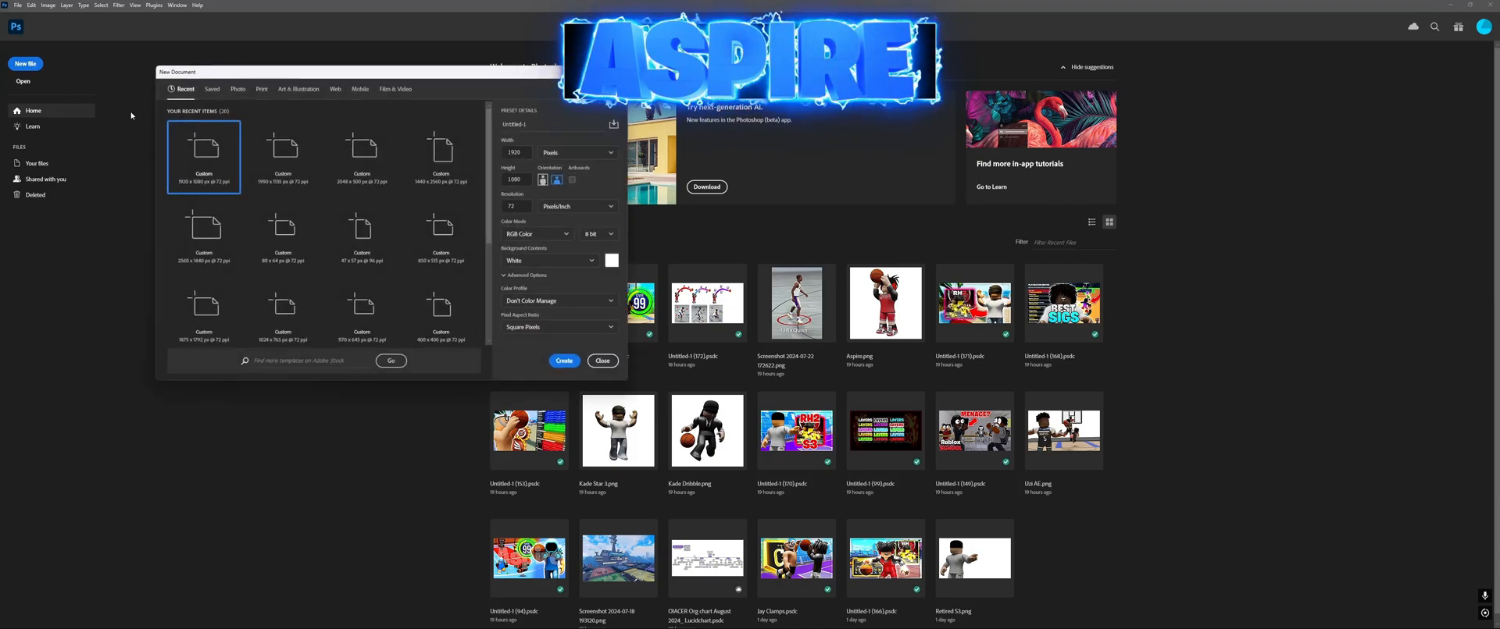
click(602, 359)
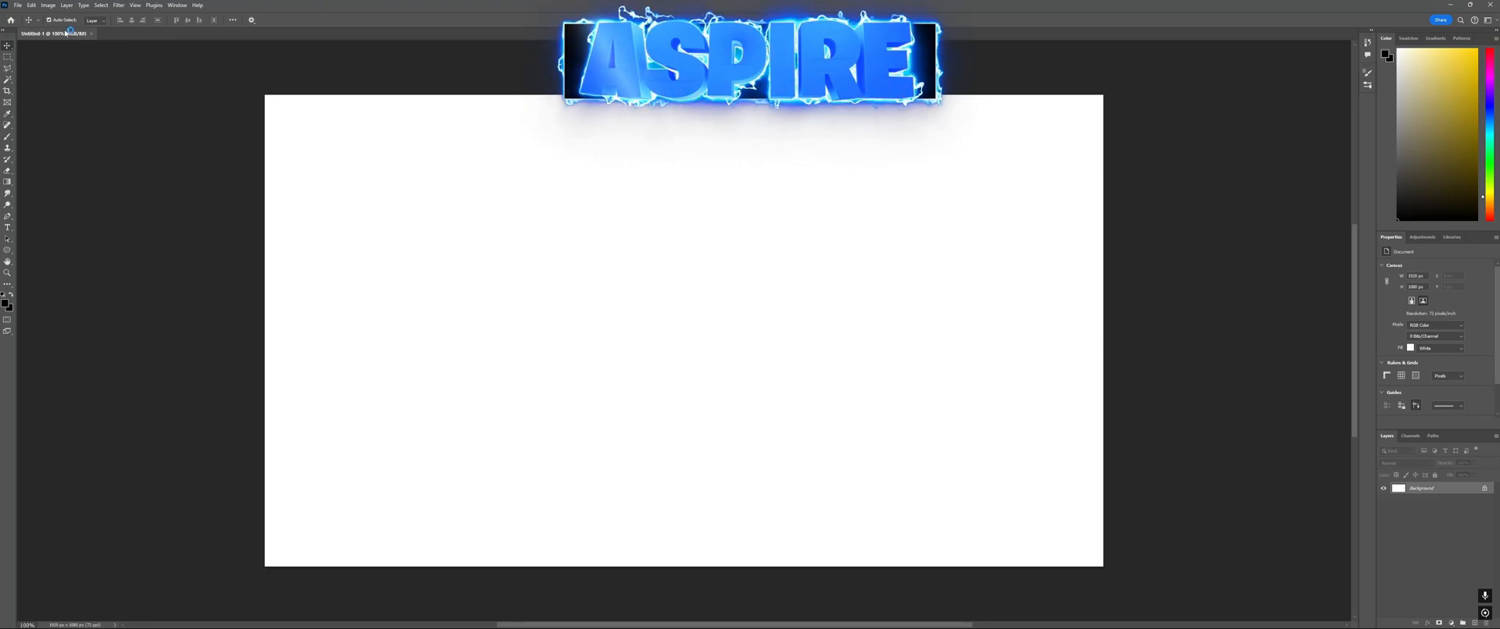
Step: Bring the character layer from the rendered Aspire Vid.png into the new blank document and close the source image
click(17, 5)
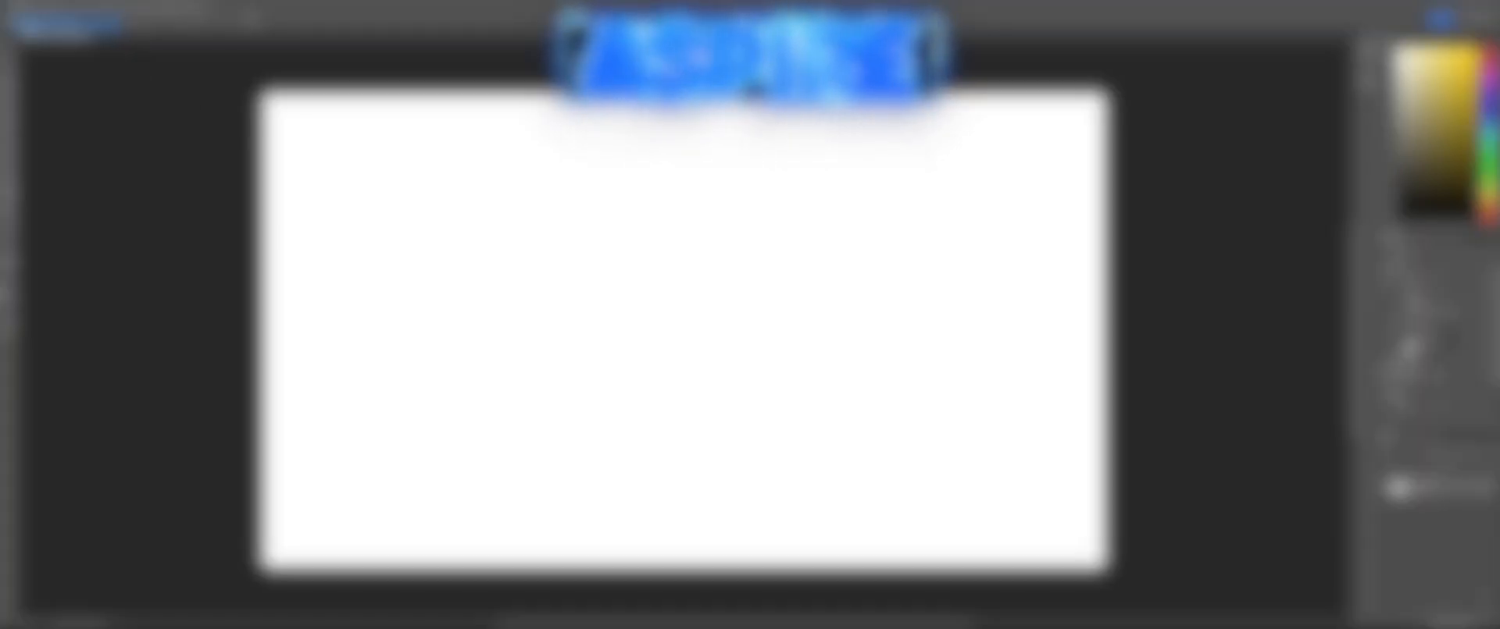
click(36, 76)
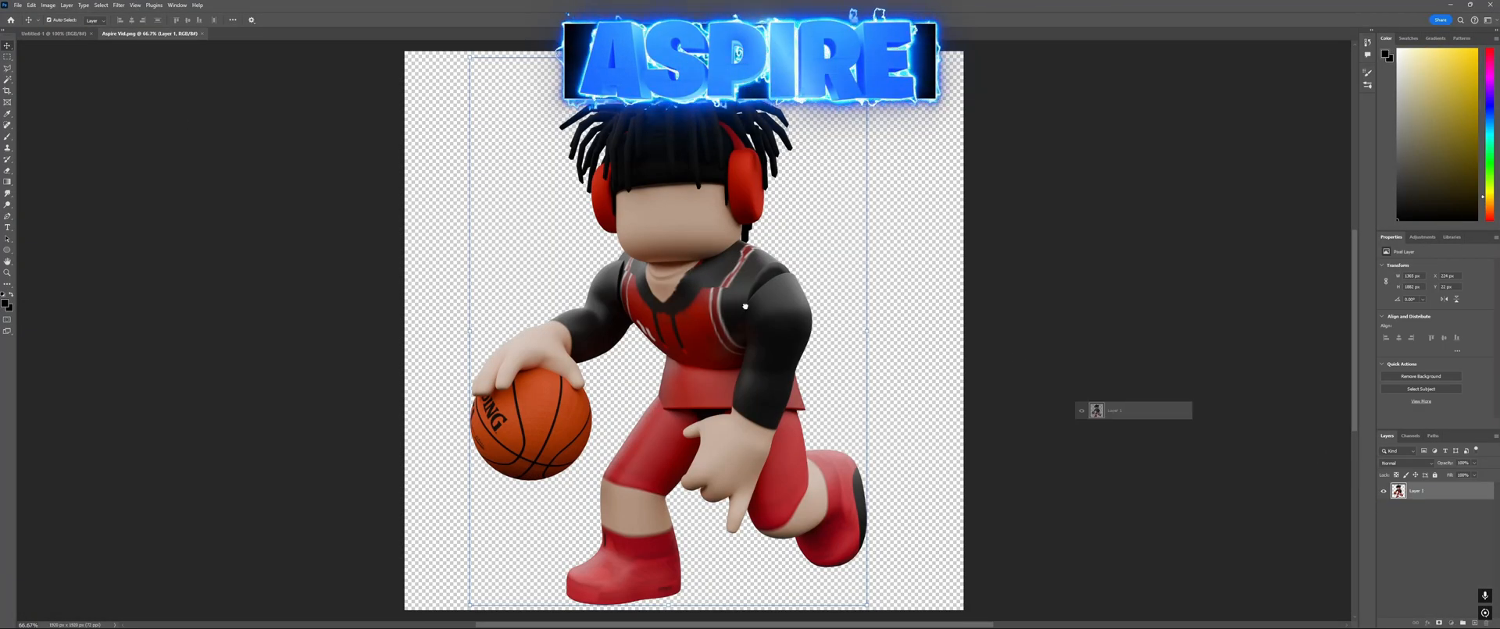
drag(1132, 414, 588, 331)
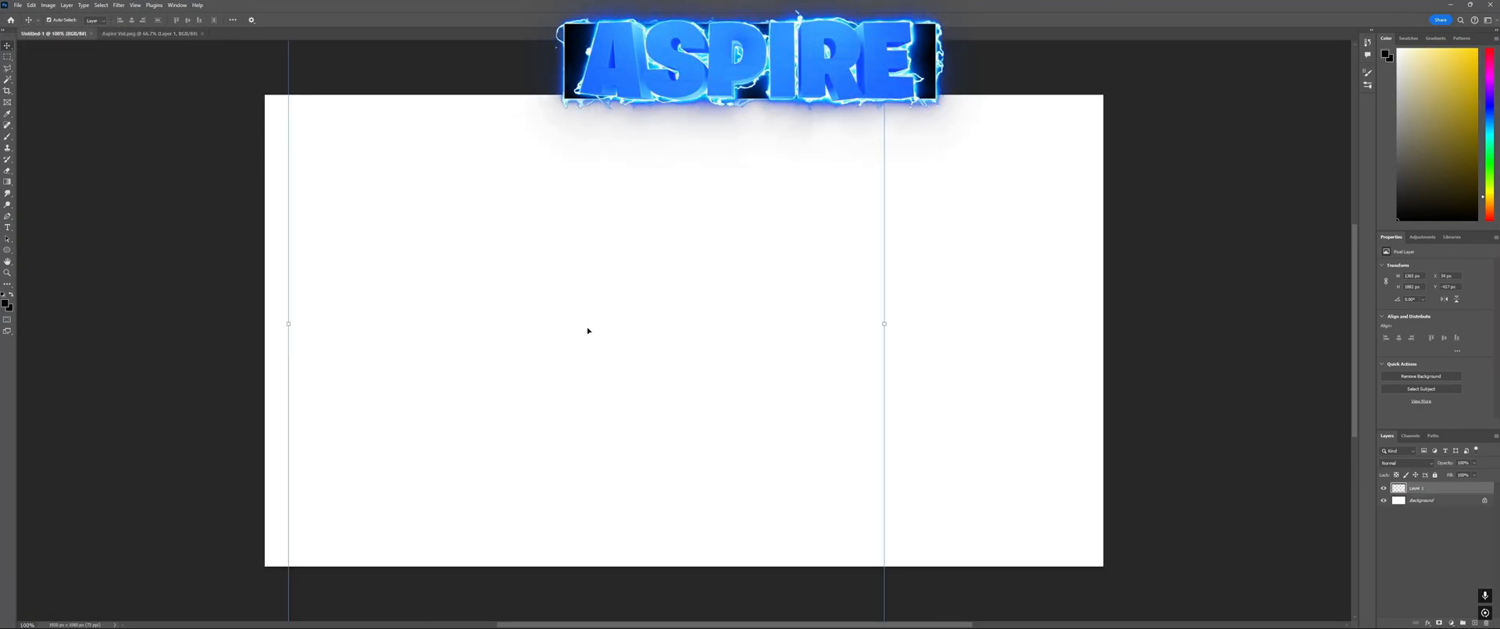
click(222, 34)
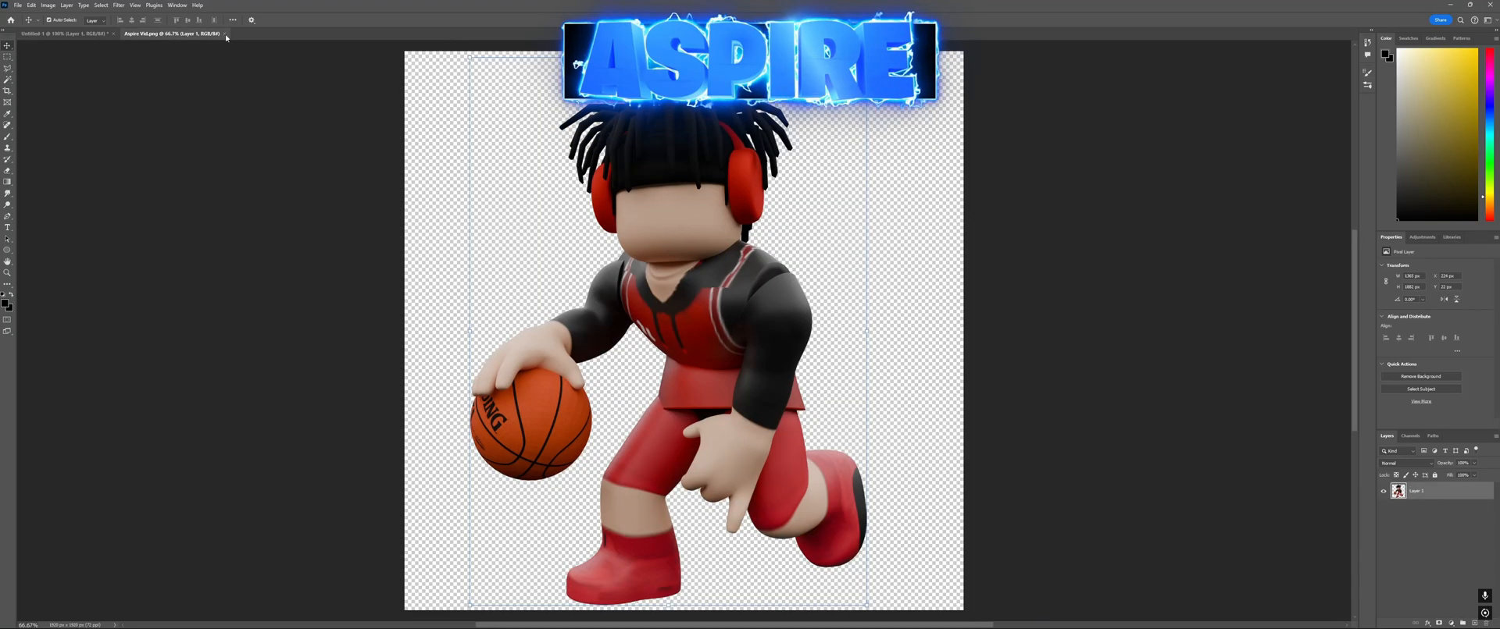
click(224, 34)
Step: Scale the character down to fit the canvas height and place it right of the canvas centre
key(ctrl+t)
drag(1042, 414, 1034, 357)
drag(914, 371, 917, 345)
key(Return)
drag(1020, 332, 1007, 332)
key(Return)
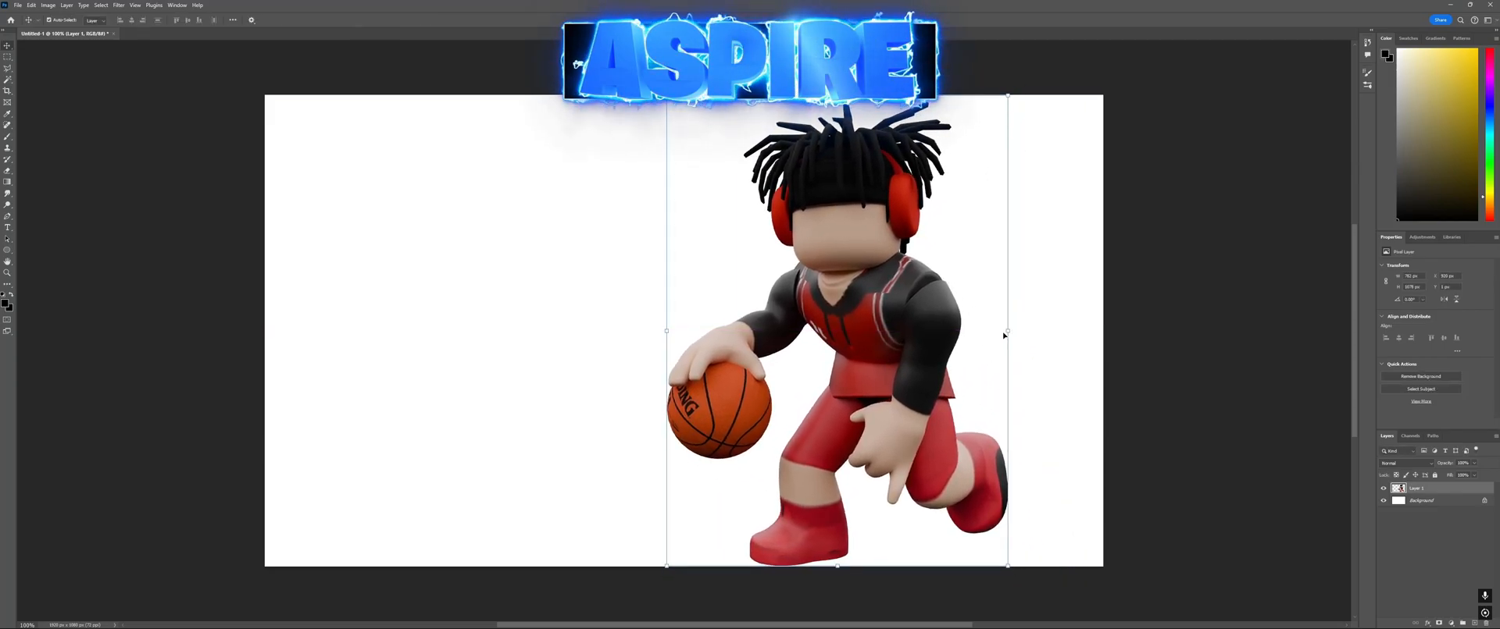
Step: Enlarge the character beyond the canvas height and shift it against the right edge, cropping the lower legs
mouse_move(897, 355)
mouse_down()
mouse_move(986, 359)
mouse_move(887, 364)
mouse_up()
drag(997, 350, 1064, 343)
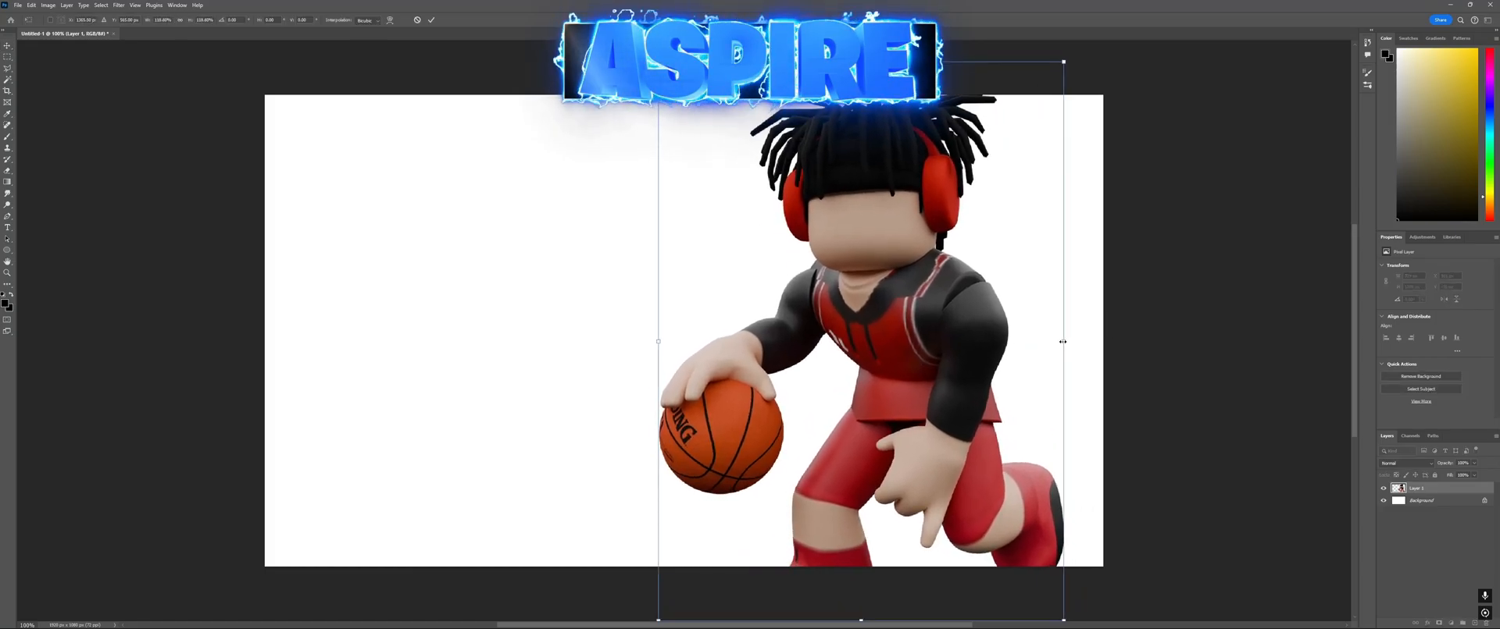
key(Return)
drag(911, 360, 955, 379)
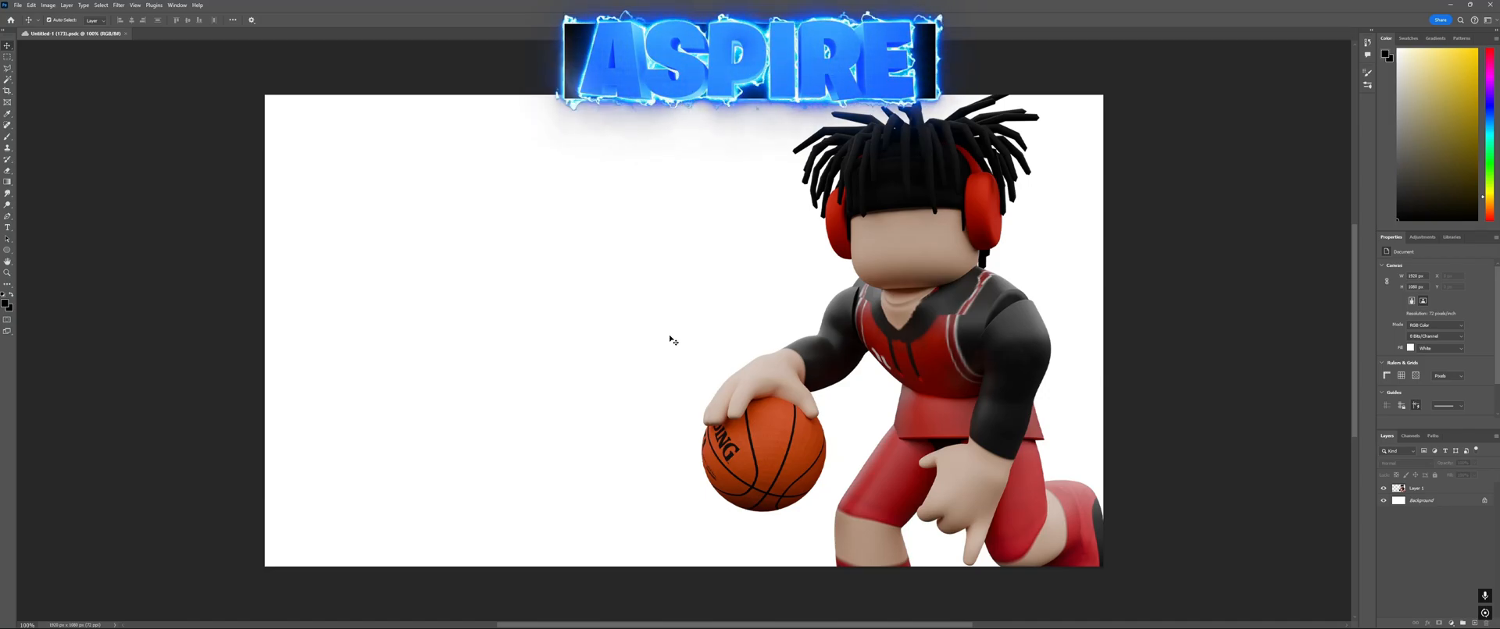
Step: Place the basketball park screenshot enlarged to cover the whole canvas and move its layer beneath the character
drag(774, 335, 593, 428)
drag(737, 273, 1202, 110)
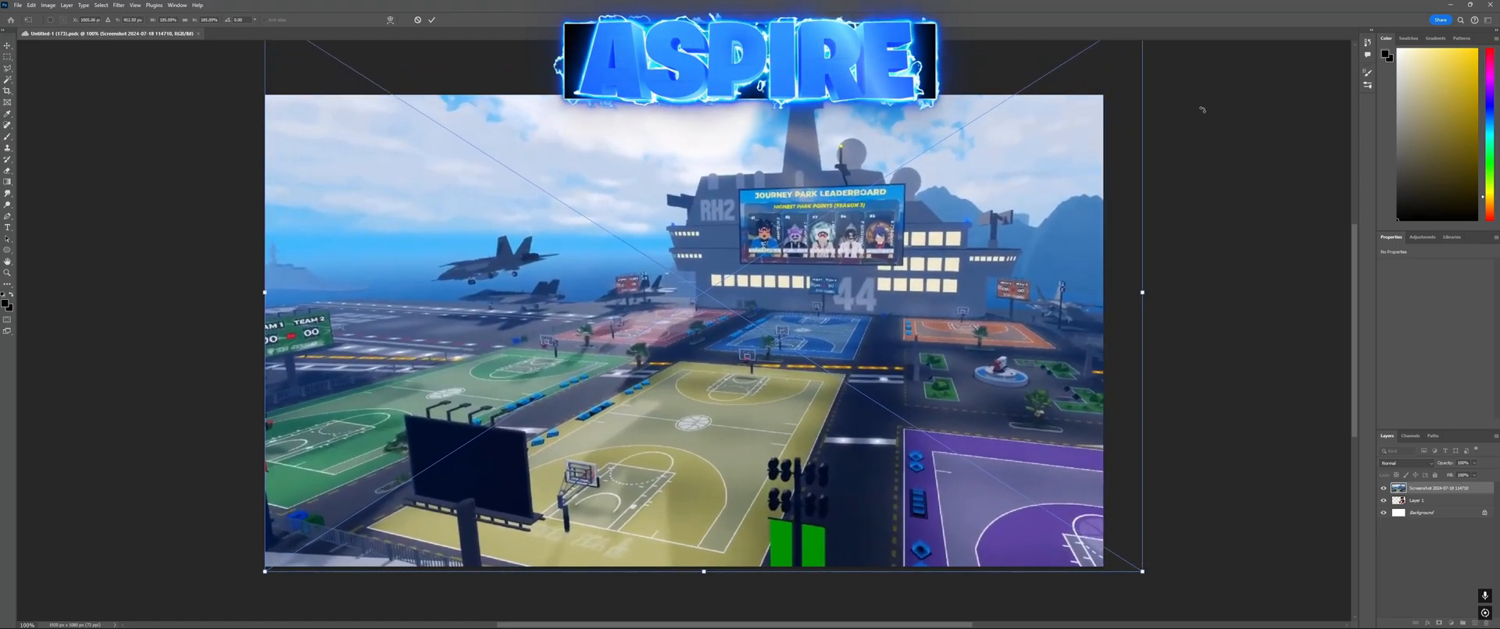
key(Return)
drag(930, 289, 910, 316)
drag(1417, 489, 1419, 507)
click(1141, 451)
key(ctrl+minus)
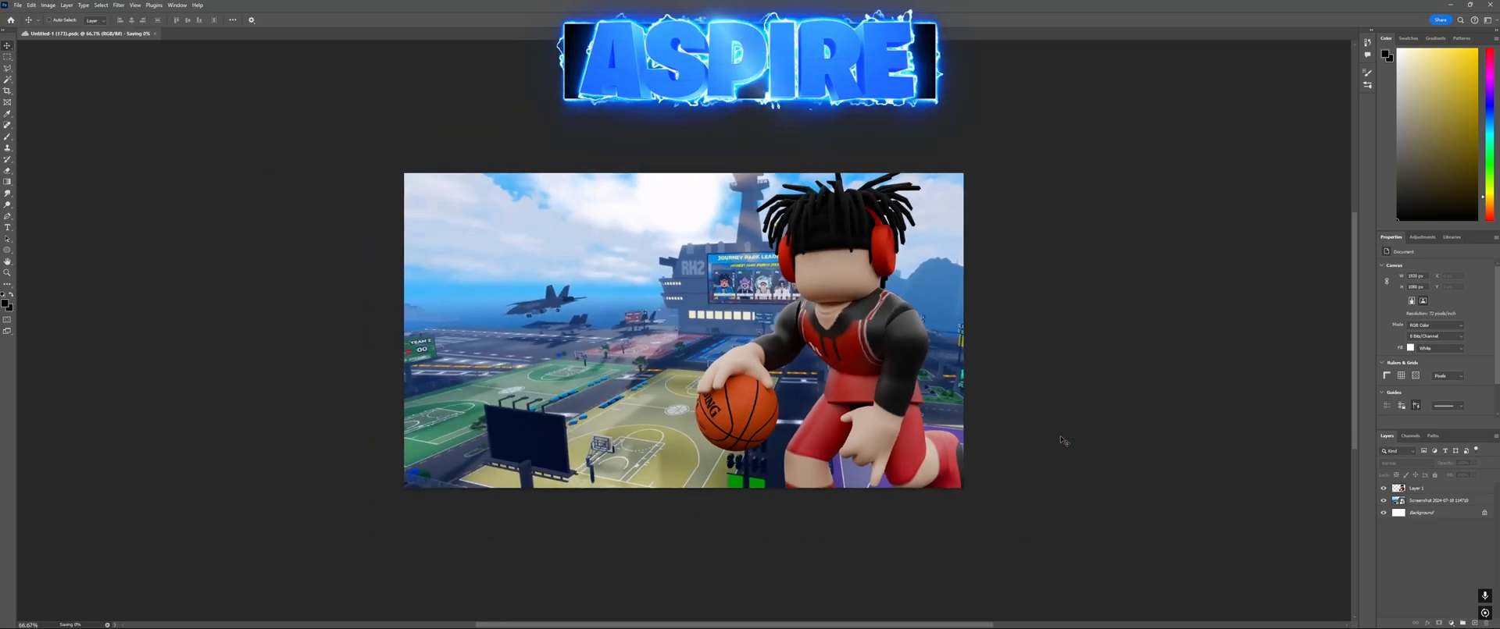
key(ctrl+plus)
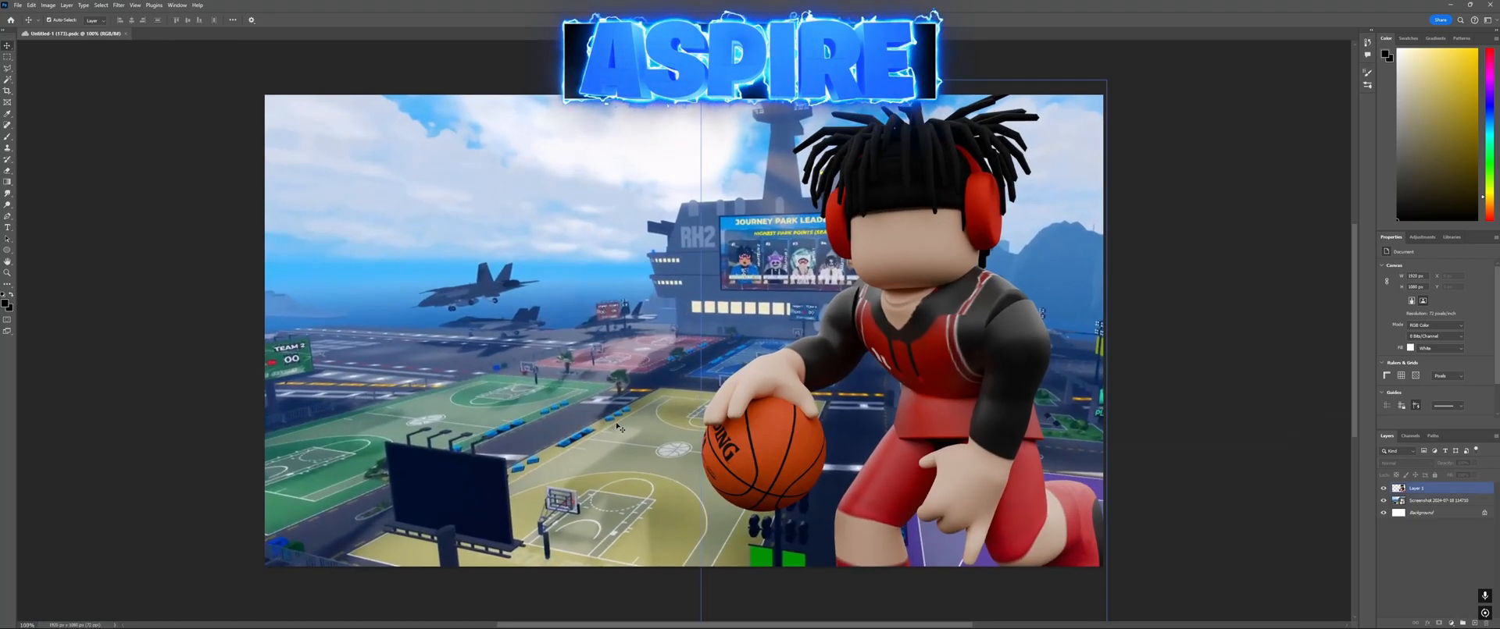
Step: Shift the basketball park background slightly downward behind the character and save the document
click(628, 430)
drag(556, 377, 555, 389)
click(1195, 361)
key(ctrl+s)
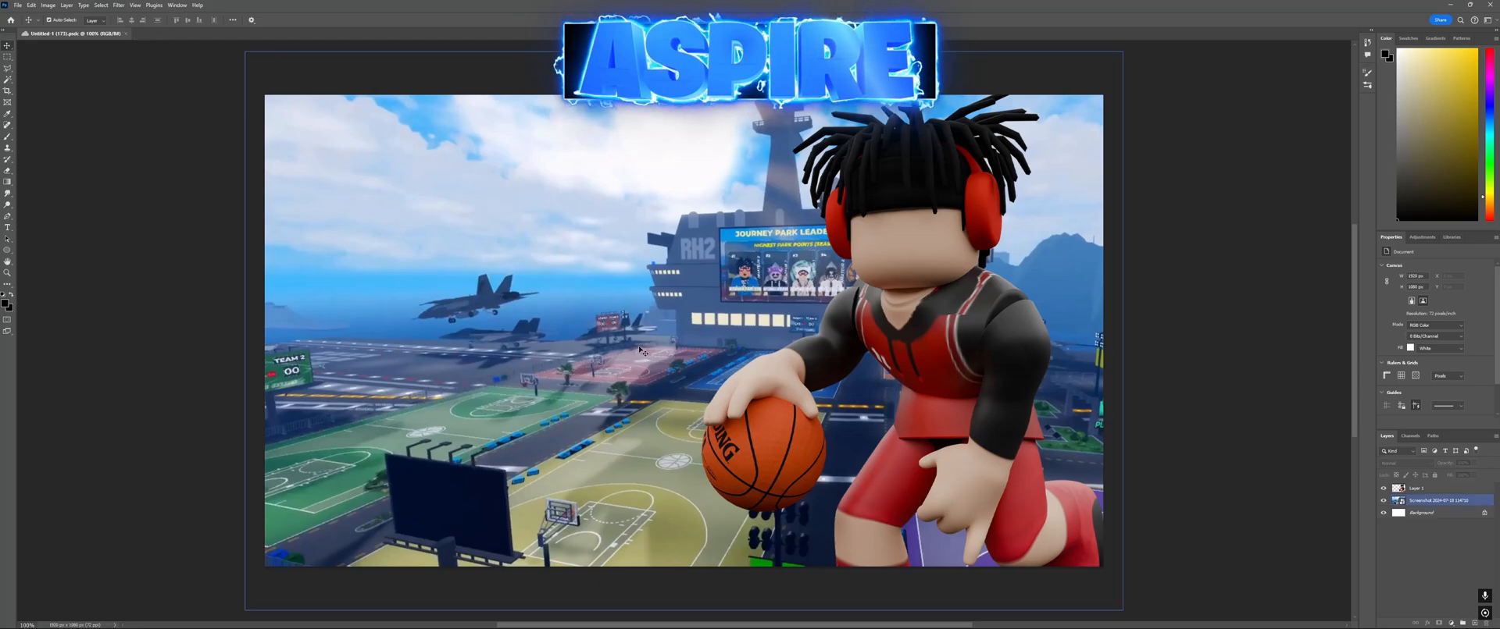
Step: Apply a slight Gaussian Blur to the basketball park screenshot layer, leaving the character sharp
click(625, 355)
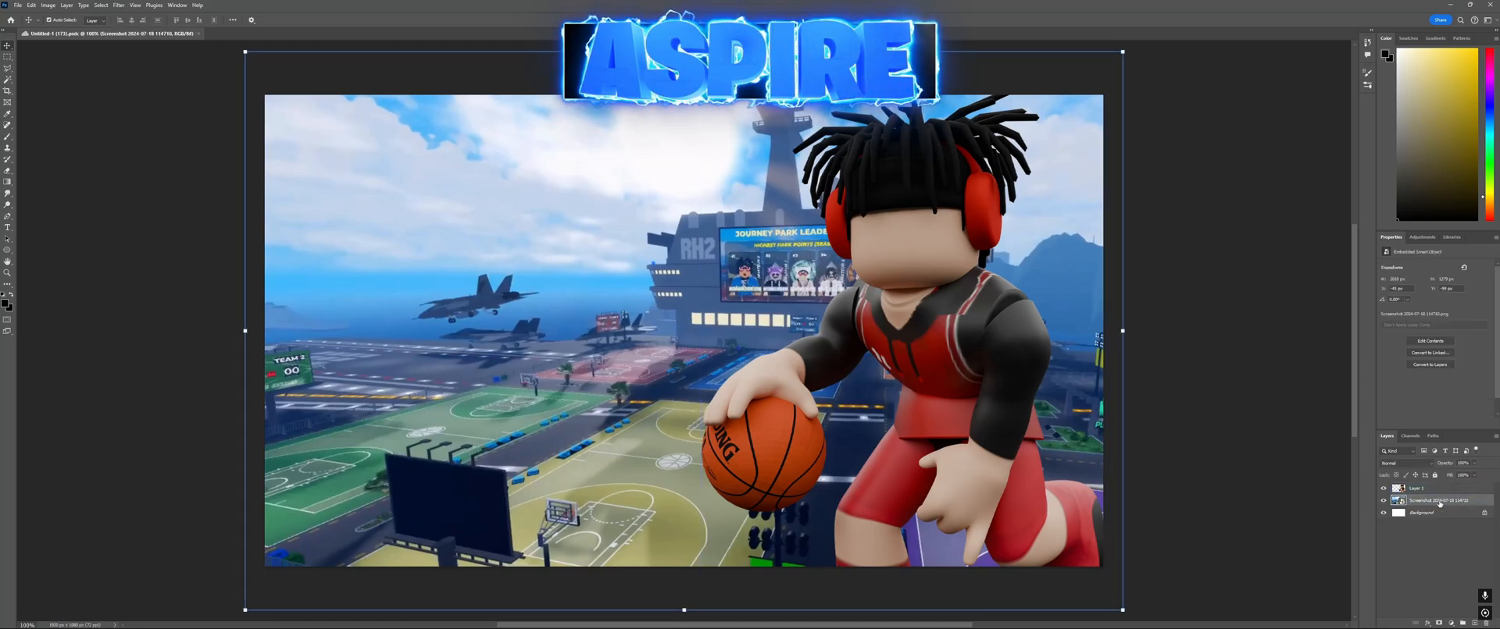
click(119, 5)
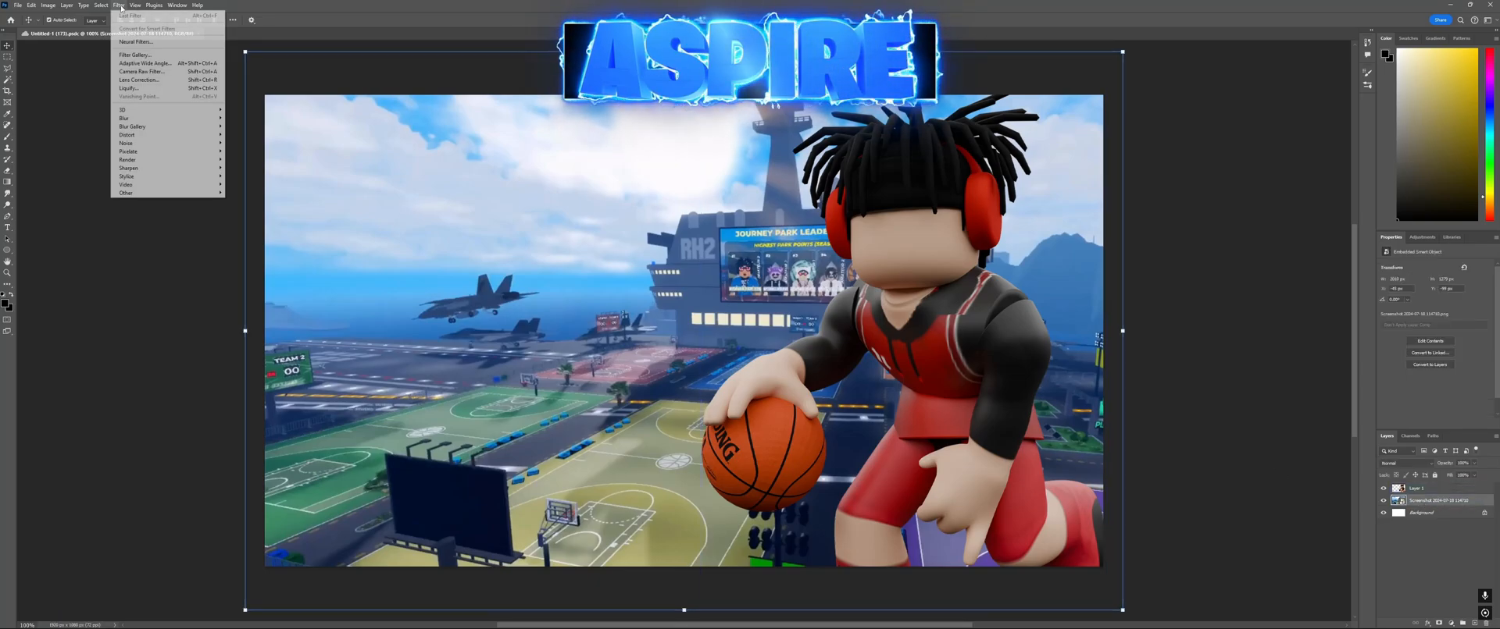
mouse_move(133, 119)
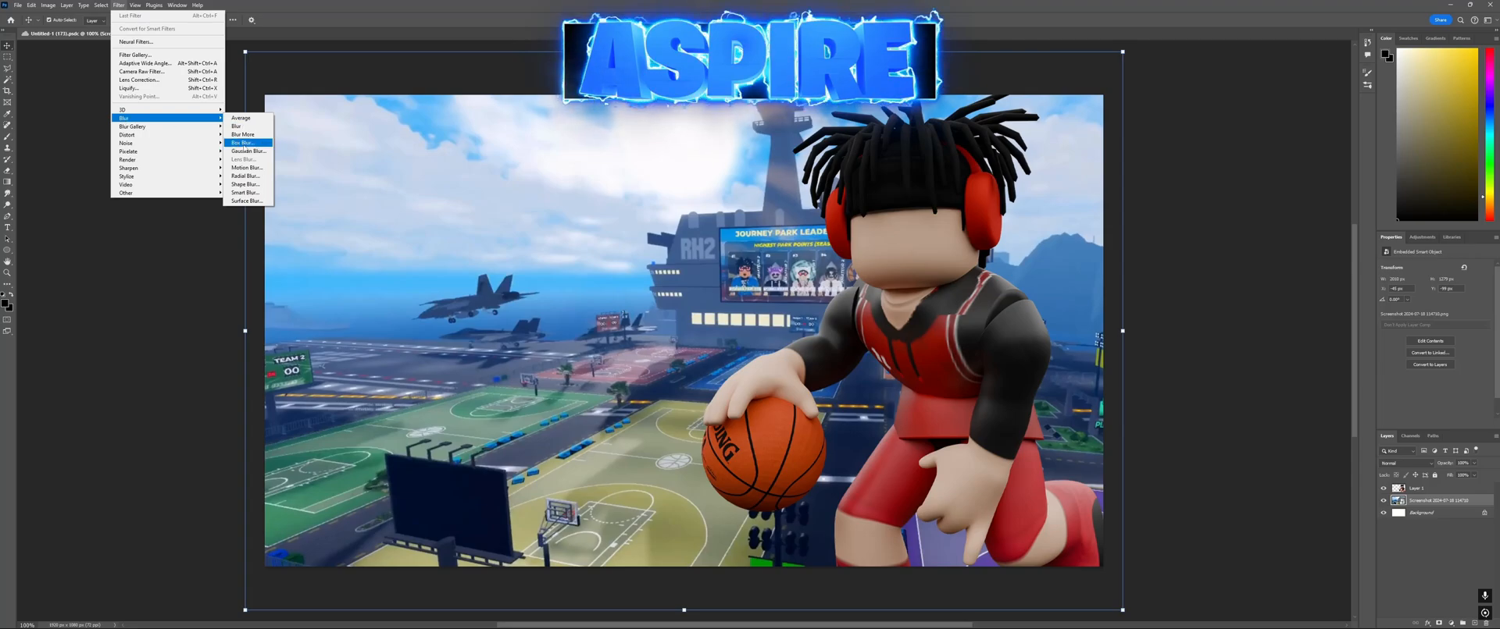
click(247, 150)
drag(647, 213, 1223, 222)
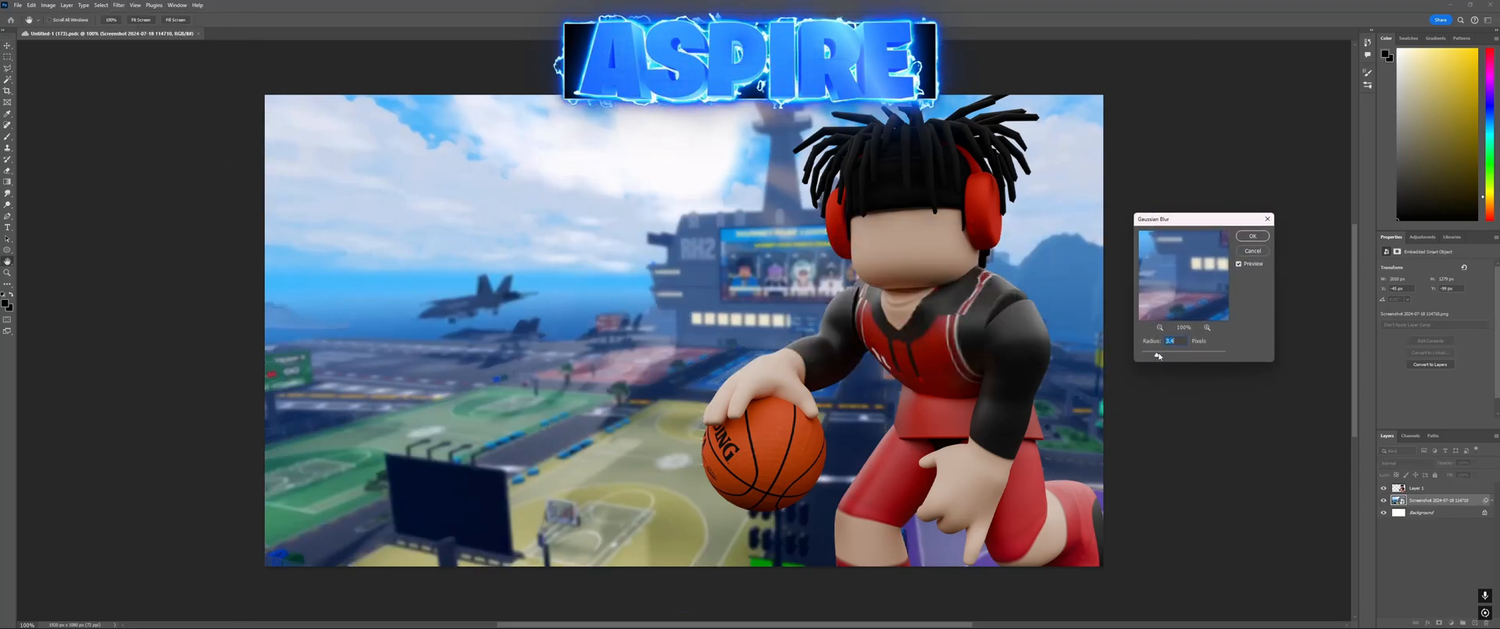
drag(1154, 357, 1151, 357)
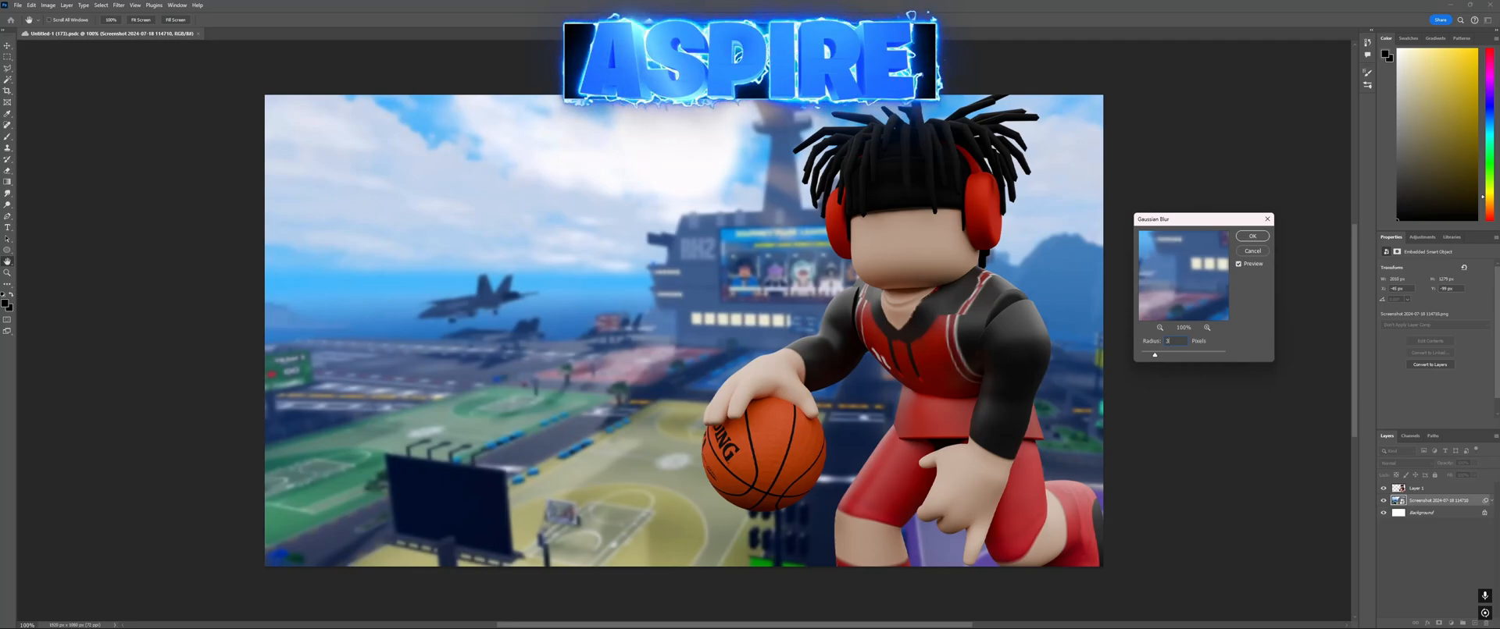
key(Return)
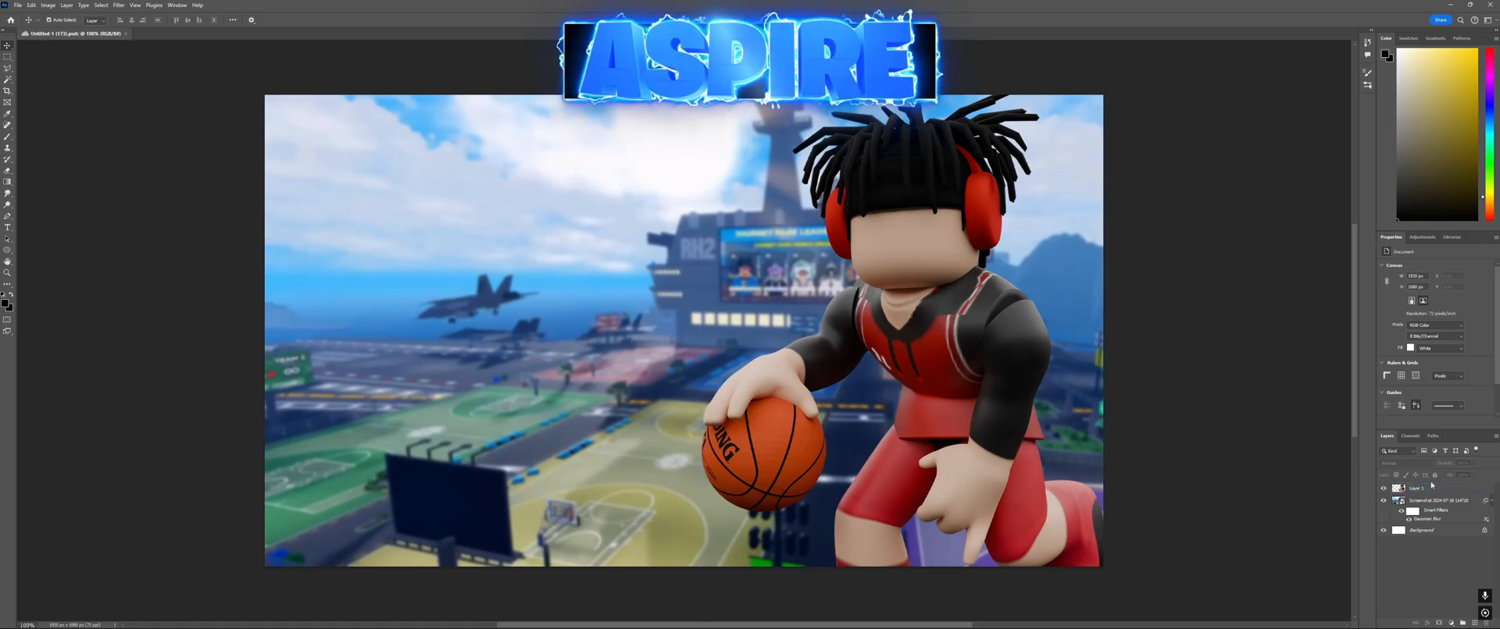
Step: Add a Brightness/Contrast adjustment layer directly above the background screenshot and raise its brightness and contrast
click(633, 374)
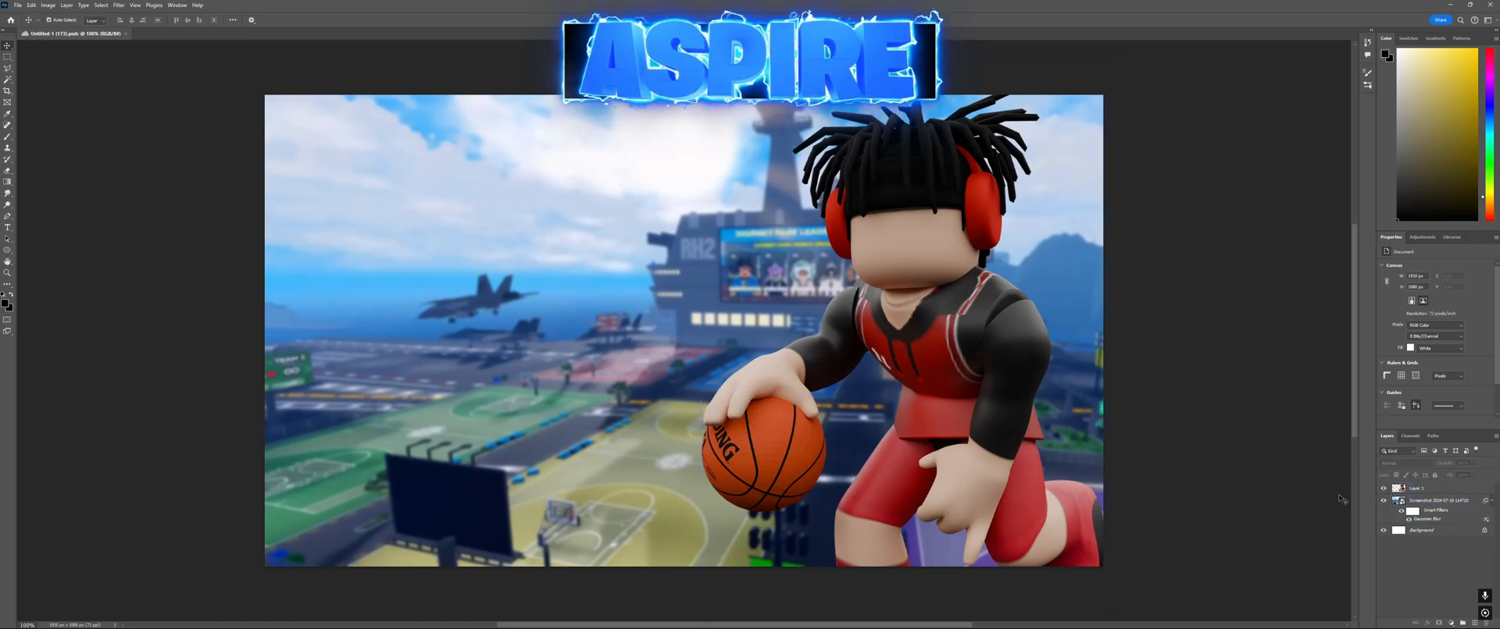
click(1445, 504)
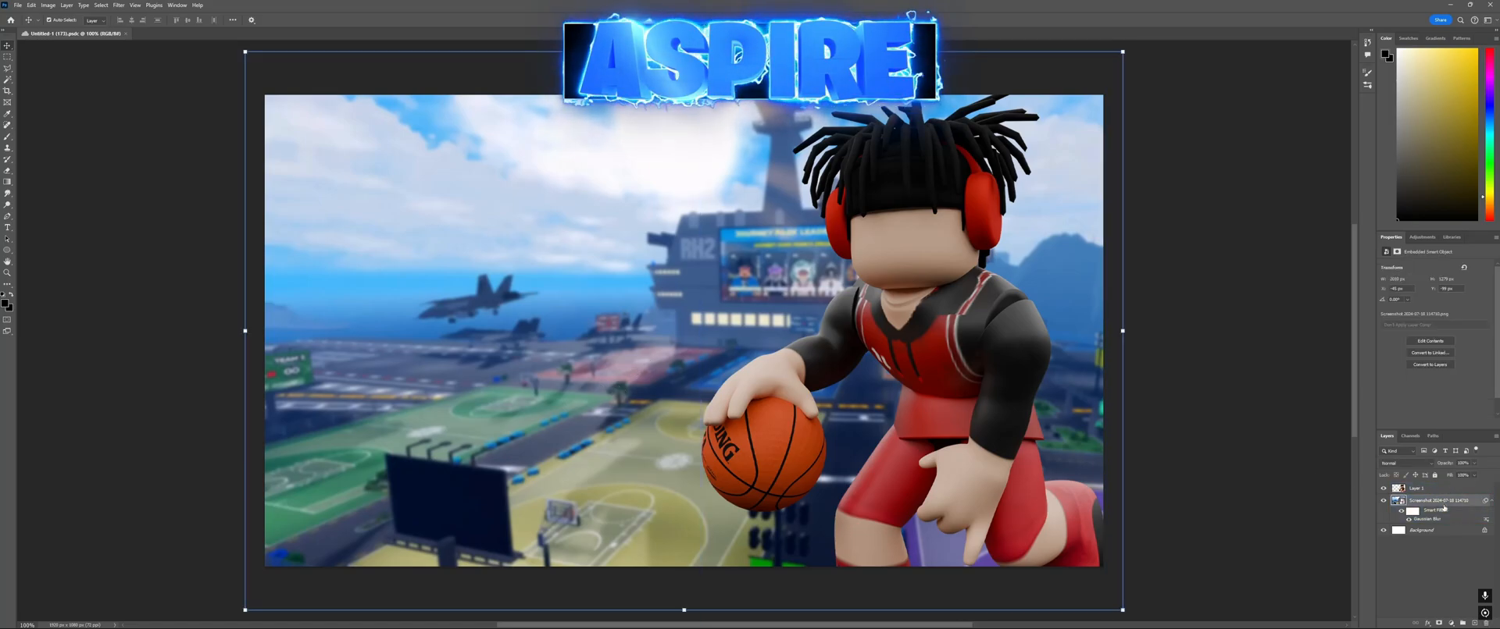
click(1450, 623)
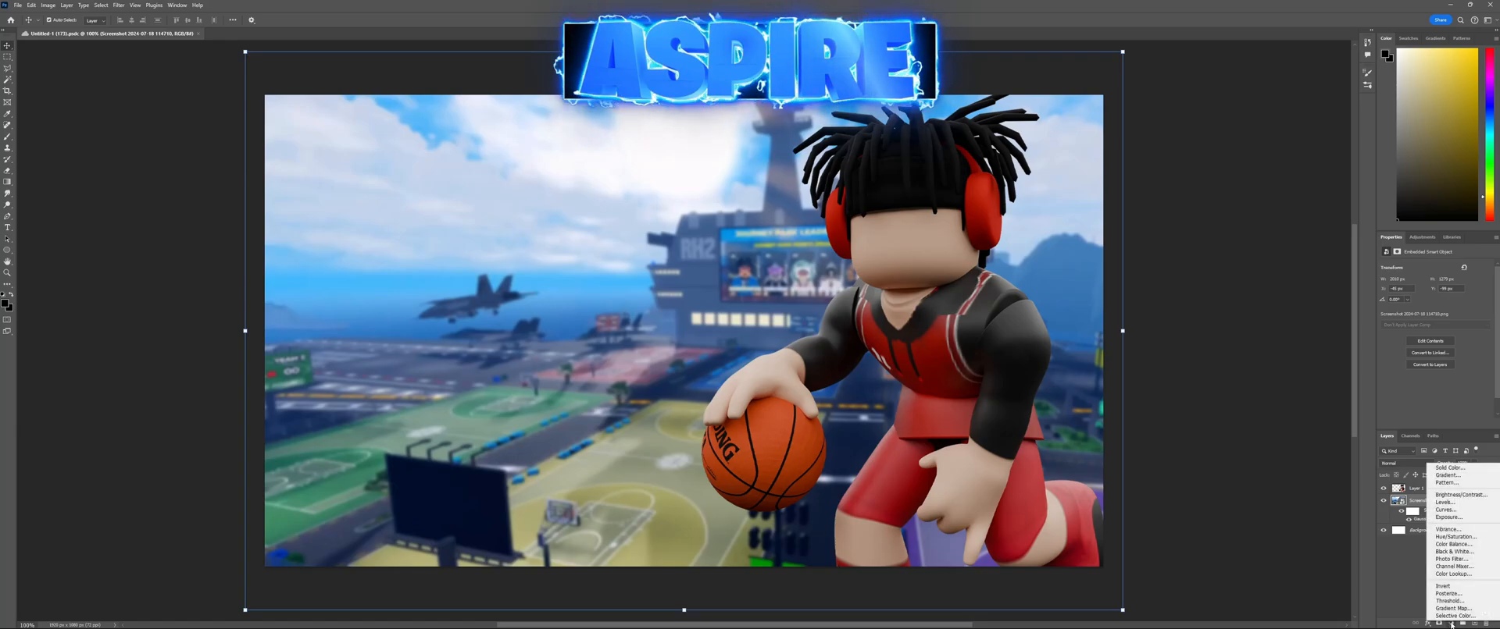
click(1459, 495)
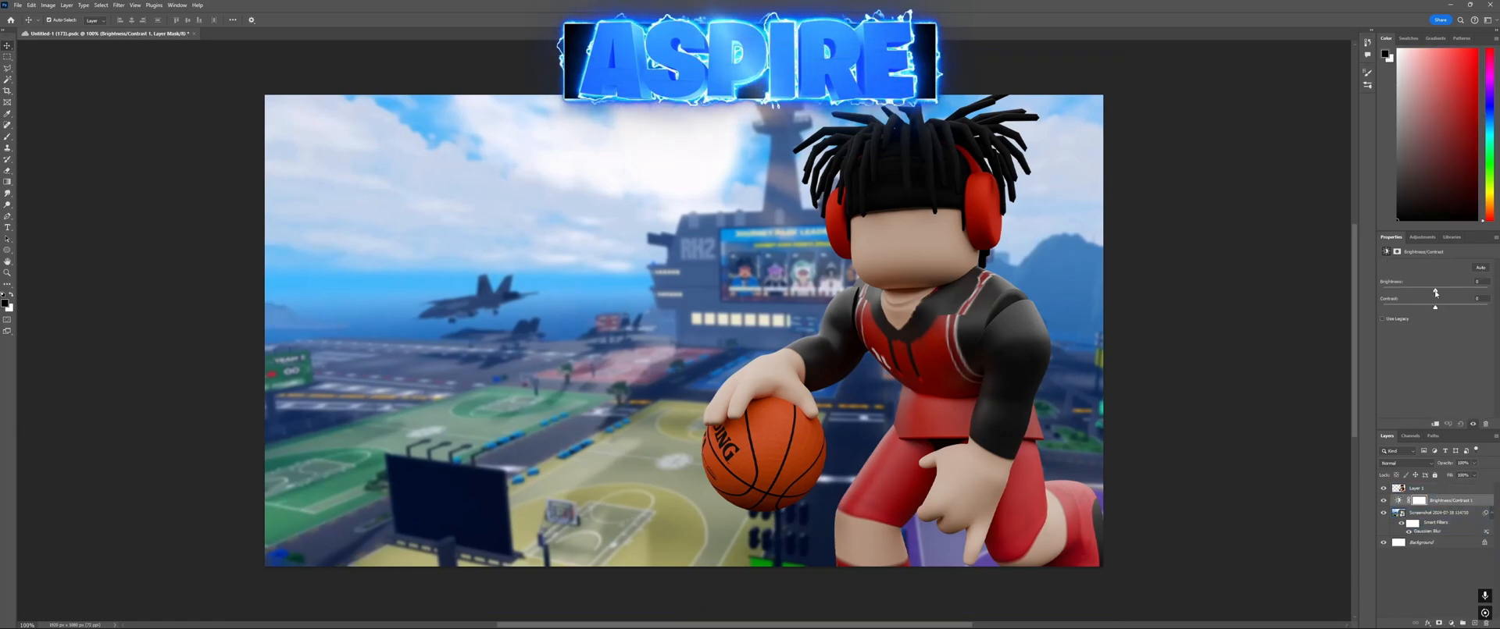
drag(1435, 292, 1444, 294)
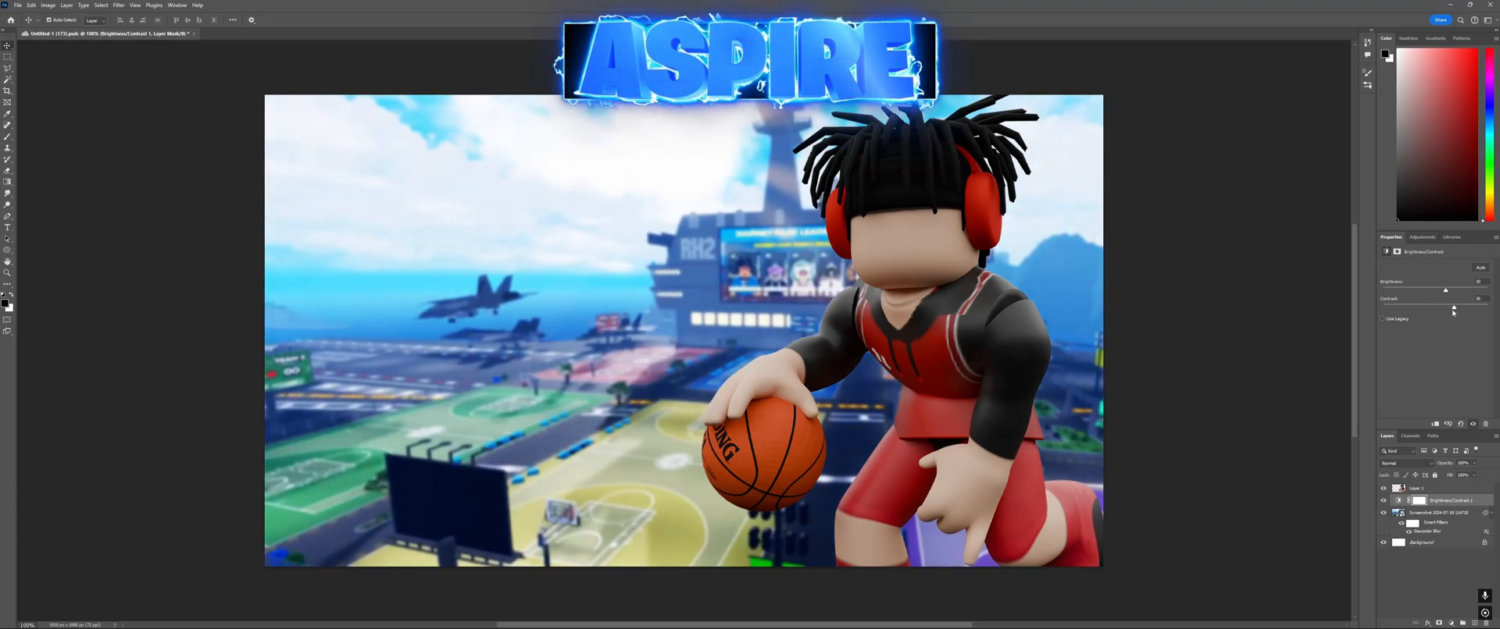
Step: Add a Hue/Saturation adjustment layer beneath the character and raise the saturation of the background colours
click(1451, 623)
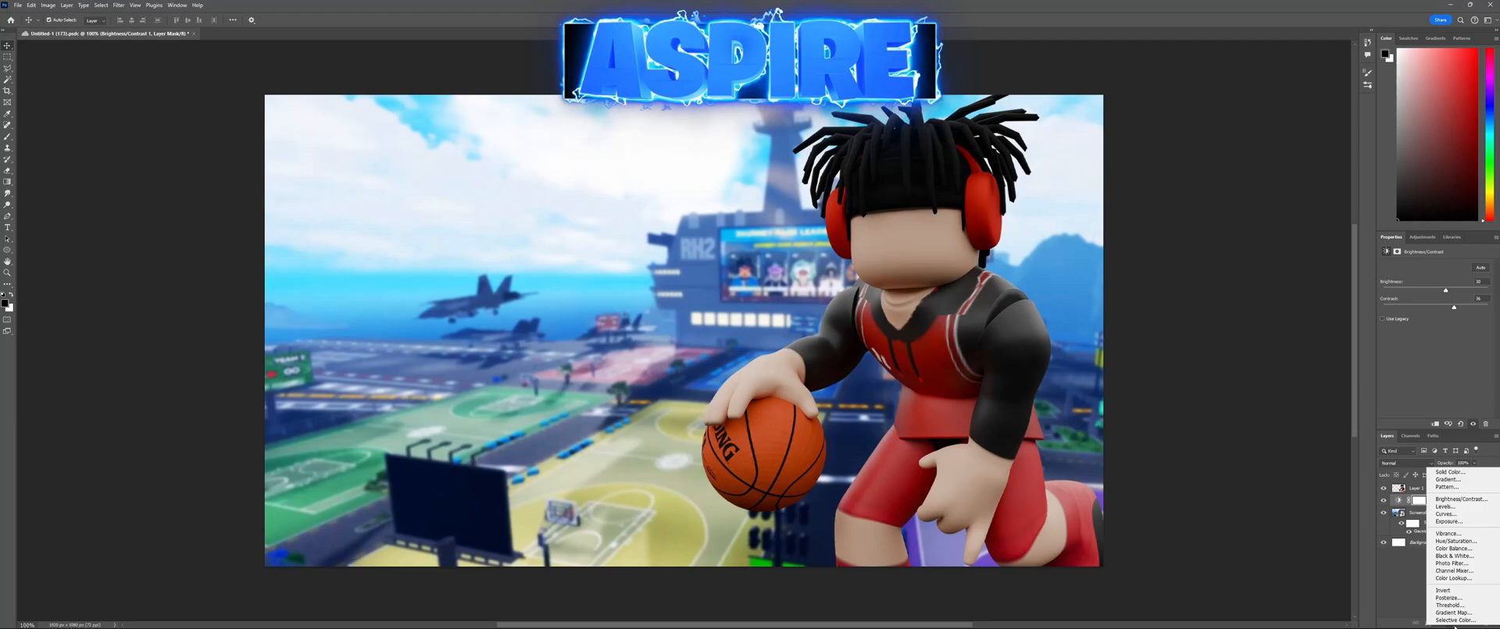
click(1455, 542)
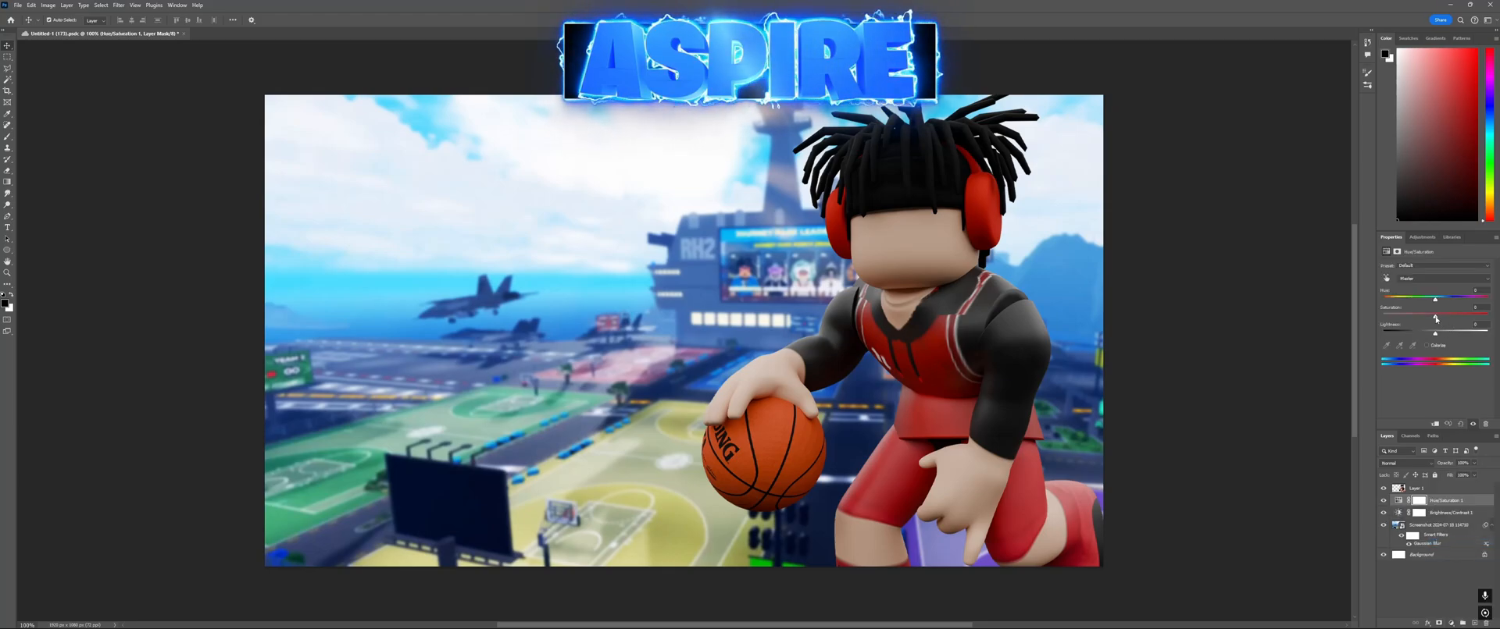
drag(1444, 319, 1456, 324)
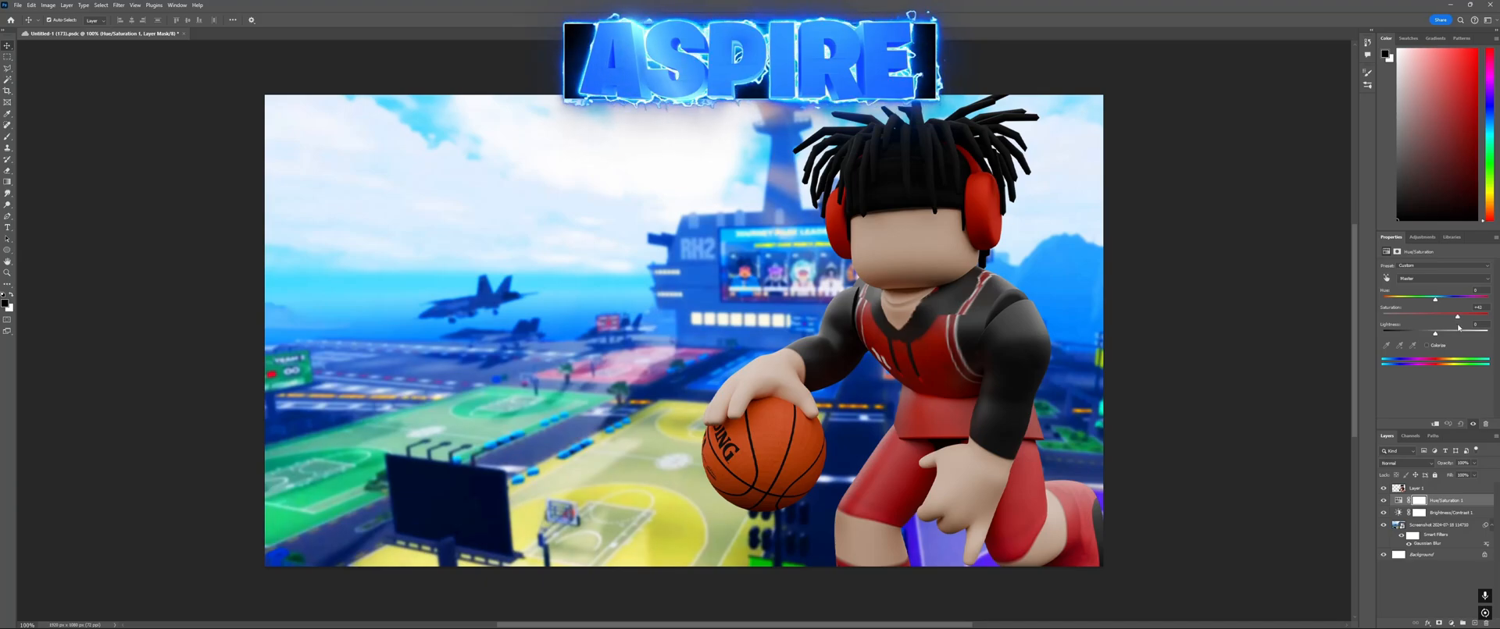
Step: Reduce the brightness and contrast boost in the background's existing Brightness/Contrast adjustment layer
click(1442, 523)
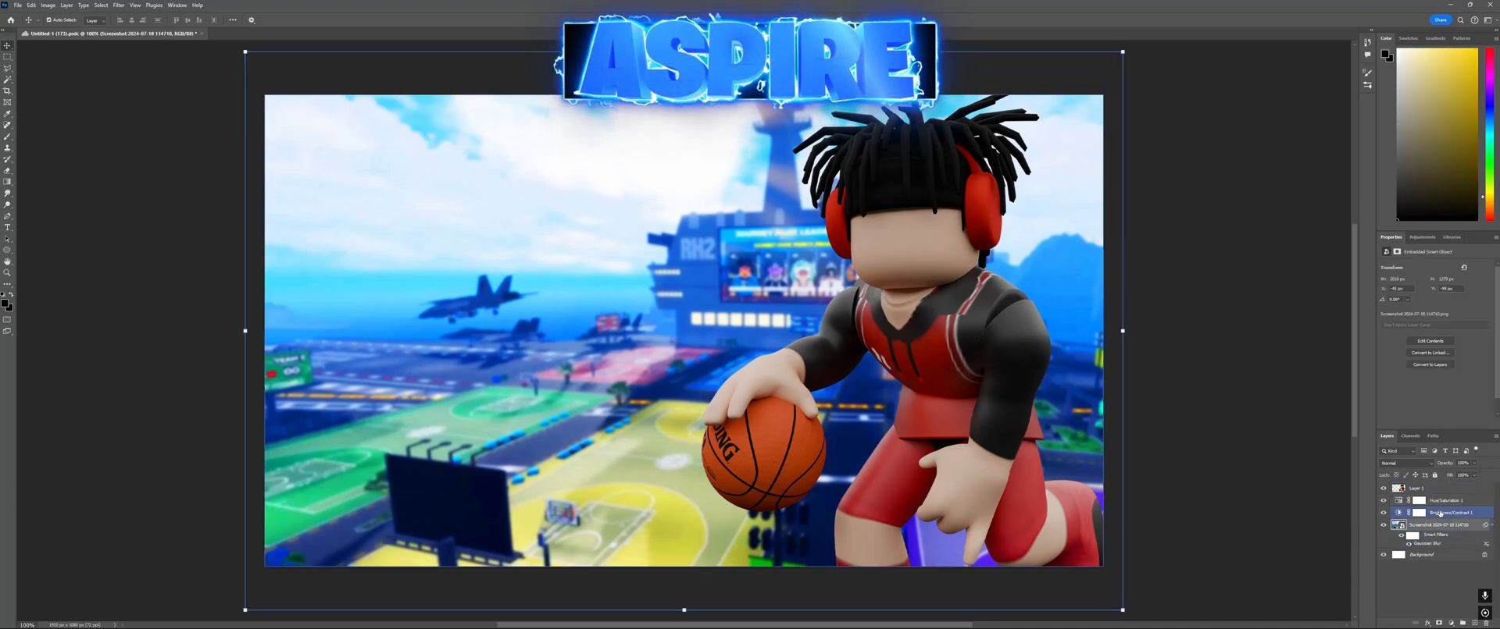
click(1450, 513)
drag(1445, 291, 1442, 292)
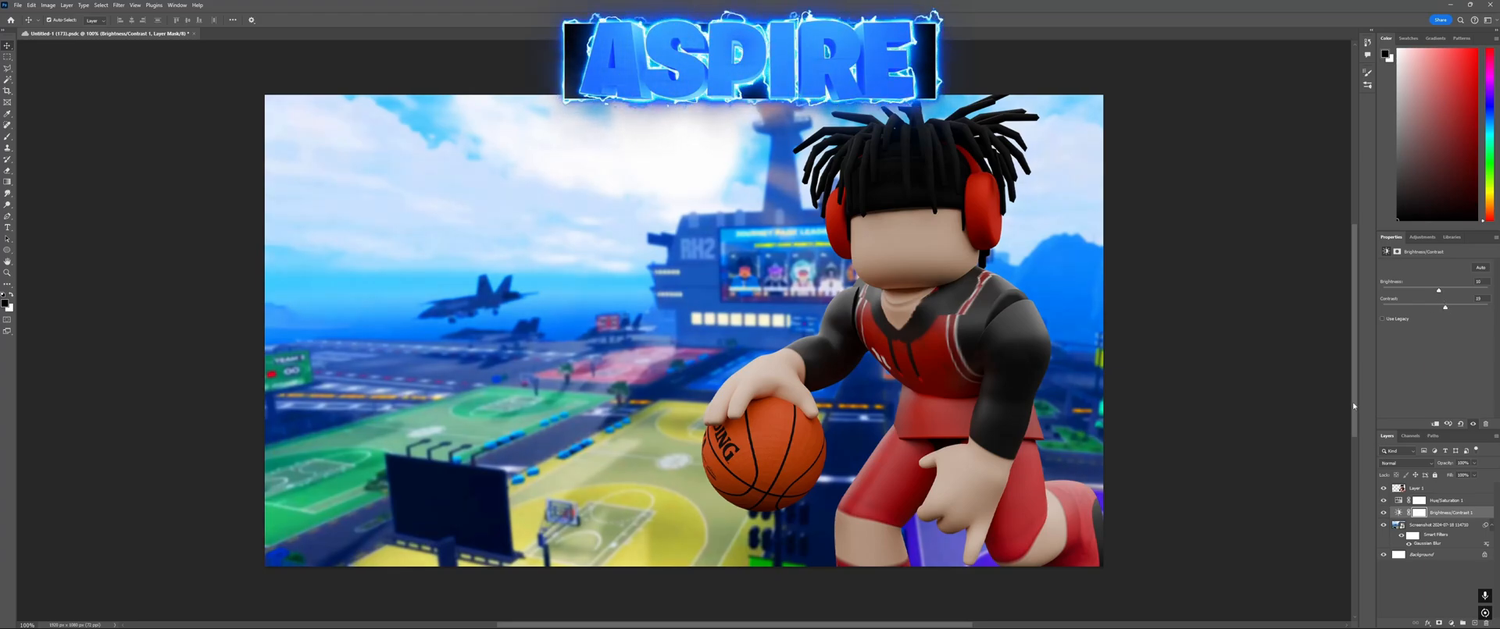
click(1273, 409)
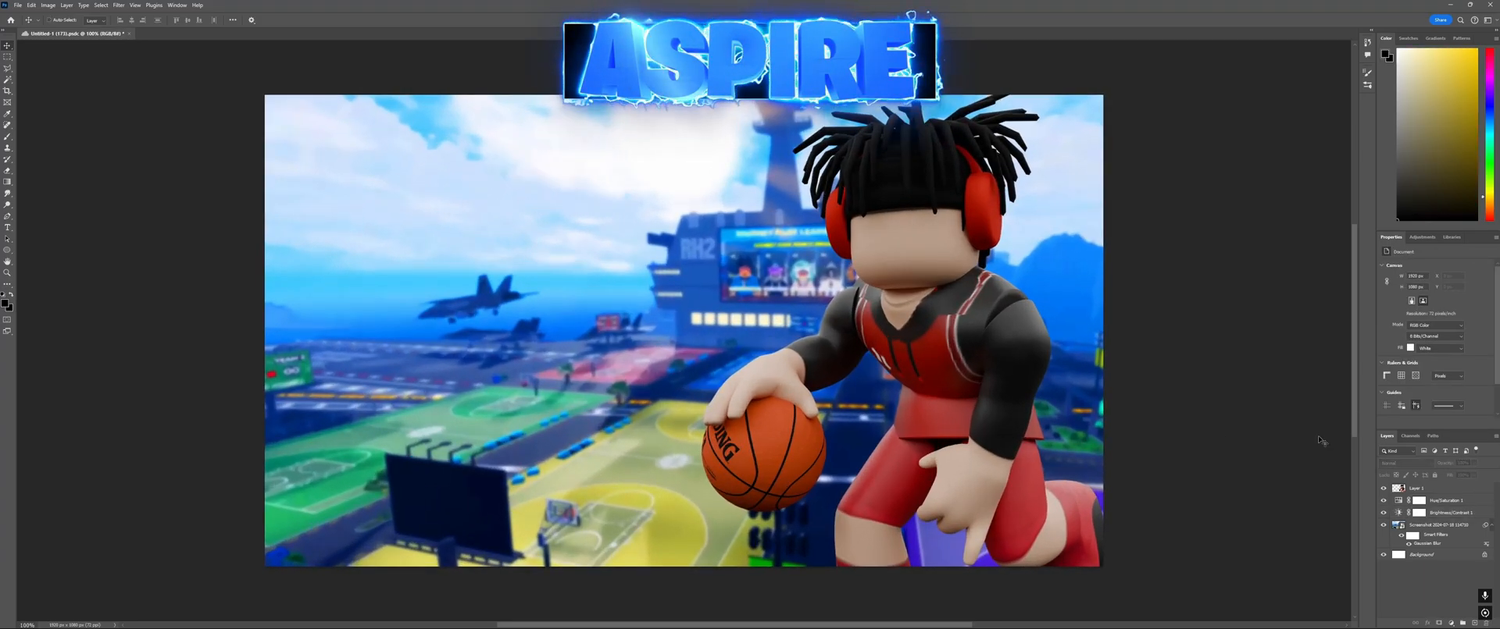
Step: Toggle the Brightness/Contrast layer off and on to compare the background, and save the document
click(1450, 512)
click(1383, 513)
click(1383, 513)
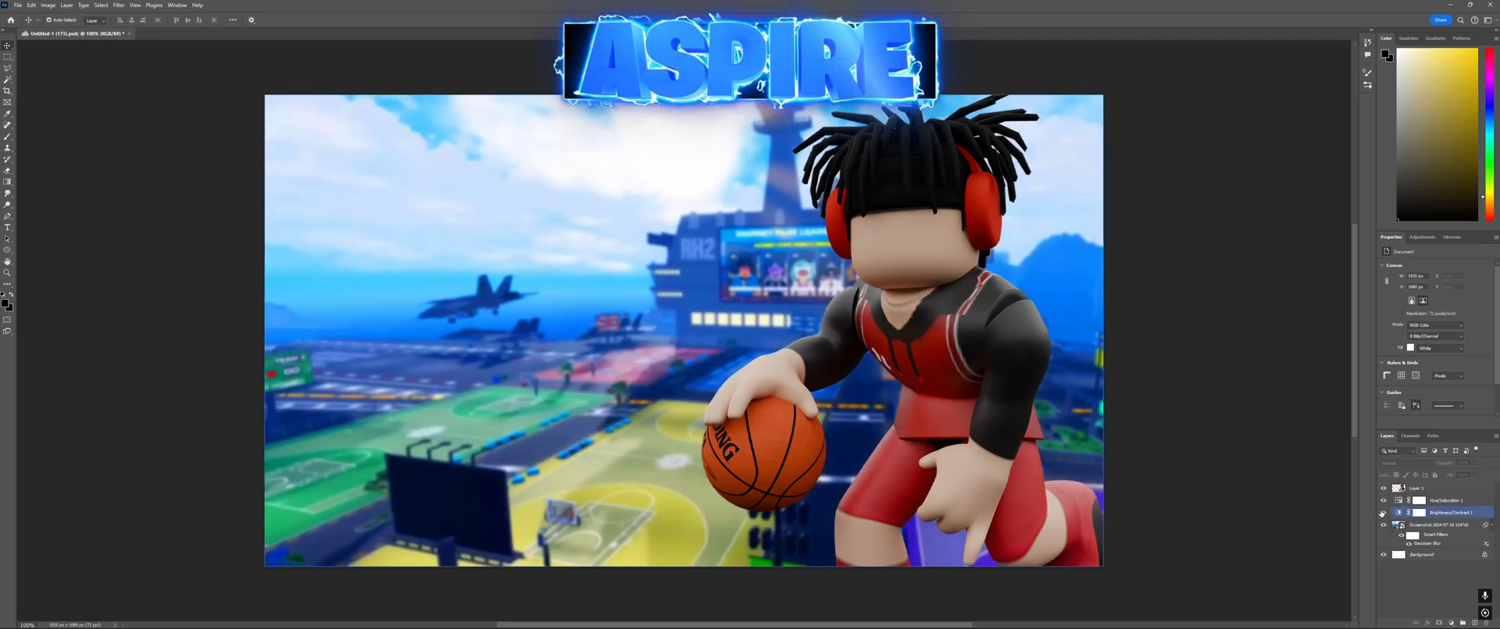
click(1382, 513)
click(1382, 513)
click(1459, 539)
key(ctrl+s)
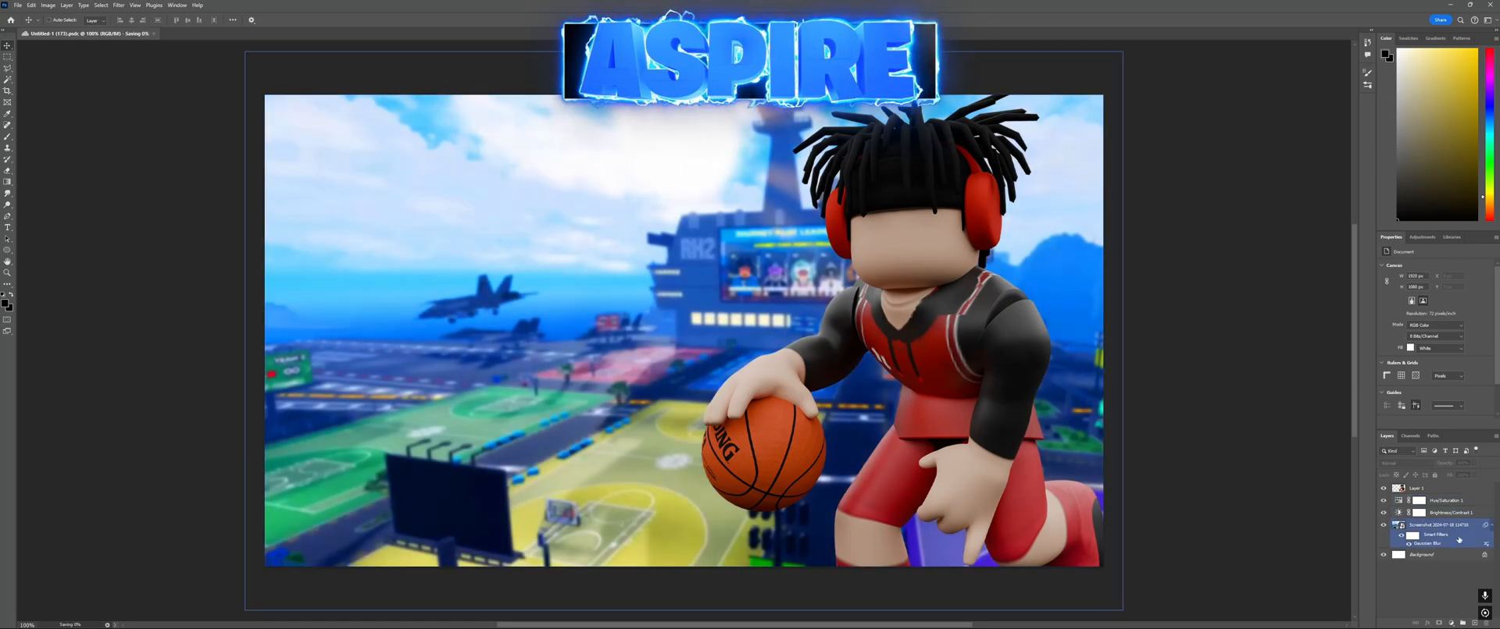
click(1434, 489)
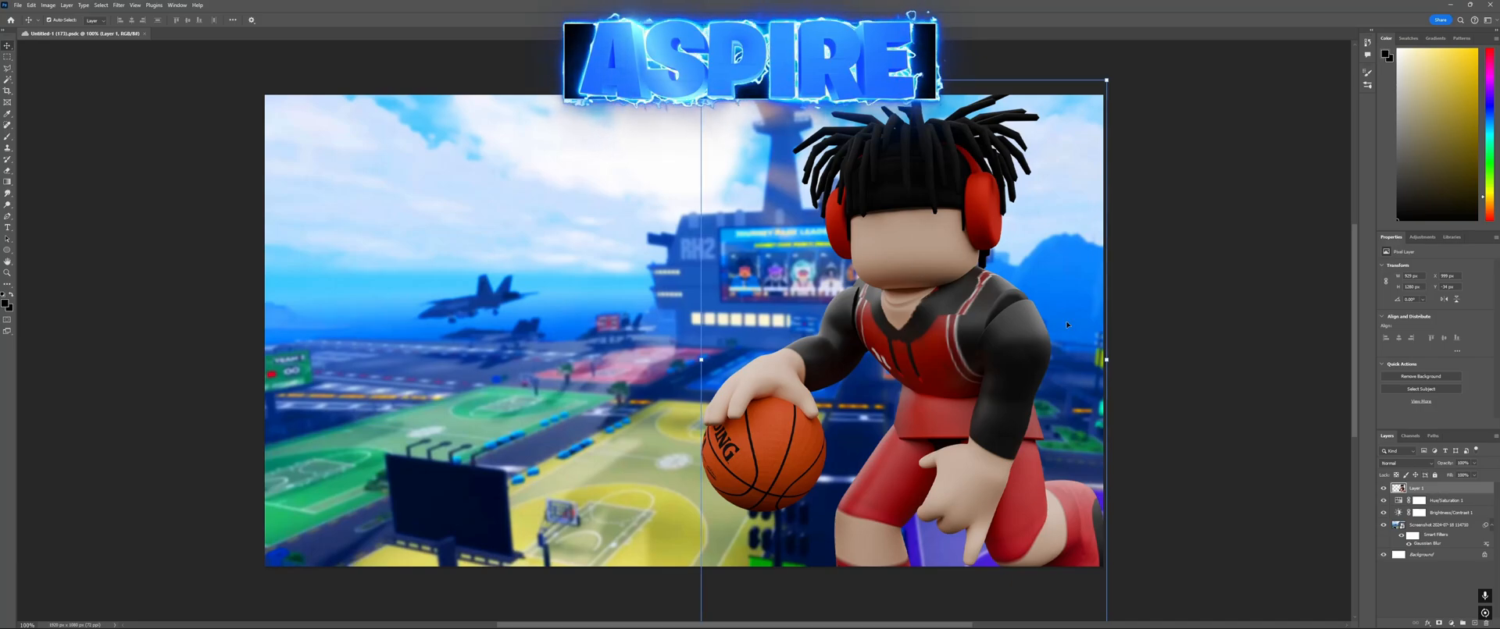
click(1203, 353)
click(938, 321)
click(1156, 318)
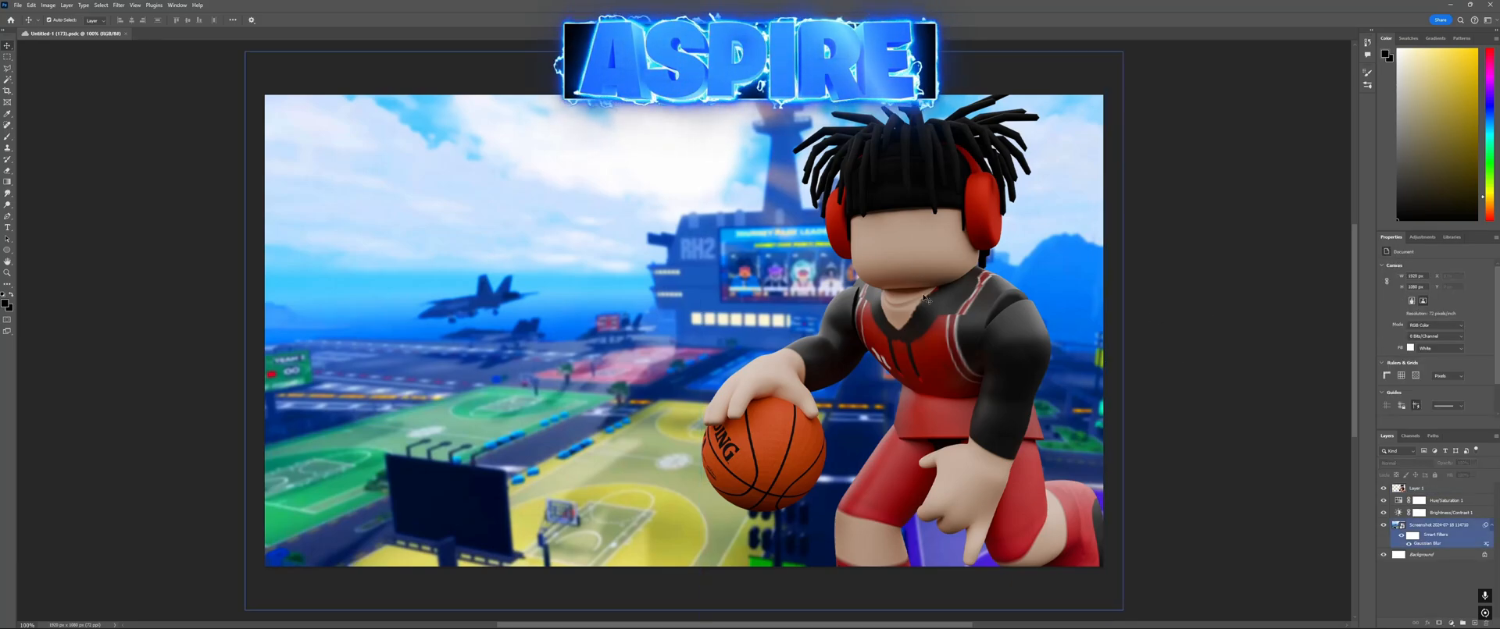
click(136, 5)
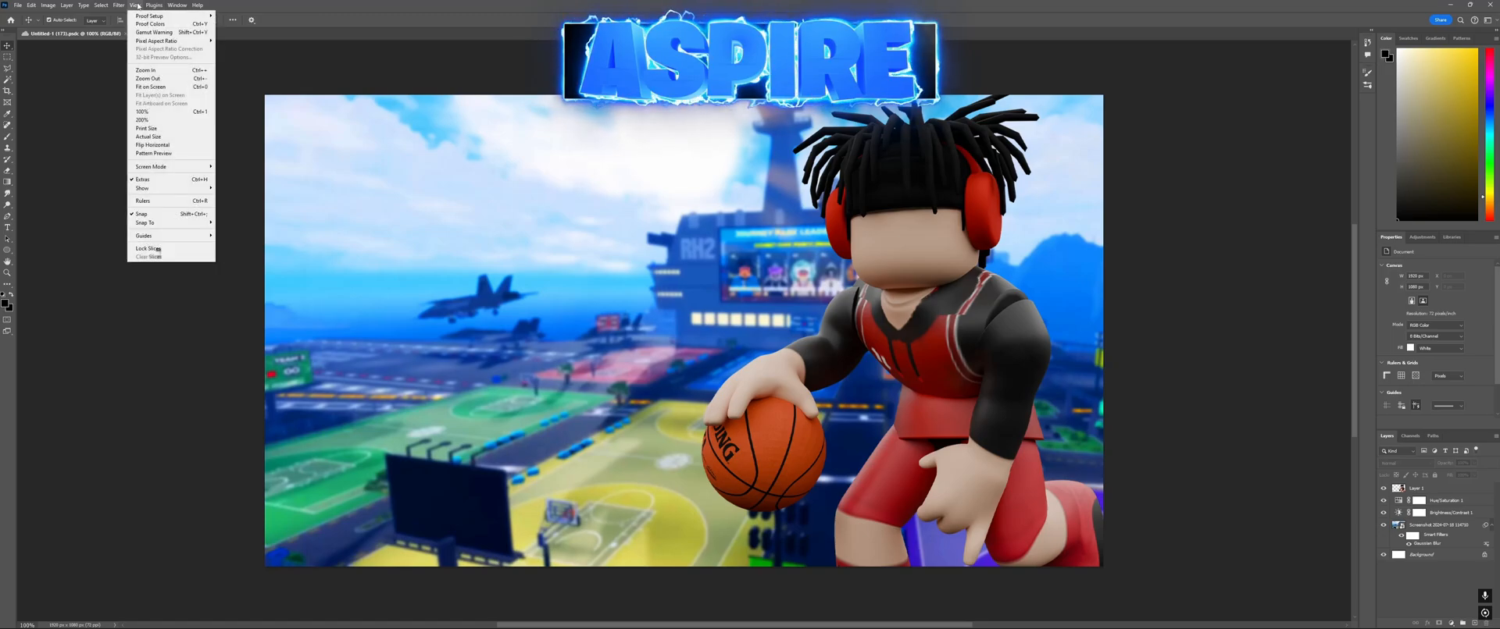
mouse_move(124, 6)
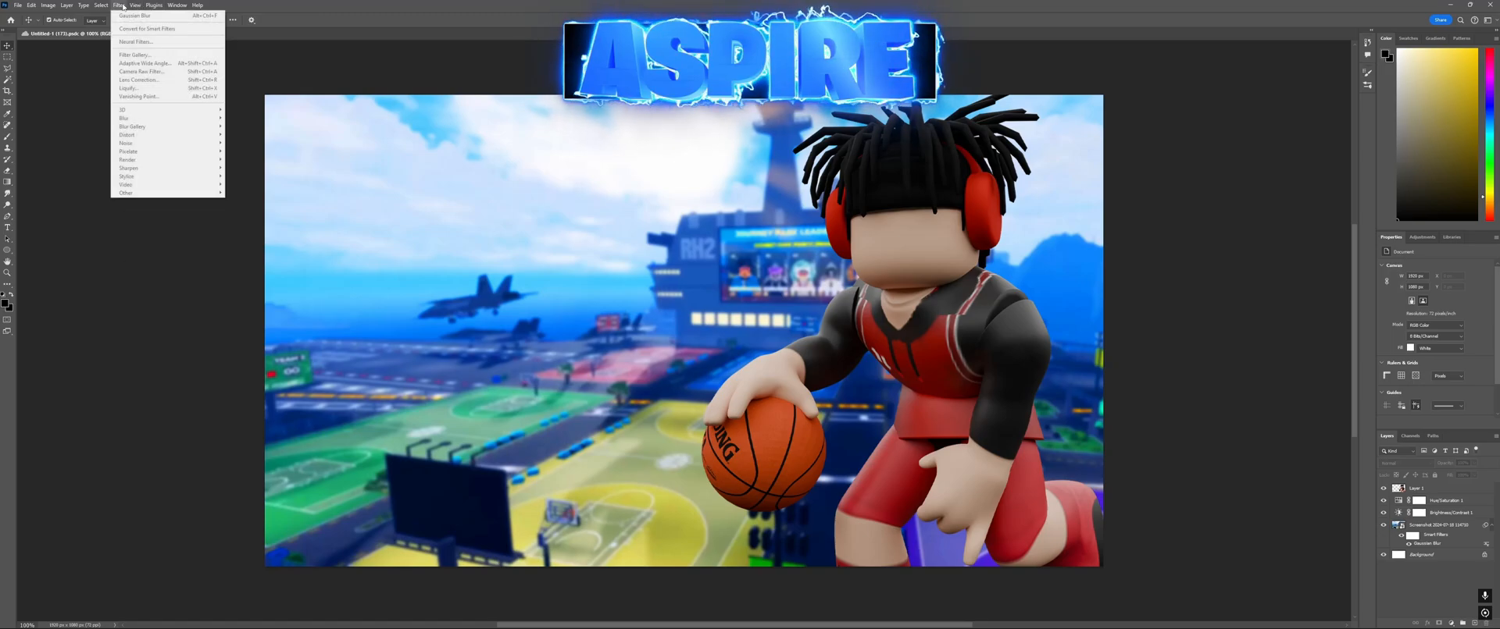
click(917, 286)
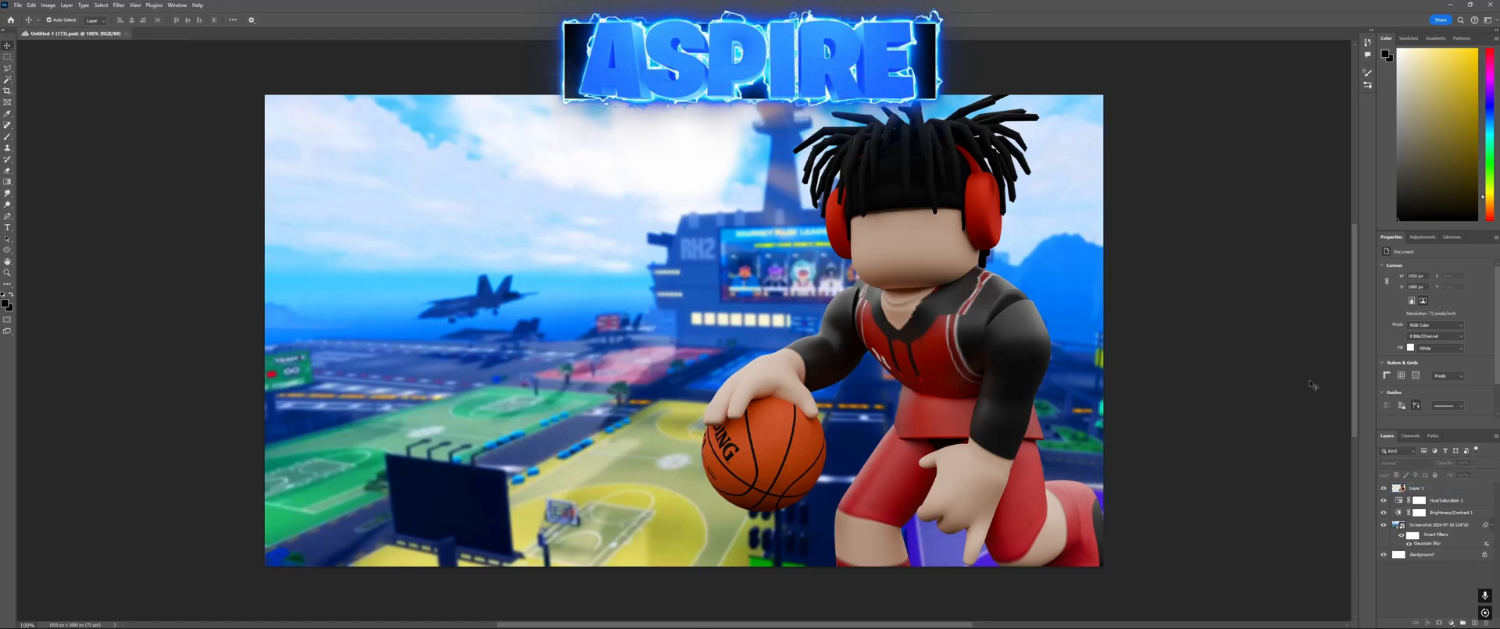
Step: Try to apply the Camera Raw Filter to the character layer
click(1474, 491)
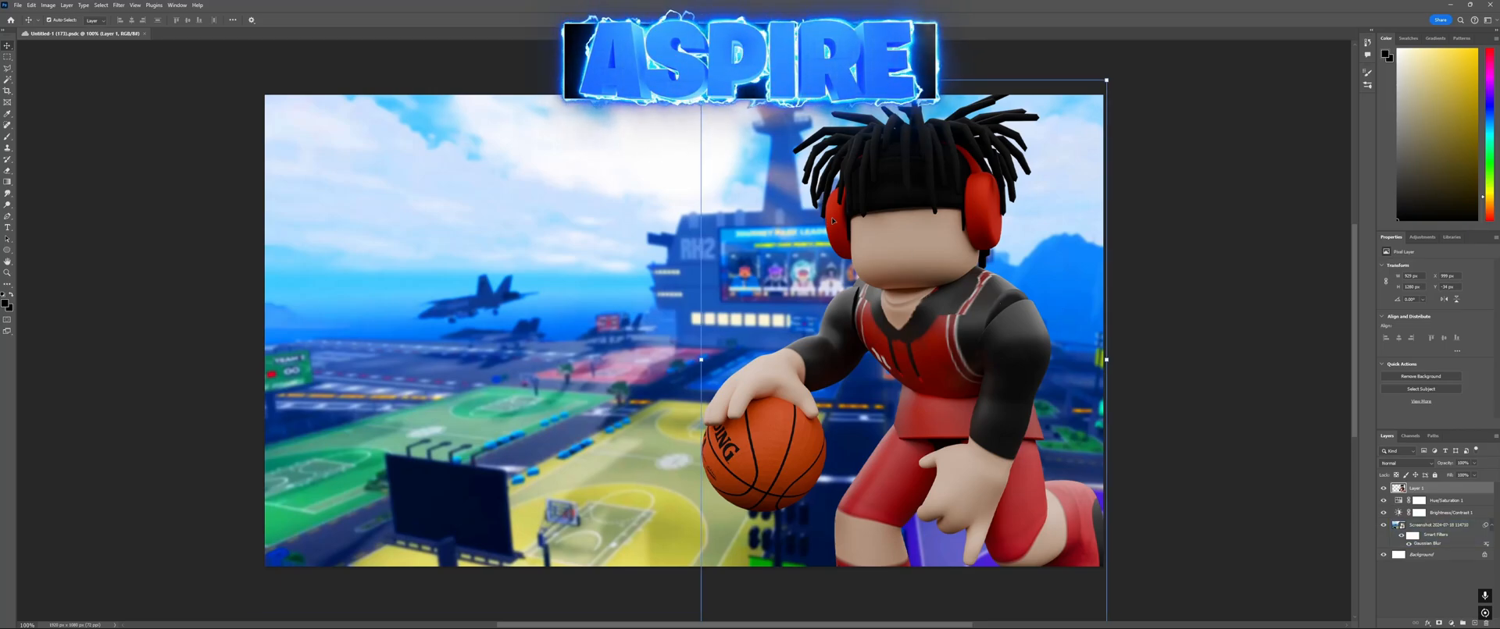
click(119, 5)
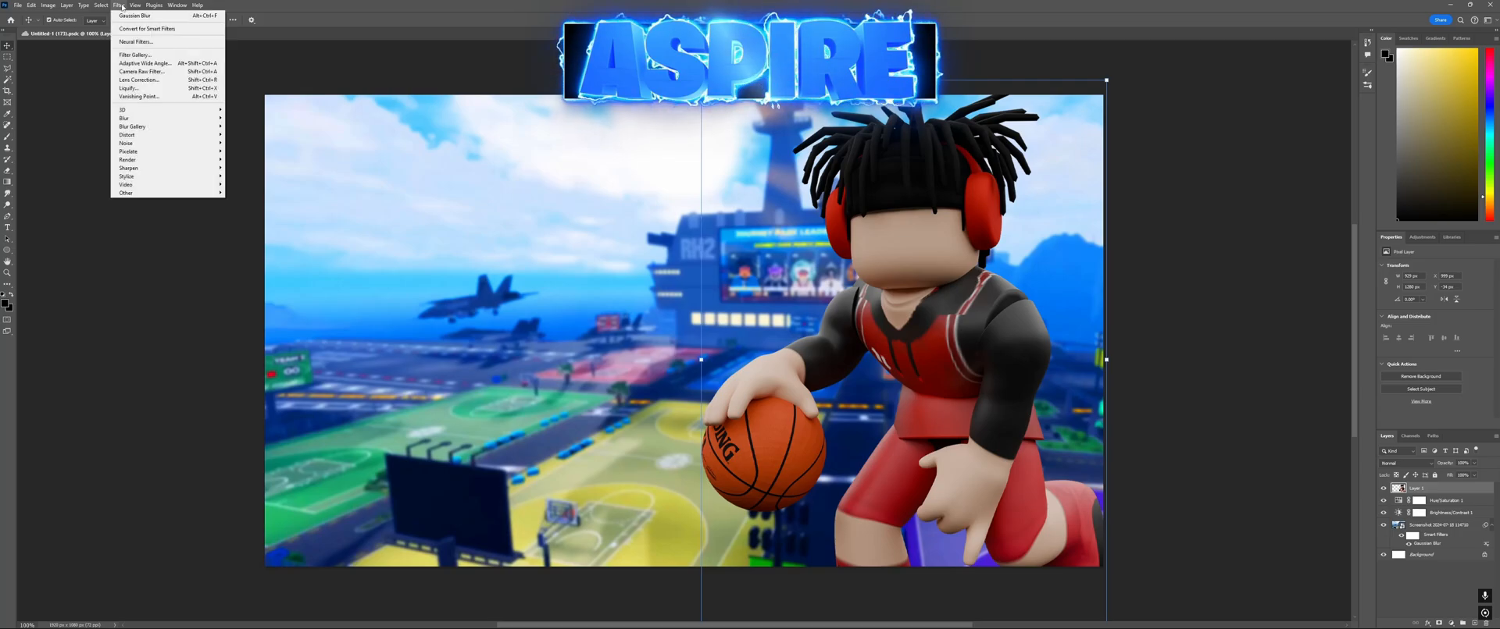
click(143, 72)
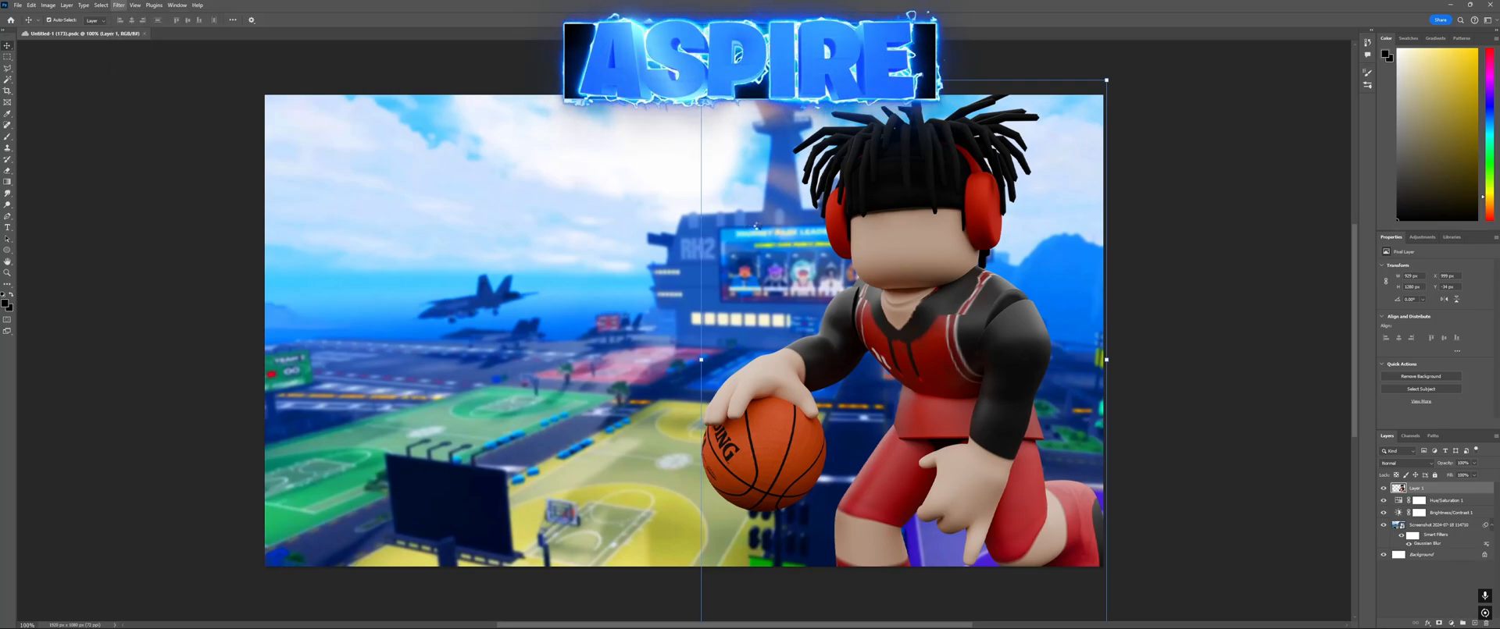
click(378, 351)
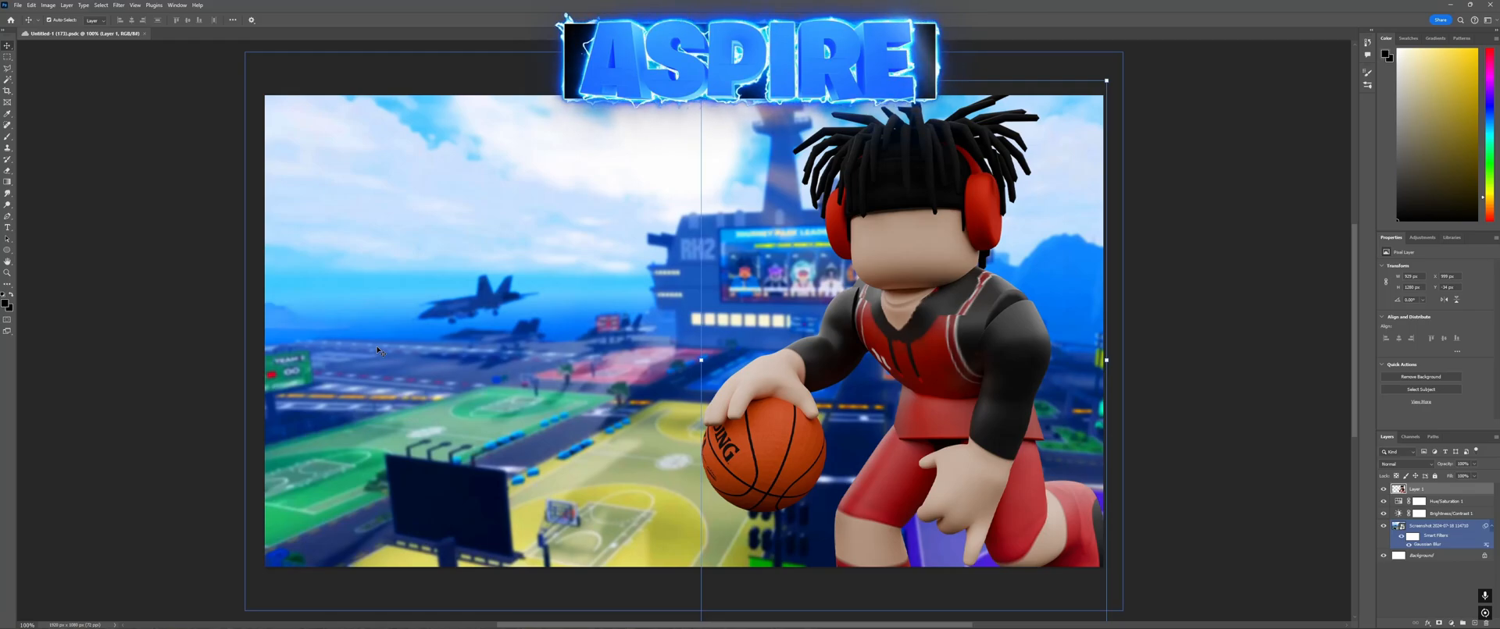
click(1198, 334)
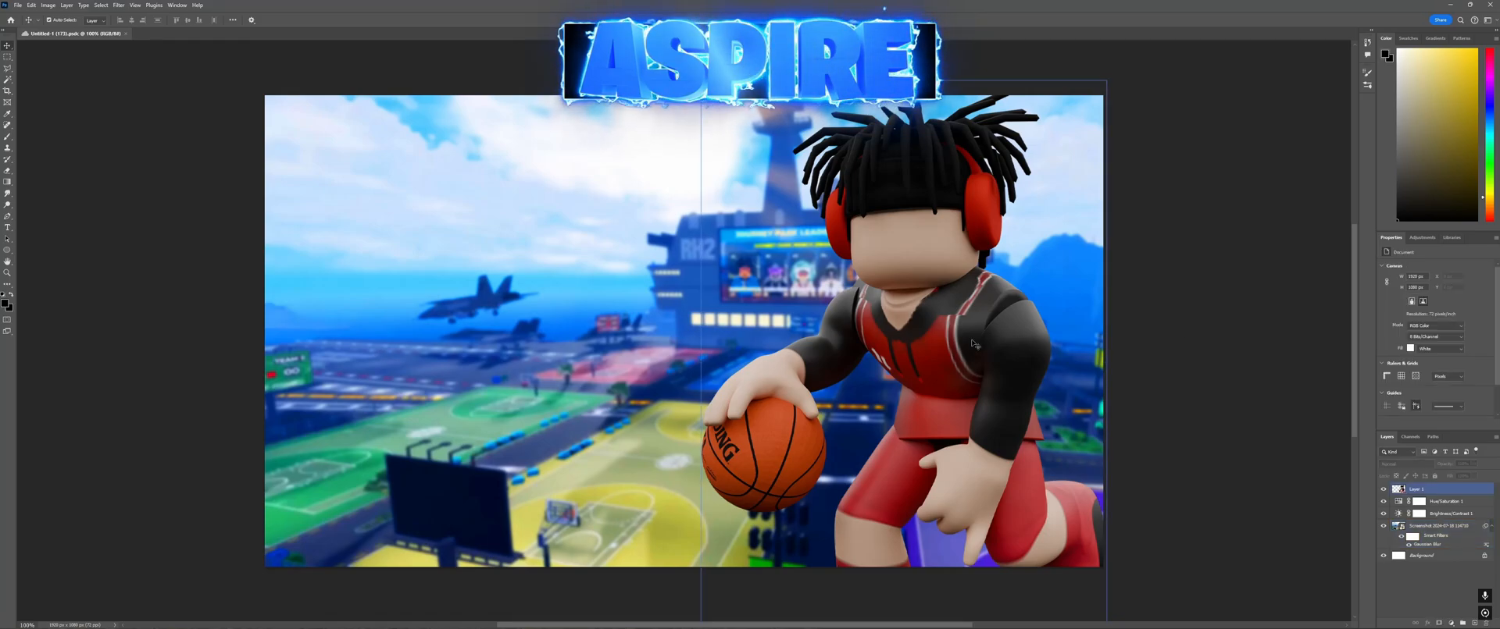
Step: Add a Brightness/Contrast adjustment layer above the character, raise its brightness and contrast, and hide the background screenshot
click(967, 341)
click(1453, 622)
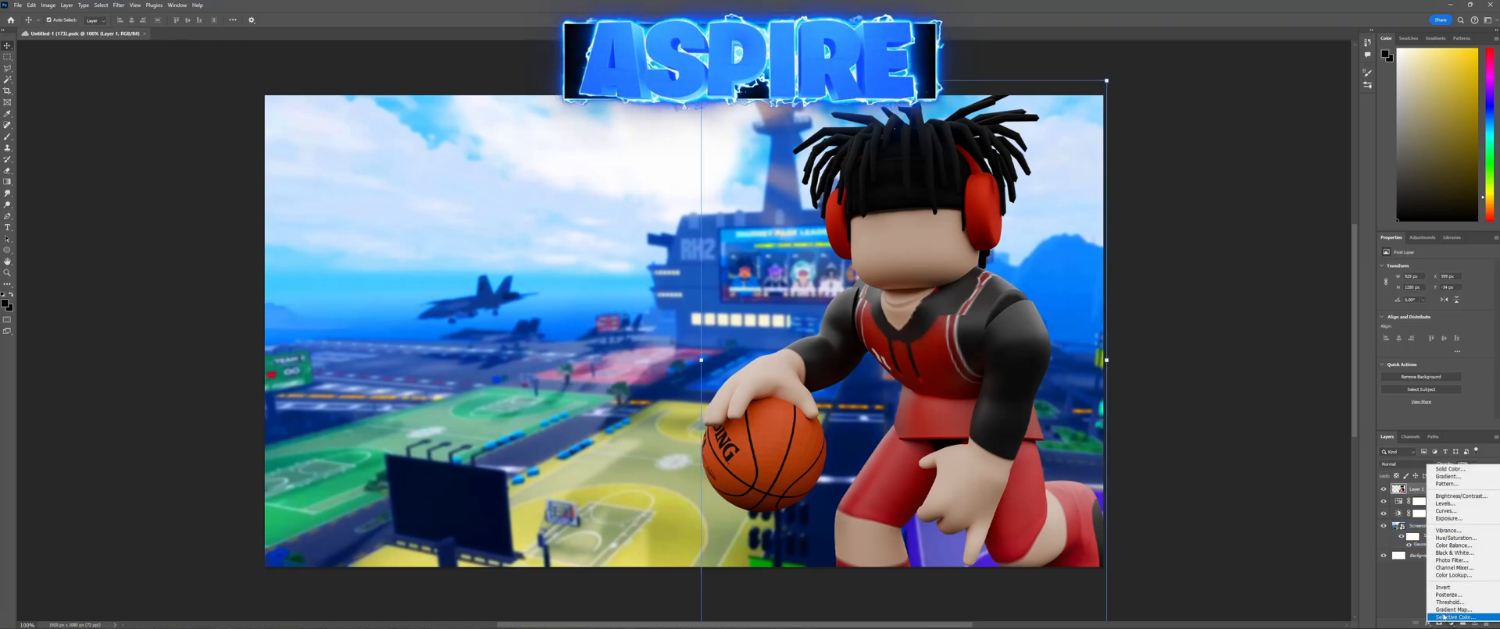
click(1440, 496)
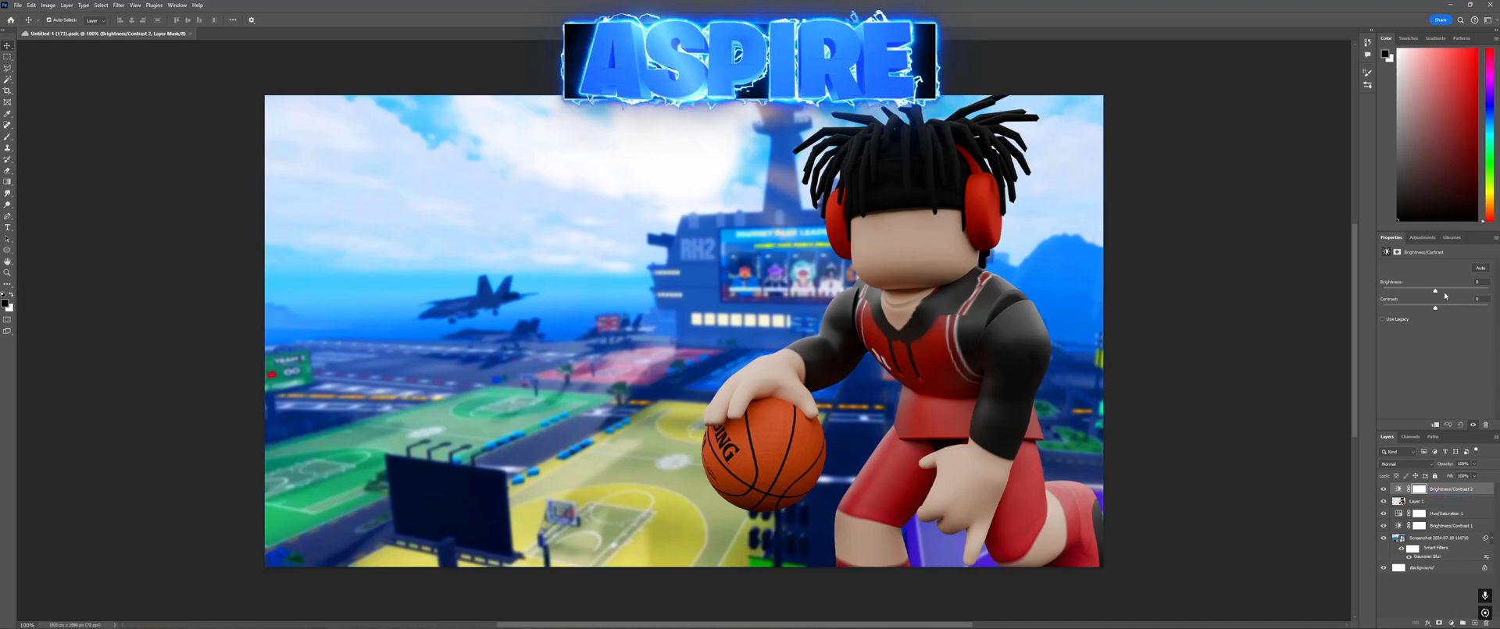
drag(1435, 291, 1445, 292)
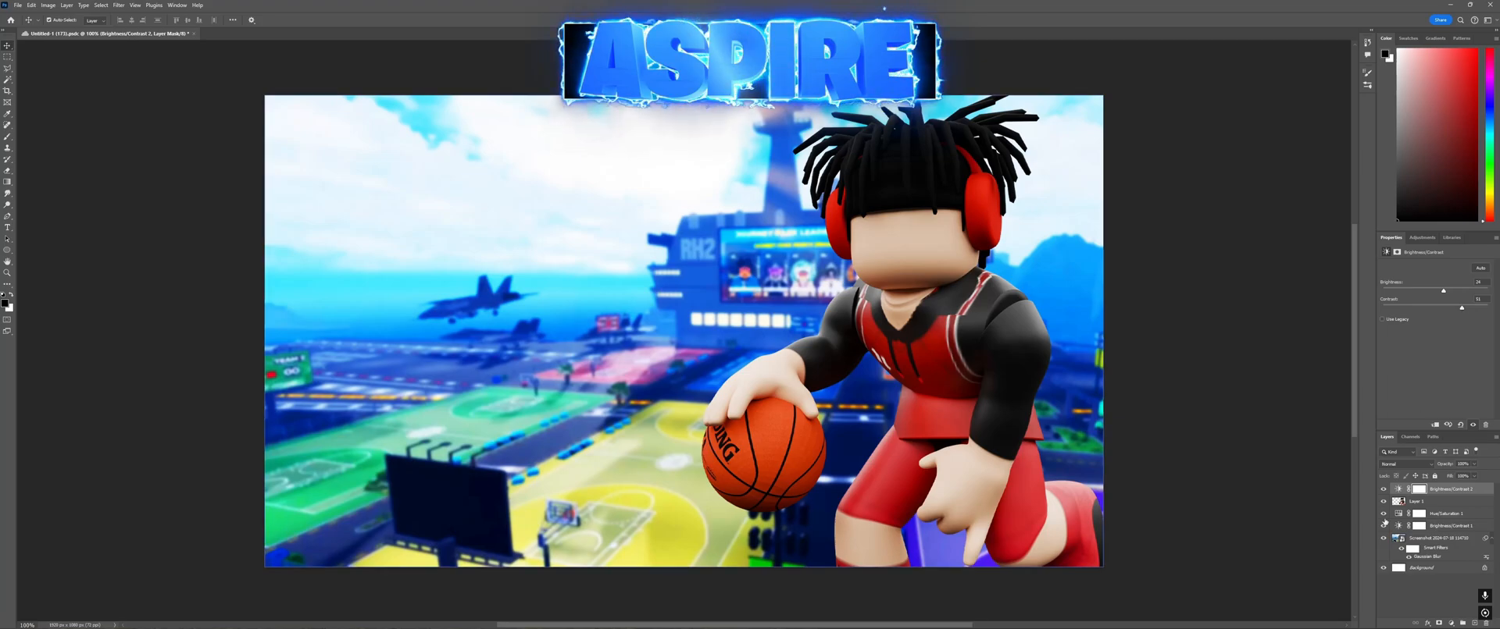
click(1384, 538)
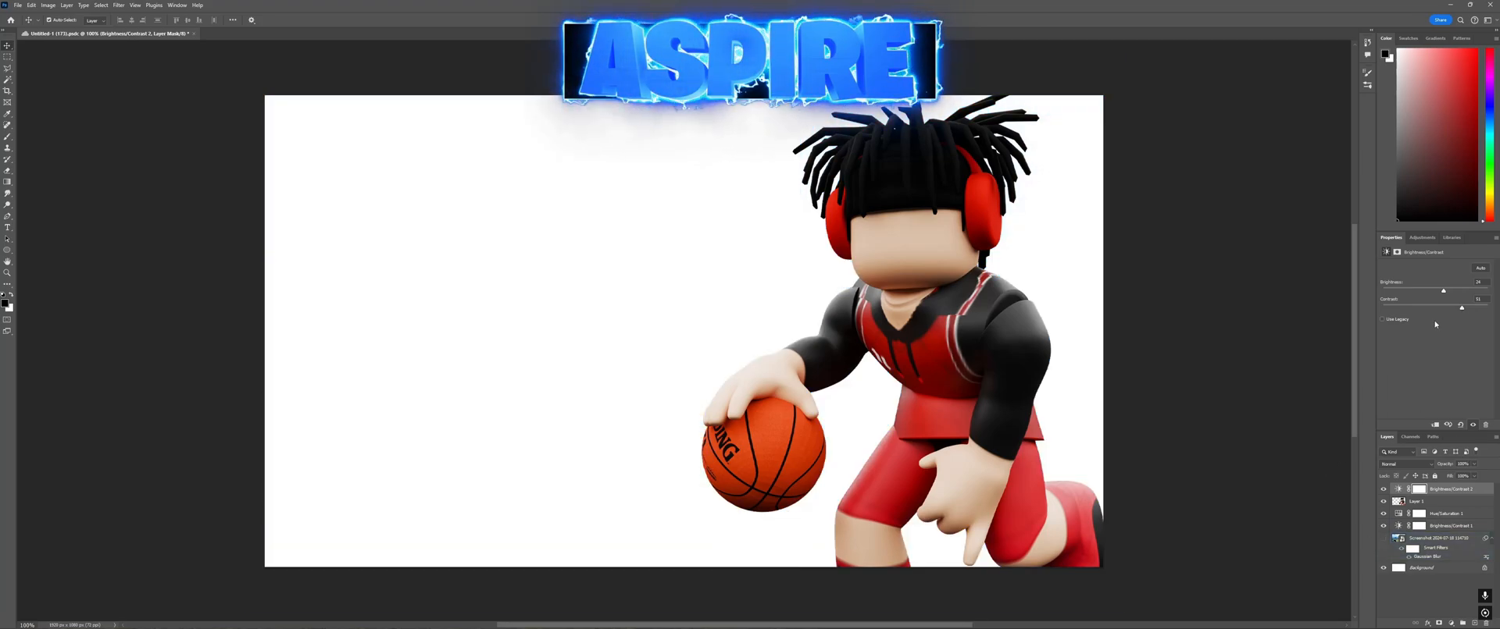
drag(1468, 310, 1463, 313)
Step: Add a Hue/Saturation adjustment layer directly above the character layer and raise its saturation
click(1428, 501)
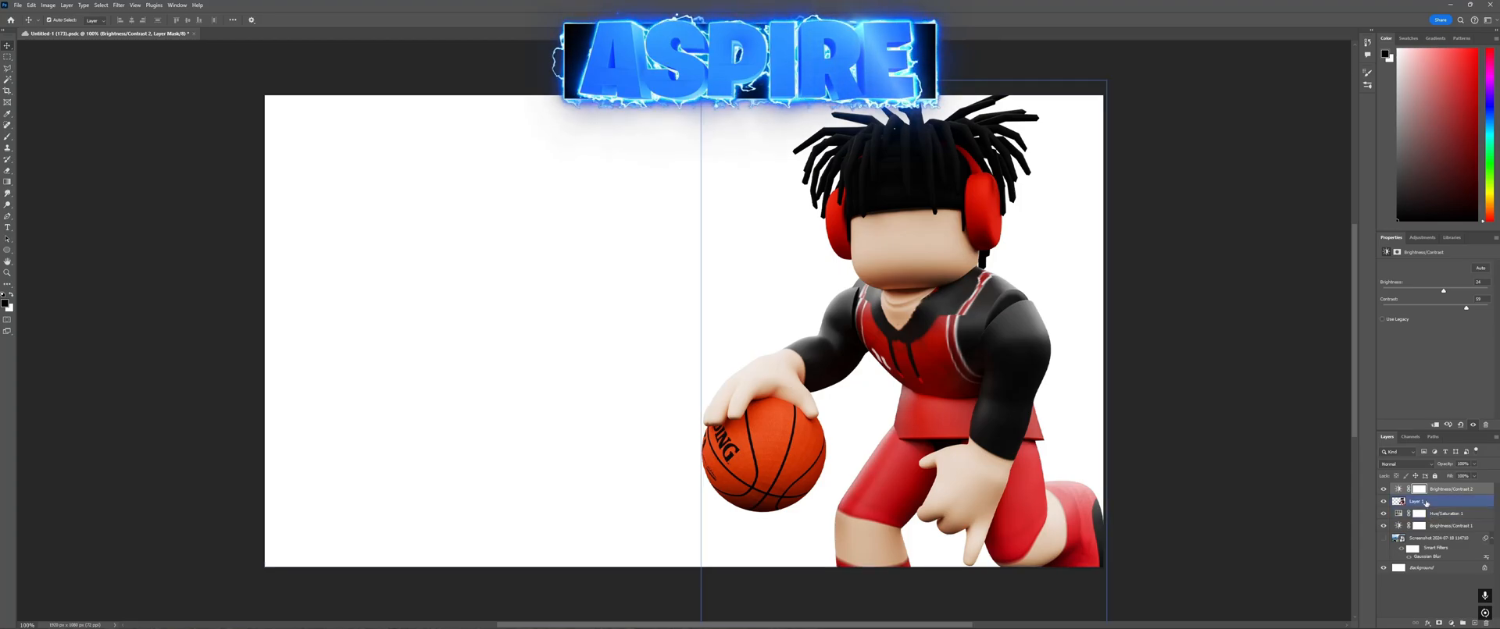
click(1452, 621)
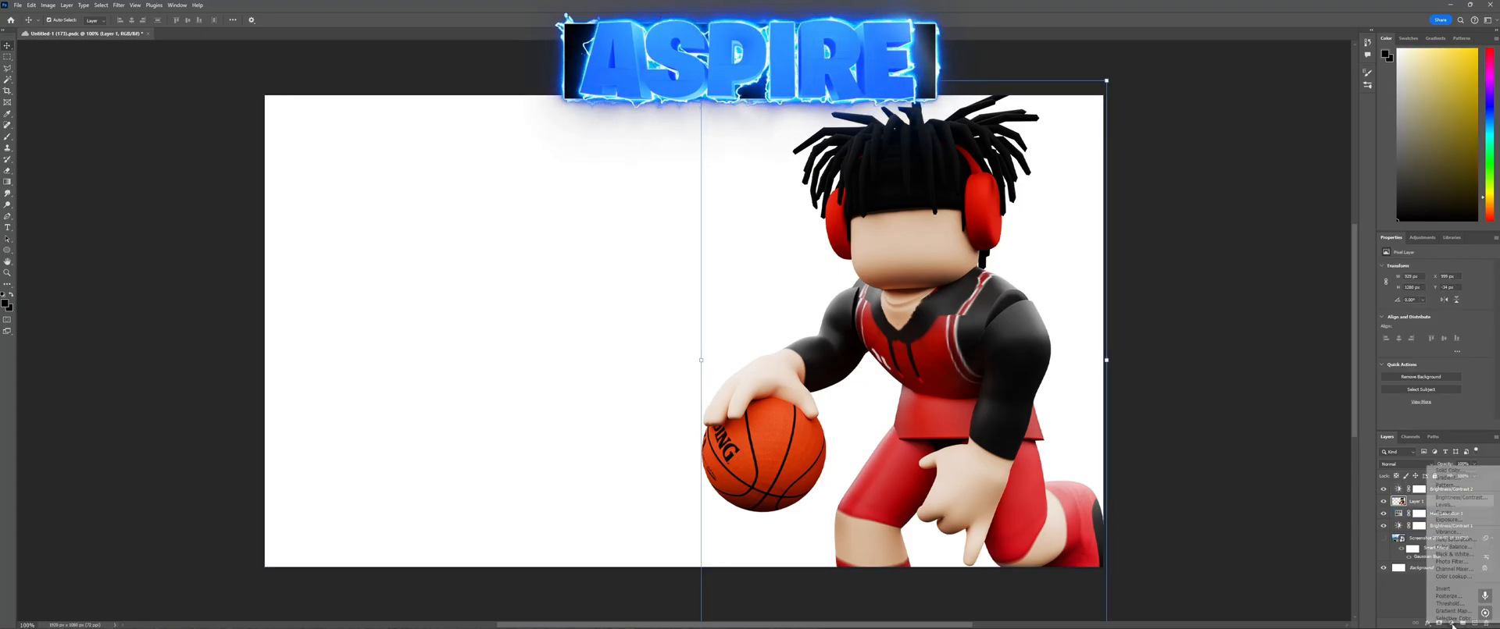
click(1452, 539)
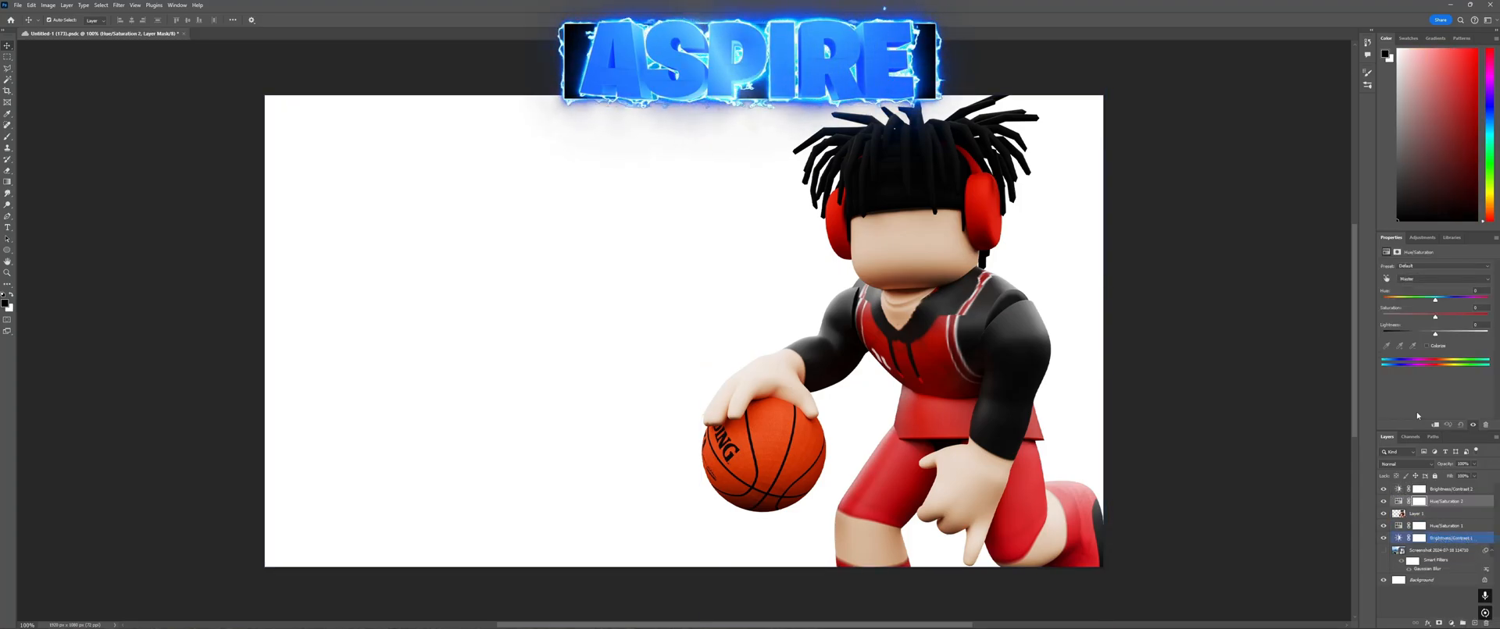
drag(1439, 319, 1451, 323)
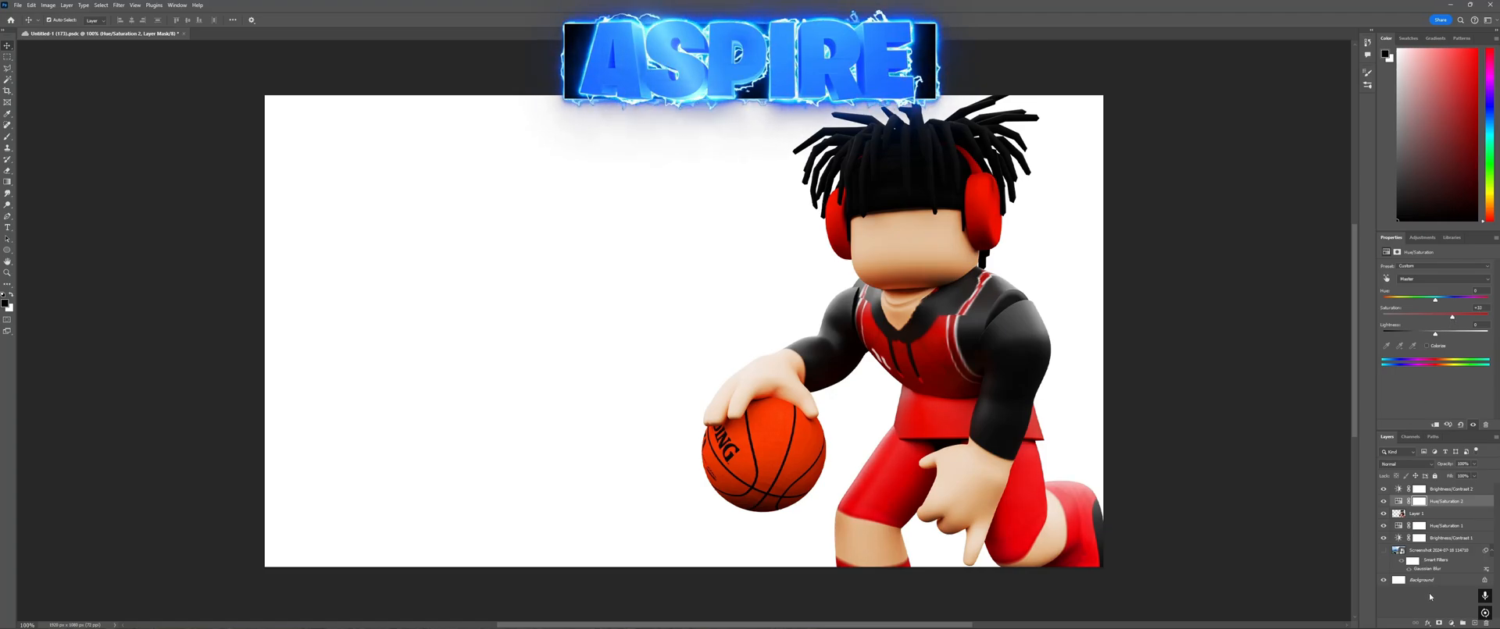
Step: Add a Curves adjustment layer above the character's Hue/Saturation, slightly lift its midtones, and briefly show the background to check
click(1450, 622)
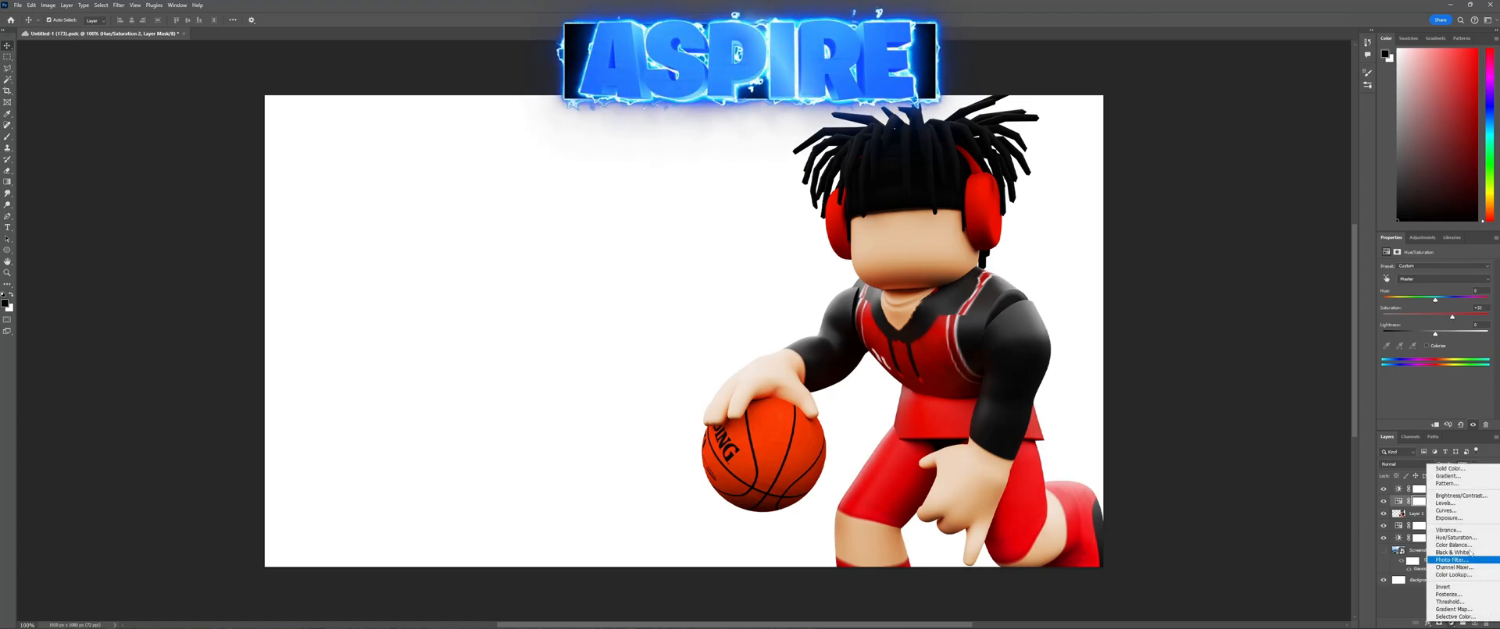
click(1448, 511)
drag(1441, 334, 1452, 325)
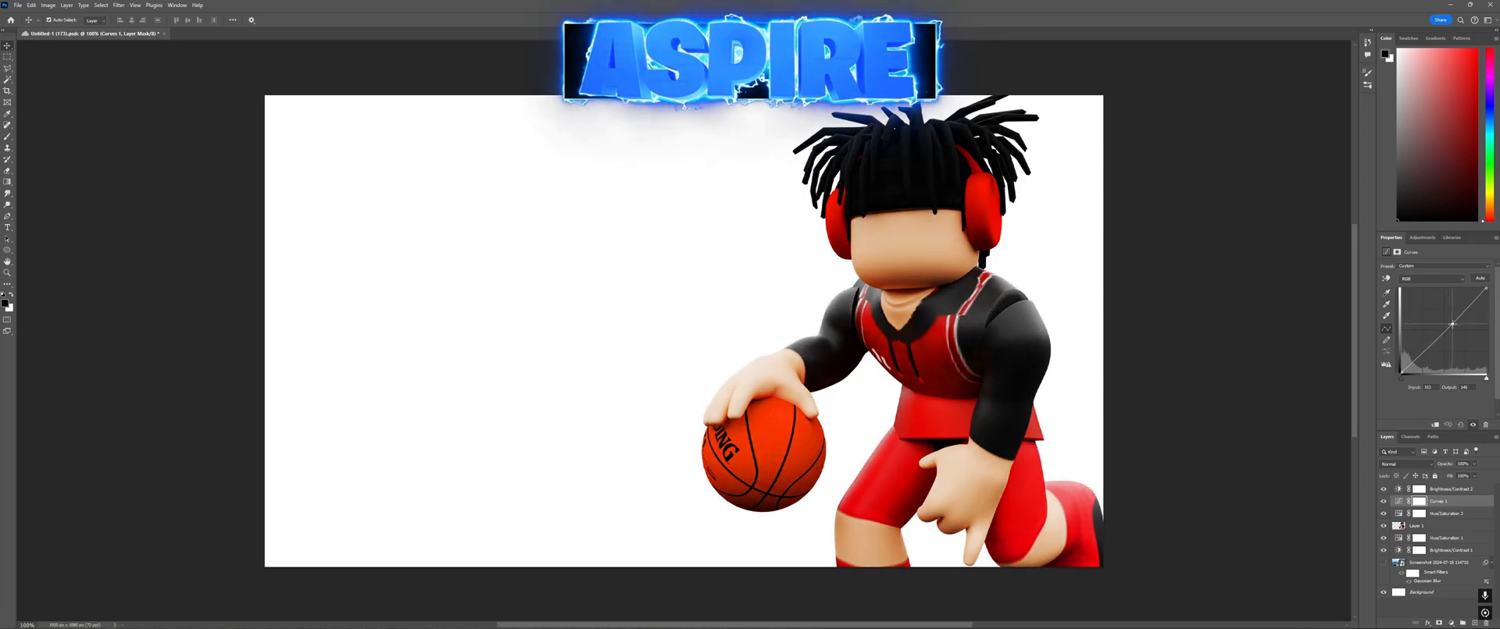
click(1383, 564)
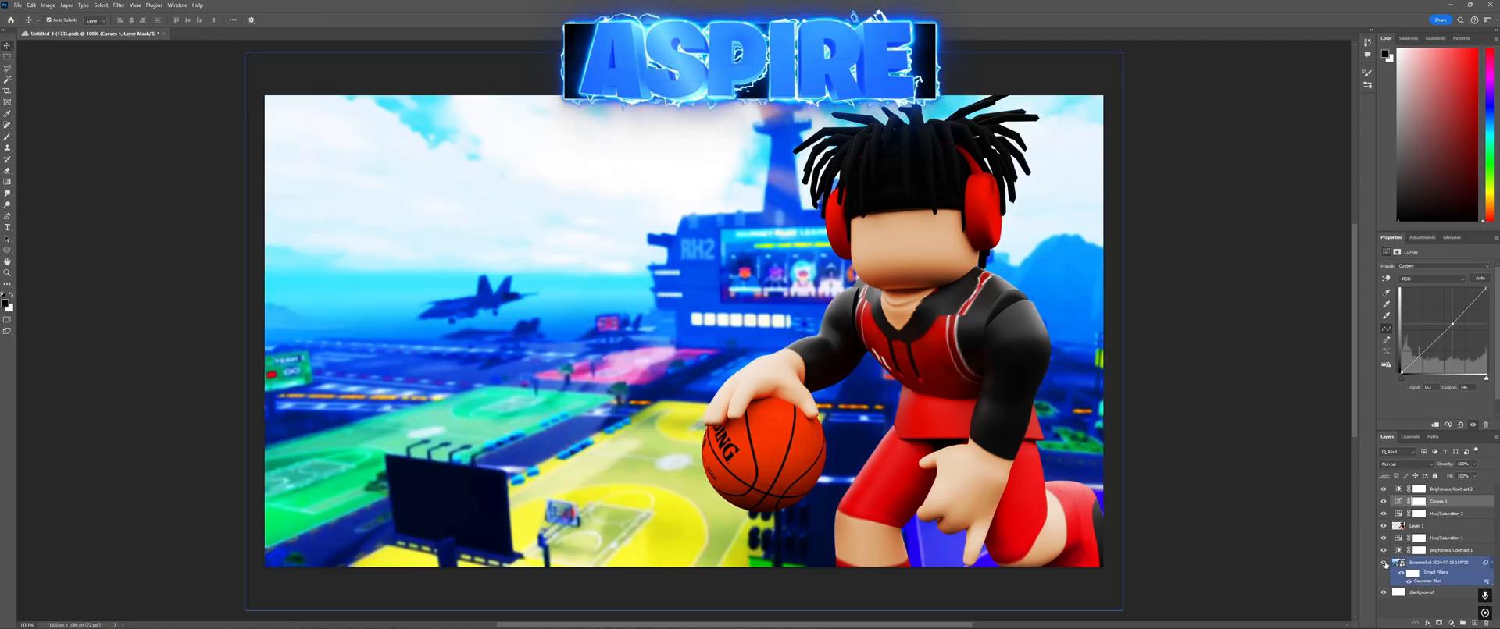
click(1383, 563)
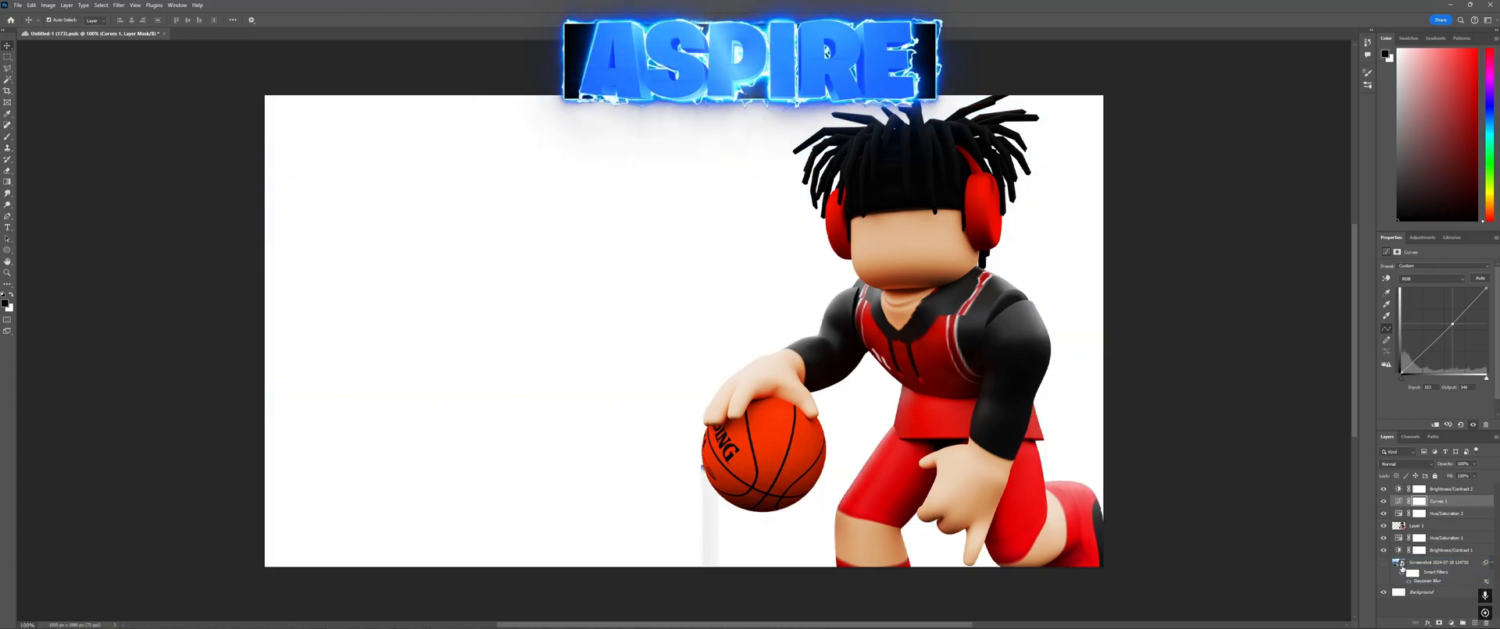
Step: Merge the character layer with the three adjustment layers above it and show the background screenshot again
click(1441, 489)
click(1443, 526)
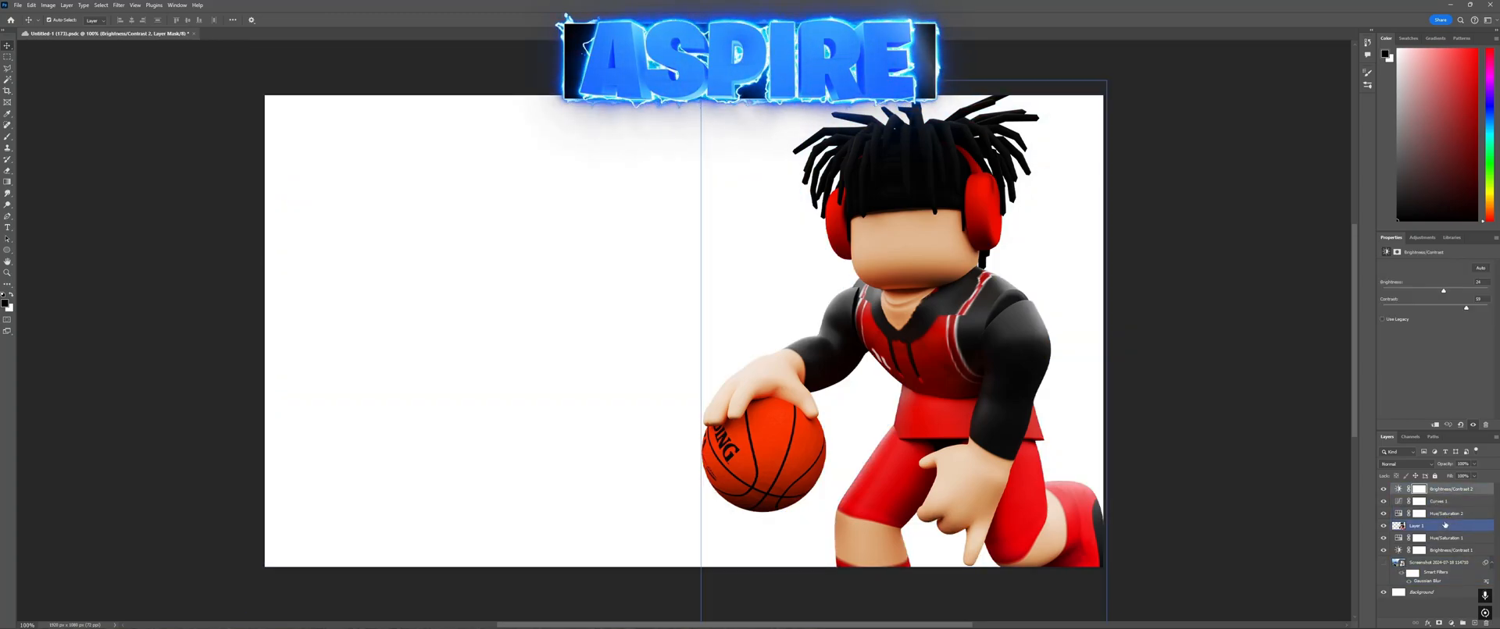
right_click(1449, 530)
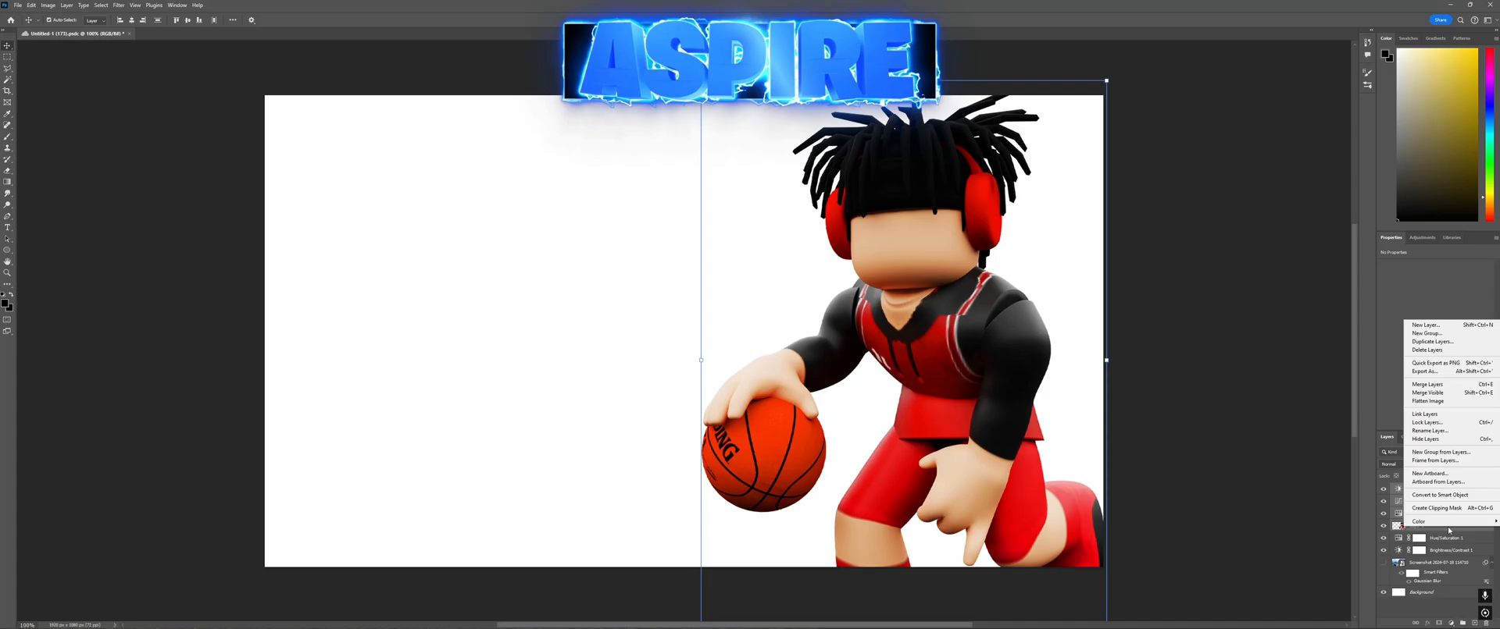
click(1437, 386)
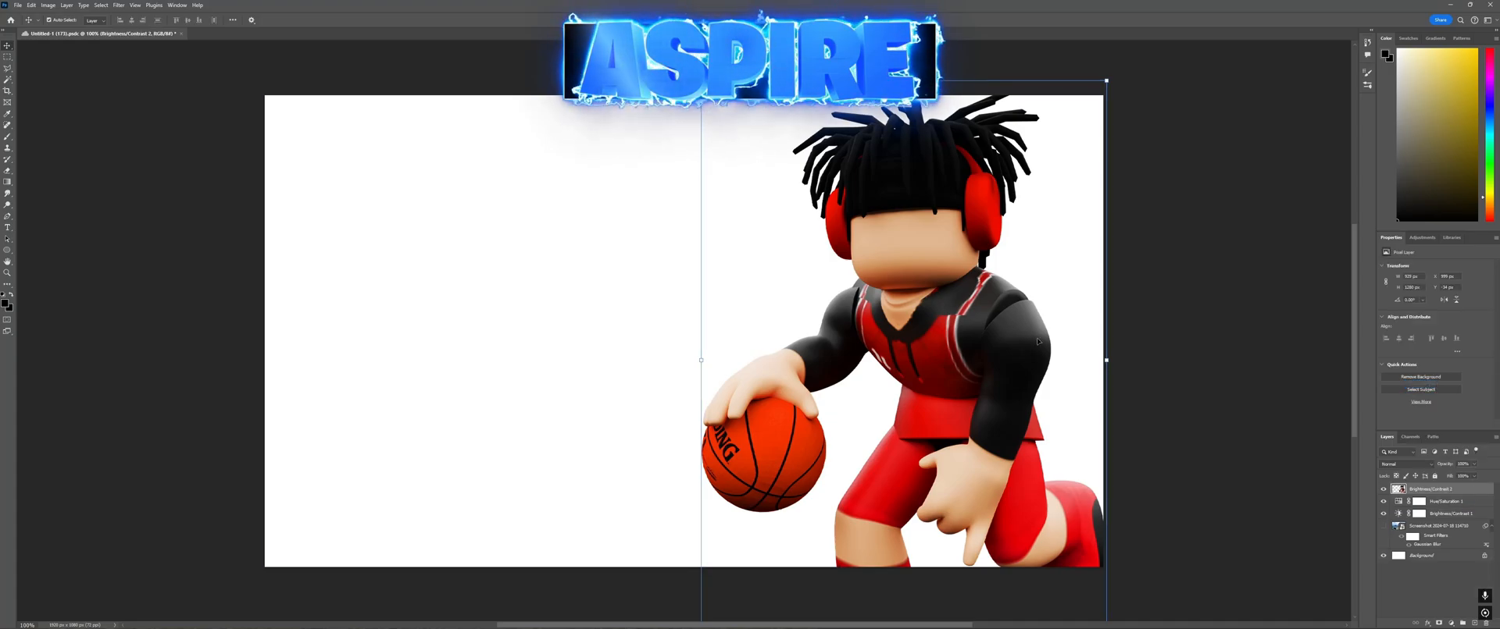
click(1383, 525)
click(1184, 408)
Step: Undo and redo the latest changes to compare how the adjusted character looks against the background
key(ctrl+z)
key(ctrl+z)
key(ctrl+z)
key(ctrl+z)
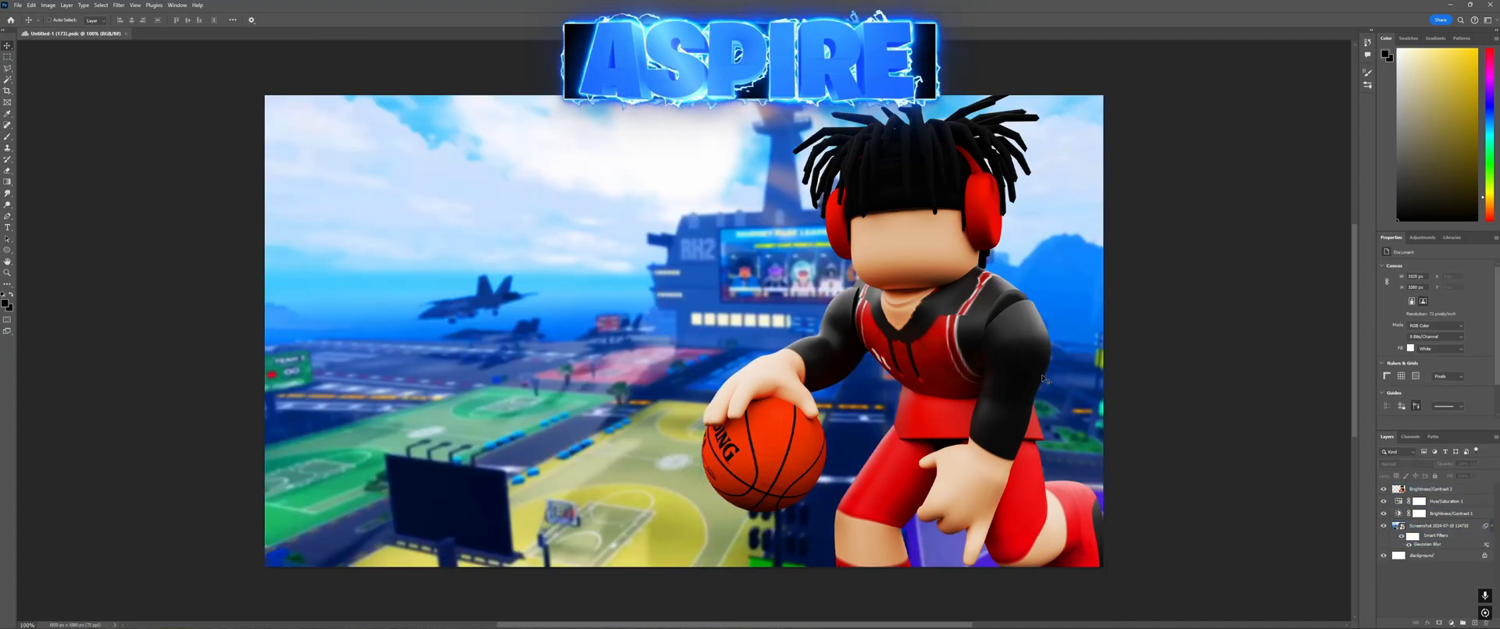
key(ctrl+shift+z)
key(ctrl+shift+z)
key(ctrl+shift+z)
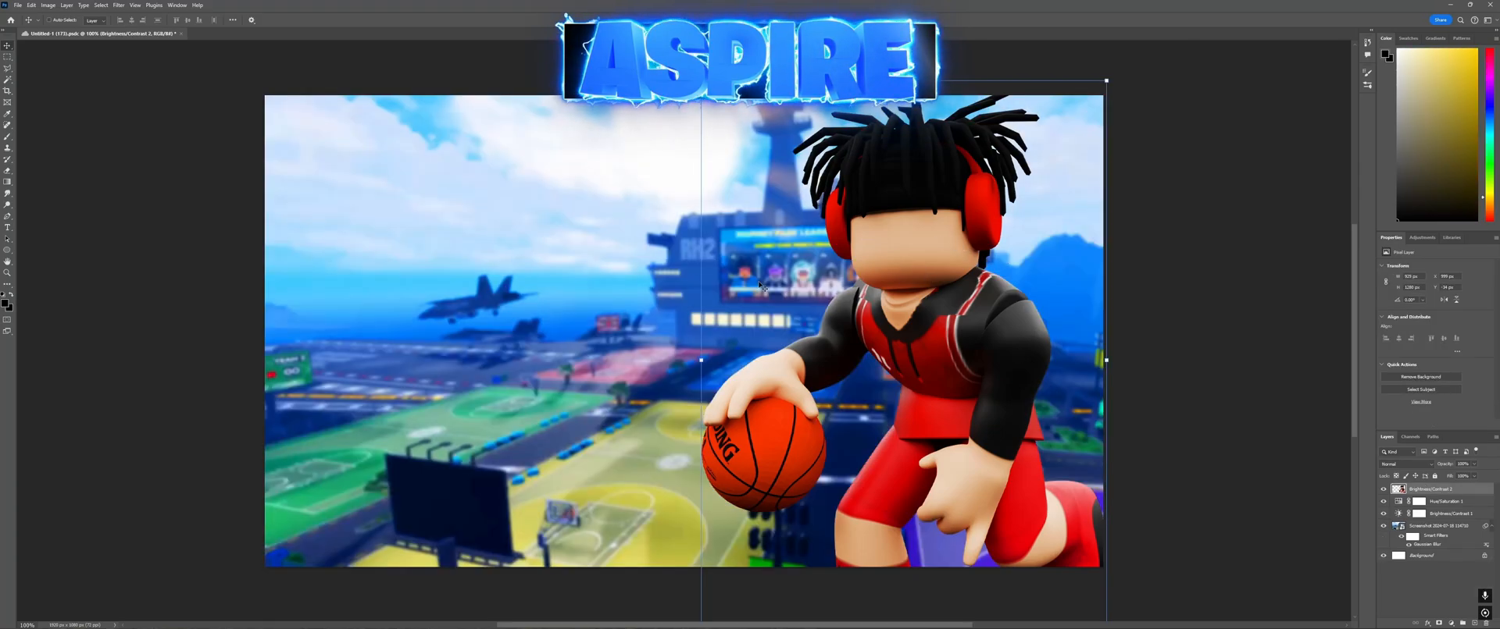
click(1195, 326)
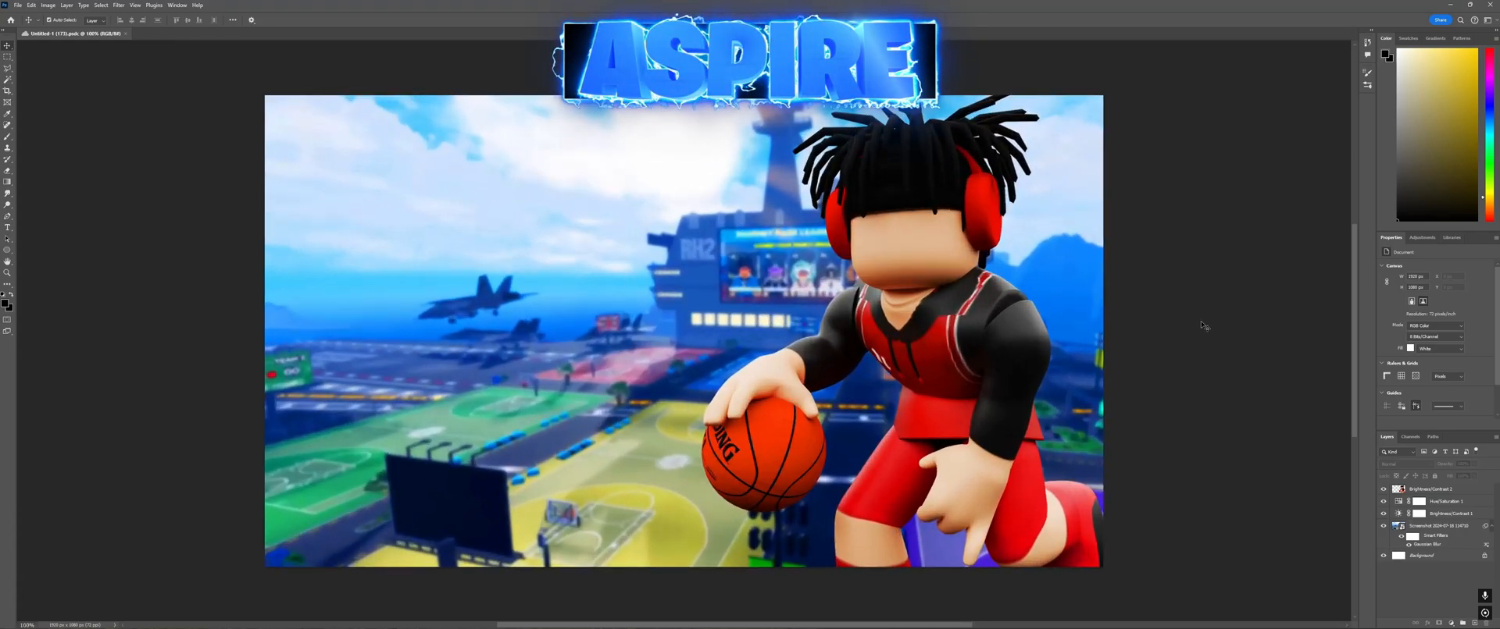
click(1091, 258)
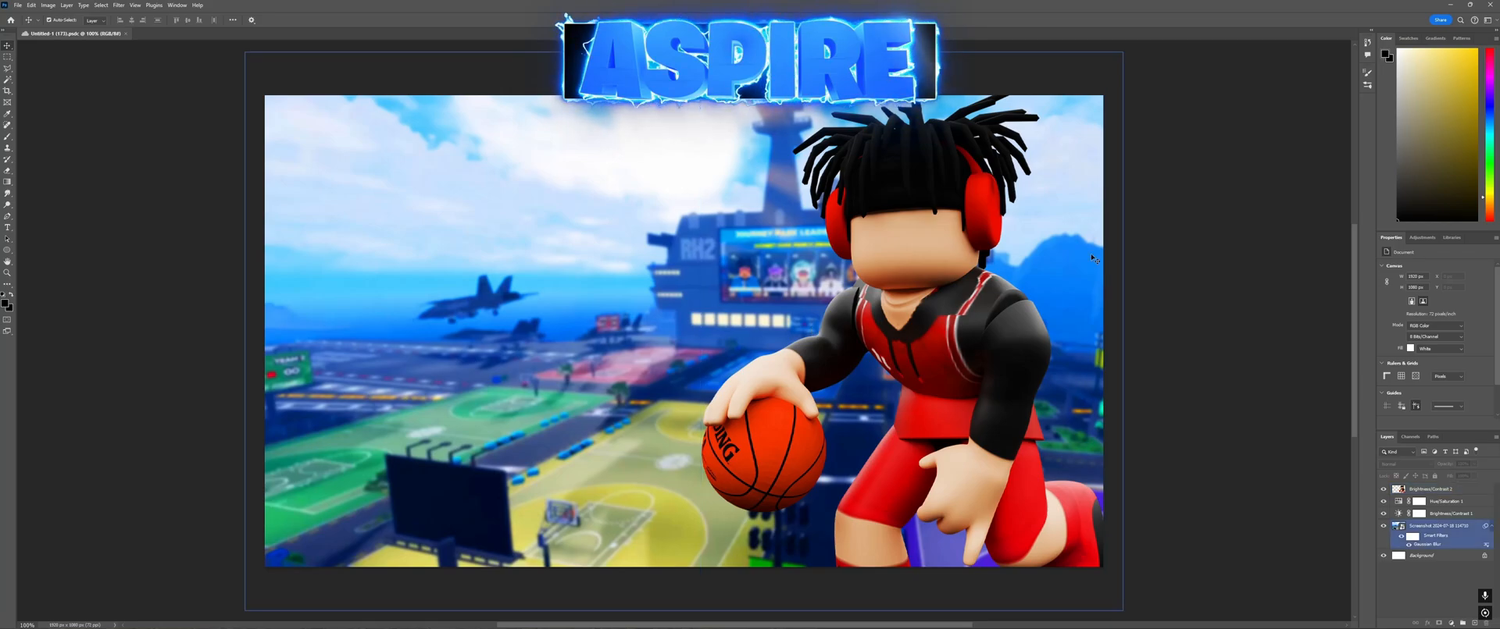
Step: Switch to Chrome and search Google for "shooting takeover 2k24"
key(super)
key(super)
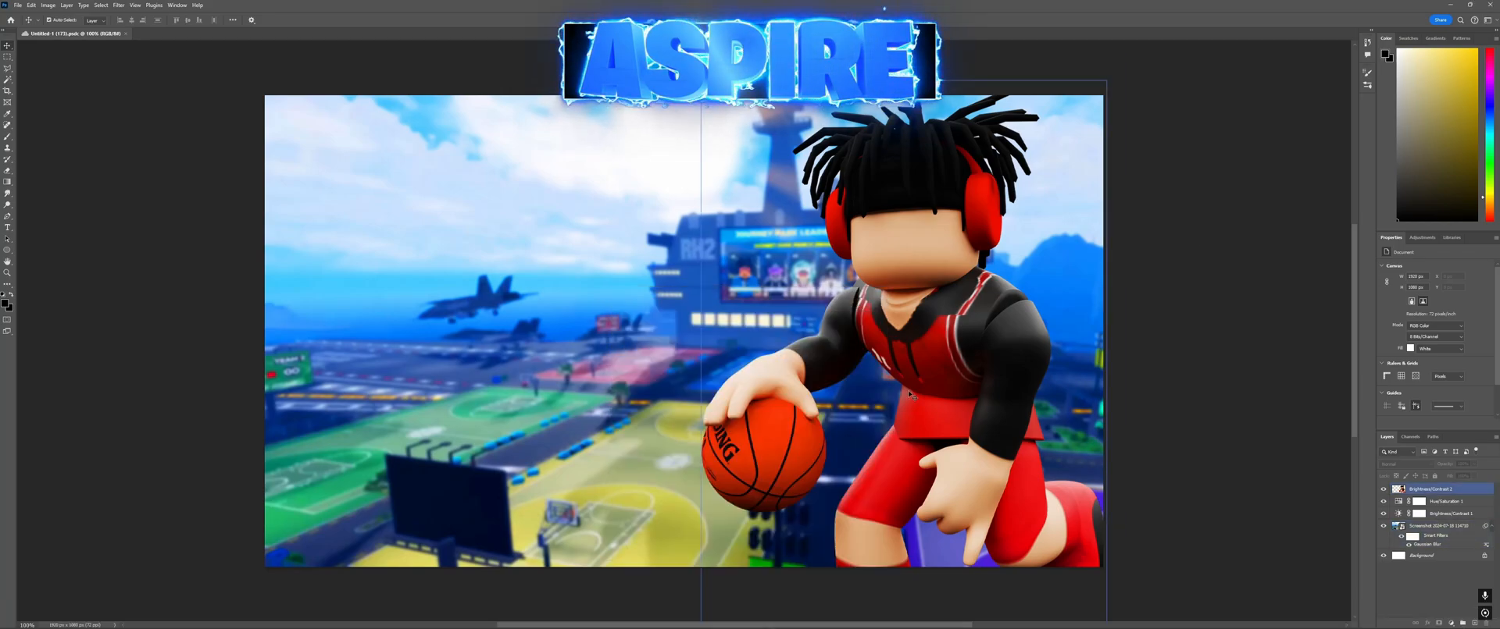
key(super)
click(711, 618)
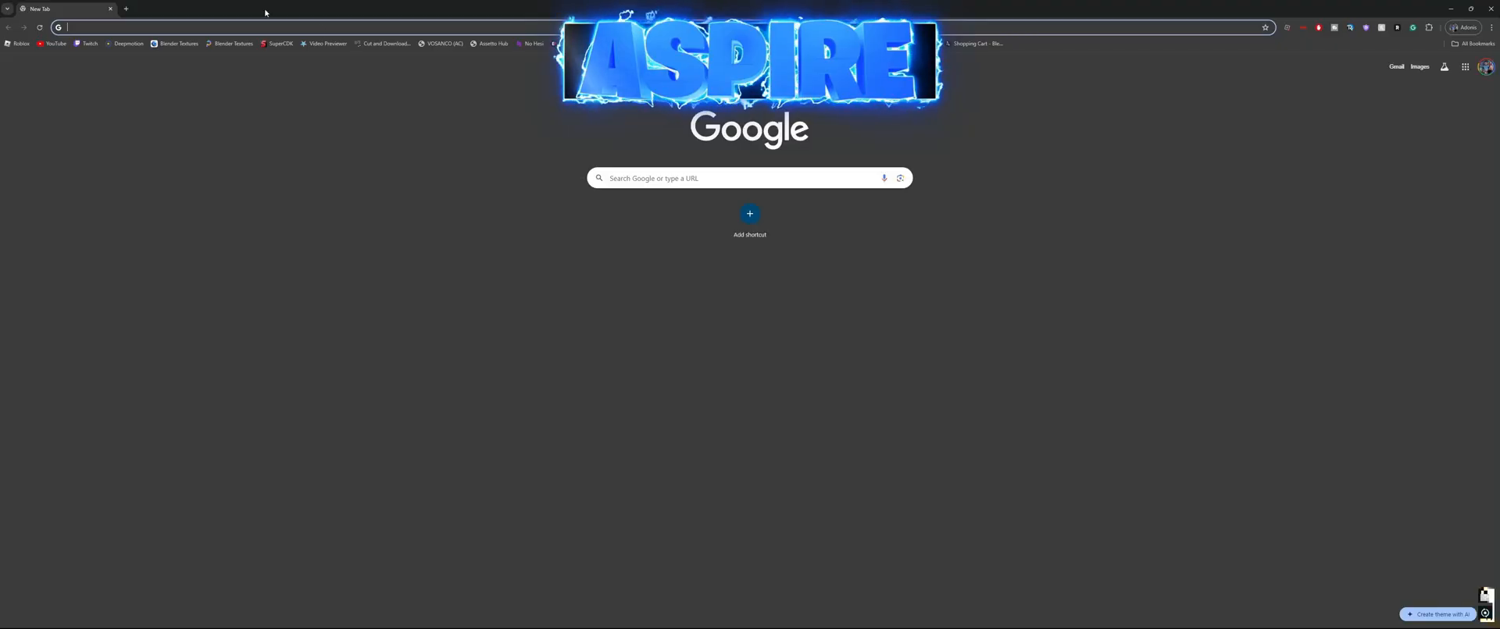
click(264, 26)
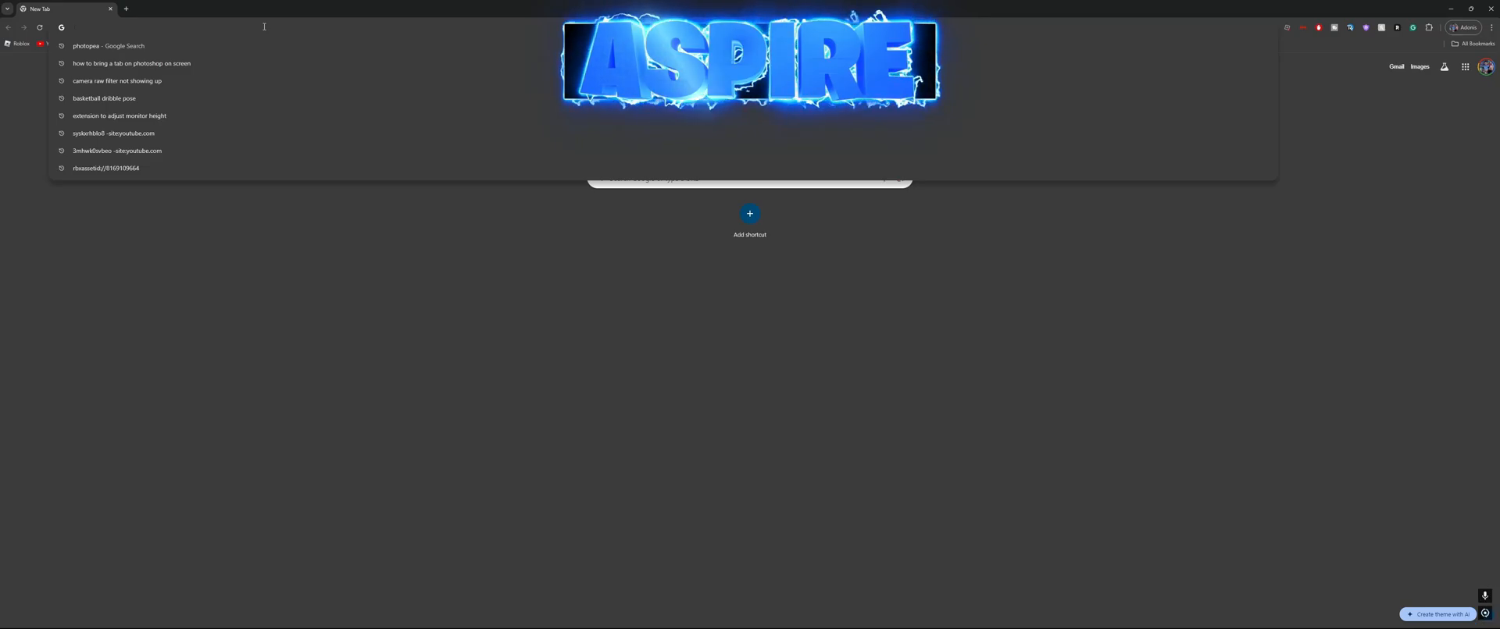
text(shooting take)
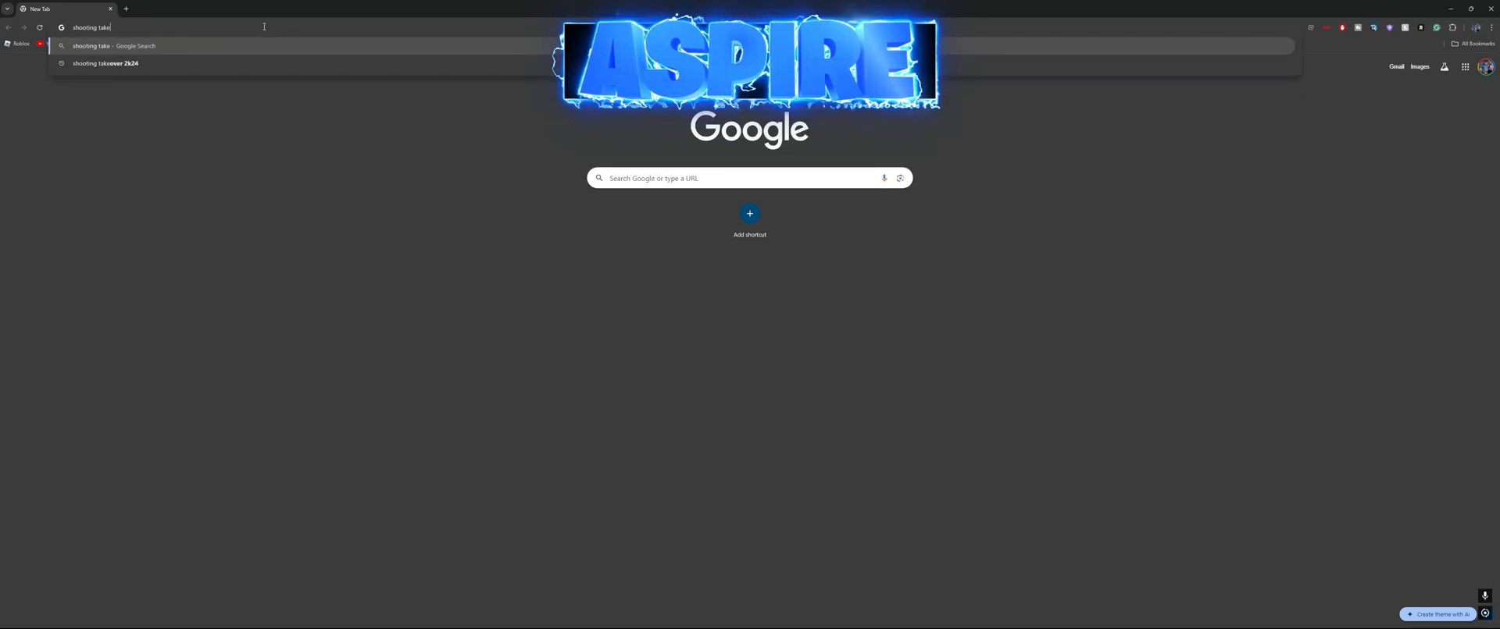
text(over 2k24)
key(Return)
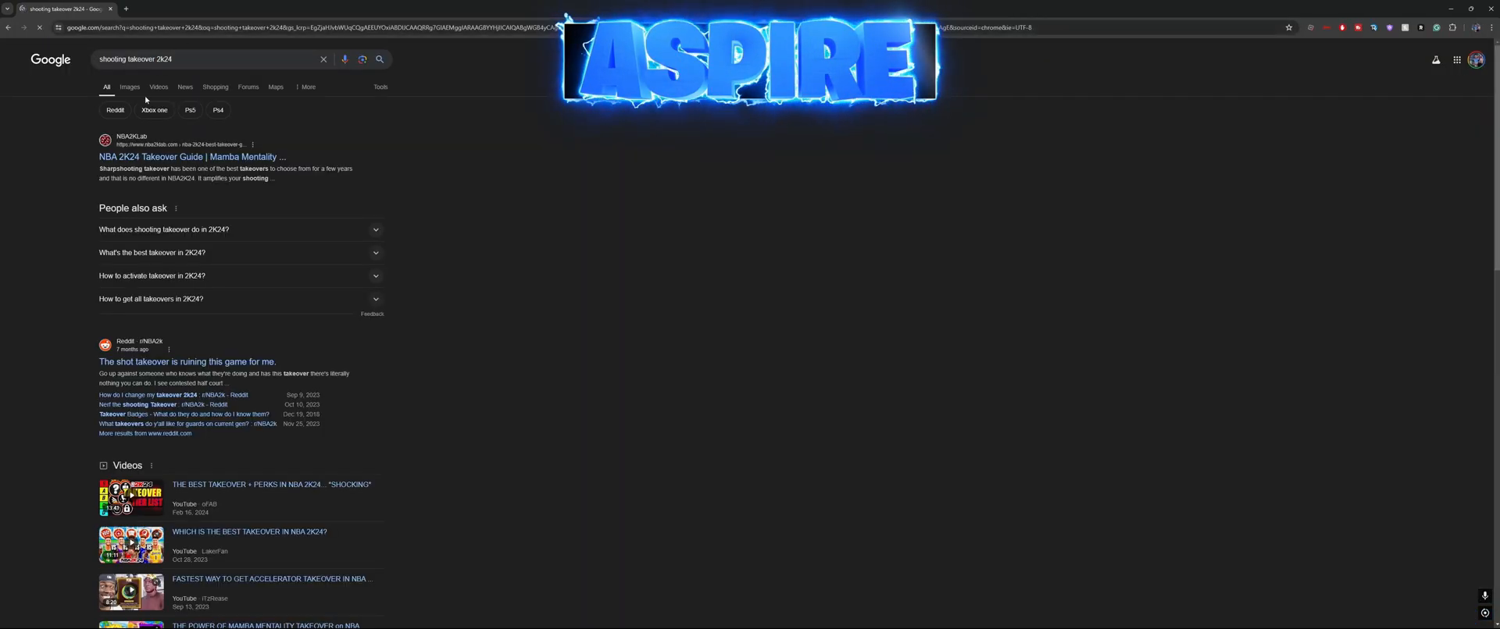
Step: Open the image results and copy the round grey target badge picture from Redbubble
click(139, 87)
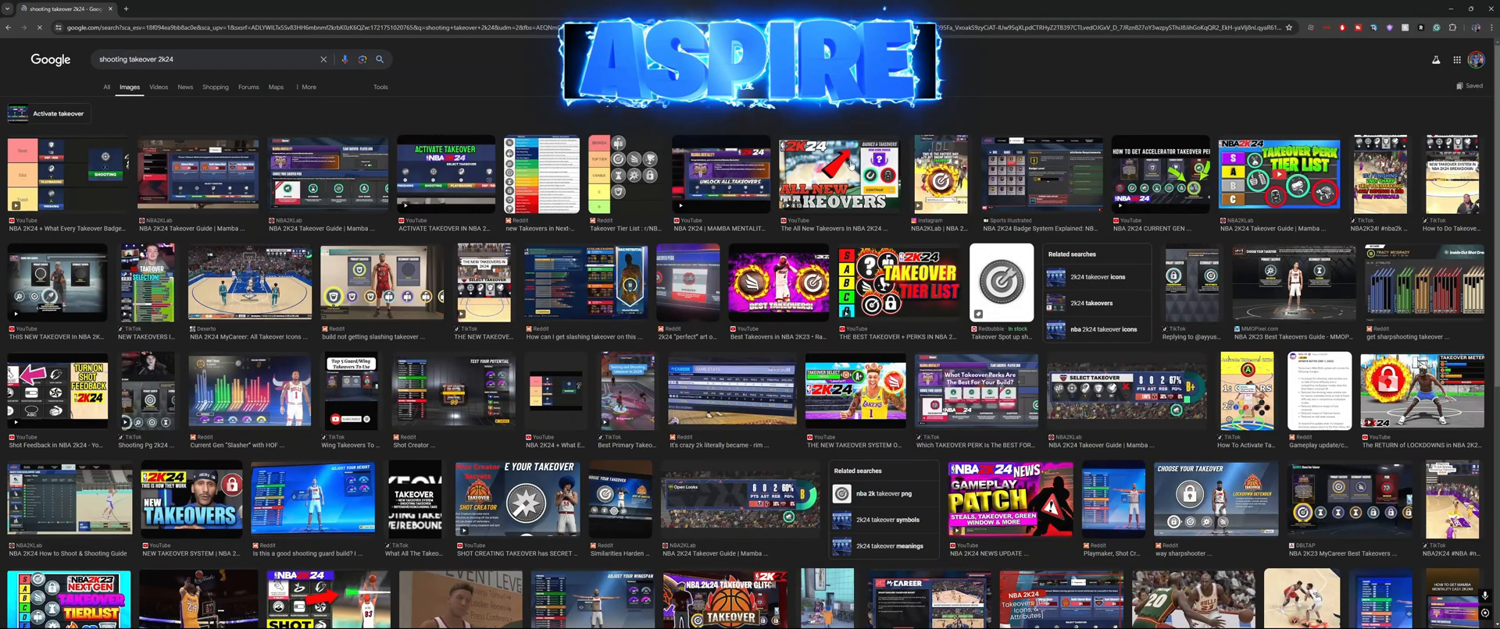
click(1003, 283)
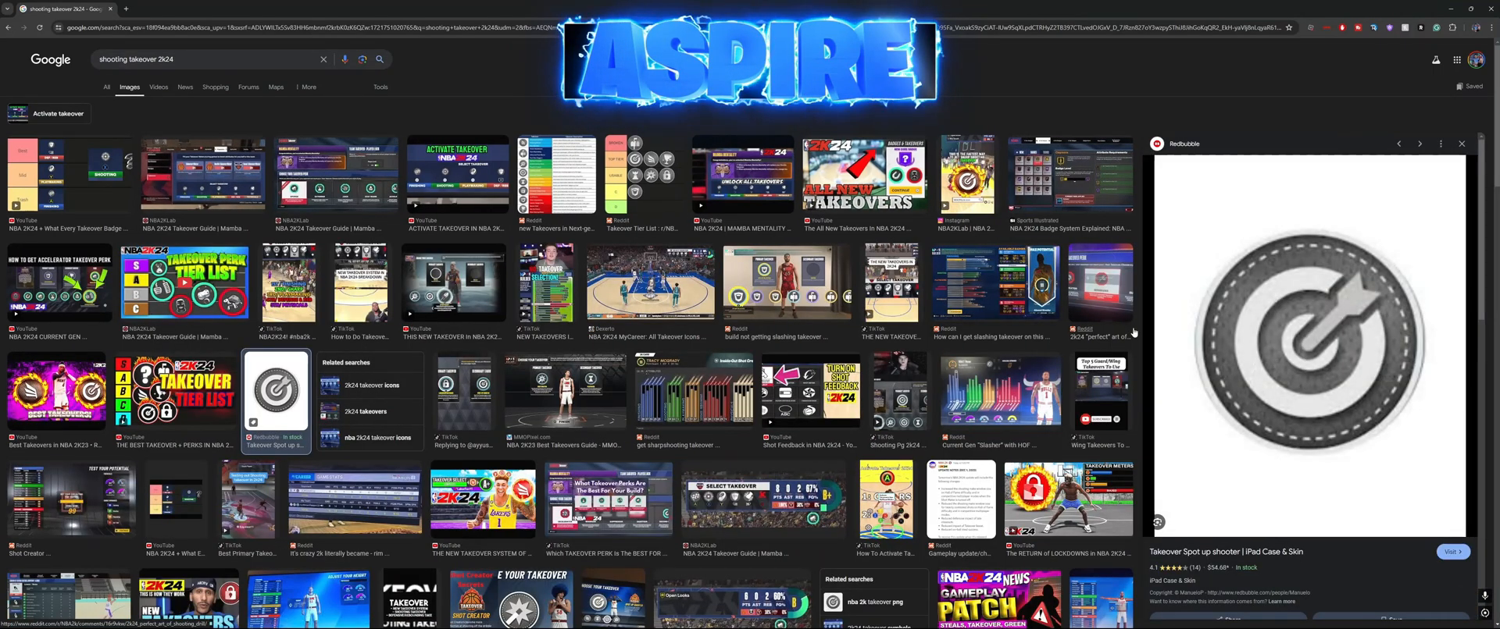
right_click(1282, 382)
click(1319, 511)
Step: Switch back to Photoshop, paste the badge picture beside the basketball character and enlarge it to roughly double its size
key(alt+Tab)
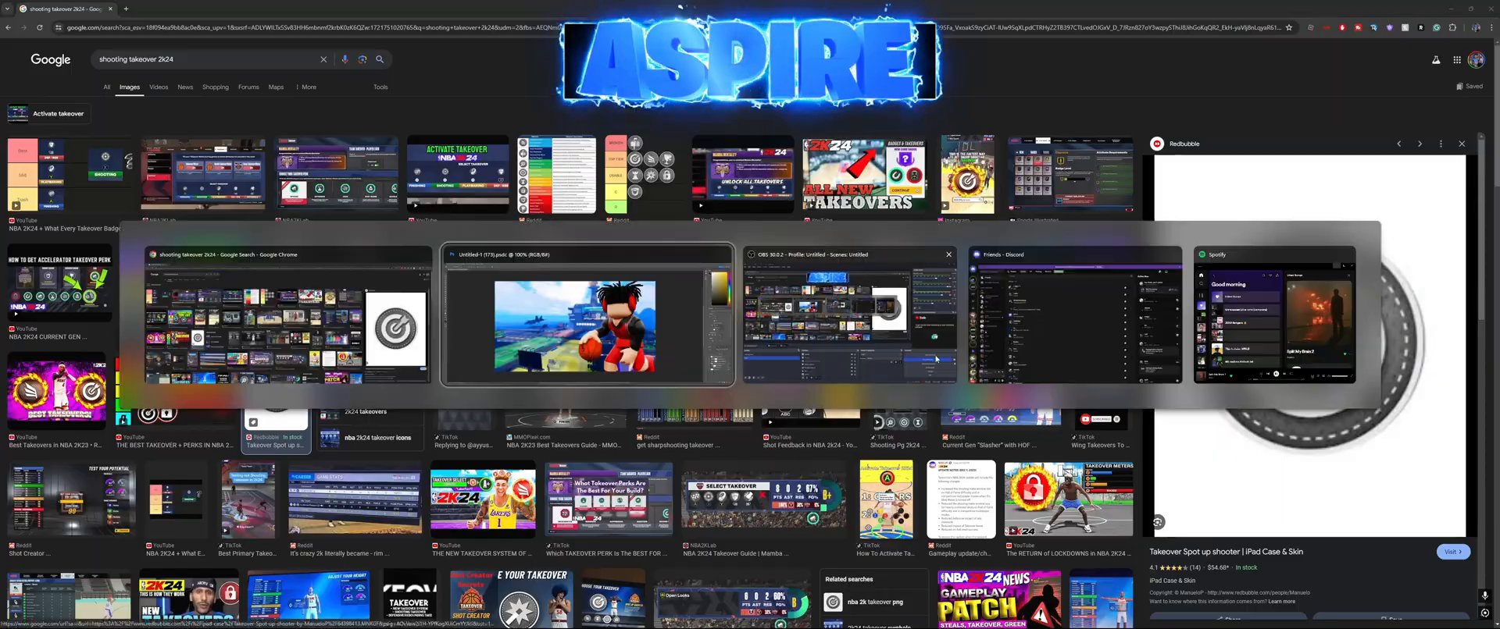
key(ctrl+v)
drag(688, 336, 532, 390)
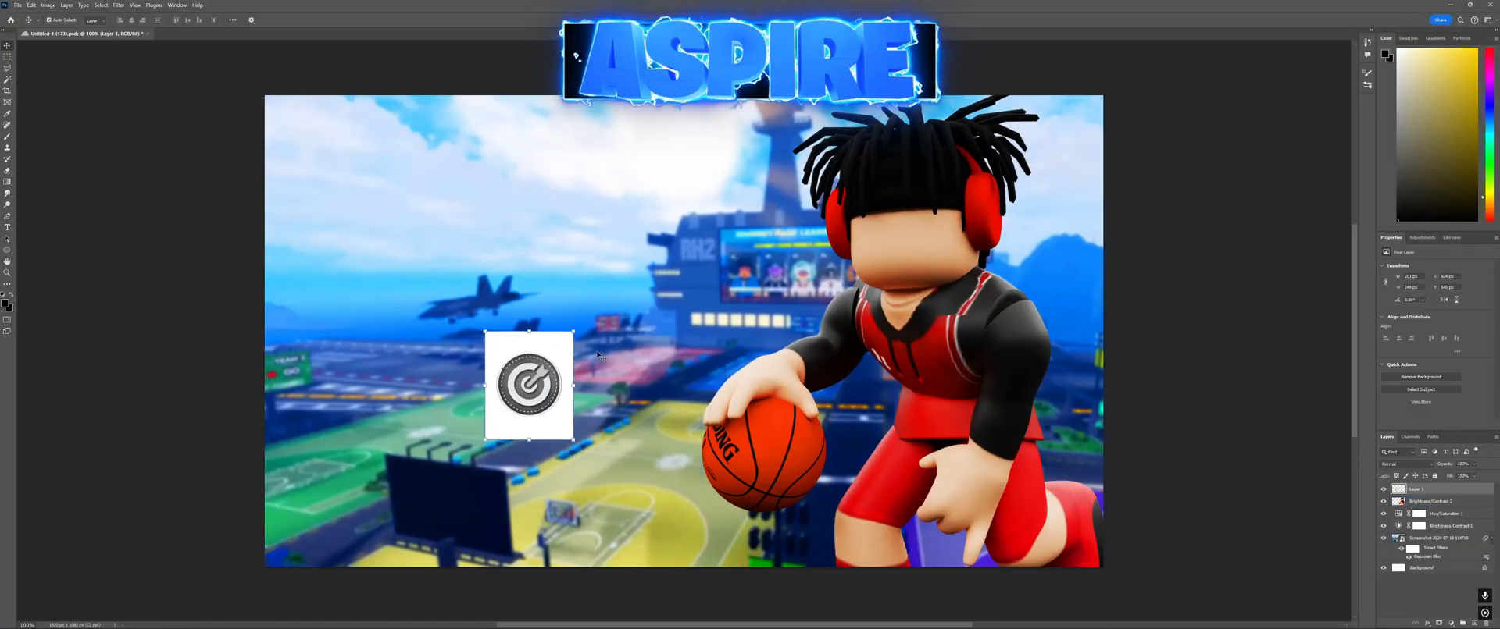
key(ctrl+t)
drag(578, 330, 680, 200)
key(Return)
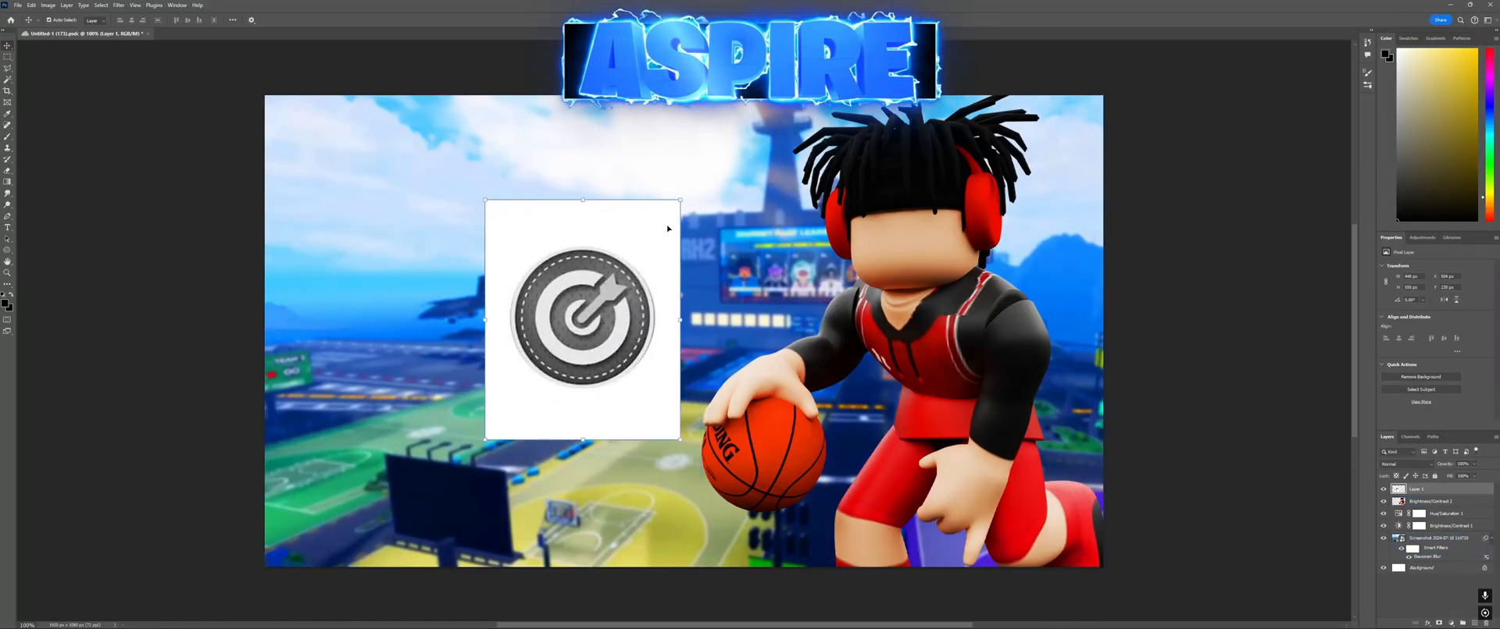
Step: Select the white area around the target badge with the Magic Wand, delete it and erase the leftover fringe
click(7, 80)
click(603, 238)
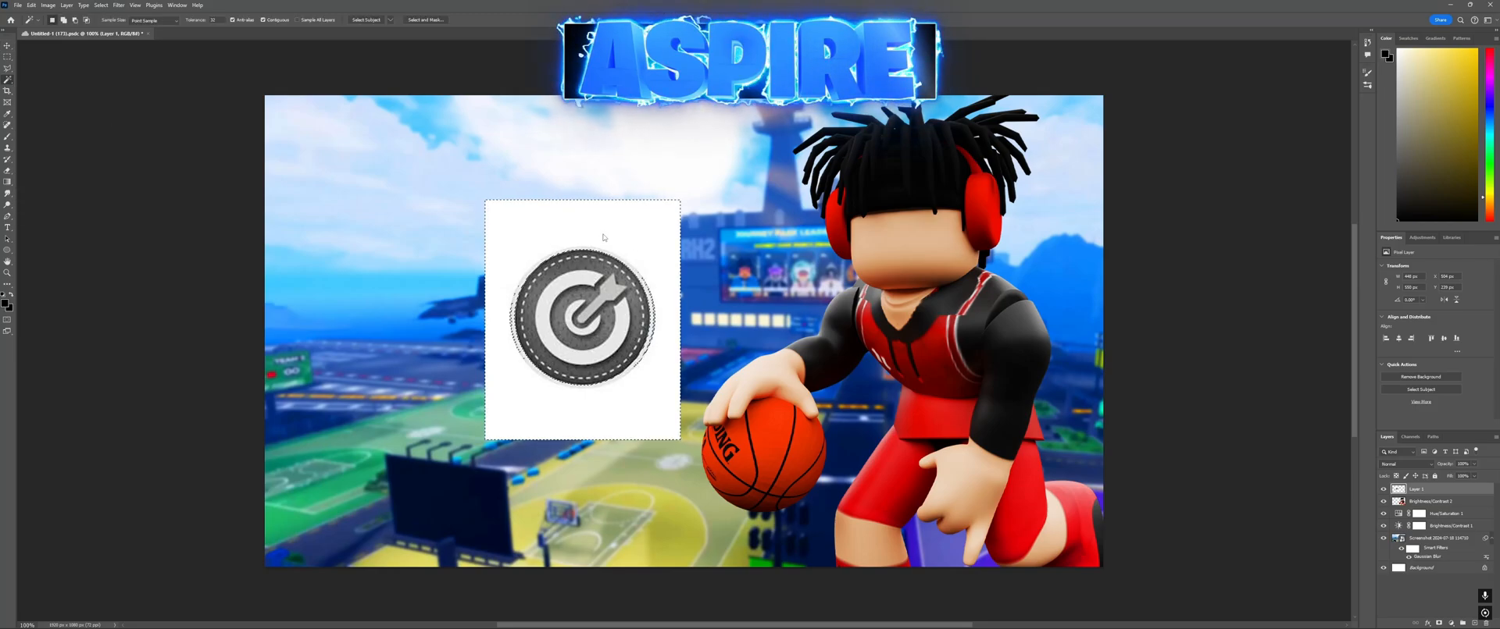
key(Delete)
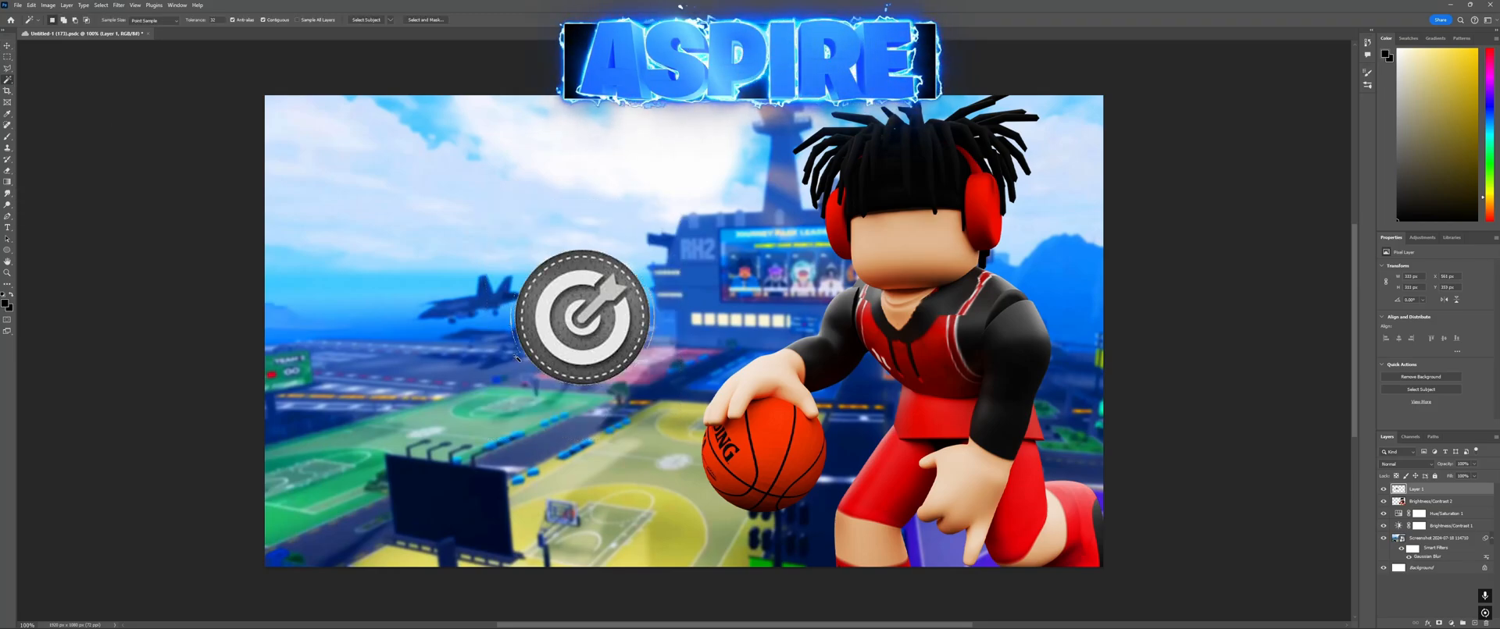
key(e)
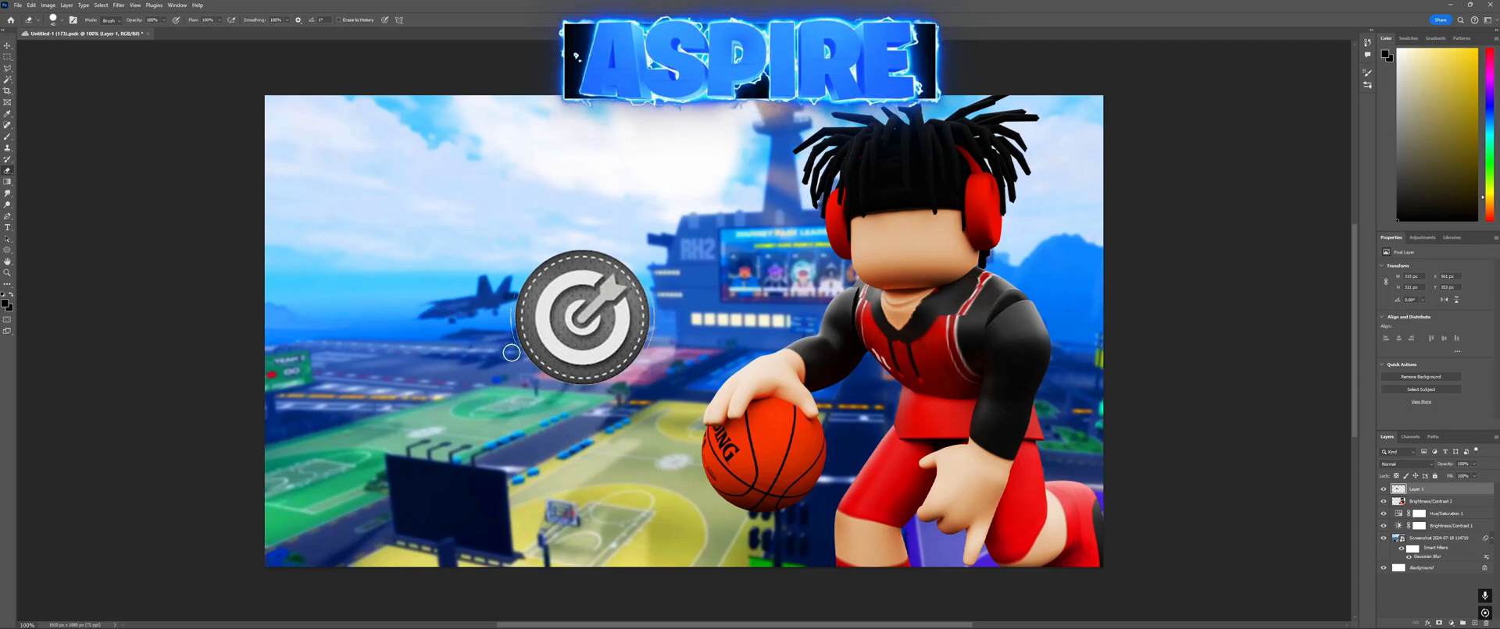
drag(518, 357, 511, 288)
key(v)
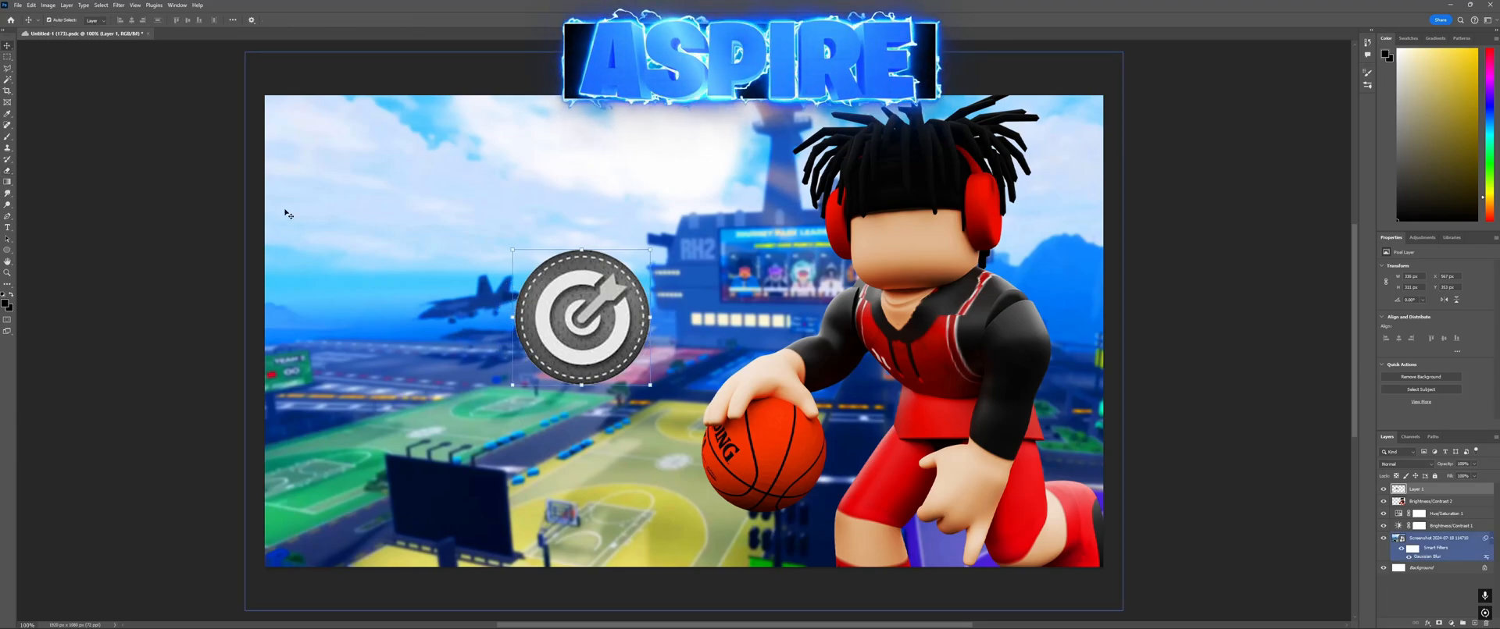
Step: Select the empty area around the badge to find stray specks, clean up its rim with the Eraser, deselect and save
click(8, 82)
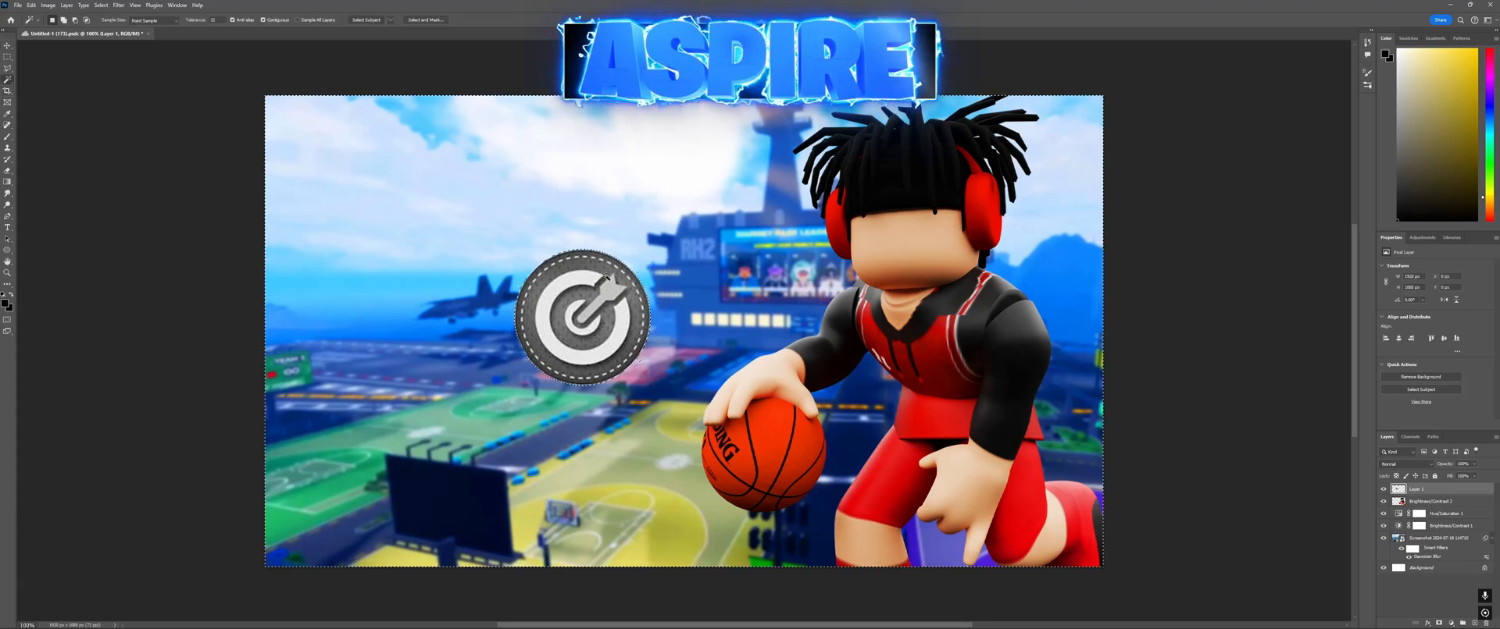
key(ctrl+plus)
key(ctrl+plus)
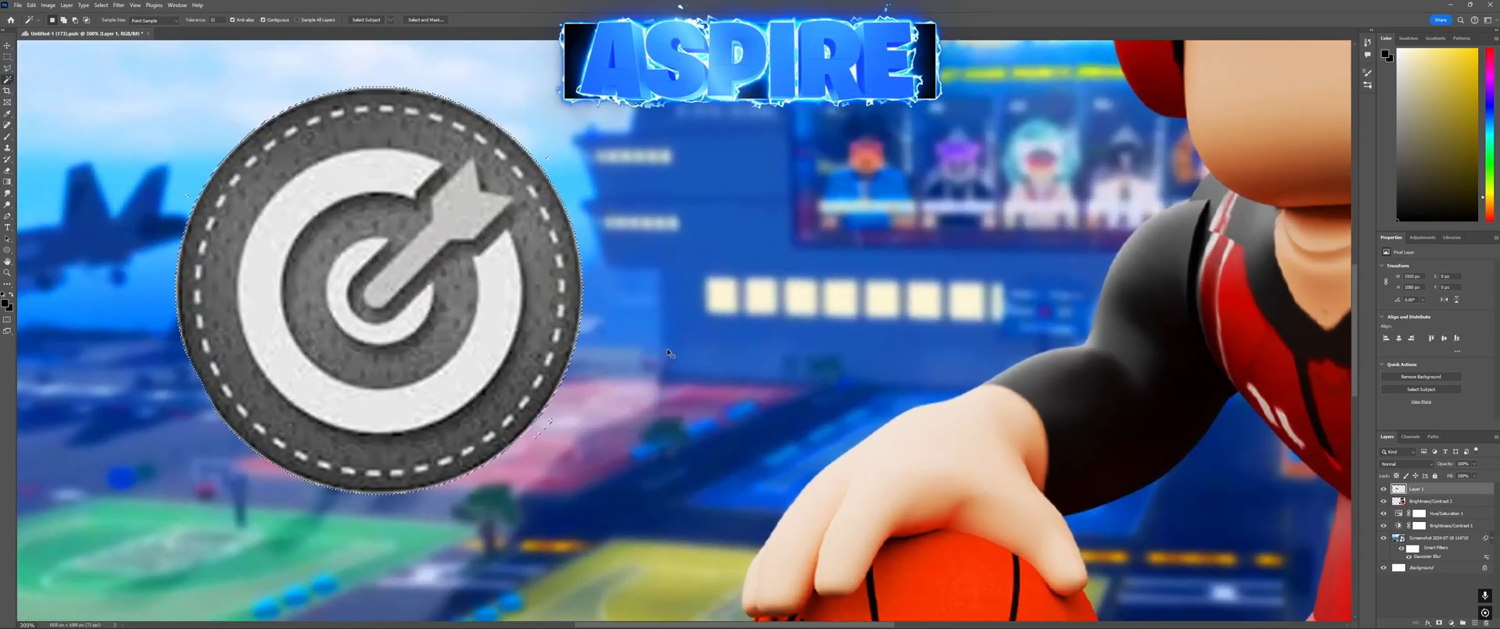
click(8, 171)
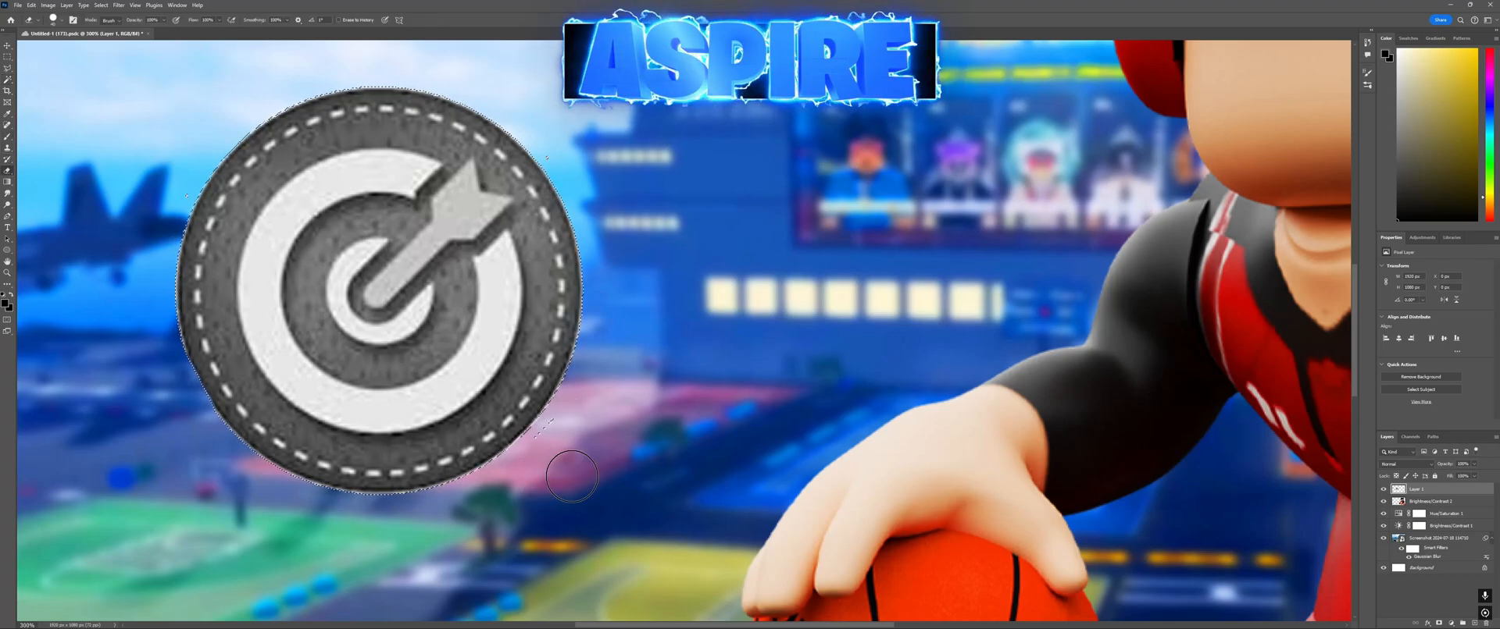
key(ctrl+d)
scroll(551, 453, up, 2)
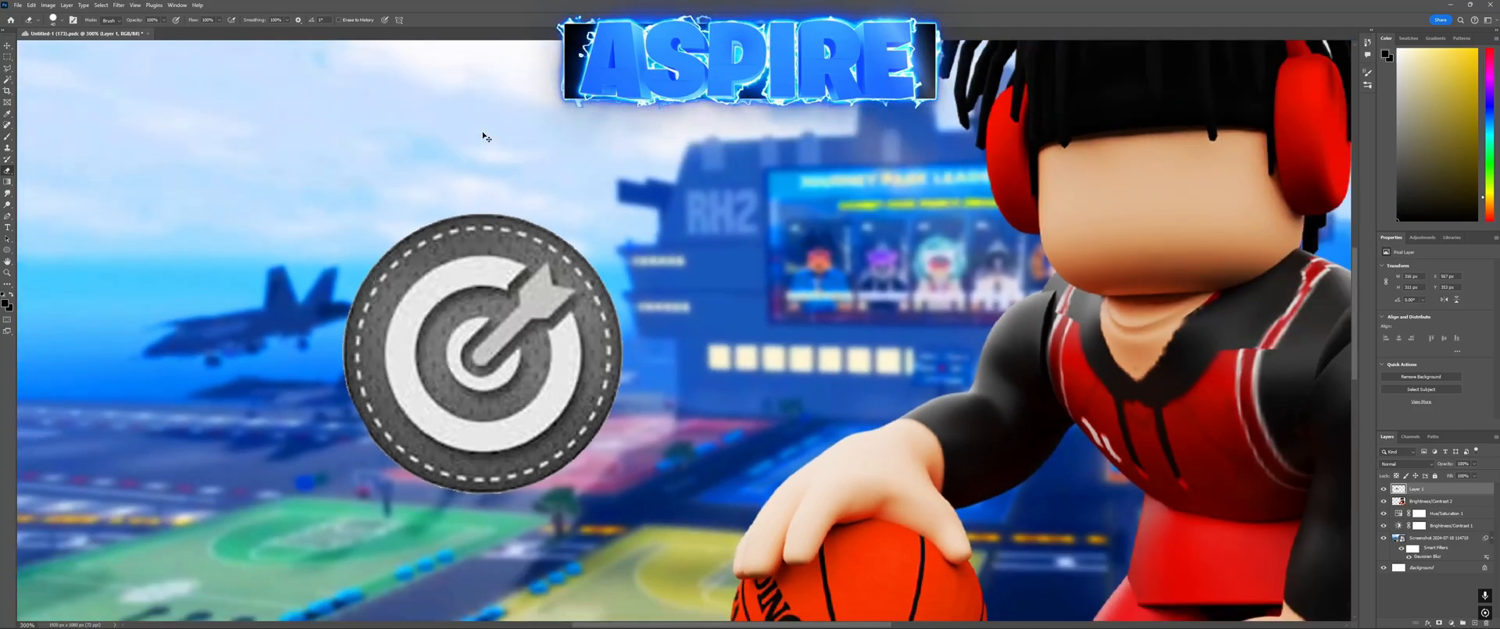
key(ctrl+1)
key(ctrl+s)
click(7, 46)
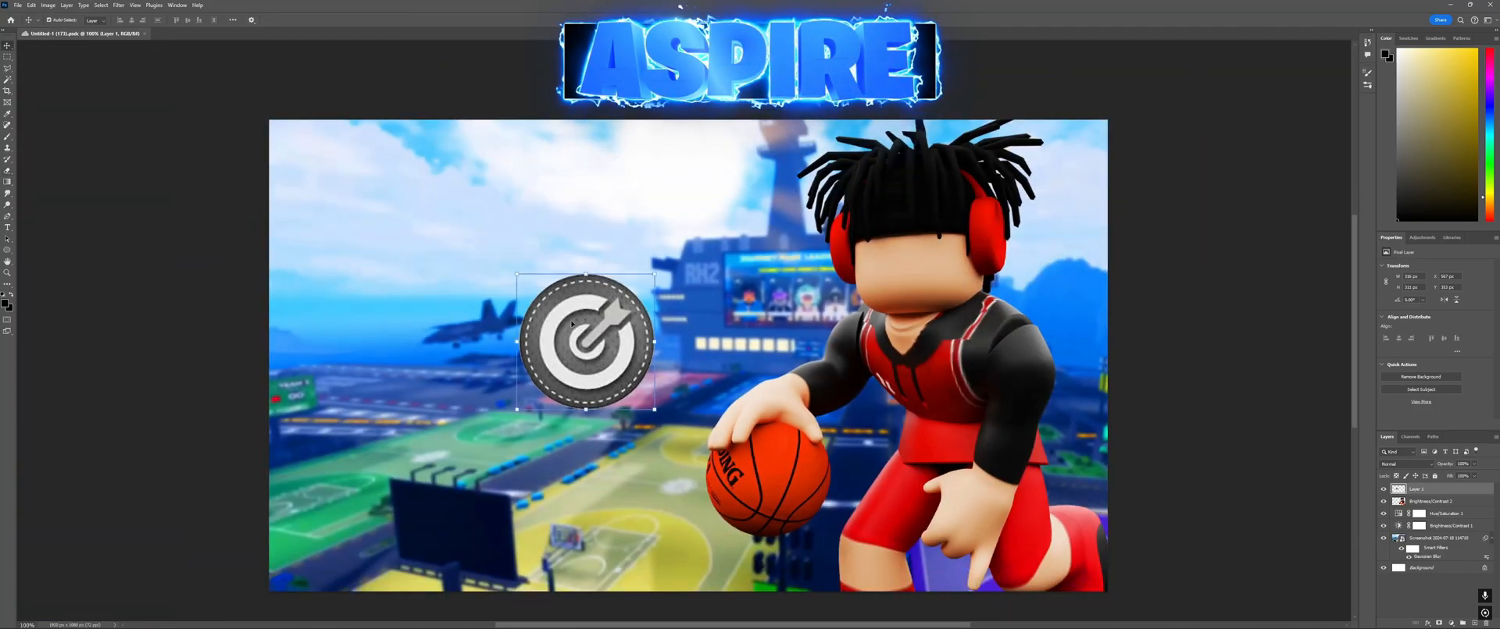
Step: Colorize the grey badge red with Hue/Saturation, using hue 360 and a high saturation
drag(589, 334, 582, 331)
key(ctrl+u)
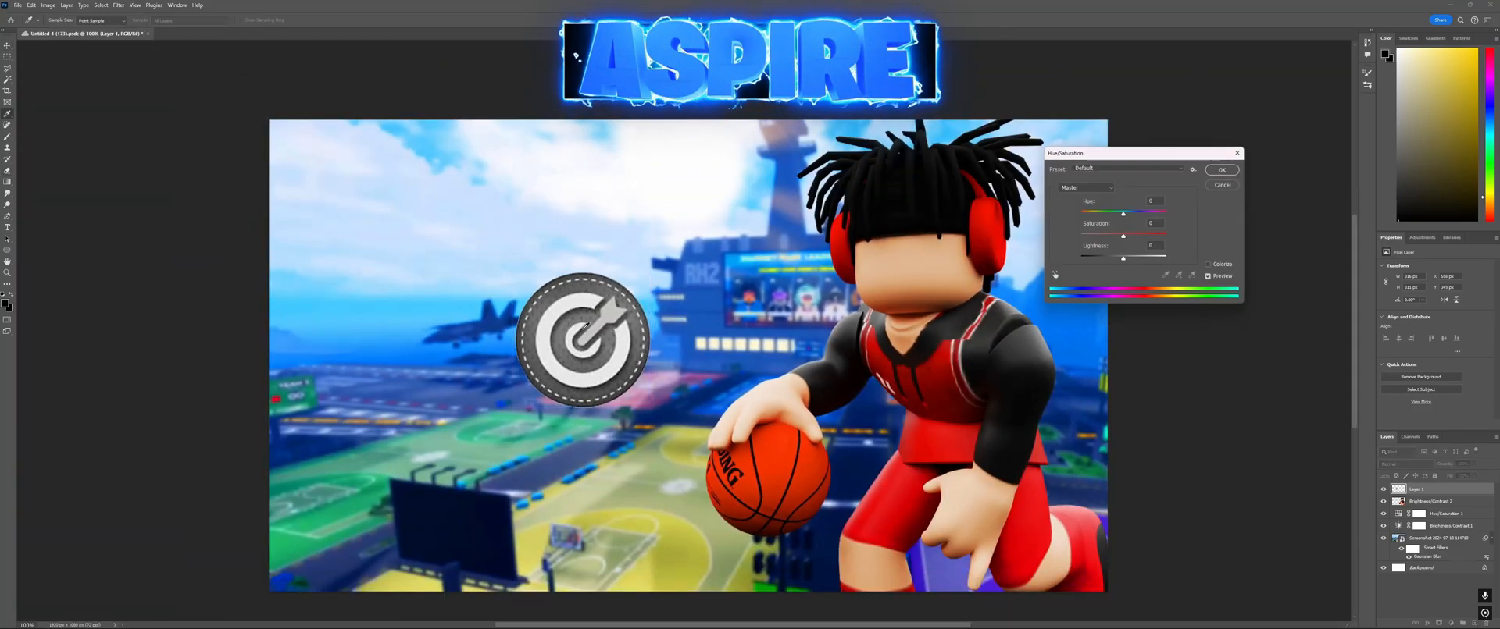
drag(1117, 155, 1170, 186)
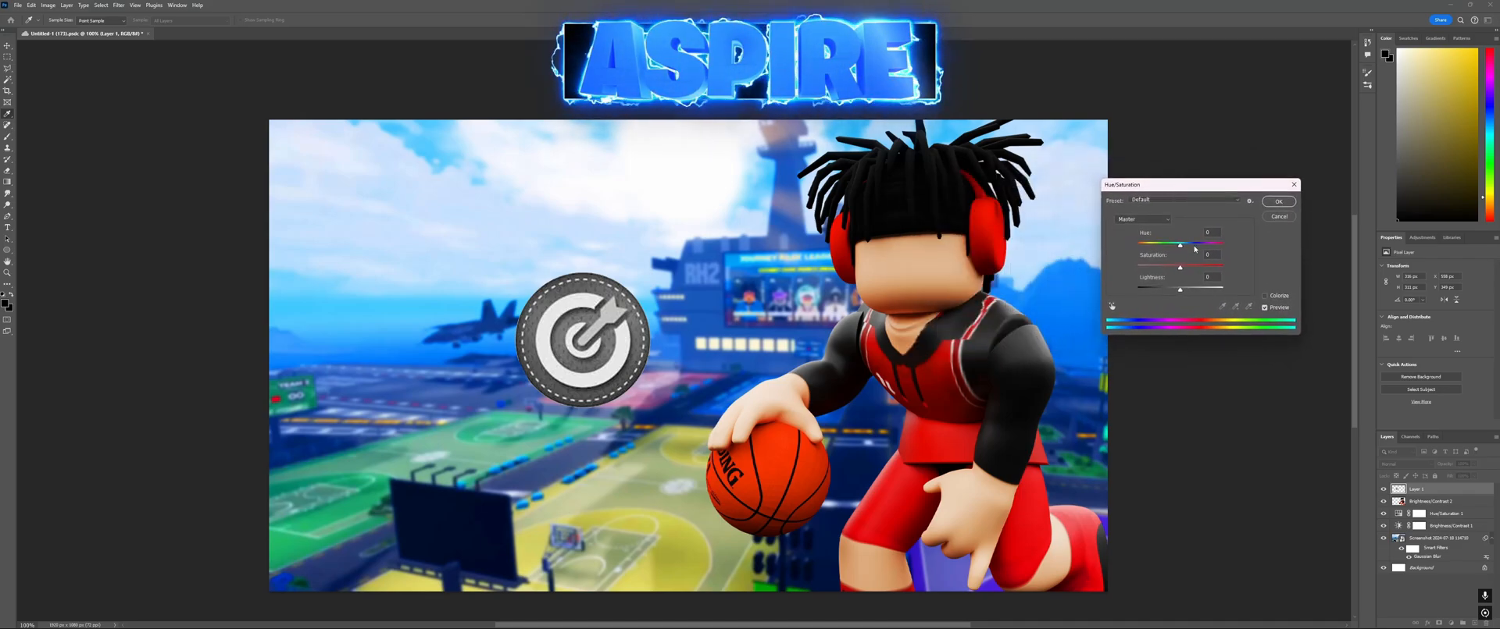
click(1265, 296)
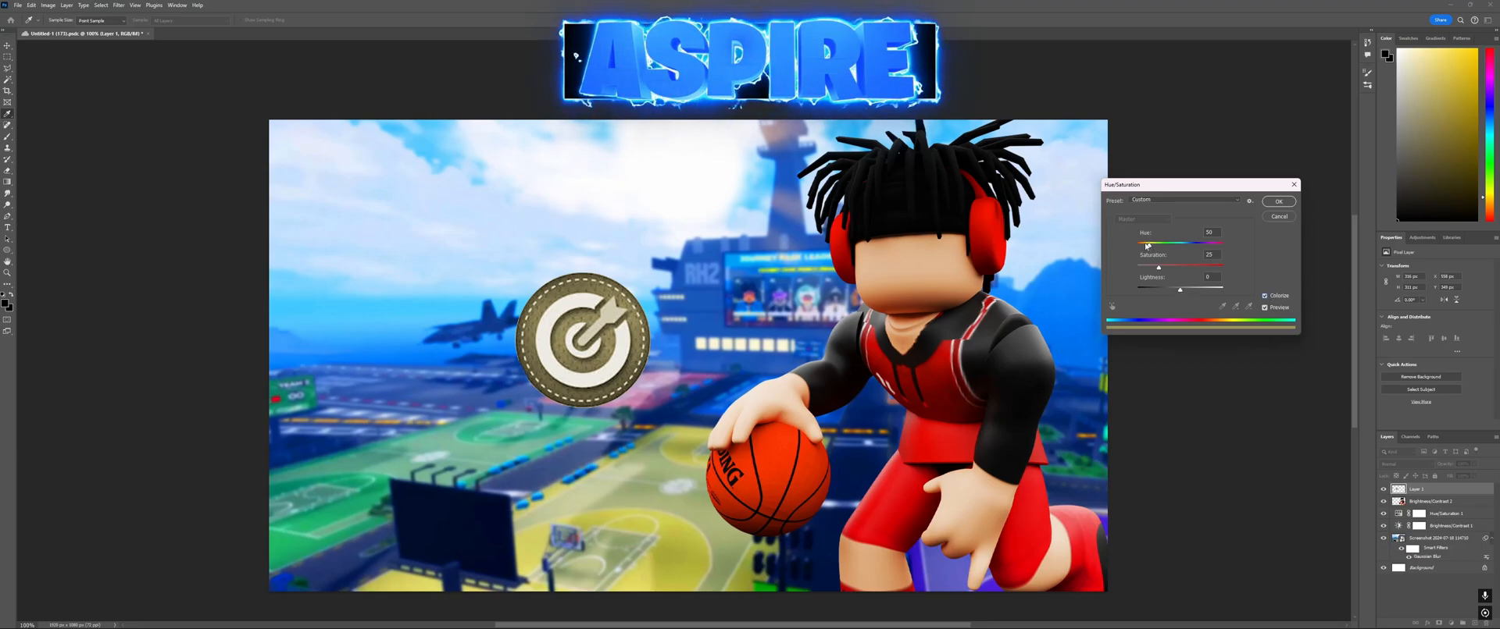
drag(1177, 248, 1216, 247)
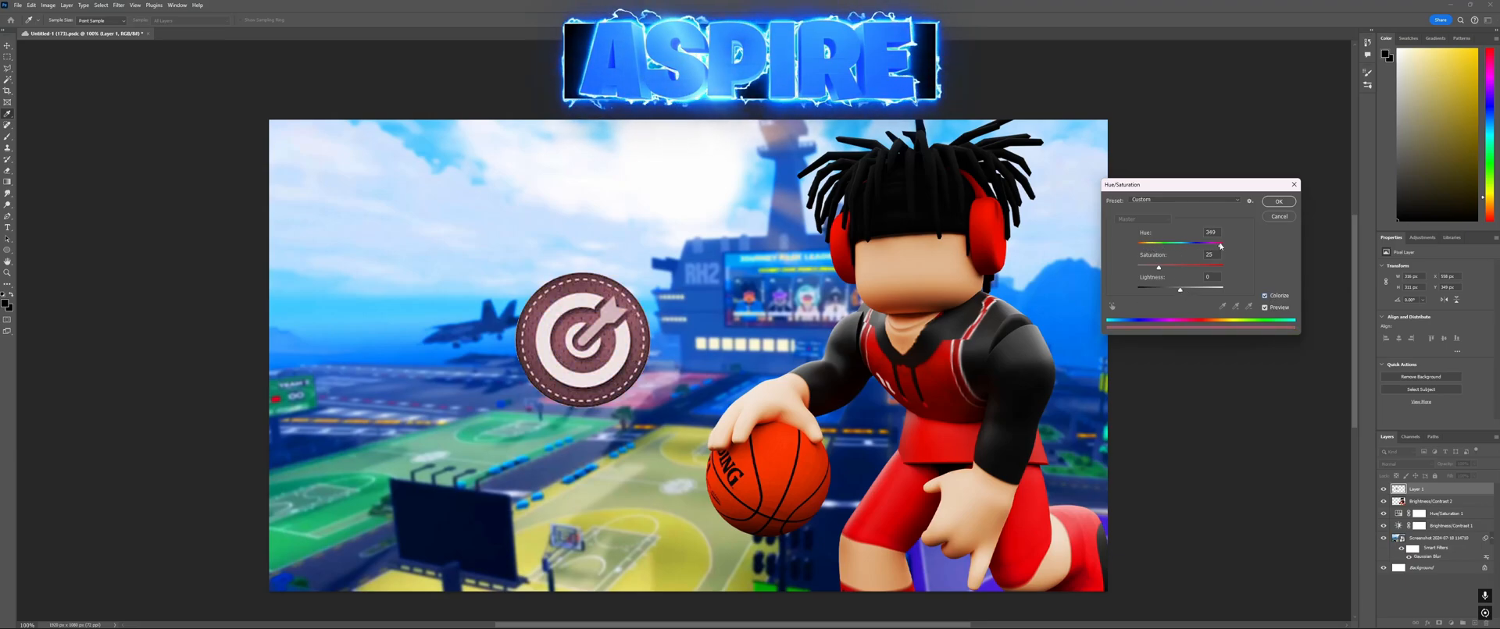
drag(1159, 268, 1204, 268)
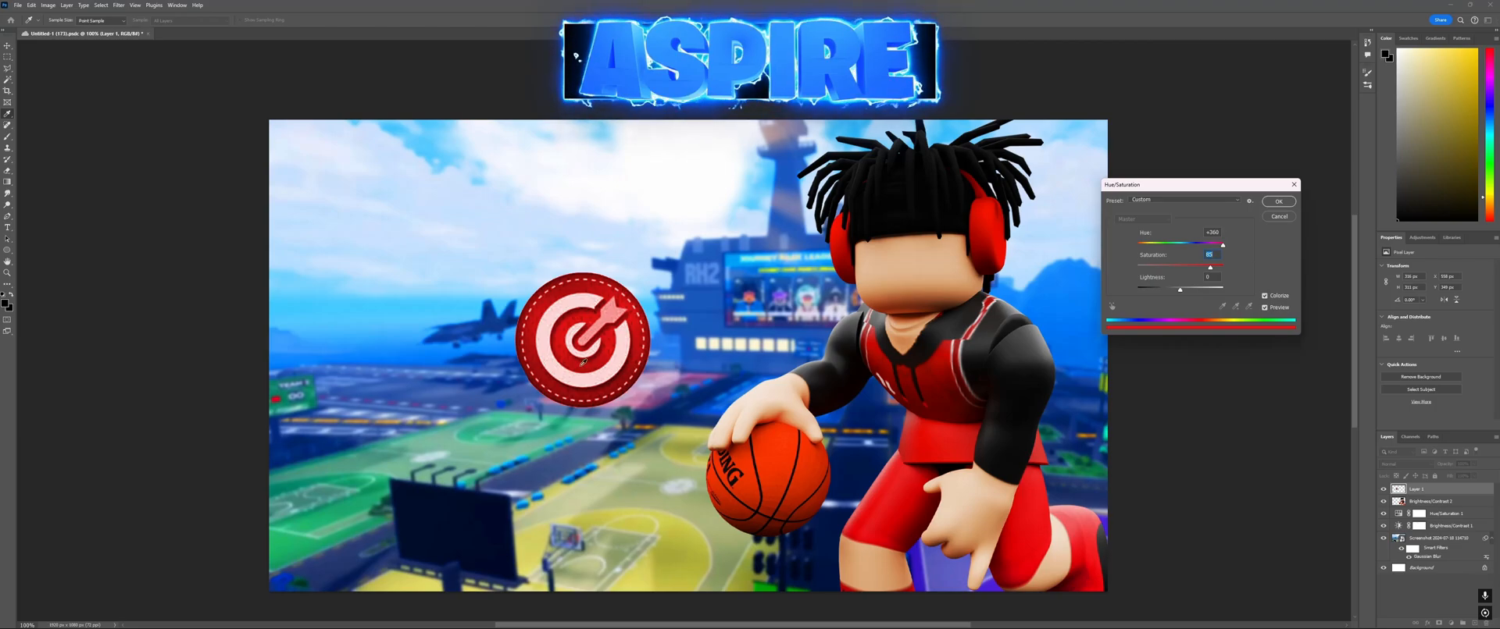
click(1280, 203)
key(v)
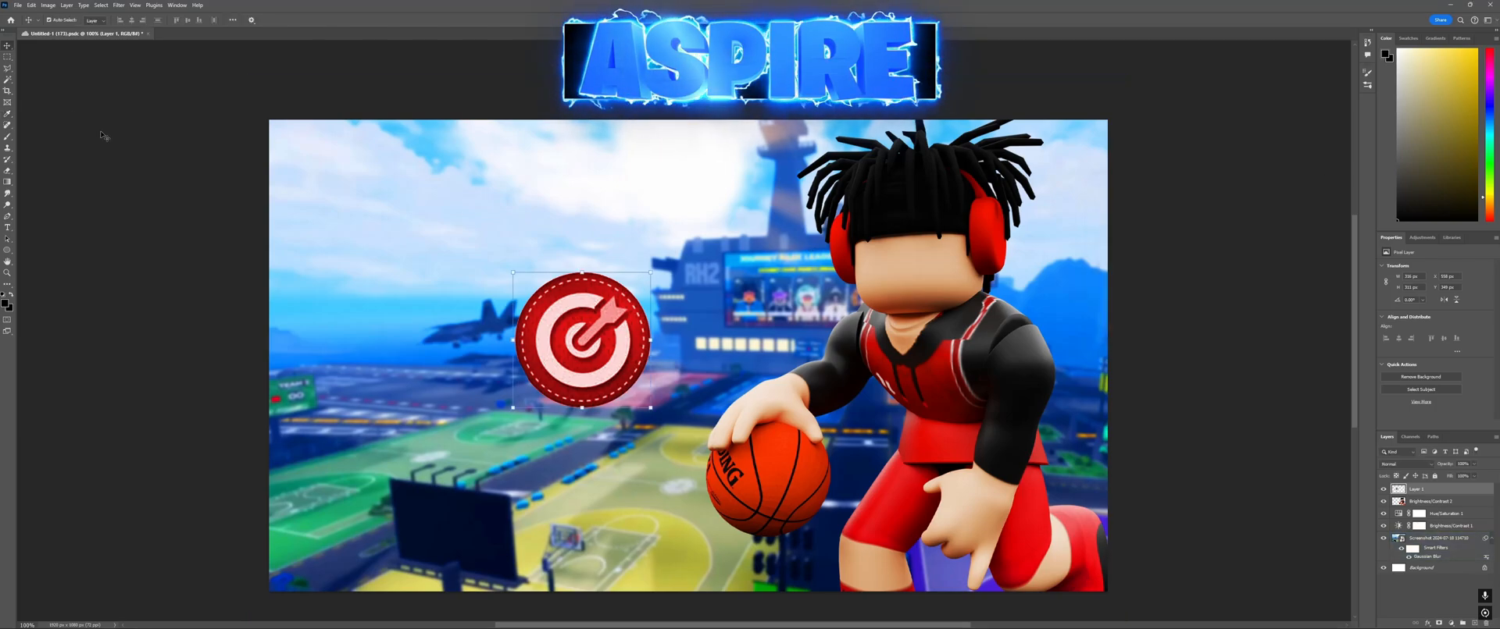
Step: Save the thumbnail, enlarge the red badge by about 40 percent and move it closer to the character
key(ctrl+s)
click(603, 313)
drag(651, 273, 707, 217)
key(Return)
drag(689, 263, 768, 257)
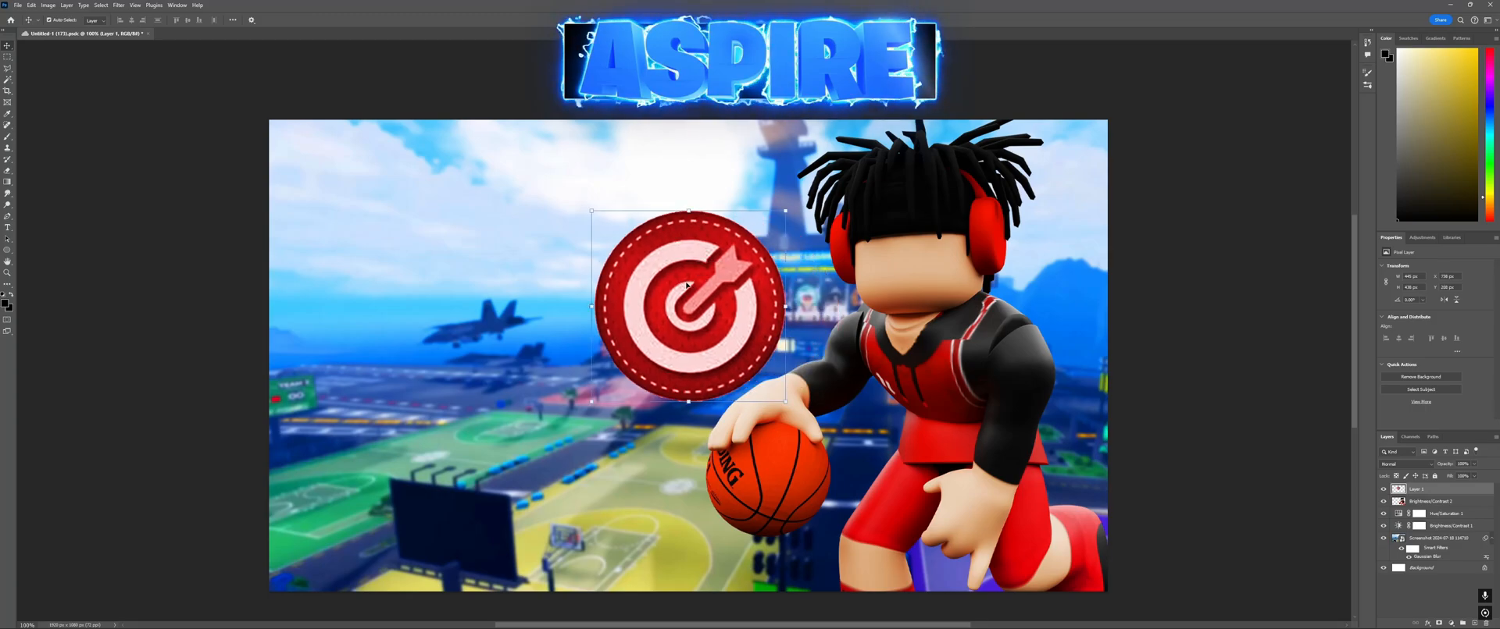
key(ctrl+minus)
Step: Switch to Chrome and search Google Images for "fire ring cartoon"
key(alt+Tab)
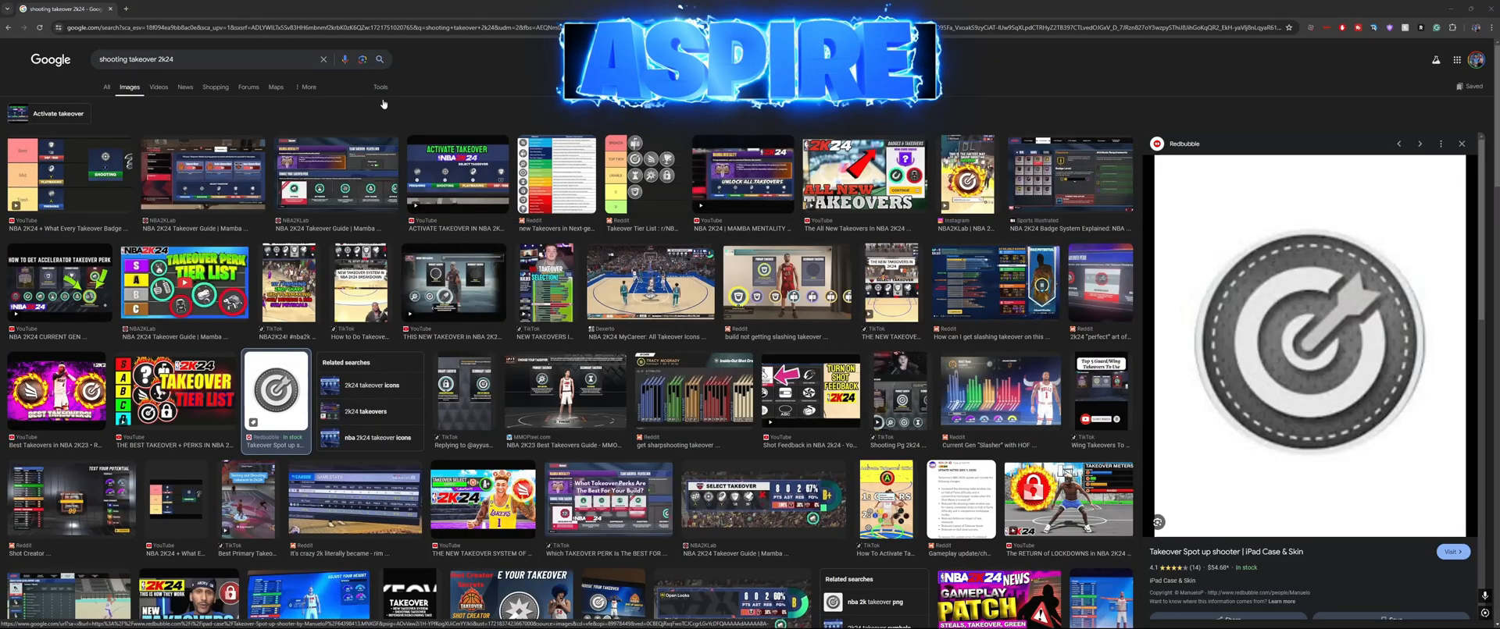
text(fire ring)
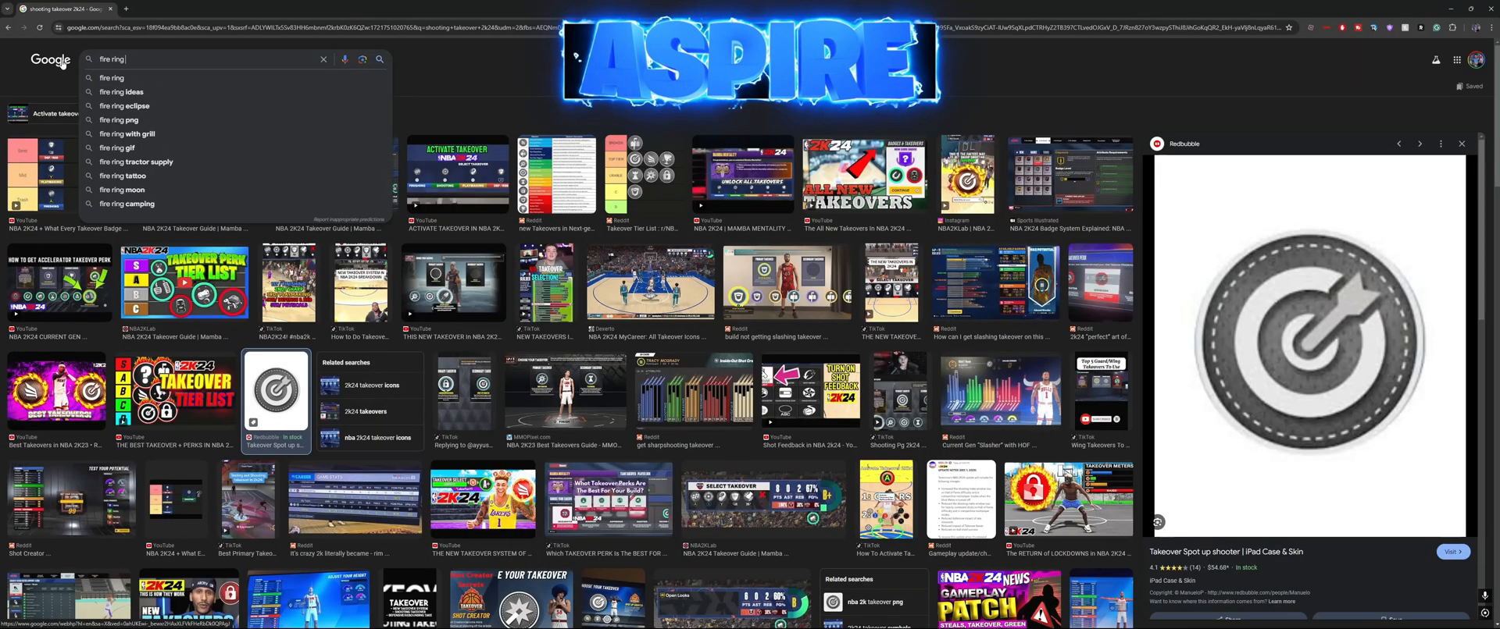
text( cartoon)
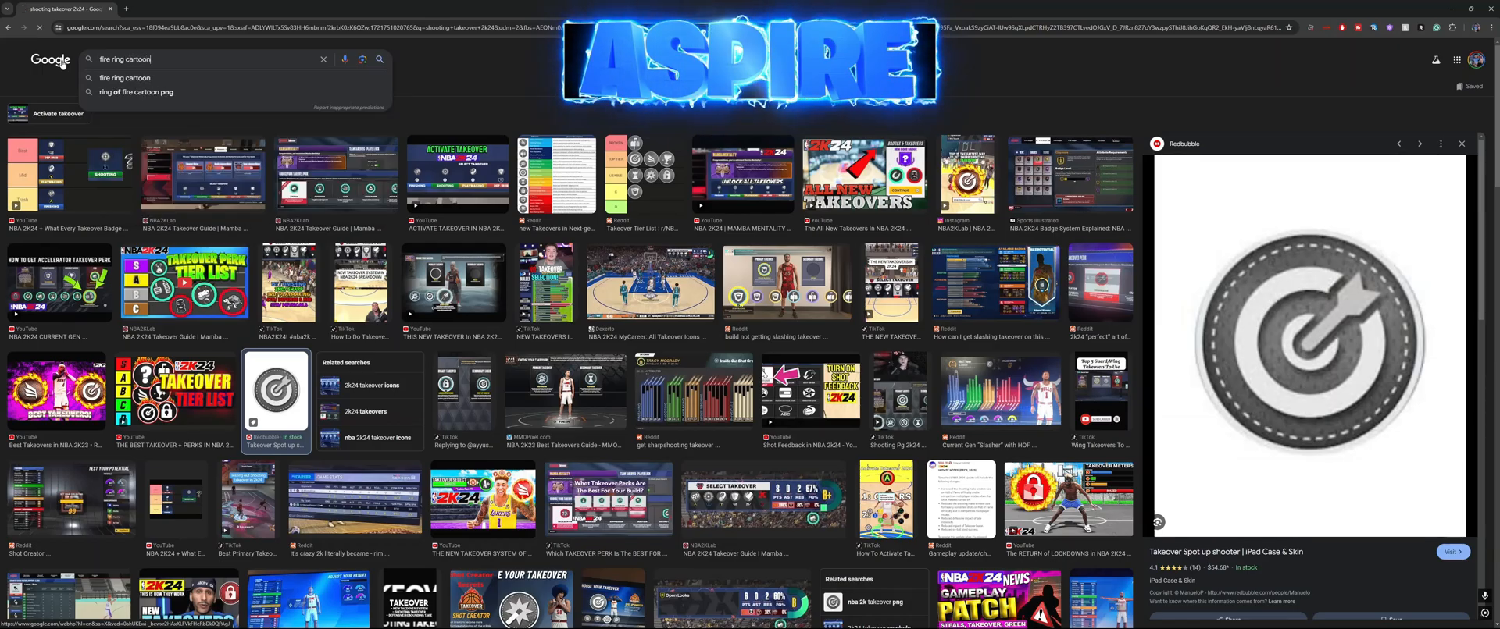
key(Return)
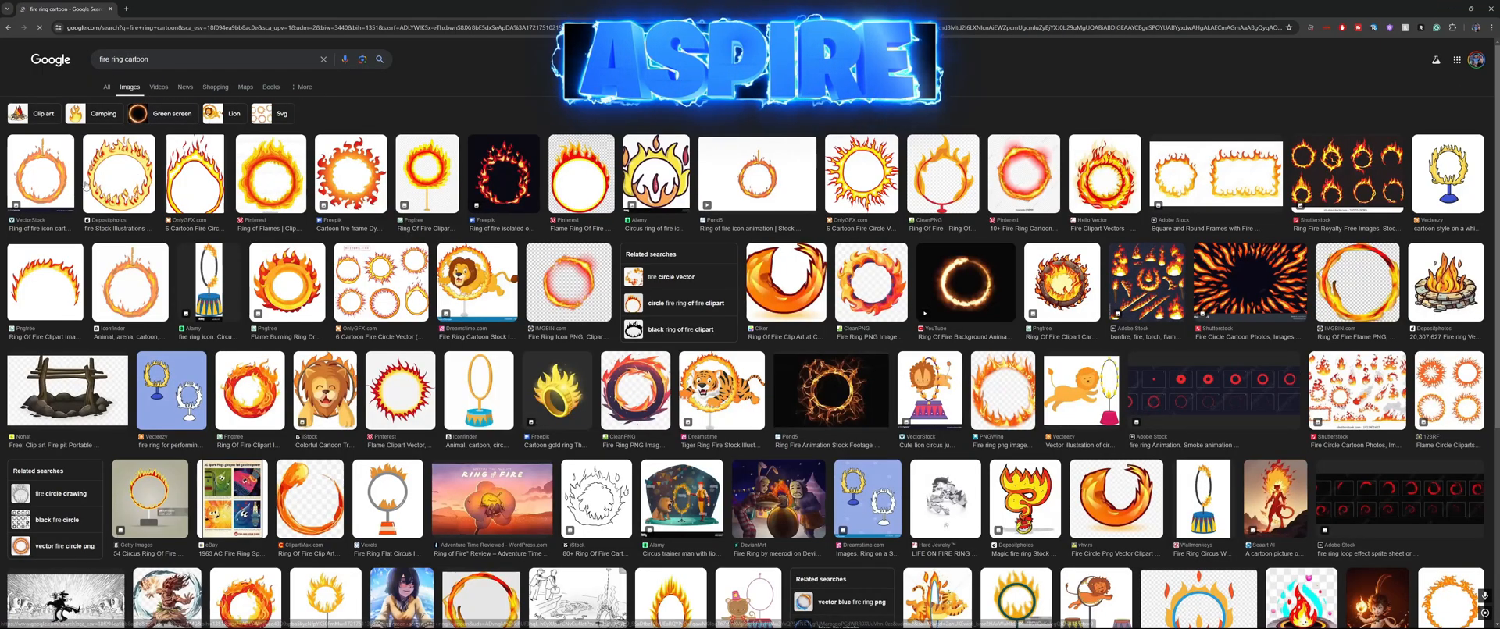
Step: Preview several flame ring pictures and copy the image address of the Pngtree cartoon flame ring
click(270, 174)
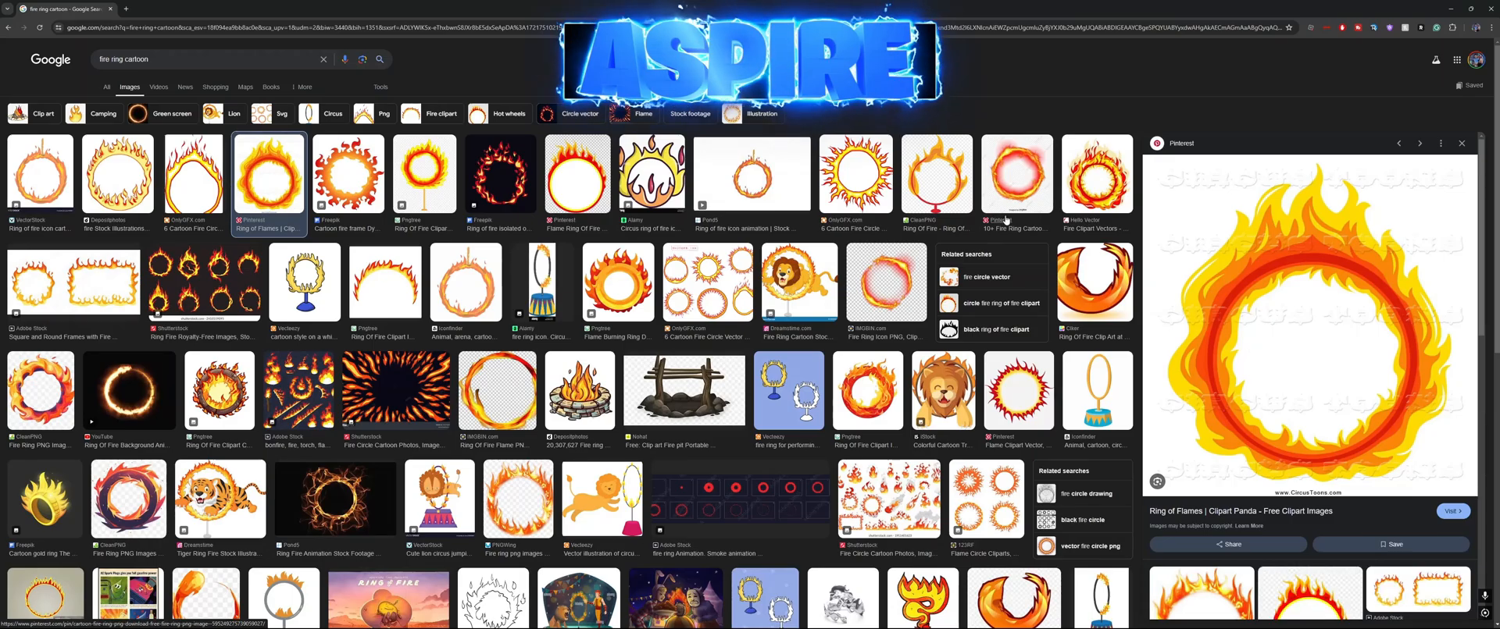
click(1094, 198)
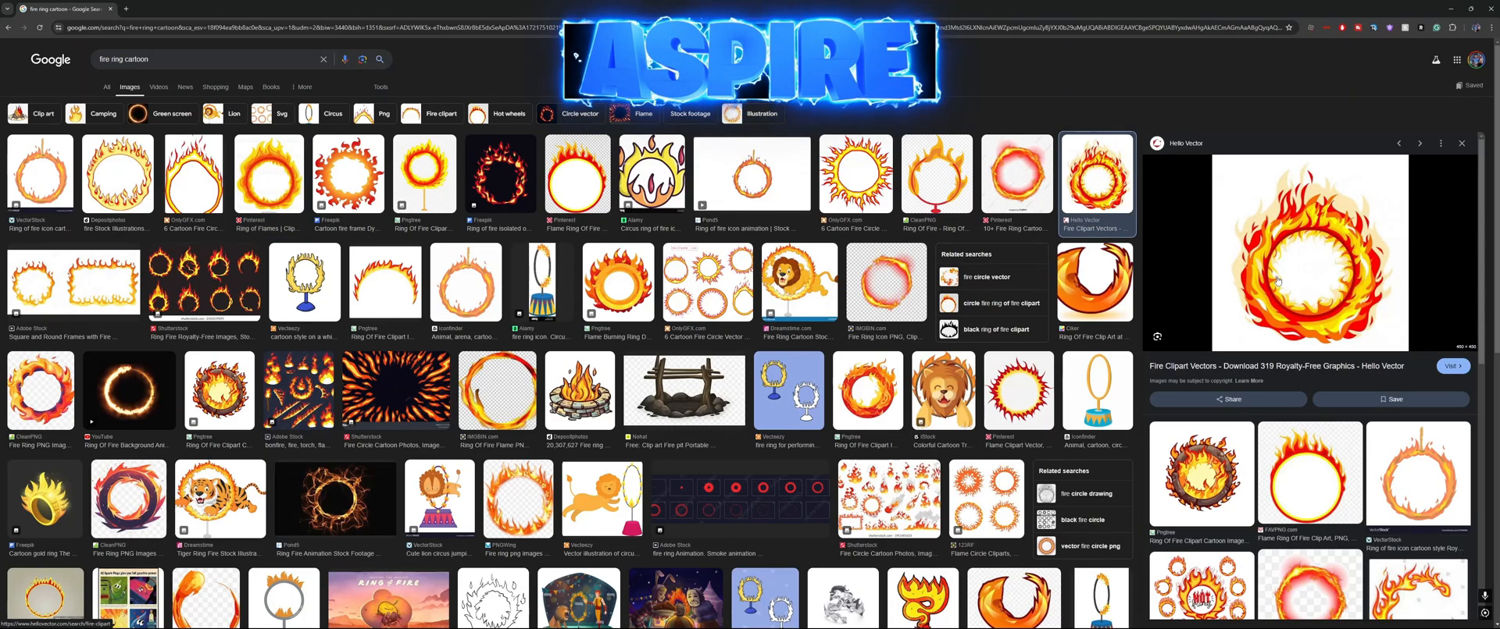
click(617, 281)
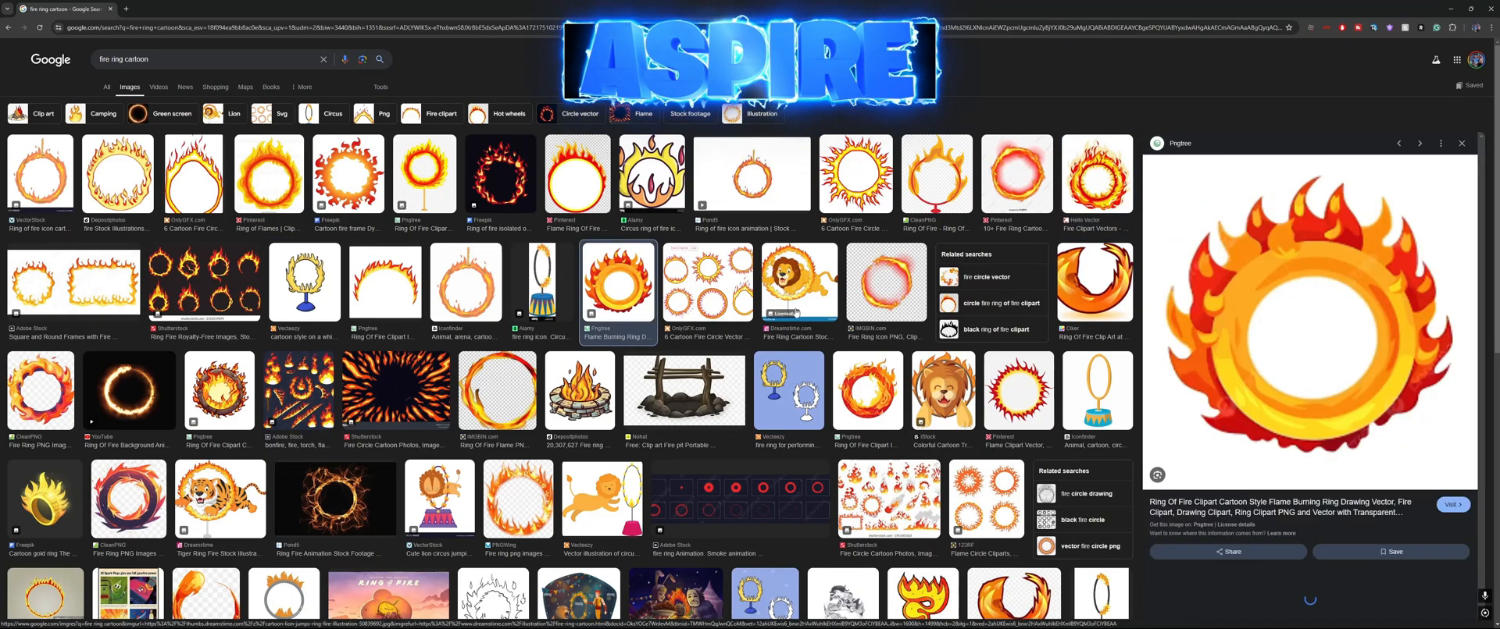
right_click(1239, 356)
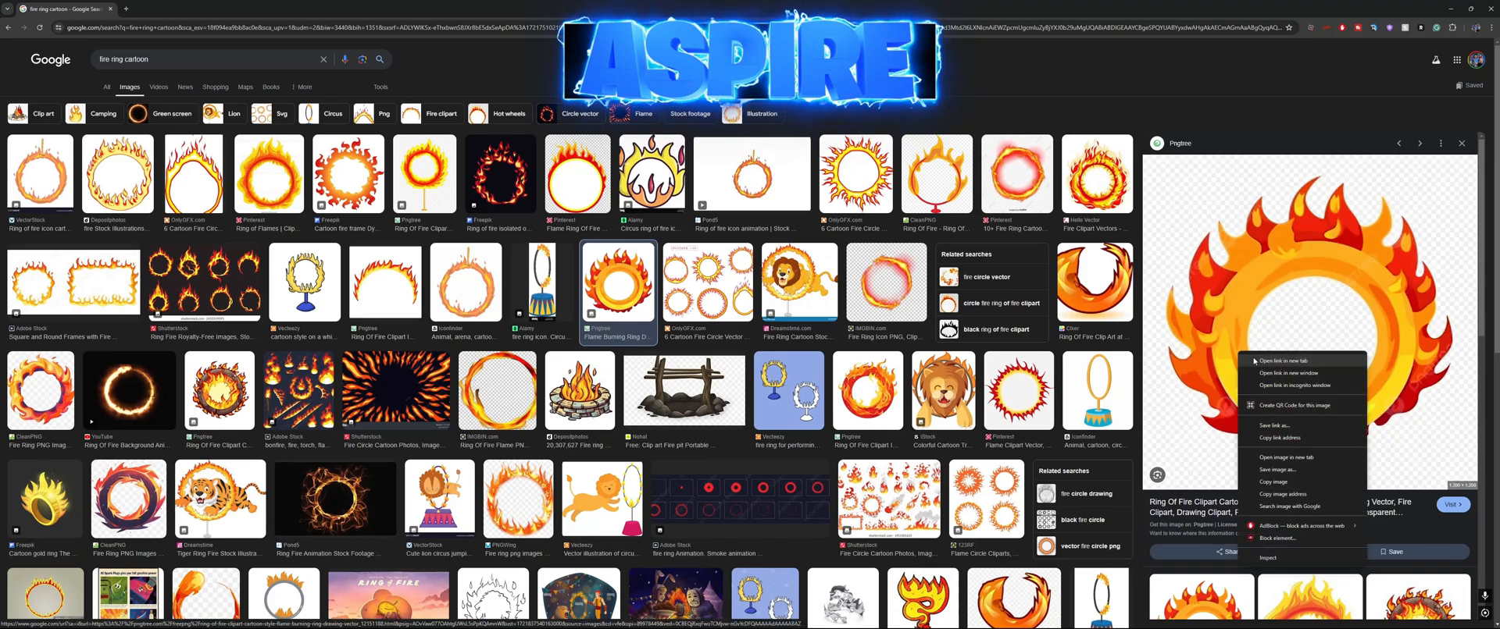
click(1265, 490)
Step: Open the WatermarkRemover.io site in a new tab and clear the clipboard history
key(ctrl+t)
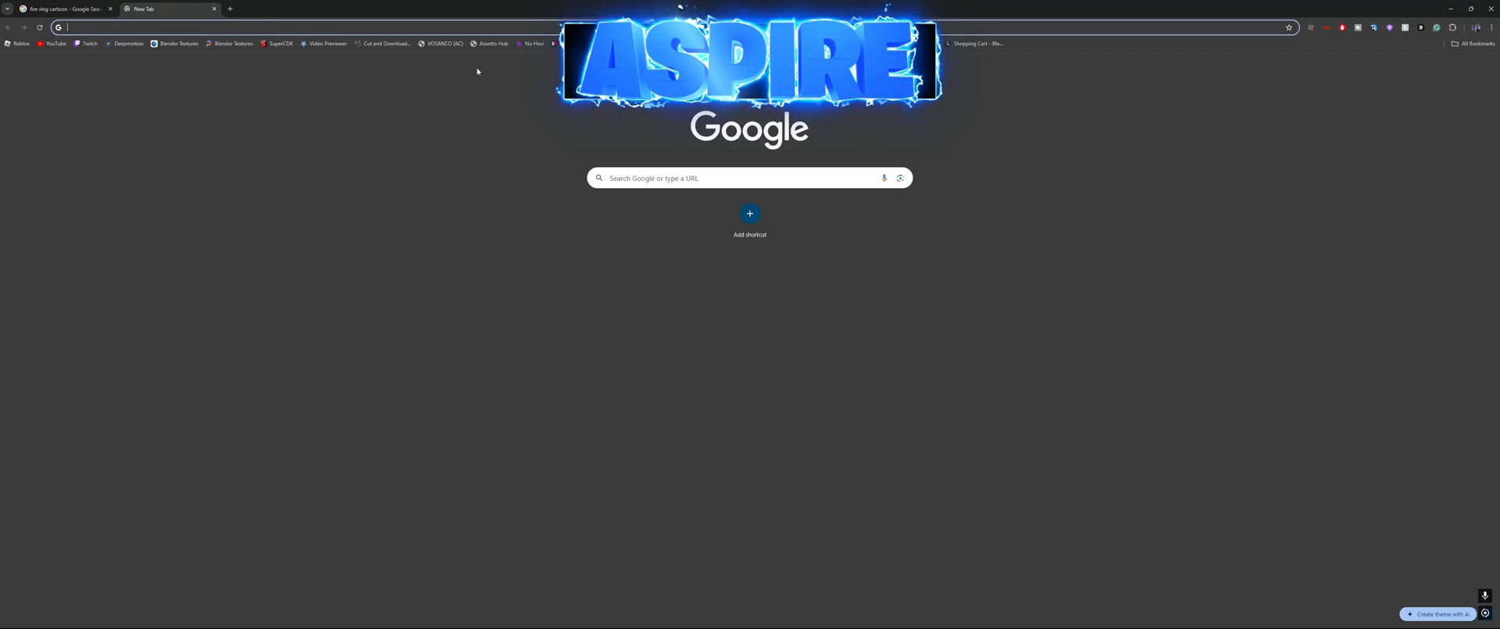
click(882, 44)
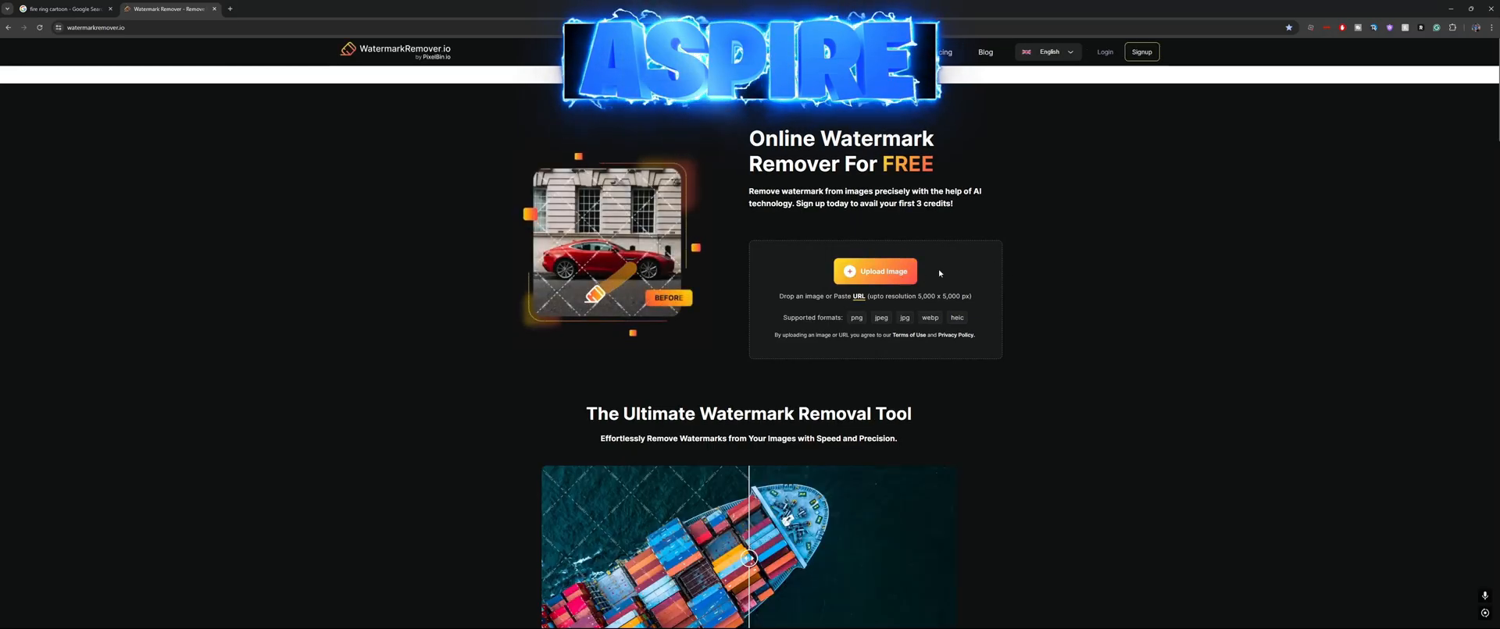
key(super+v)
click(203, 81)
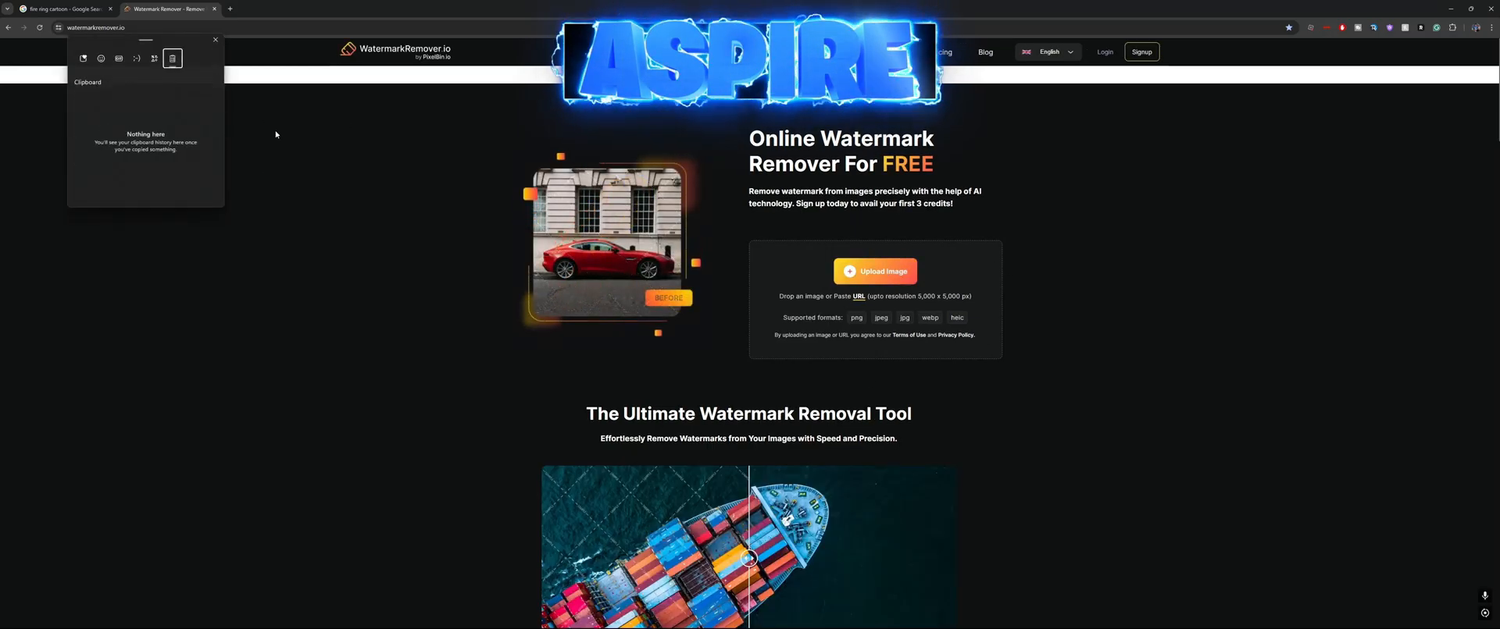
click(300, 93)
Step: Upload the Pngtree flame ring picture from the search results to WatermarkRemover.io and download the processed image
click(67, 9)
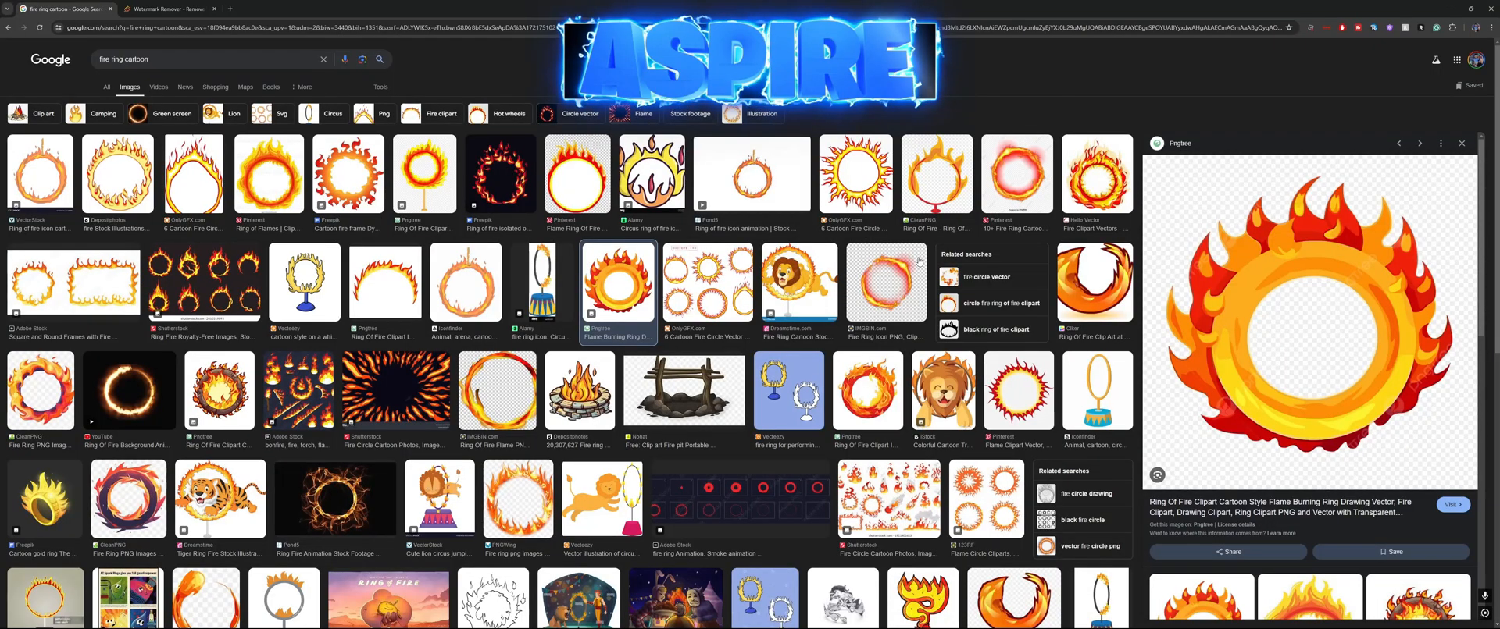
drag(1304, 320, 851, 336)
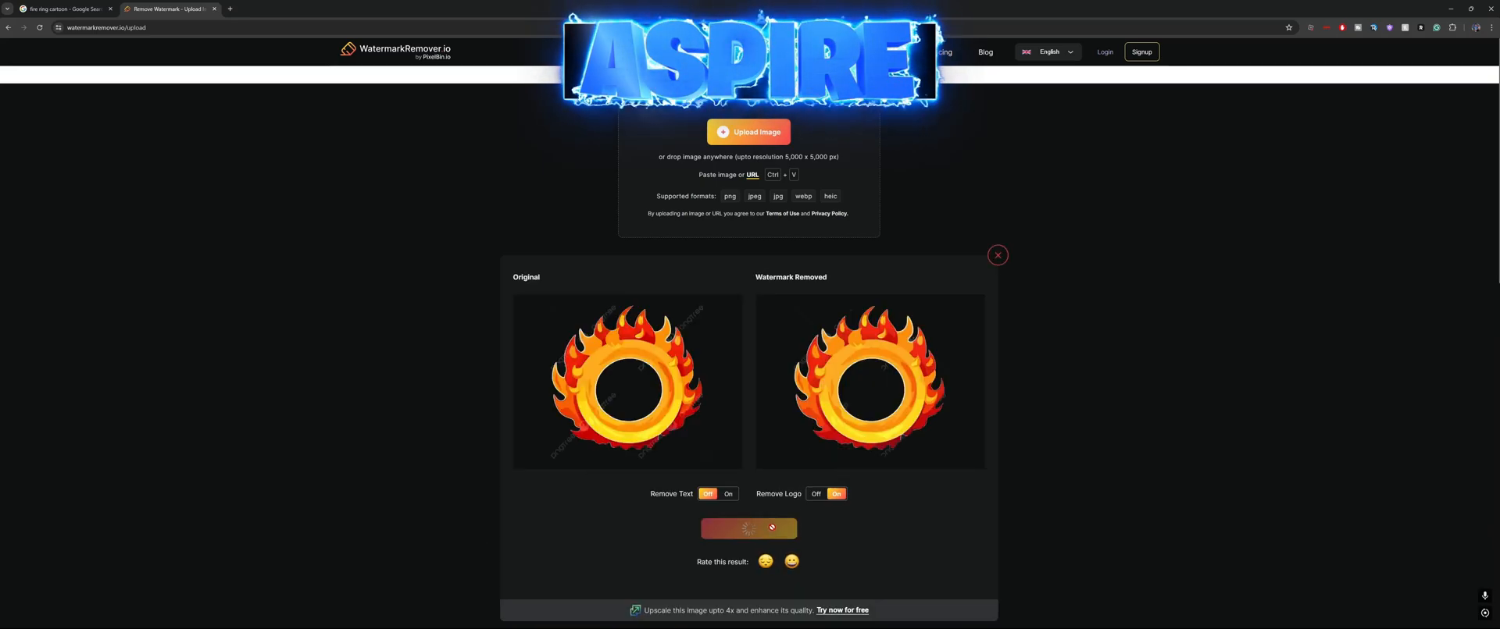
click(777, 520)
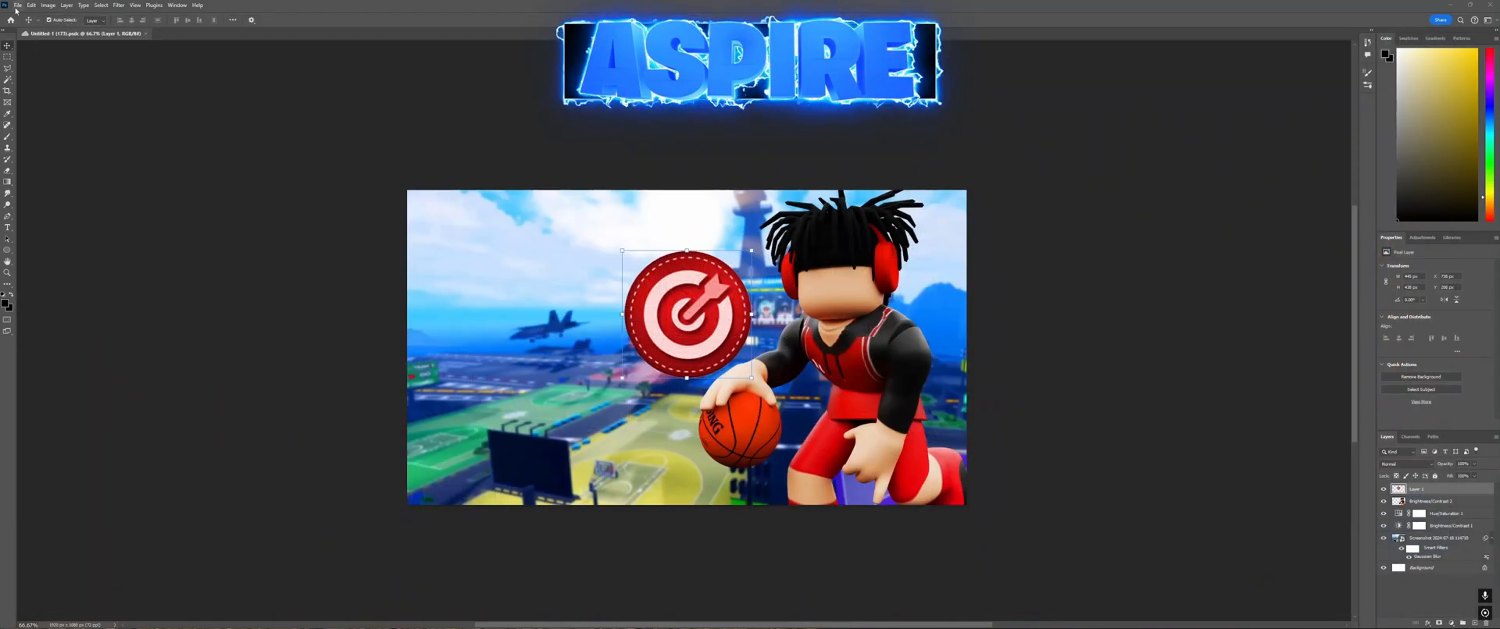
Step: Switch to Photoshop, open the downloaded flame ring PNG, bring it into the thumbnail as a new layer and close its document
click(16, 11)
click(27, 23)
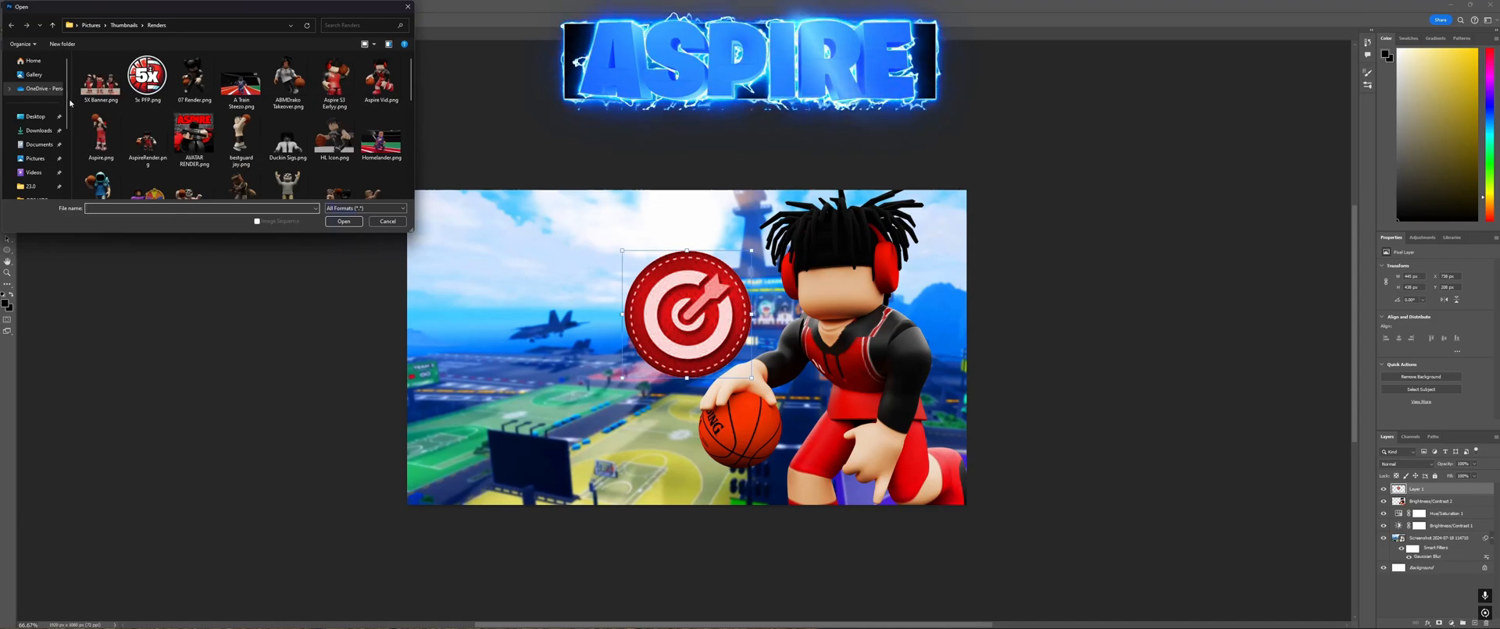
click(46, 118)
click(45, 131)
double_click(105, 104)
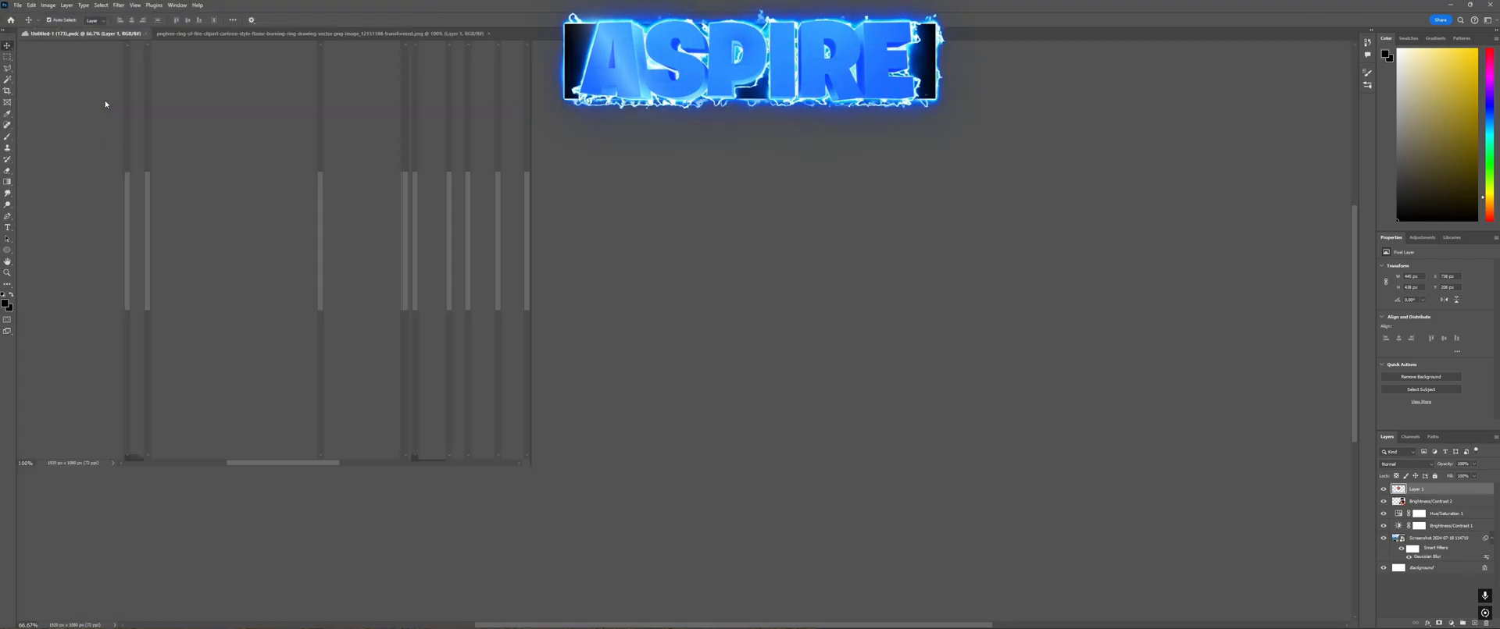
drag(1444, 494, 725, 335)
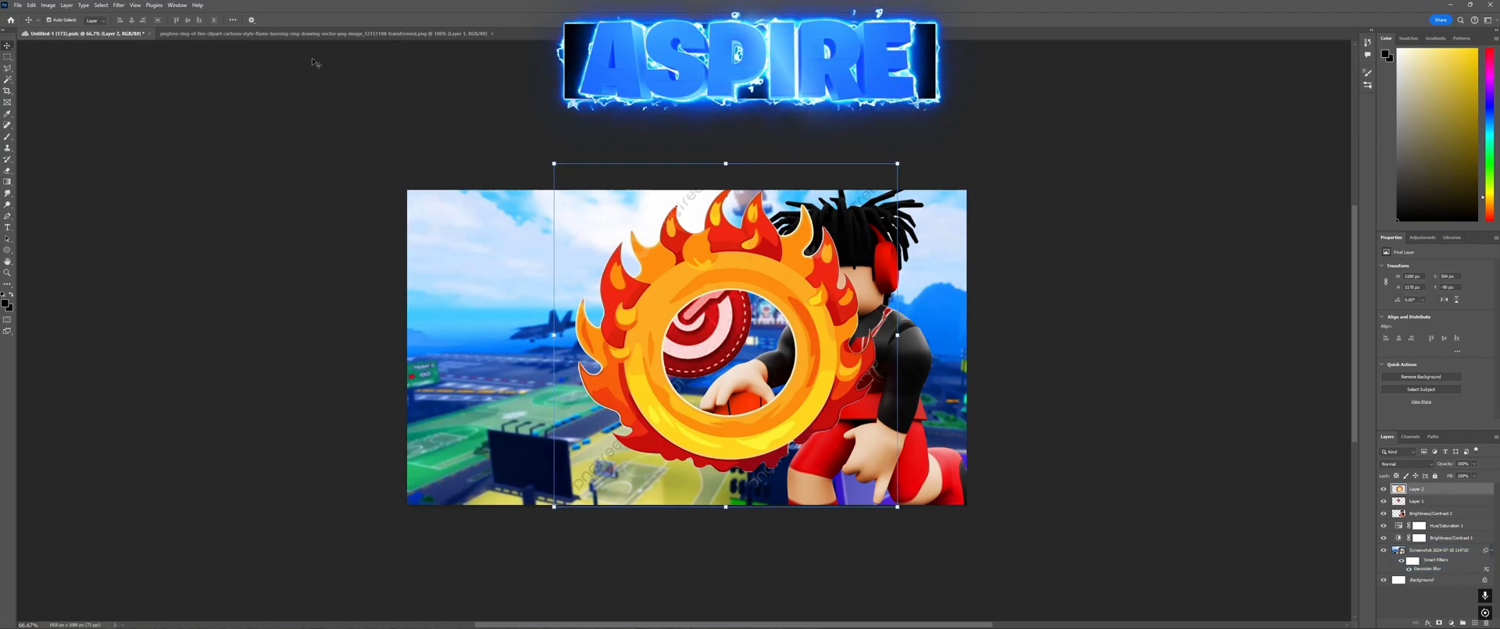
click(489, 33)
Step: Scale the flame ring to about 70% around the badge, then place the badge layer above it and centre the badge inside
drag(898, 335, 785, 335)
drag(715, 348, 813, 308)
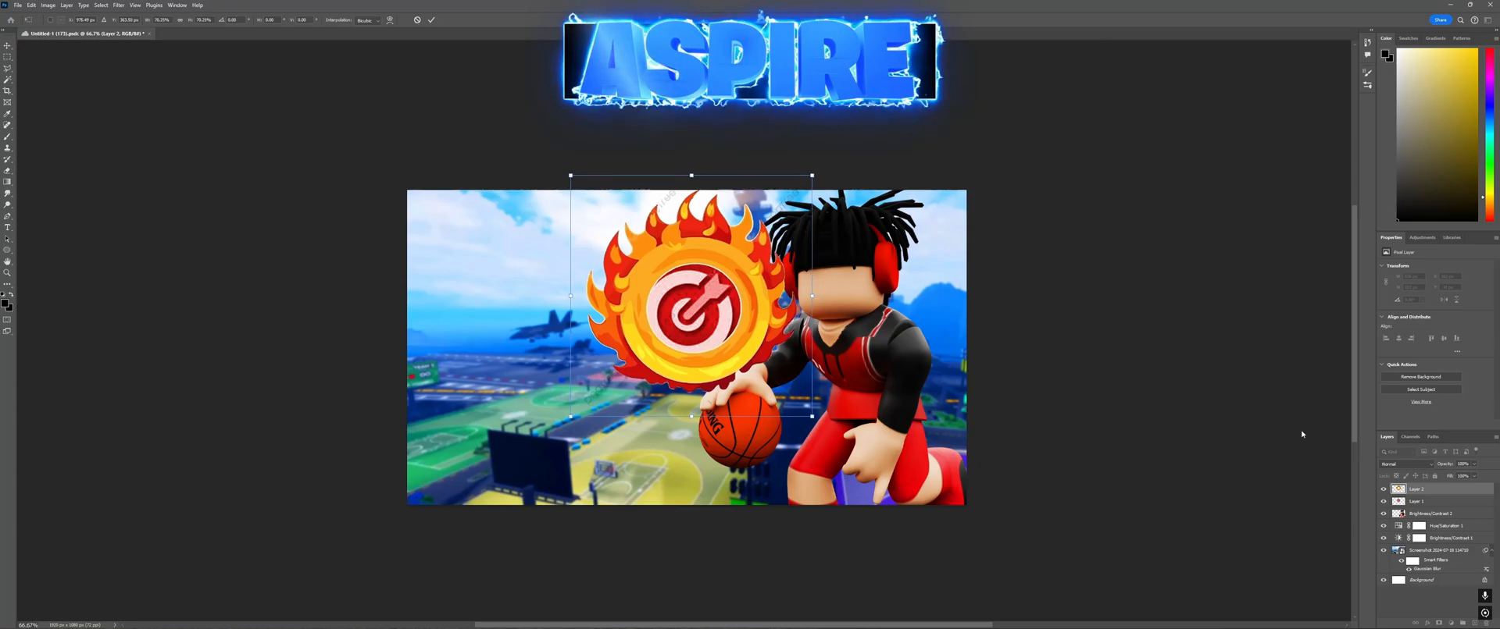
drag(1418, 500, 1413, 484)
drag(697, 314, 706, 320)
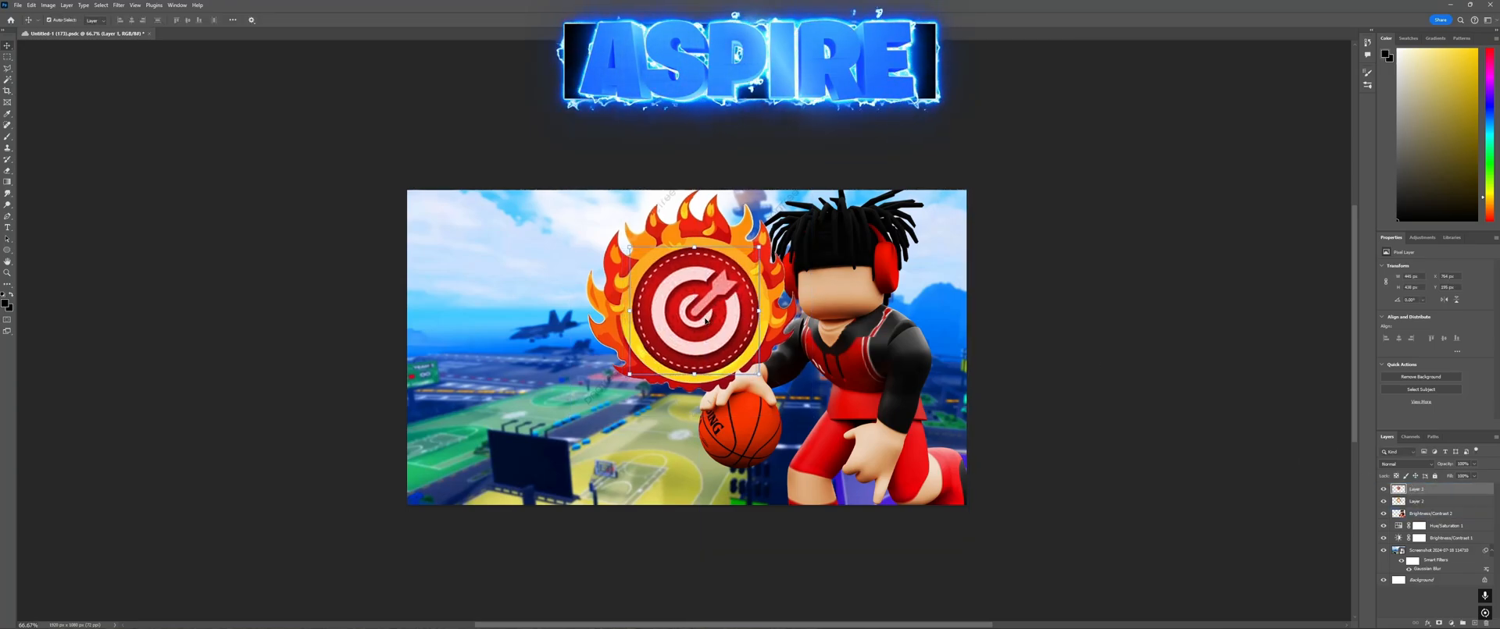
Step: Shrink the flame ring and fit it closer around the target badge, then apply the transform
click(1188, 344)
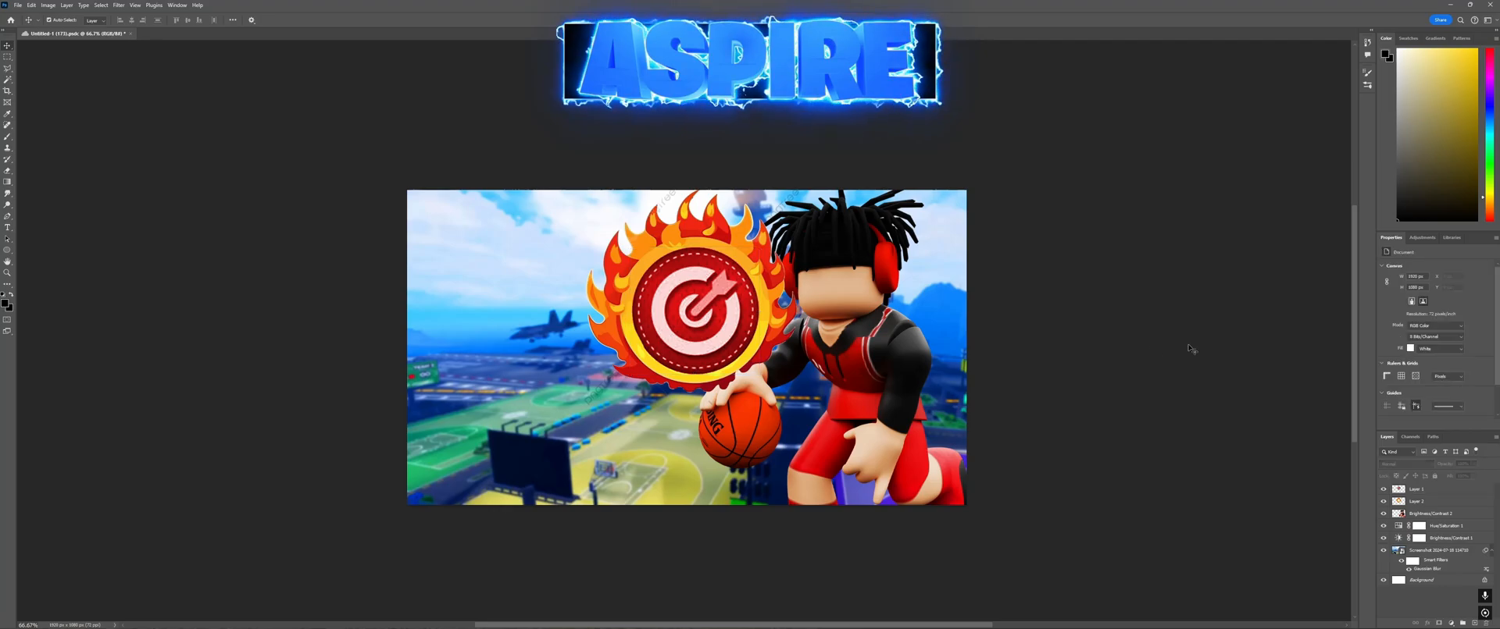
click(770, 312)
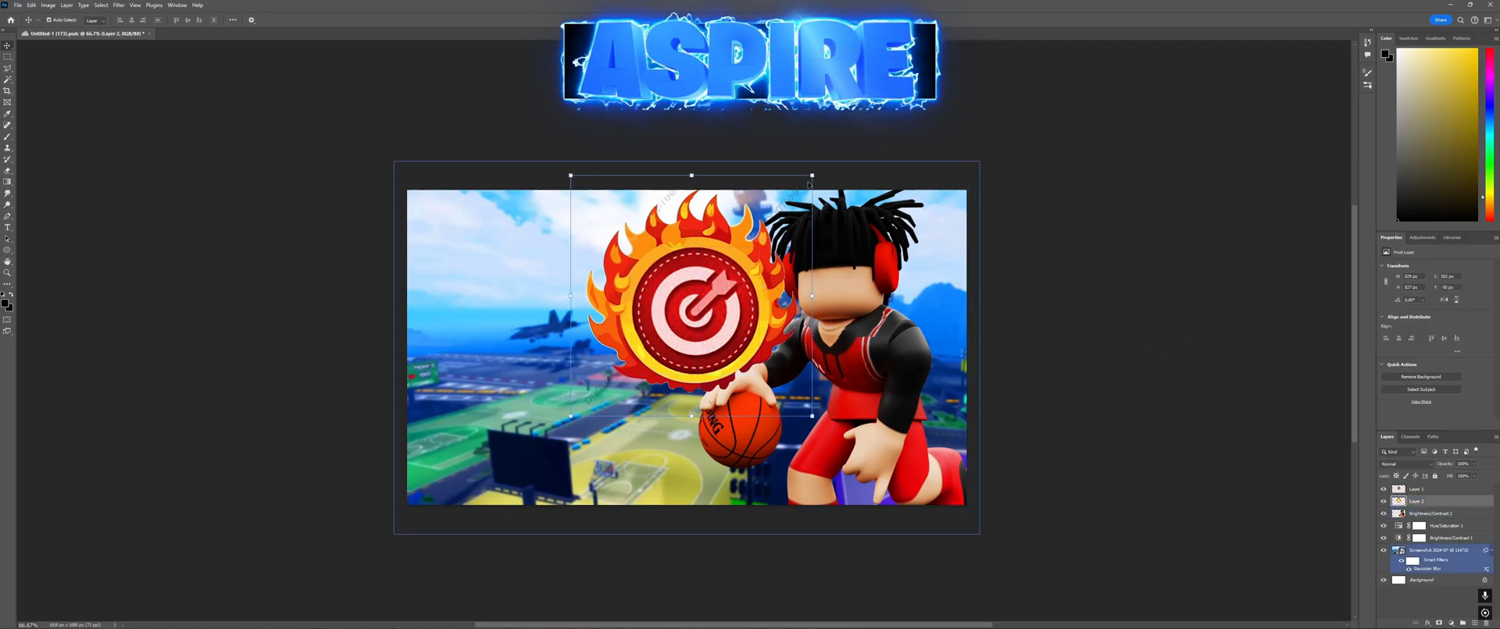
drag(812, 176, 736, 250)
drag(602, 358, 645, 316)
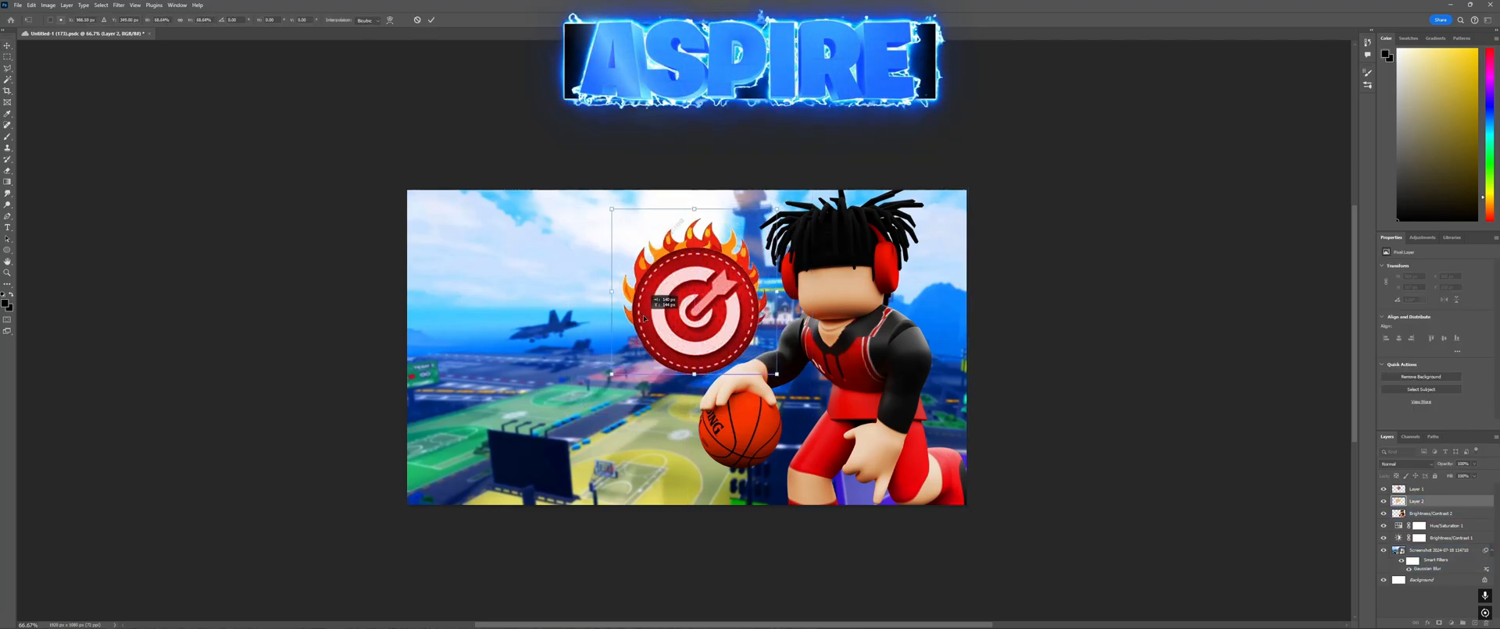
mouse_move(776, 295)
mouse_down()
mouse_move(801, 295)
mouse_move(763, 305)
mouse_move(820, 299)
mouse_move(761, 304)
mouse_up()
key(Return)
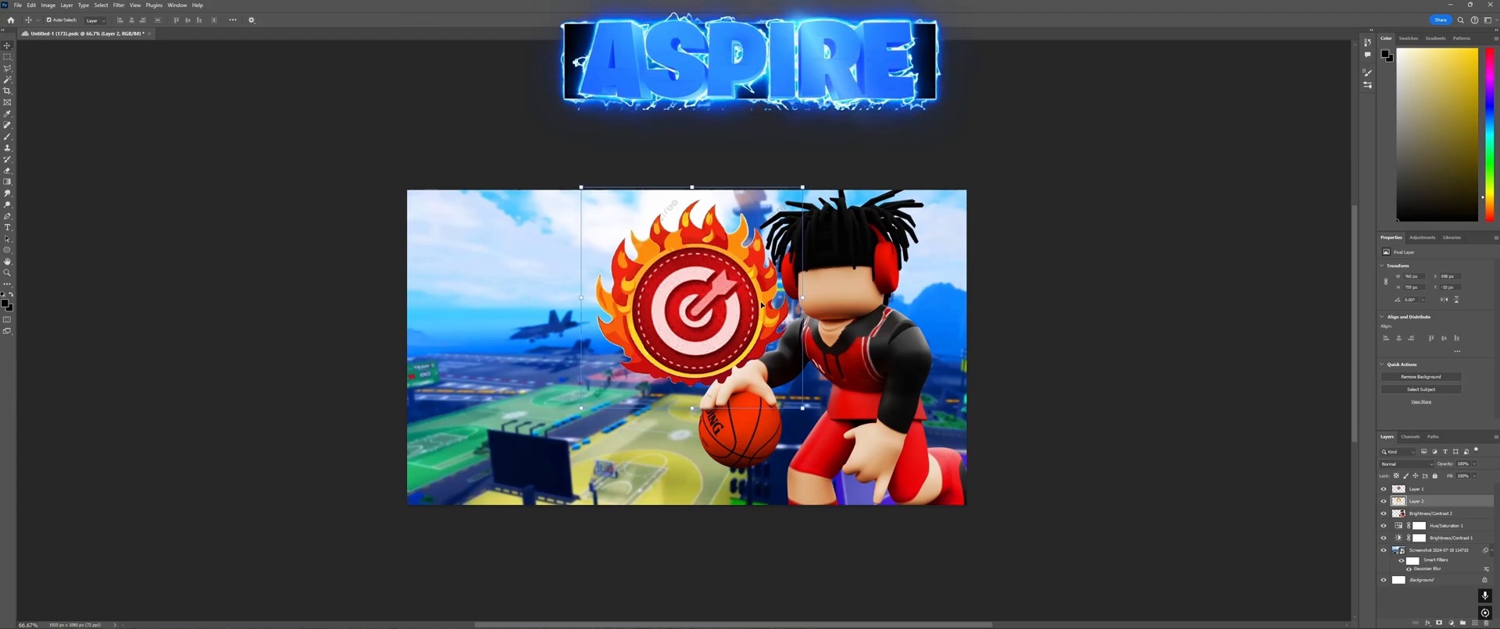
Step: Save the document and delete the flame ring layer from around the badge
key(ctrl+s)
click(762, 336)
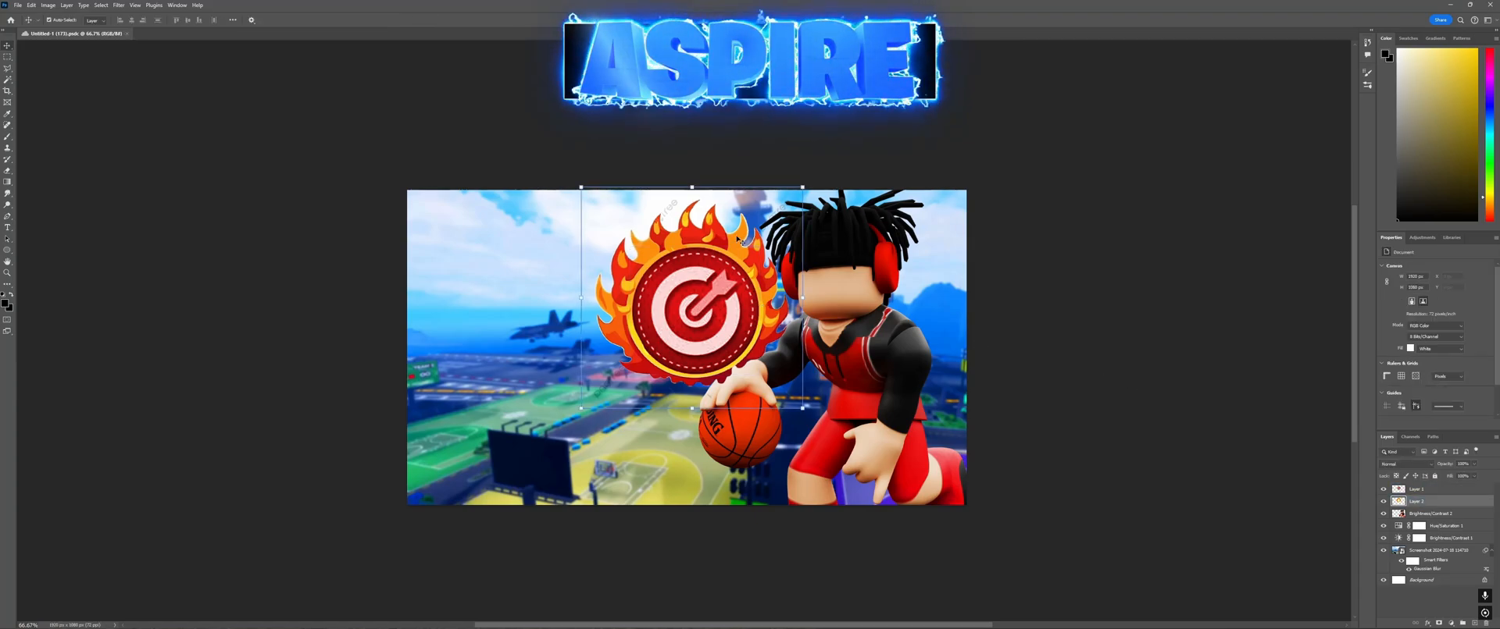
key(Delete)
Step: Switch to the web browser and search for fire to find a replacement ring image
key(alt+Tab)
key(alt+Tab)
key(alt+Tab)
key(alt+Tab)
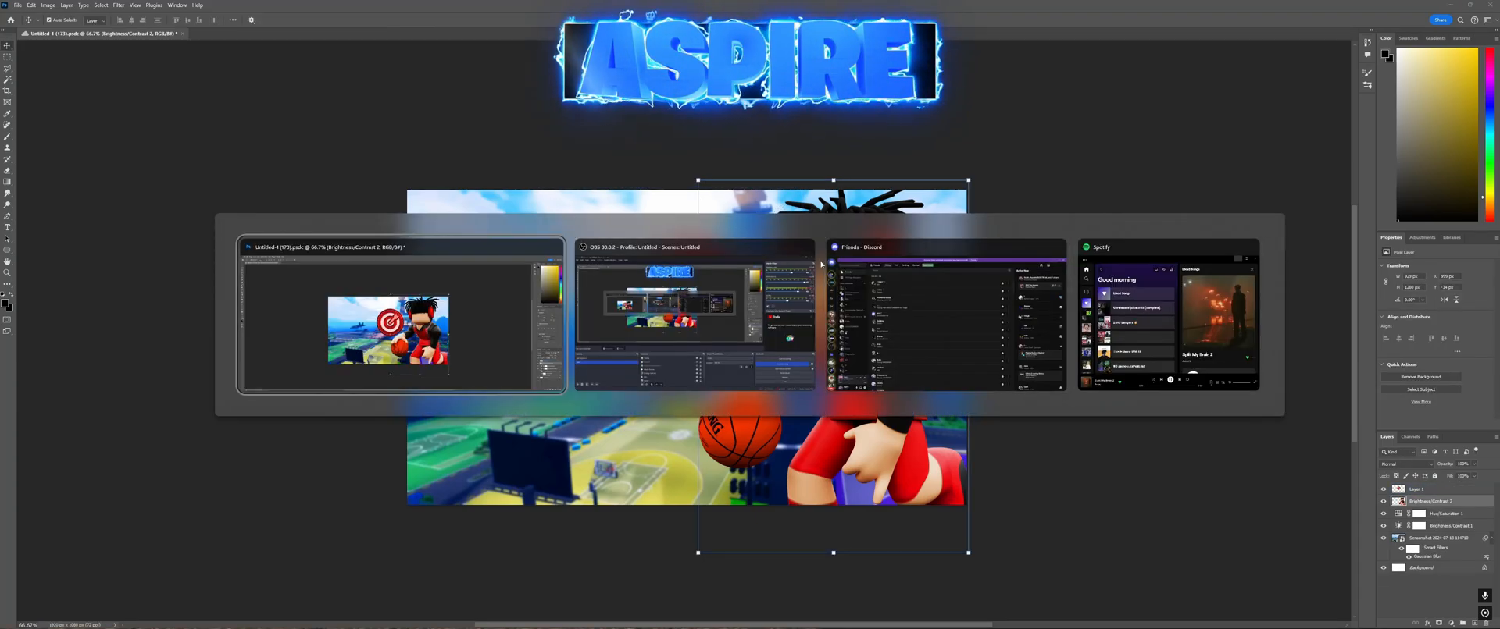
key(super)
click(711, 619)
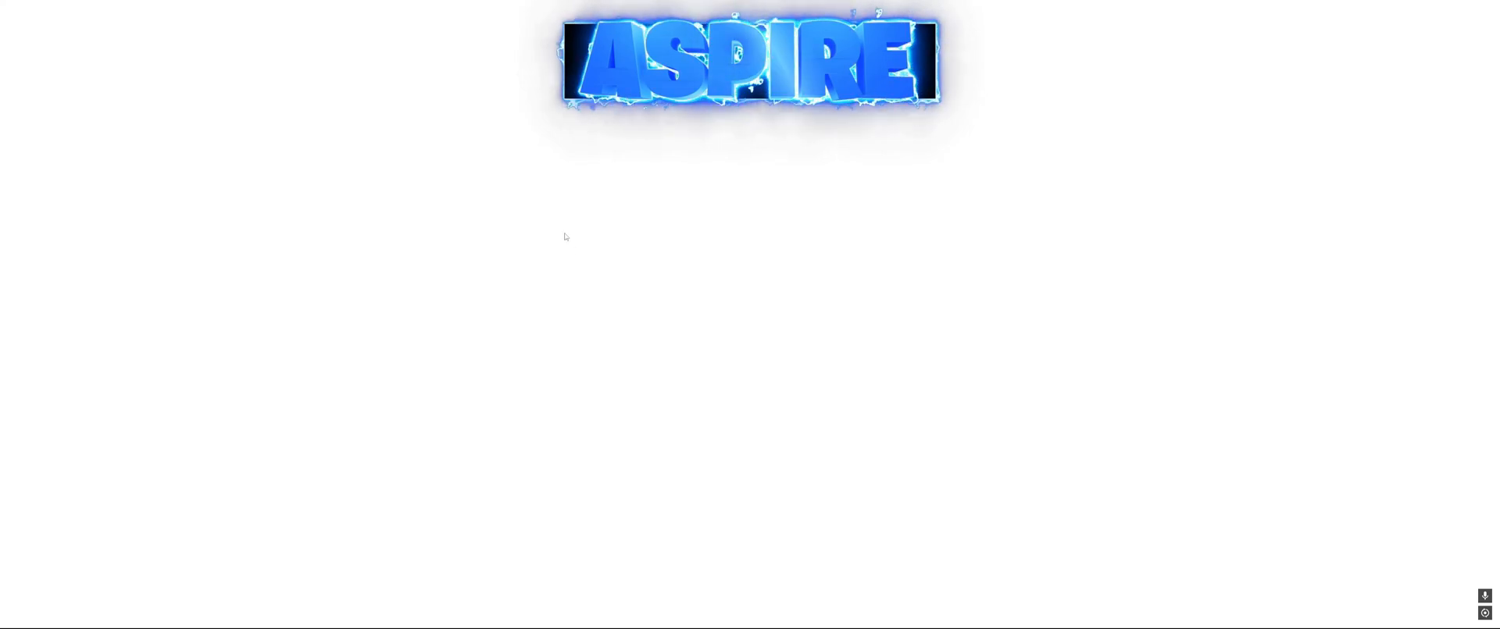
text(fire)
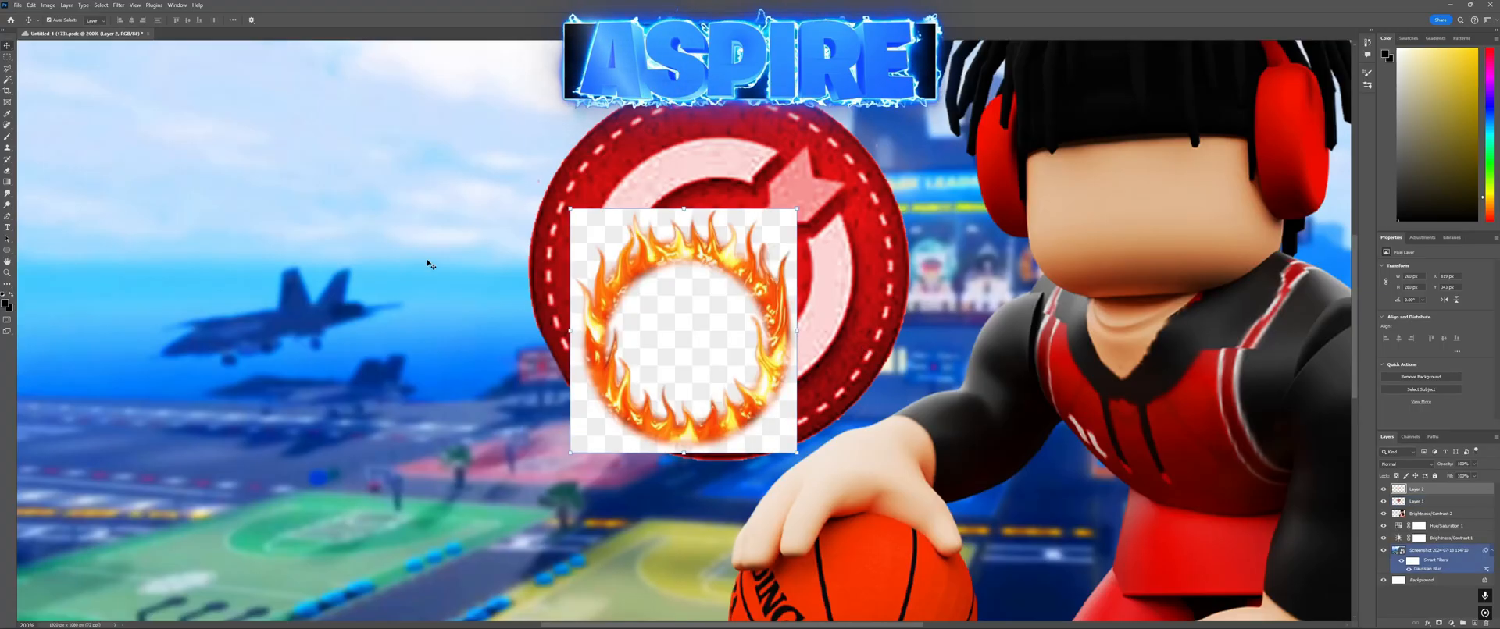
Step: Remove the checkerboard outside and inside the pasted fire ring with the Magic Wand, and clear the selection
key(w)
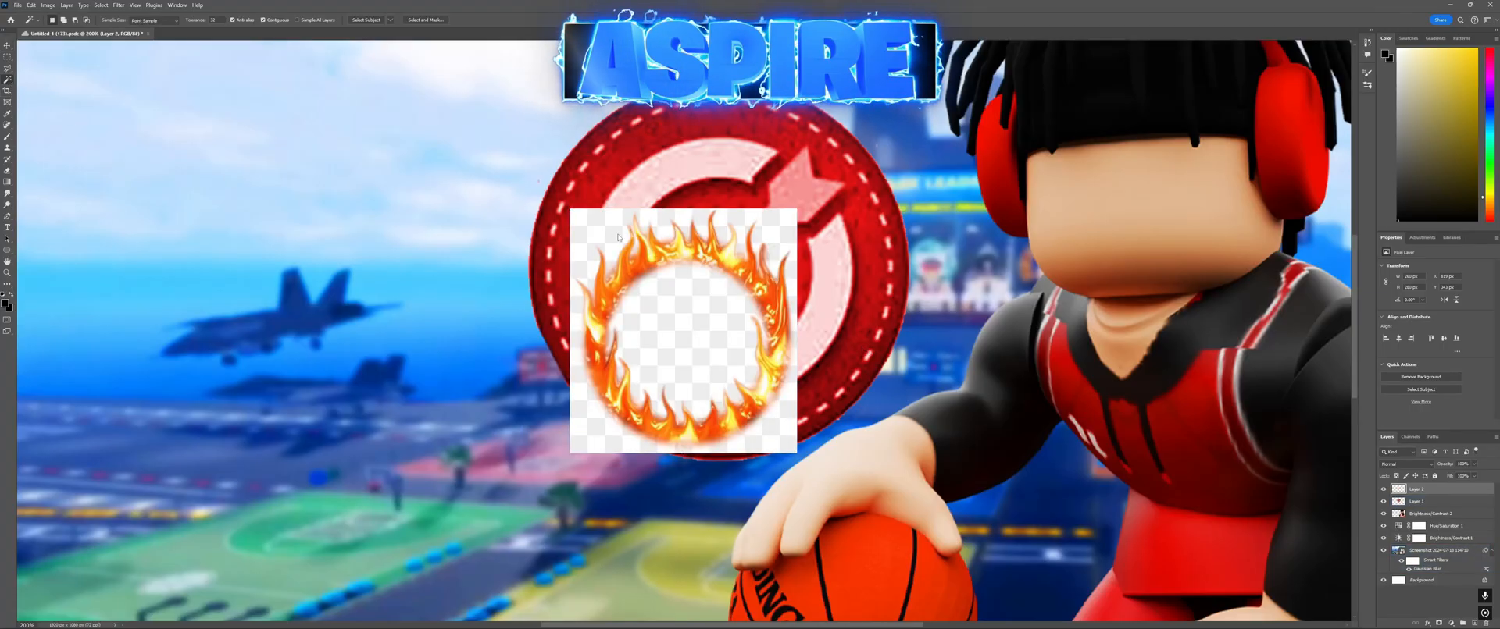
click(618, 237)
key(Delete)
click(684, 348)
key(Delete)
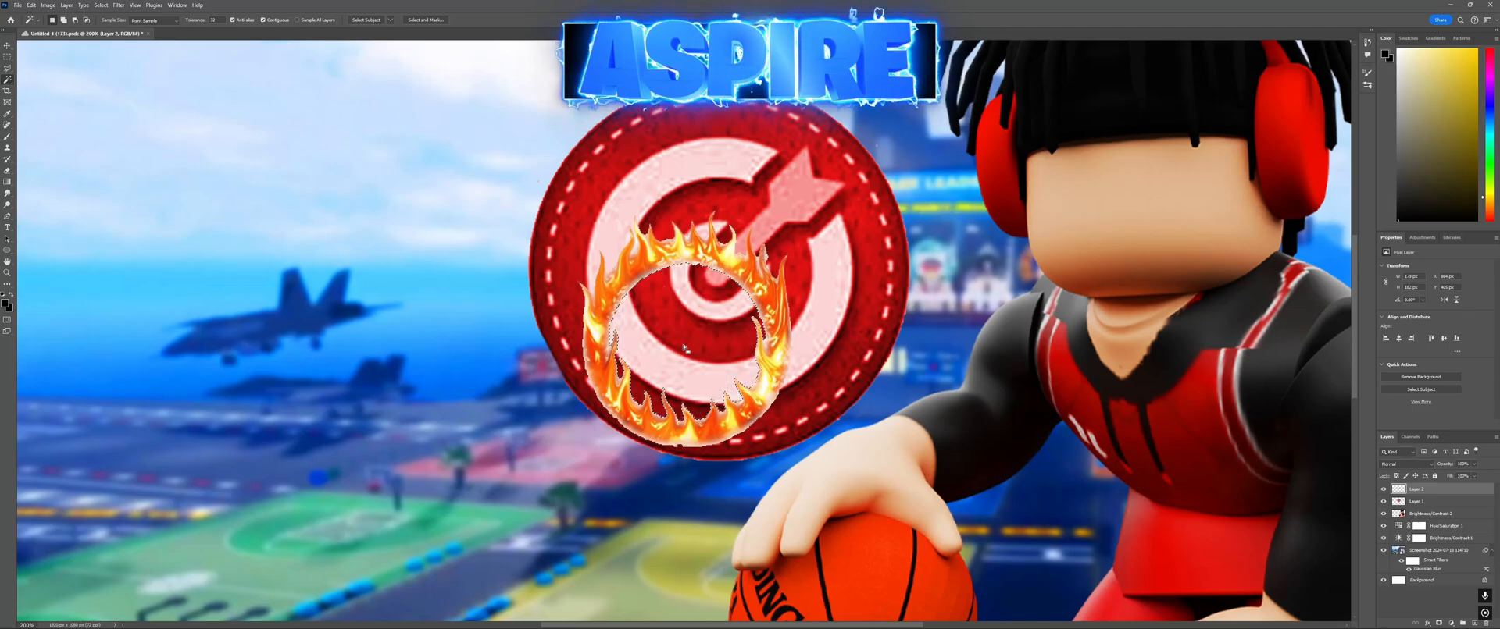
key(ctrl+d)
key(ctrl+minus)
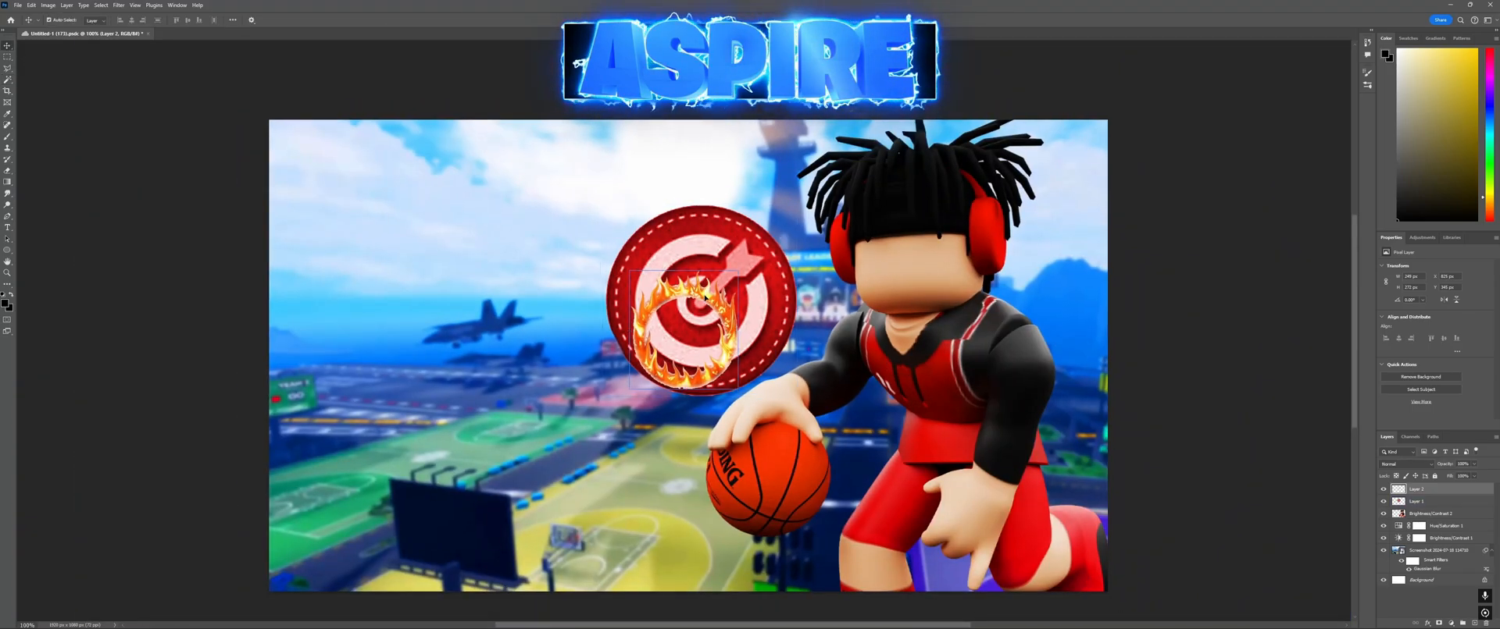
Step: Apply Hue/Saturation to the fire ring without Colorize, using +100 saturation and a hue shifted slightly towards red
key(ctrl+u)
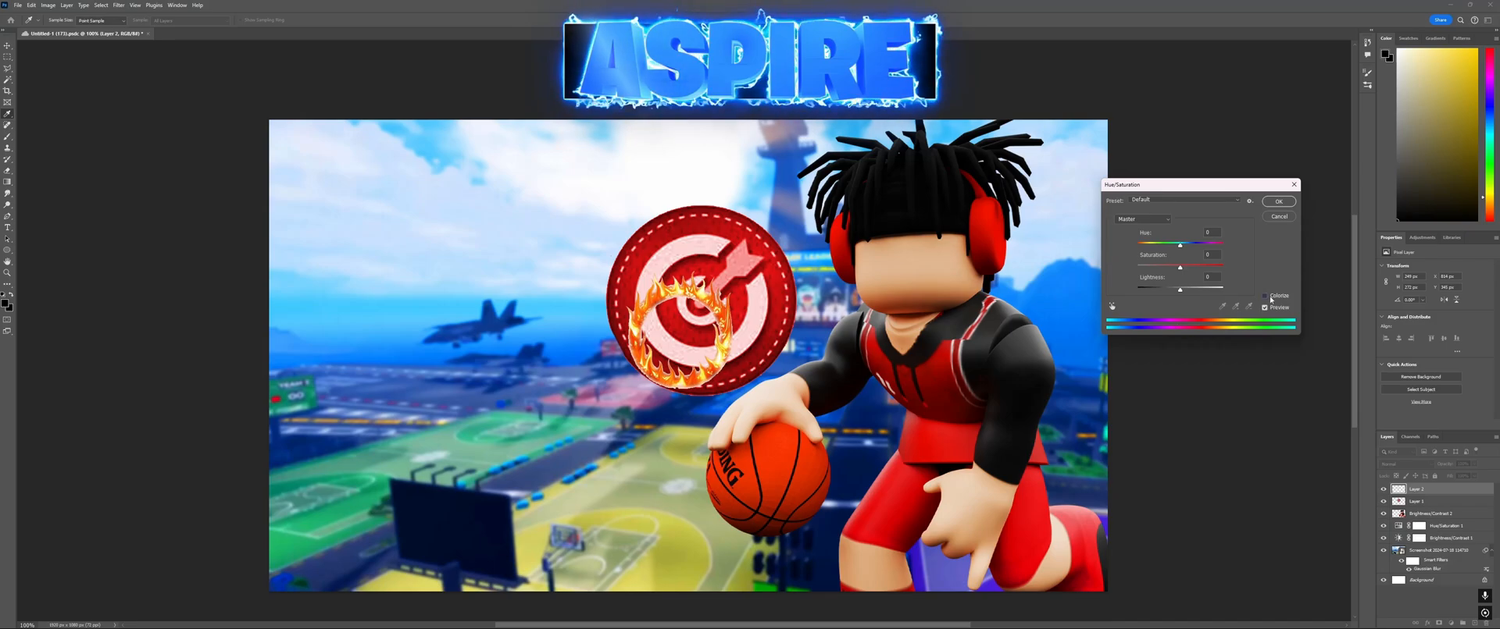
click(1267, 296)
drag(1156, 264, 1231, 271)
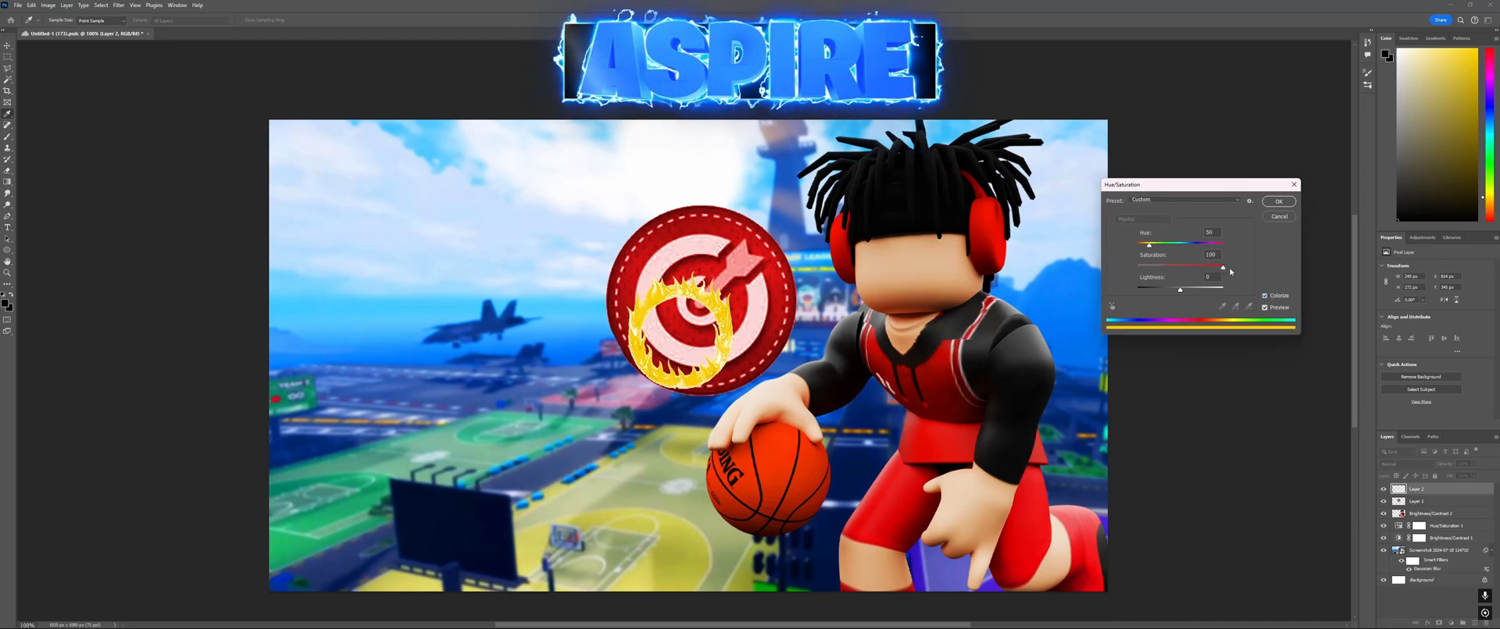
click(1276, 295)
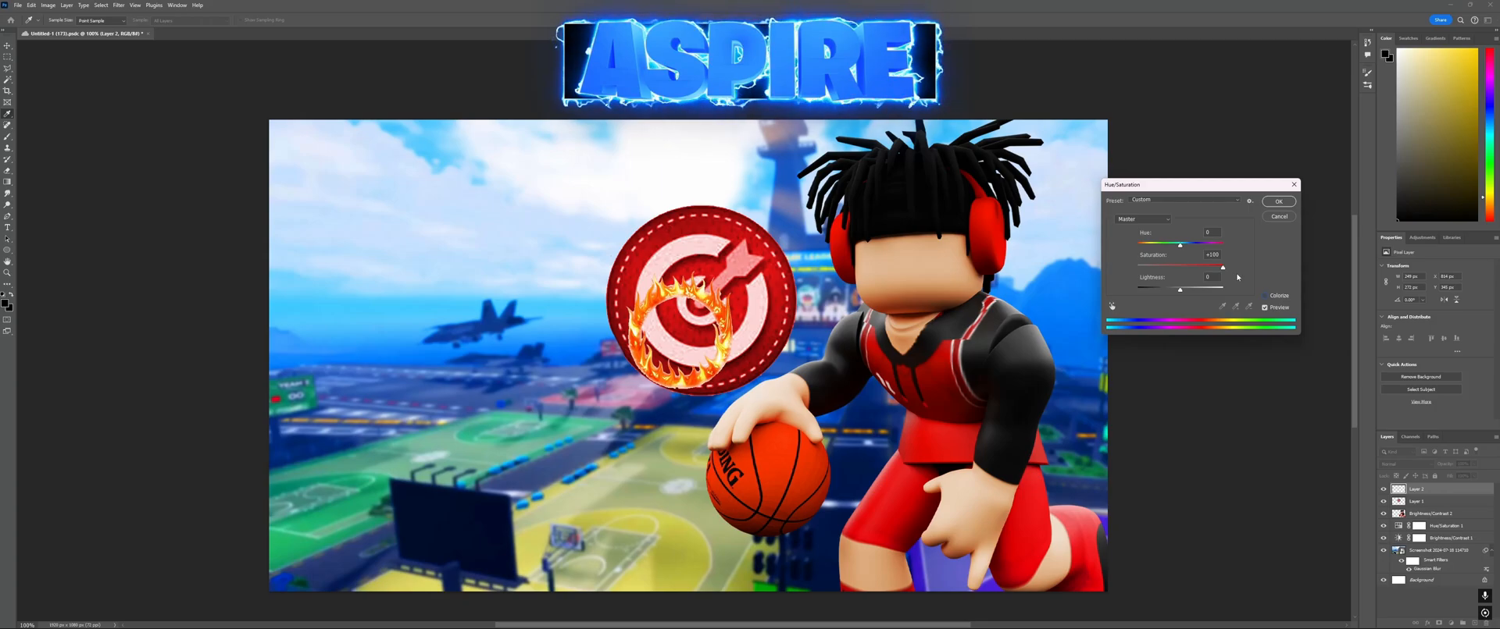
mouse_move(1179, 244)
mouse_down()
mouse_move(1156, 245)
mouse_move(1176, 247)
mouse_up()
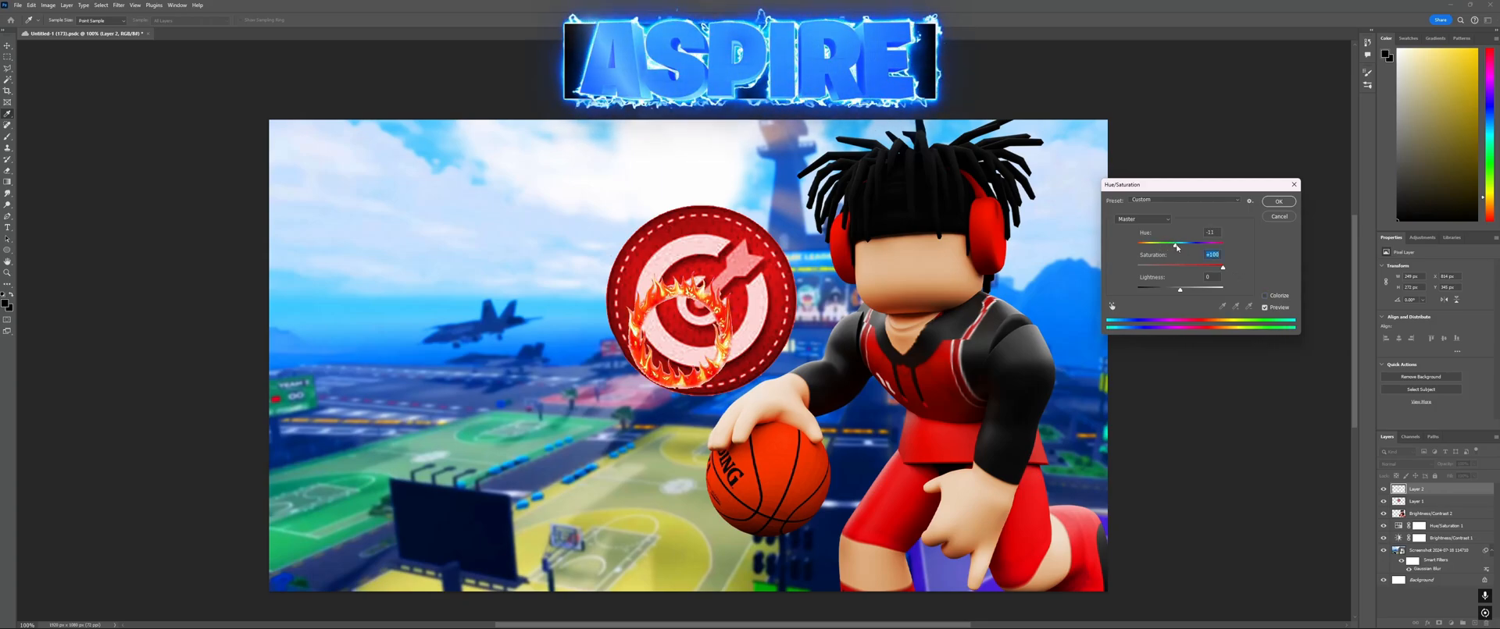
click(1275, 204)
Step: Scale up the fire ring and centre it around the target badge, keeping its layer selected
key(ctrl+t)
drag(733, 270, 972, 198)
drag(870, 263, 771, 304)
key(Return)
key(ctrl+minus)
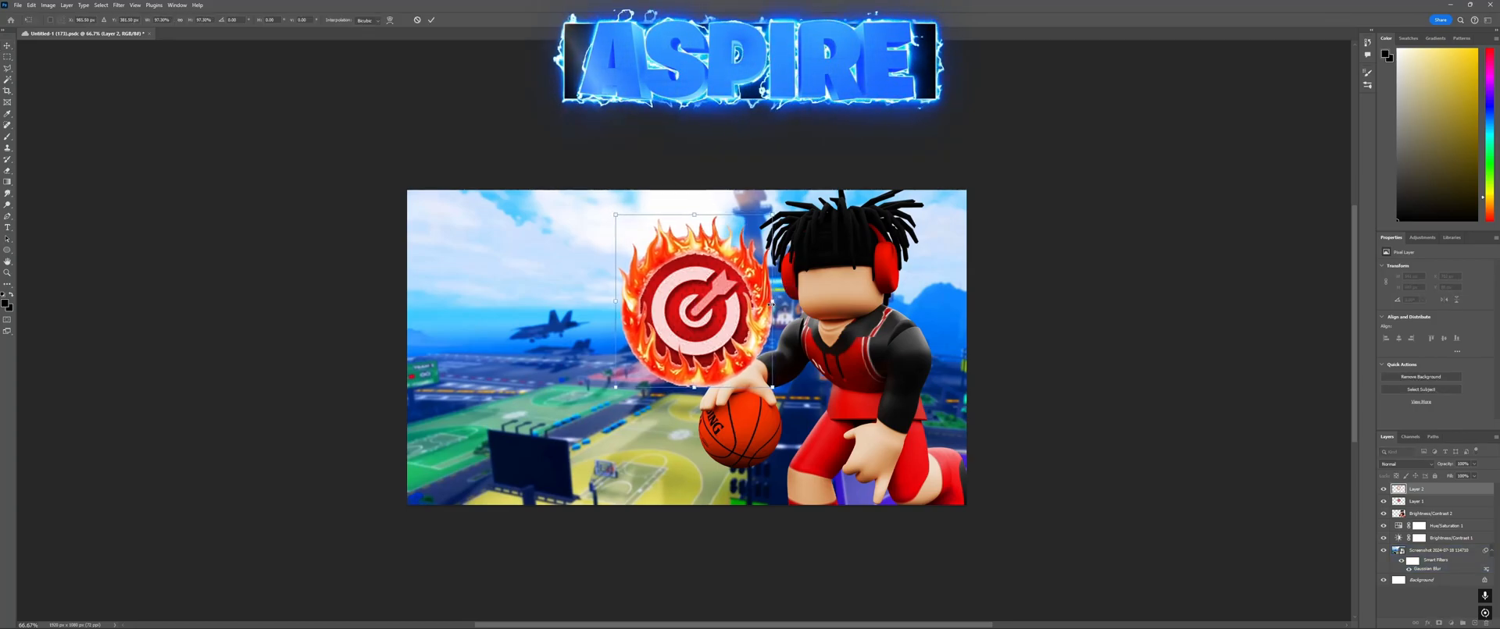
key(Return)
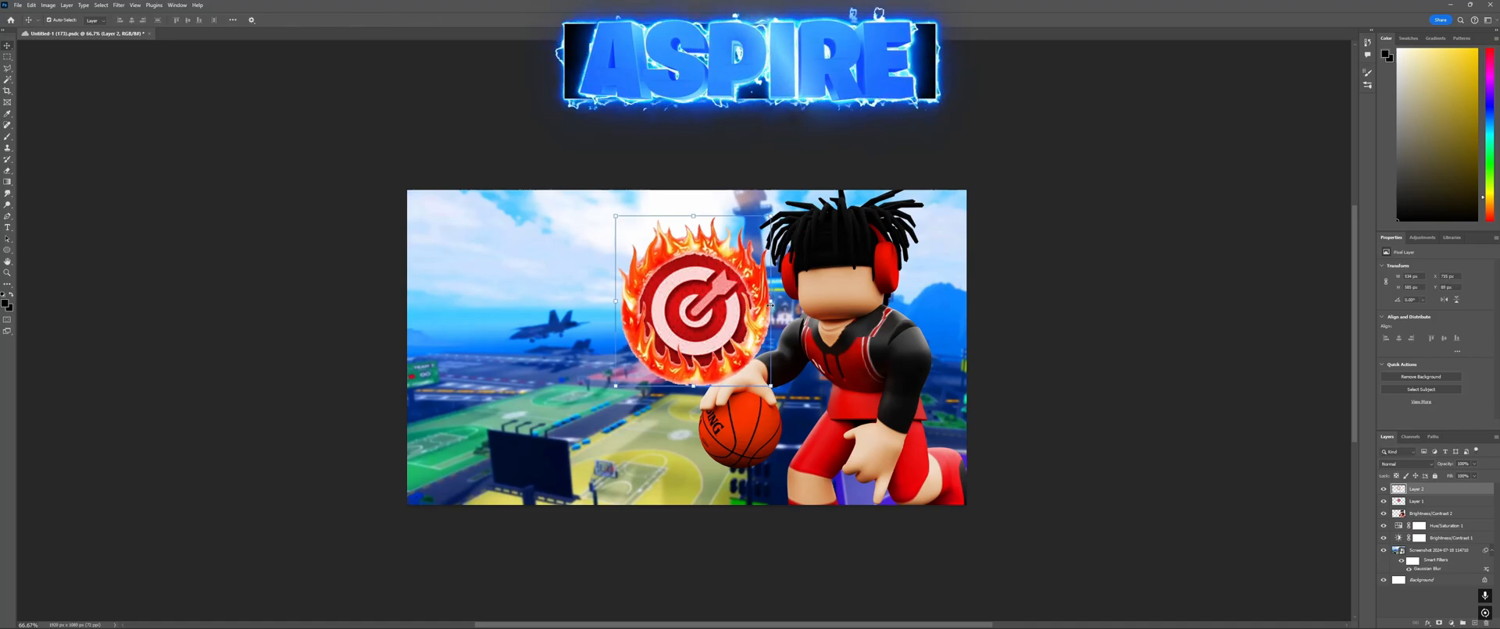
click(1049, 271)
click(947, 278)
click(755, 292)
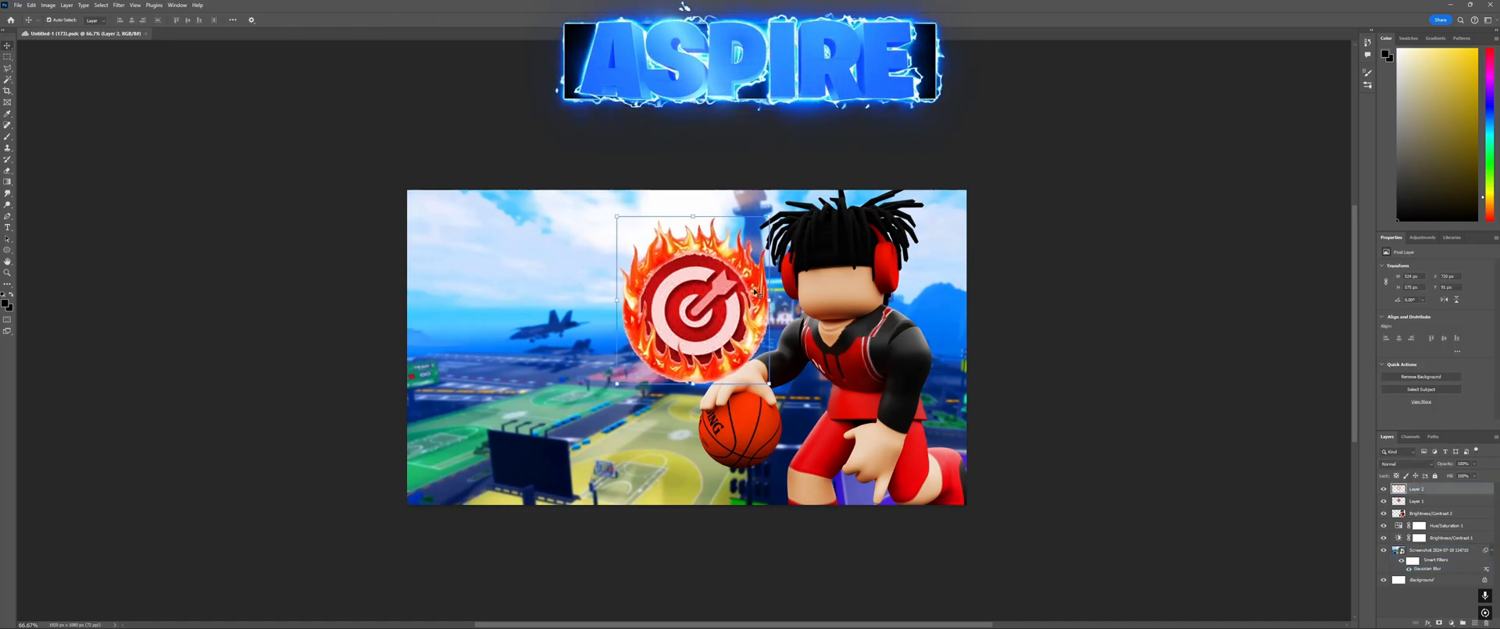
key(ctrl+u)
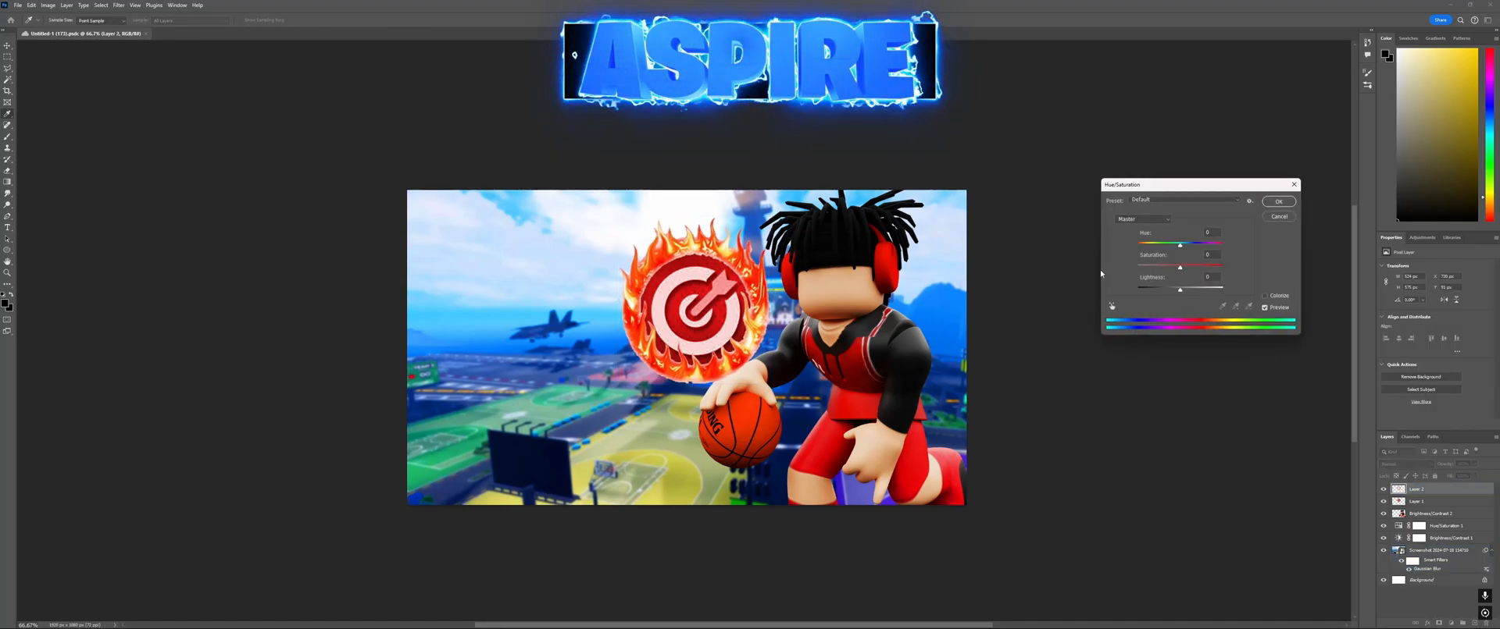
click(1269, 296)
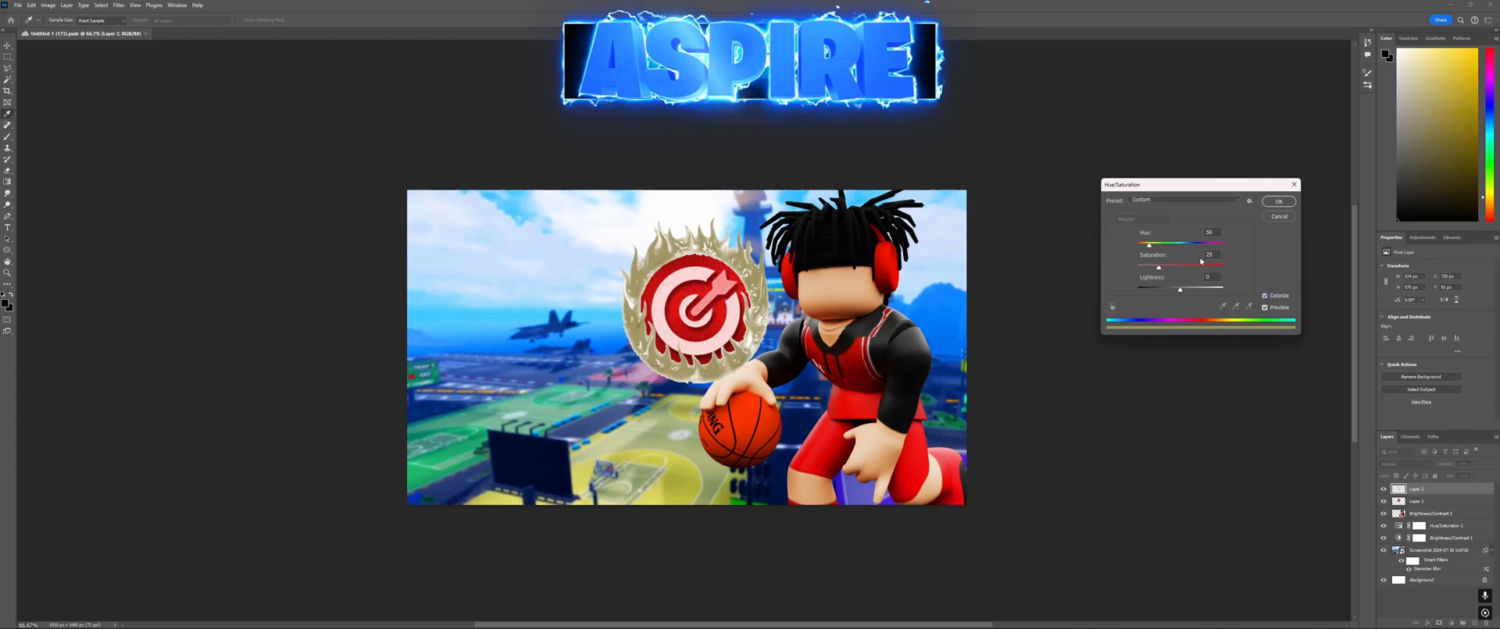
drag(1234, 269, 1231, 268)
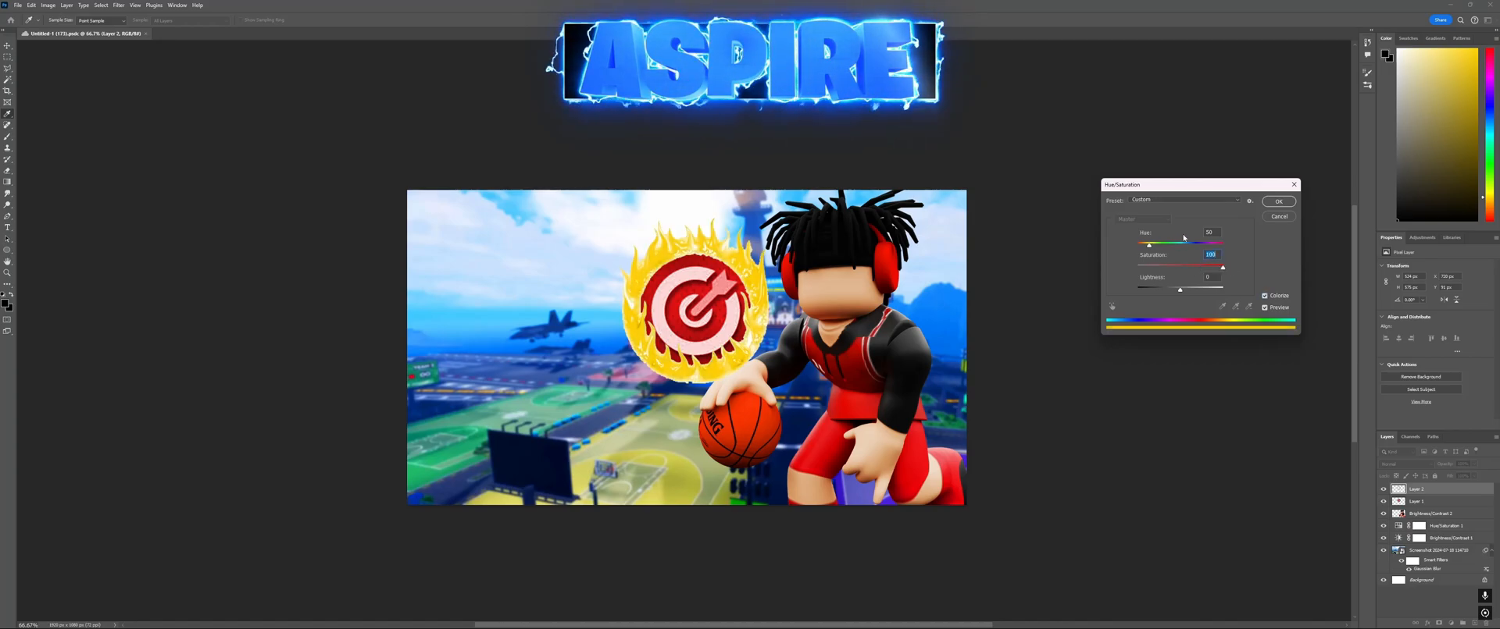
mouse_move(1148, 244)
mouse_down()
mouse_move(1222, 245)
mouse_move(1142, 249)
mouse_up()
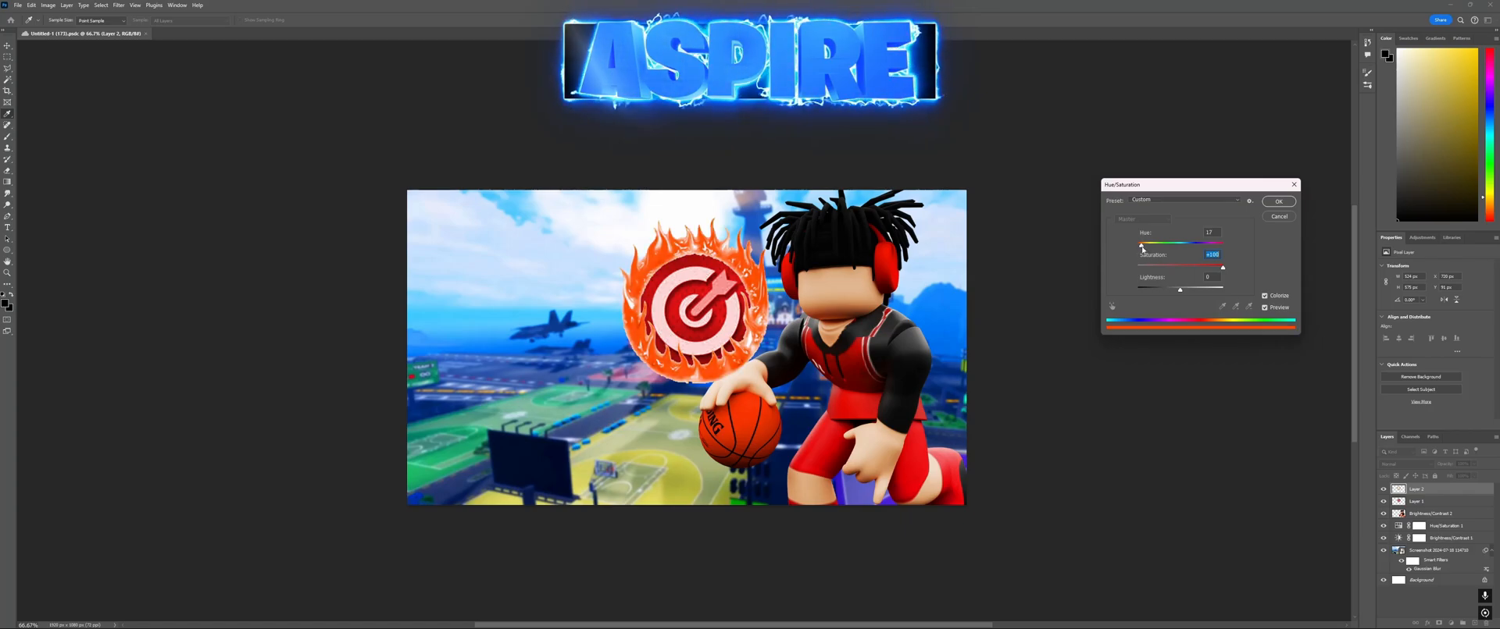
click(1266, 297)
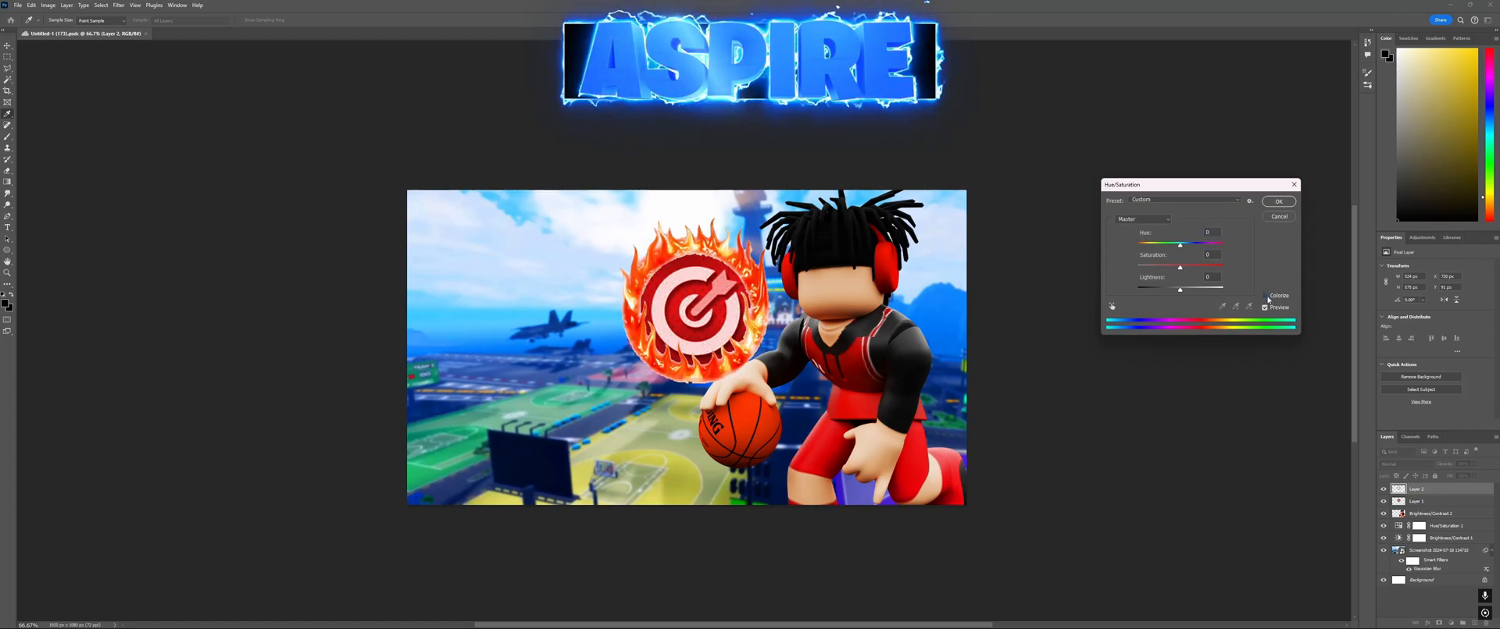
click(1267, 217)
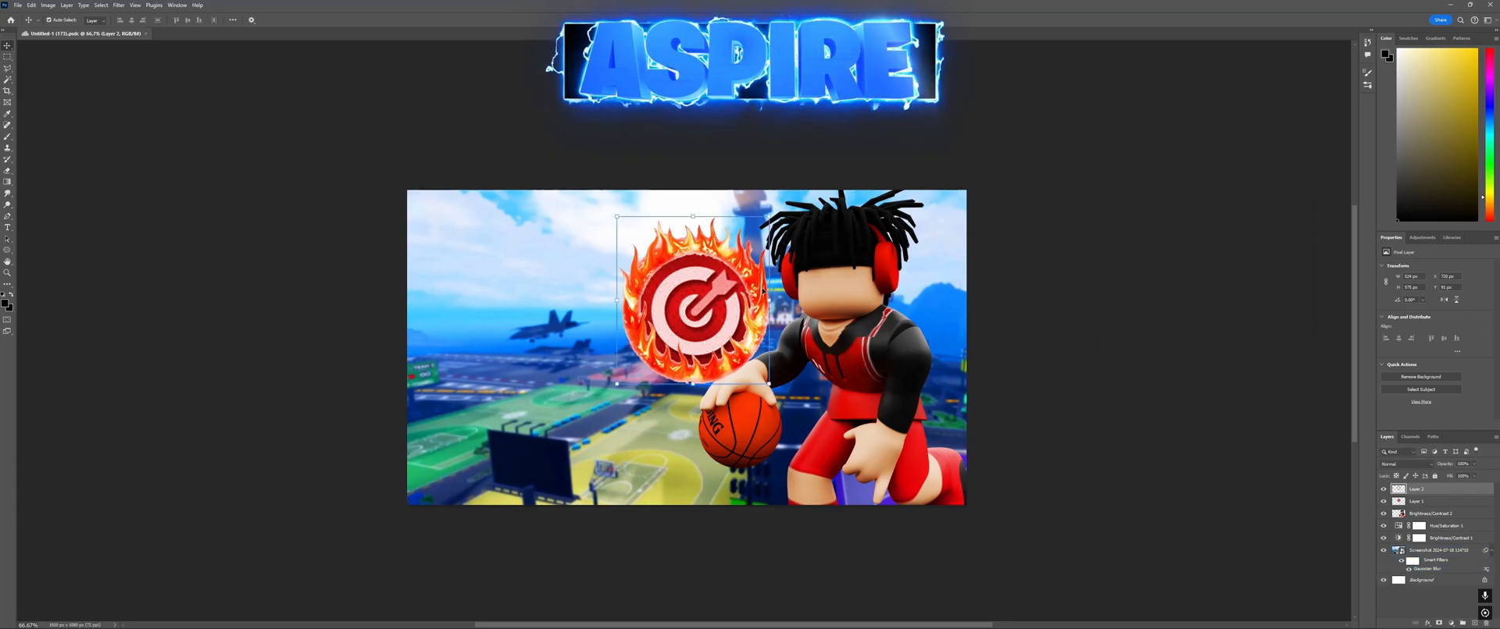
key(ctrl+u)
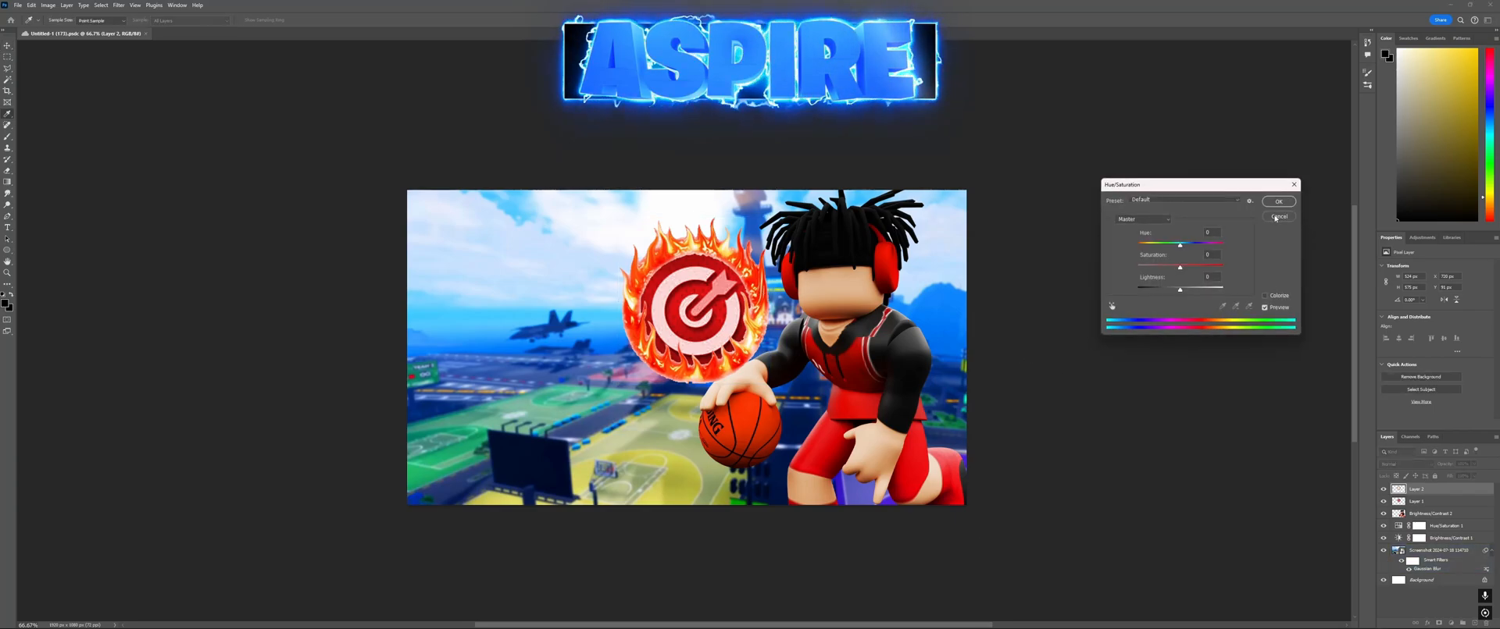
click(1269, 218)
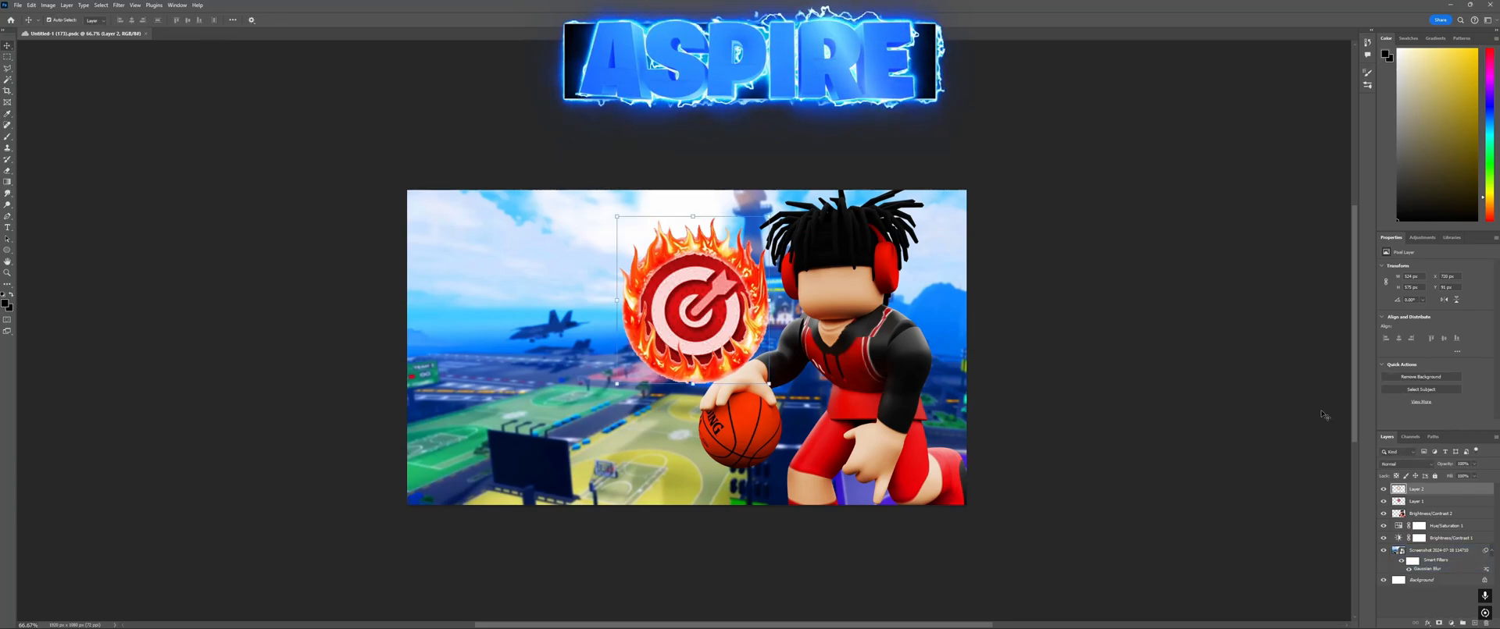
Step: Add a Hue/Saturation adjustment layer with +100 saturation above the fire ring and merge it with the ring's layer
click(1450, 624)
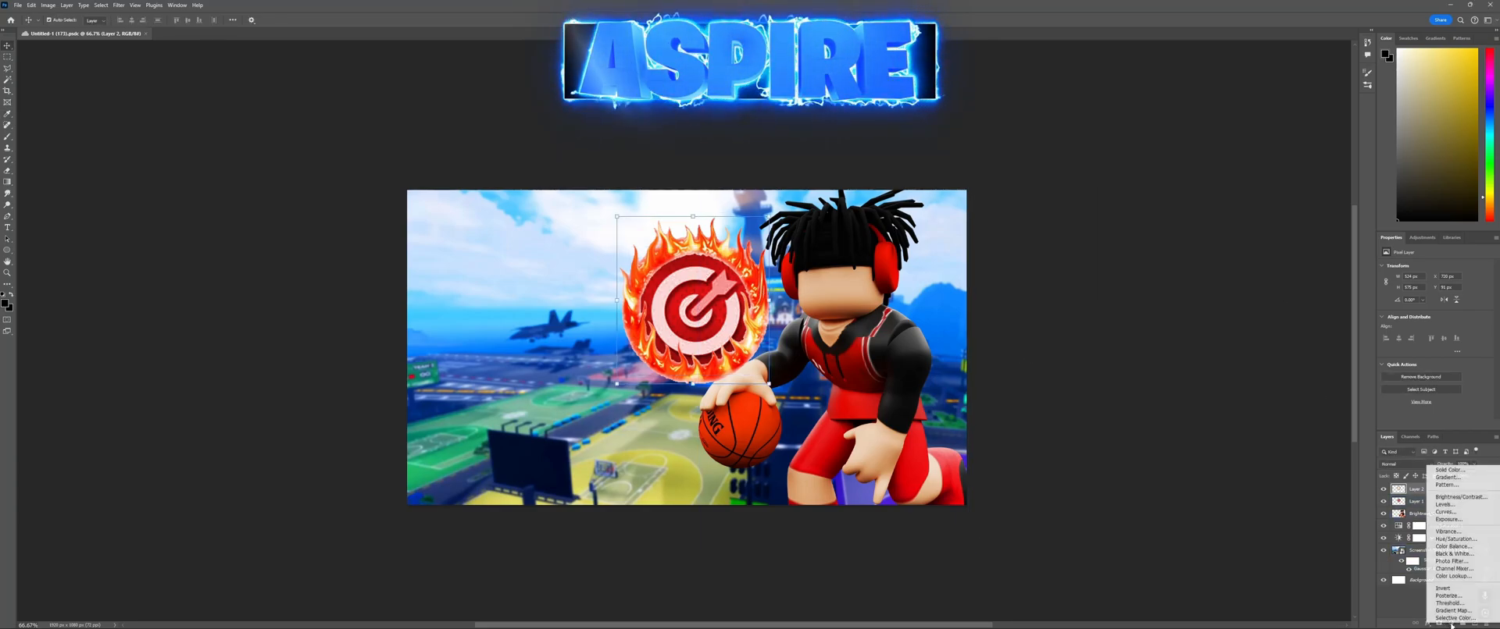
click(1457, 538)
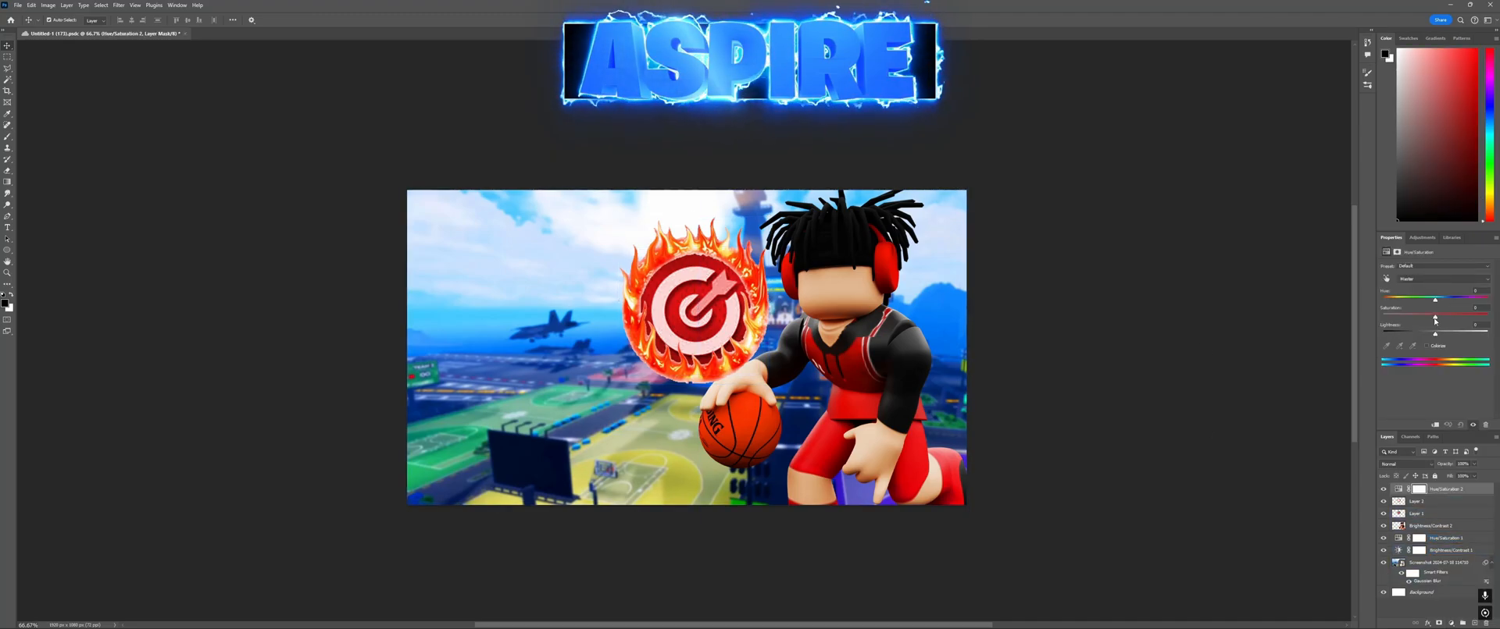
drag(1435, 320, 1487, 318)
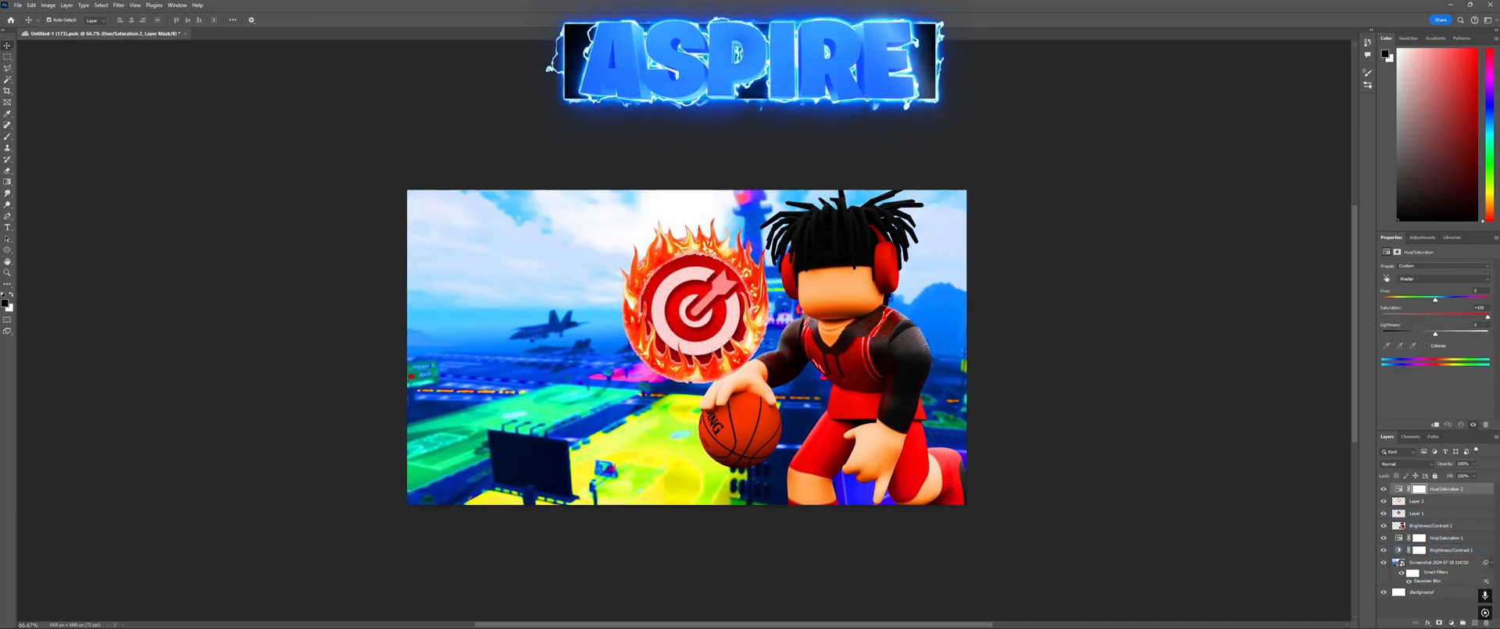
shift+click(1415, 501)
right_click(1404, 500)
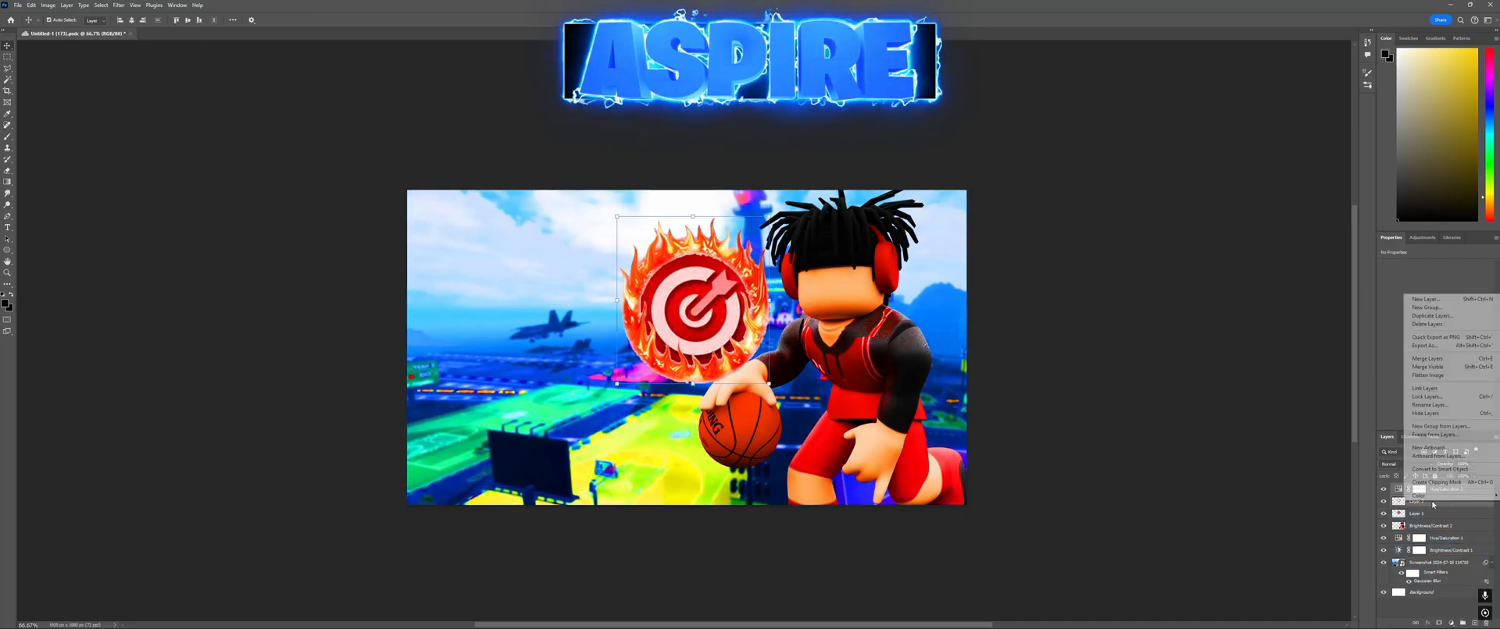
click(1447, 359)
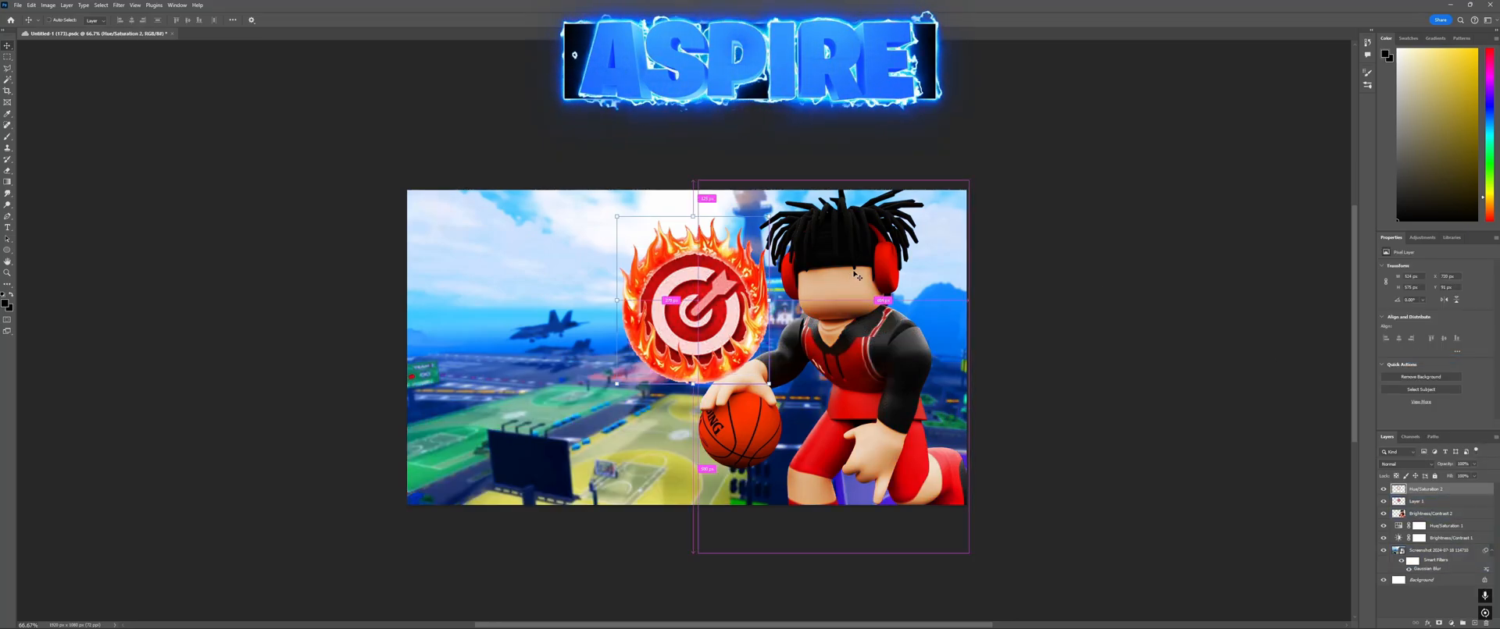
Step: Duplicate the fire ring to the lower-left of the thumbnail and merge the original ring with the target badge
alt+drag(734, 274, 552, 404)
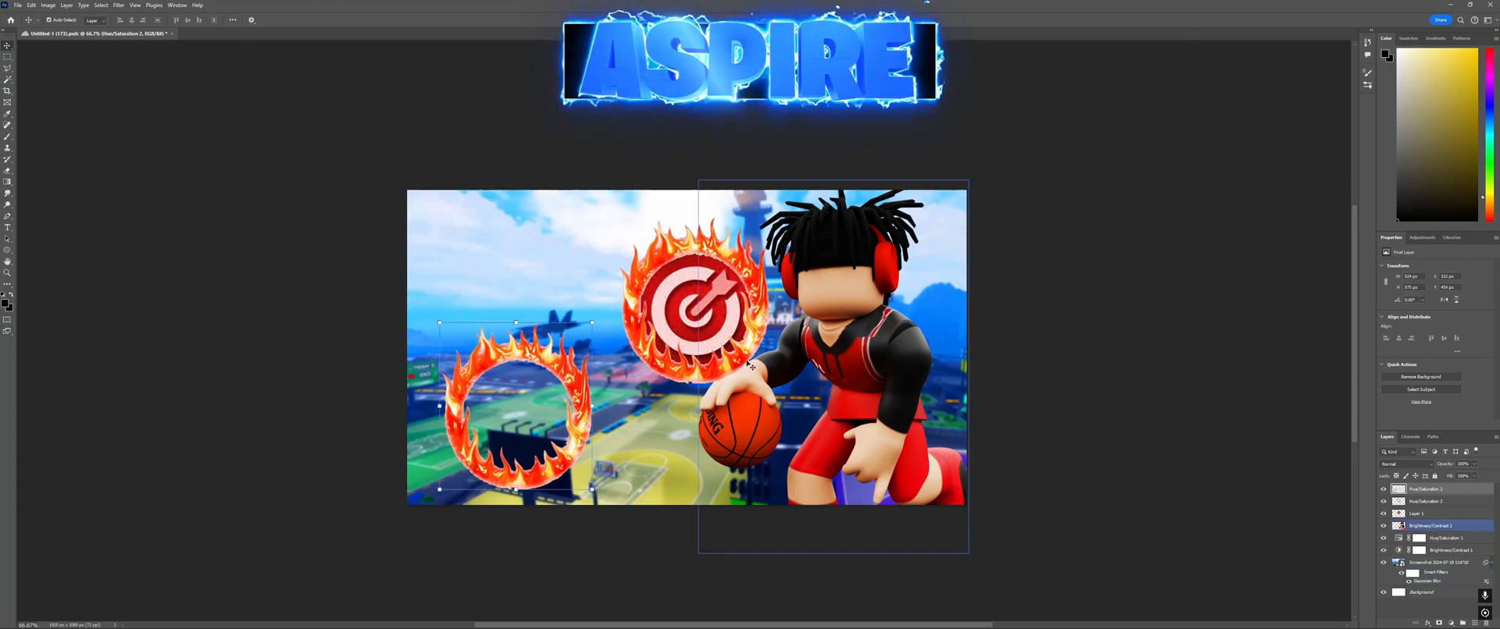
click(720, 331)
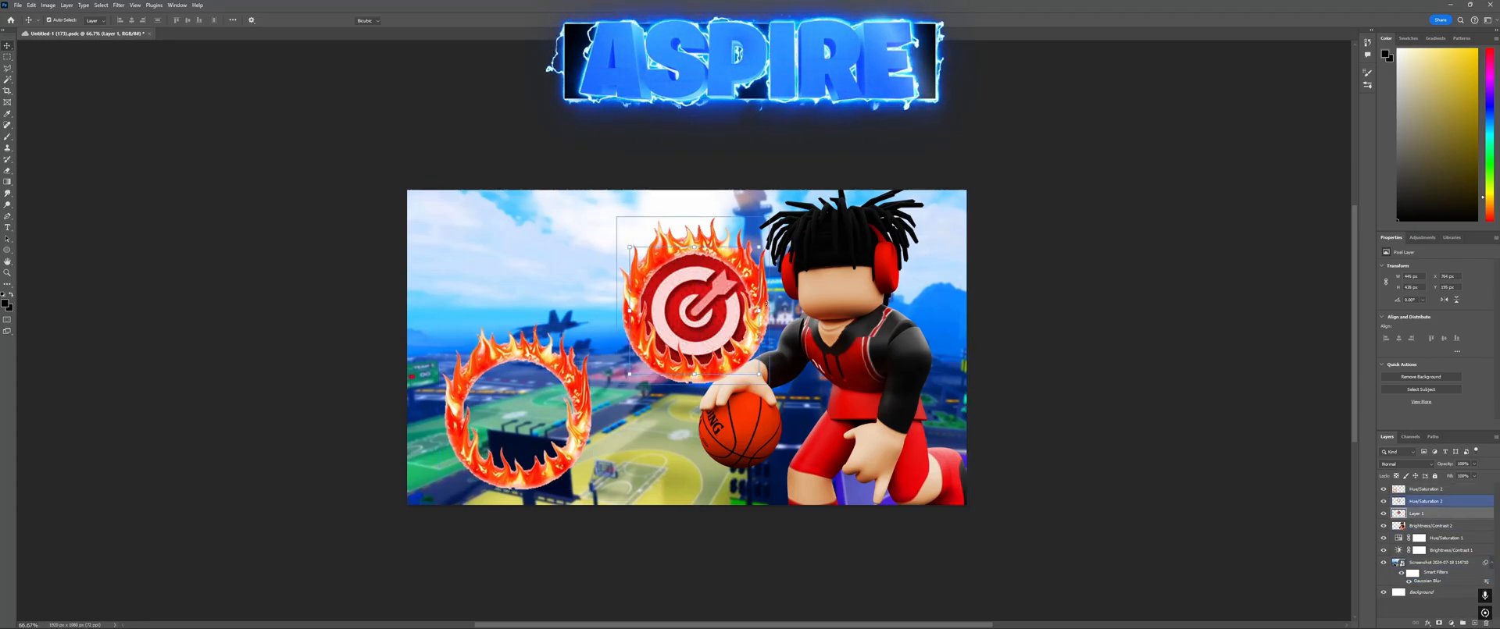
key(ctrl+t)
key(Return)
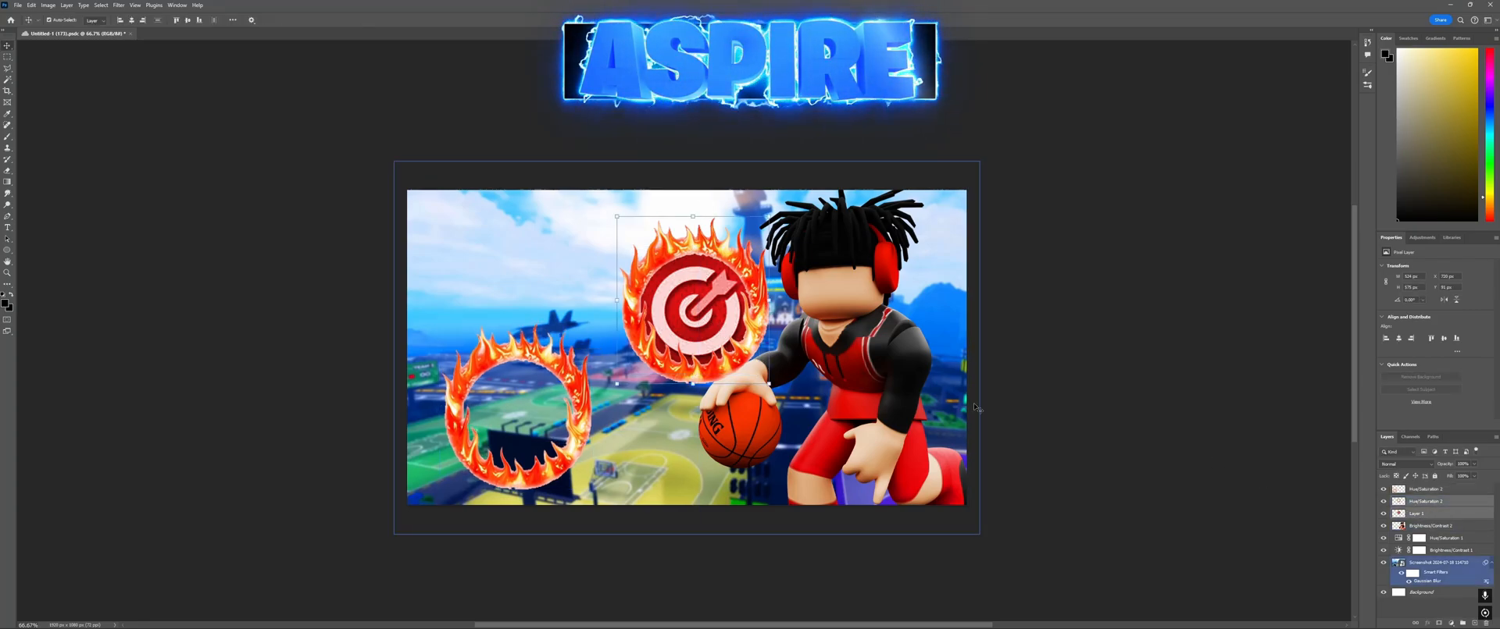
right_click(1442, 503)
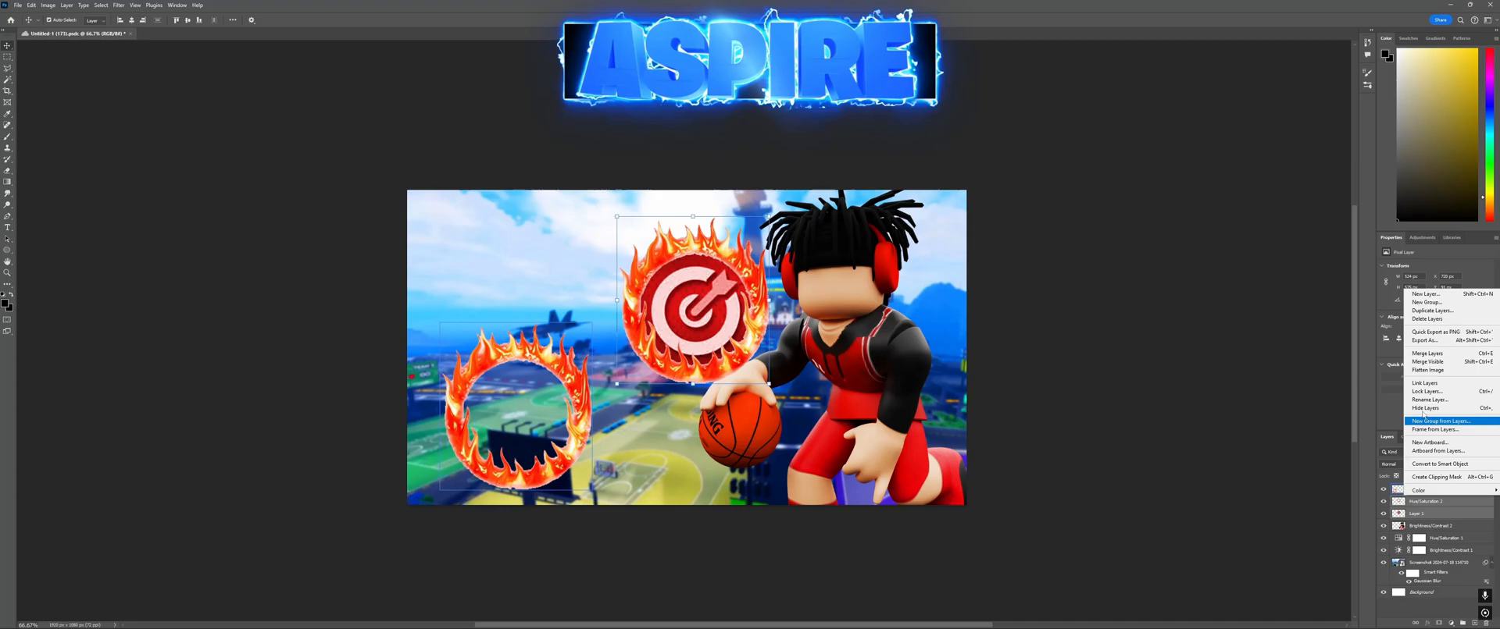
click(1439, 354)
Step: Move the merged target badge closer to the character and send its layer behind the character
mouse_move(707, 290)
mouse_down()
mouse_move(684, 325)
mouse_move(634, 241)
mouse_move(733, 294)
mouse_up()
key(ctrl+bracketleft)
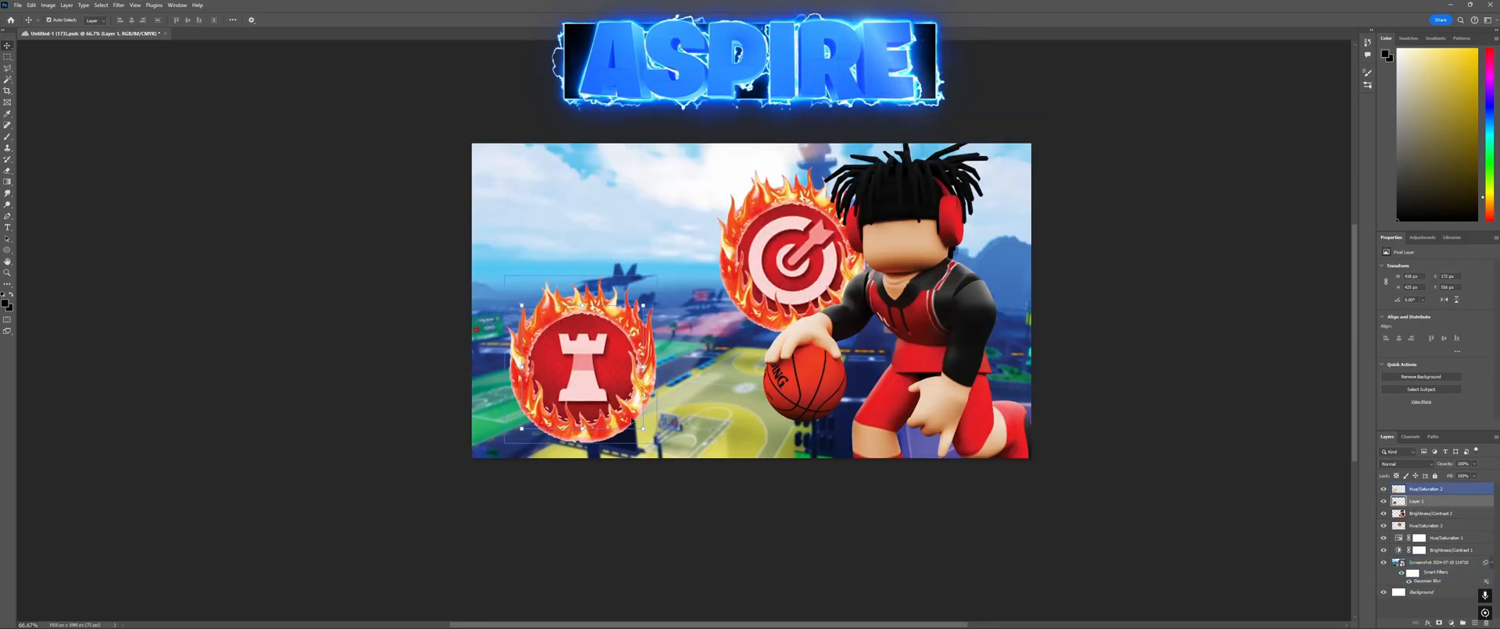
Step: Enlarge the rook badge slightly to fit the second fire ring, and merge the badge with the ring
drag(637, 429, 646, 430)
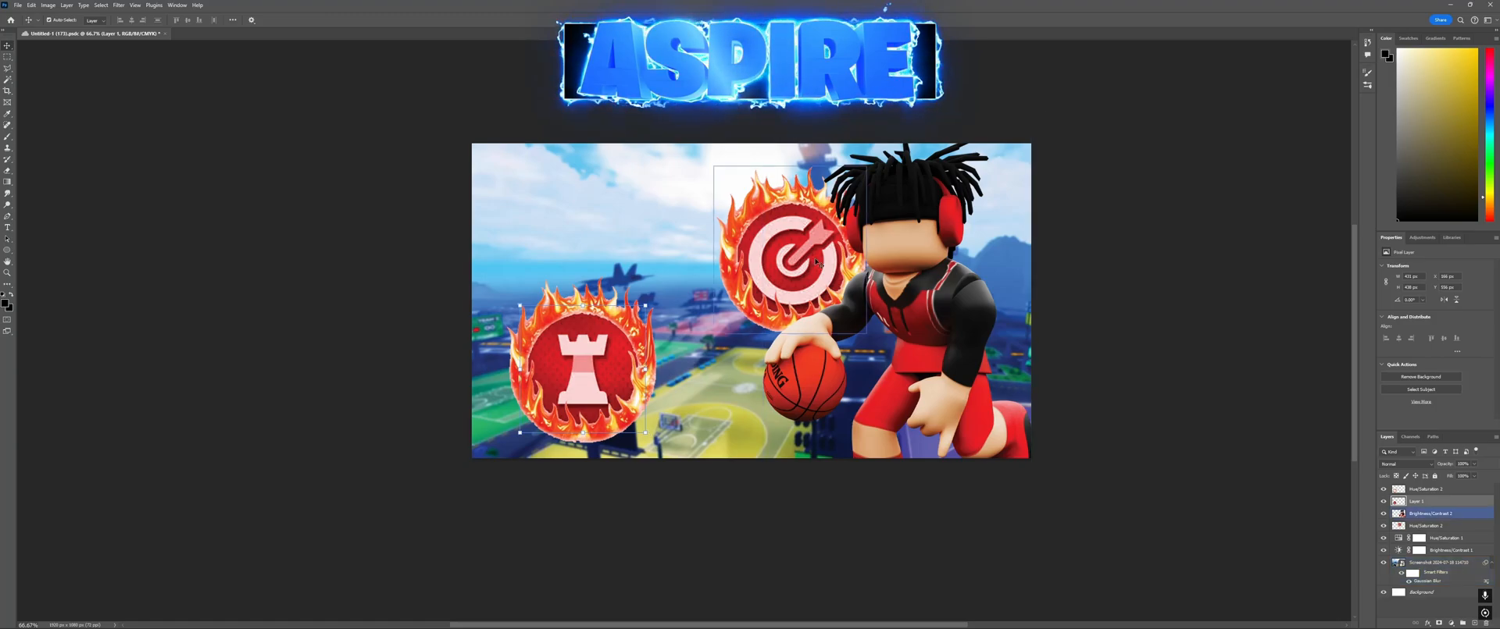
click(1193, 369)
click(603, 375)
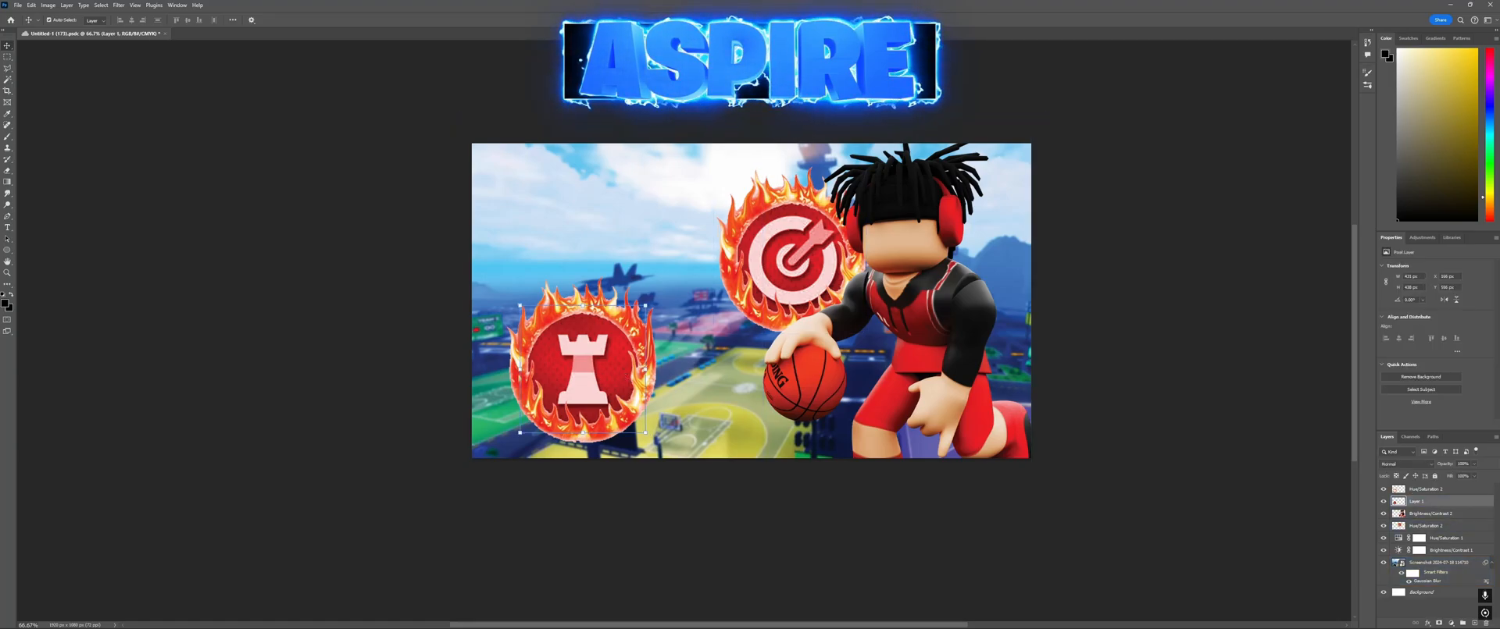
shift+click(1450, 489)
right_click(1451, 492)
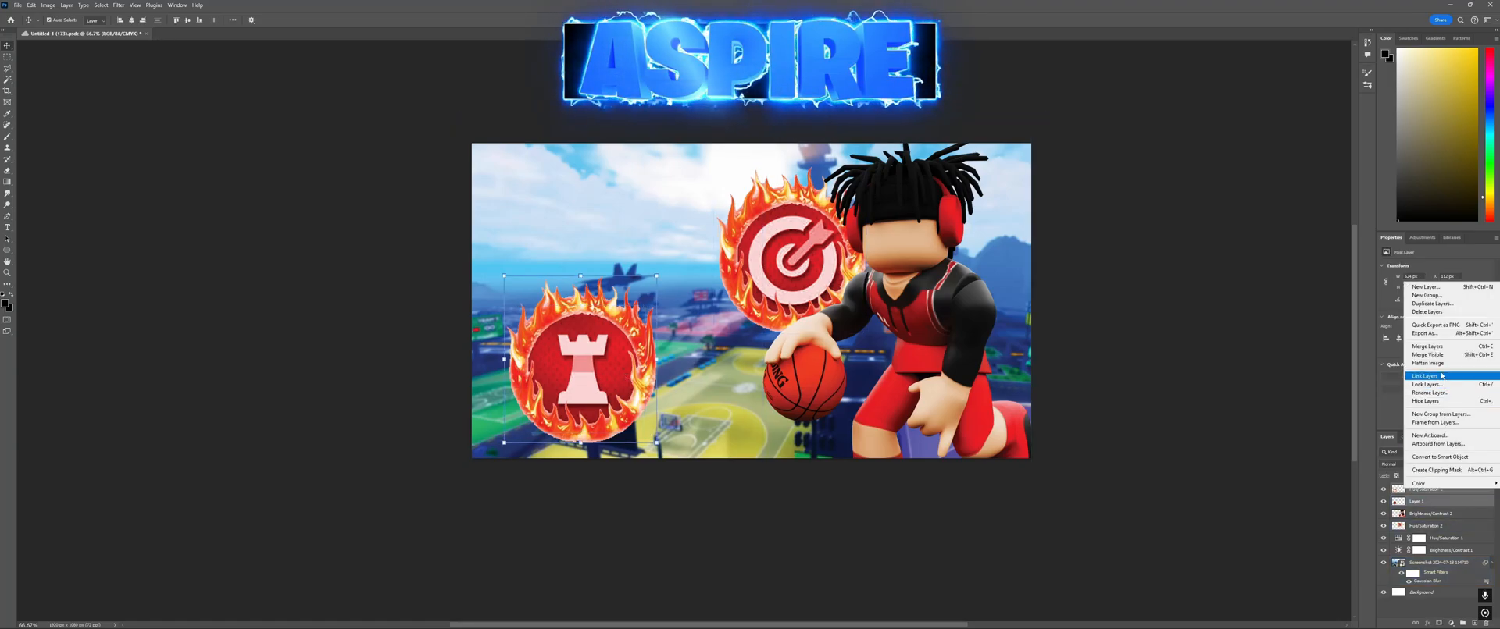
click(1441, 349)
Step: Place the merged rook badge layer below the character and move the badge beneath the target badge, behind the basketball
drag(1436, 491, 1432, 508)
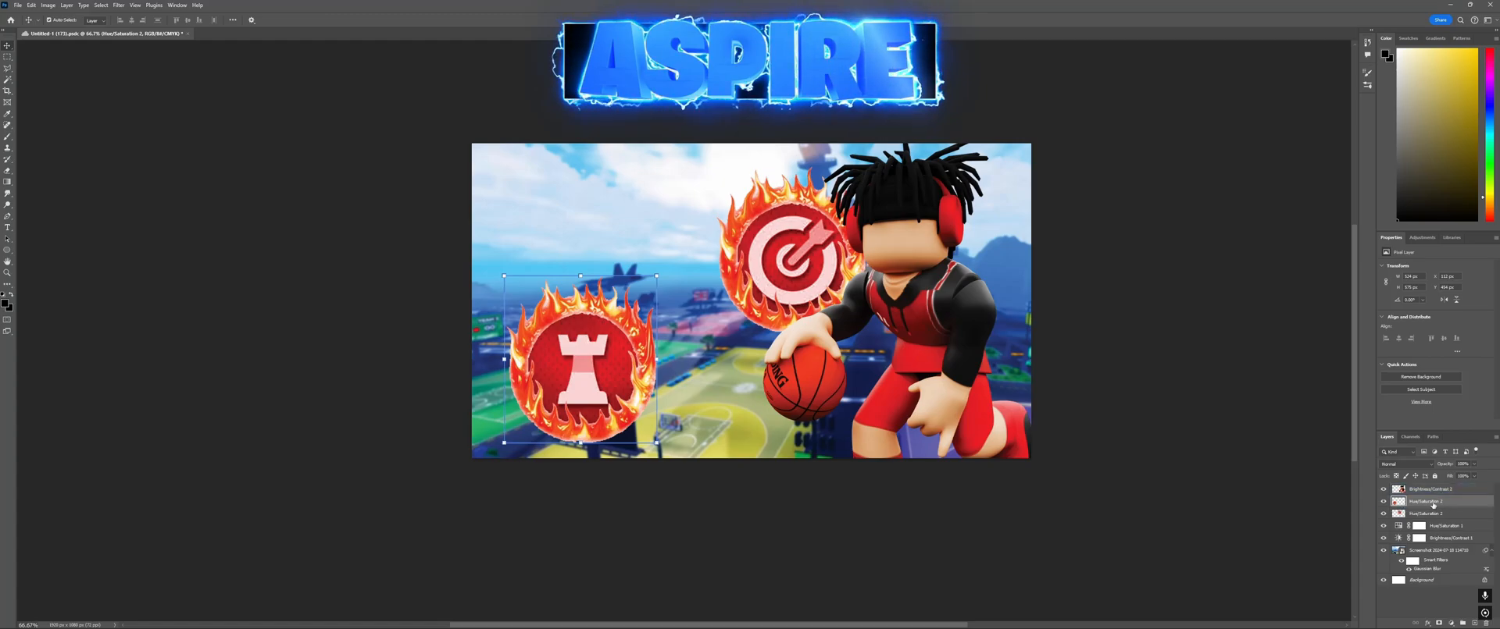
drag(571, 381, 718, 381)
click(1164, 359)
click(1112, 371)
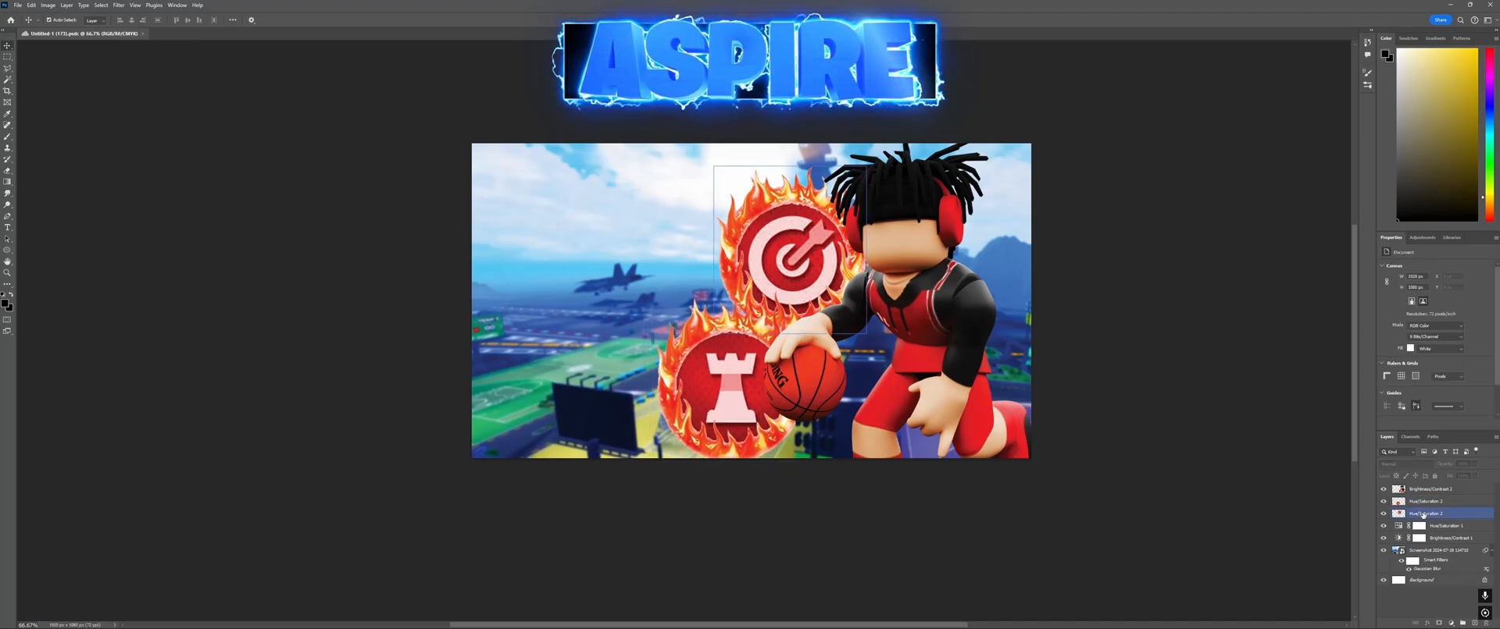
Step: Rename the character's layer as Character and both badge layers as Takeover
click(1418, 492)
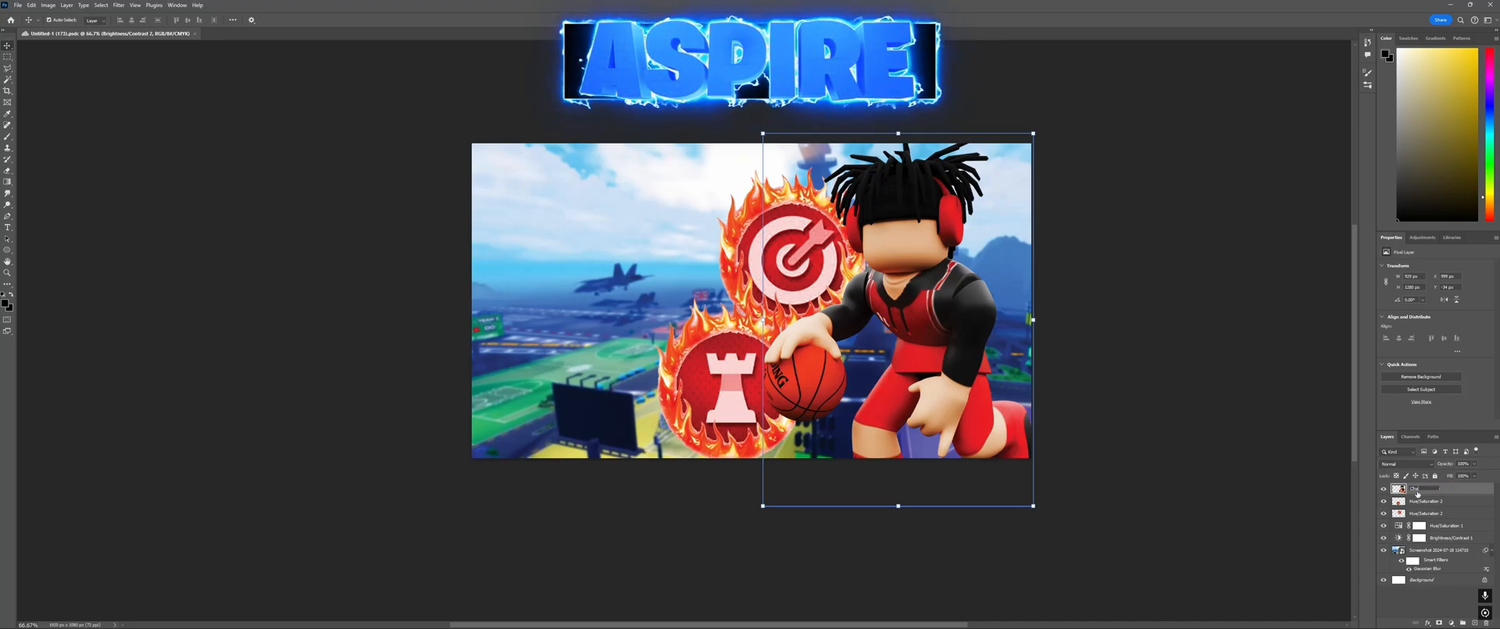
text(racter)
key(Return)
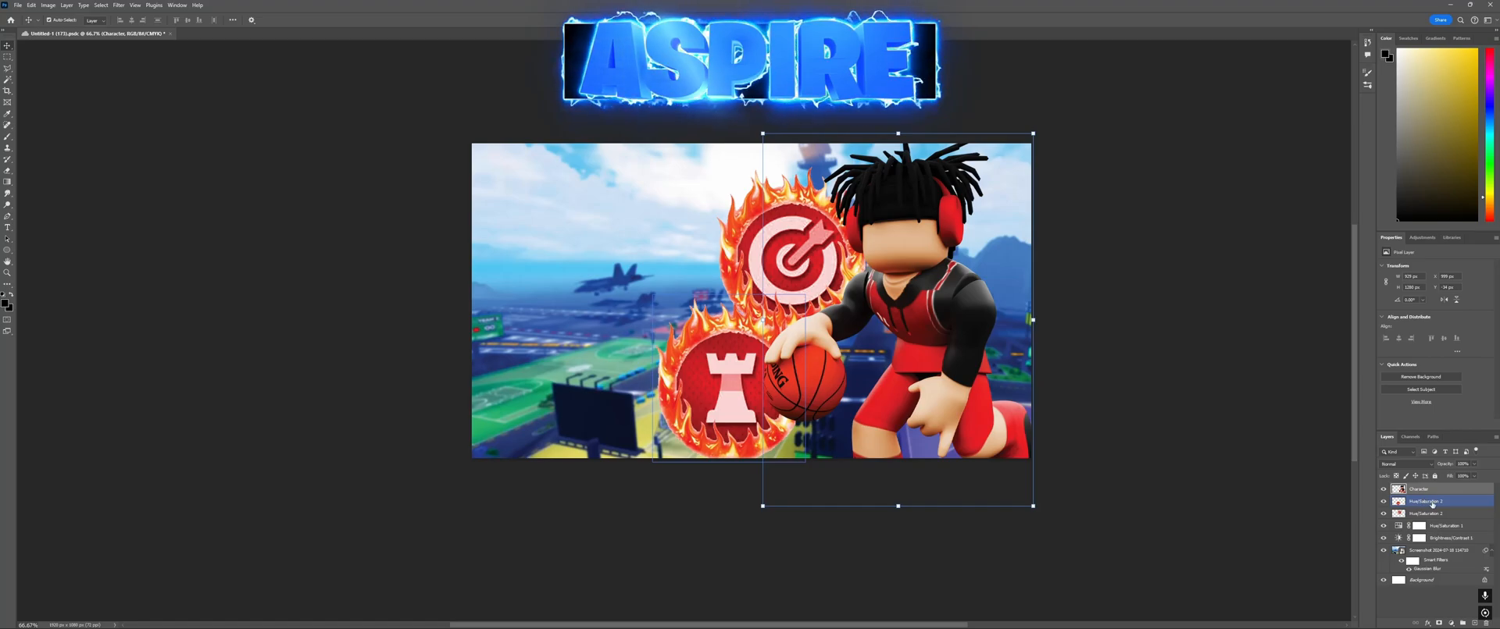
click(1429, 501)
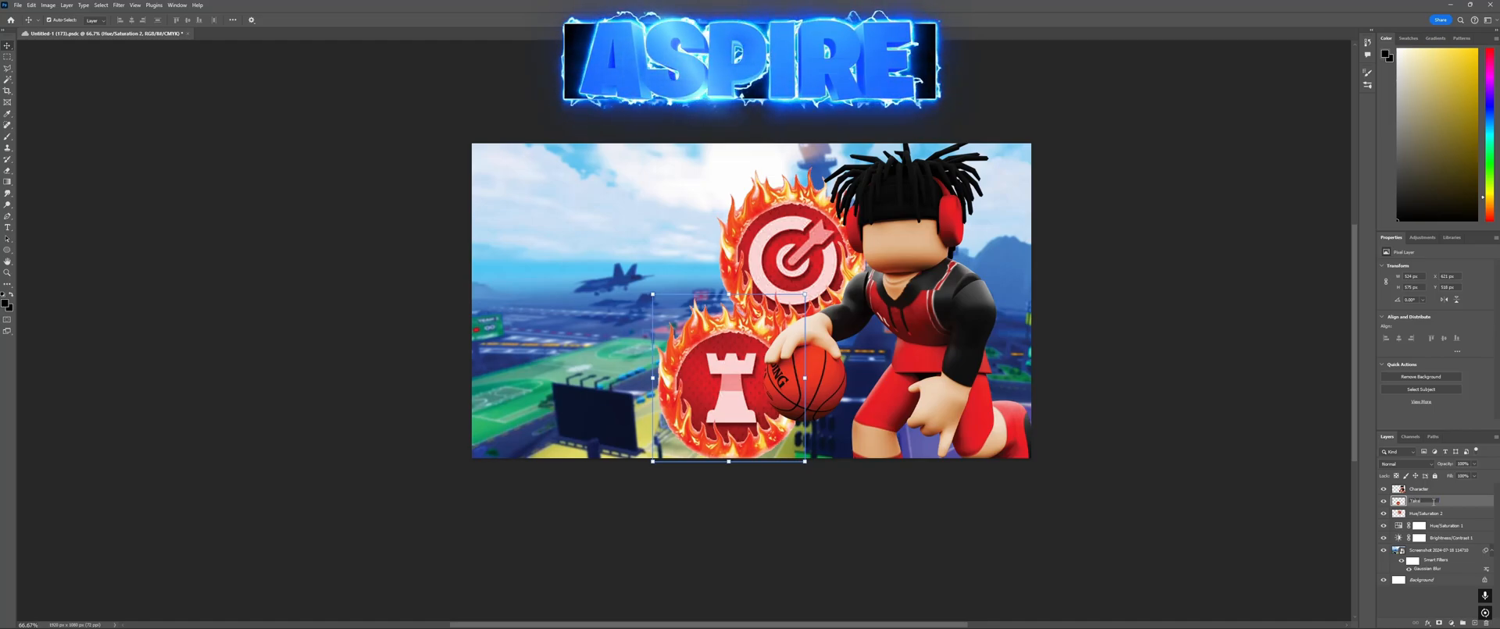
click(1432, 514)
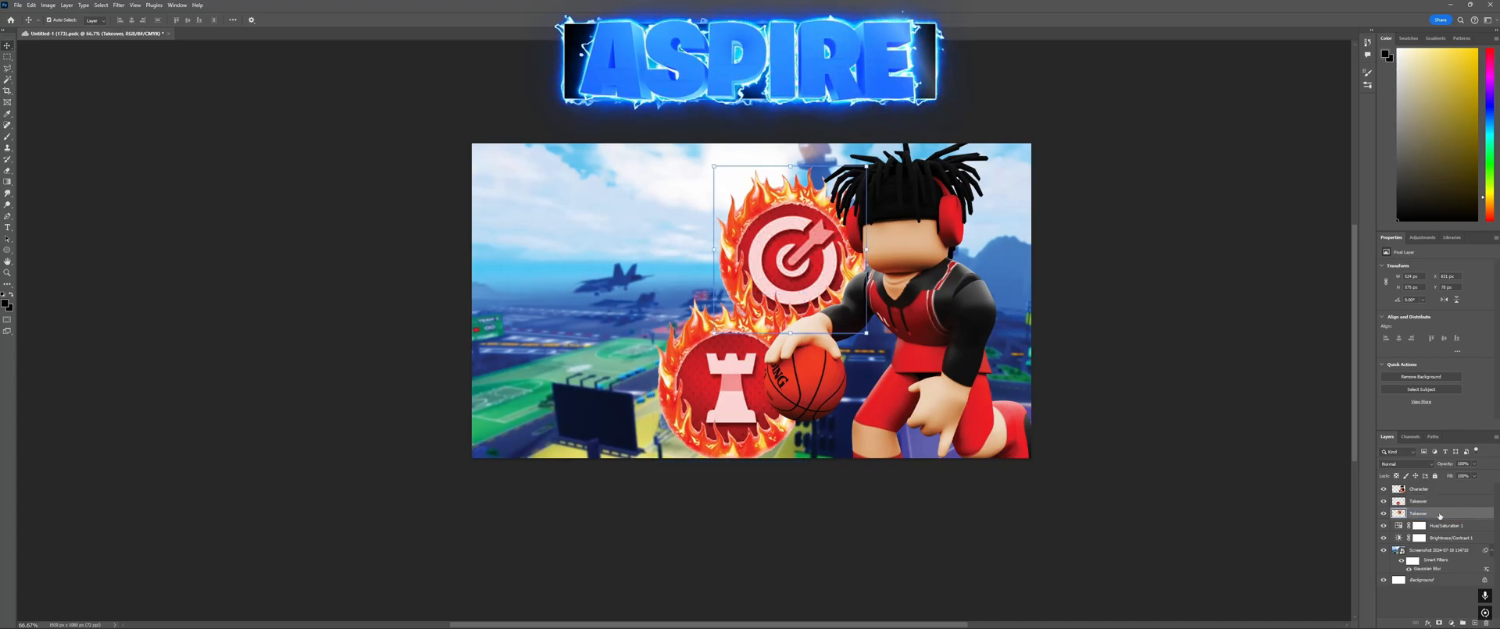
click(1440, 528)
click(1437, 599)
click(1419, 495)
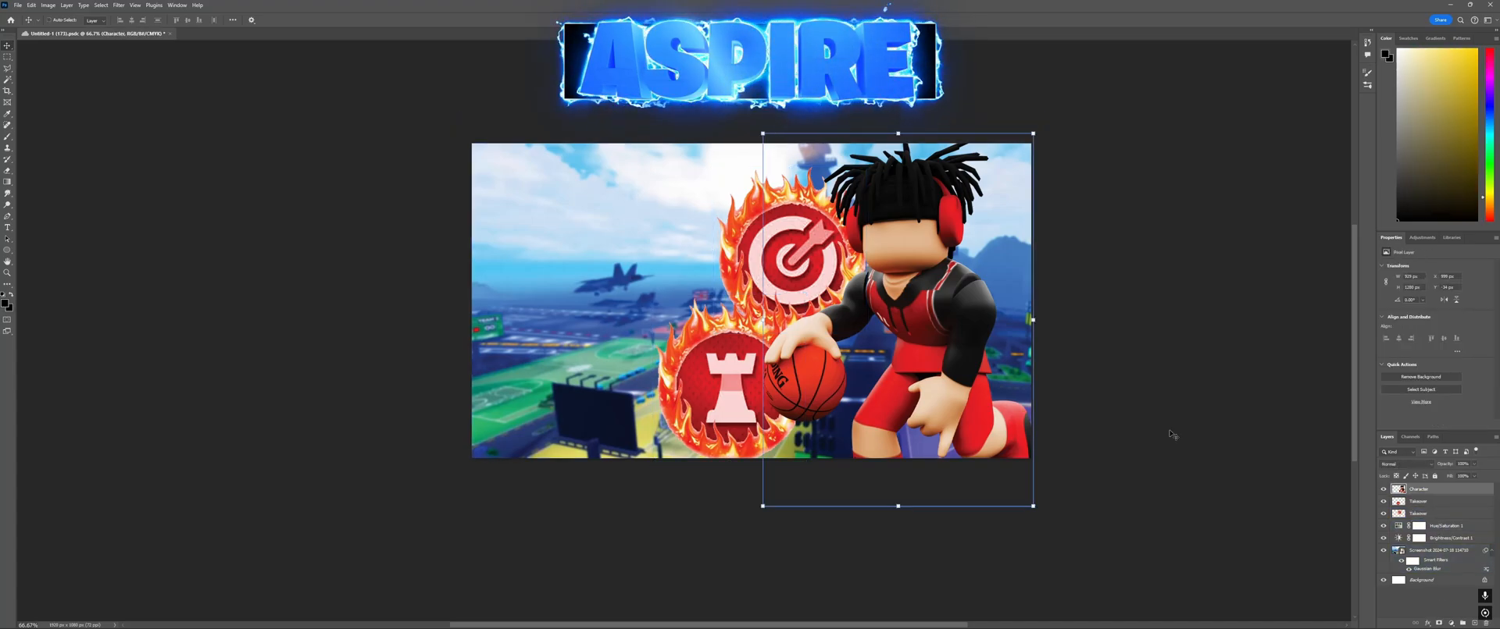
Step: Nudge both takeover badges together about 30 px up and 30 px right, and save the document
click(1172, 437)
click(741, 375)
shift+click(797, 279)
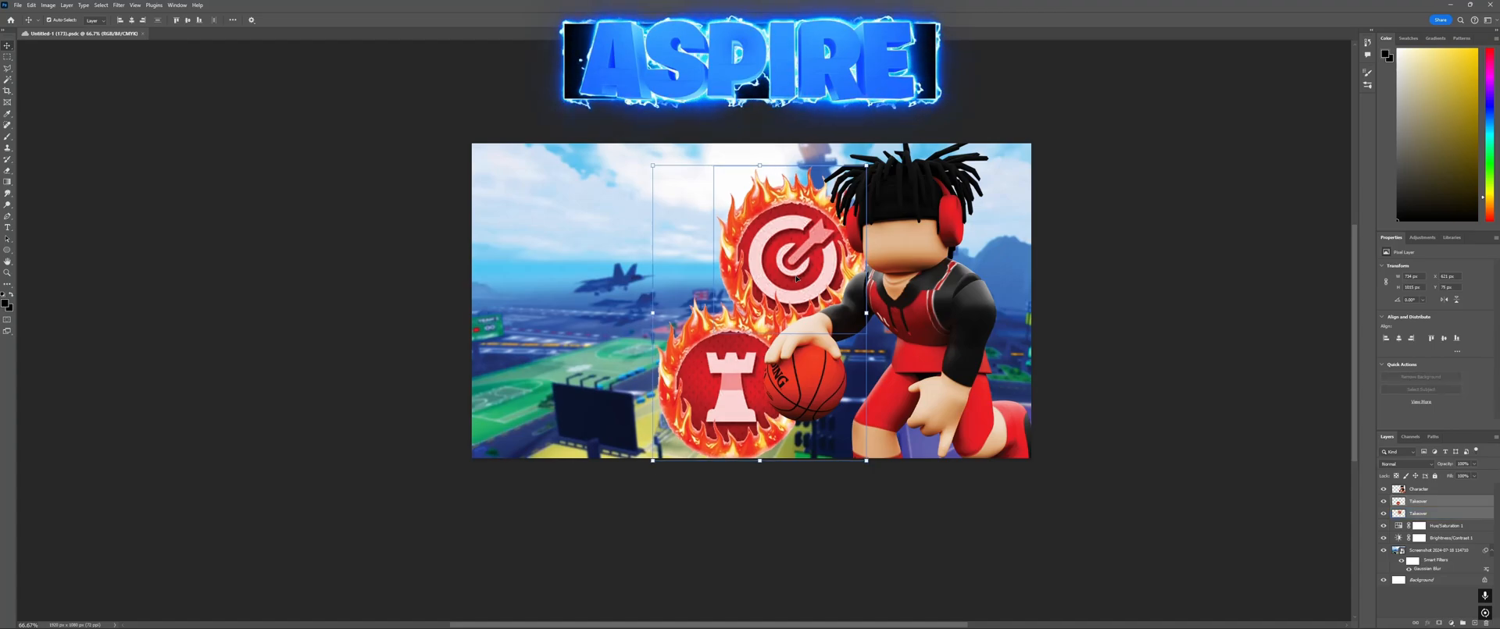
key(shift+Up)
key(shift+Up)
key(shift+Right)
key(shift+Right)
key(shift+Right)
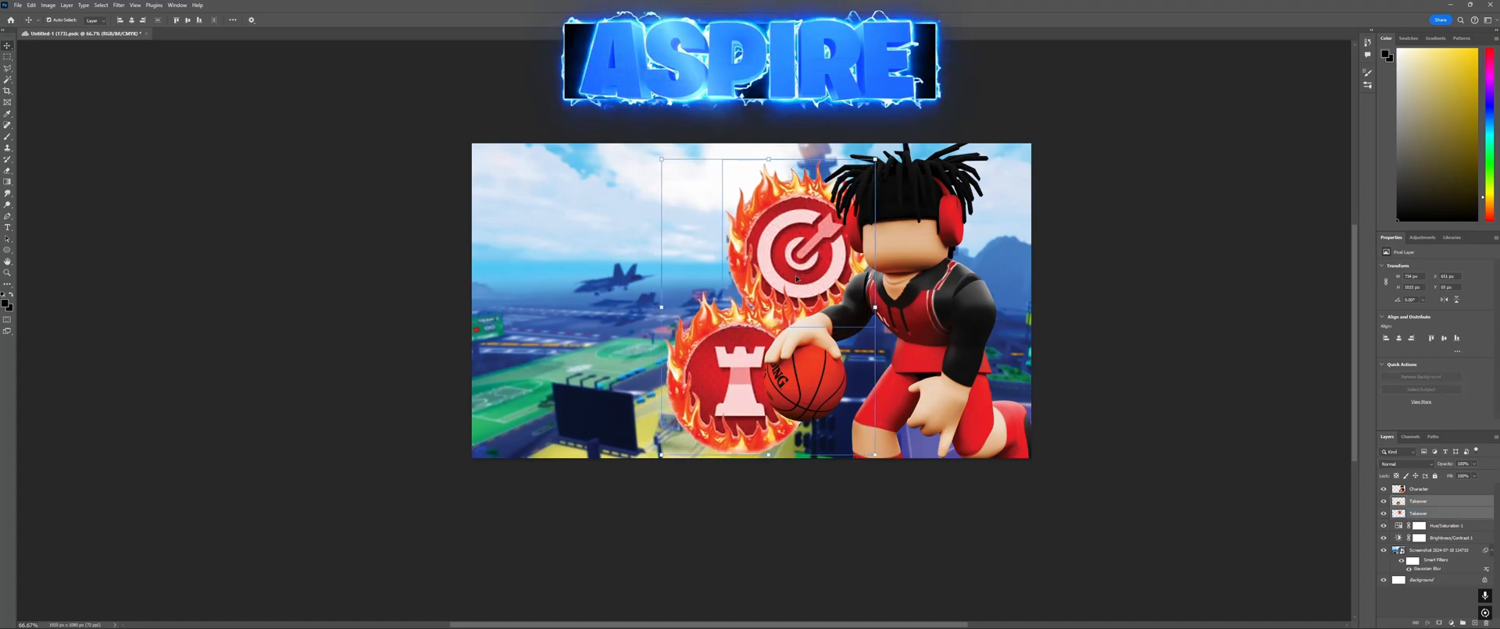
key(shift+Up)
click(1135, 284)
key(ctrl+s)
key(ctrl+minus)
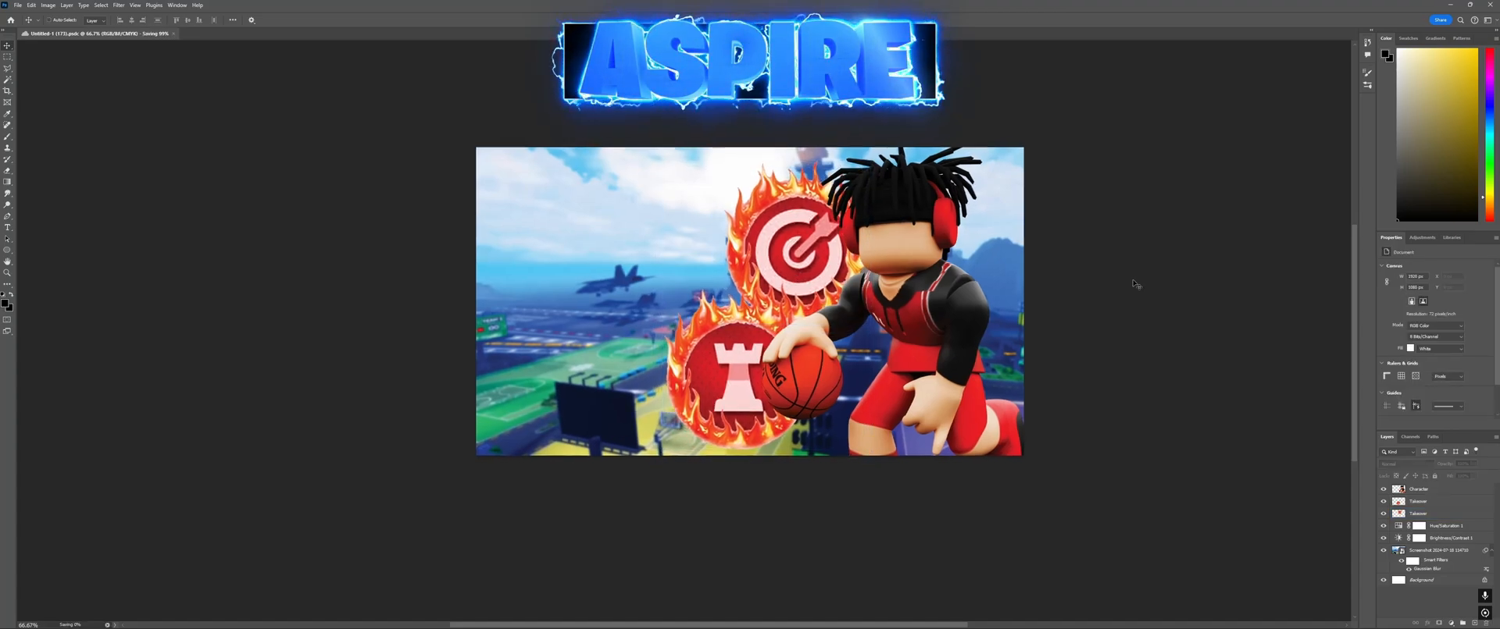
drag(1134, 282, 1074, 278)
key(ctrl+plus)
key(ctrl+minus)
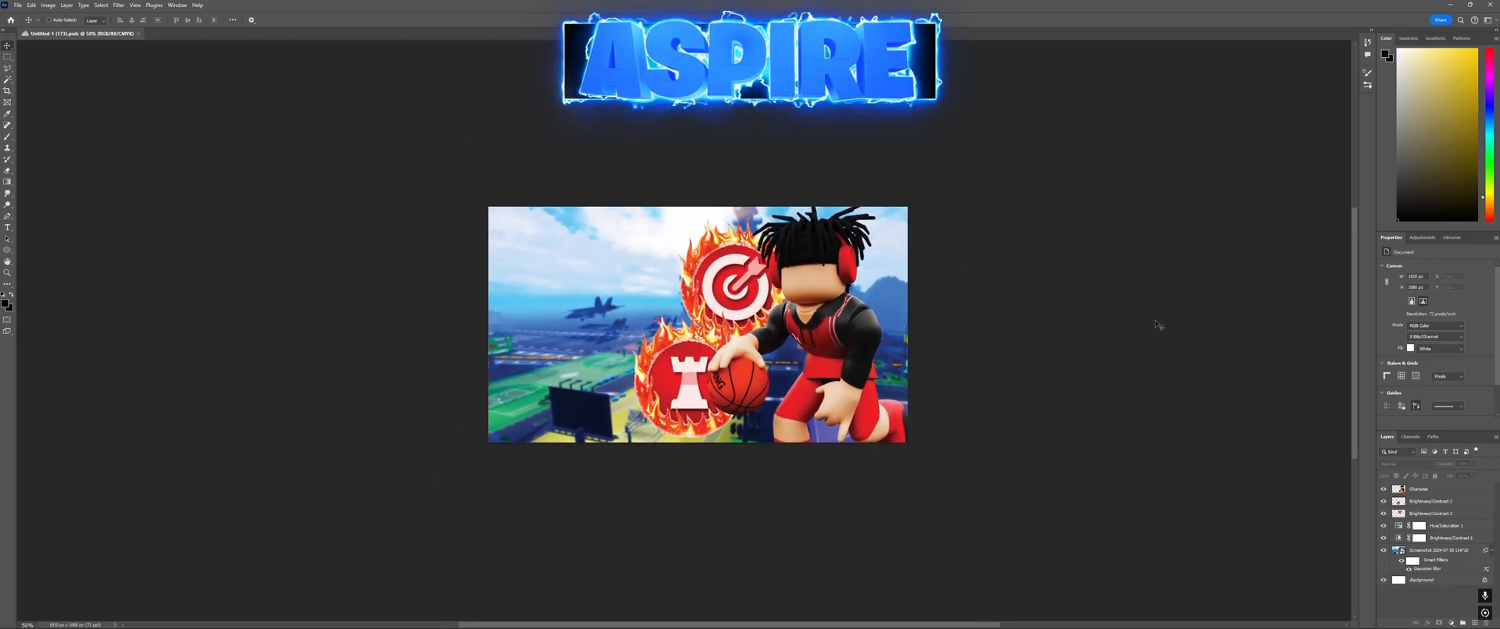
key(ctrl+plus)
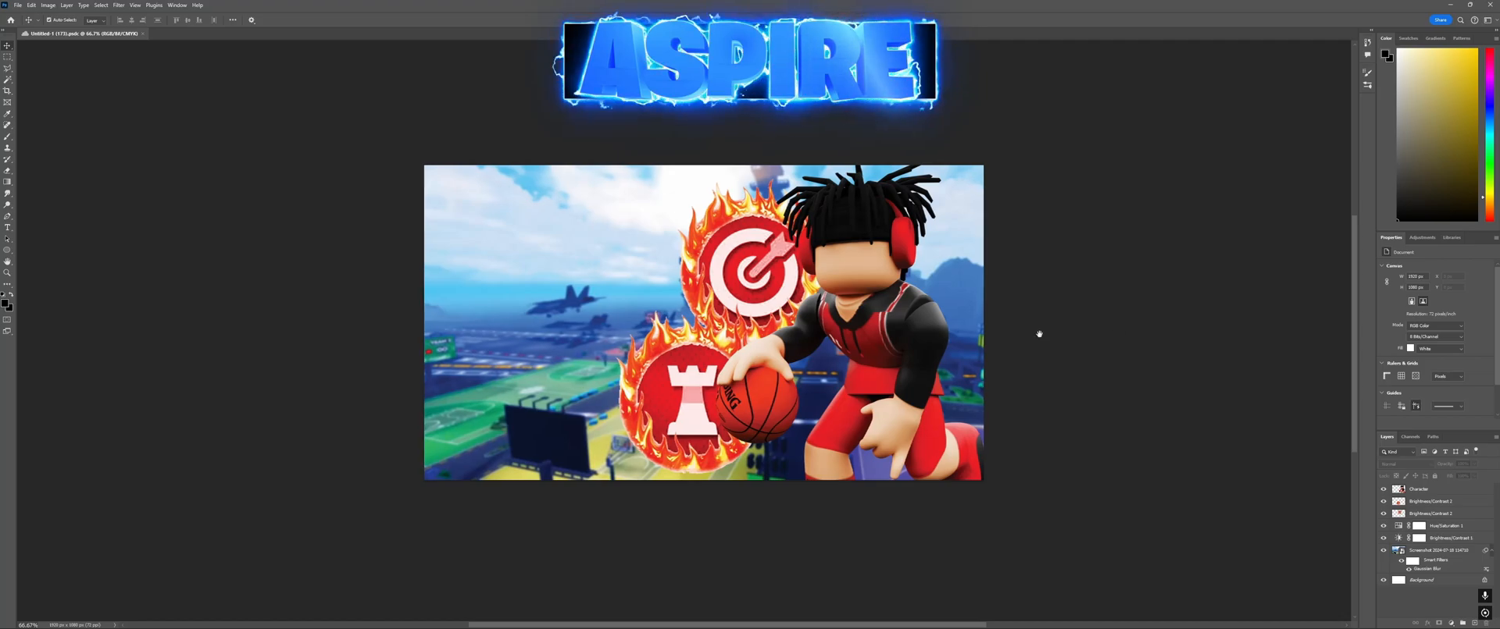
drag(1038, 331, 1049, 333)
Step: Hide and collapse the Text Styles group in the GFX pack document
click(572, 271)
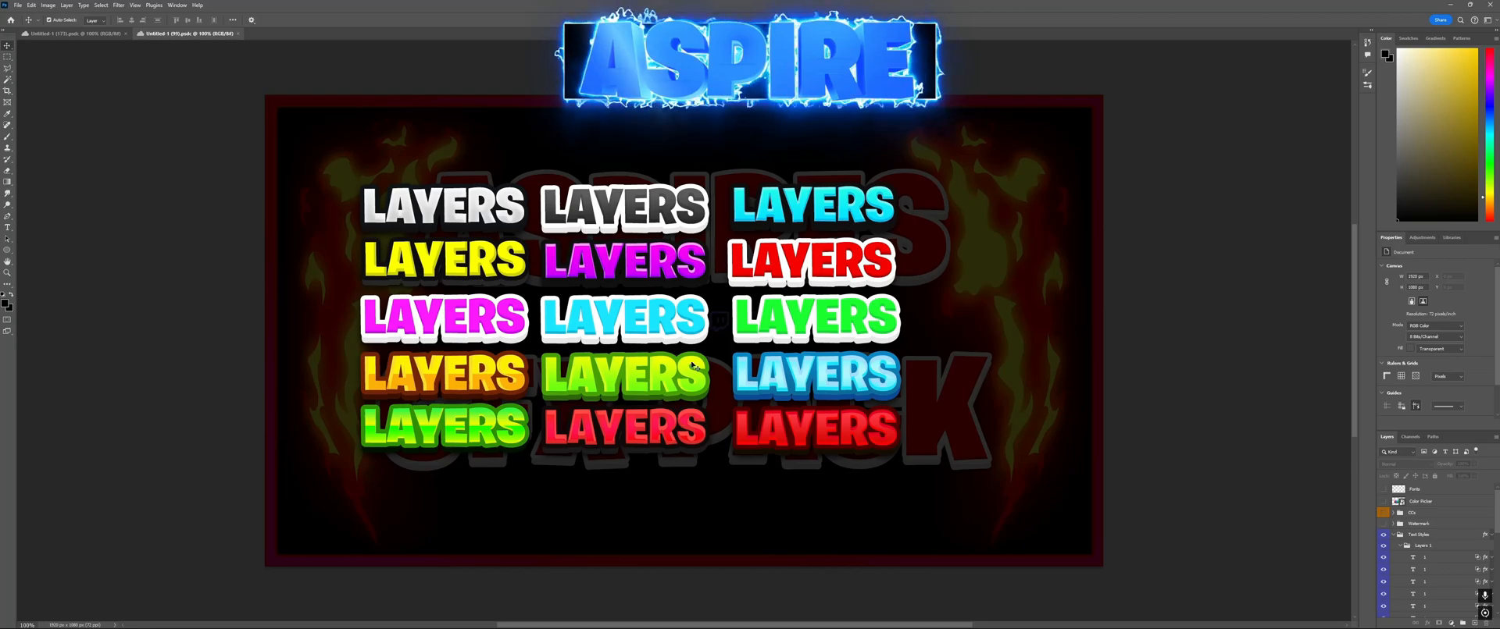
click(1383, 536)
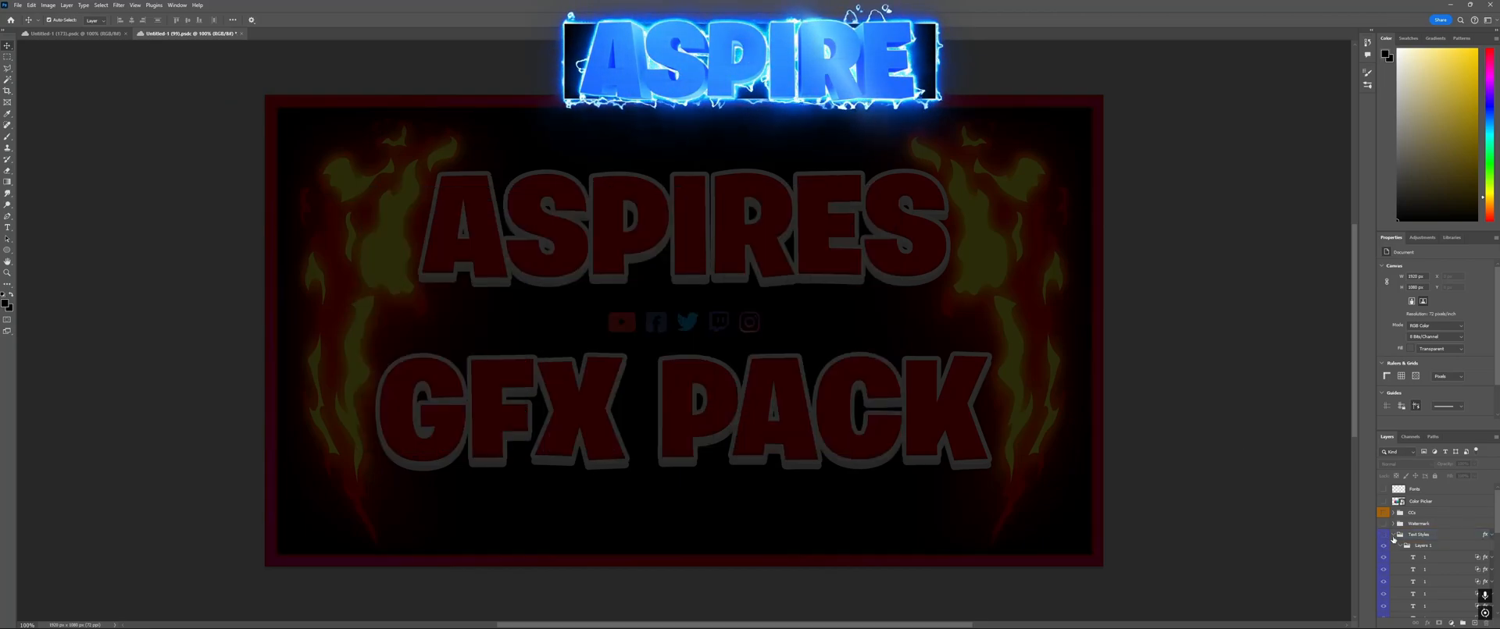
click(1392, 536)
scroll(1406, 556, down, 1)
scroll(1408, 560, up, 1)
scroll(1407, 560, down, 1)
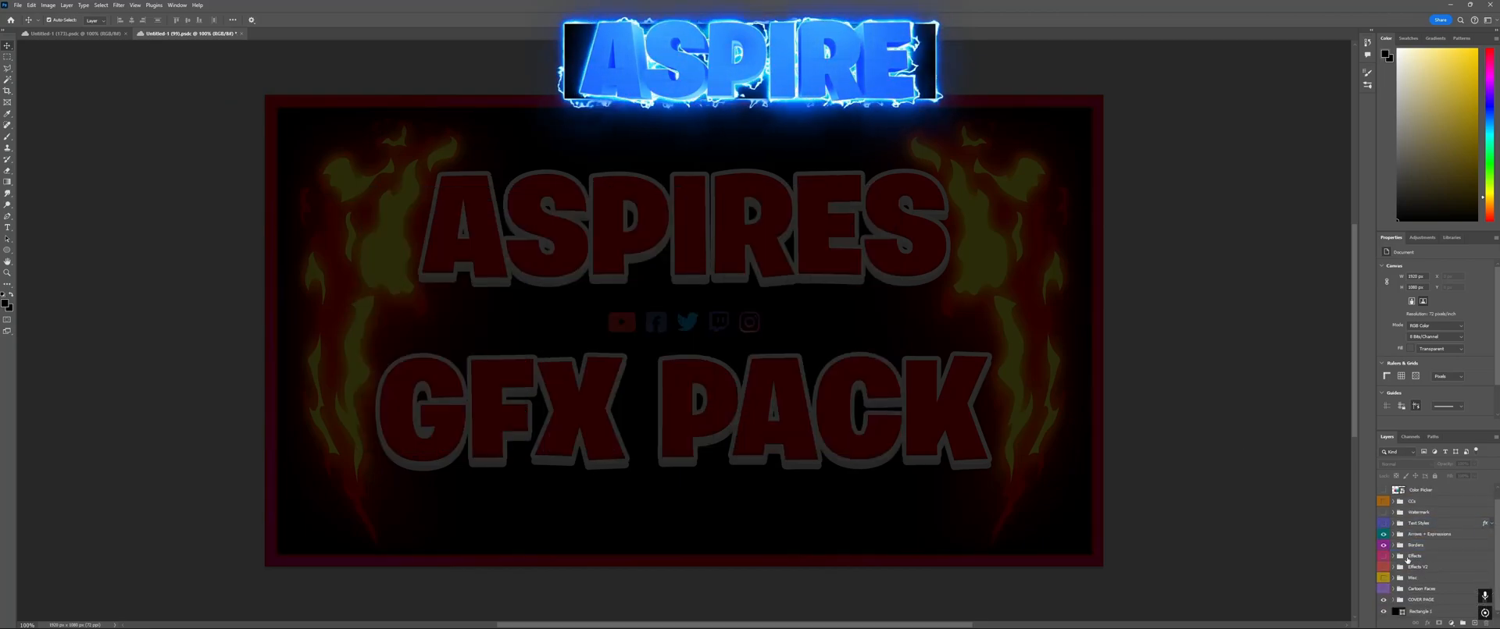
scroll(1416, 583, up, 1)
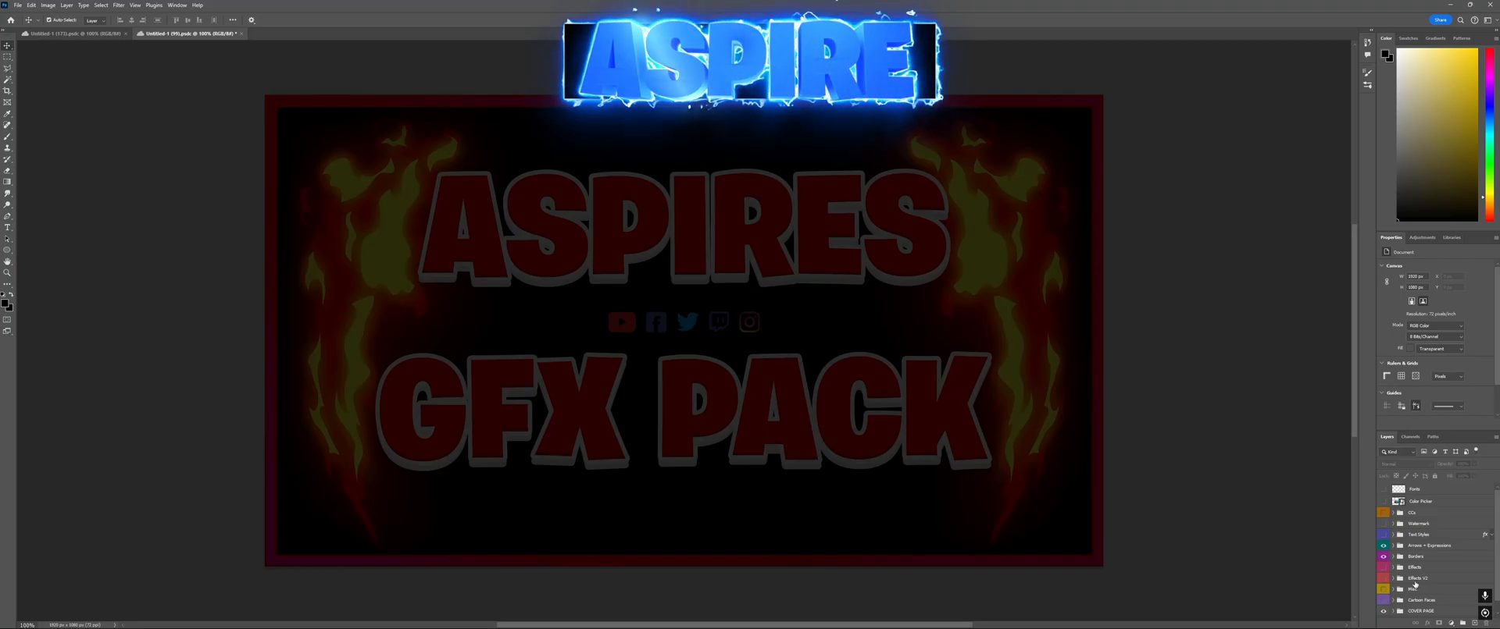
Step: Copy the Border 1 layer from the GFX pack's Borders group into the thumbnail, aligned to the canvas edges
click(1392, 536)
click(1393, 536)
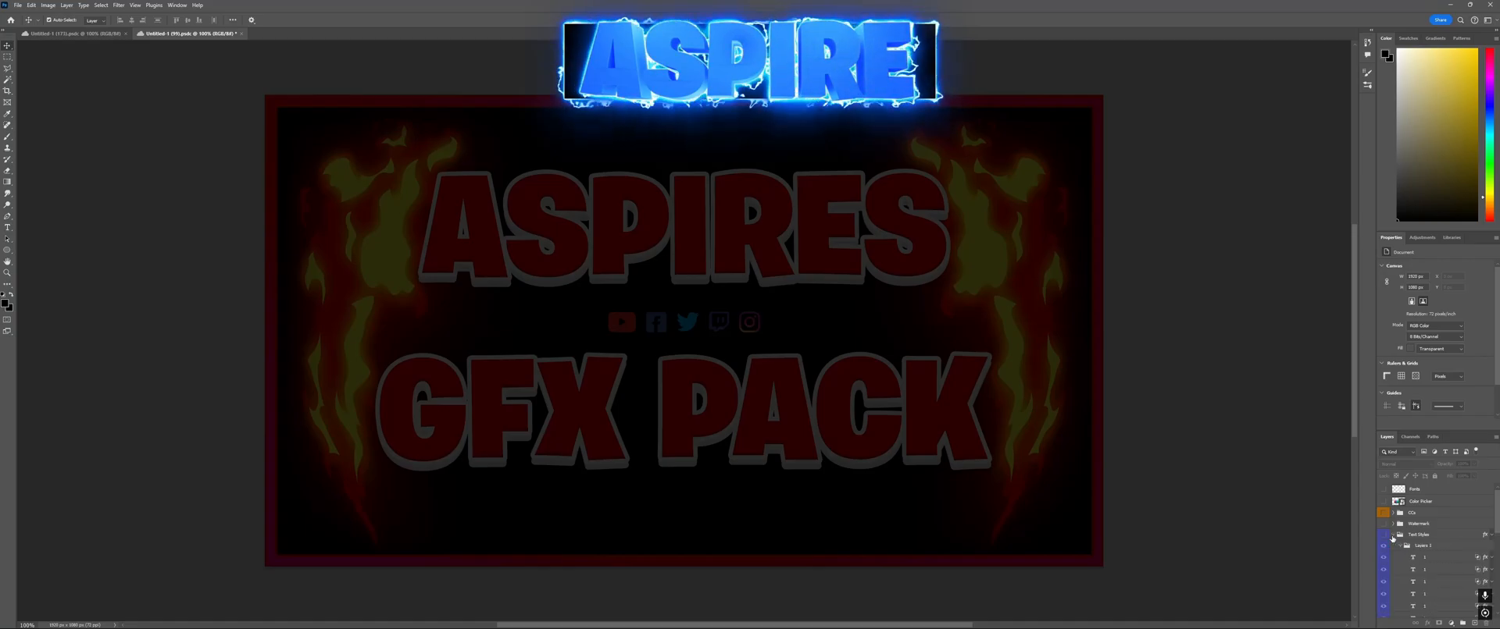
click(1393, 524)
click(1392, 524)
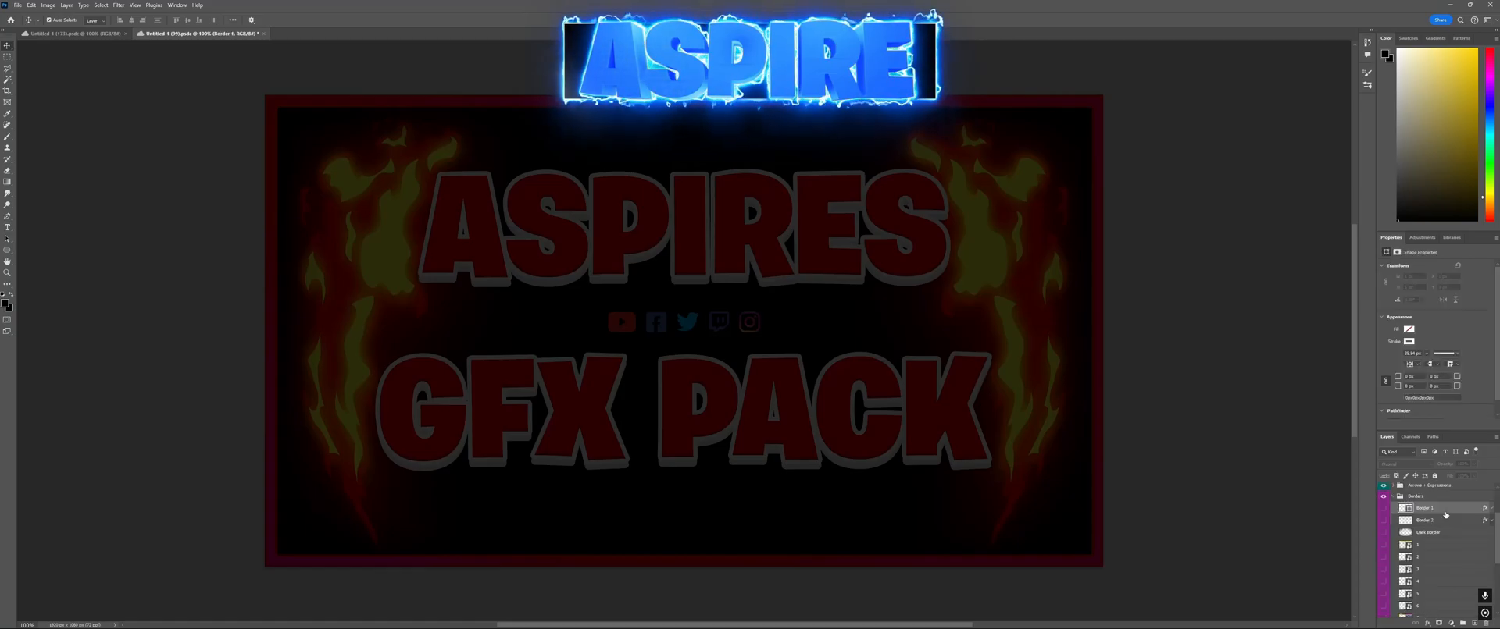
click(74, 34)
drag(594, 121, 630, 109)
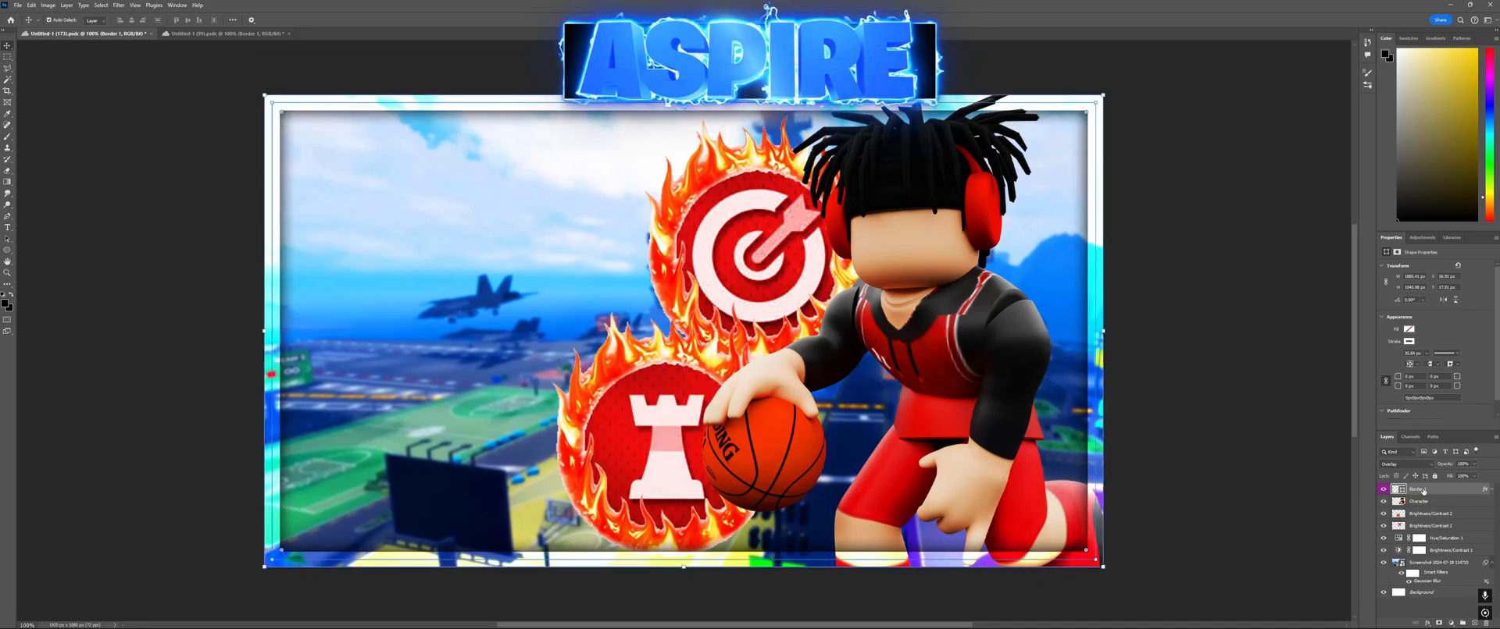
Step: Move the Border 1 layer below the character and both badges, and lower its opacity
drag(1417, 491, 1419, 533)
click(1267, 434)
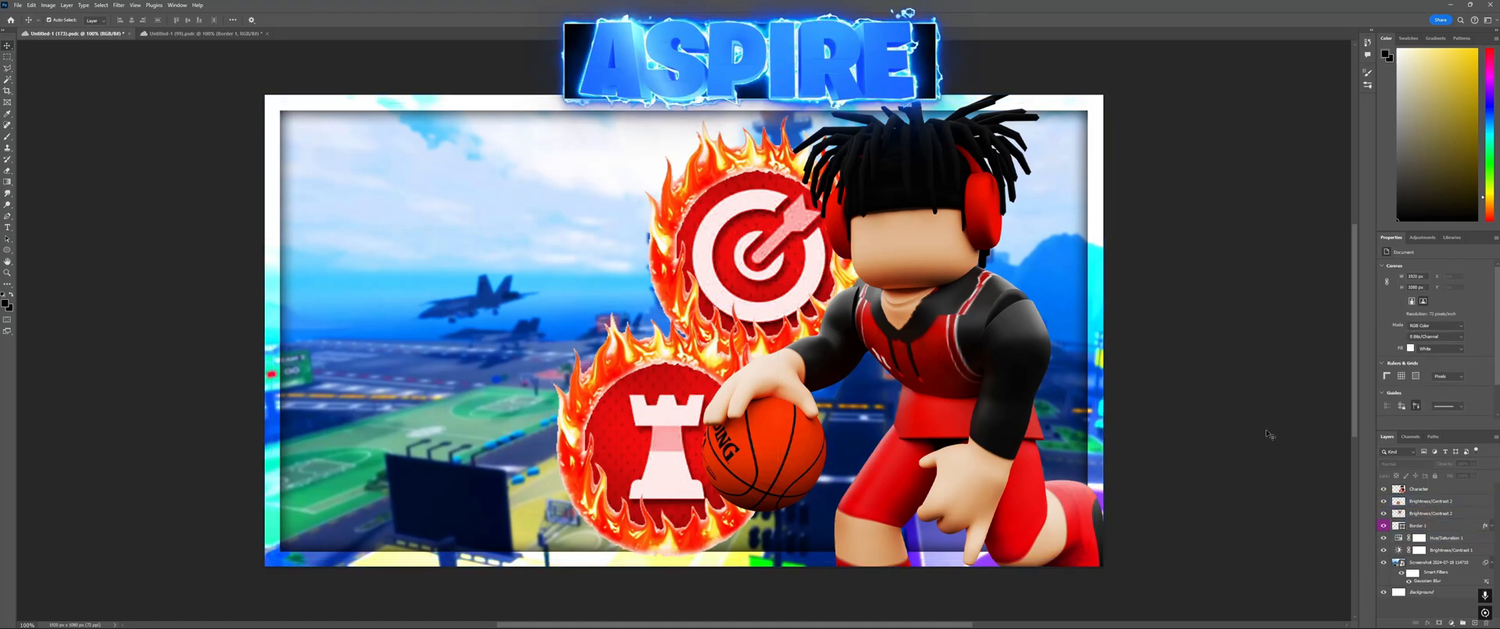
click(1089, 354)
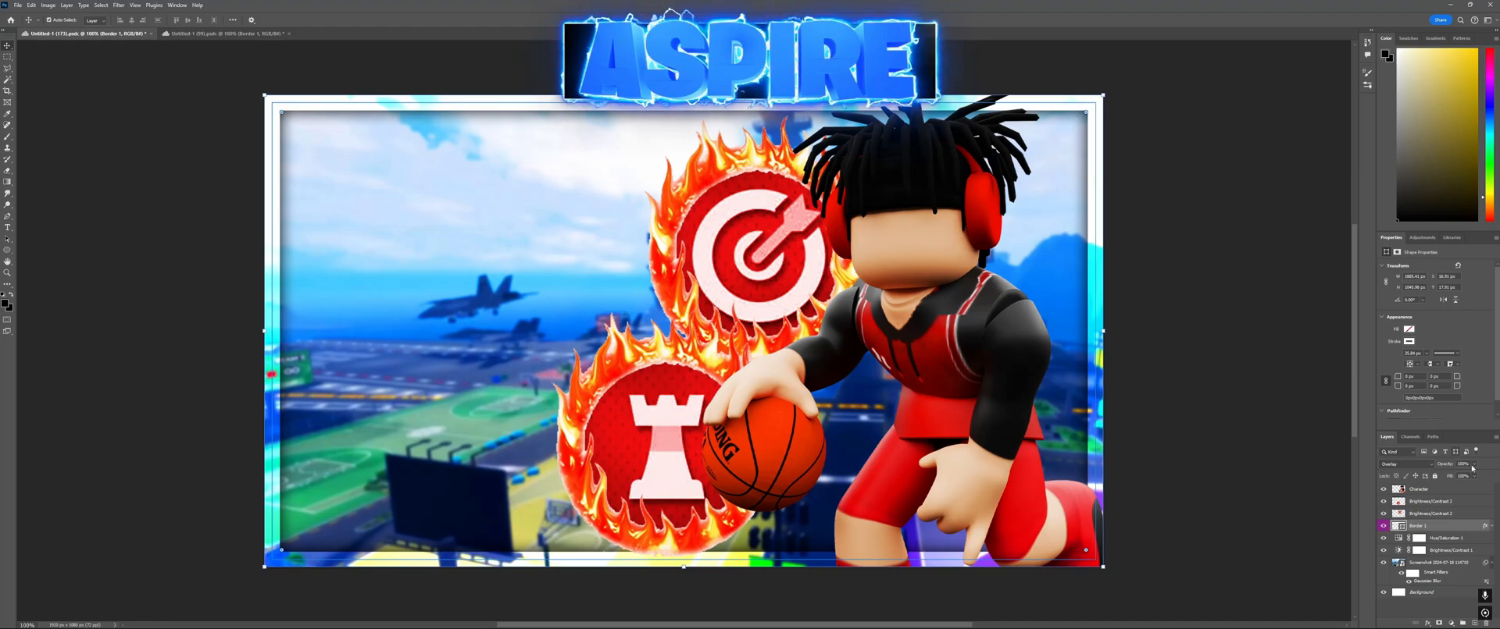
click(1472, 465)
drag(1473, 474, 1453, 475)
click(1269, 372)
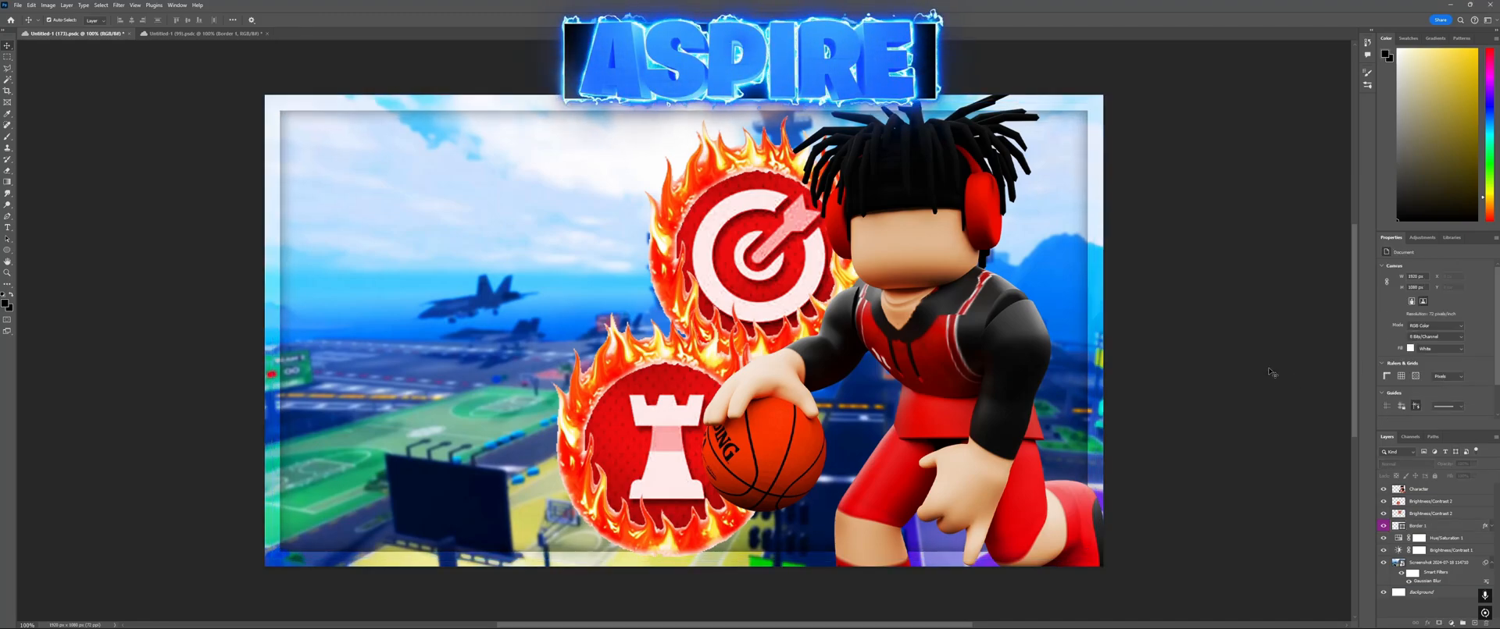
key(ctrl+minus)
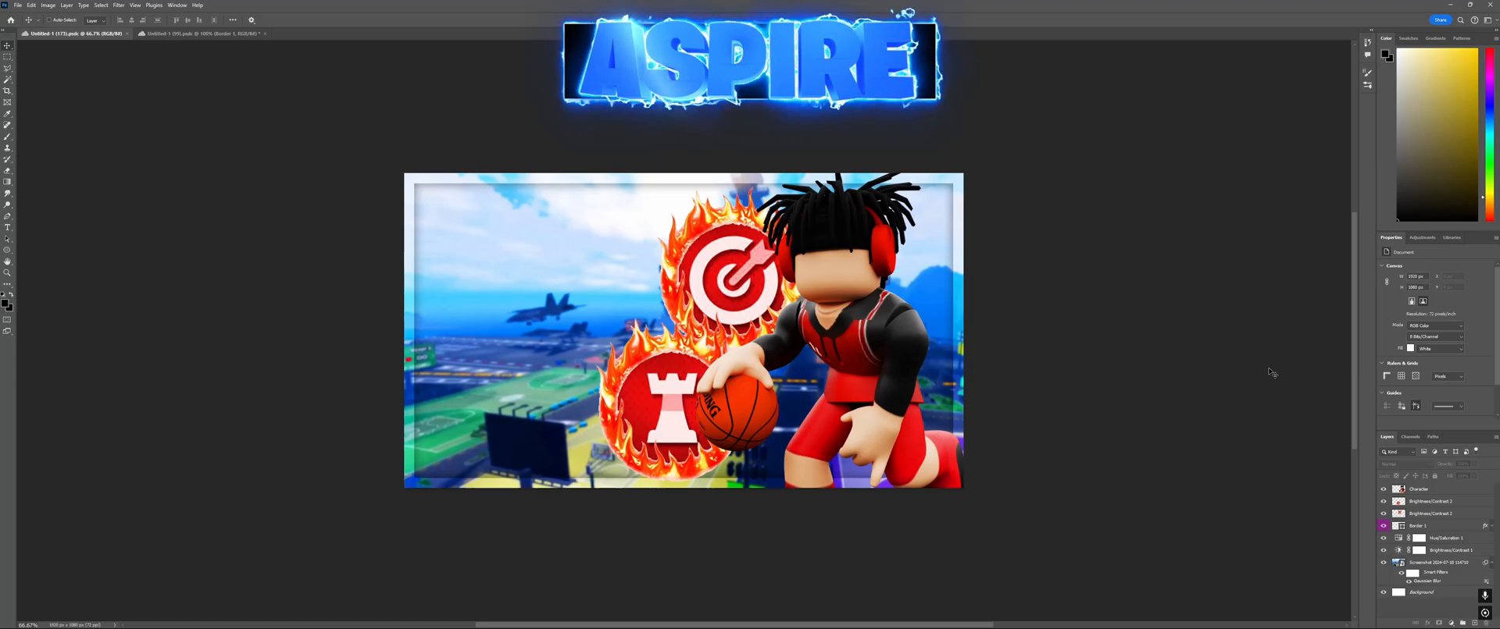
Step: Open the RH2 game icon screenshot and place it as a new layer in the thumbnail
click(737, 335)
ctrl+click(608, 377)
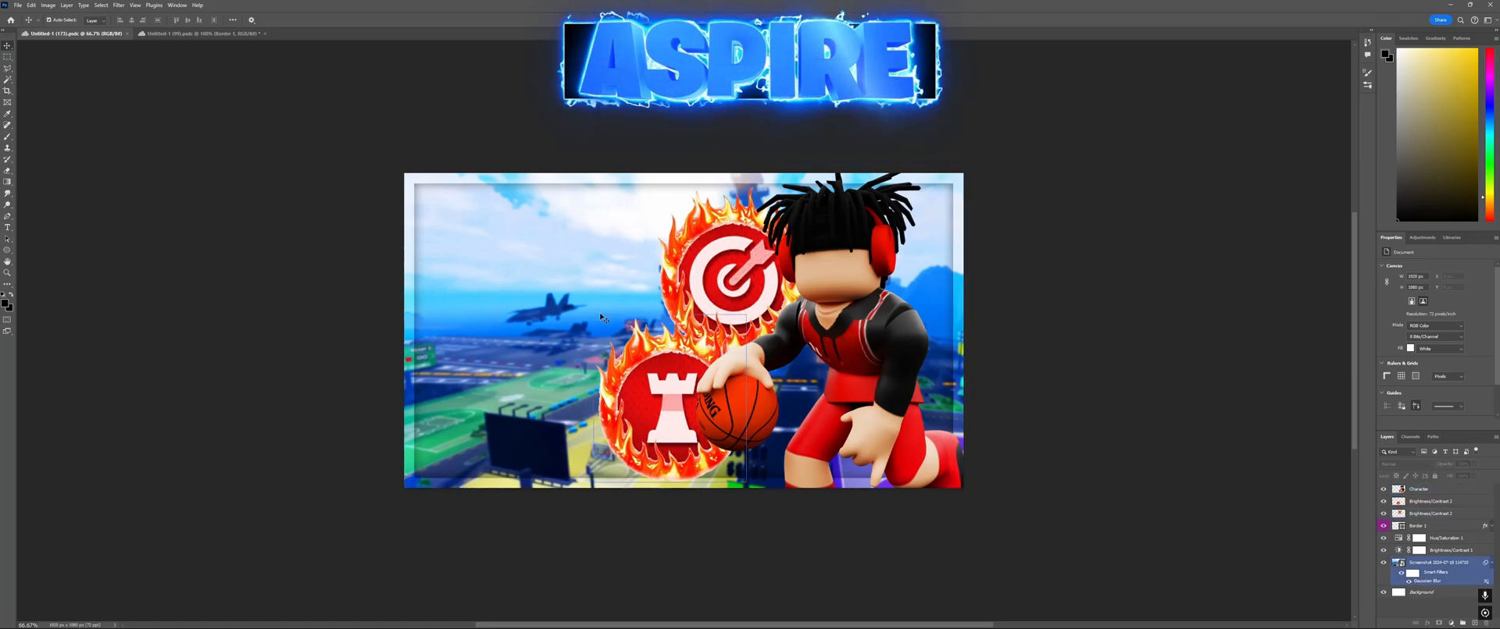
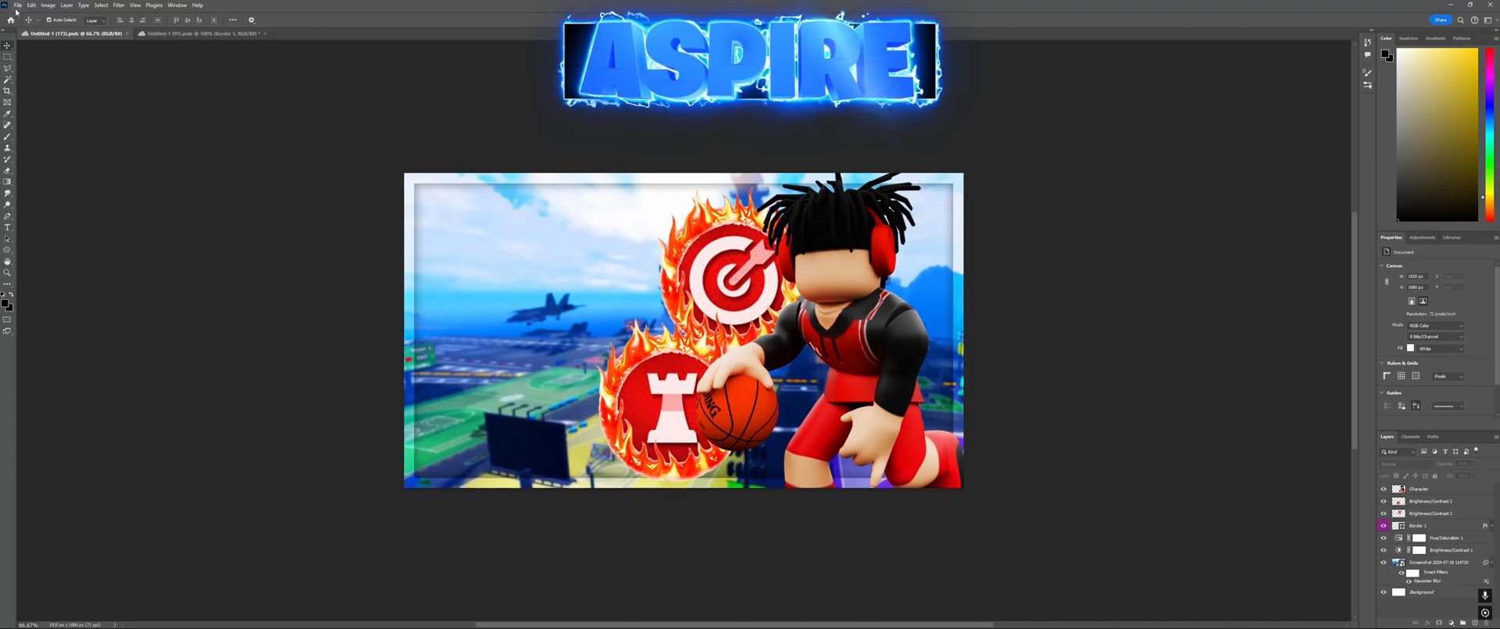
click(18, 6)
click(29, 23)
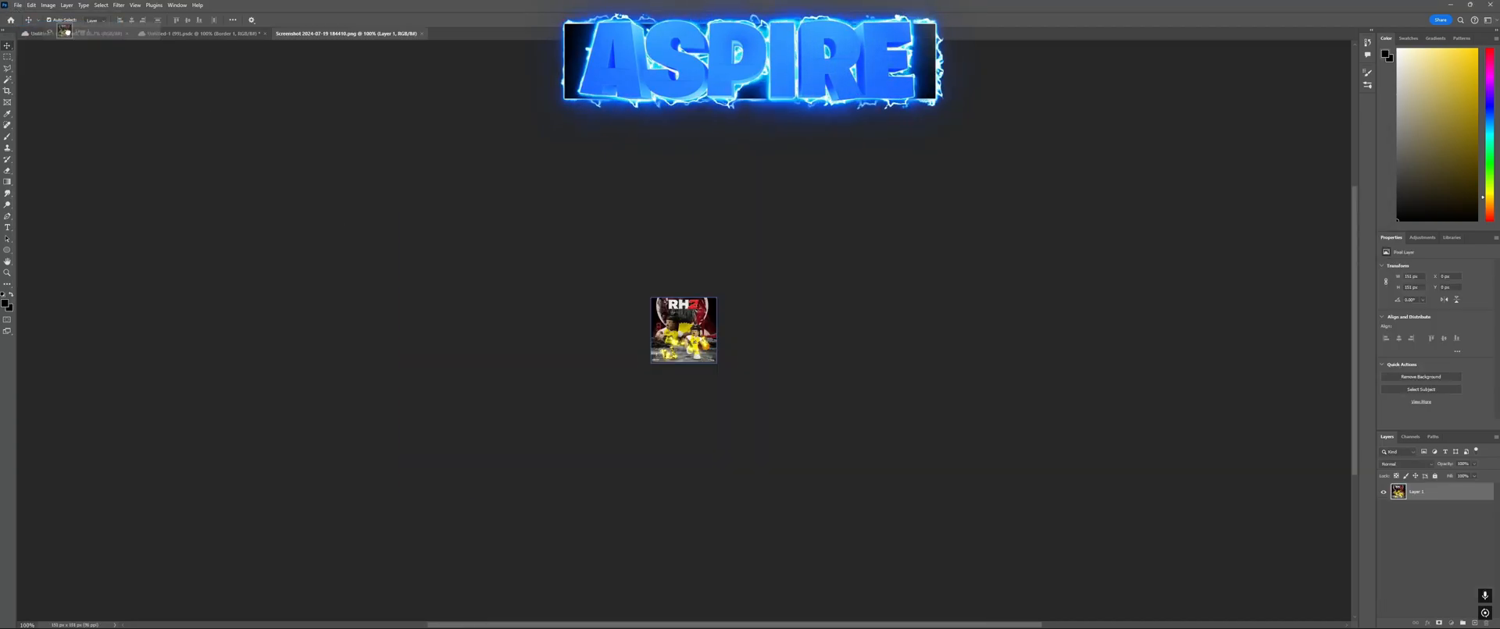
drag(681, 328, 519, 249)
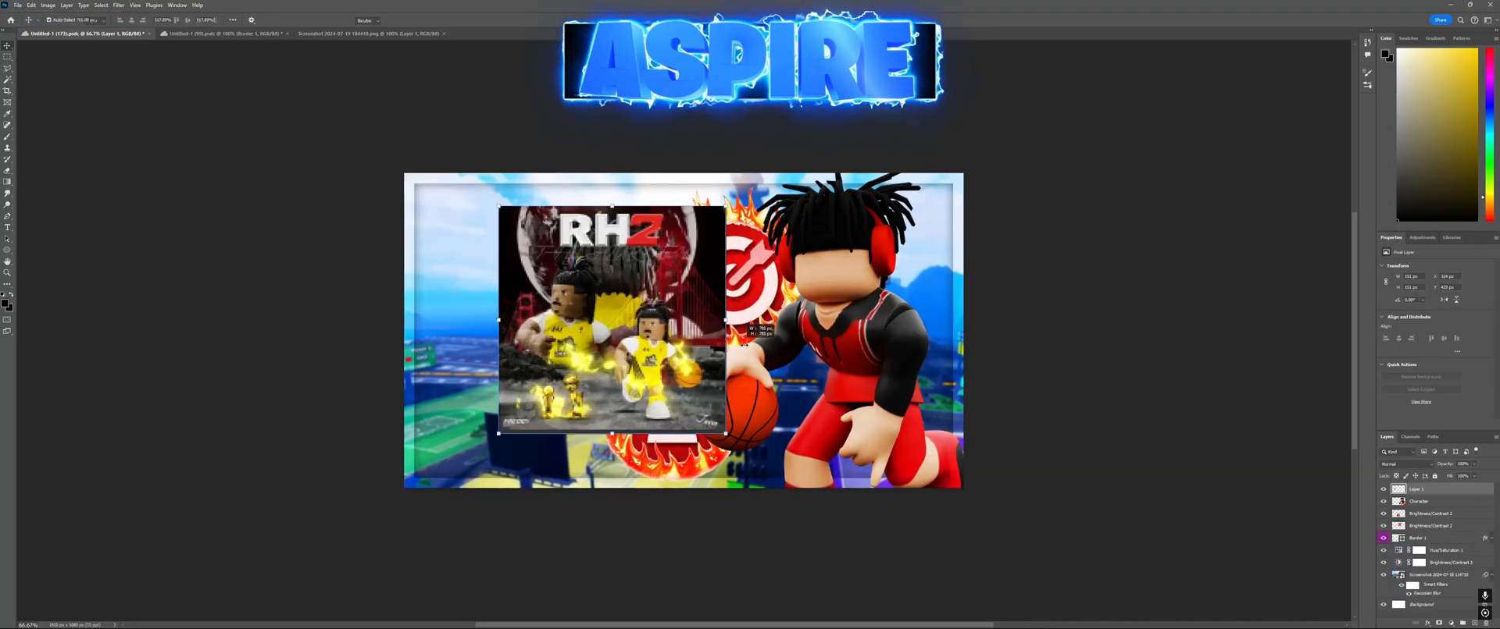
Step: Scale the RH2 icon down on the left half of the canvas and trim the strip along its bottom edge
drag(684, 320, 544, 345)
key(Return)
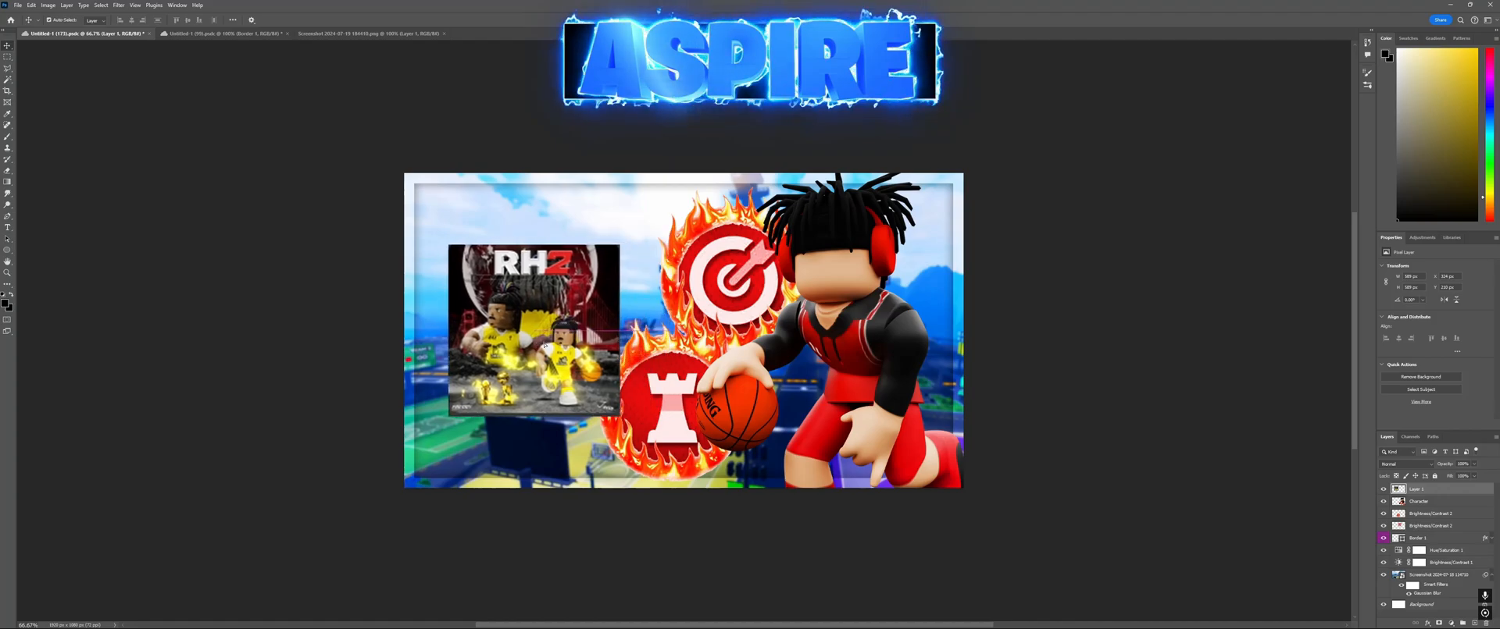
key(ctrl+plus)
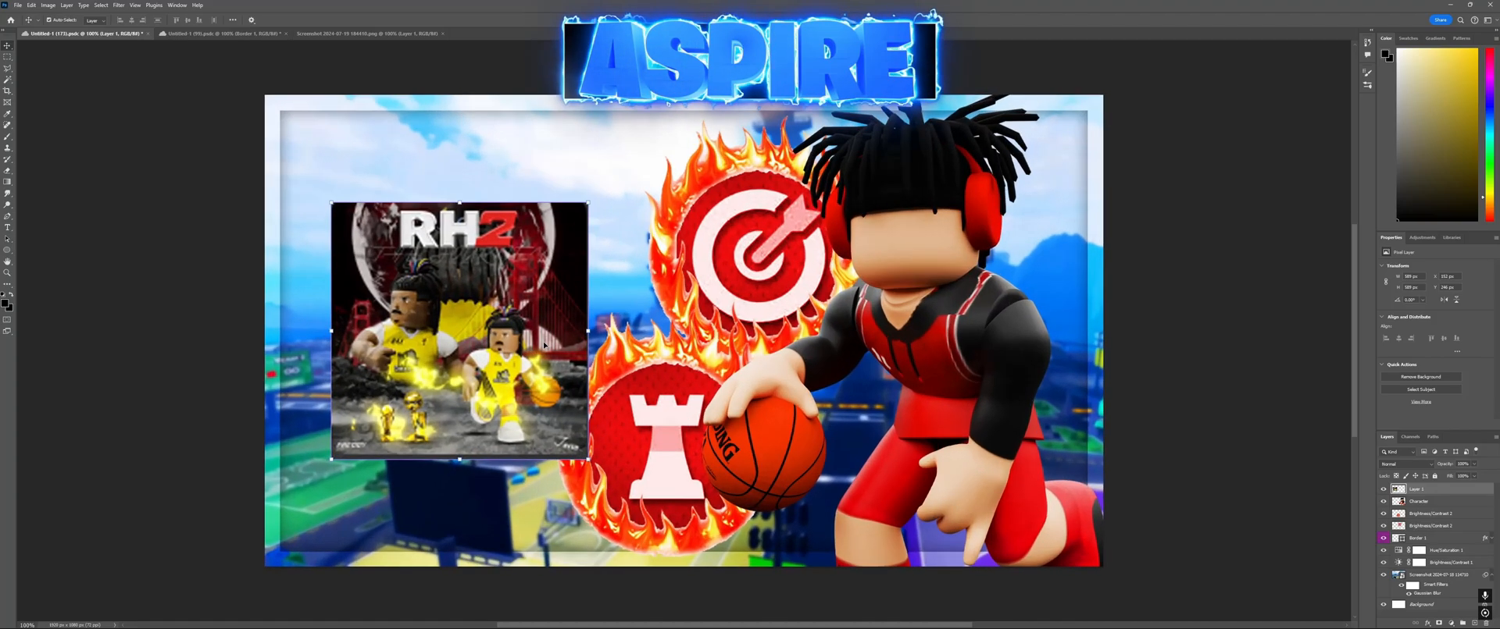
click(8, 59)
drag(591, 477, 316, 456)
key(Delete)
key(ctrl+d)
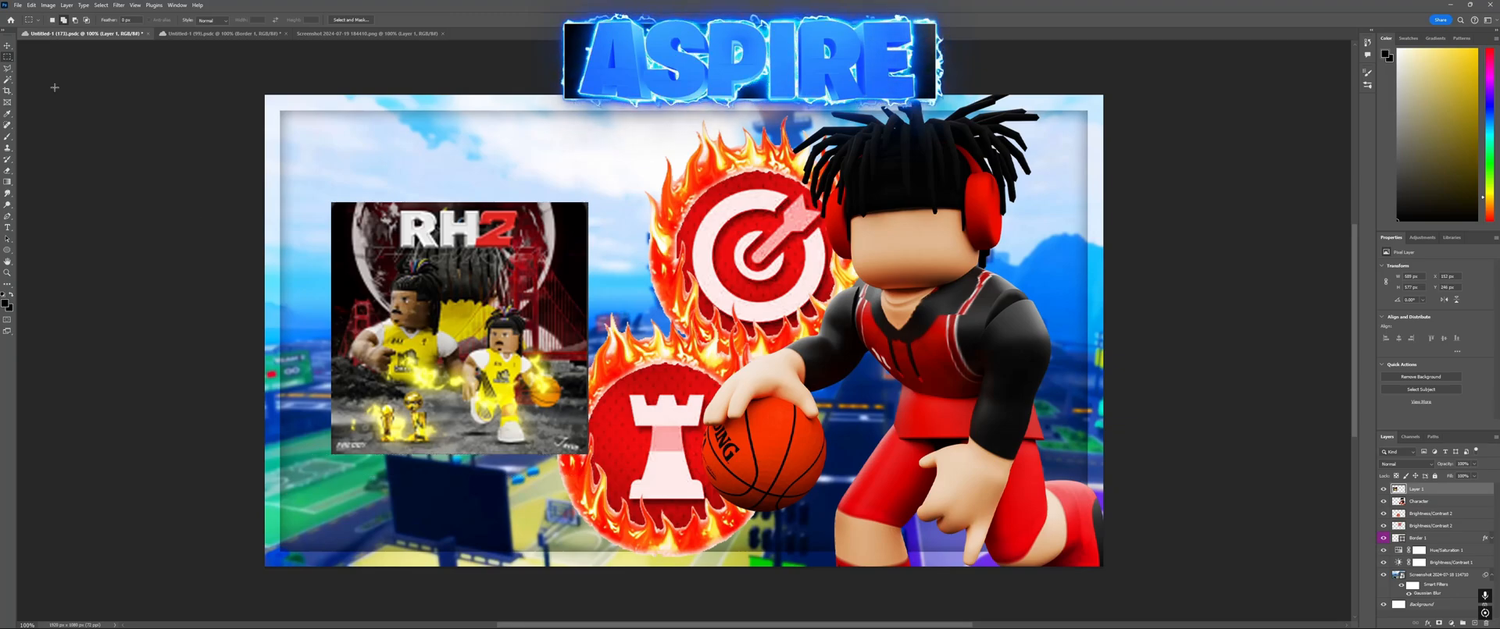
Step: Enlarge the trimmed RH2 icon proportionally so it fills most of the canvas height left of the badges
key(ctrl+t)
drag(588, 454, 574, 417)
key(Return)
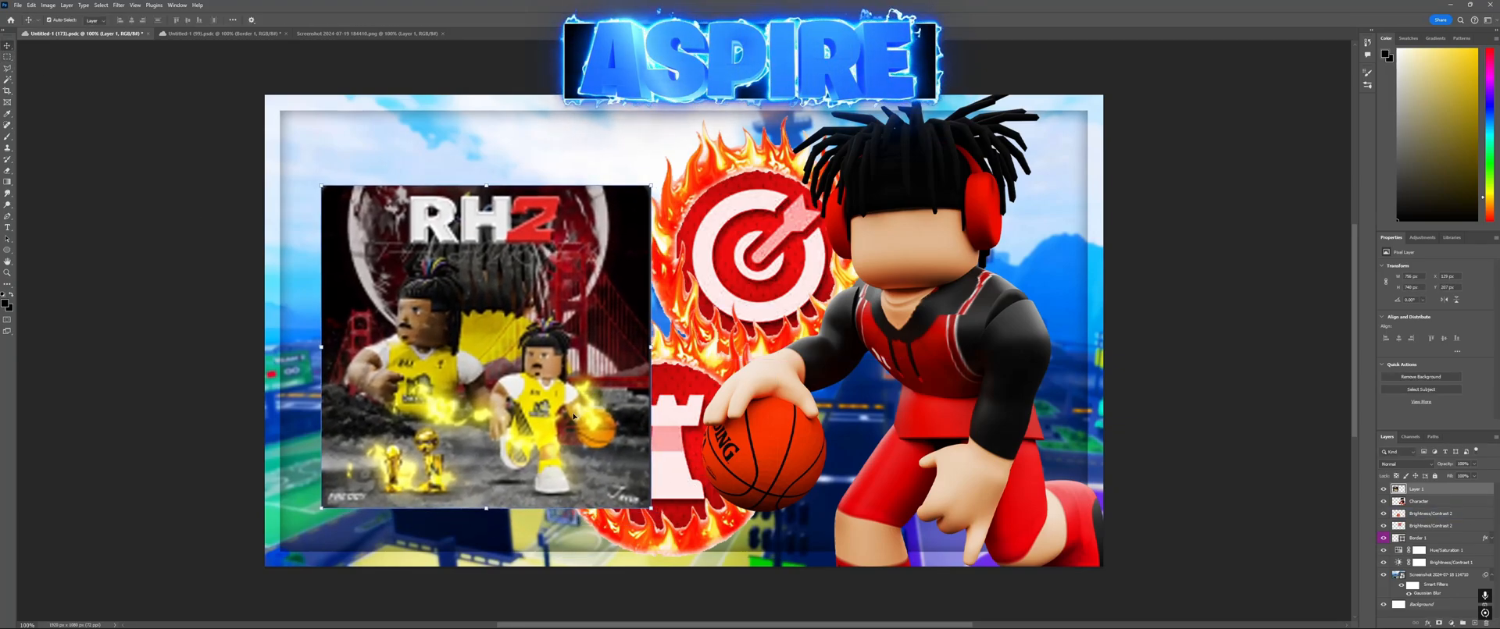
Step: Move the RH2 icon layer below the border and adjustment layers, directly above the background screenshot, and save the document
drag(1422, 491, 1423, 567)
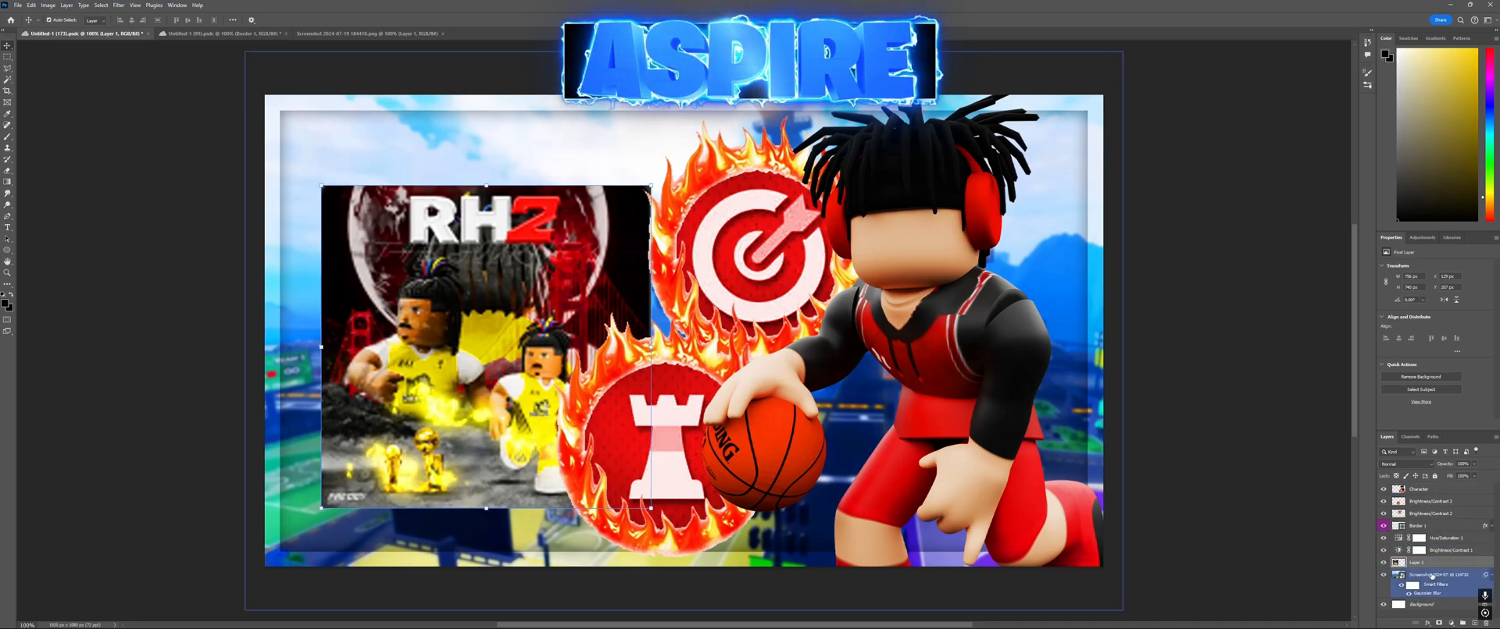
click(1233, 505)
key(ctrl+s)
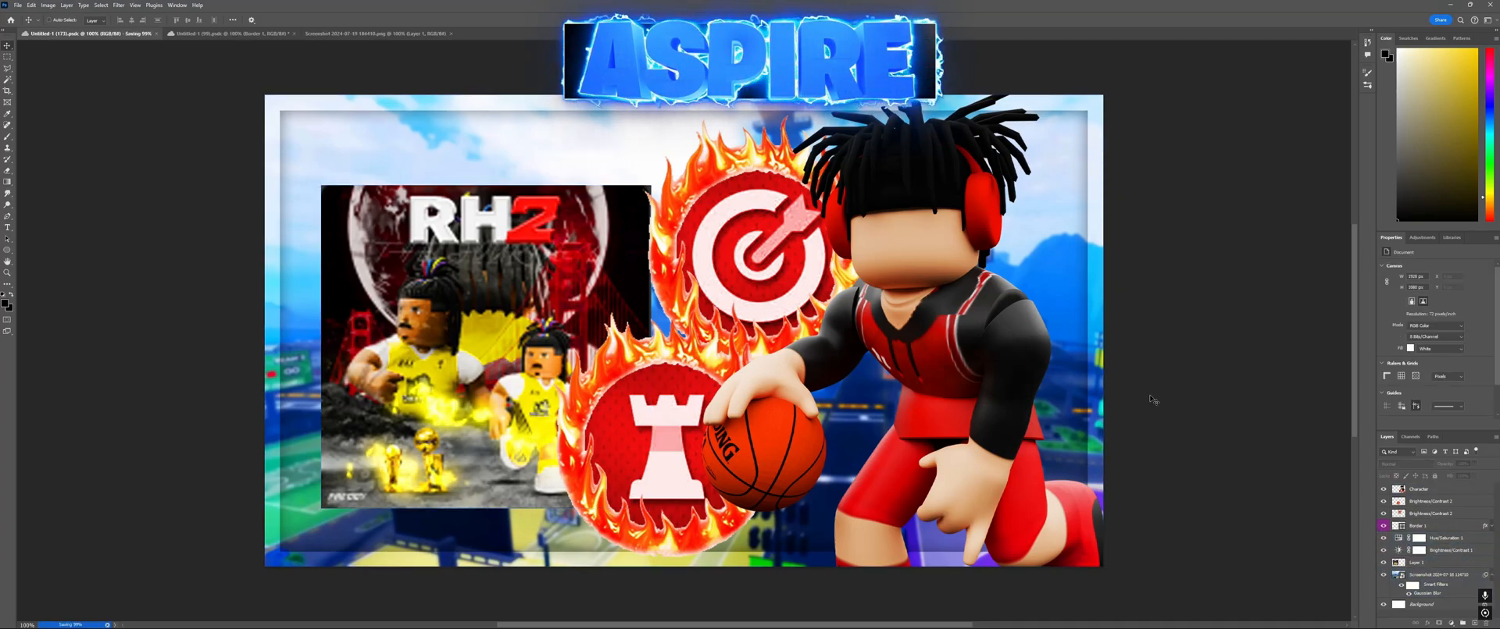
Step: Shift the RH2 icon slightly toward the left edge of the canvas, fine-tuning its horizontal position
key(ctrl+minus)
drag(665, 320, 651, 320)
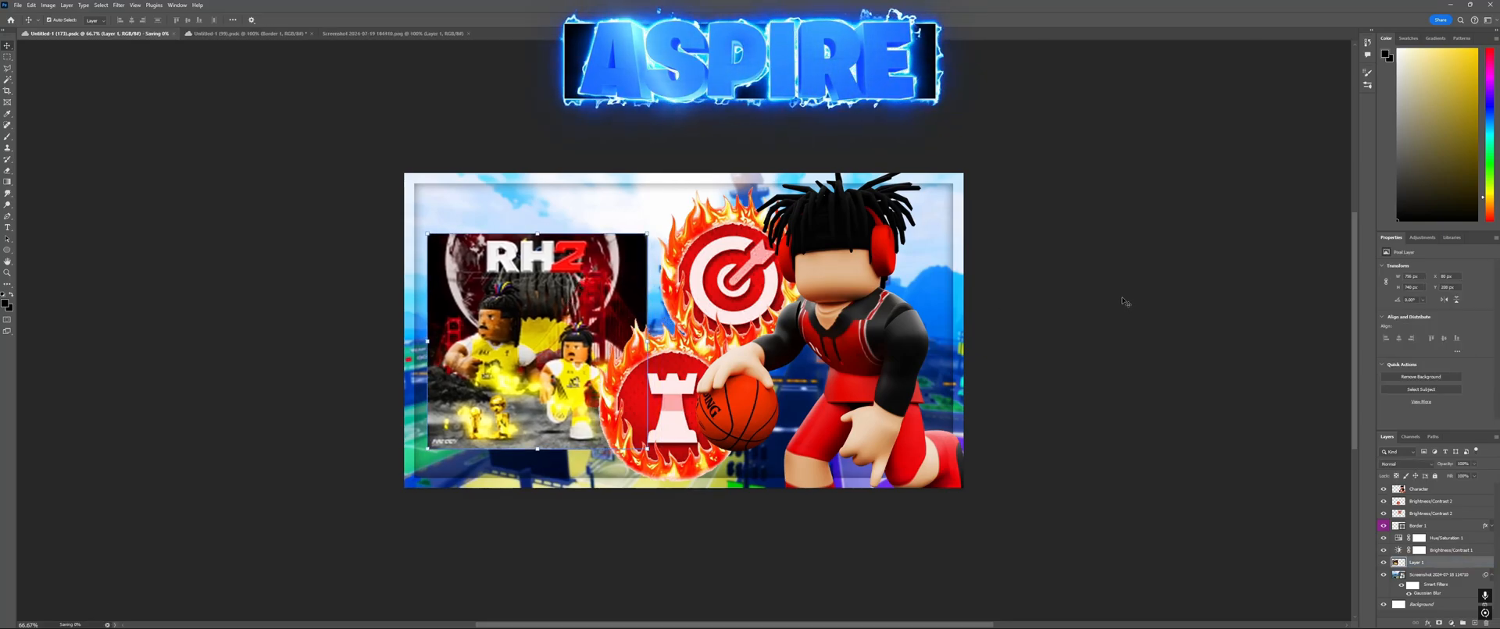
key(Right)
key(Right)
key(Right)
key(Right)
key(Right)
key(Right)
key(Right)
key(Right)
key(Right)
key(Right)
key(Right)
key(Right)
key(Right)
key(Right)
key(Right)
key(Right)
key(Right)
key(Right)
key(Right)
key(Right)
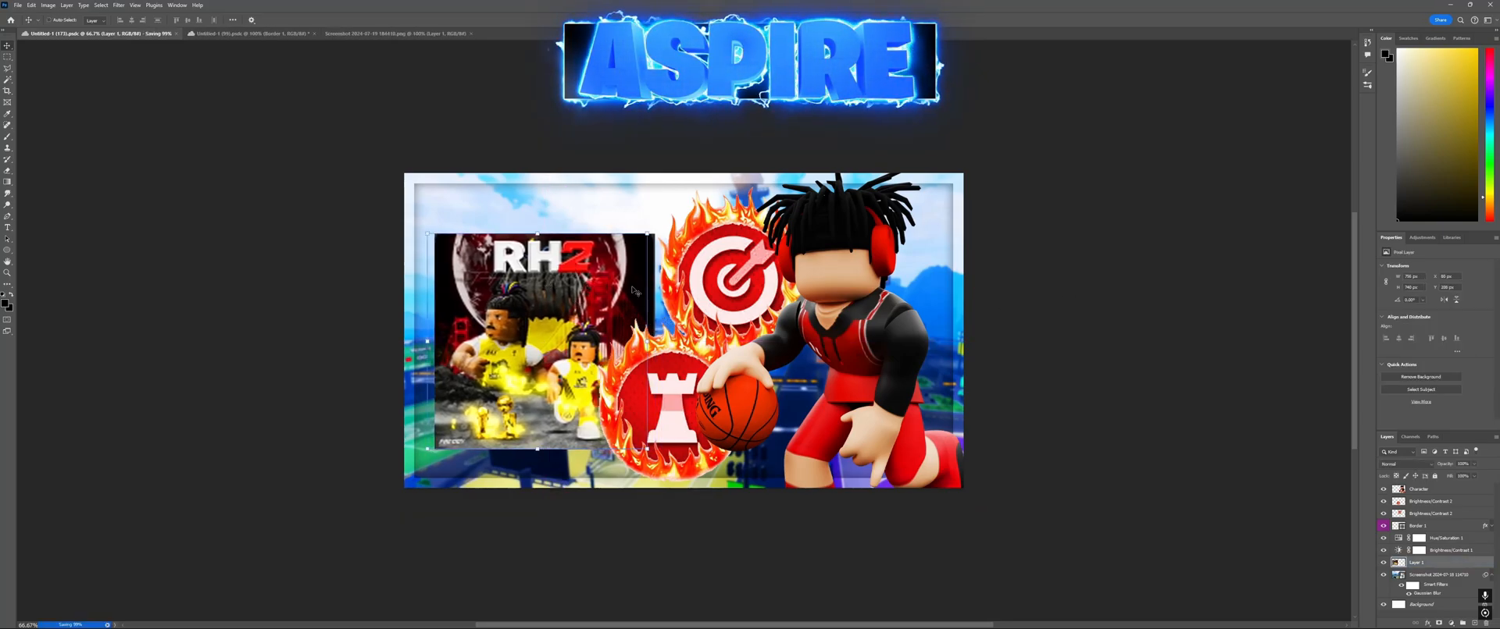
drag(596, 298, 584, 299)
key(ctrl+z)
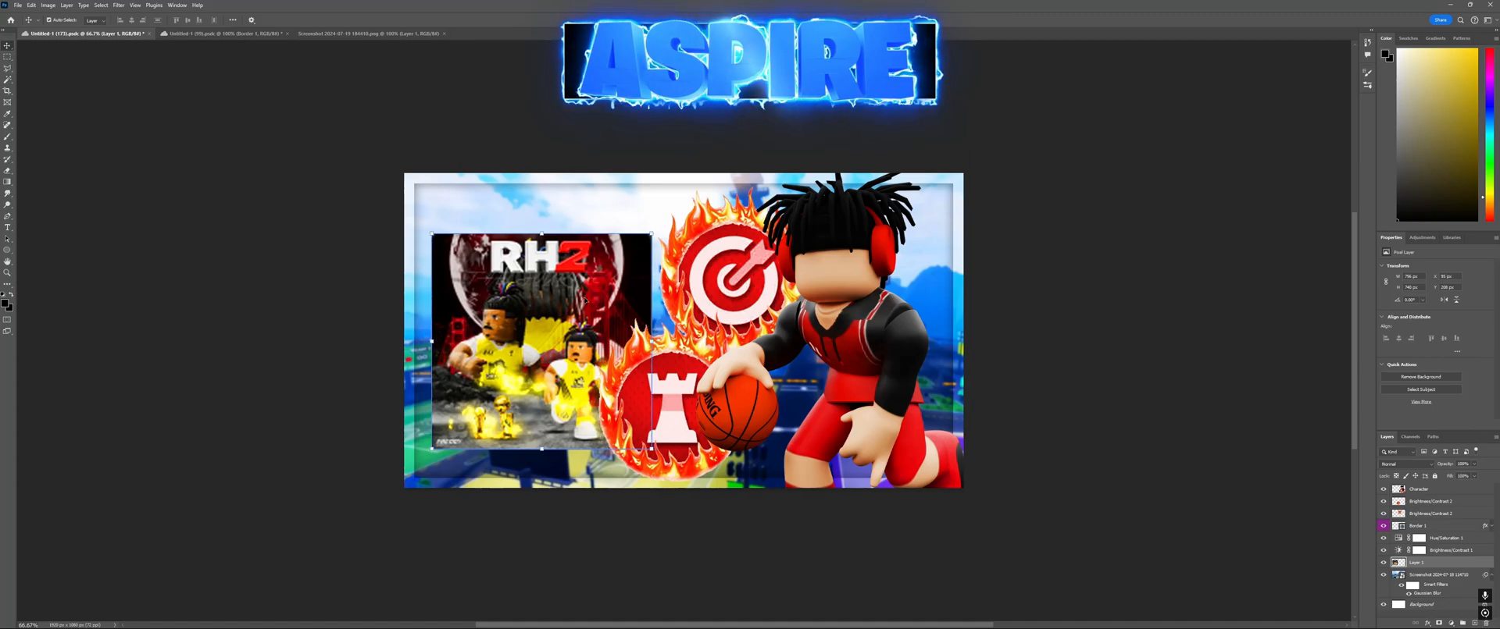
click(1094, 338)
key(ctrl+minus)
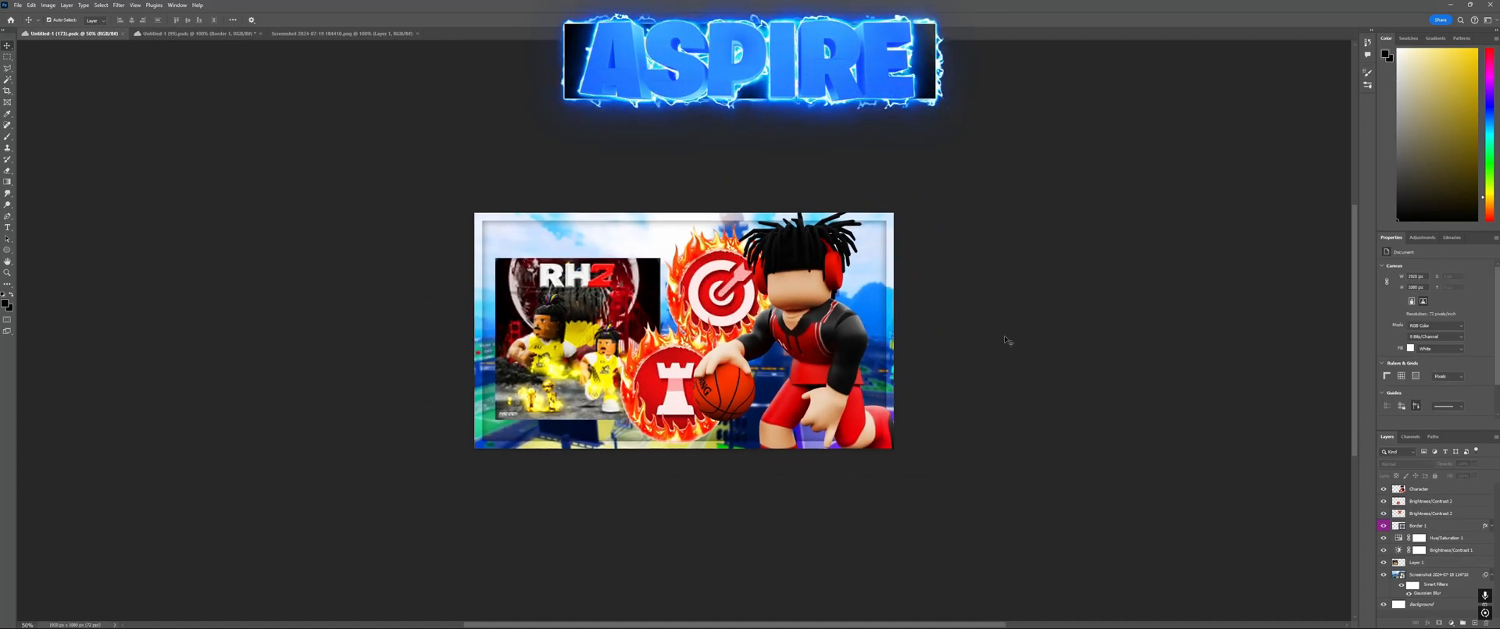
Step: Nudge the RH2 icon slightly upward and save the document
click(604, 359)
key(Up)
key(Up)
key(Up)
key(Up)
key(Up)
key(Up)
key(Up)
key(Up)
key(Up)
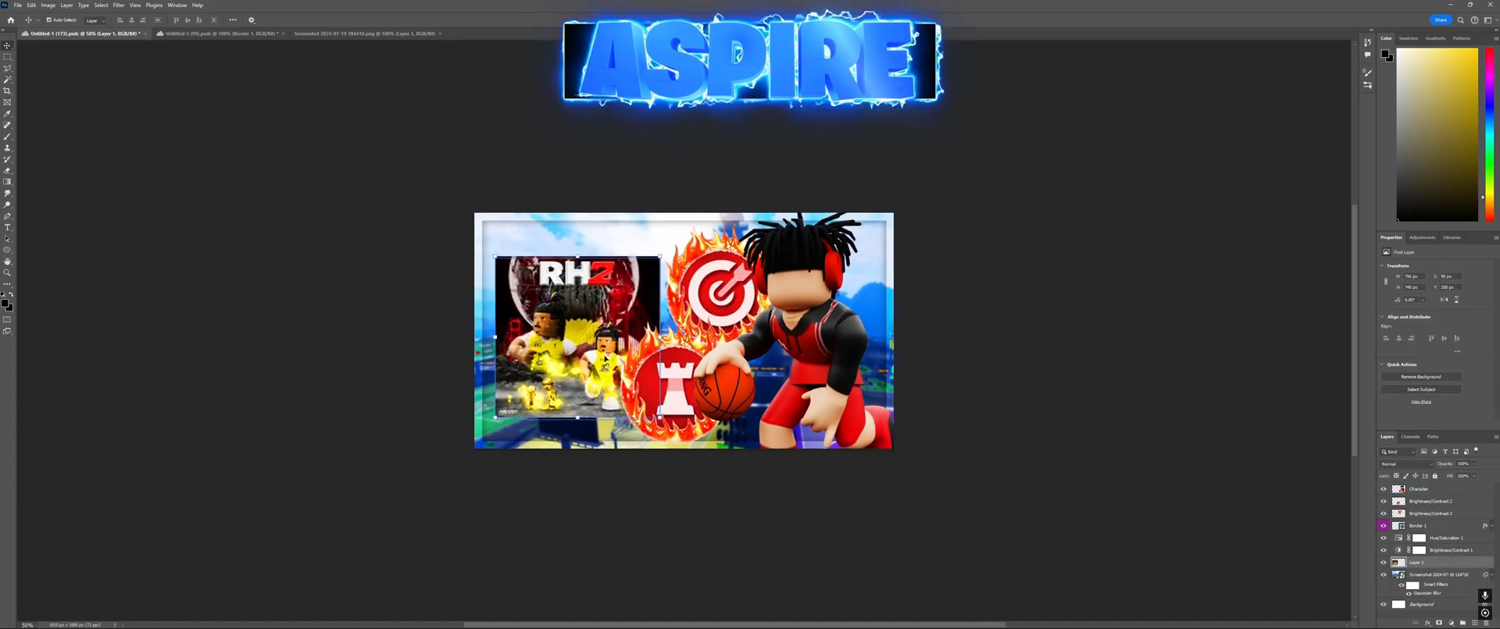
key(ctrl+s)
click(118, 5)
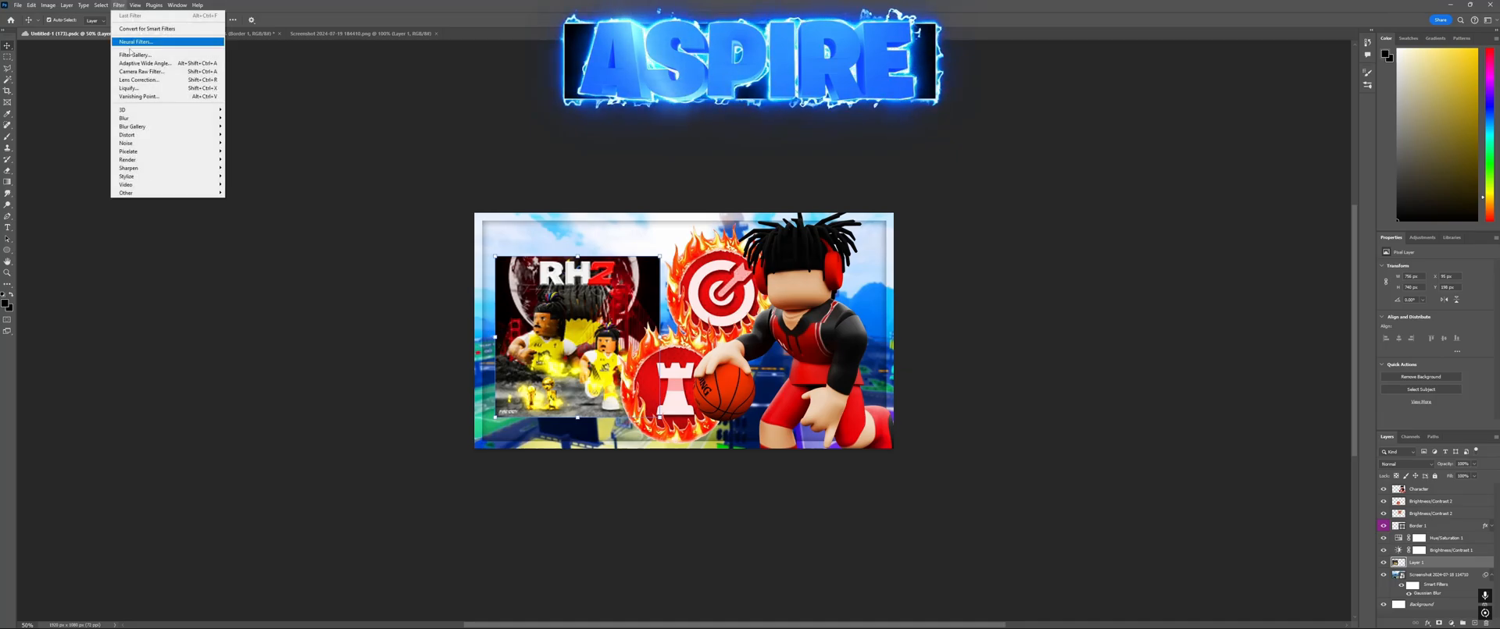
mouse_move(179, 118)
click(248, 151)
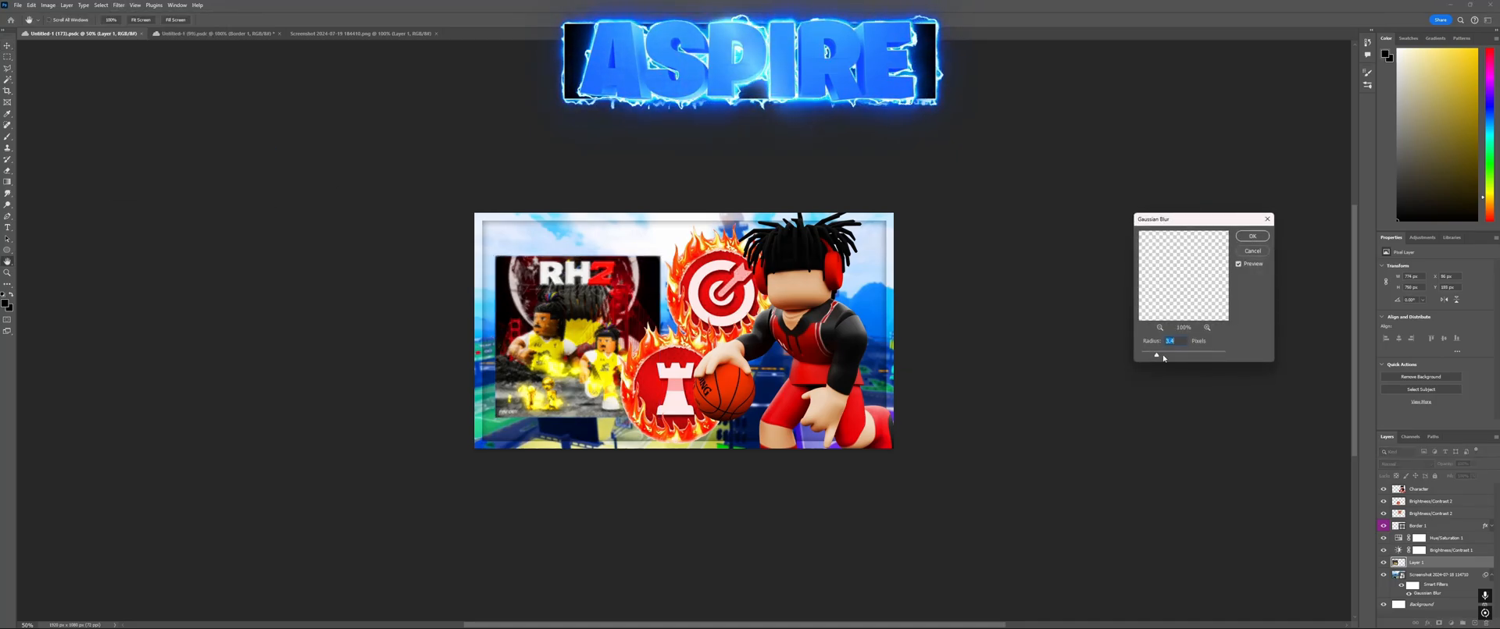
drag(1162, 358, 1163, 357)
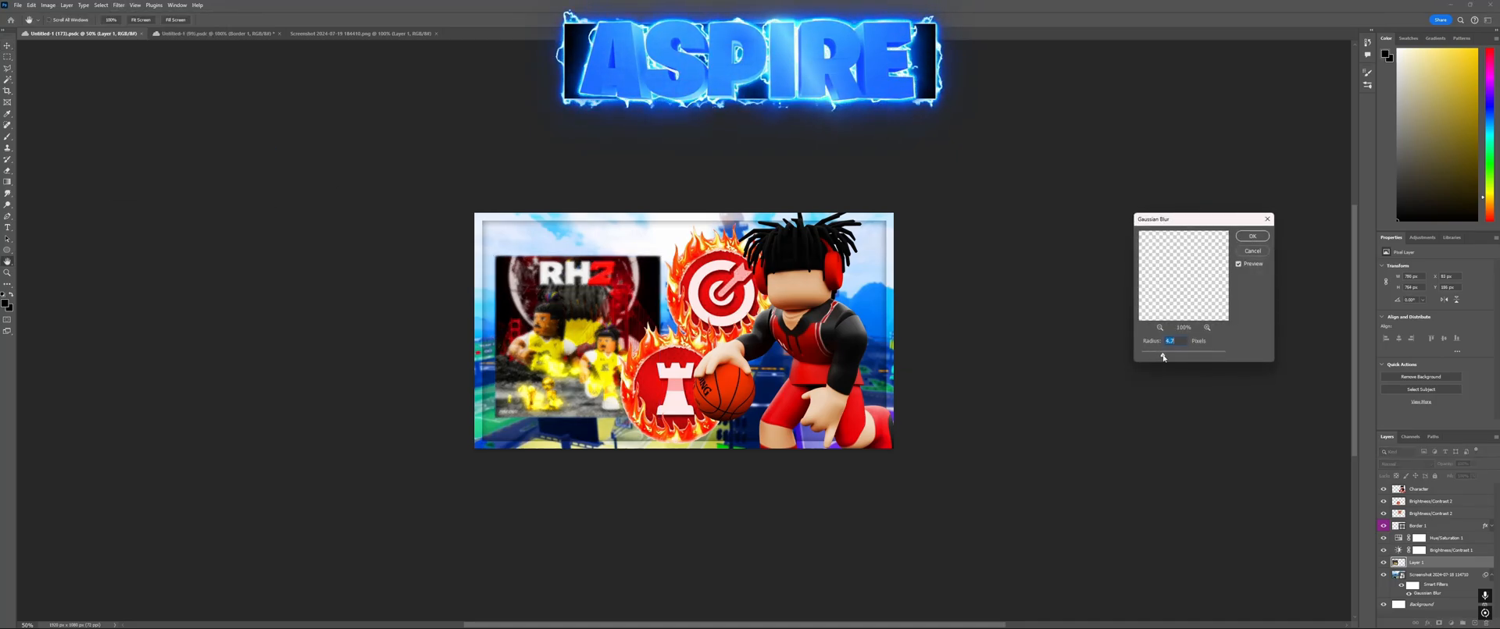
click(1252, 250)
click(118, 5)
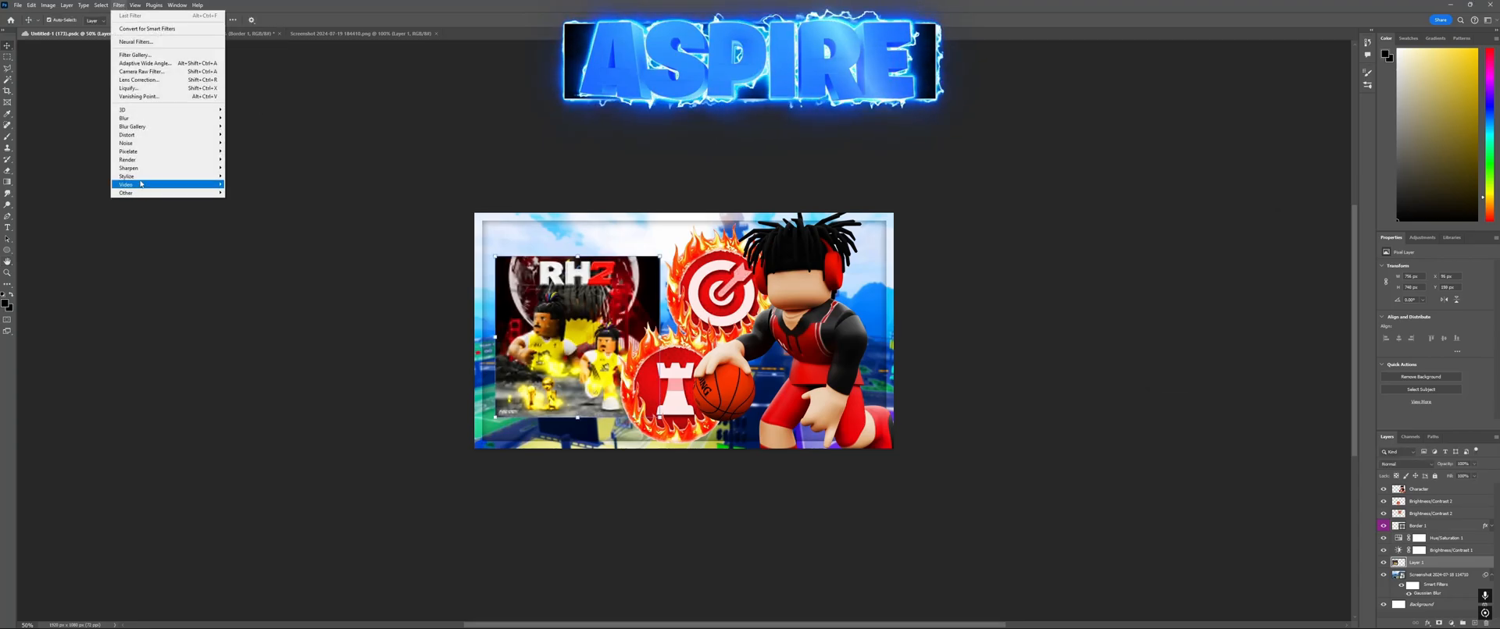
mouse_move(180, 152)
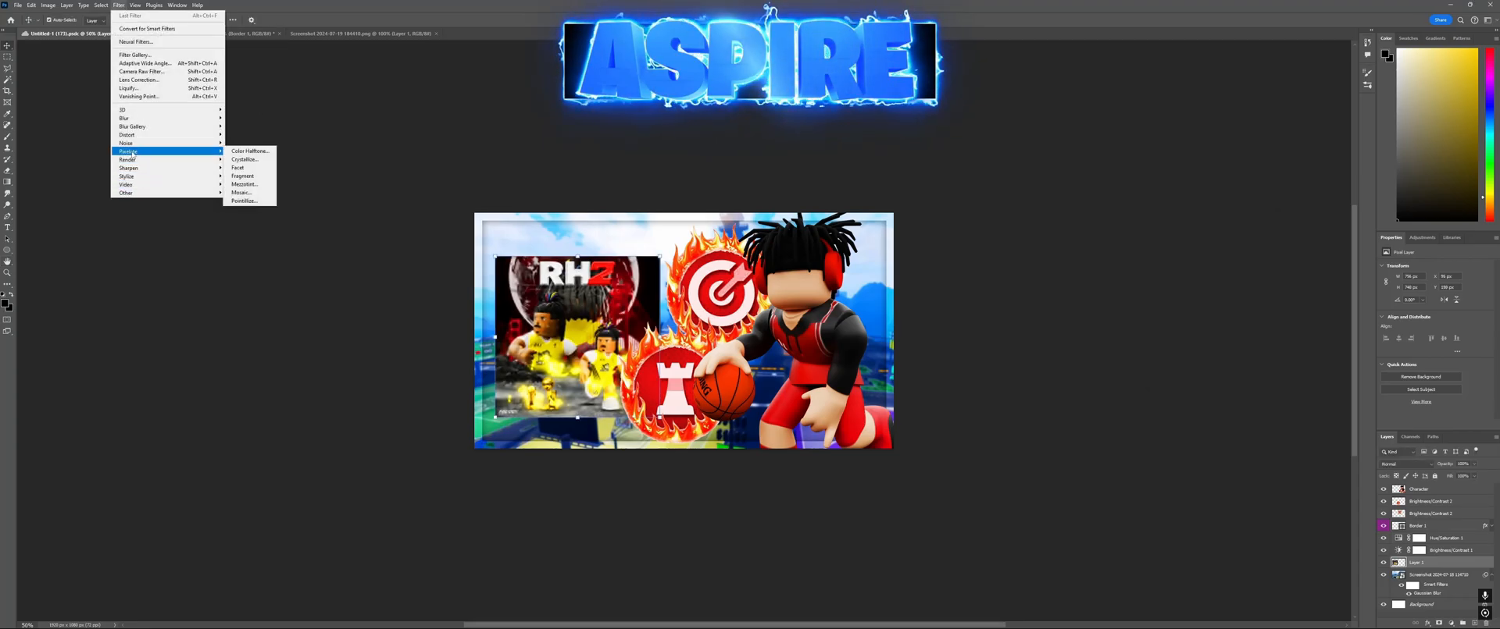
click(243, 193)
drag(682, 287, 690, 293)
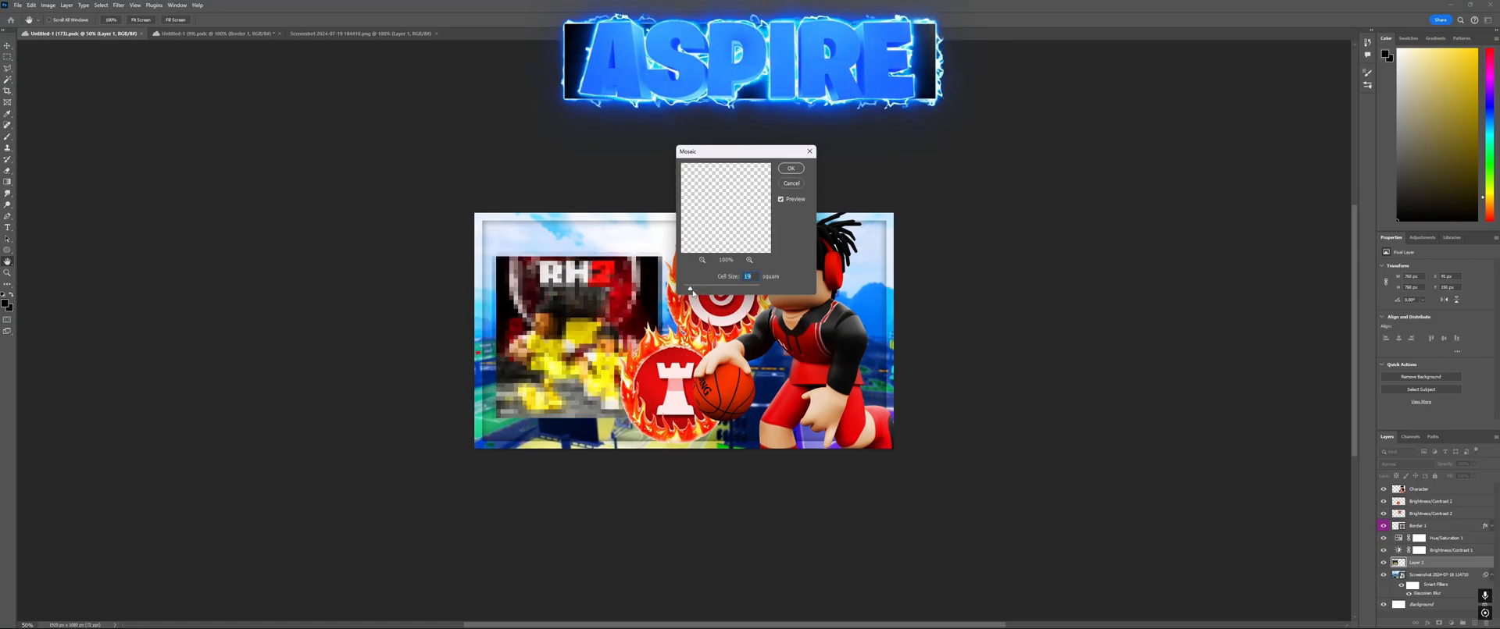
click(790, 184)
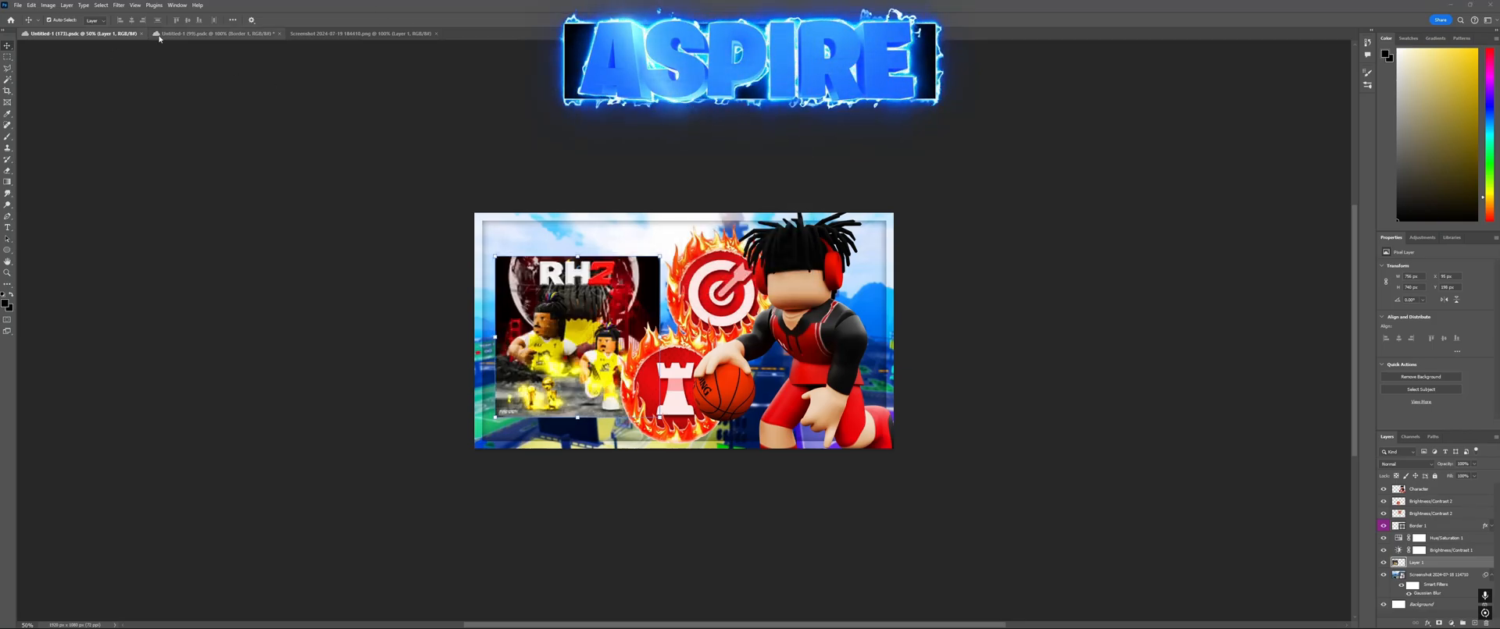
Step: Apply a Gaussian Blur to the RH2 icon layer, strong enough to soften its artwork
click(119, 5)
mouse_move(133, 117)
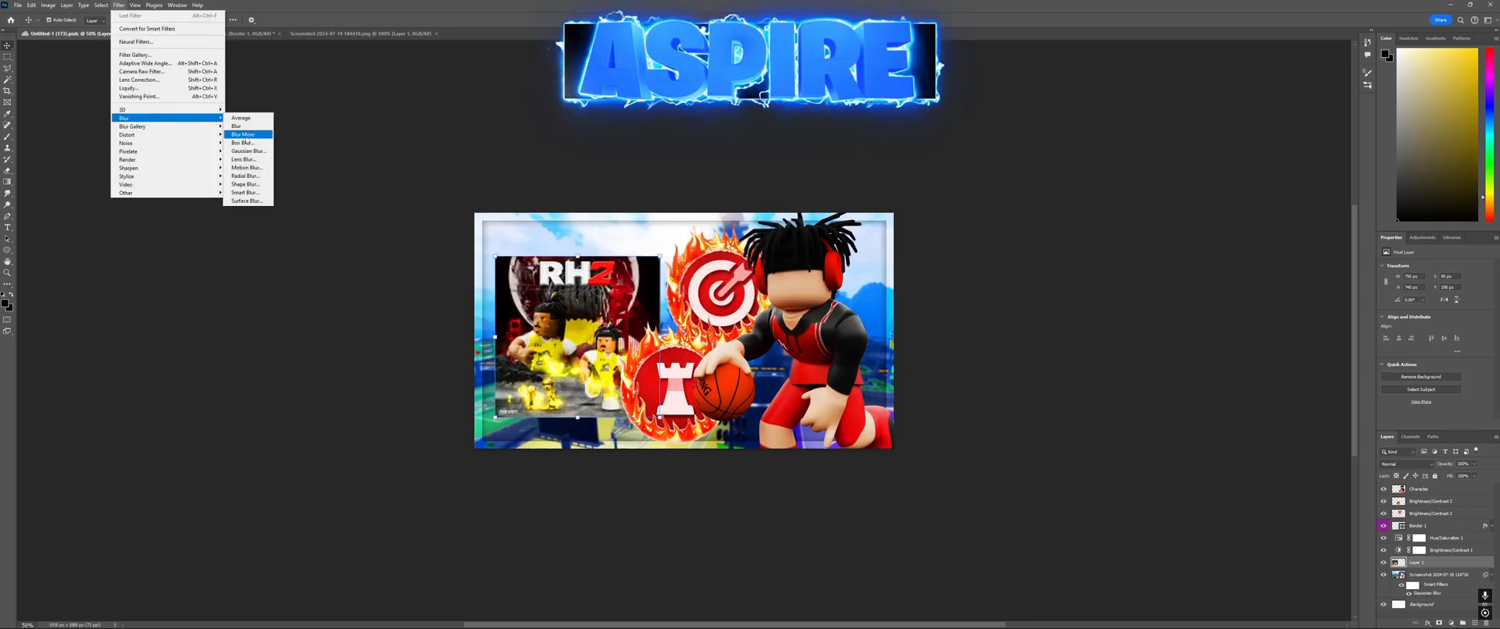
click(246, 152)
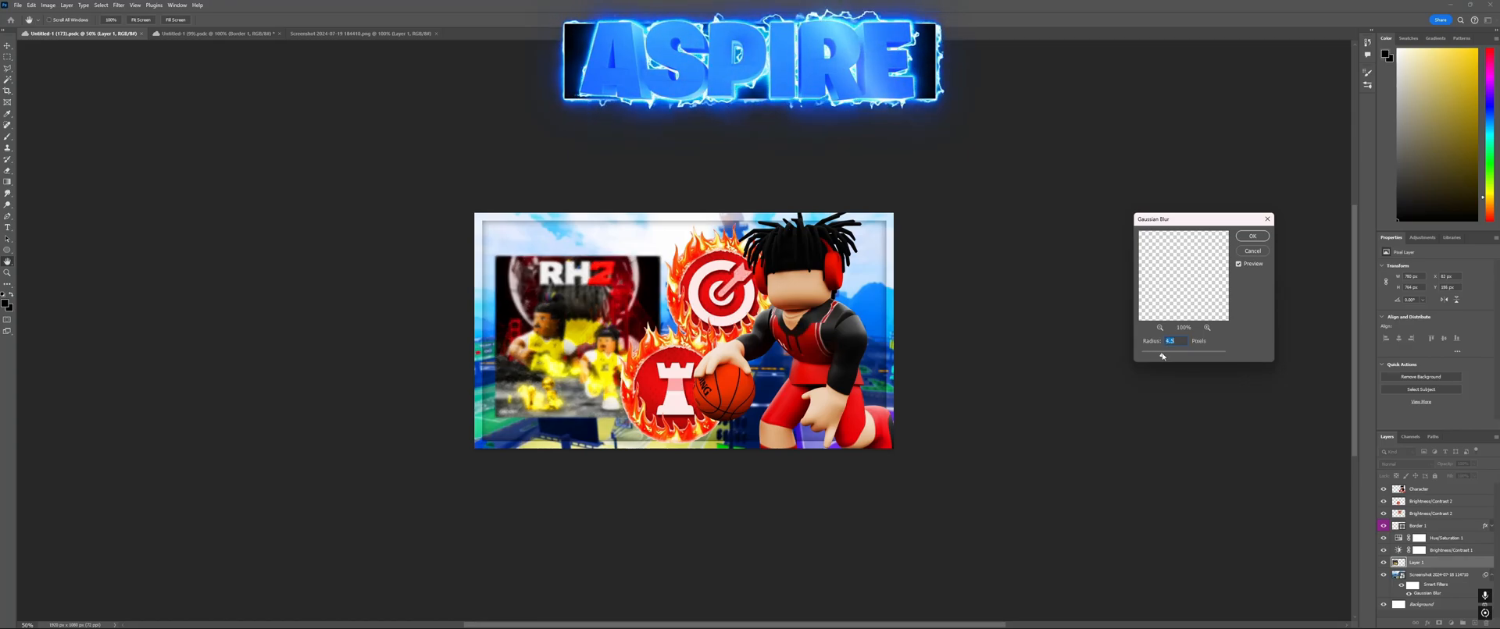
click(1253, 235)
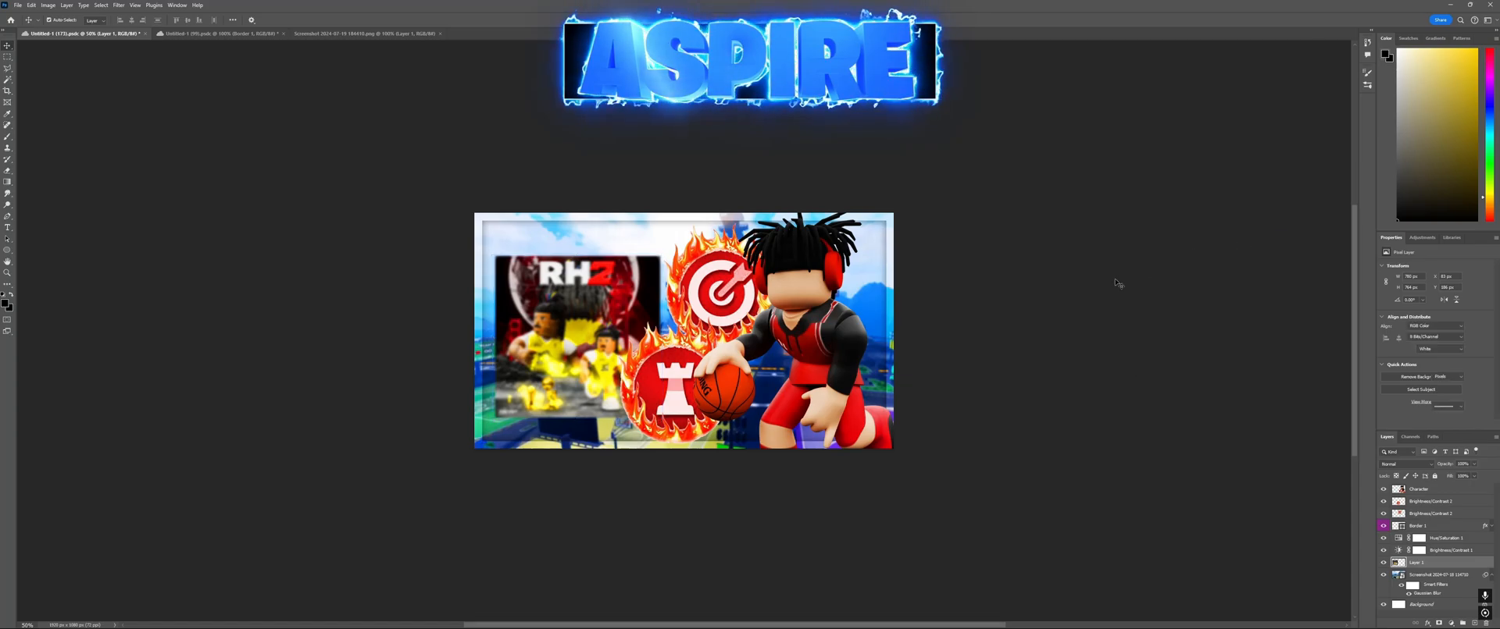
click(1102, 300)
Step: Add a white Outer Glow layer style to the Character layer with its opacity at 100%
click(837, 332)
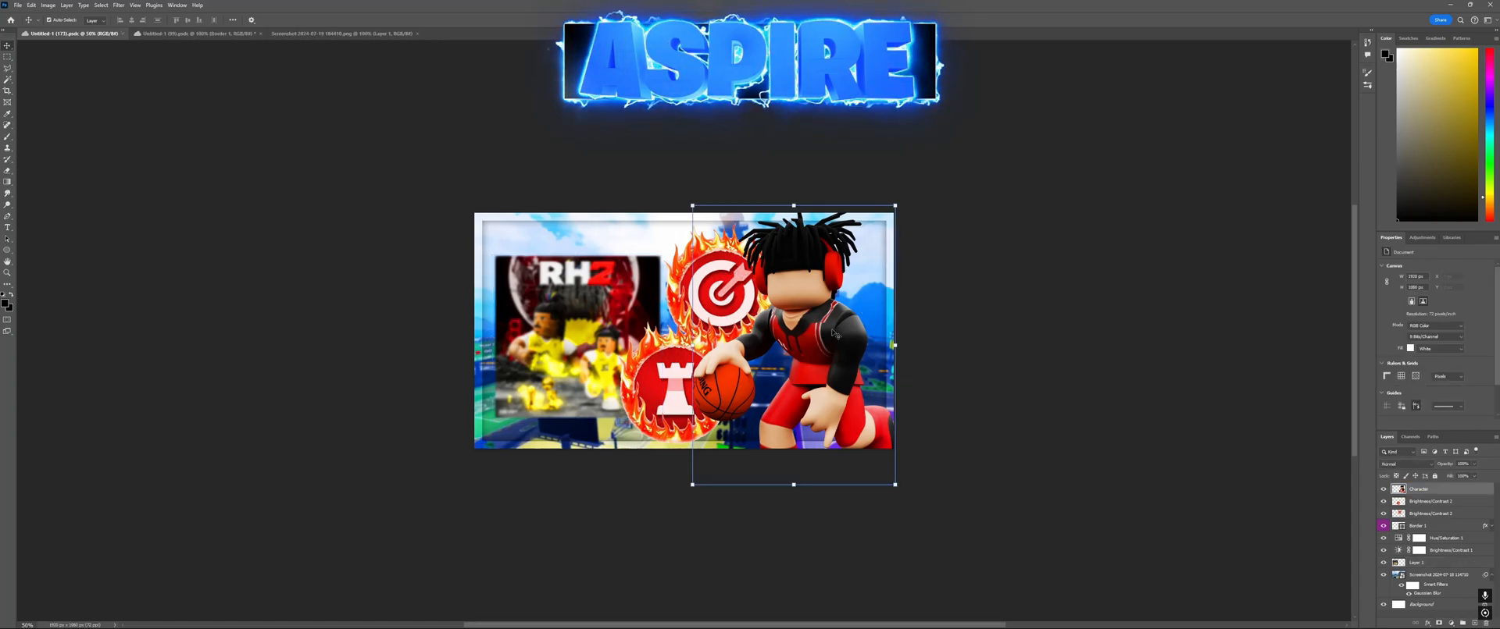
right_click(1426, 492)
click(1432, 377)
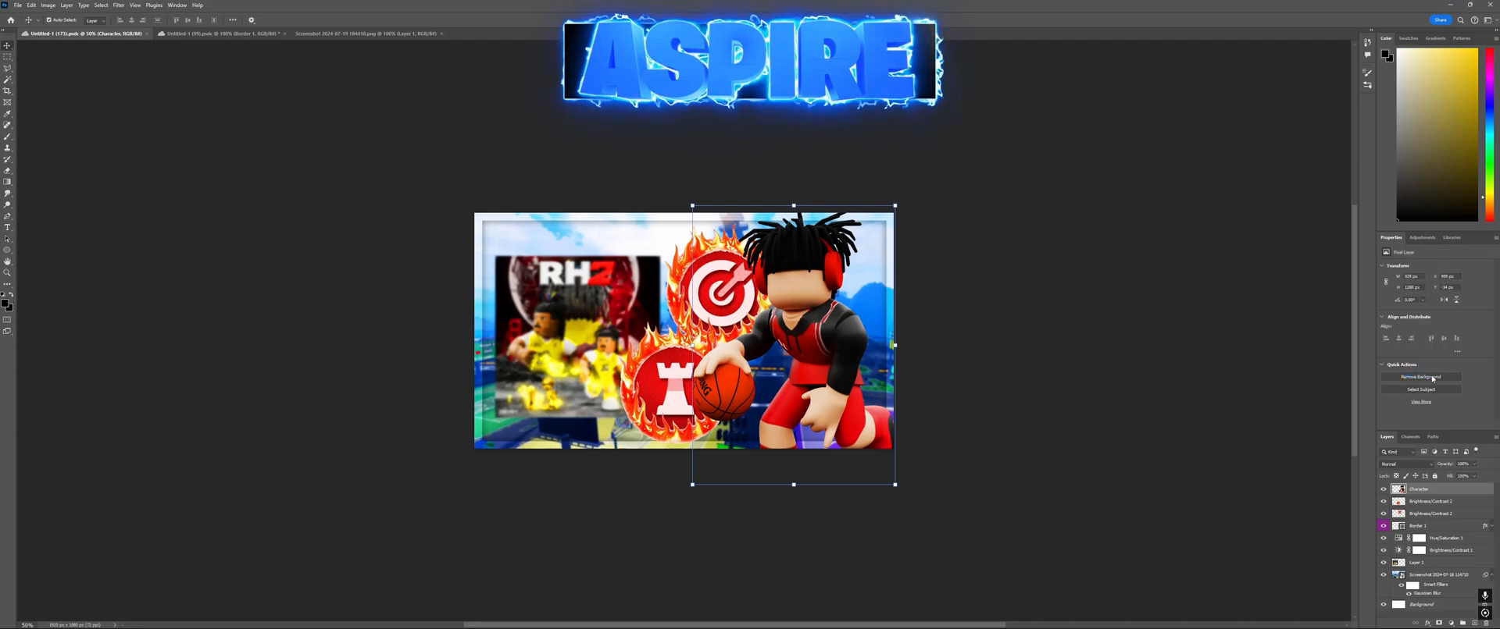
click(1104, 261)
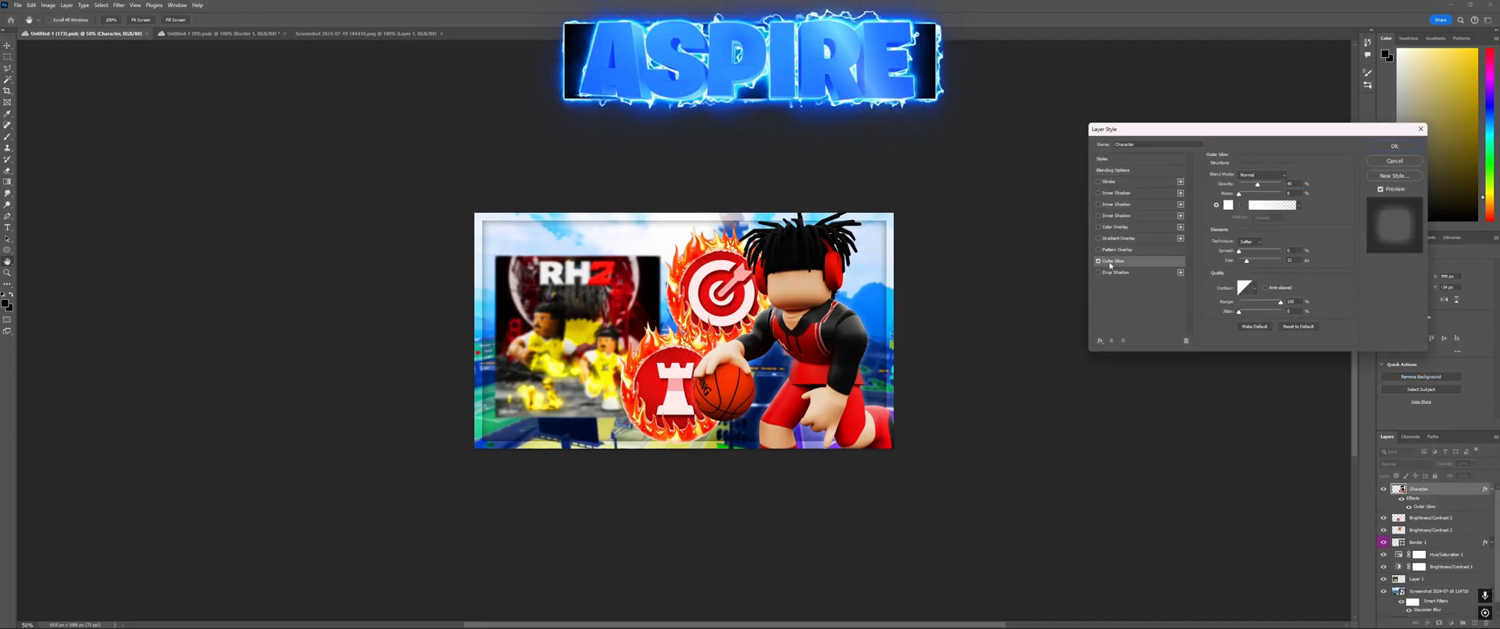
drag(1260, 190, 1281, 184)
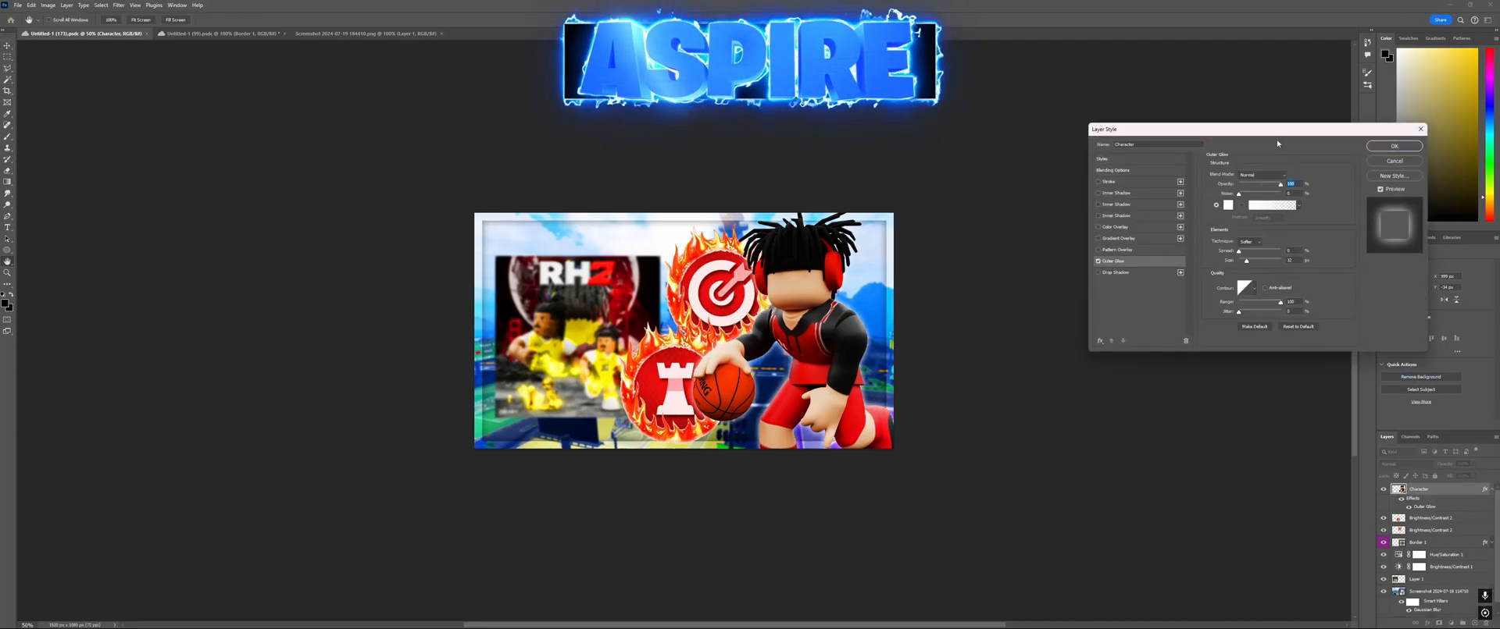
drag(1205, 130, 1050, 116)
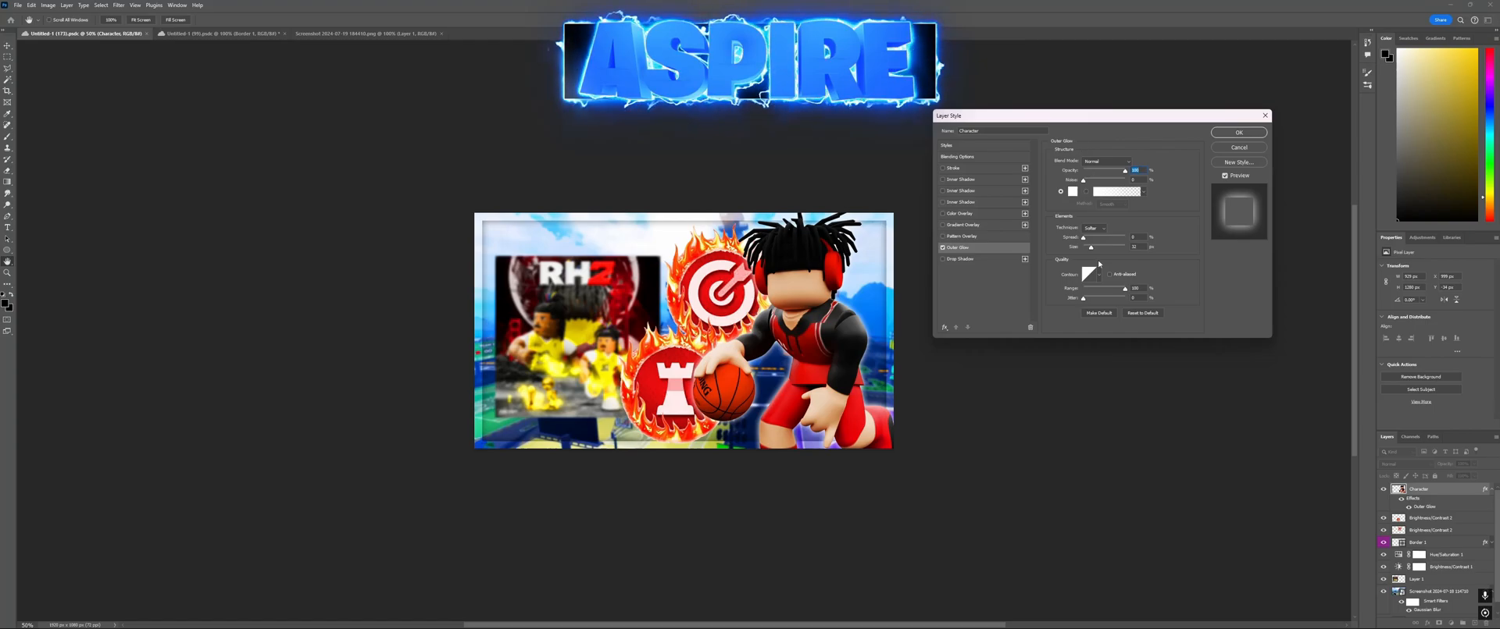
Step: Increase the character glow's spread and size, keep its range at 100%, apply the style and save the document
drag(1124, 290, 1055, 290)
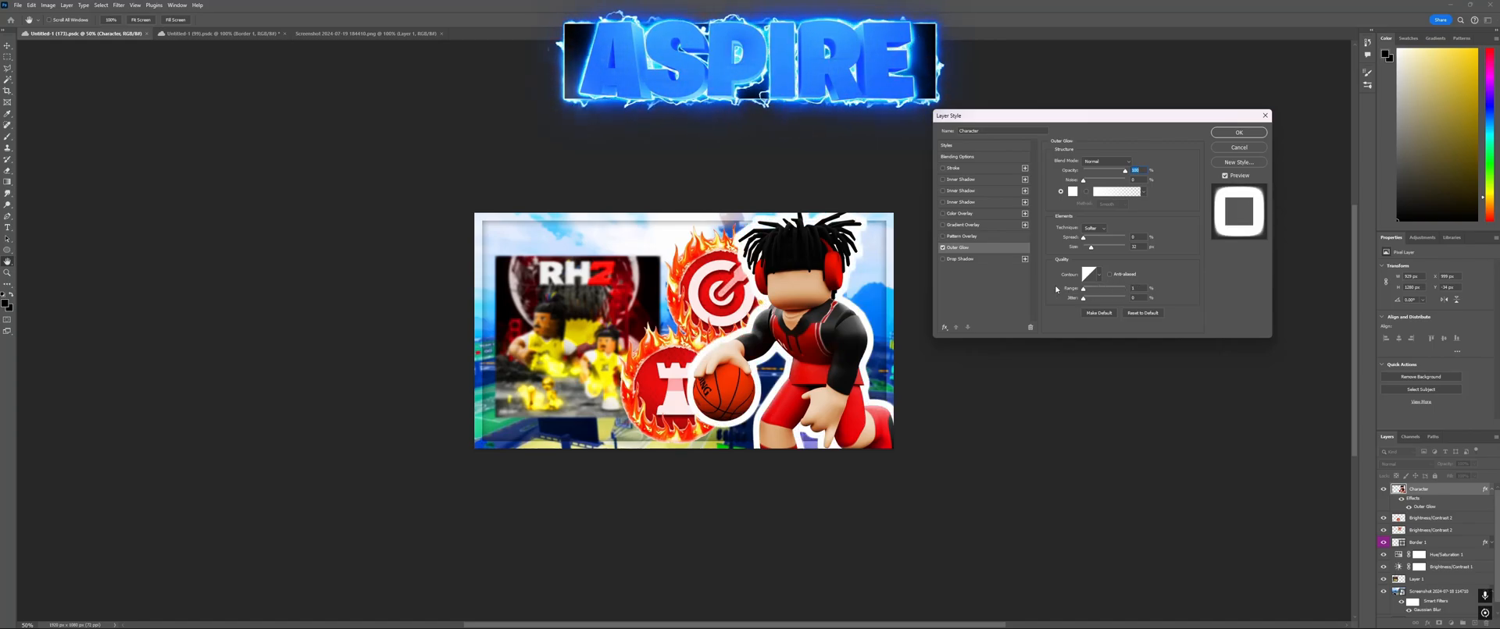
drag(1083, 290, 1114, 292)
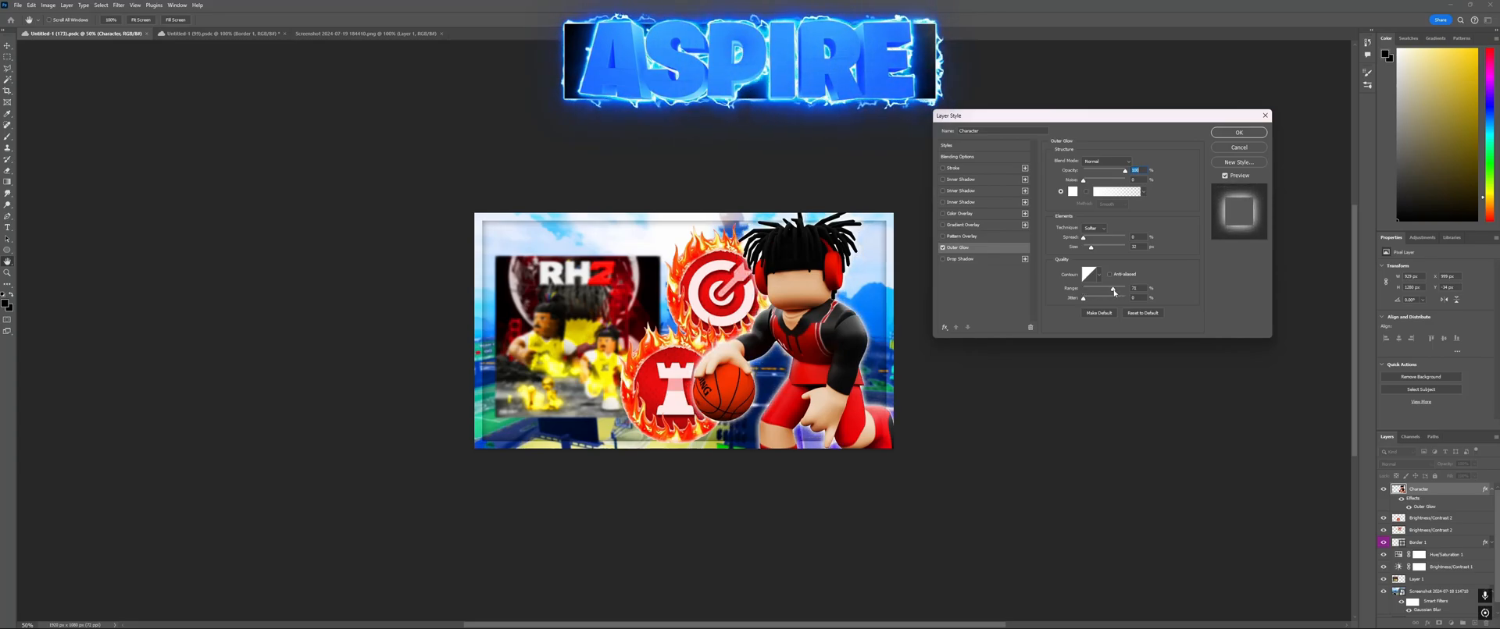
mouse_move(1094, 253)
mouse_down()
mouse_move(1130, 250)
mouse_move(1087, 241)
mouse_up()
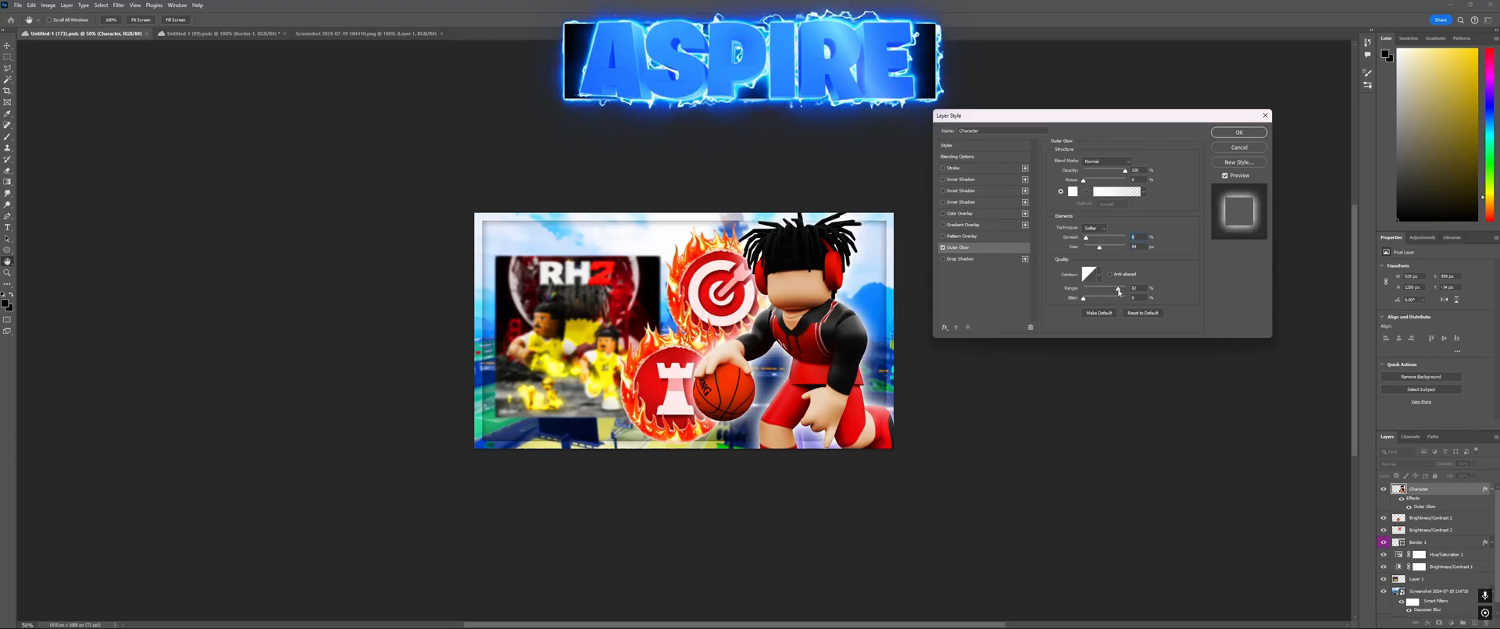
drag(1116, 293, 1118, 294)
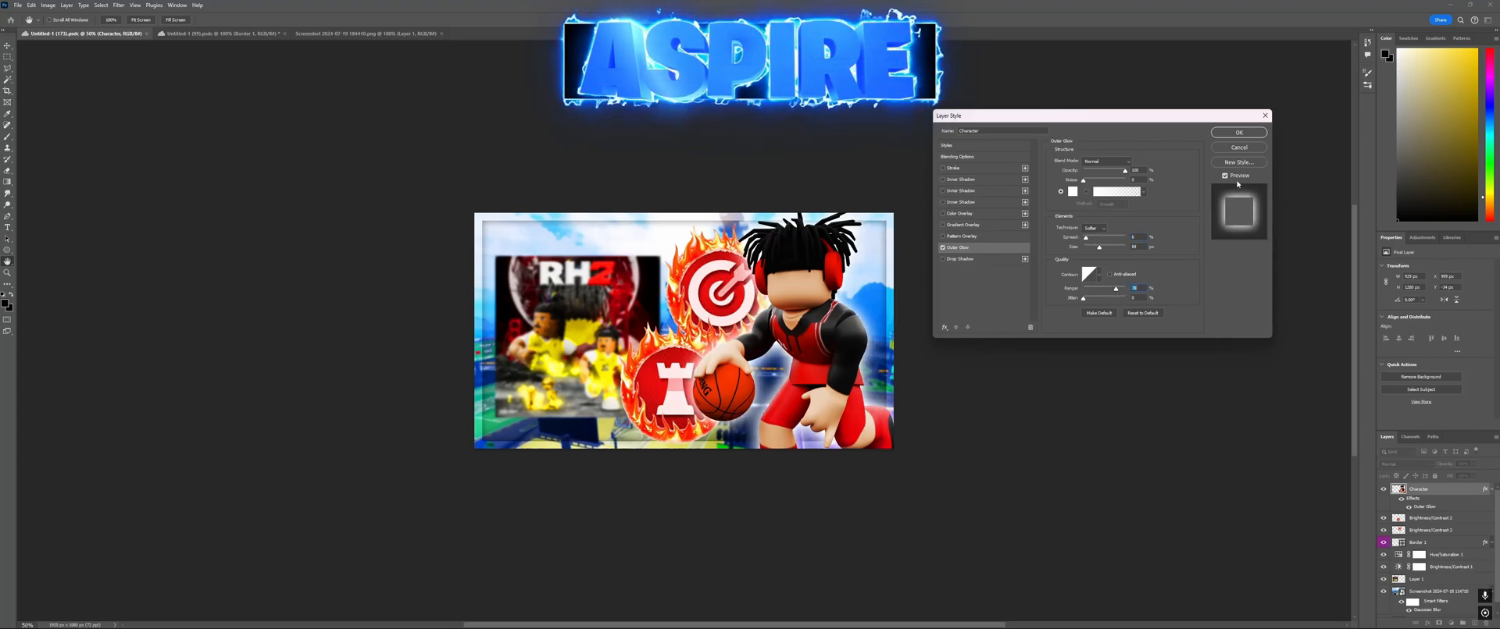
drag(1082, 242, 1098, 251)
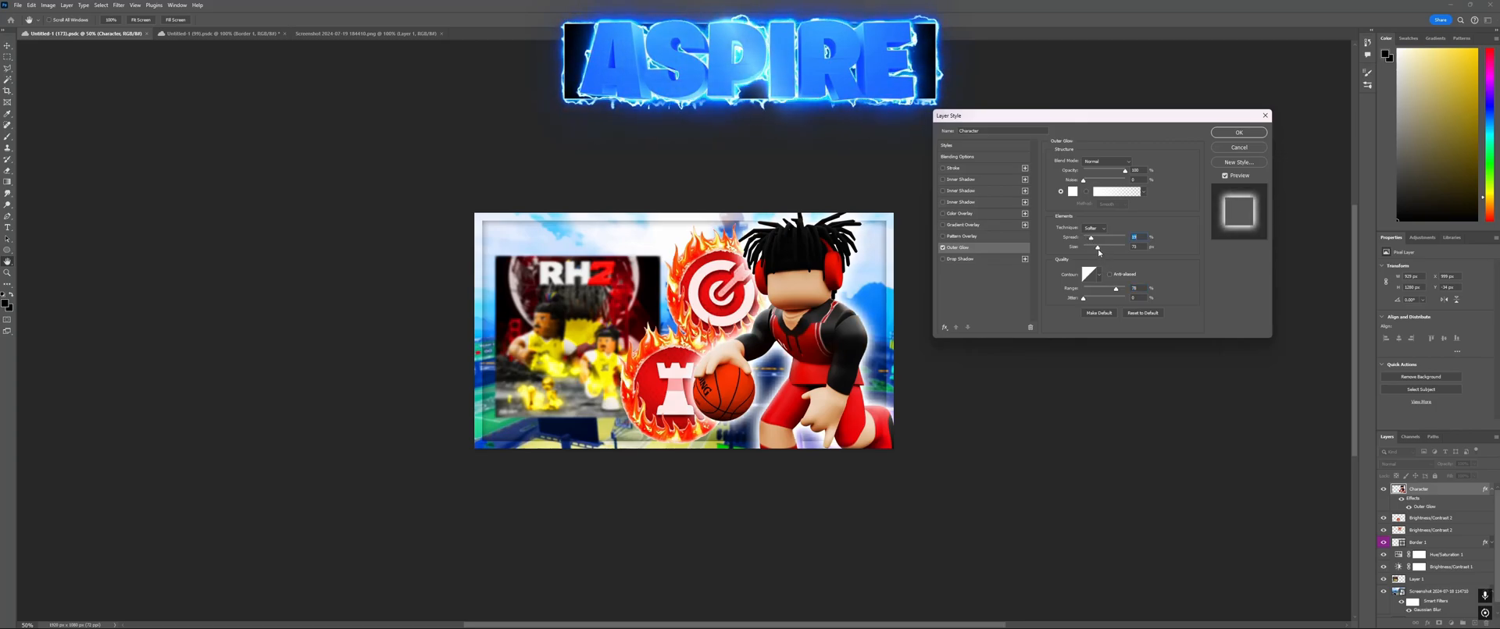
drag(1117, 289, 1127, 292)
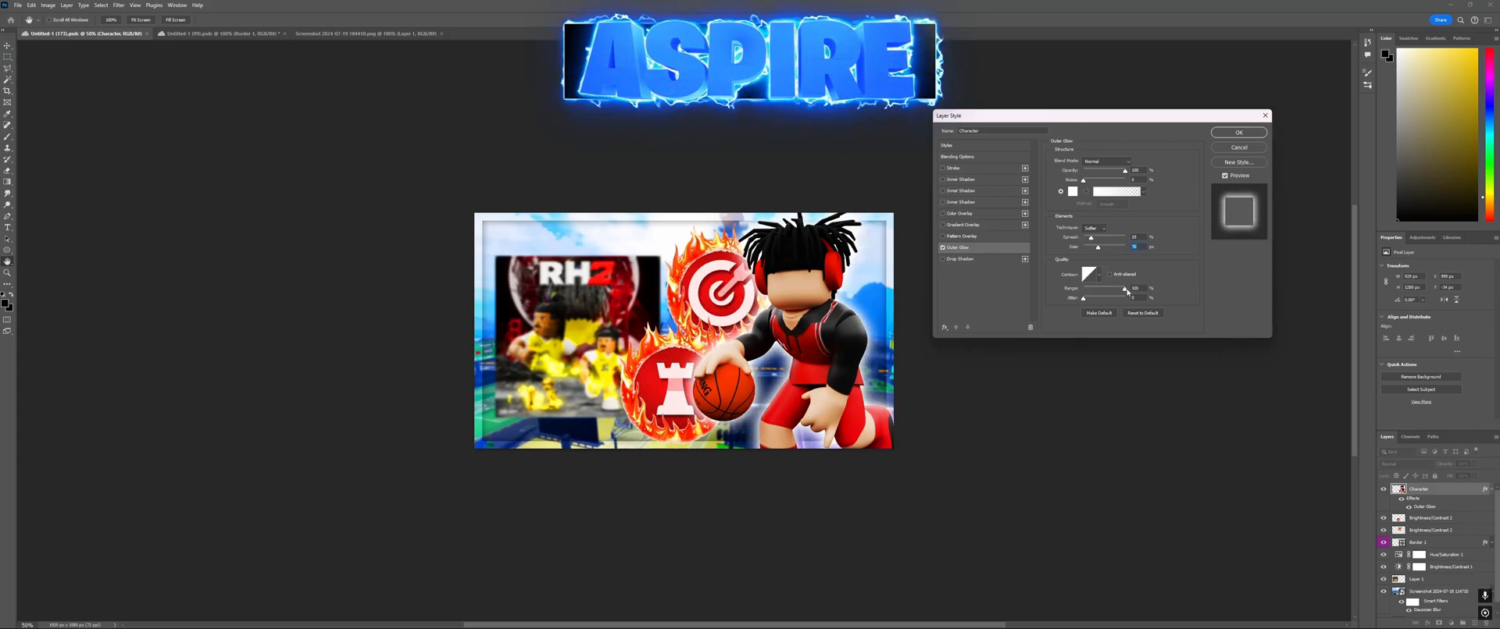
key(Return)
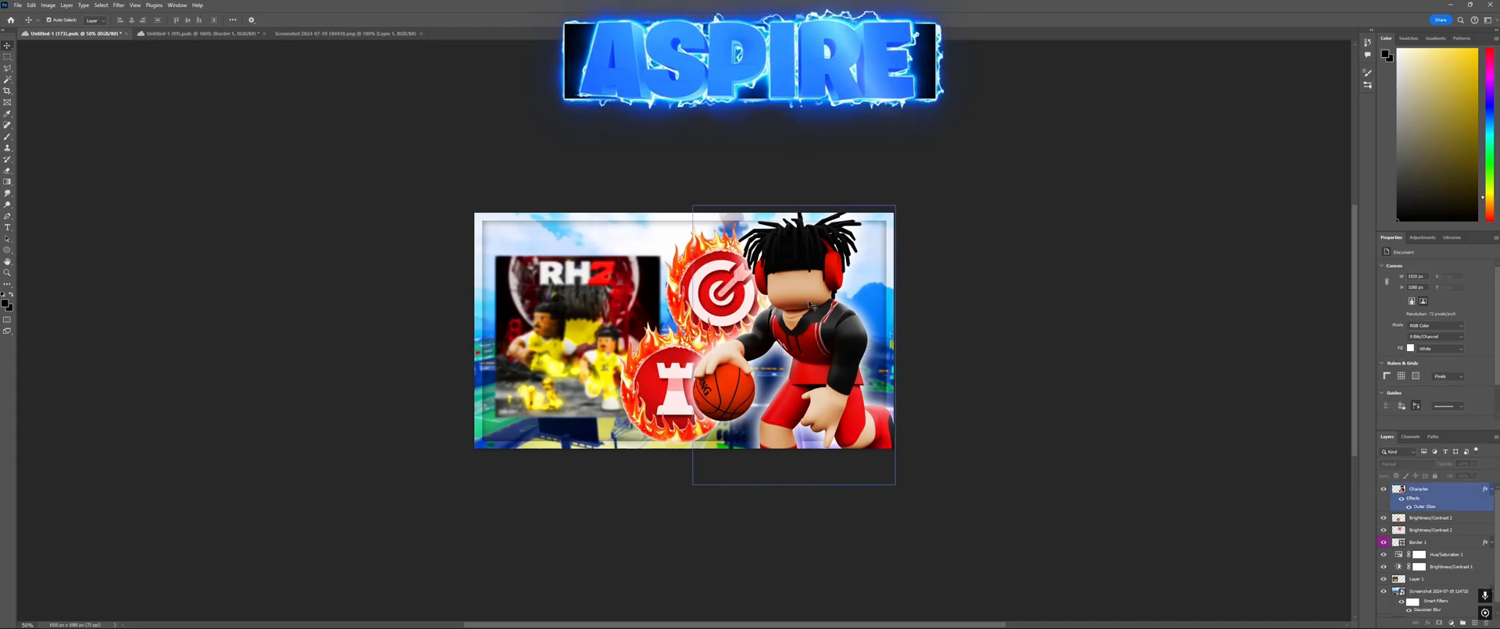
key(ctrl+s)
Step: Add an Outer Glow layer style to the target badge layer
click(1445, 531)
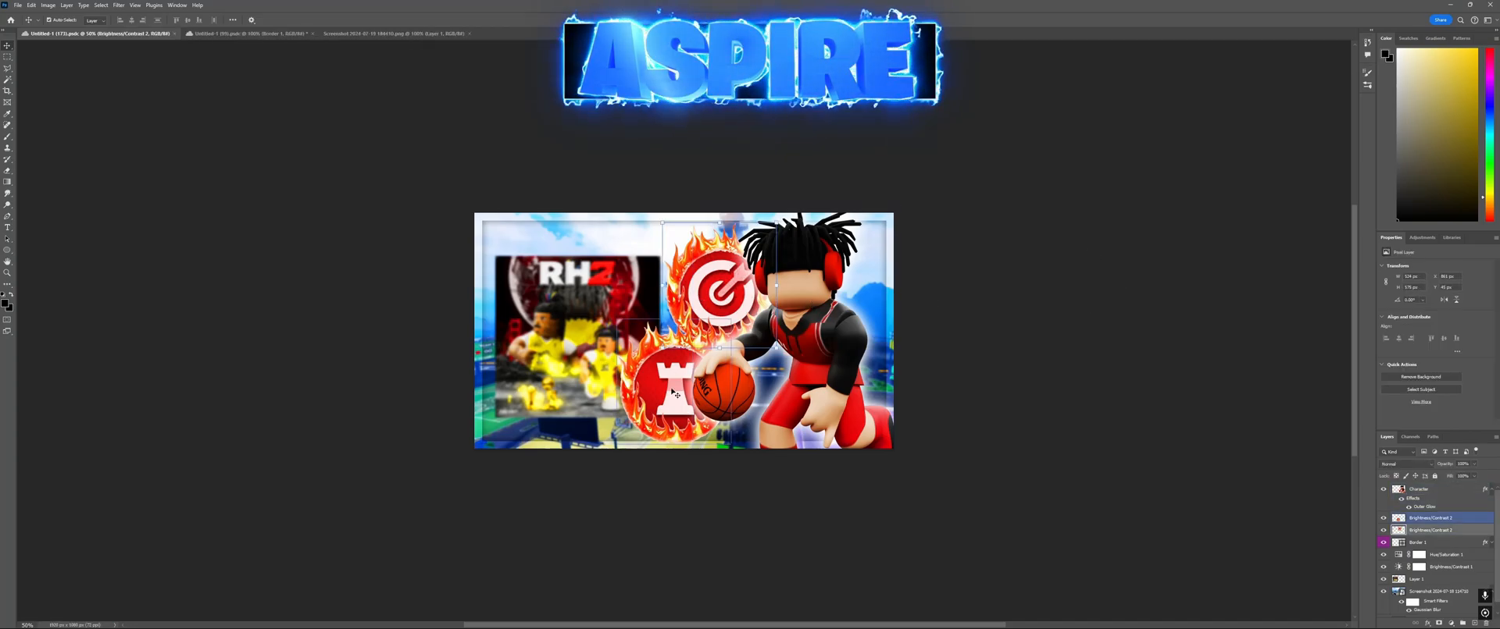
right_click(1413, 531)
click(1437, 295)
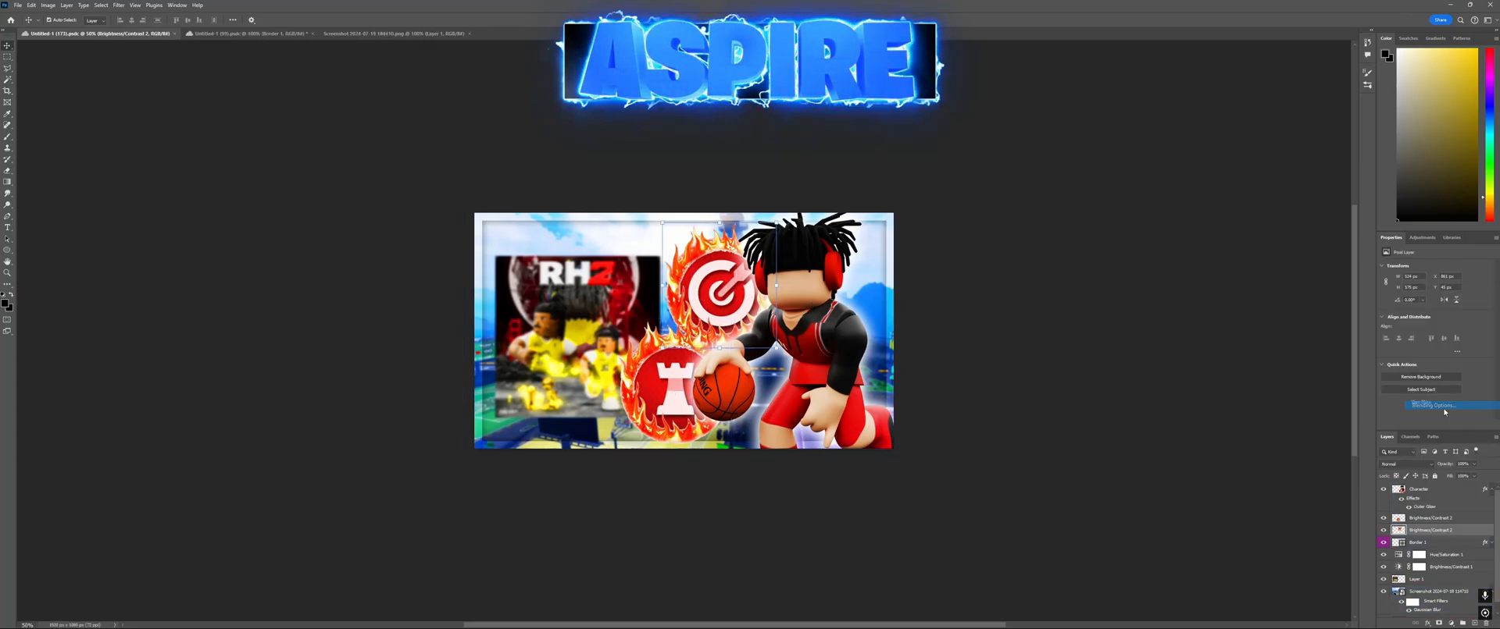
click(943, 248)
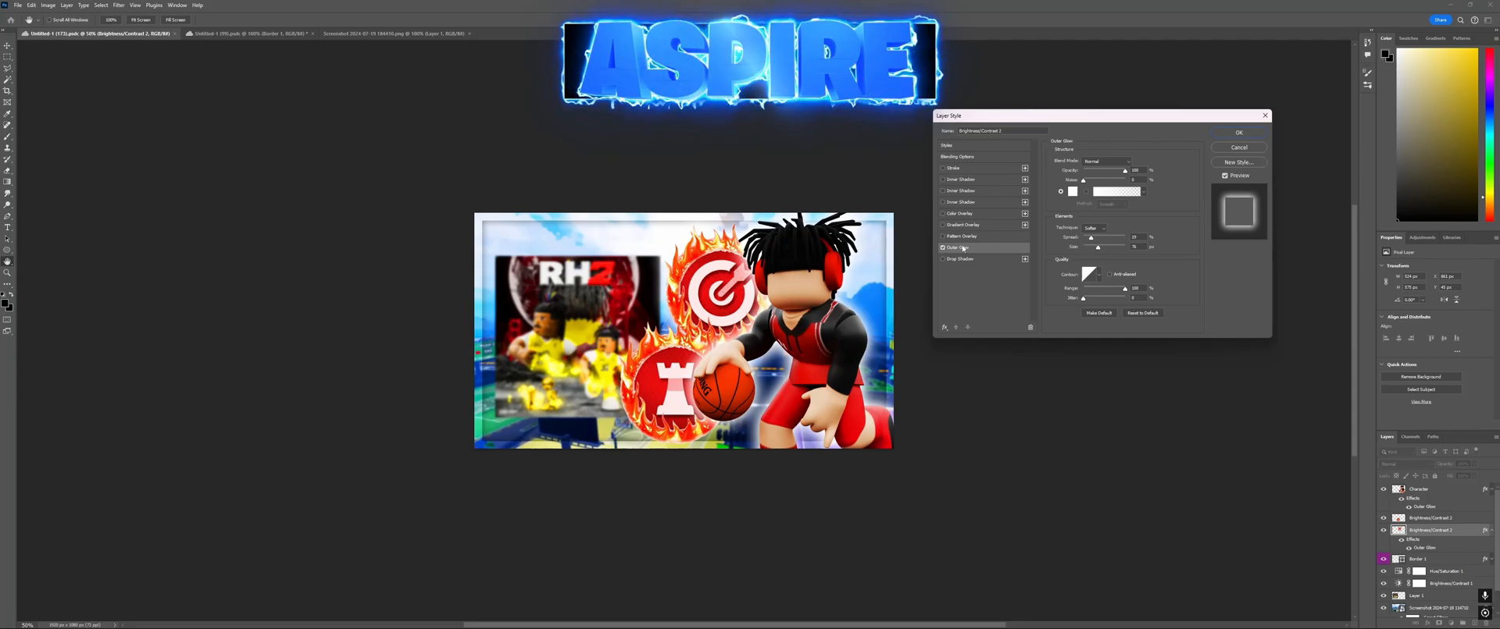
Step: Set the target badge's glow colour to a saturated orange-red and apply the layer style
click(1072, 192)
text(ff0000)
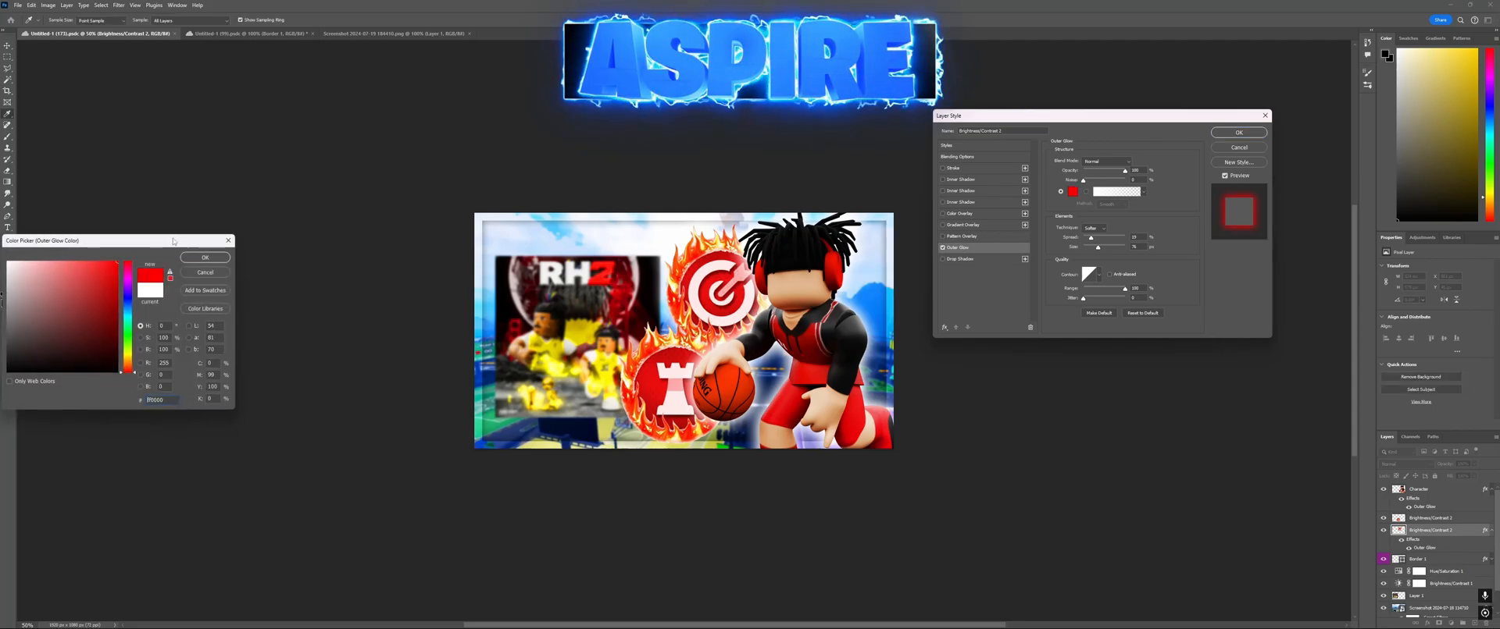
drag(99, 300, 119, 262)
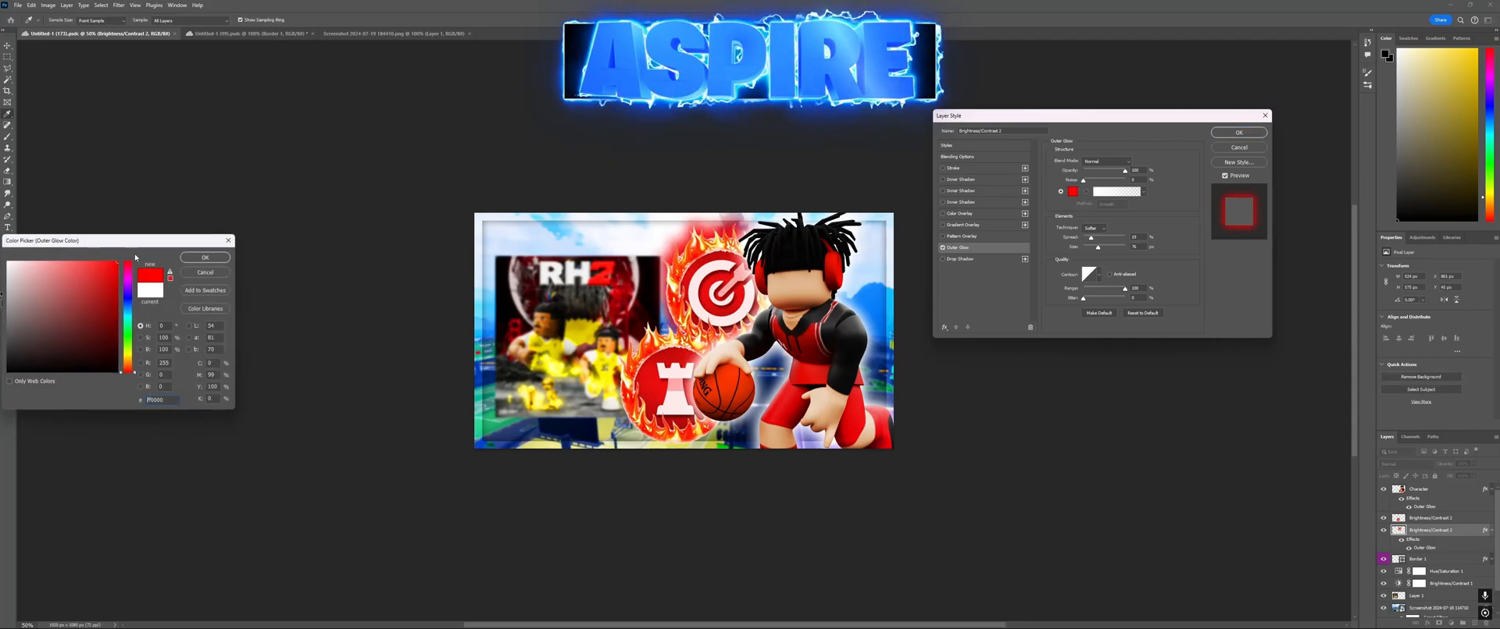
drag(128, 360, 129, 370)
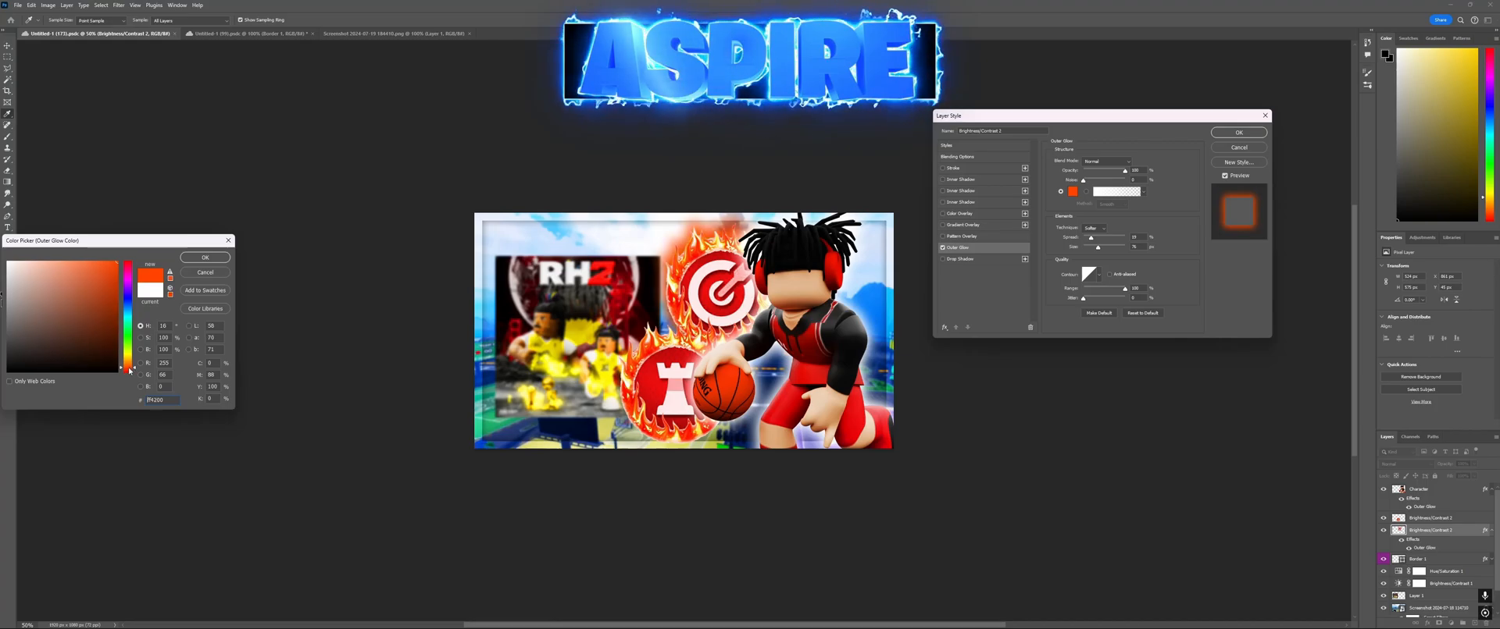
click(205, 258)
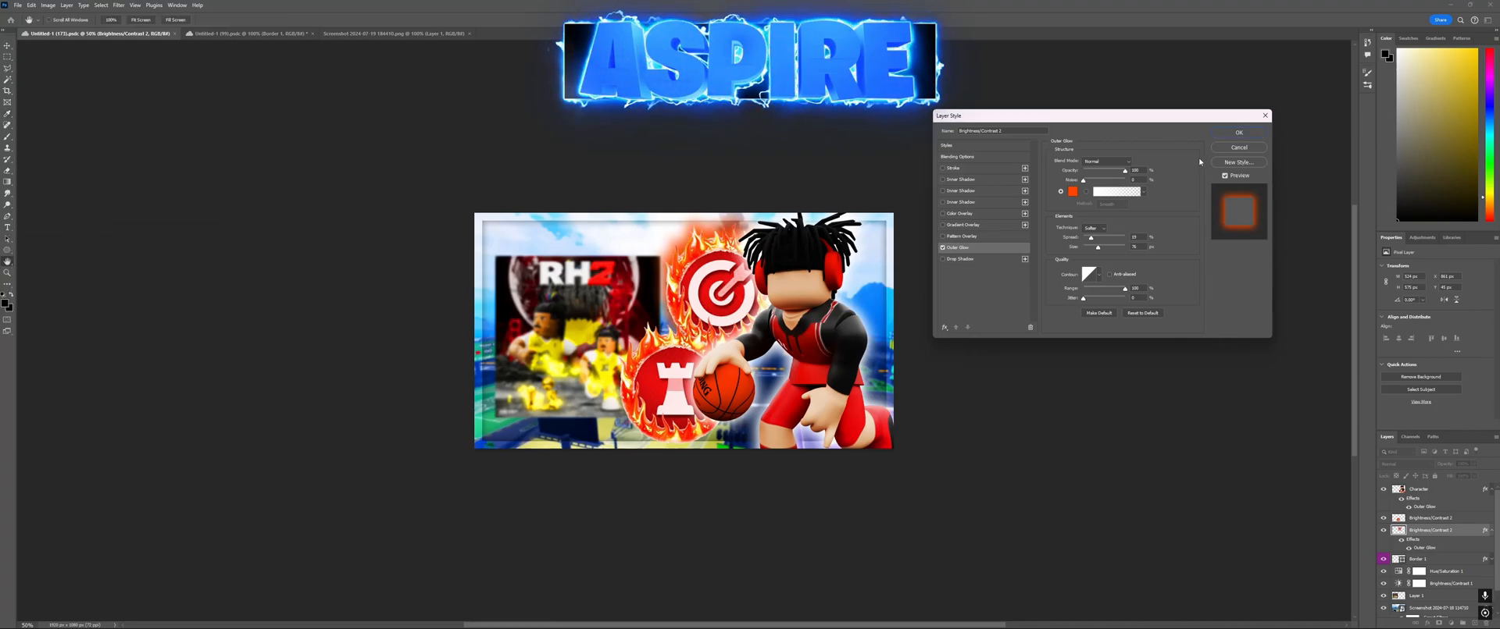
click(1239, 132)
Step: Add the same orange-red Outer Glow layer style to the rook badge layer and save the document
click(1443, 517)
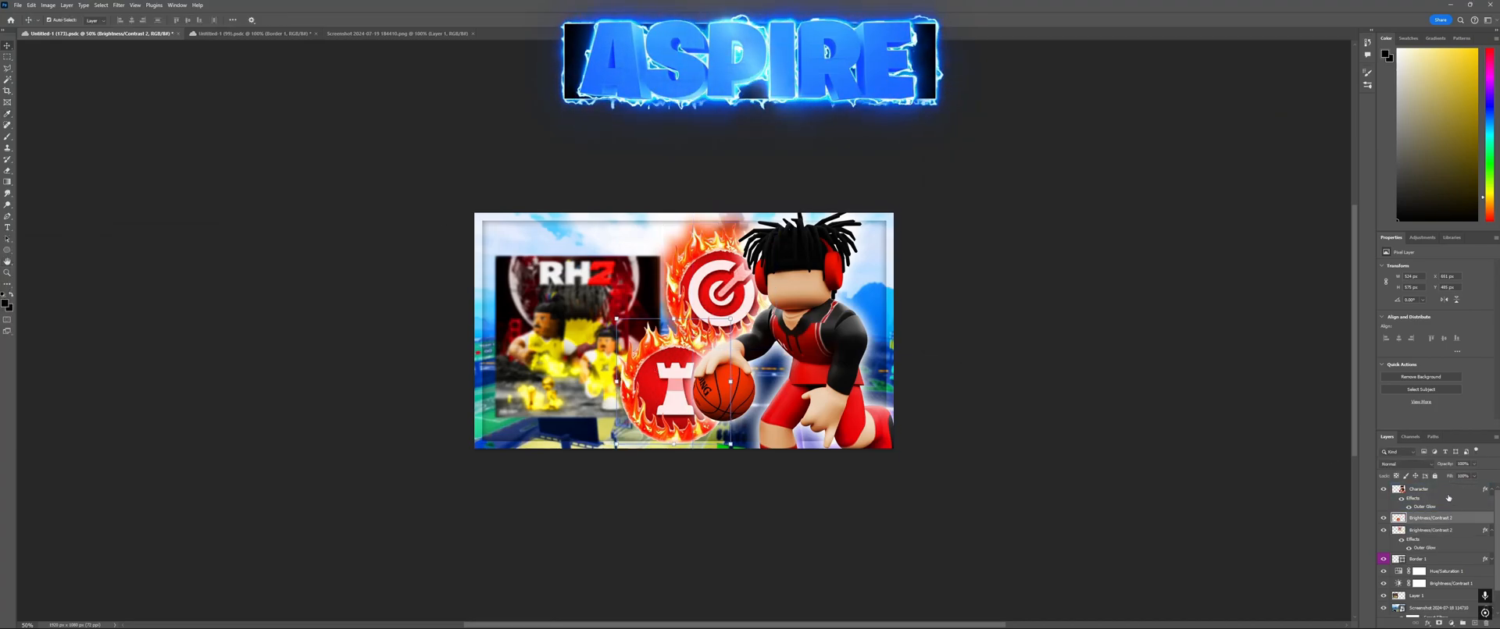
right_click(1445, 522)
click(1429, 395)
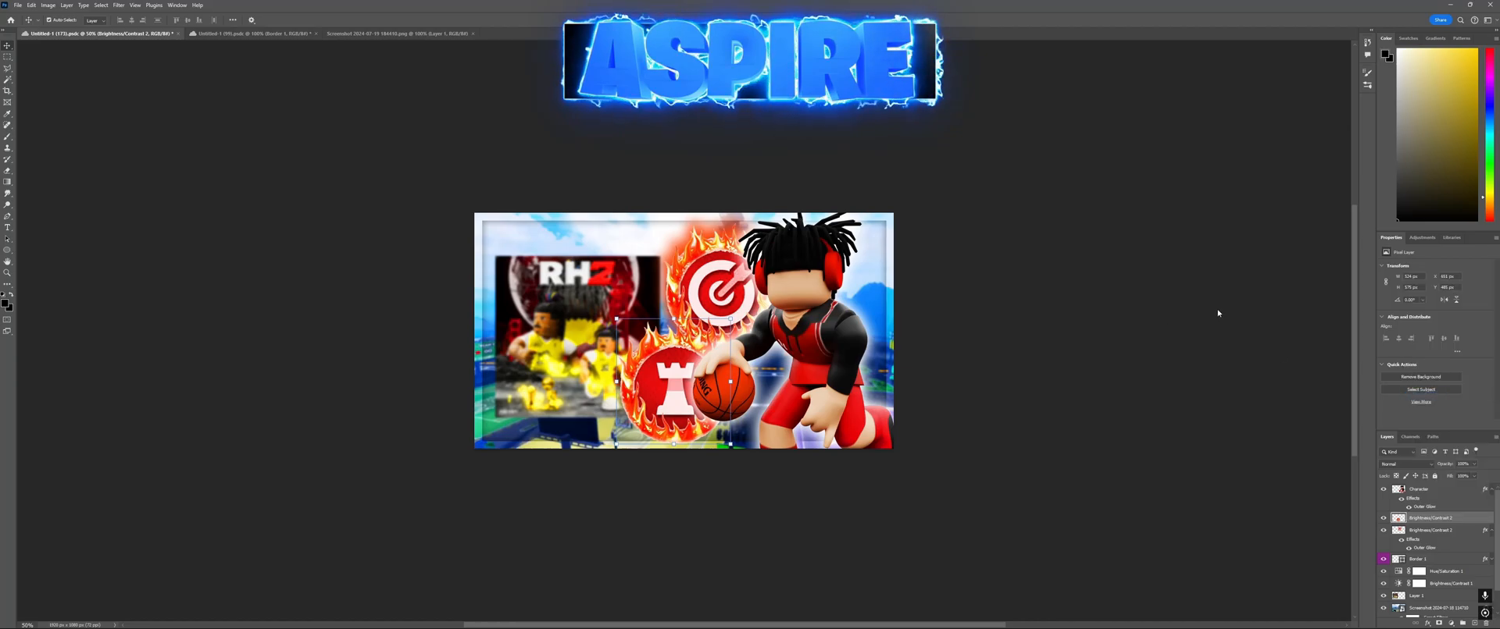
click(957, 247)
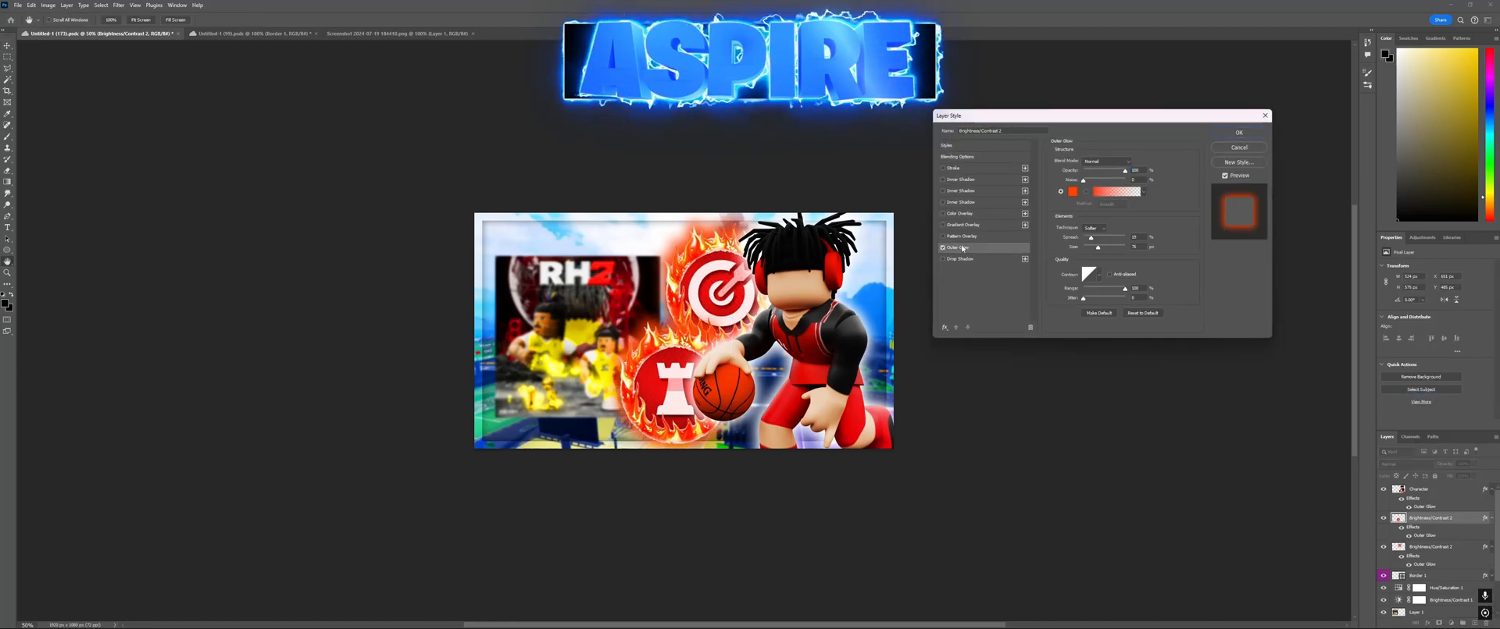
click(1238, 133)
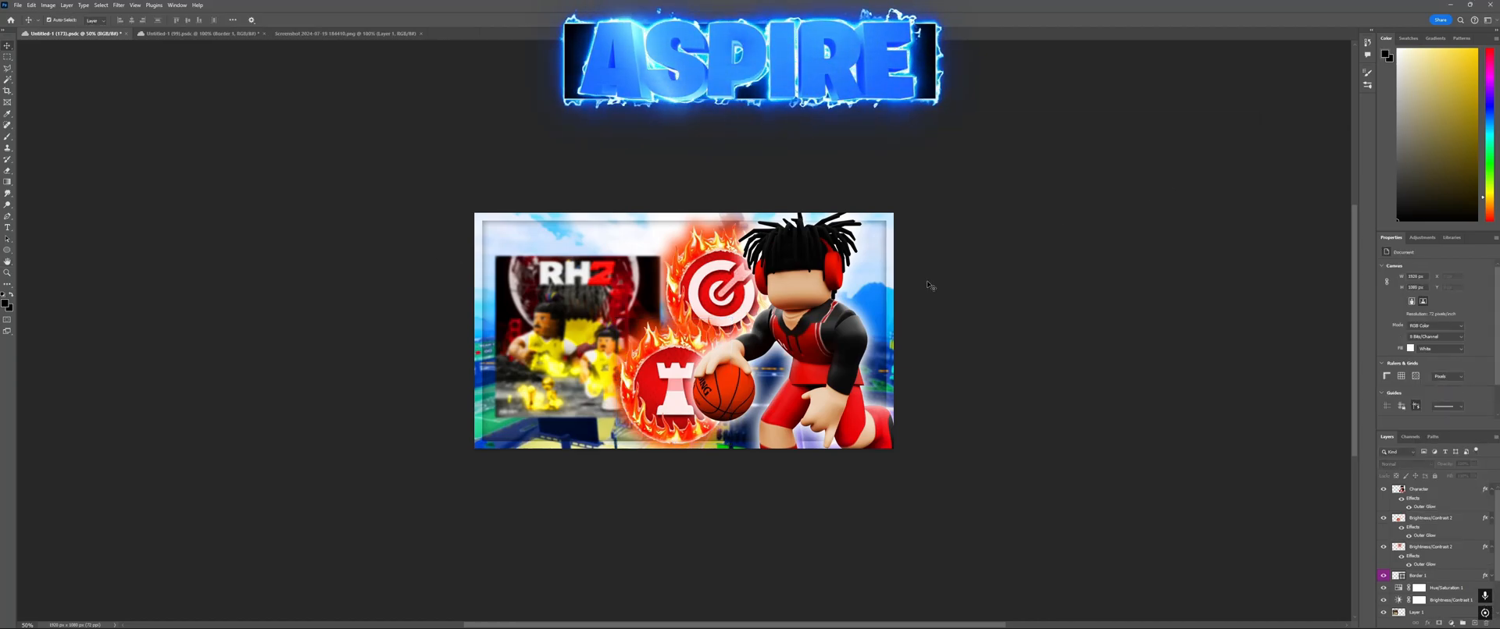
key(ctrl+s)
Step: Add a Stroke layer style to the RH2 icon layer, Layer 1
click(1437, 505)
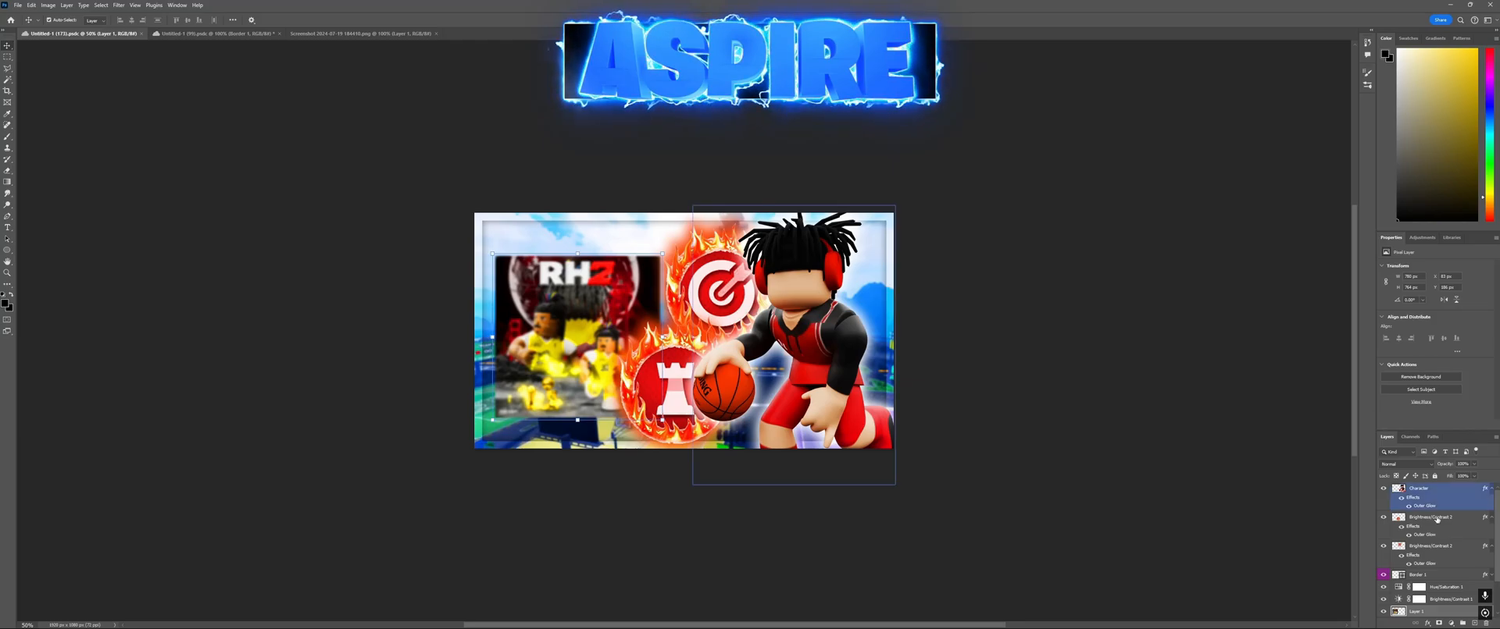
scroll(1441, 507, down, 5)
right_click(1437, 508)
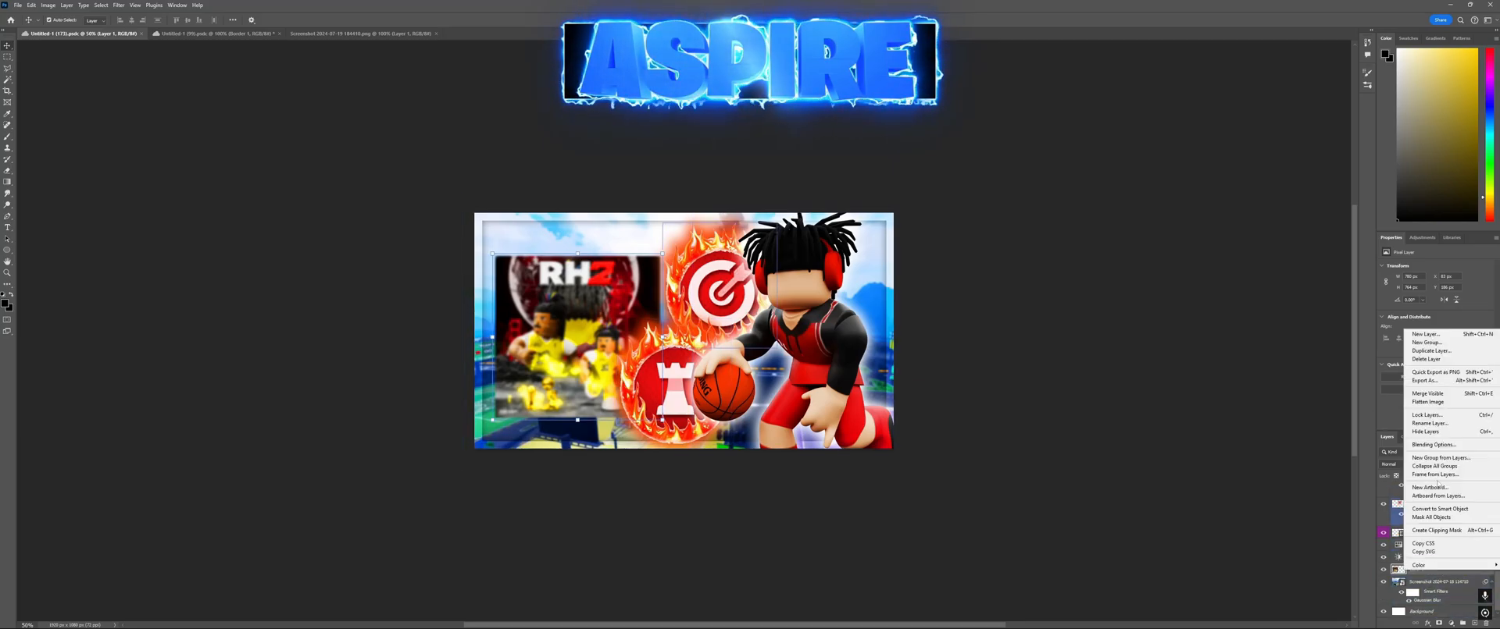
click(1433, 445)
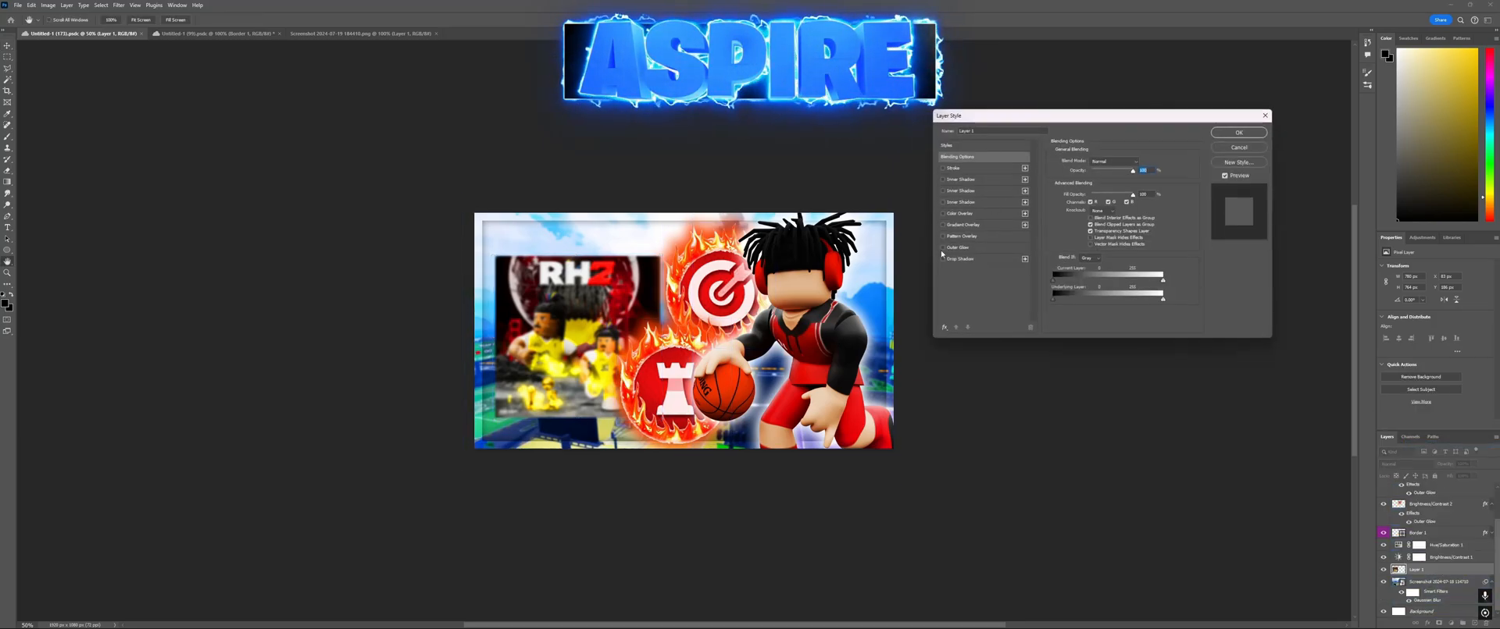
click(953, 168)
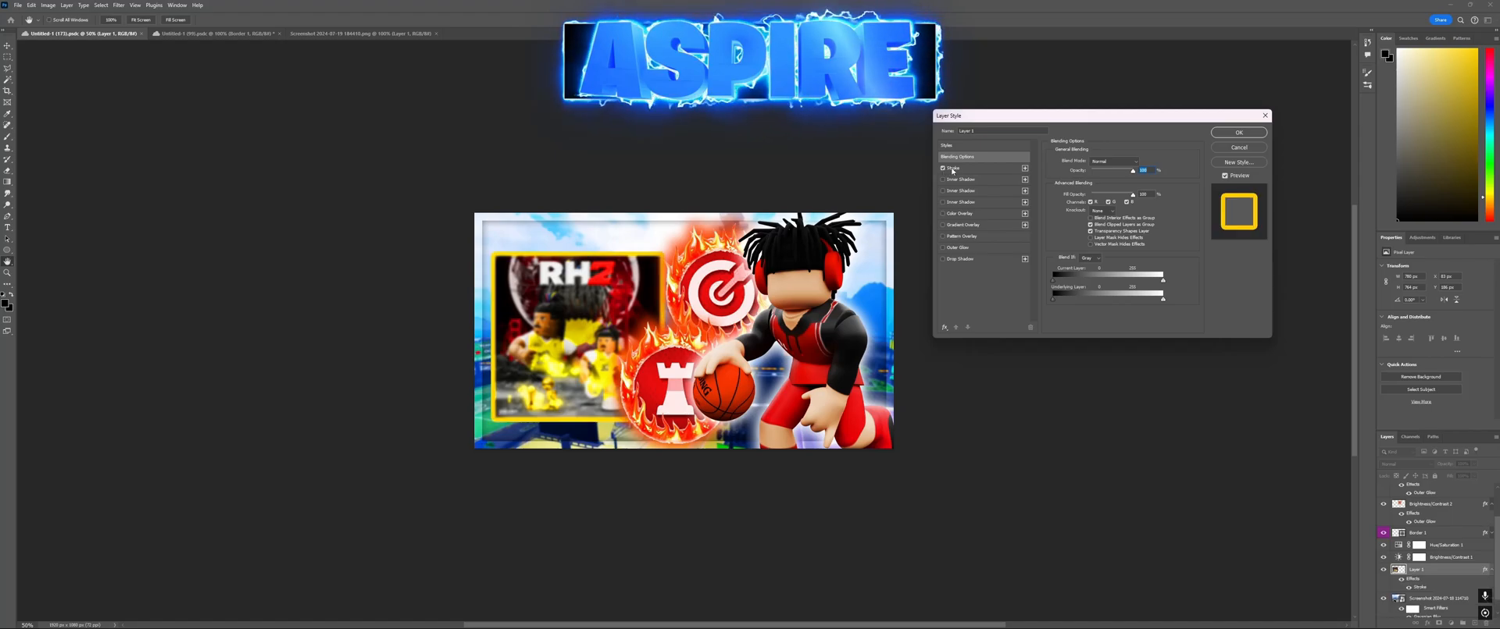
Step: Set the RH2 icon's stroke colour to a bright yellow-green and reduce the stroke size slightly
click(1076, 225)
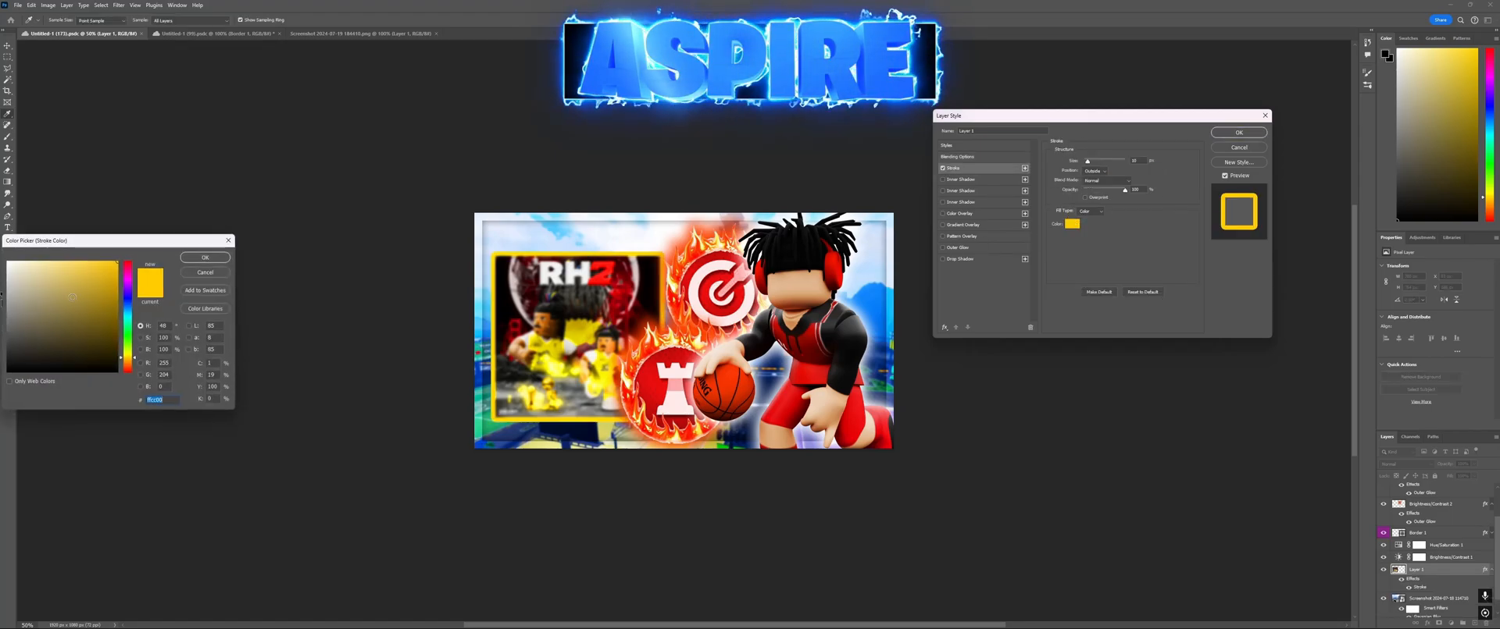
click(129, 360)
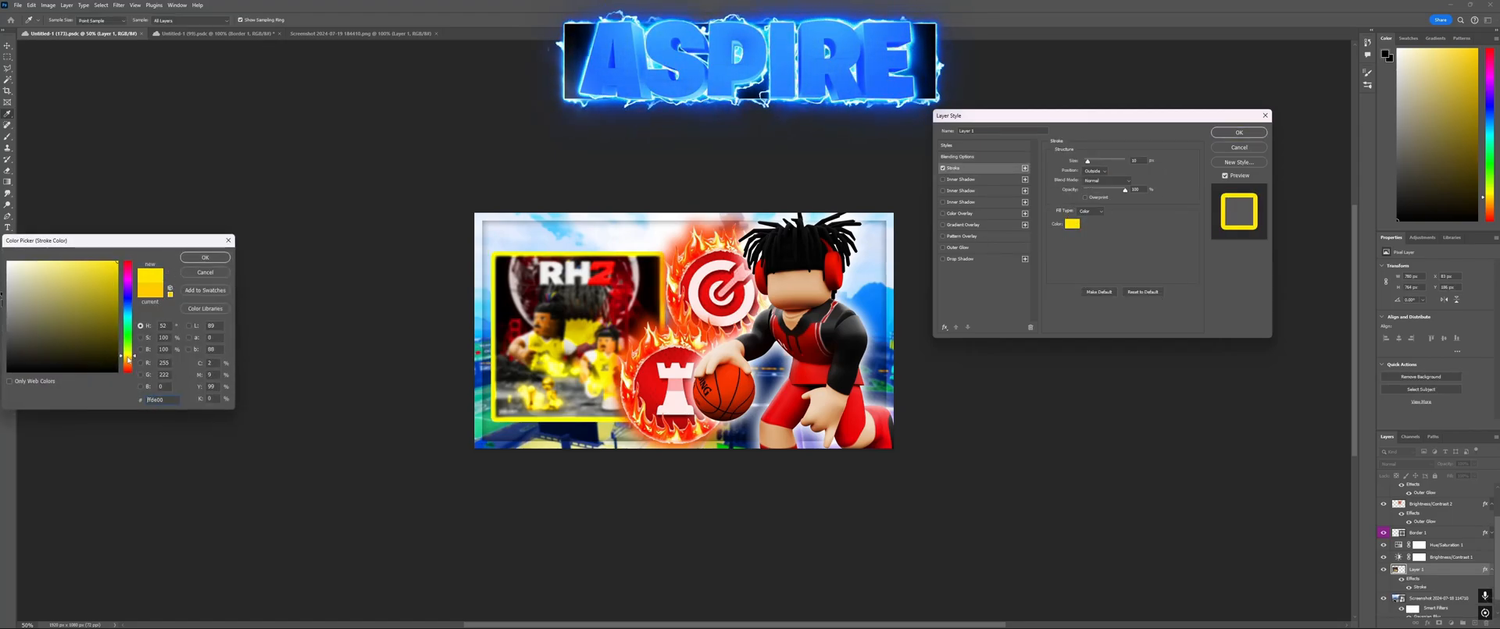
drag(129, 360, 127, 371)
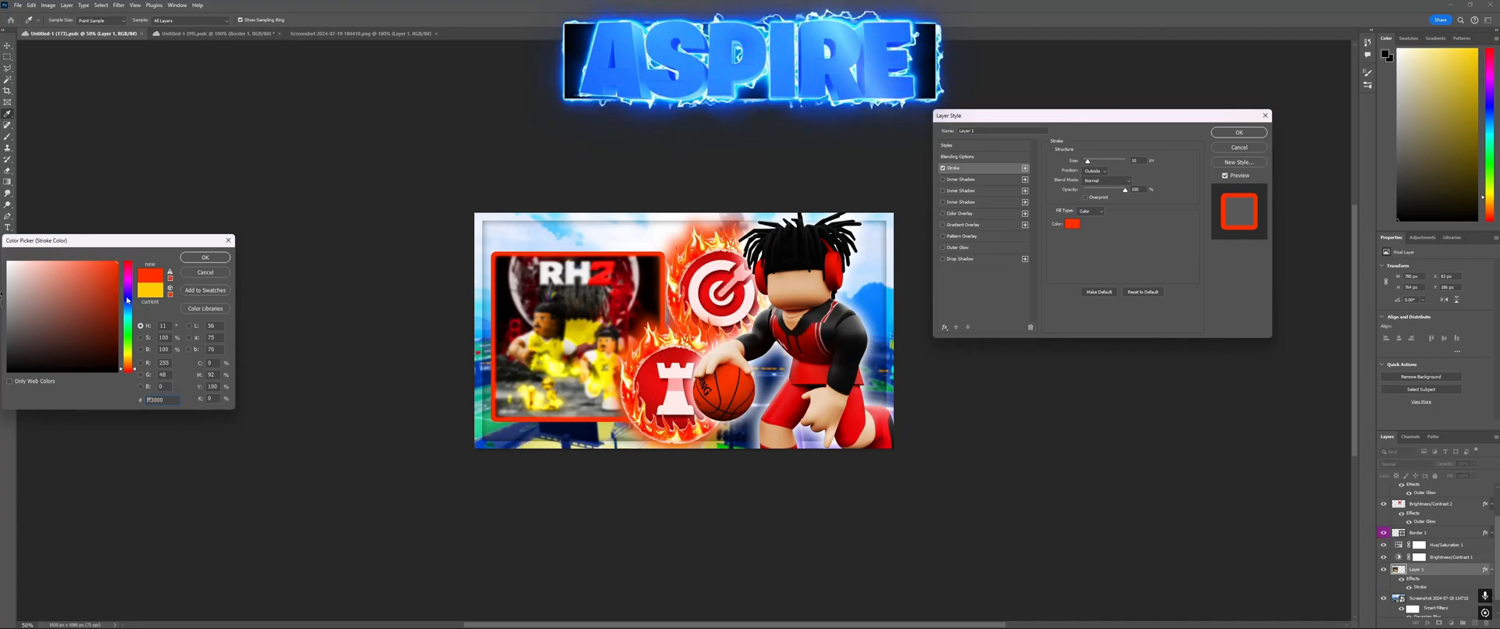
drag(129, 355, 129, 354)
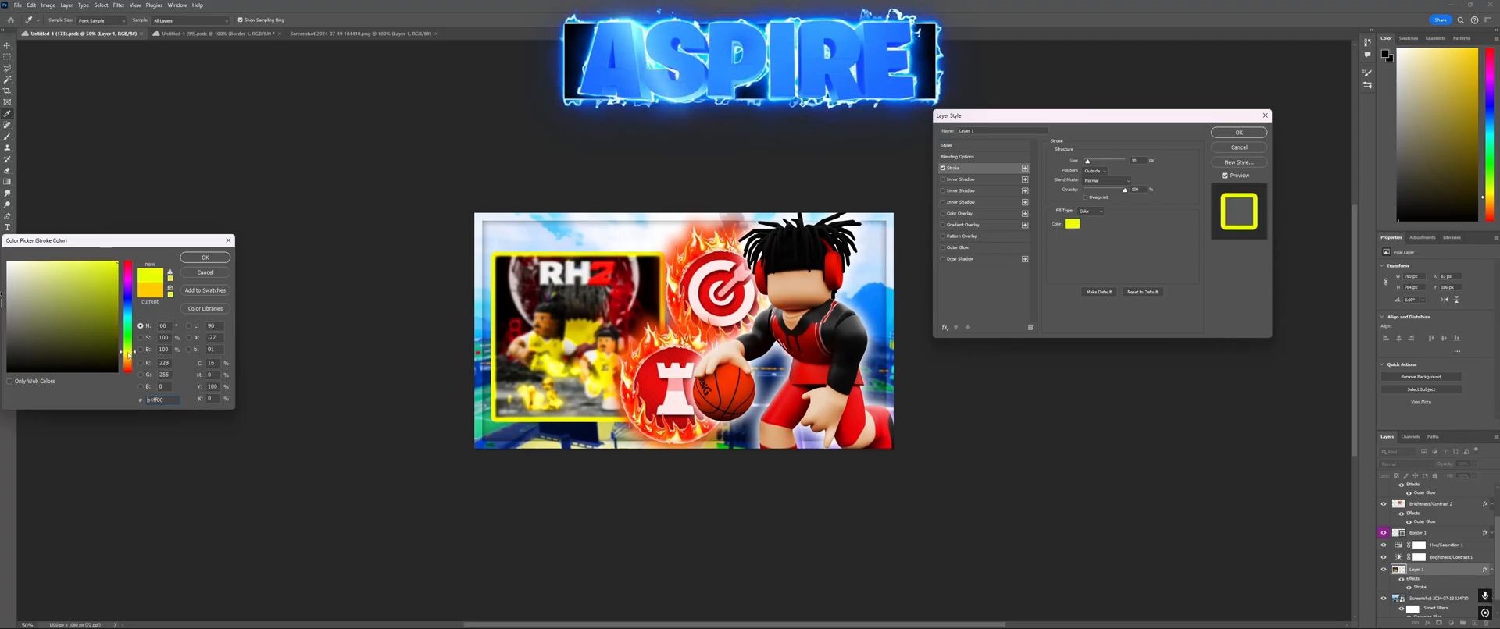
click(216, 261)
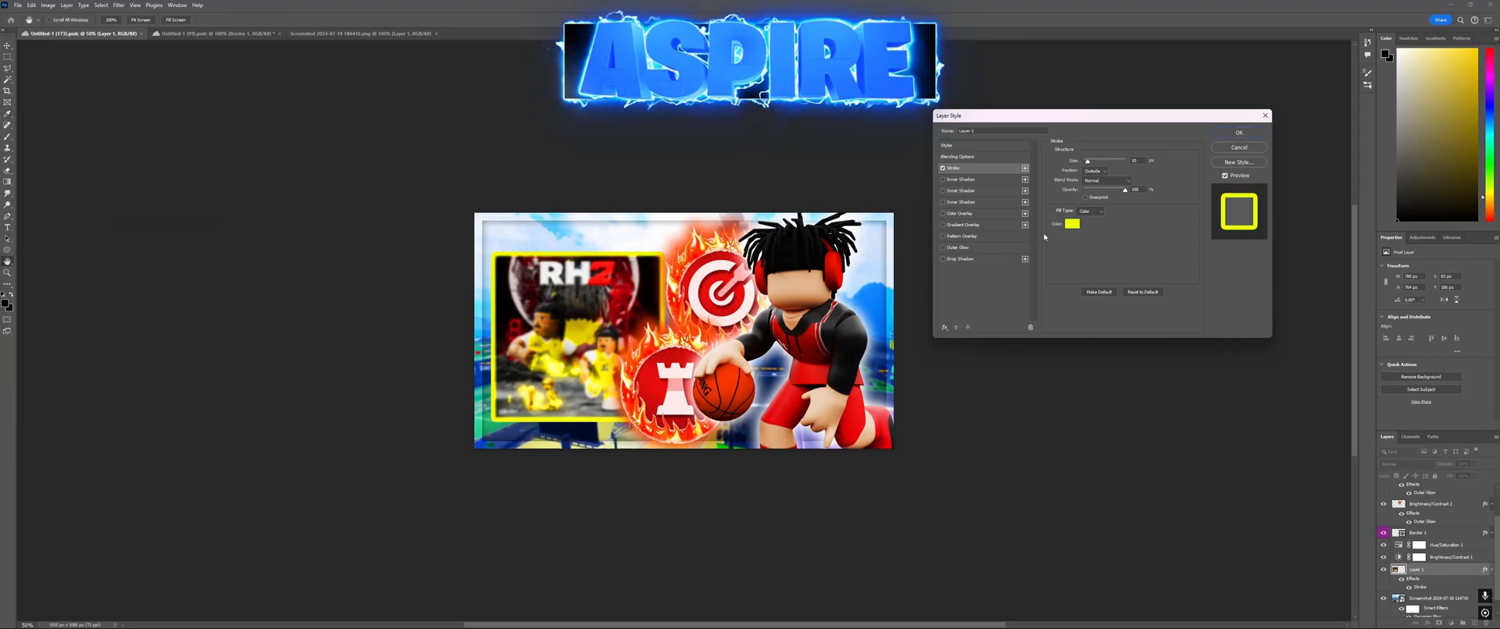
drag(1089, 166, 1088, 164)
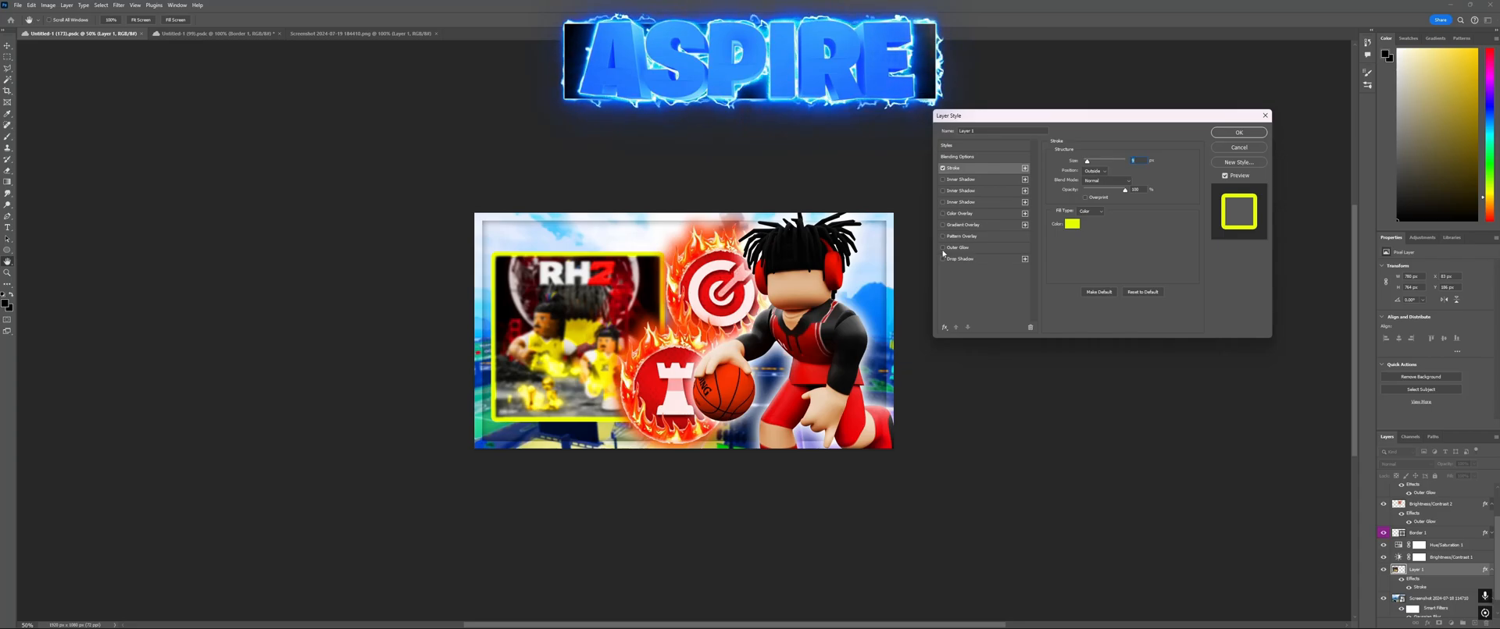
Step: Add a bright yellow Outer Glow to the RH2 icon, apply the layer style and save the document
click(942, 248)
click(958, 247)
click(1072, 191)
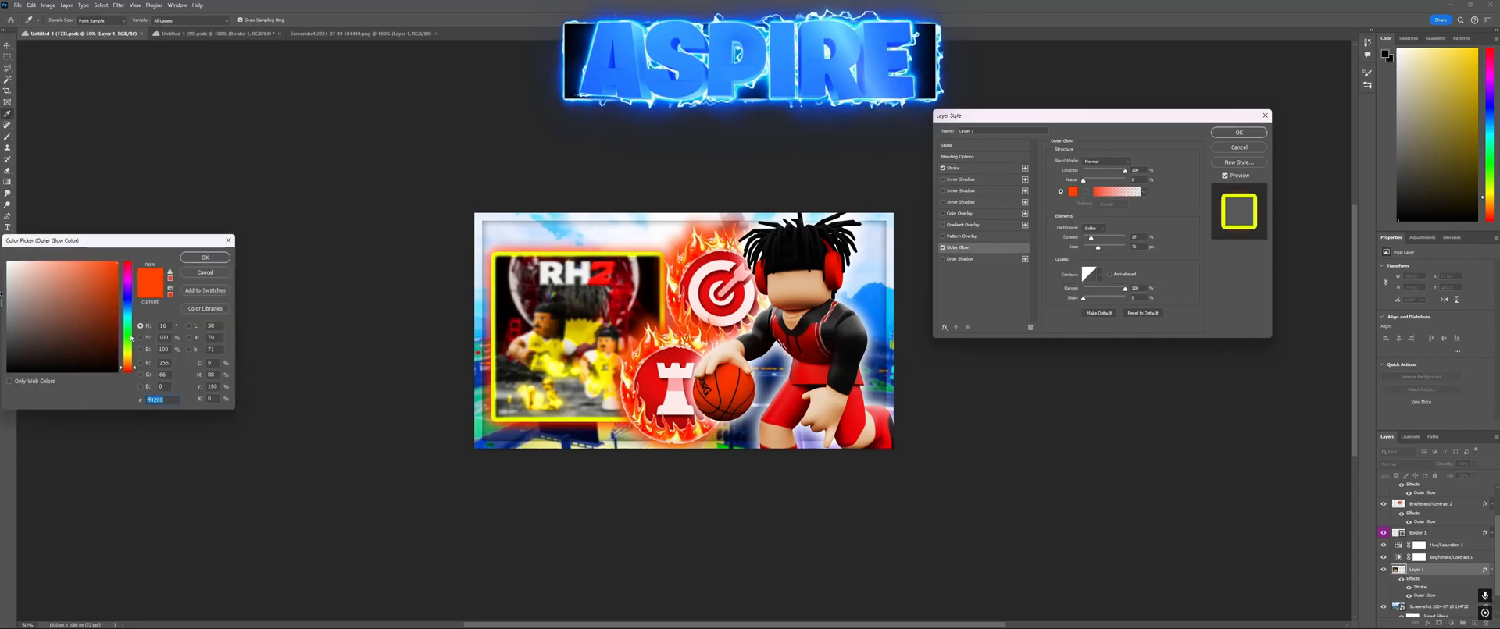
drag(131, 338, 130, 355)
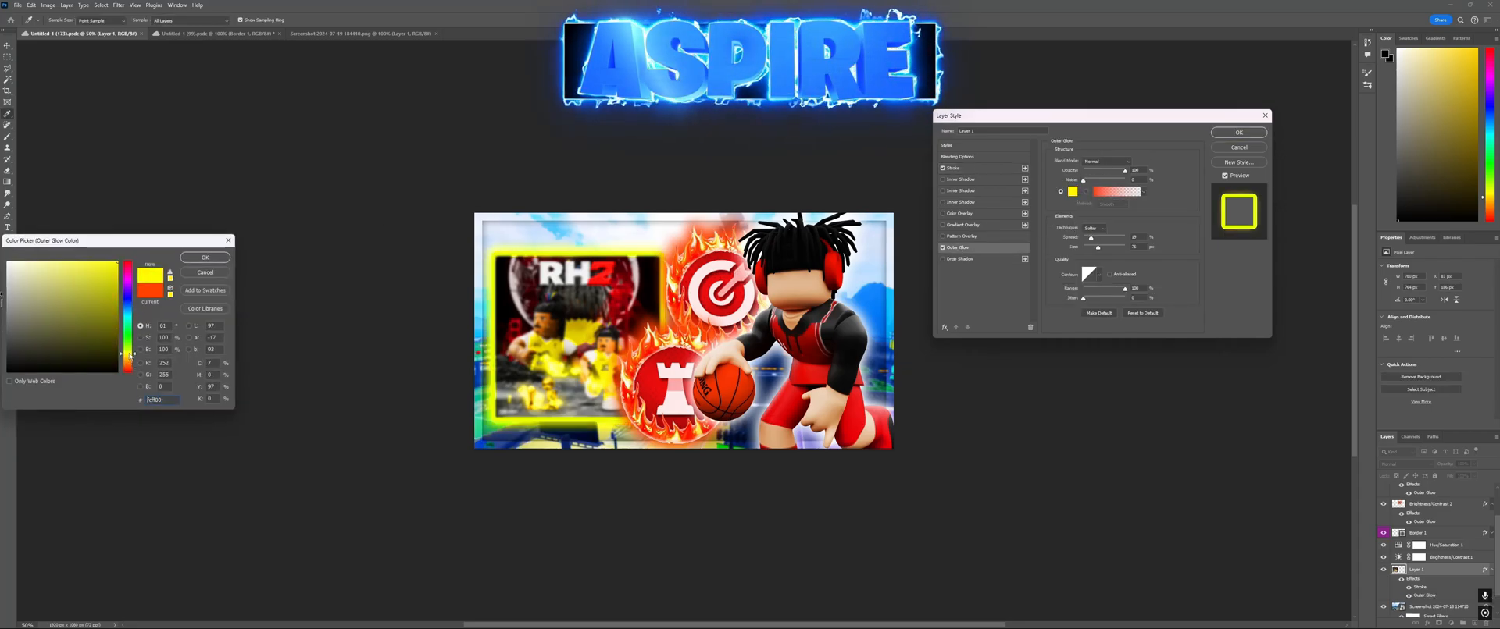
click(194, 256)
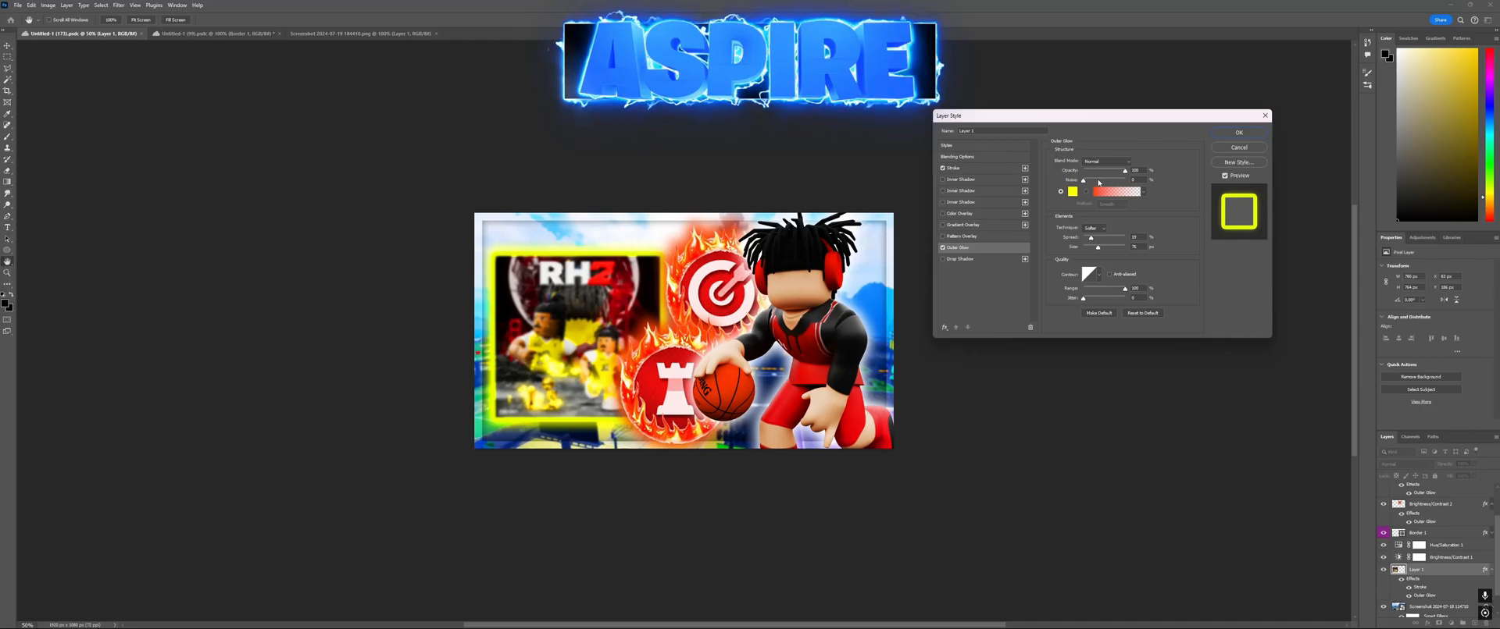
click(1226, 135)
click(1074, 239)
key(ctrl+minus)
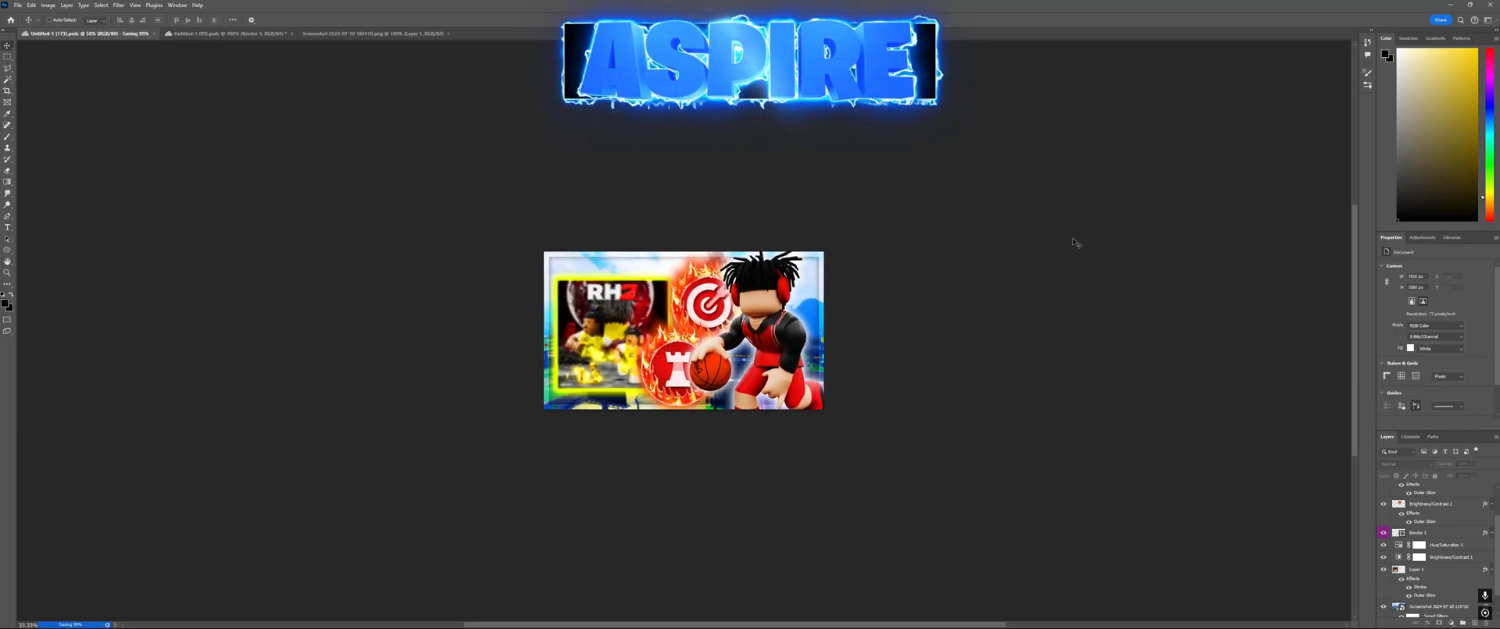
Step: Examine the thumbnail up close, checking the glows around the RH2 icon, badges and character
click(620, 334)
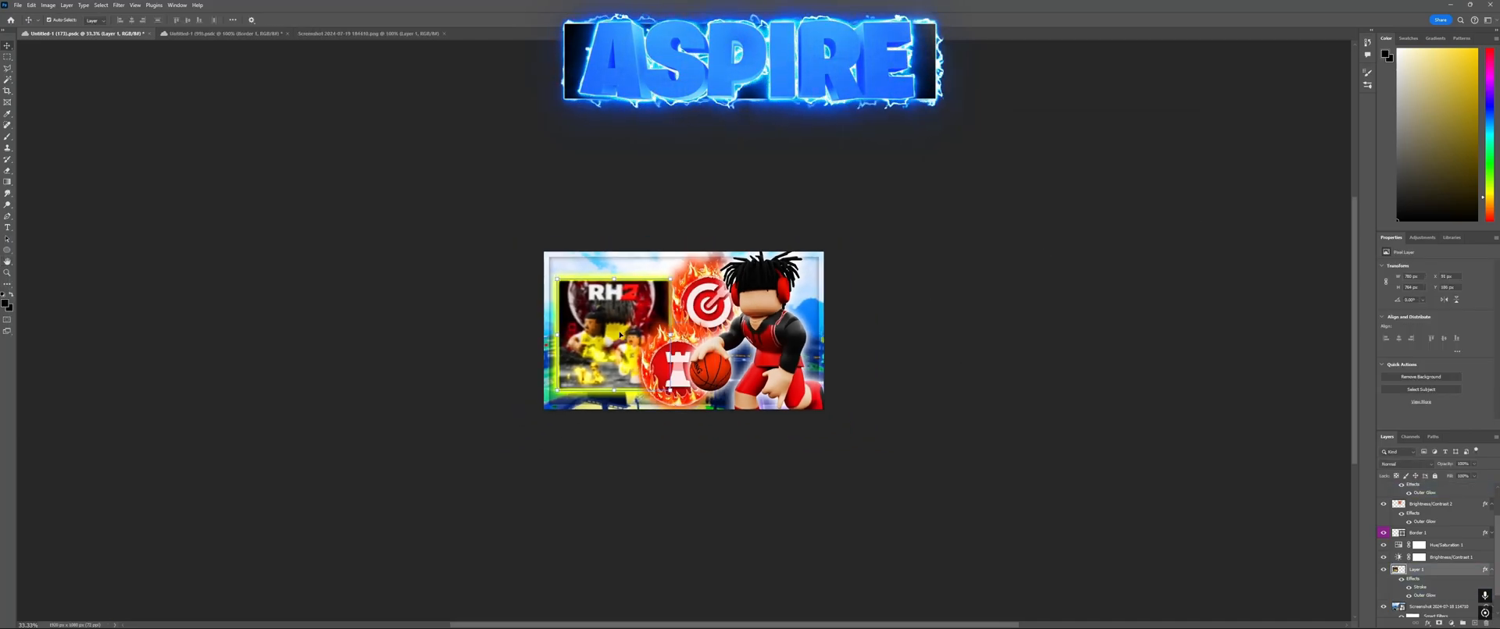
click(966, 353)
key(ctrl+plus)
key(ctrl+plus)
key(ctrl+plus)
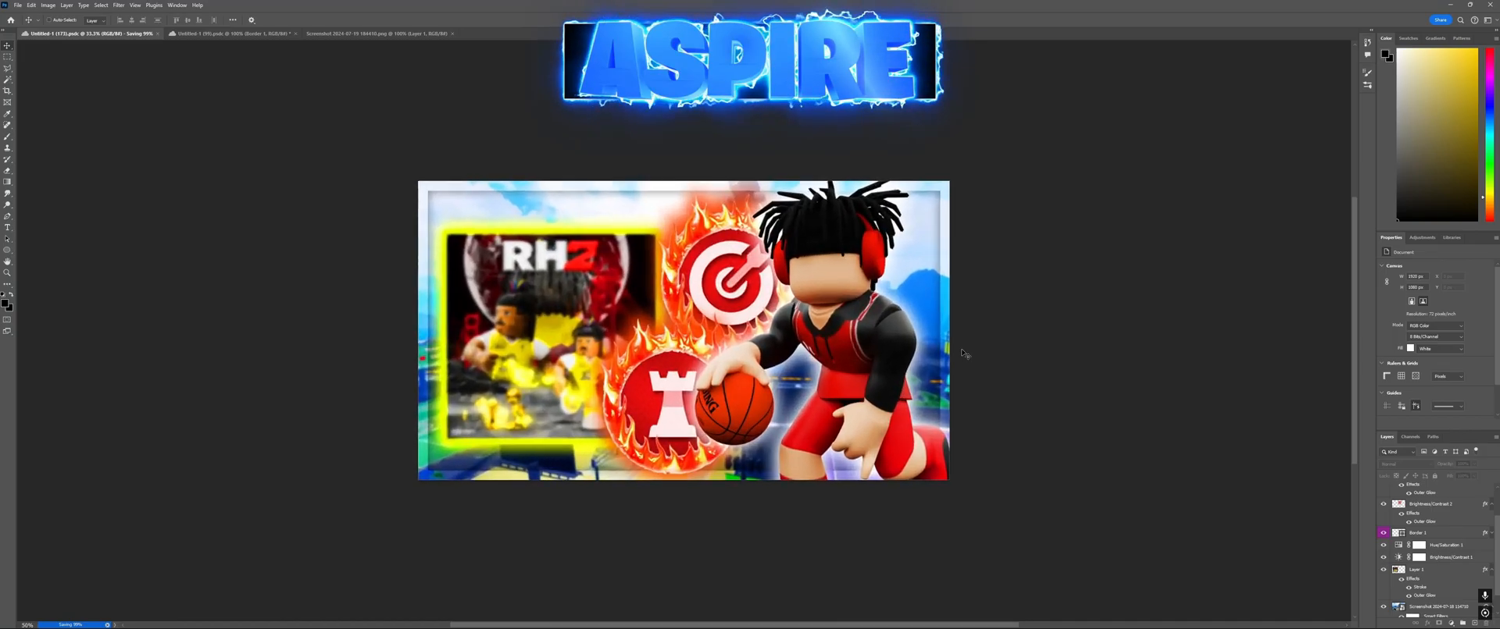
drag(959, 348, 964, 369)
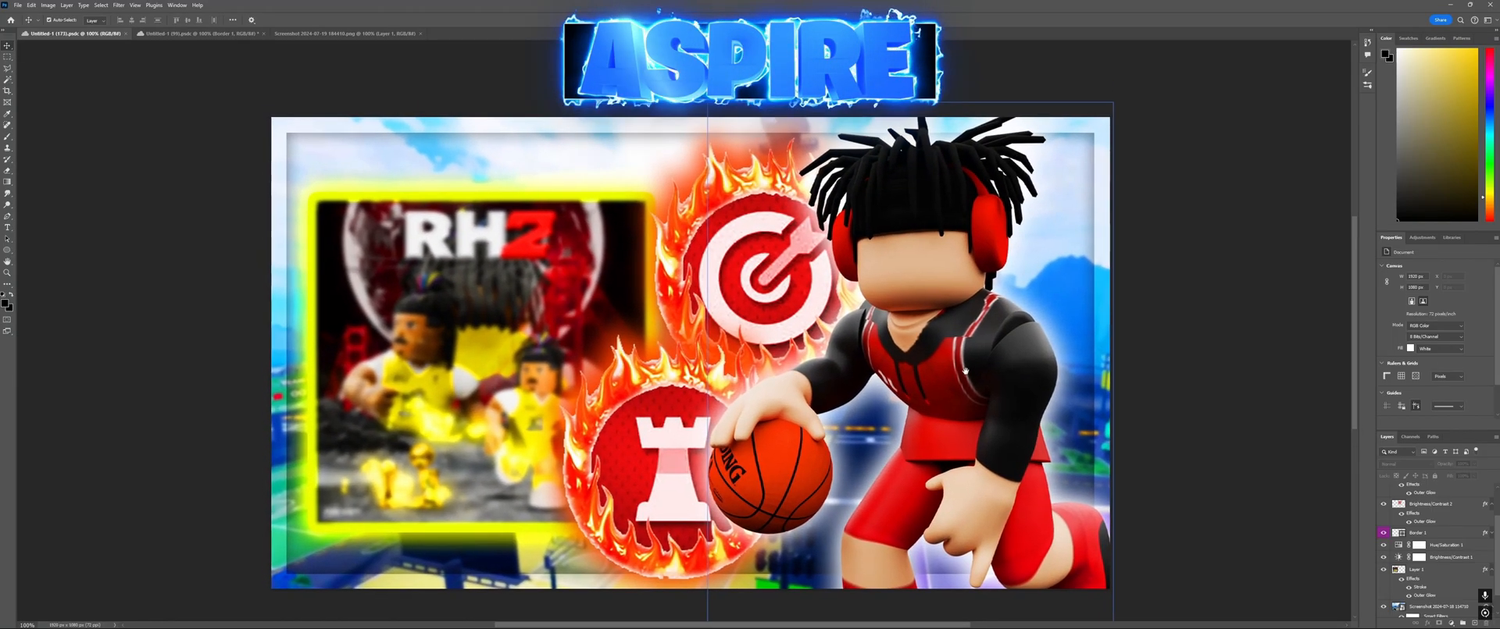
key(s)
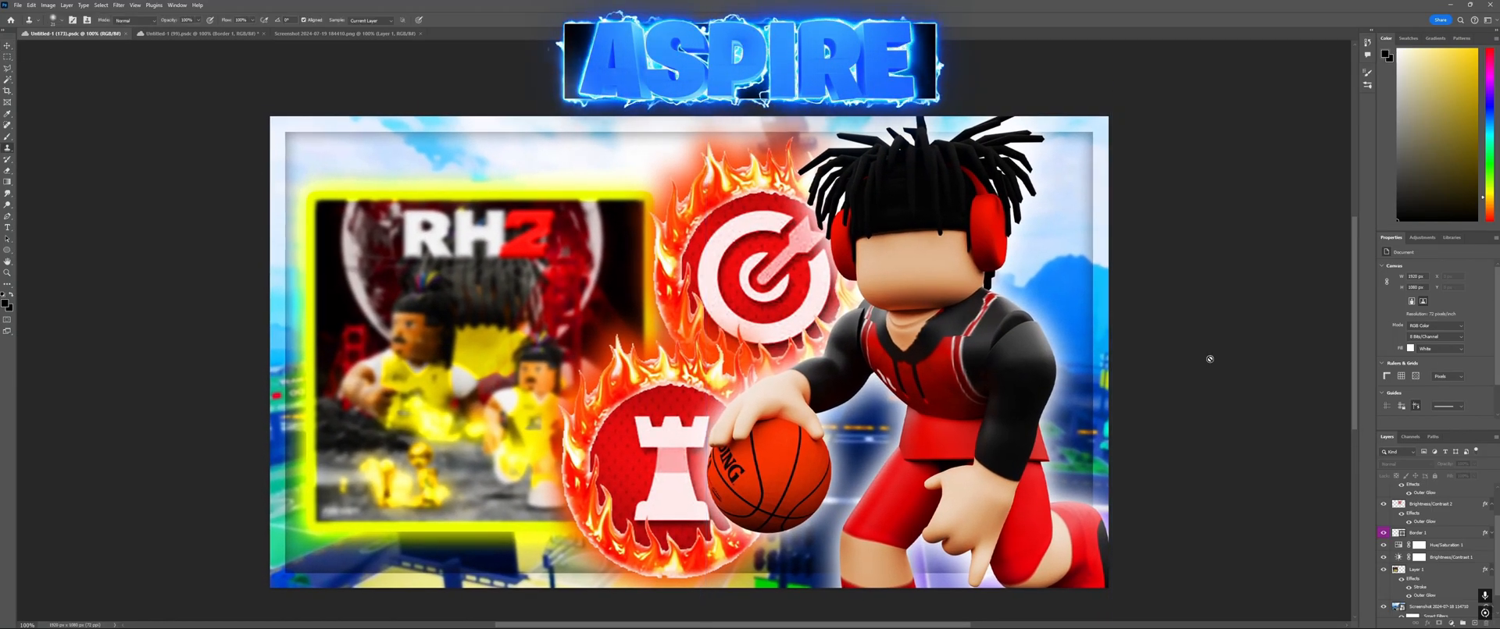
Step: Switch to Chrome, search Google Images for "excited cartoon face" and open the preview of a wide-eyed, open-mouthed face
key(super)
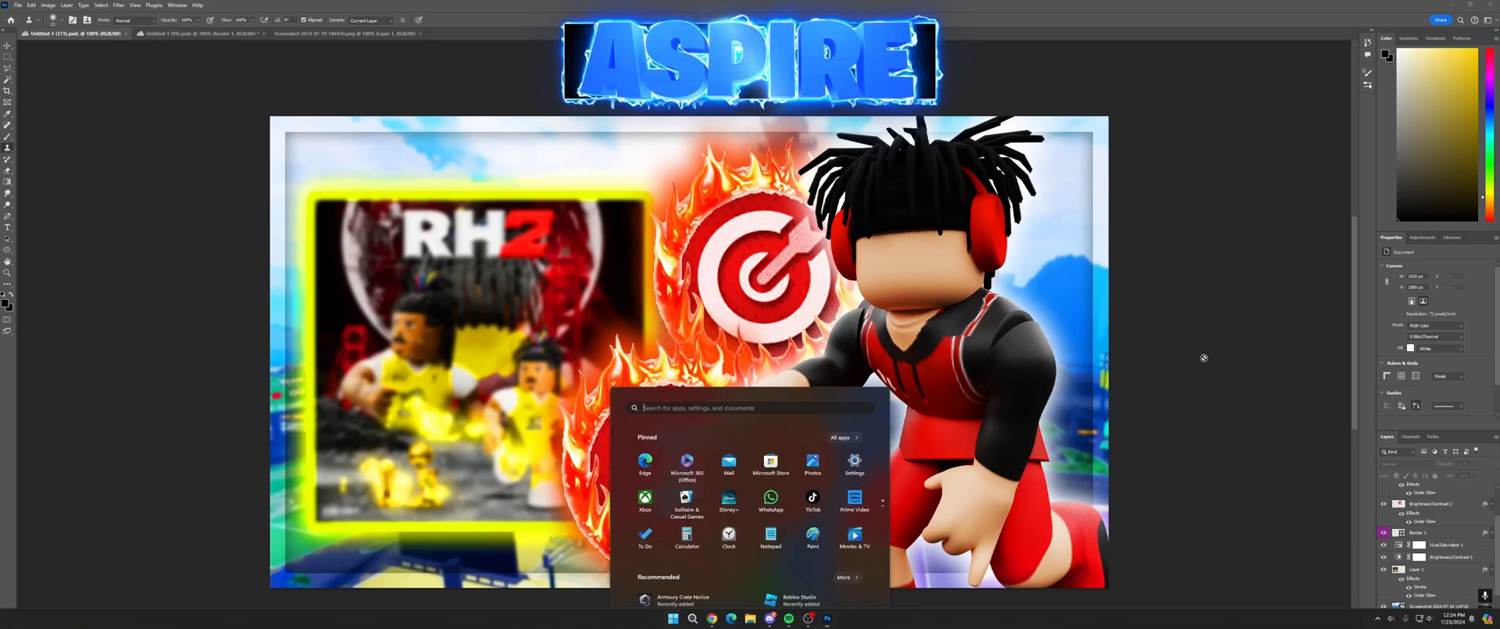
click(708, 622)
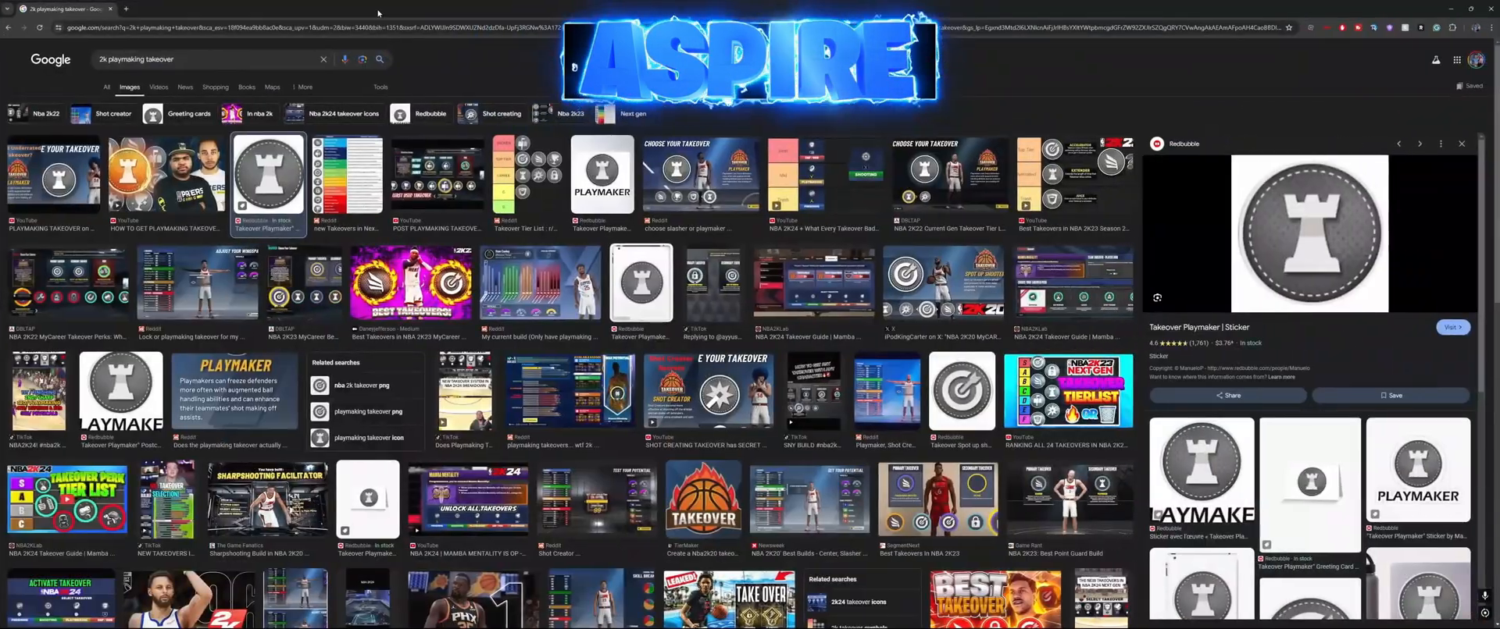
click(127, 10)
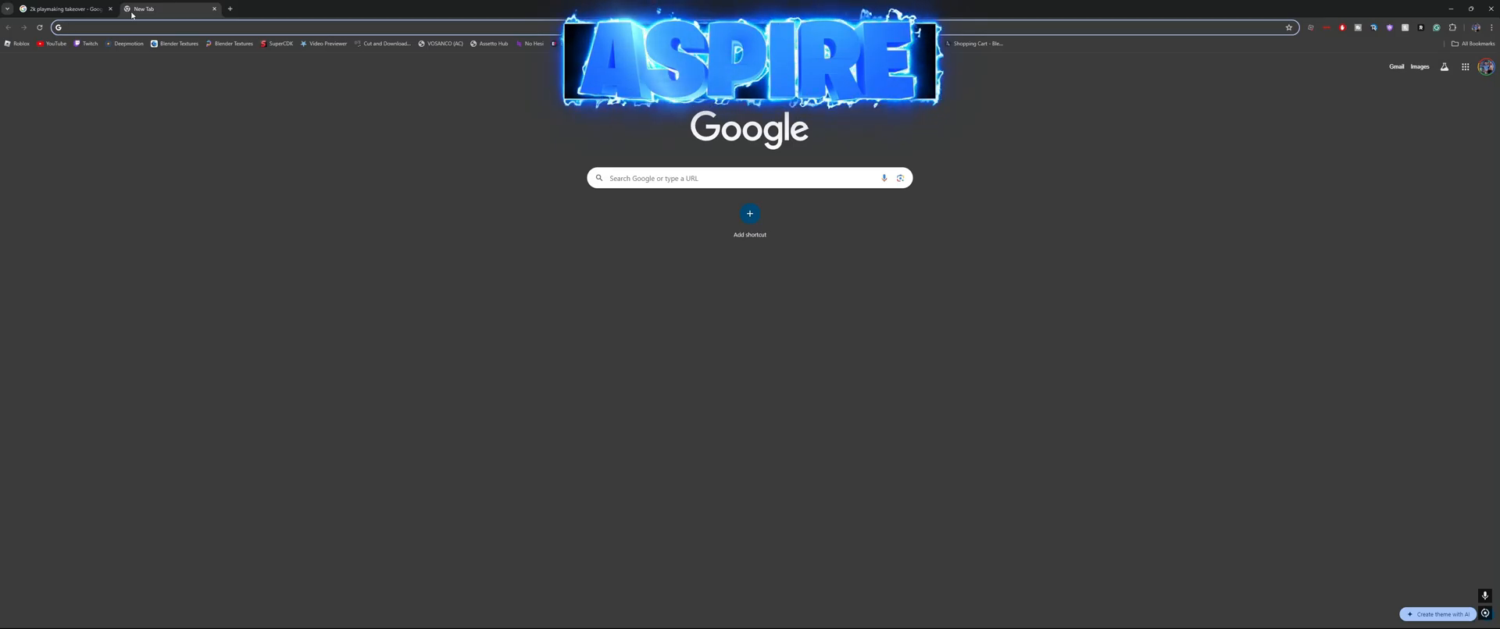
text(excited cartoon fa)
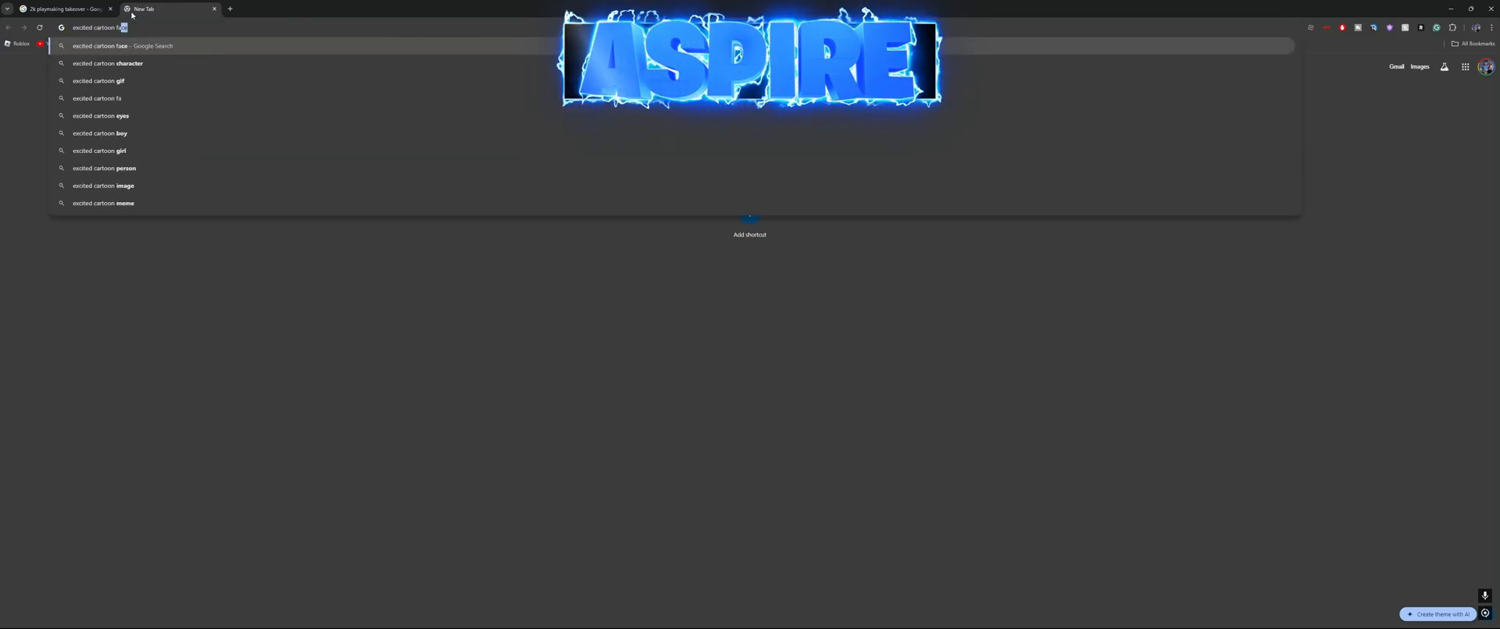
key(Return)
click(131, 89)
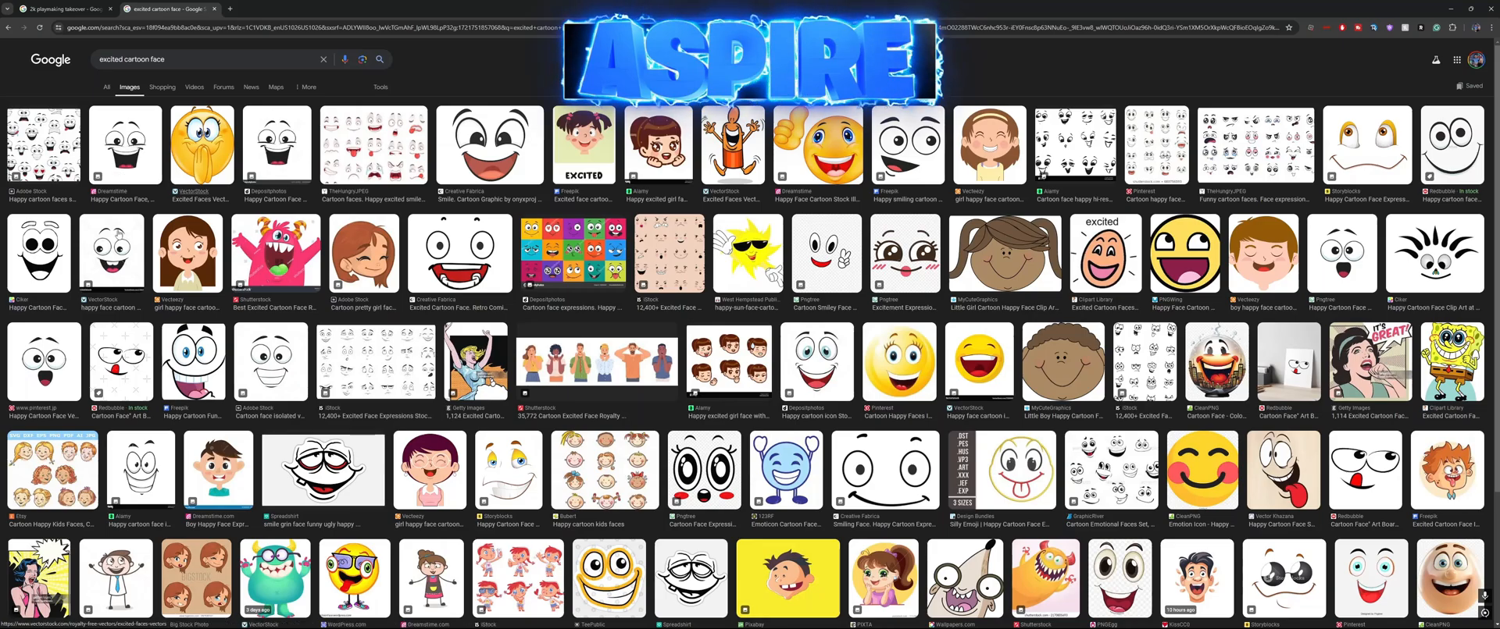
click(43, 361)
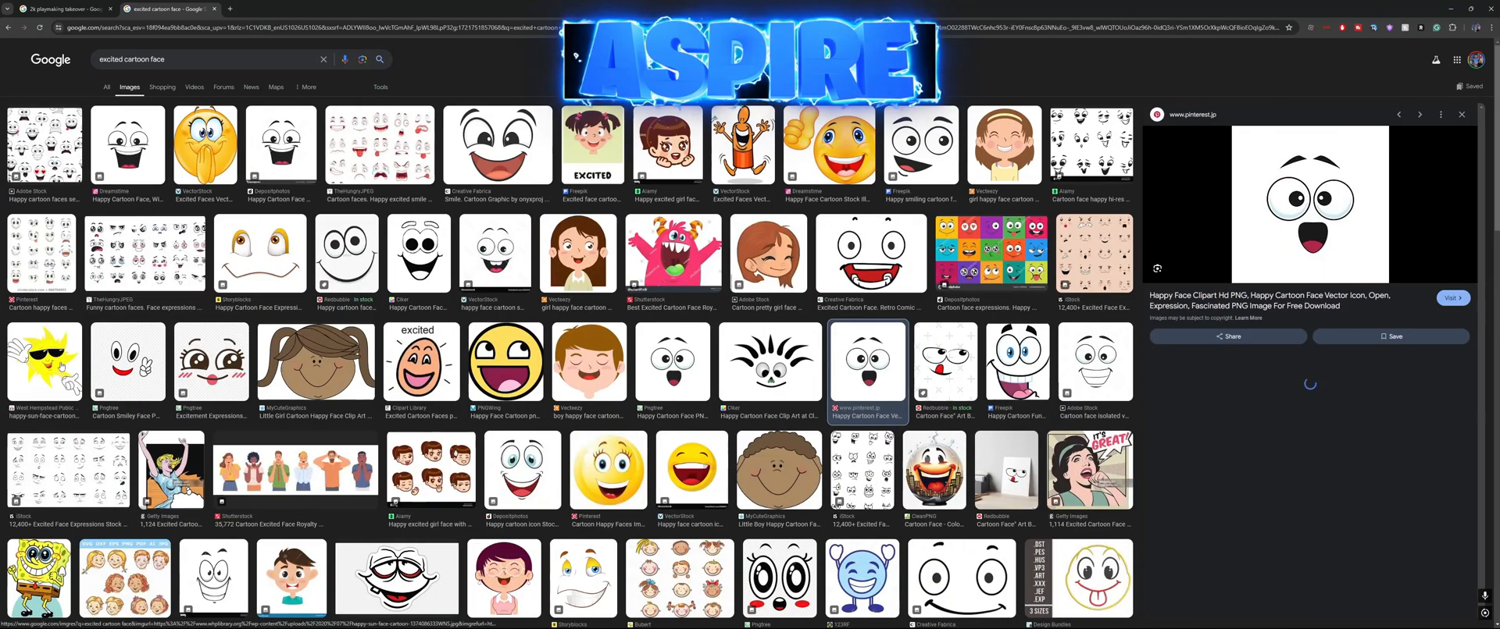
Step: Copy the previewed wide-eyed, open-mouthed face image and paste it as a new layer into the Photoshop thumbnail
right_click(1285, 198)
click(1352, 330)
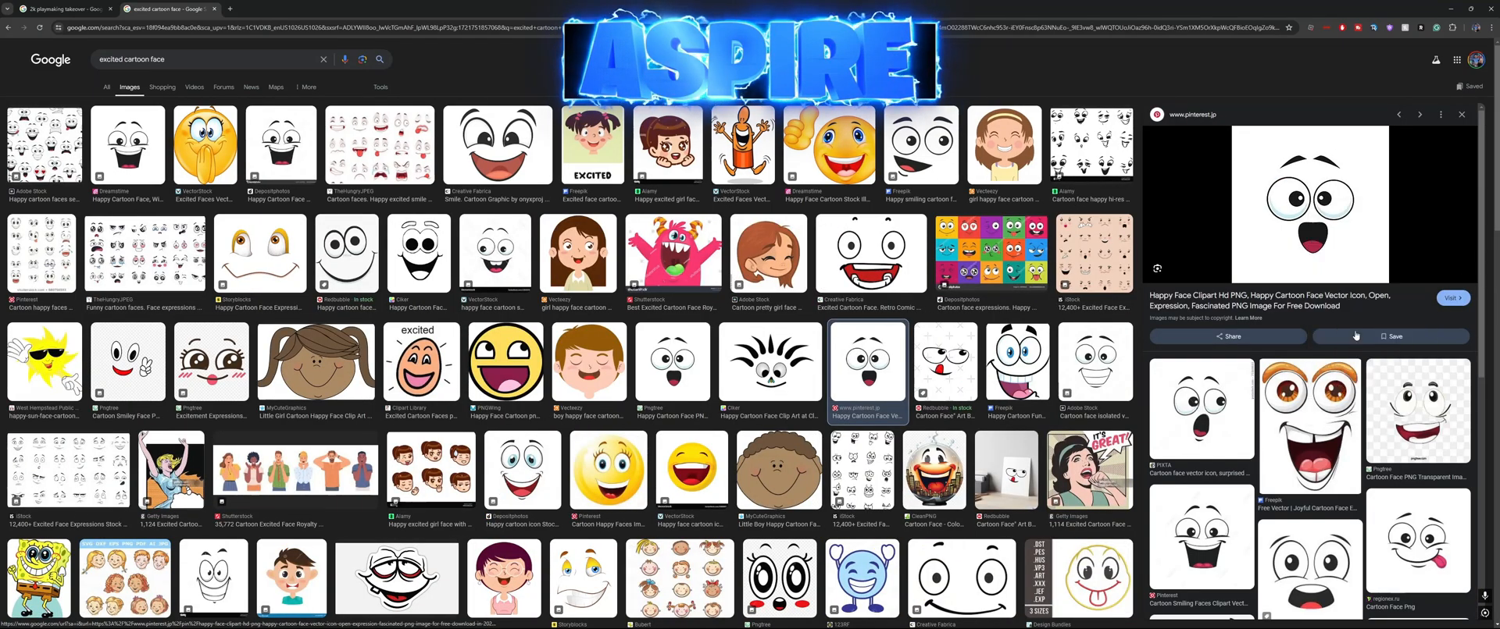
key(alt+Tab)
key(ctrl+v)
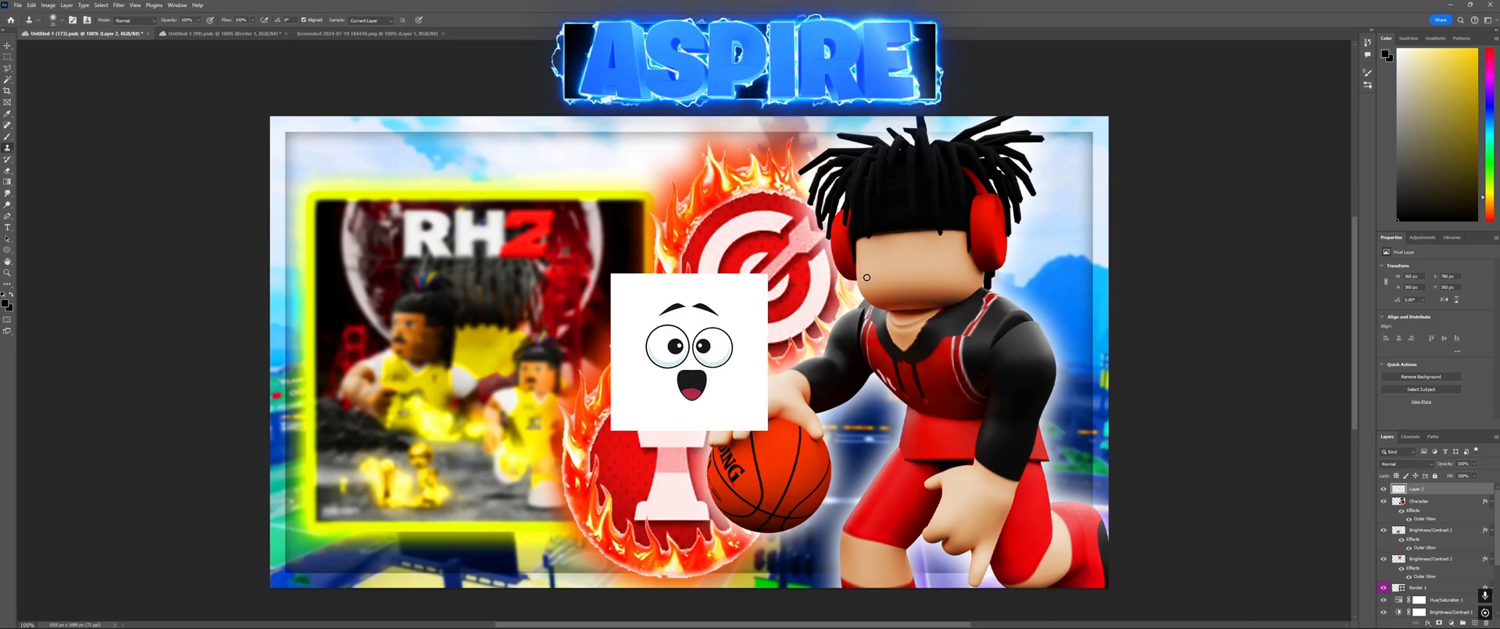
click(7, 45)
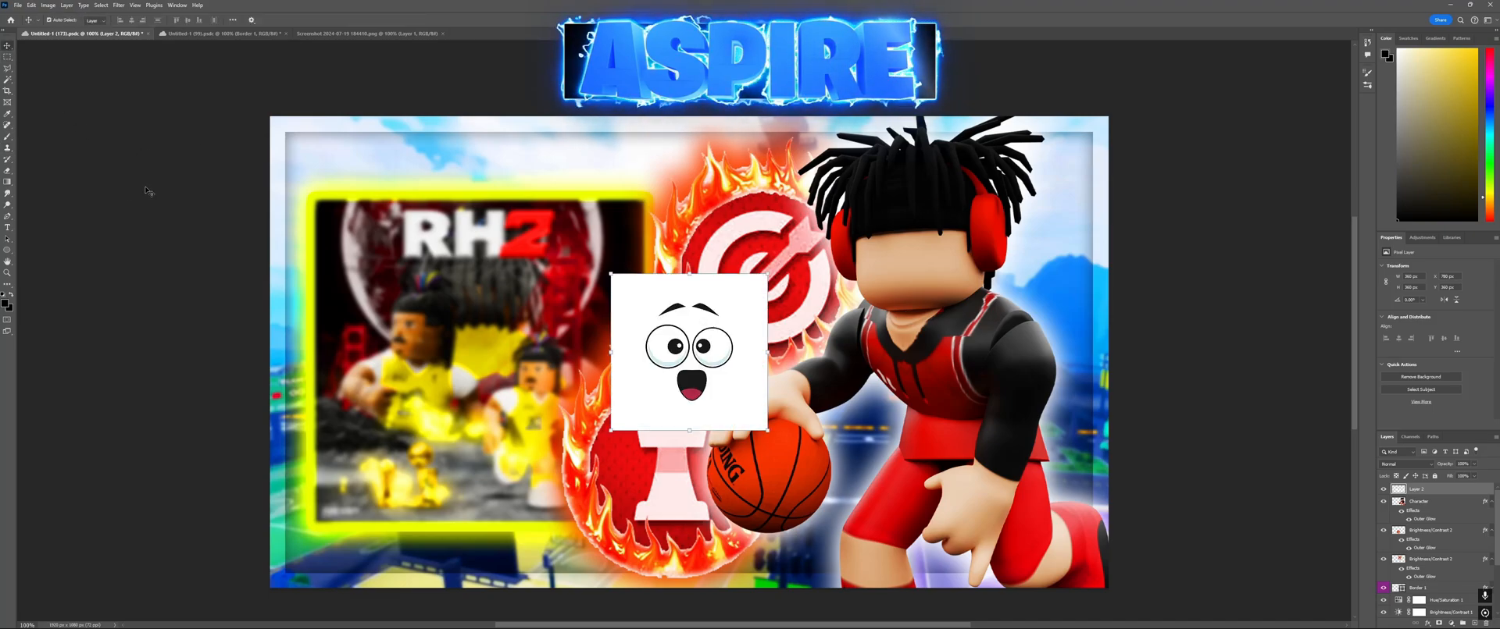
Step: Select the white background around the pasted cartoon face with the Magic Wand and delete it
click(7, 80)
click(670, 293)
key(Delete)
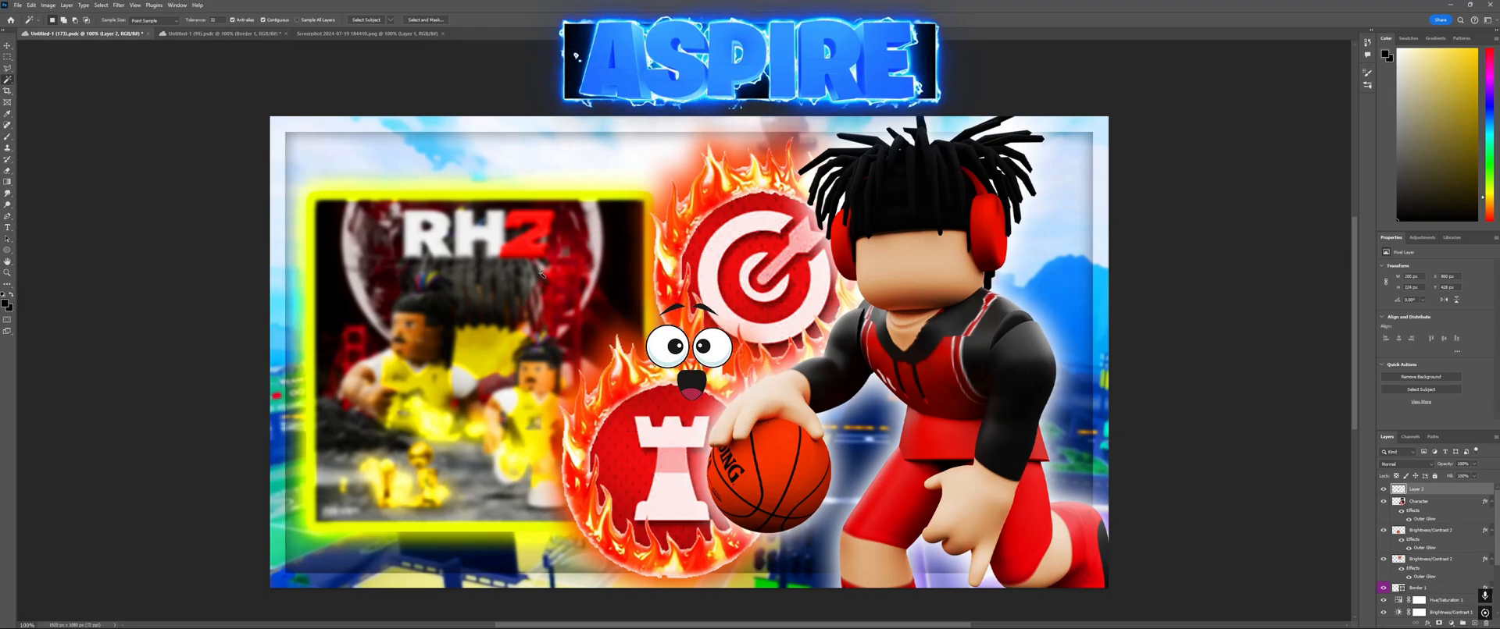
Step: Erase the cartoon face's eyes and eyebrows so only the open mouth is left on the layer
click(8, 47)
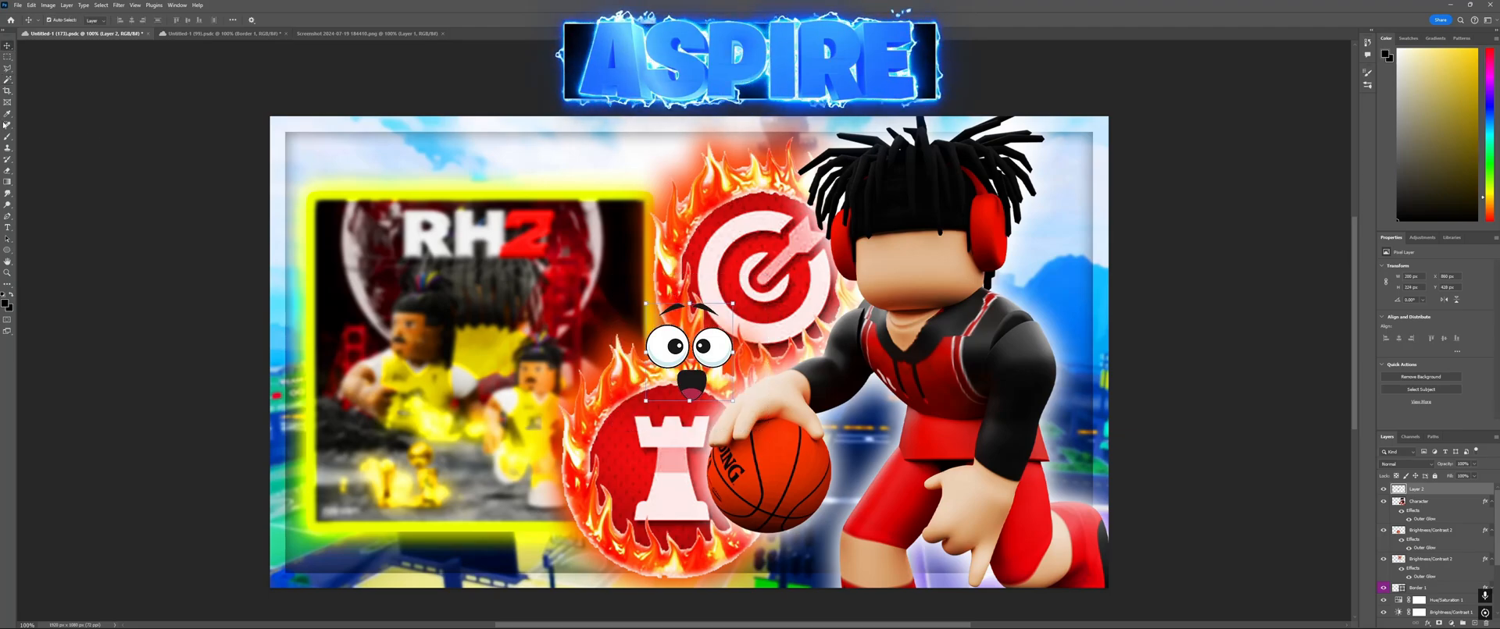
click(8, 171)
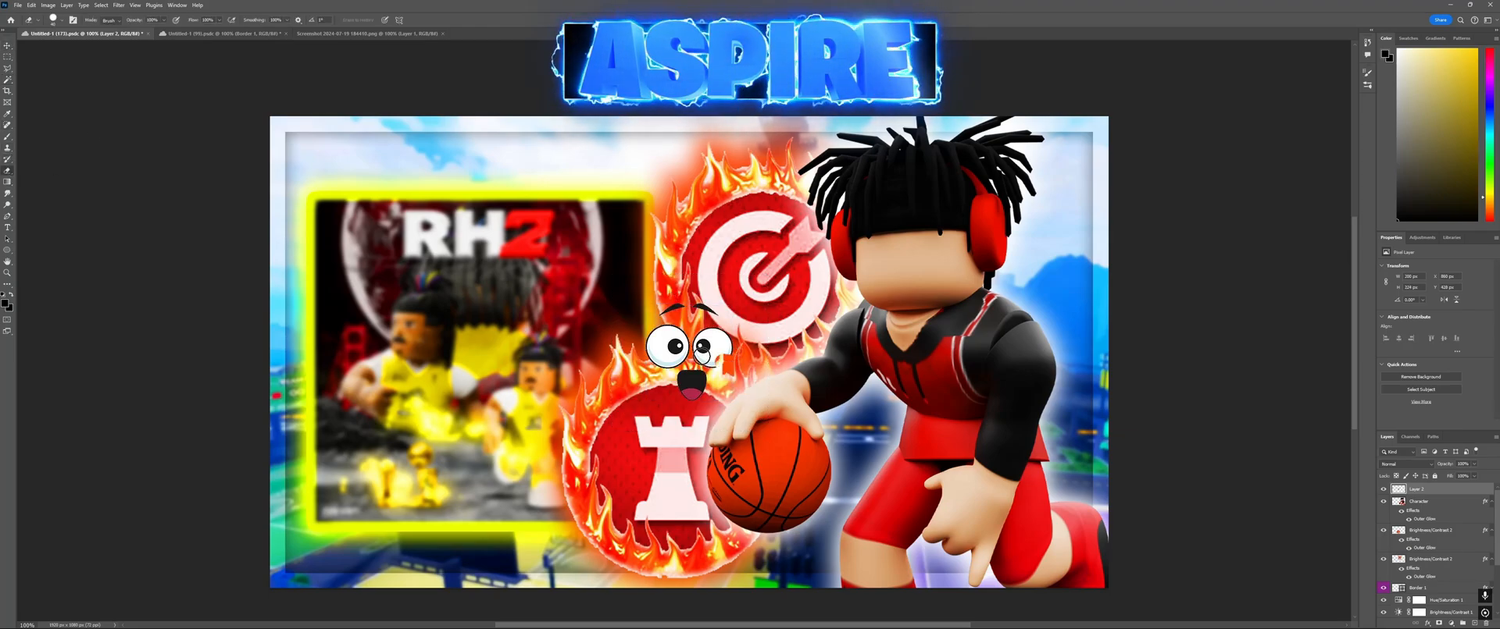
drag(712, 357, 617, 306)
mouse_move(570, 347)
mouse_down()
mouse_move(760, 329)
mouse_move(652, 328)
mouse_move(671, 351)
mouse_move(729, 338)
mouse_up()
key(bracketright)
key(bracketright)
key(bracketright)
key(bracketright)
key(bracketright)
key(bracketright)
key(bracketright)
key(bracketright)
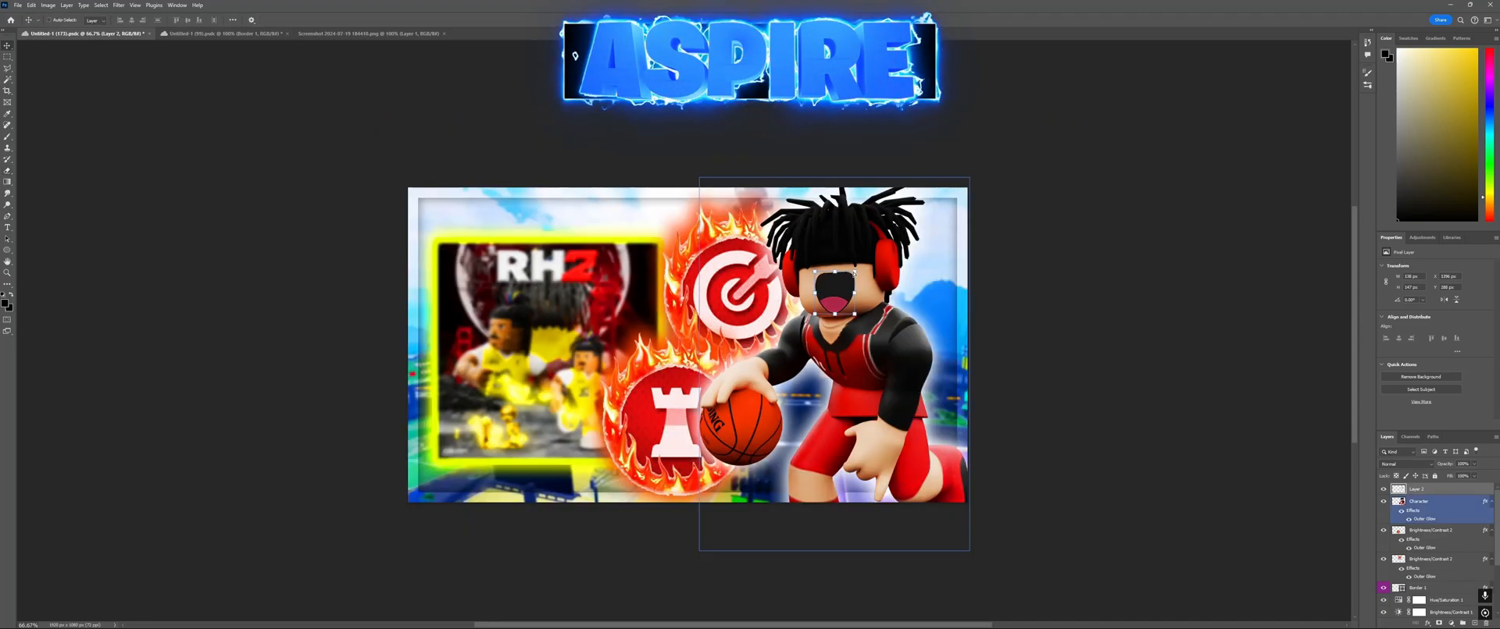
Step: Try to distort the mouth on the character's face by pulling one upper corner inward
key(ctrl+t)
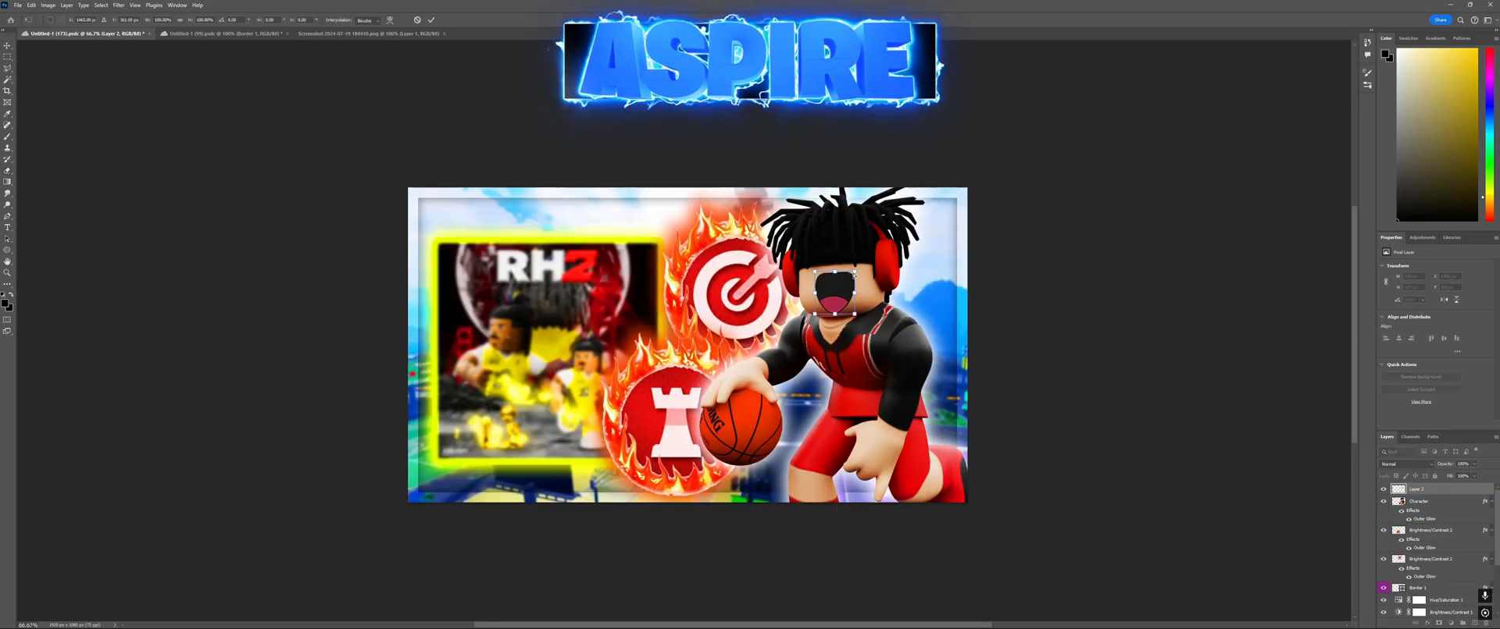
mouse_move(854, 272)
ctrl+mouse_down()
mouse_move(890, 250)
mouse_move(824, 238)
mouse_move(903, 275)
mouse_move(841, 288)
ctrl+mouse_up()
key(Return)
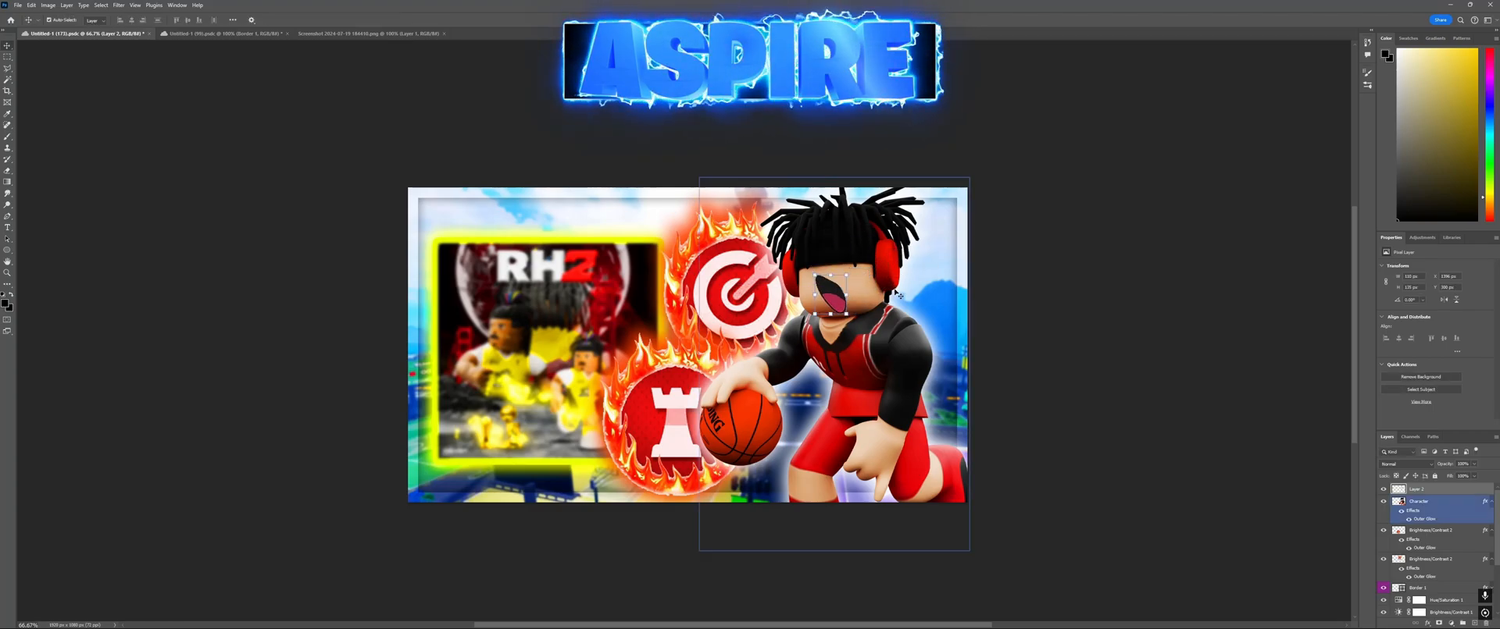
key(ctrl+z)
Step: Warp the mouth on the character's face by pulling its upper corner slightly outward and apply the transform
key(ctrl+t)
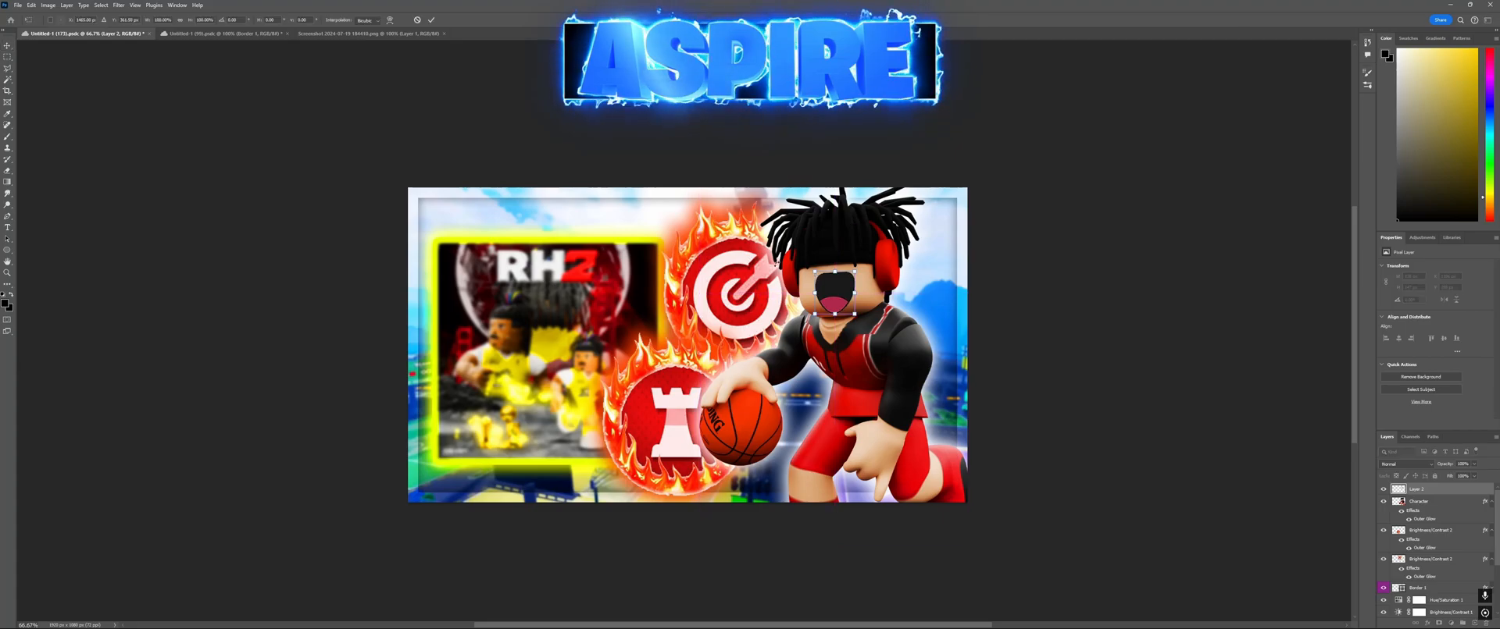
click(389, 21)
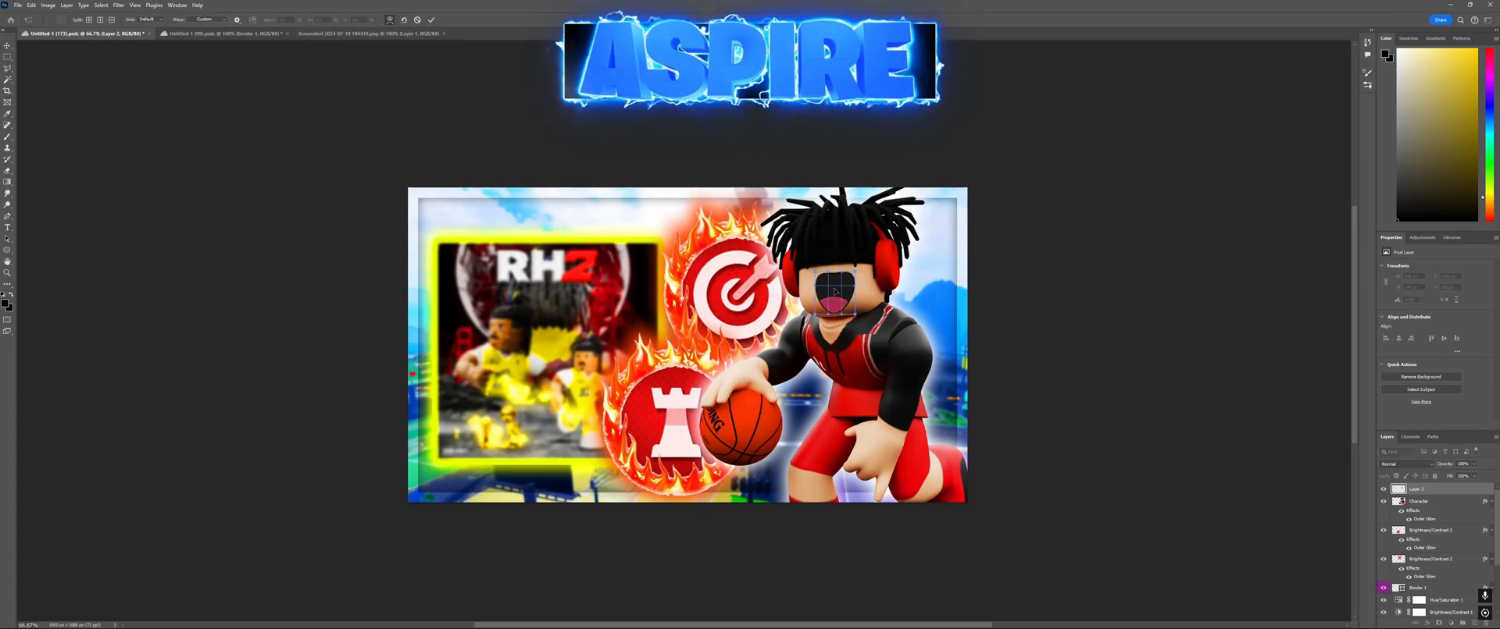
mouse_move(855, 271)
mouse_down()
mouse_move(889, 251)
mouse_move(875, 270)
mouse_up()
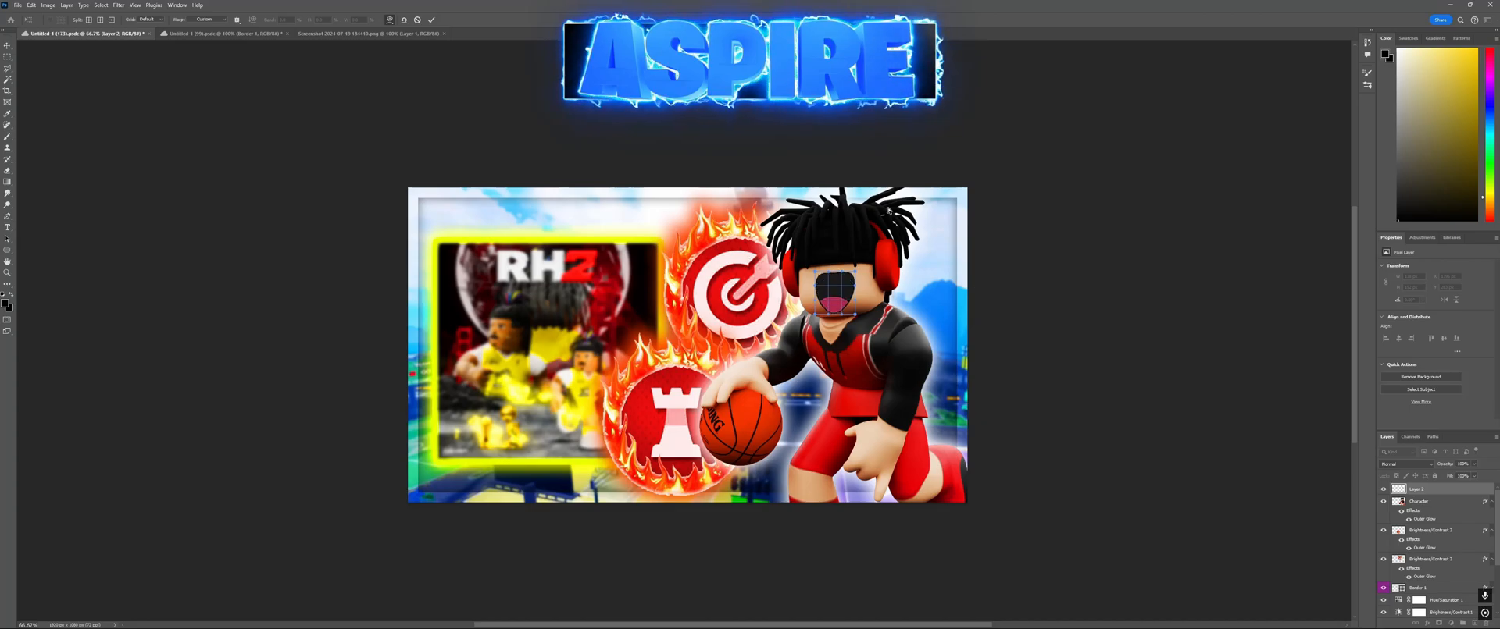
click(431, 19)
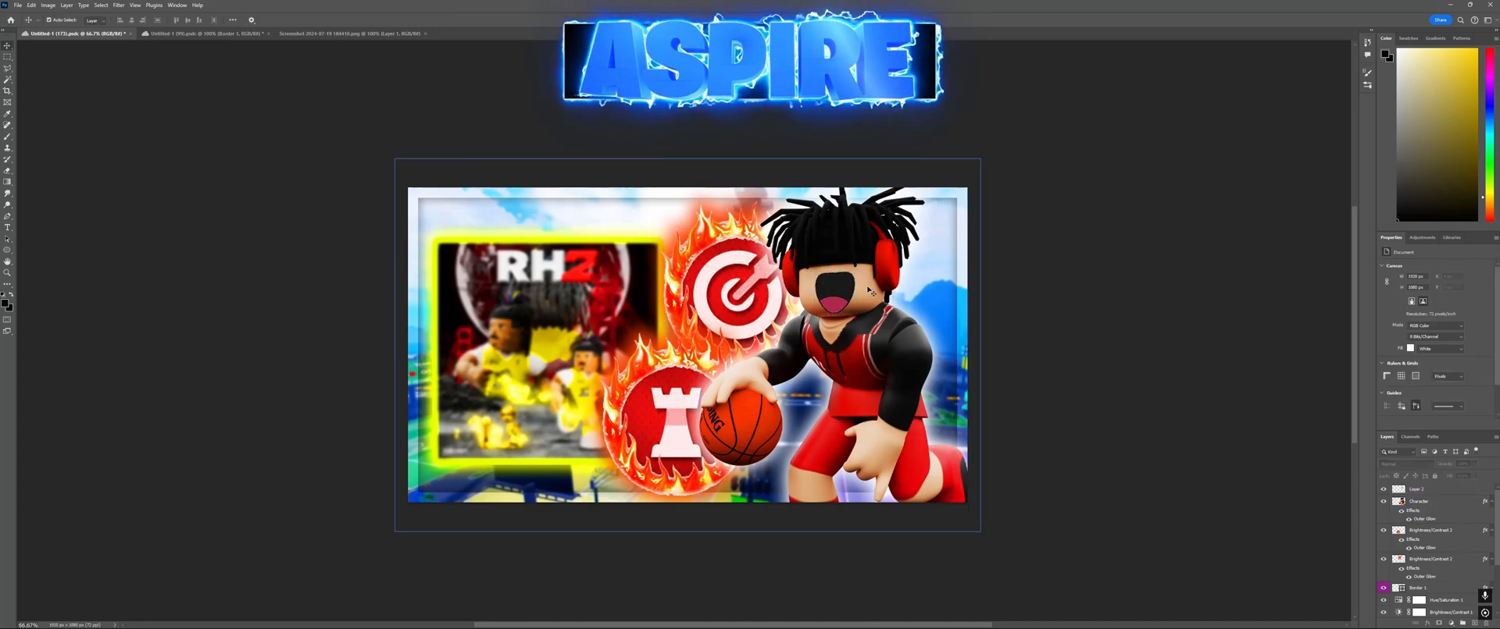
Step: Distort the mouth by its outer corners to widen it and reposition it on the character's lower face
click(834, 272)
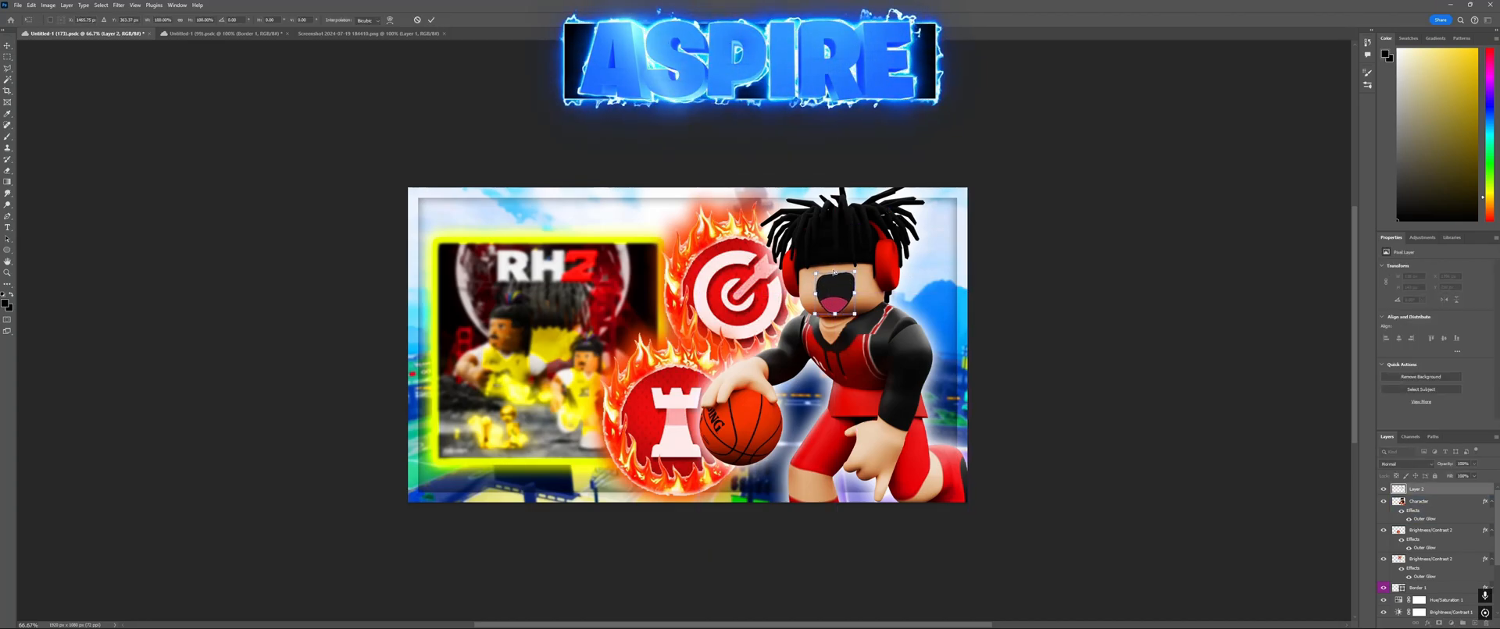
ctrl+drag(856, 273, 857, 273)
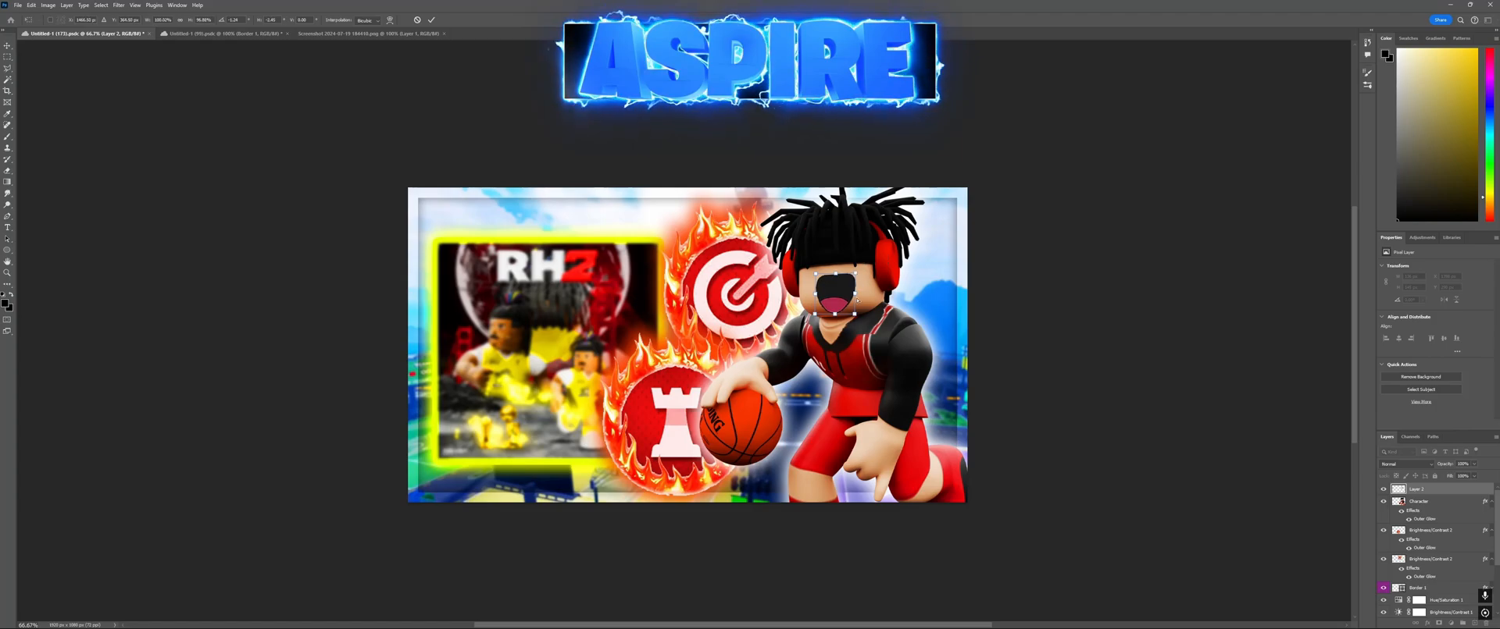
mouse_move(855, 315)
ctrl+mouse_down()
mouse_move(815, 316)
mouse_move(830, 296)
mouse_move(864, 320)
ctrl+mouse_up()
key(Return)
drag(850, 313, 854, 316)
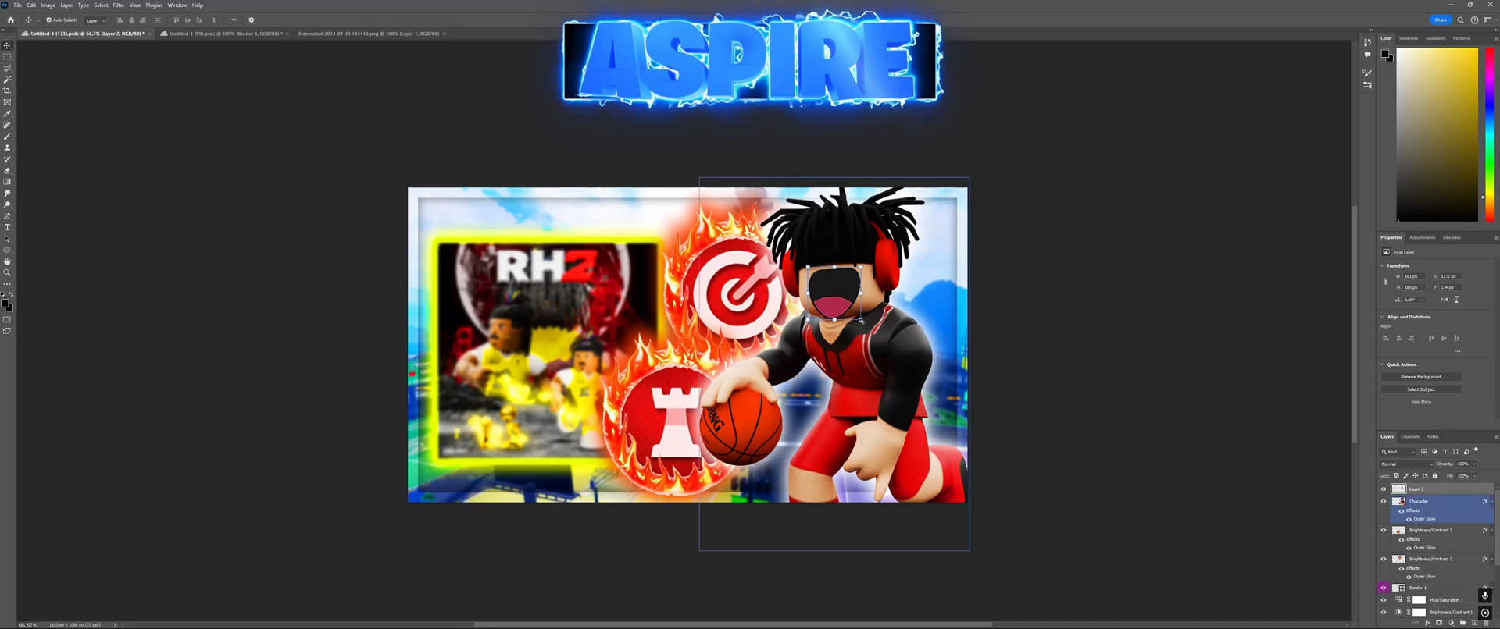
key(Return)
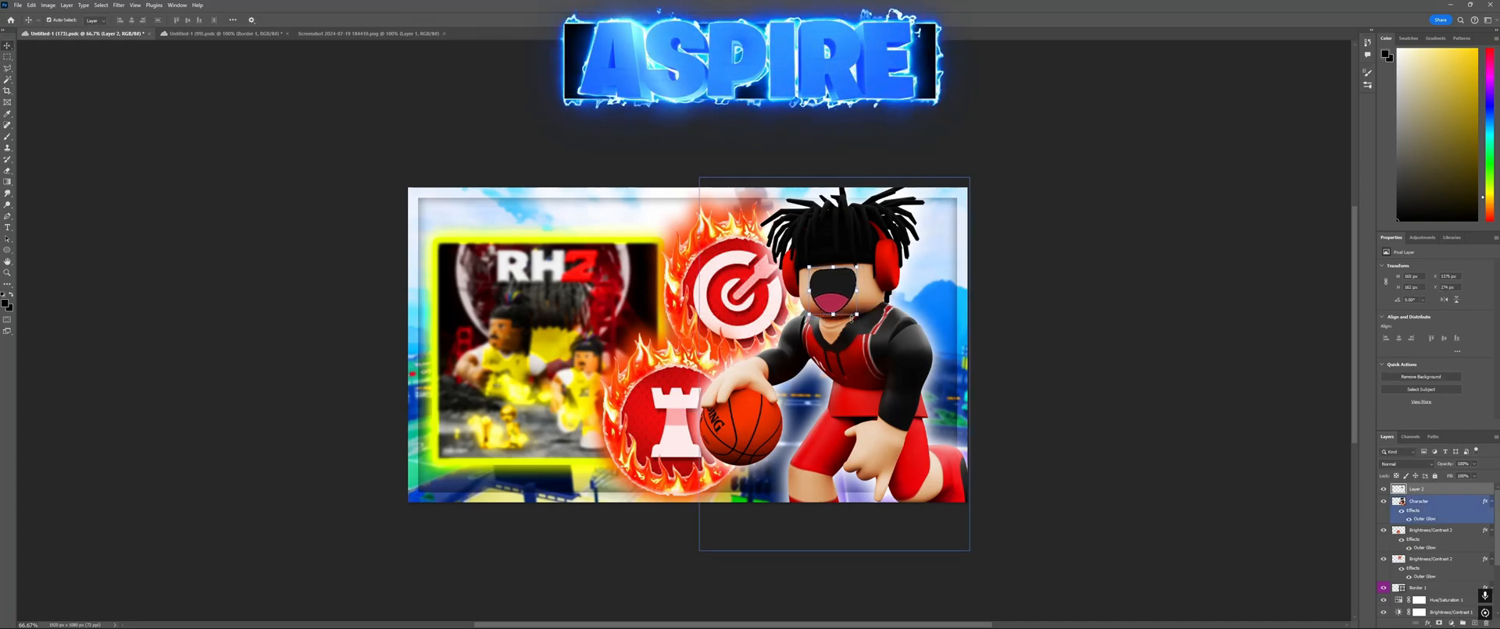
click(1024, 303)
key(ctrl+minus)
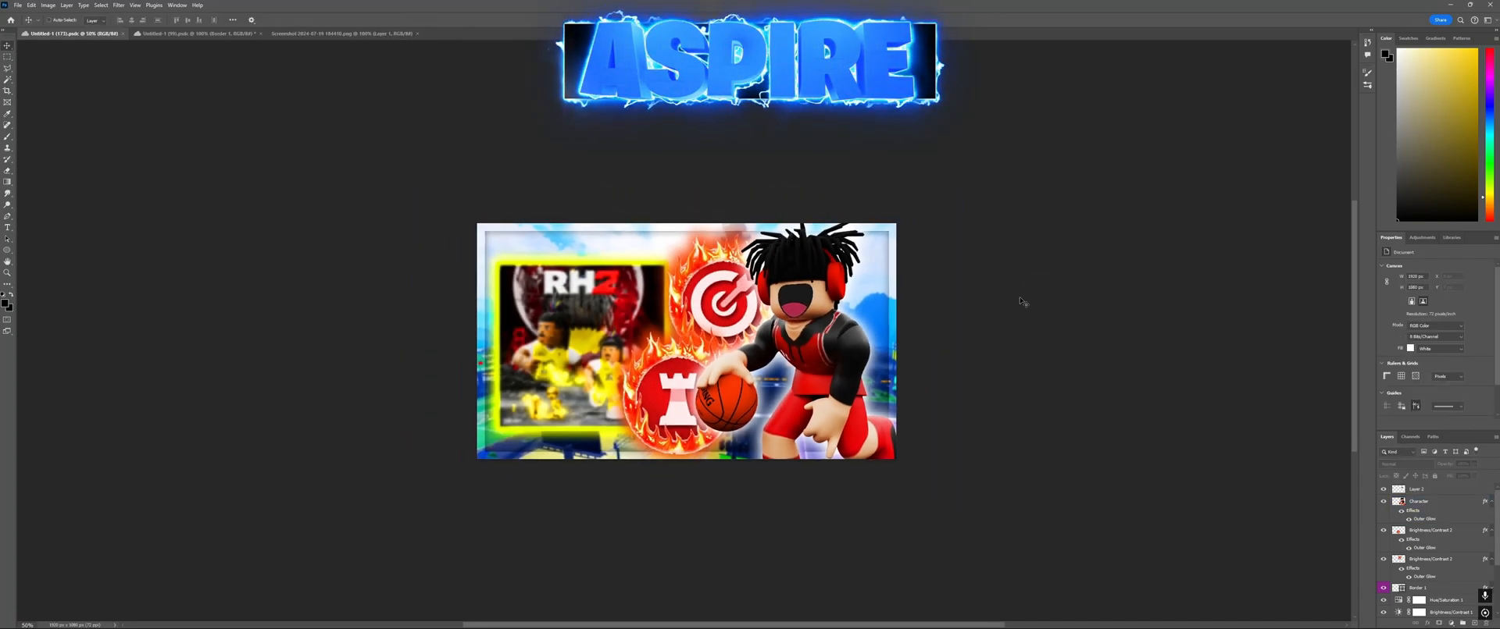
Step: Boost the mouth layer's saturation to about +60 with Hue/Saturation and save the document
click(818, 300)
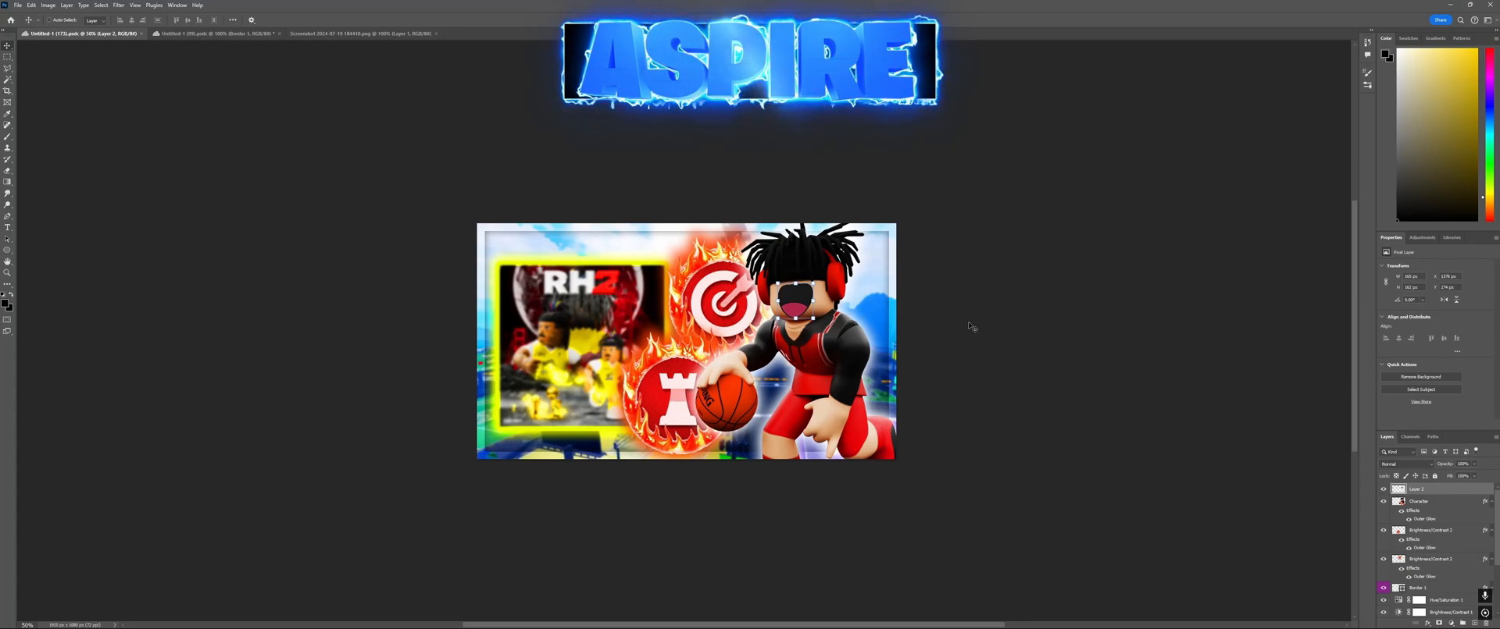
key(ctrl+u)
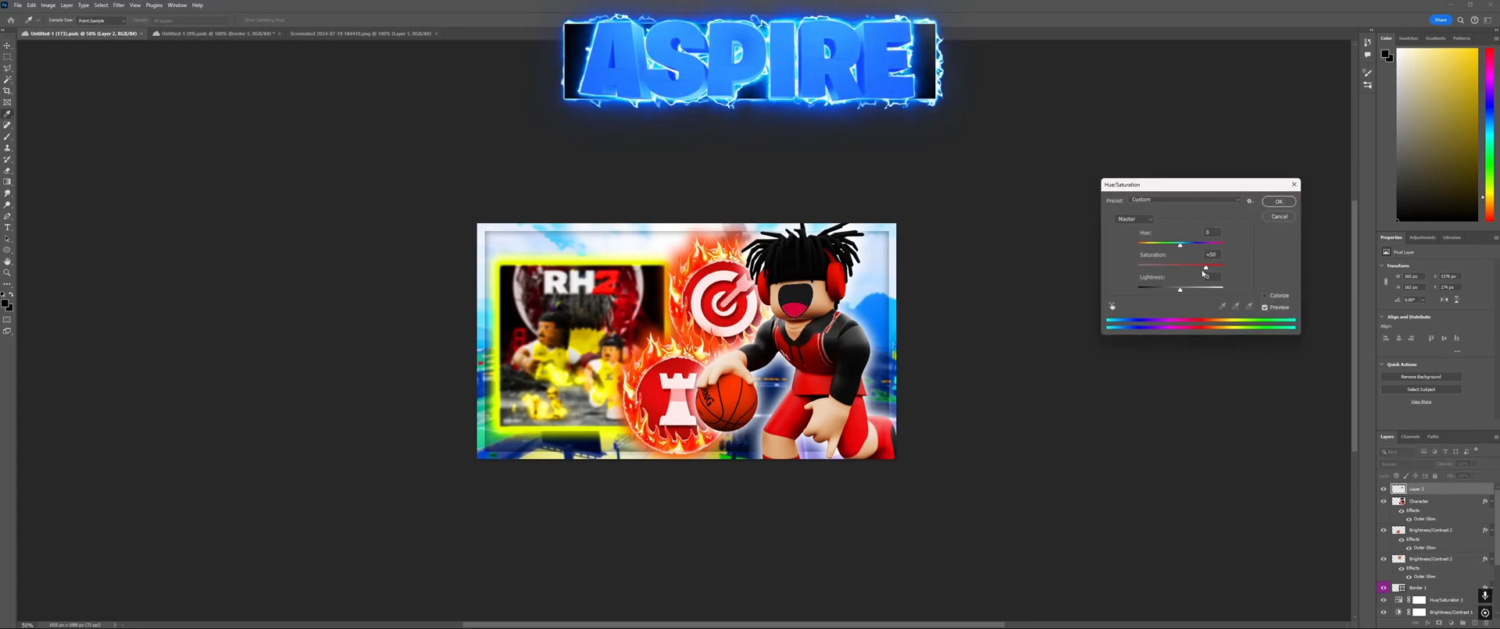
key(Return)
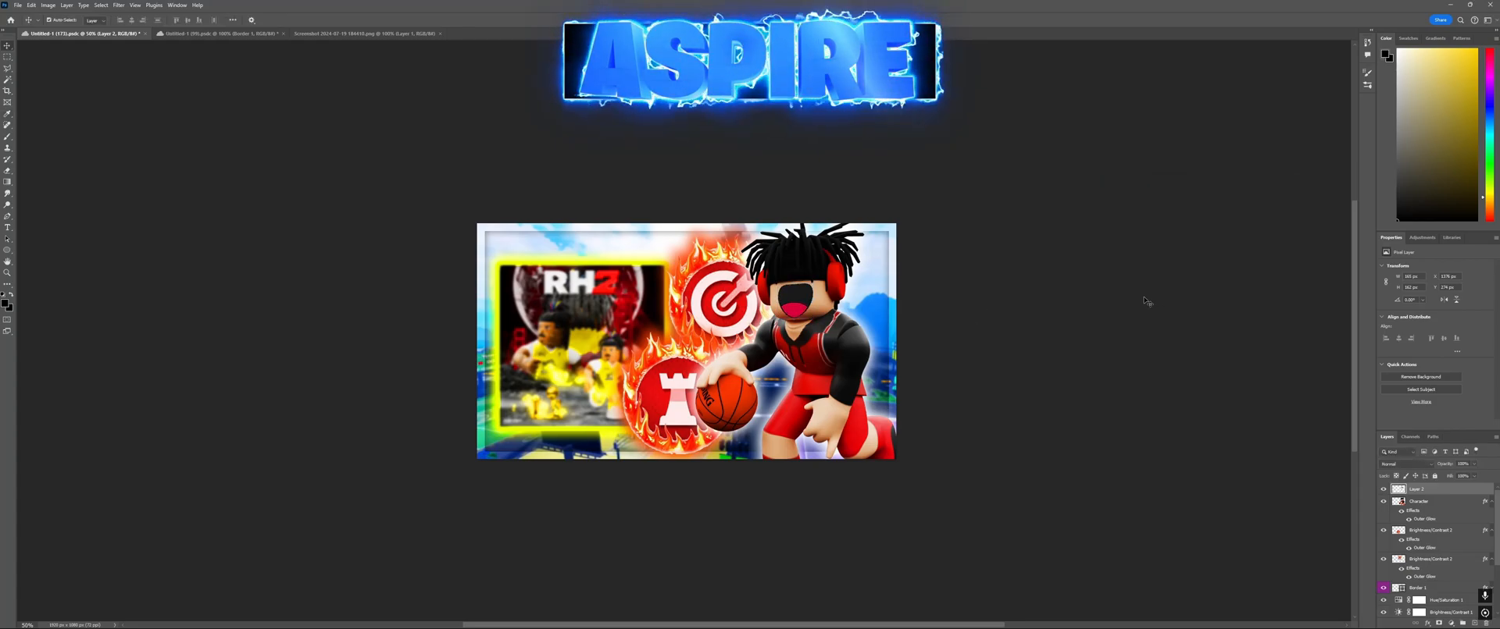
click(1141, 299)
key(ctrl+s)
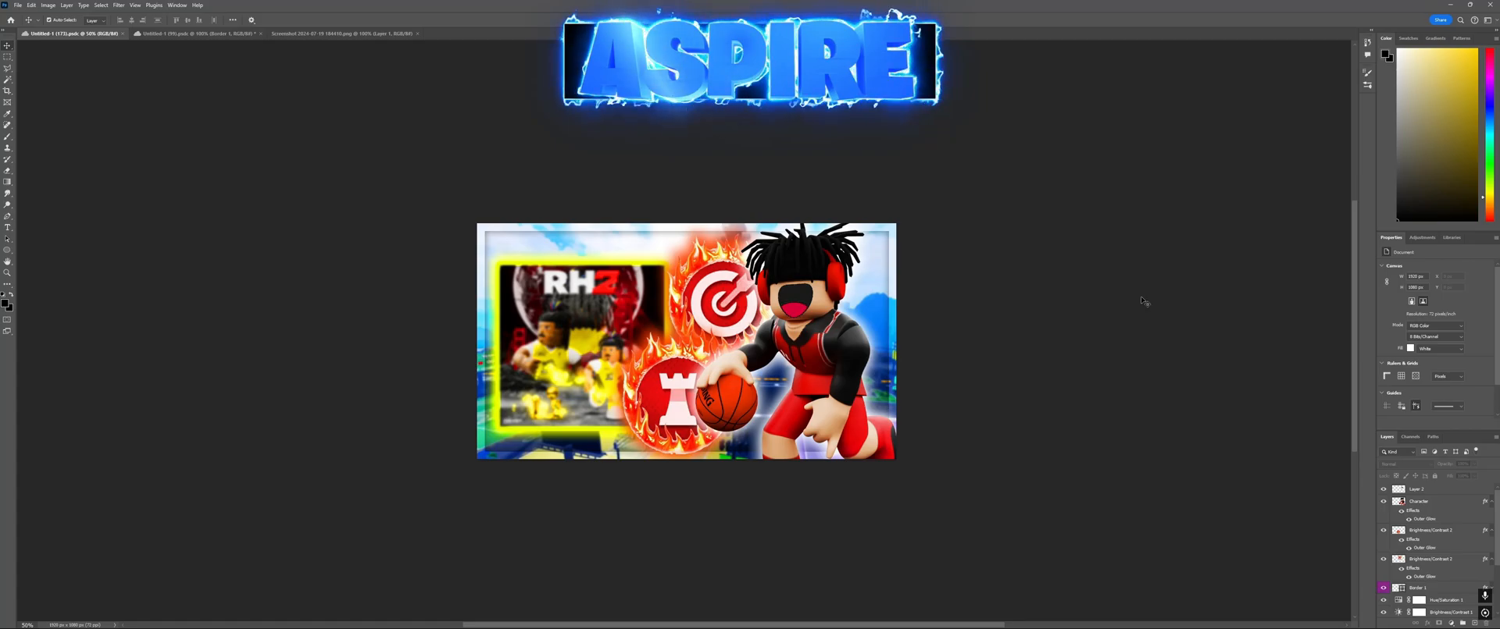
Step: Add an Outer Glow to the mouth layer and set the glow colour to white
key(ctrl+plus)
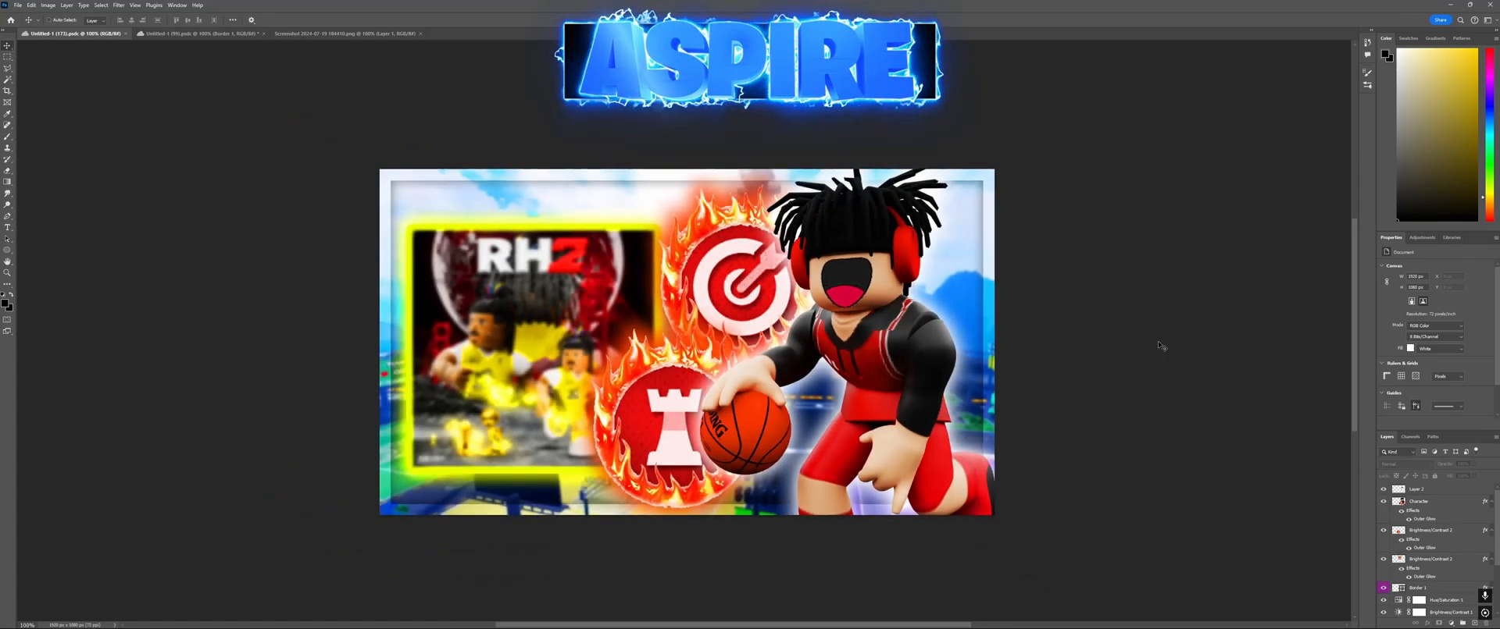
click(832, 296)
right_click(1408, 489)
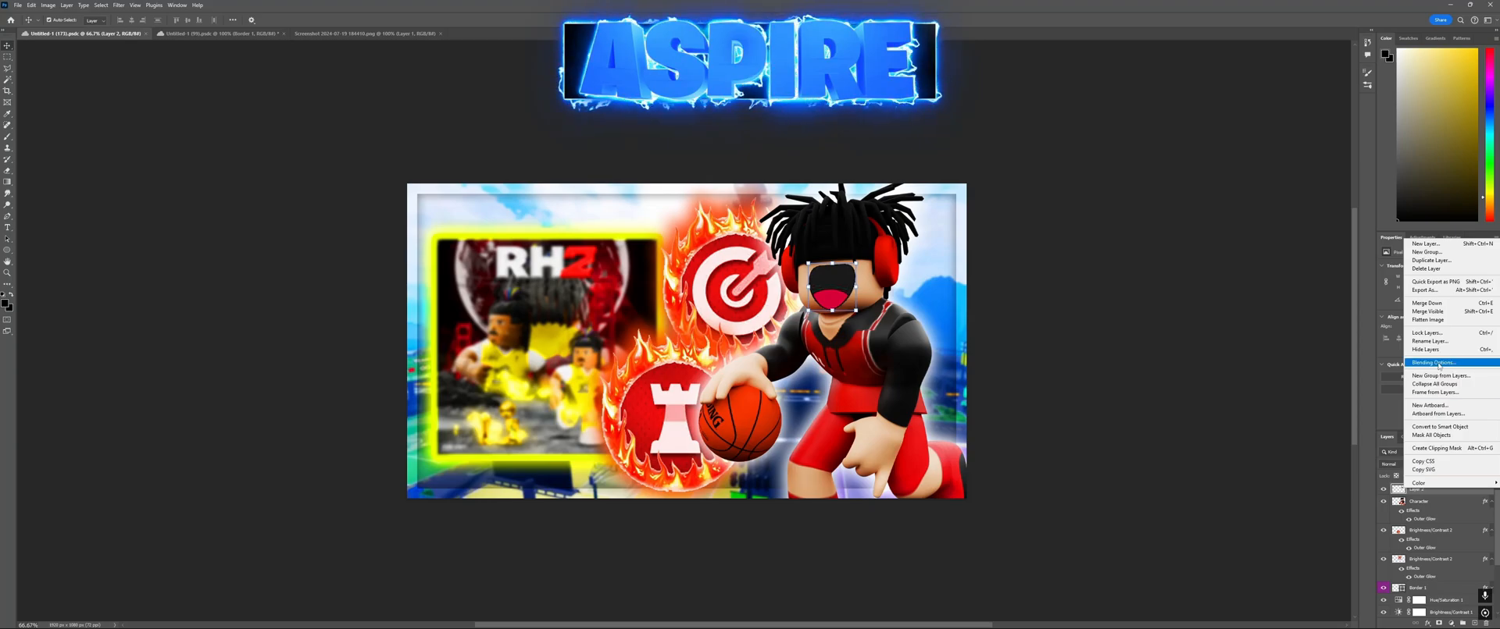
click(1429, 244)
click(944, 247)
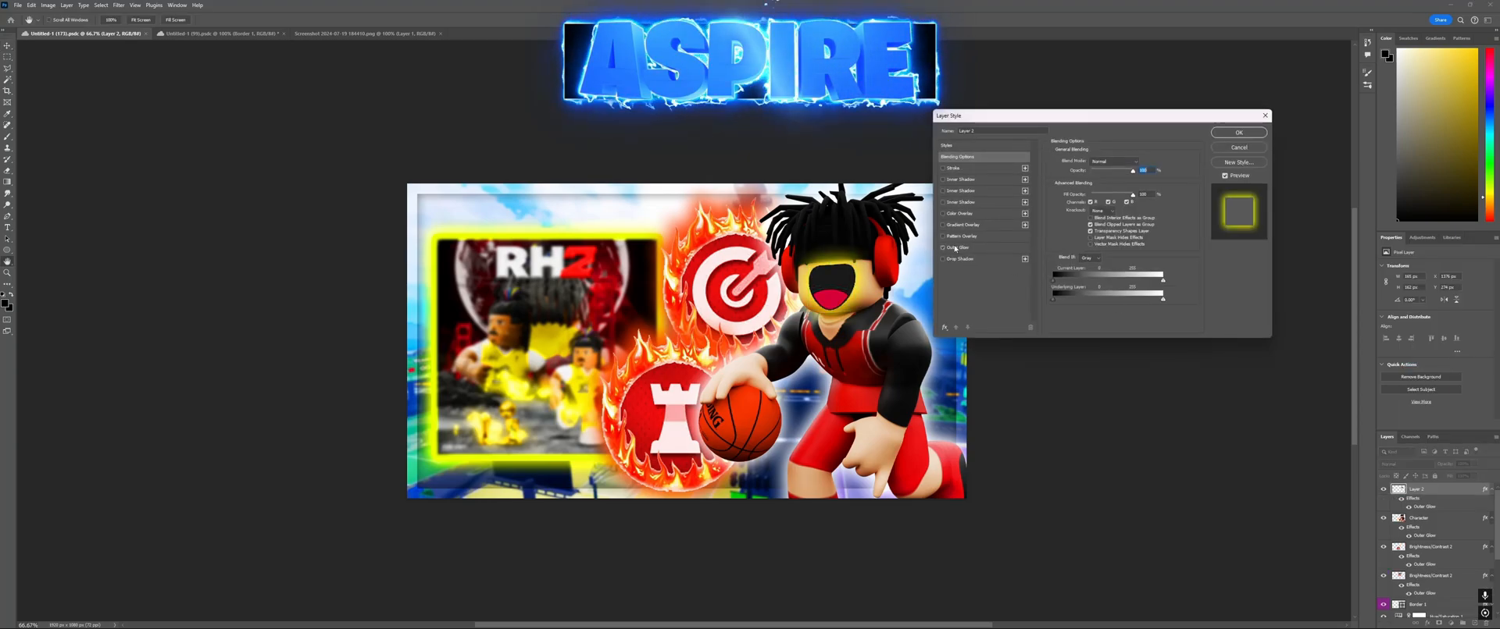
click(957, 247)
click(1072, 191)
drag(58, 264, 5, 257)
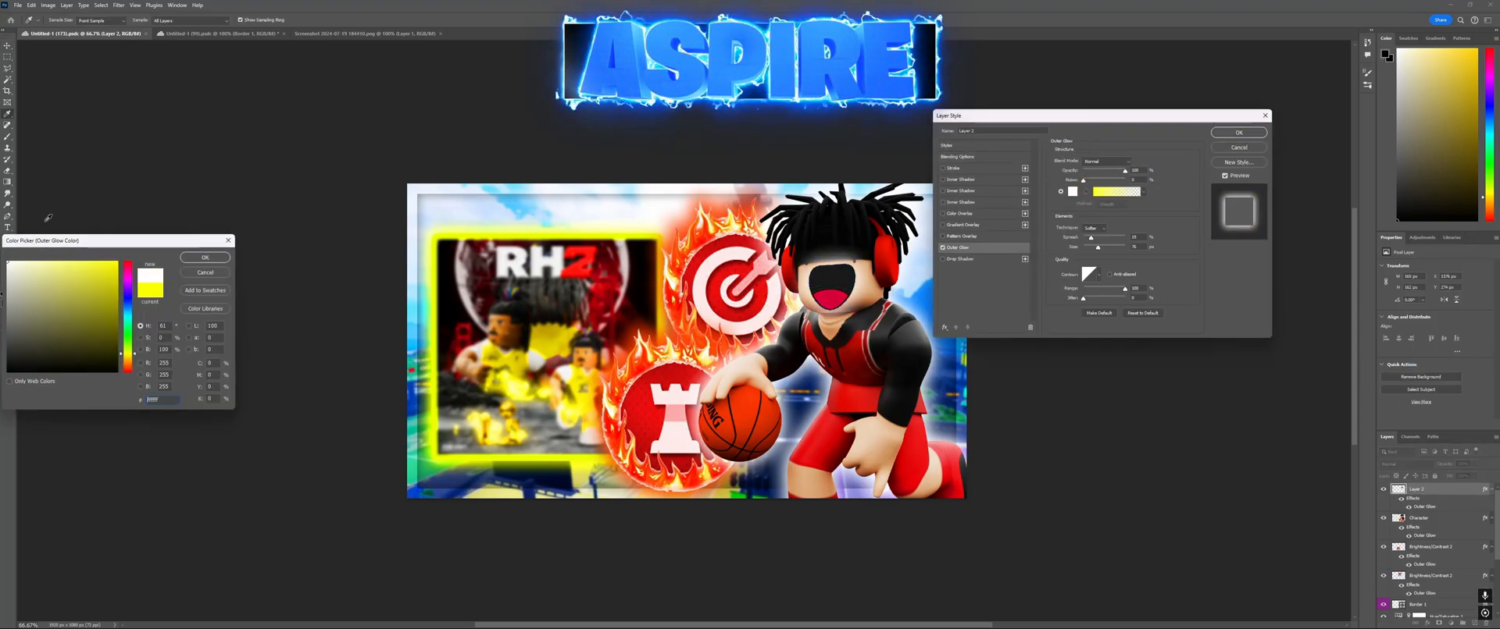
click(204, 257)
Step: Lower the mouth glow's opacity, reduce its size and adjust its spread, apply the layer style and save the document
drag(1124, 170, 1088, 171)
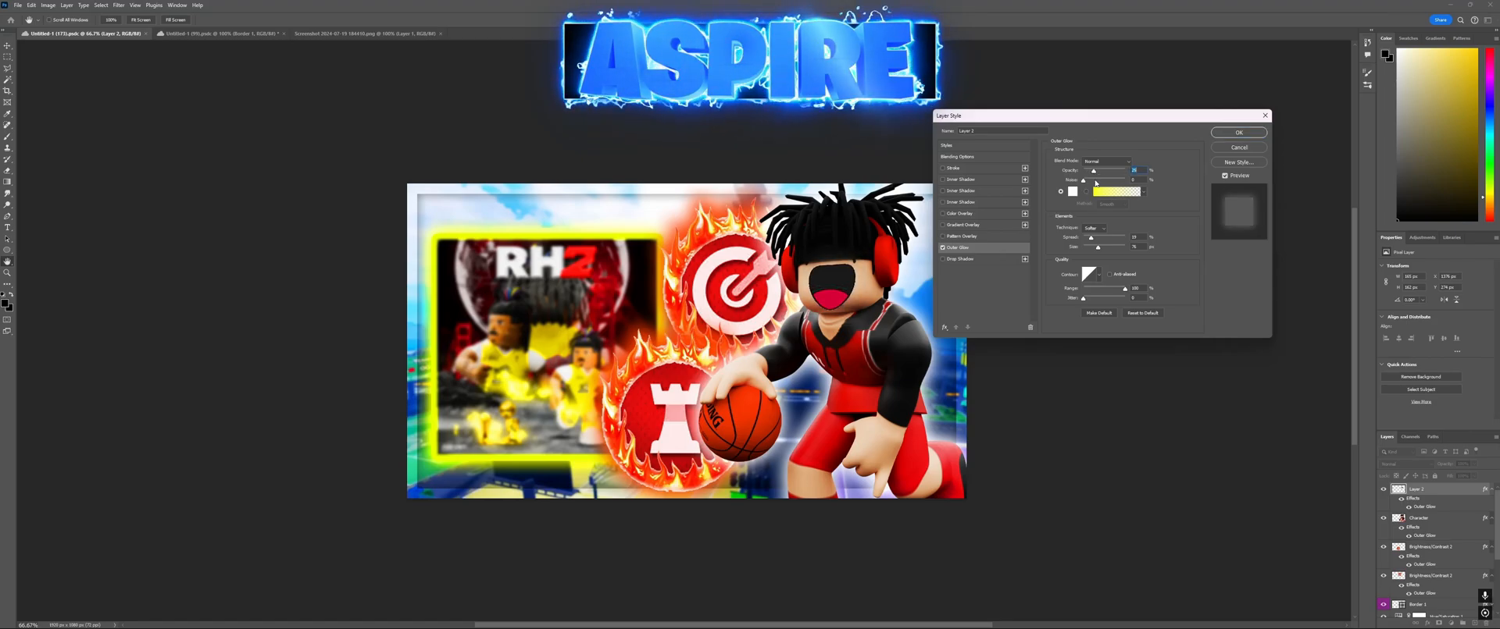
drag(1105, 187, 1125, 218)
drag(1125, 289, 1126, 291)
drag(1099, 247, 1095, 237)
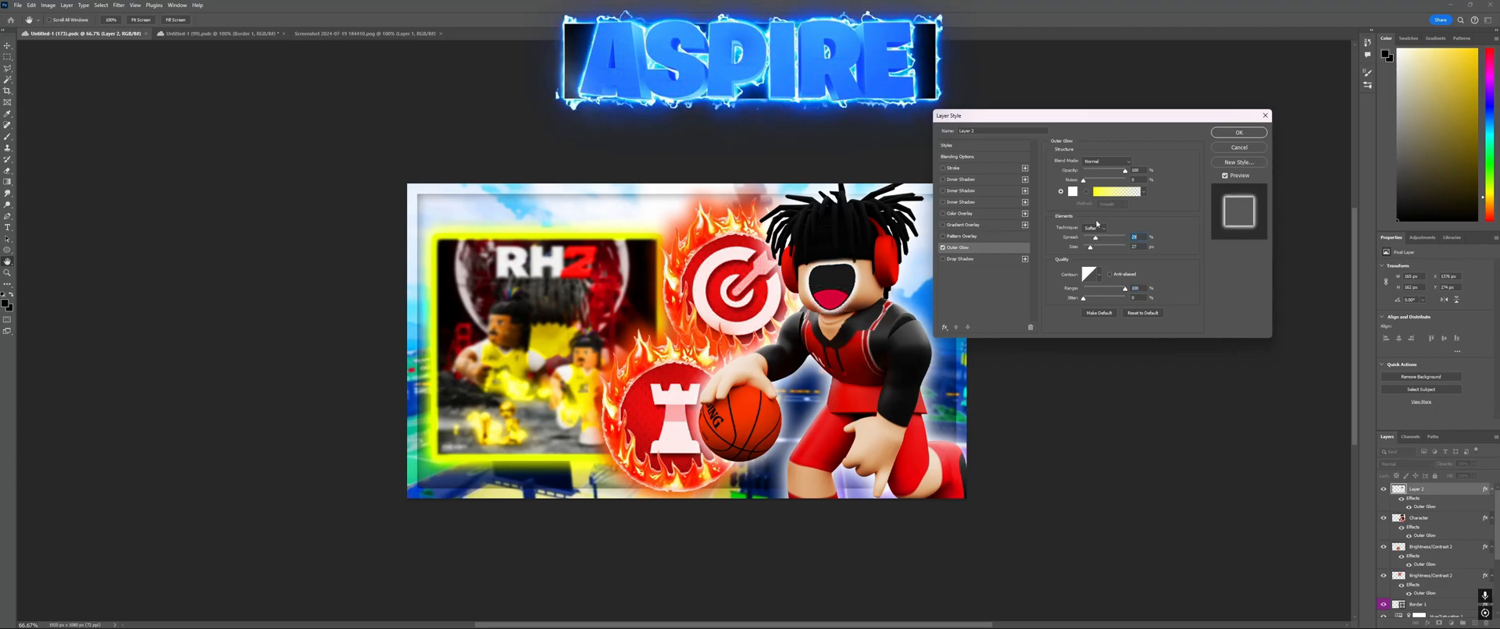
click(1101, 170)
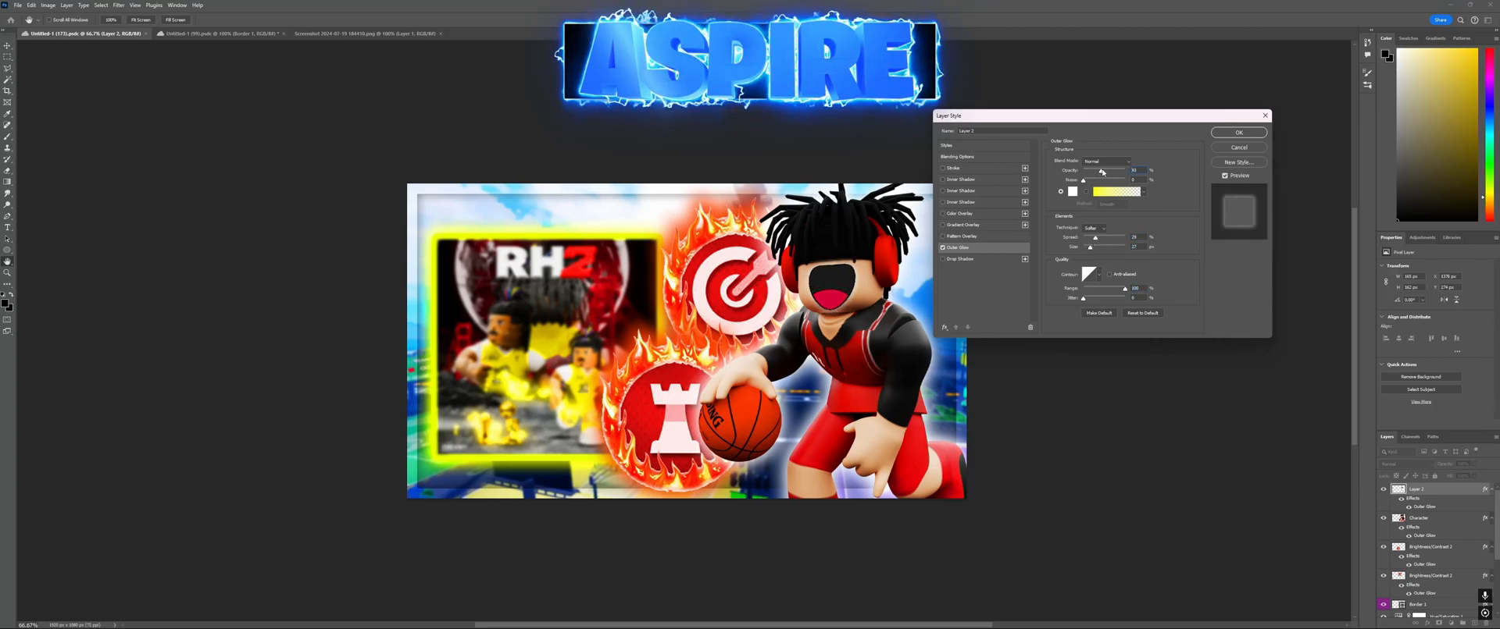
click(1239, 133)
key(v)
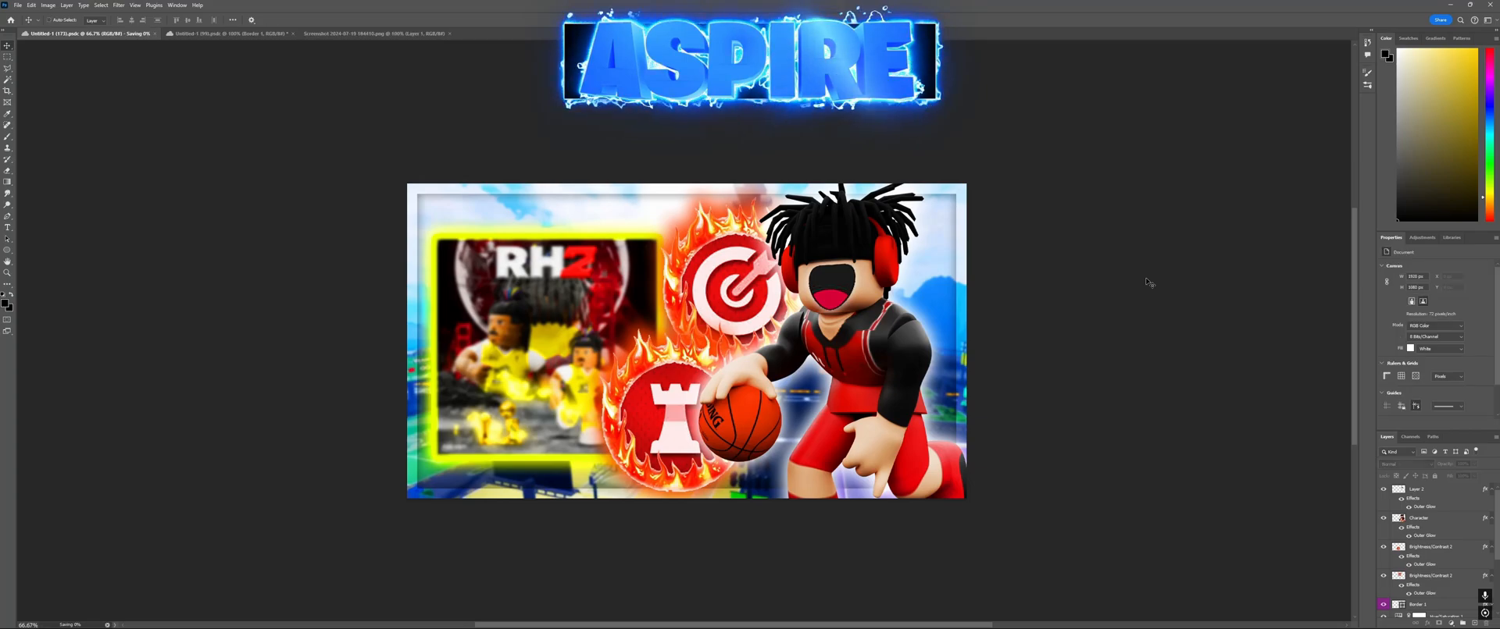
key(ctrl+minus)
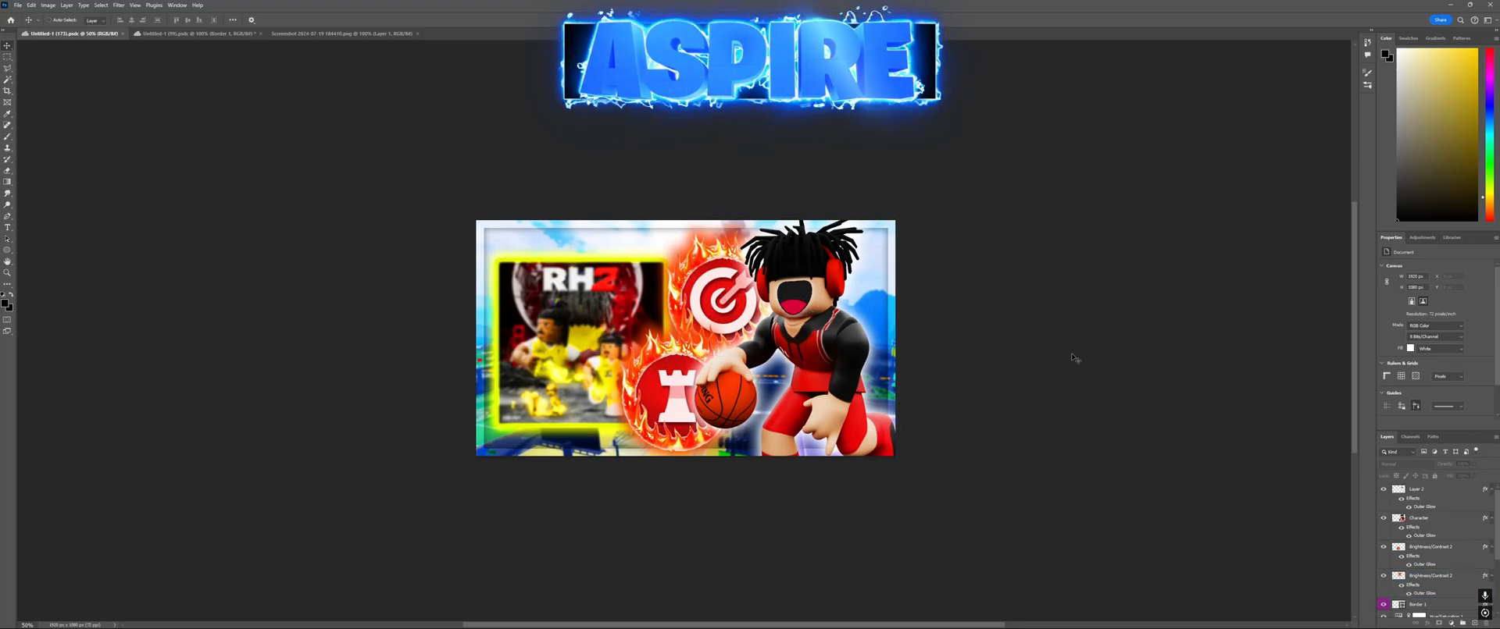
key(ctrl+plus)
key(ctrl+plus)
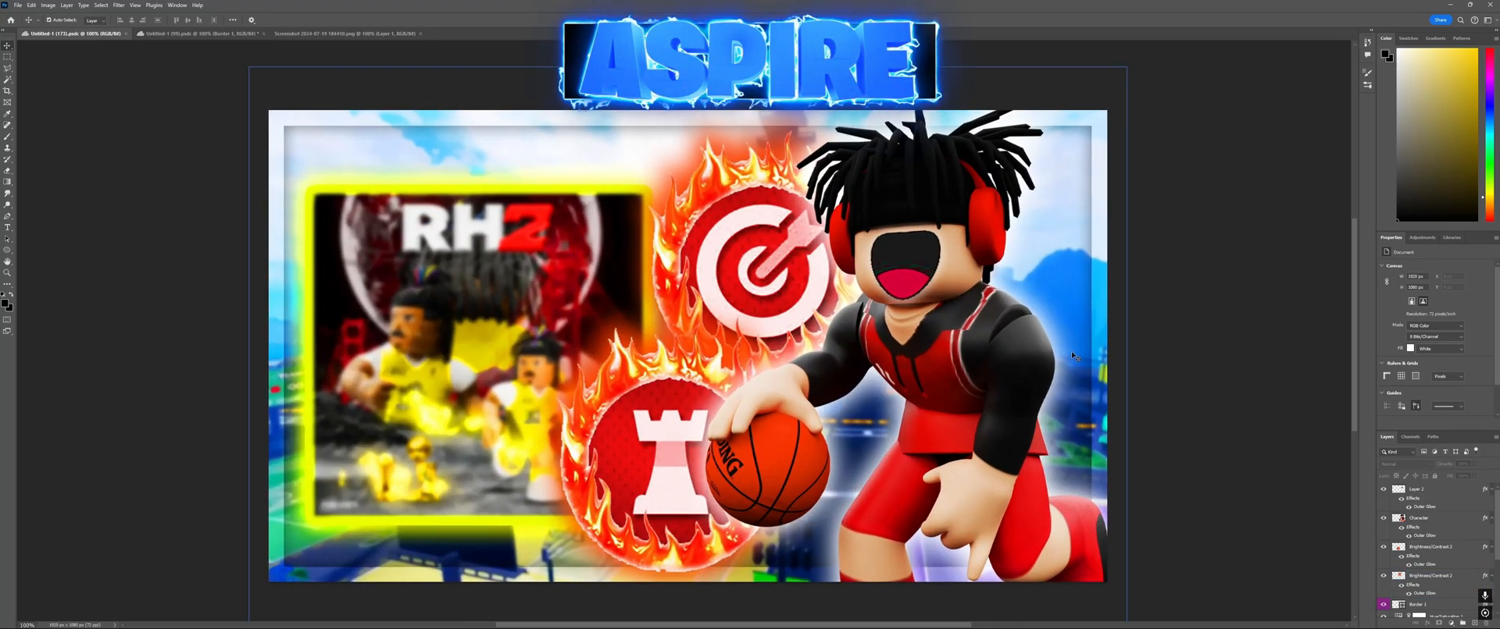
drag(1184, 359, 1188, 364)
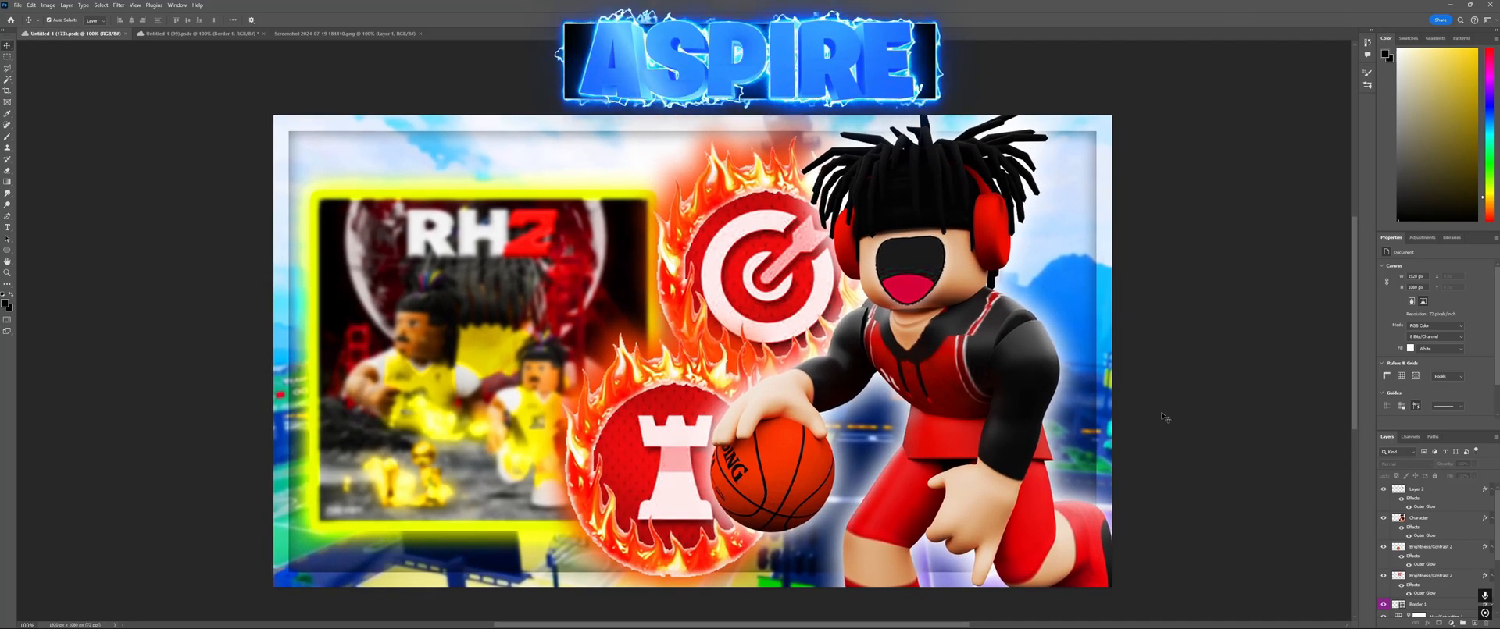